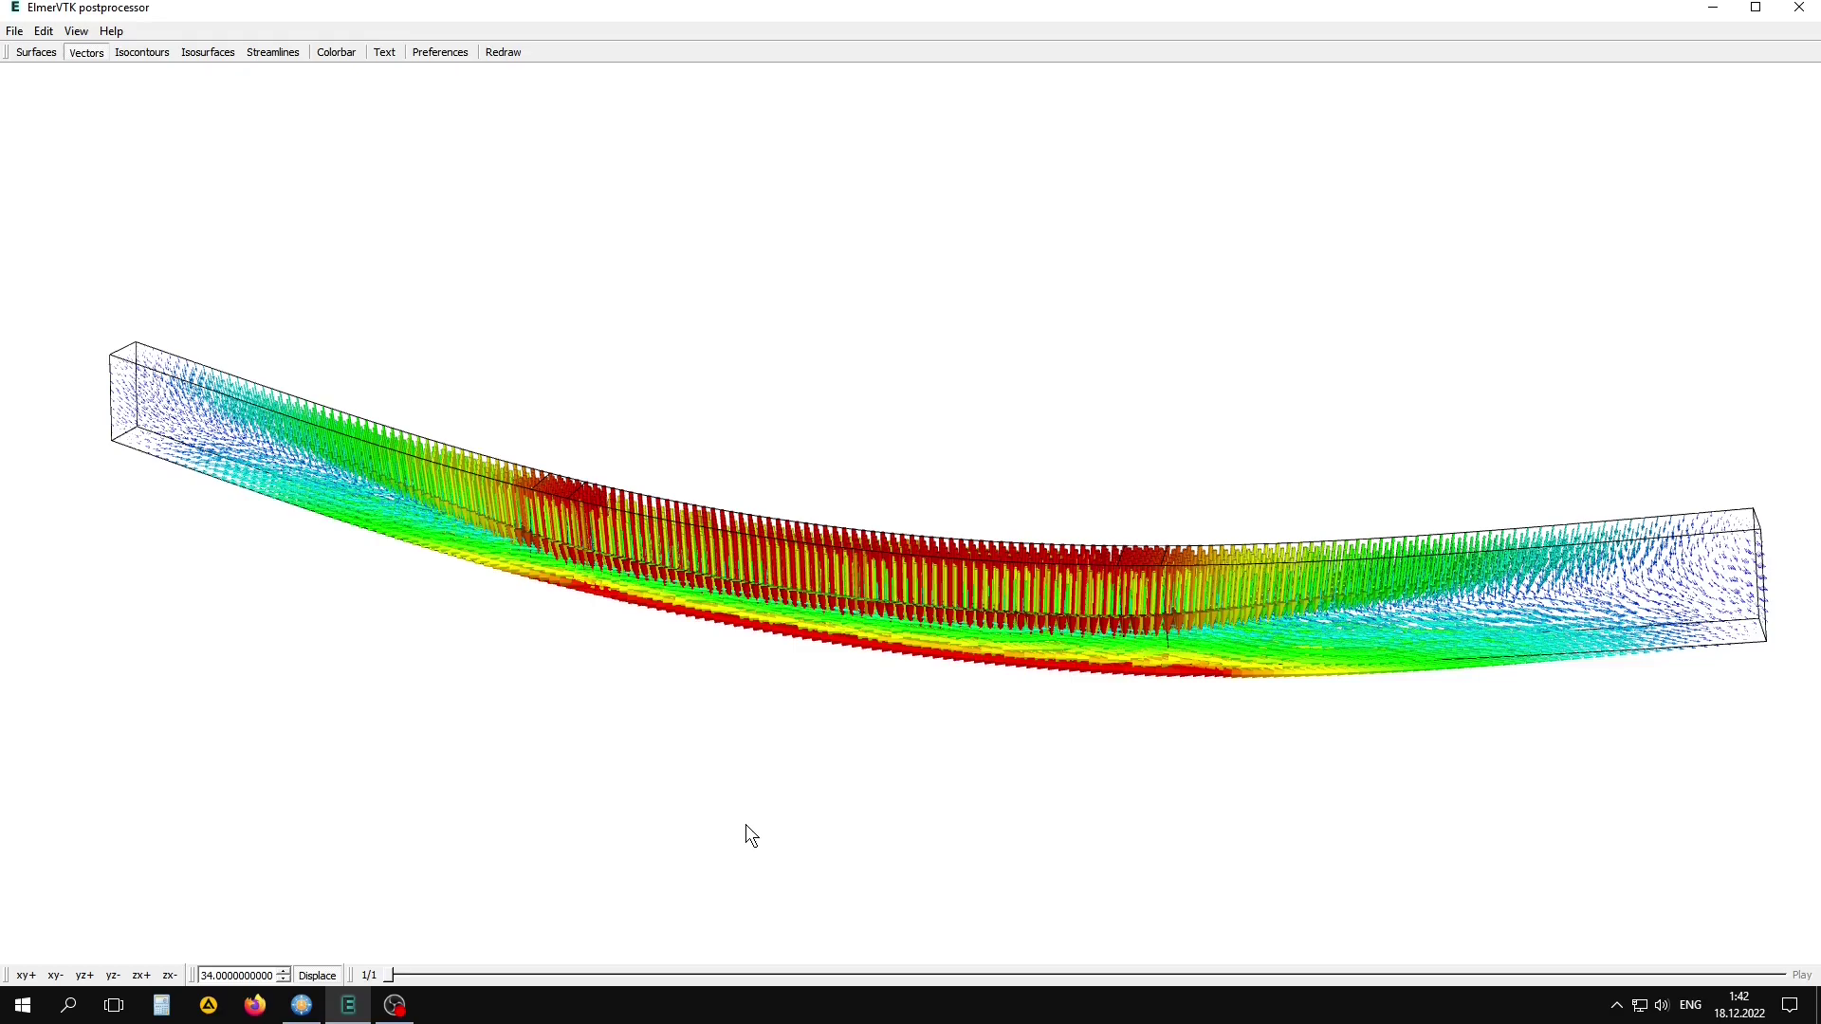
- Zoom and orbit the beam's vector field view to inspect the whole bent beam
{"action": "scroll", "coordinate": [745, 835], "scroll_direction": "up", "scroll_amount": 2}
{"action": "scroll", "coordinate": [745, 835], "scroll_direction": "up", "scroll_amount": 2}
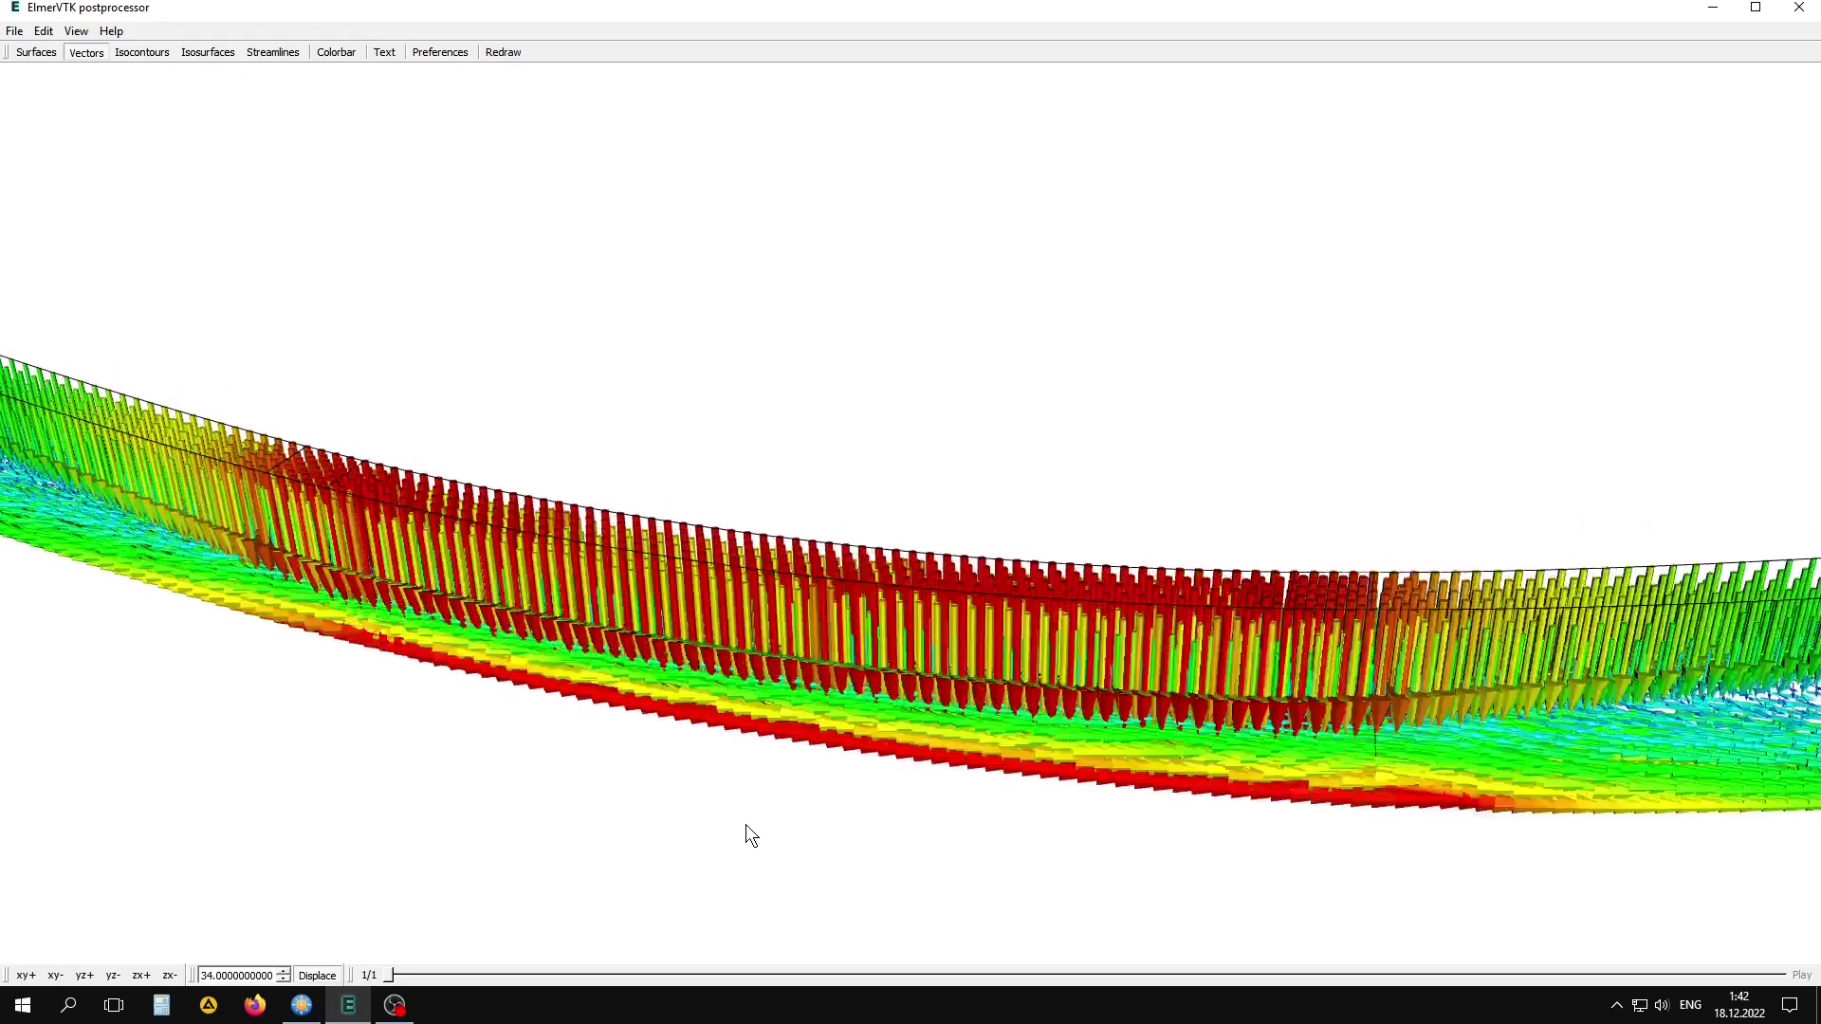
{"action": "scroll", "coordinate": [745, 834], "scroll_direction": "up", "scroll_amount": 2}
{"action": "scroll", "coordinate": [745, 835], "scroll_direction": "up", "scroll_amount": 2}
{"action": "mouse_move", "coordinate": [1404, 766]}
{"action": "left_mouse_down"}
{"action": "mouse_move", "coordinate": [1221, 688]}
{"action": "mouse_move", "coordinate": [914, 628]}
{"action": "mouse_move", "coordinate": [1085, 657]}
{"action": "left_mouse_up"}
{"action": "mouse_move", "coordinate": [1453, 717]}
{"action": "left_mouse_down"}
{"action": "mouse_move", "coordinate": [757, 691]}
{"action": "mouse_move", "coordinate": [1551, 706]}
{"action": "left_mouse_up"}
{"action": "scroll", "coordinate": [1125, 696], "scroll_direction": "down", "scroll_amount": 2}
{"action": "scroll", "coordinate": [1124, 696], "scroll_direction": "down", "scroll_amount": 2}
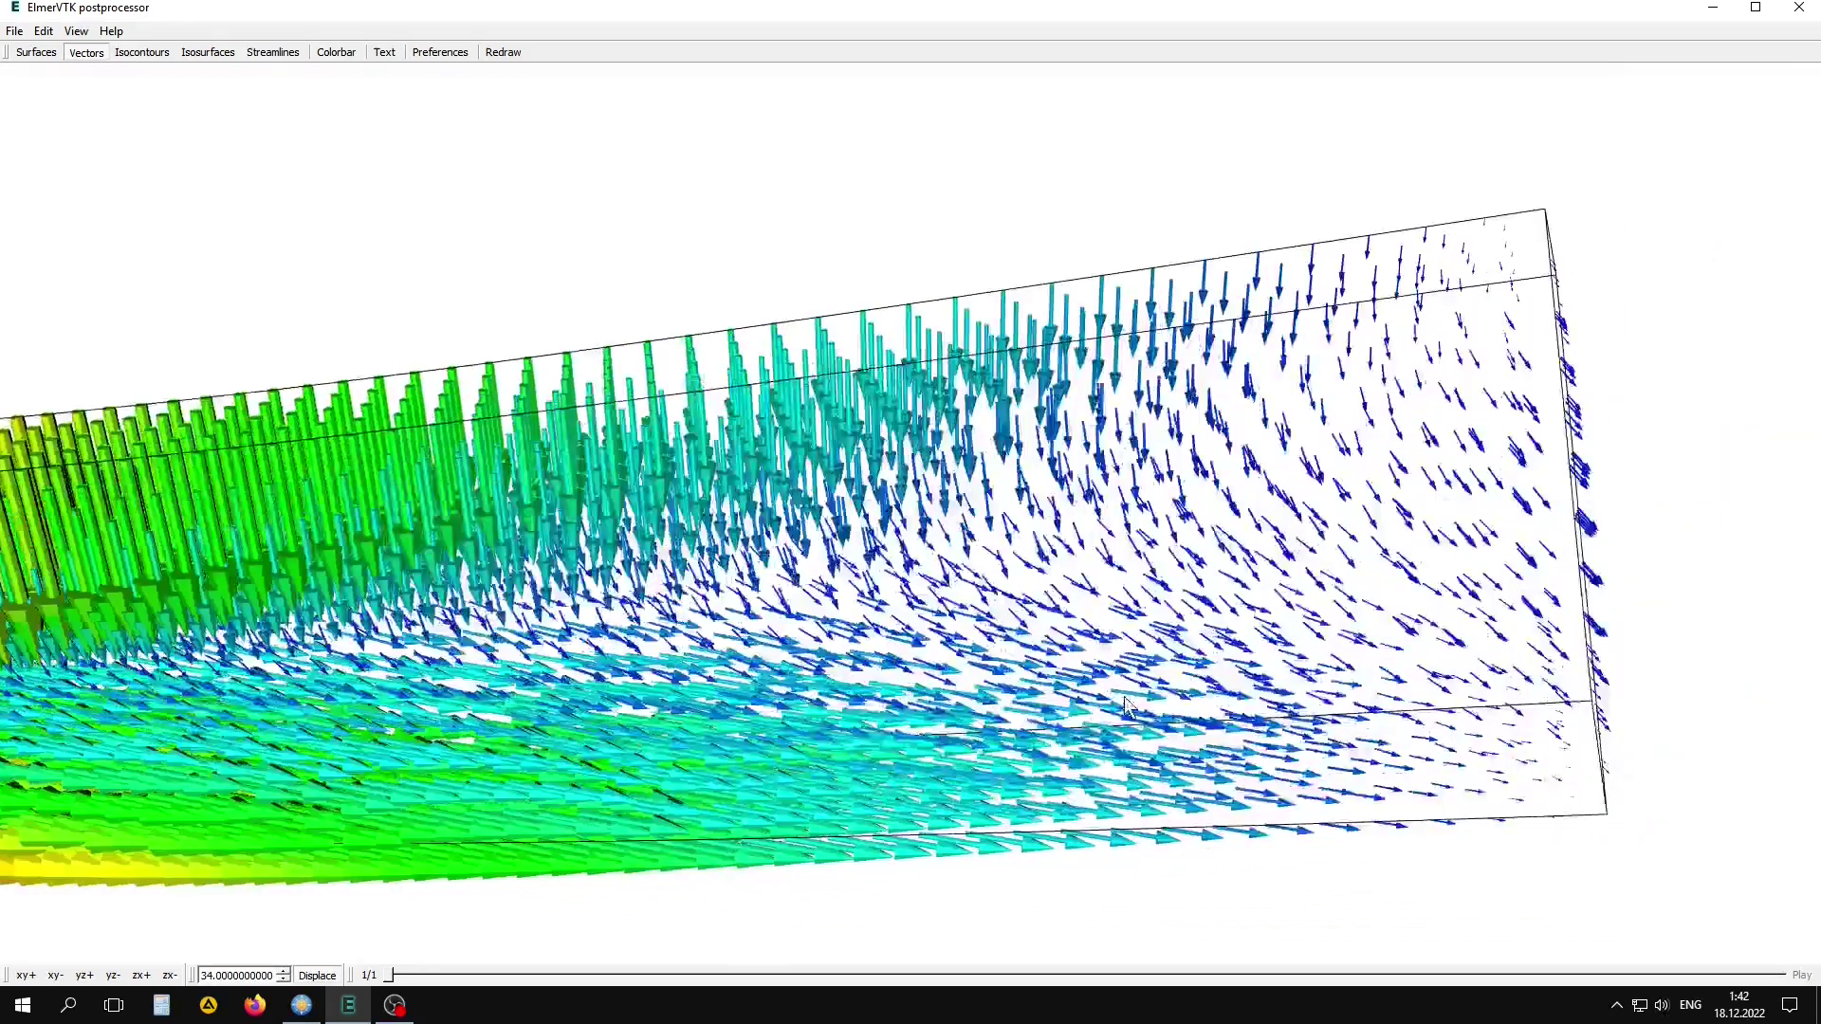
{"action": "scroll", "coordinate": [1126, 708], "scroll_direction": "down", "scroll_amount": 2}
{"action": "mouse_move", "coordinate": [1128, 710]}
{"action": "left_mouse_down"}
{"action": "mouse_move", "coordinate": [797, 597]}
{"action": "mouse_move", "coordinate": [1519, 704]}
{"action": "mouse_move", "coordinate": [1375, 681]}
{"action": "mouse_move", "coordinate": [1344, 709]}
{"action": "left_mouse_up"}
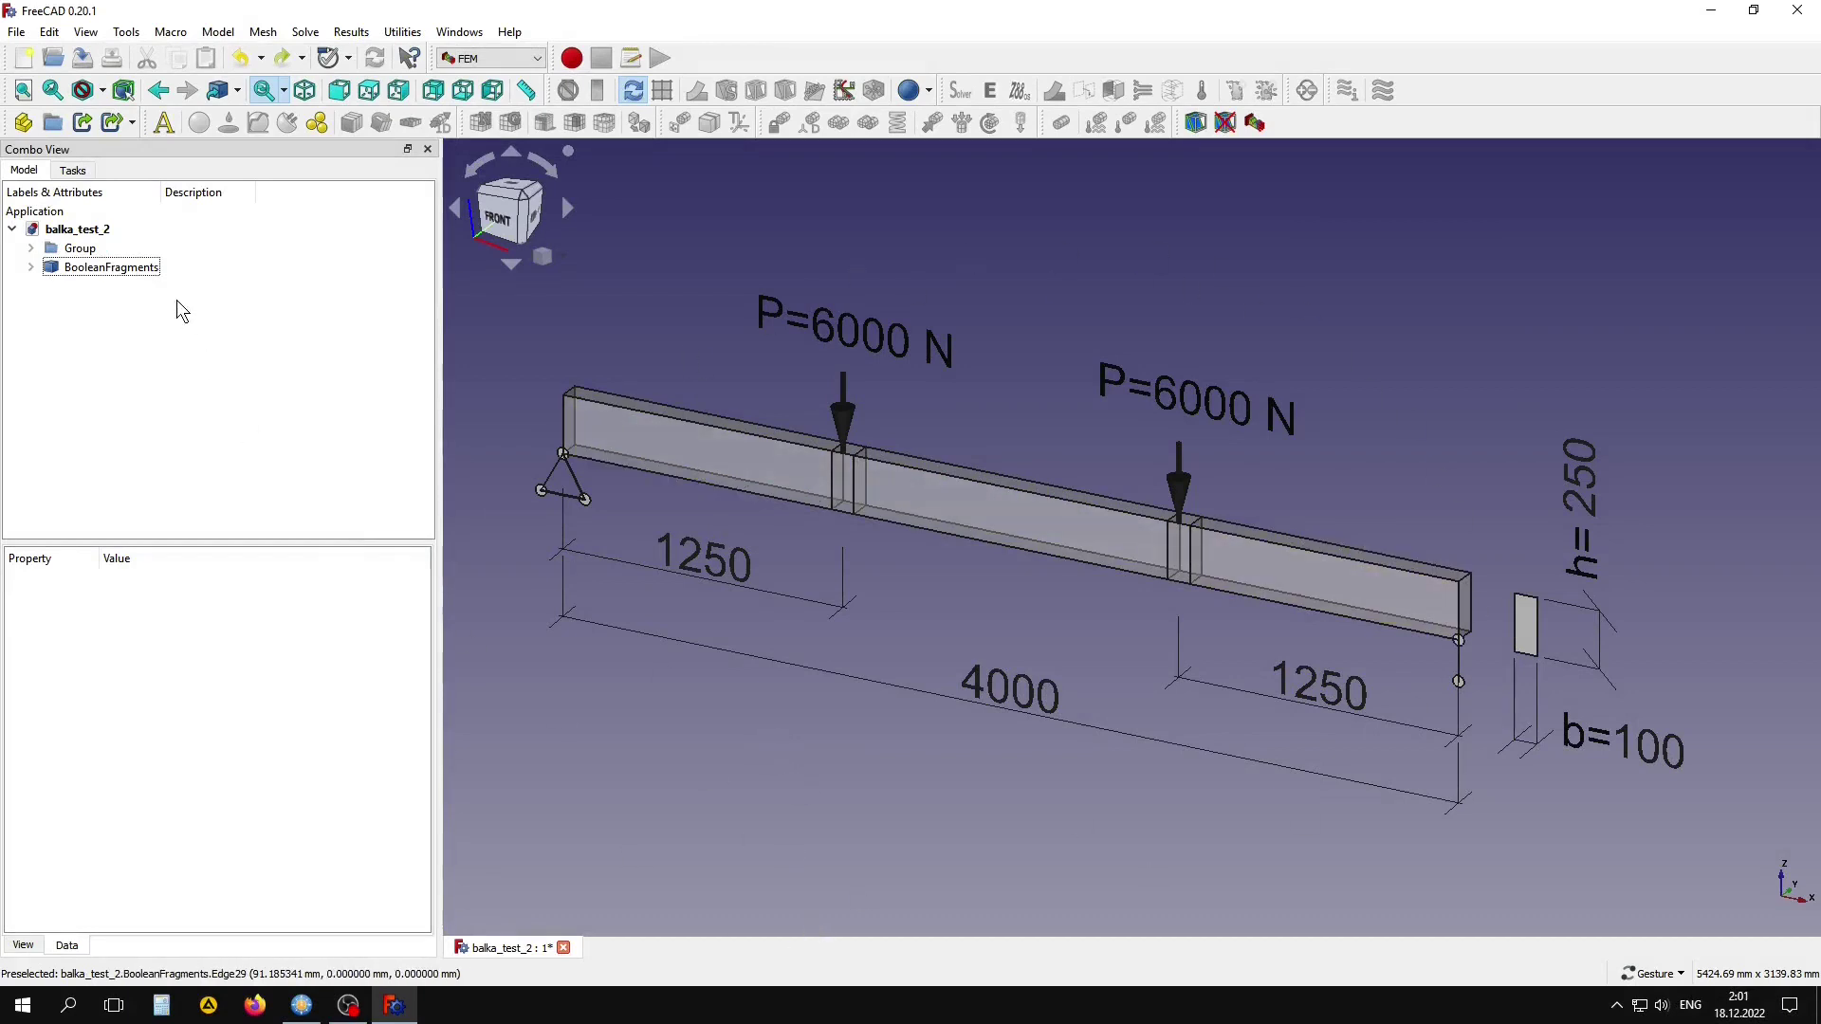
- Mesh BooleanFragments with Gmsh using first-order elements and 50 mm maximum size
{"action": "left_click", "coordinate": [97, 270]}
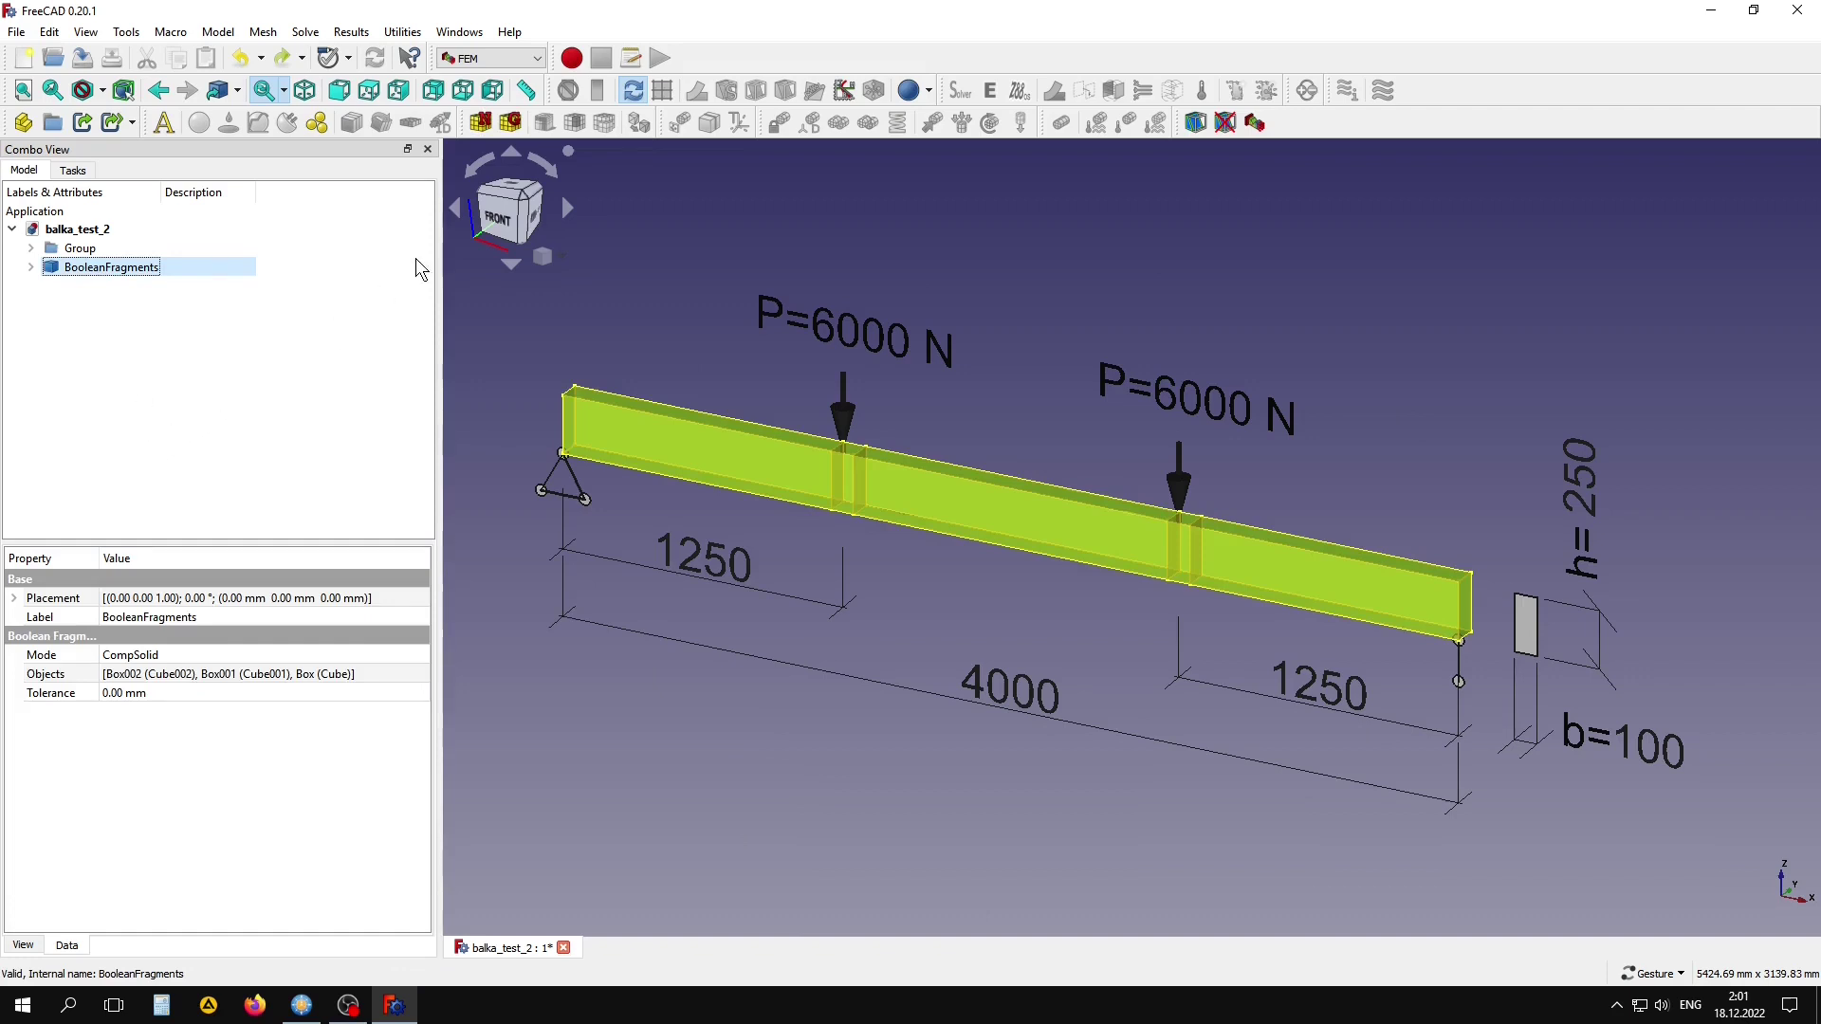
{"action": "left_click", "coordinate": [509, 122]}
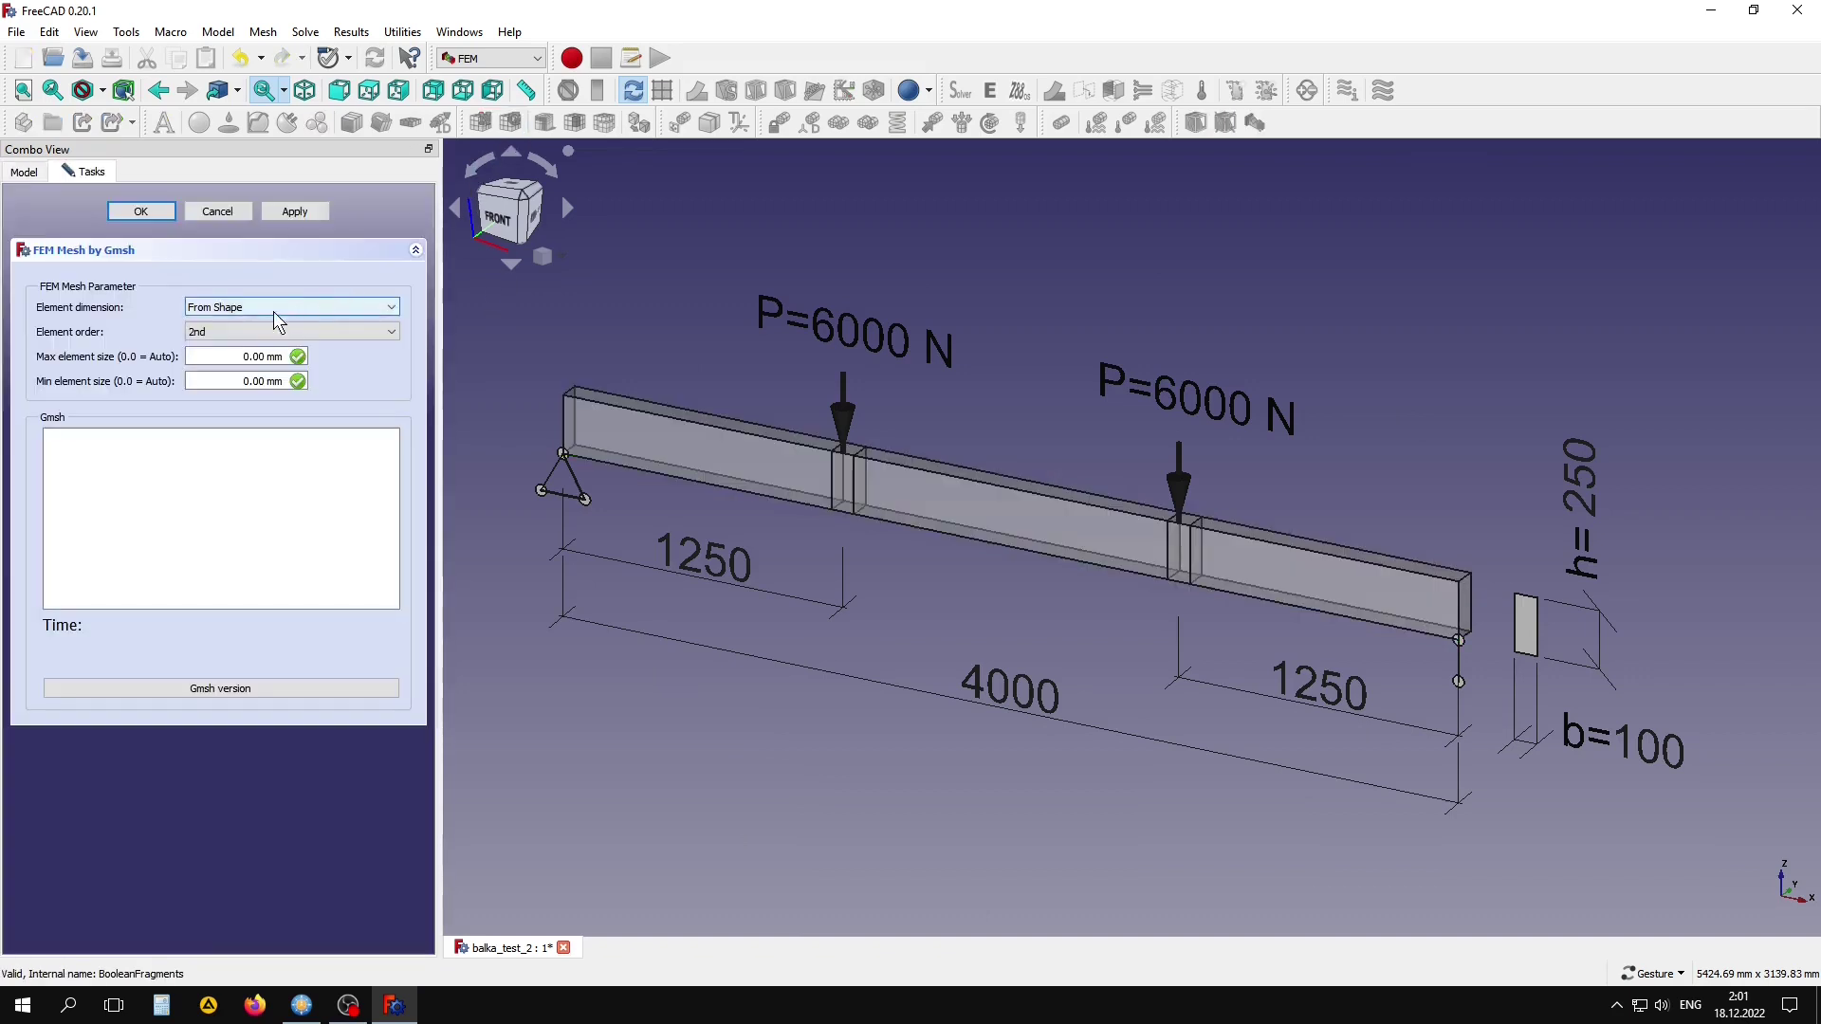
{"action": "left_click", "coordinate": [239, 331]}
{"action": "left_click", "coordinate": [233, 346]}
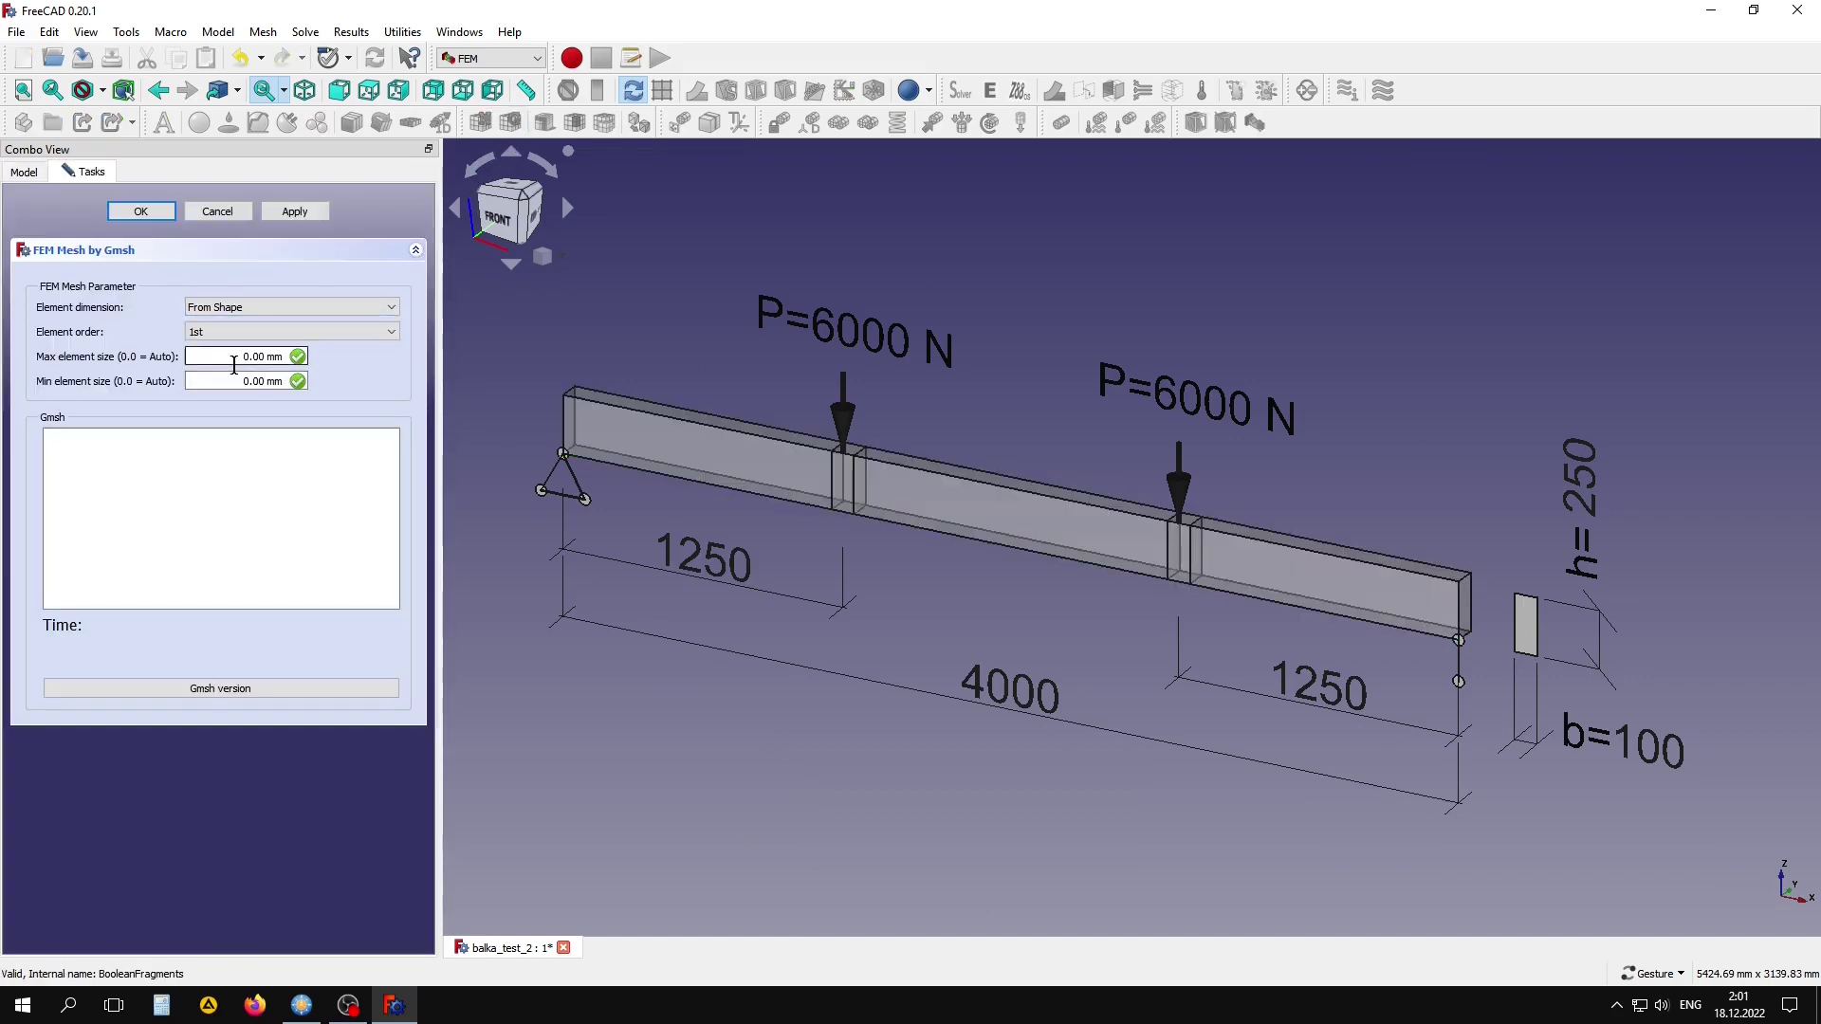
{"action": "left_click", "coordinate": [233, 365]}
{"action": "type", "text": "5"}
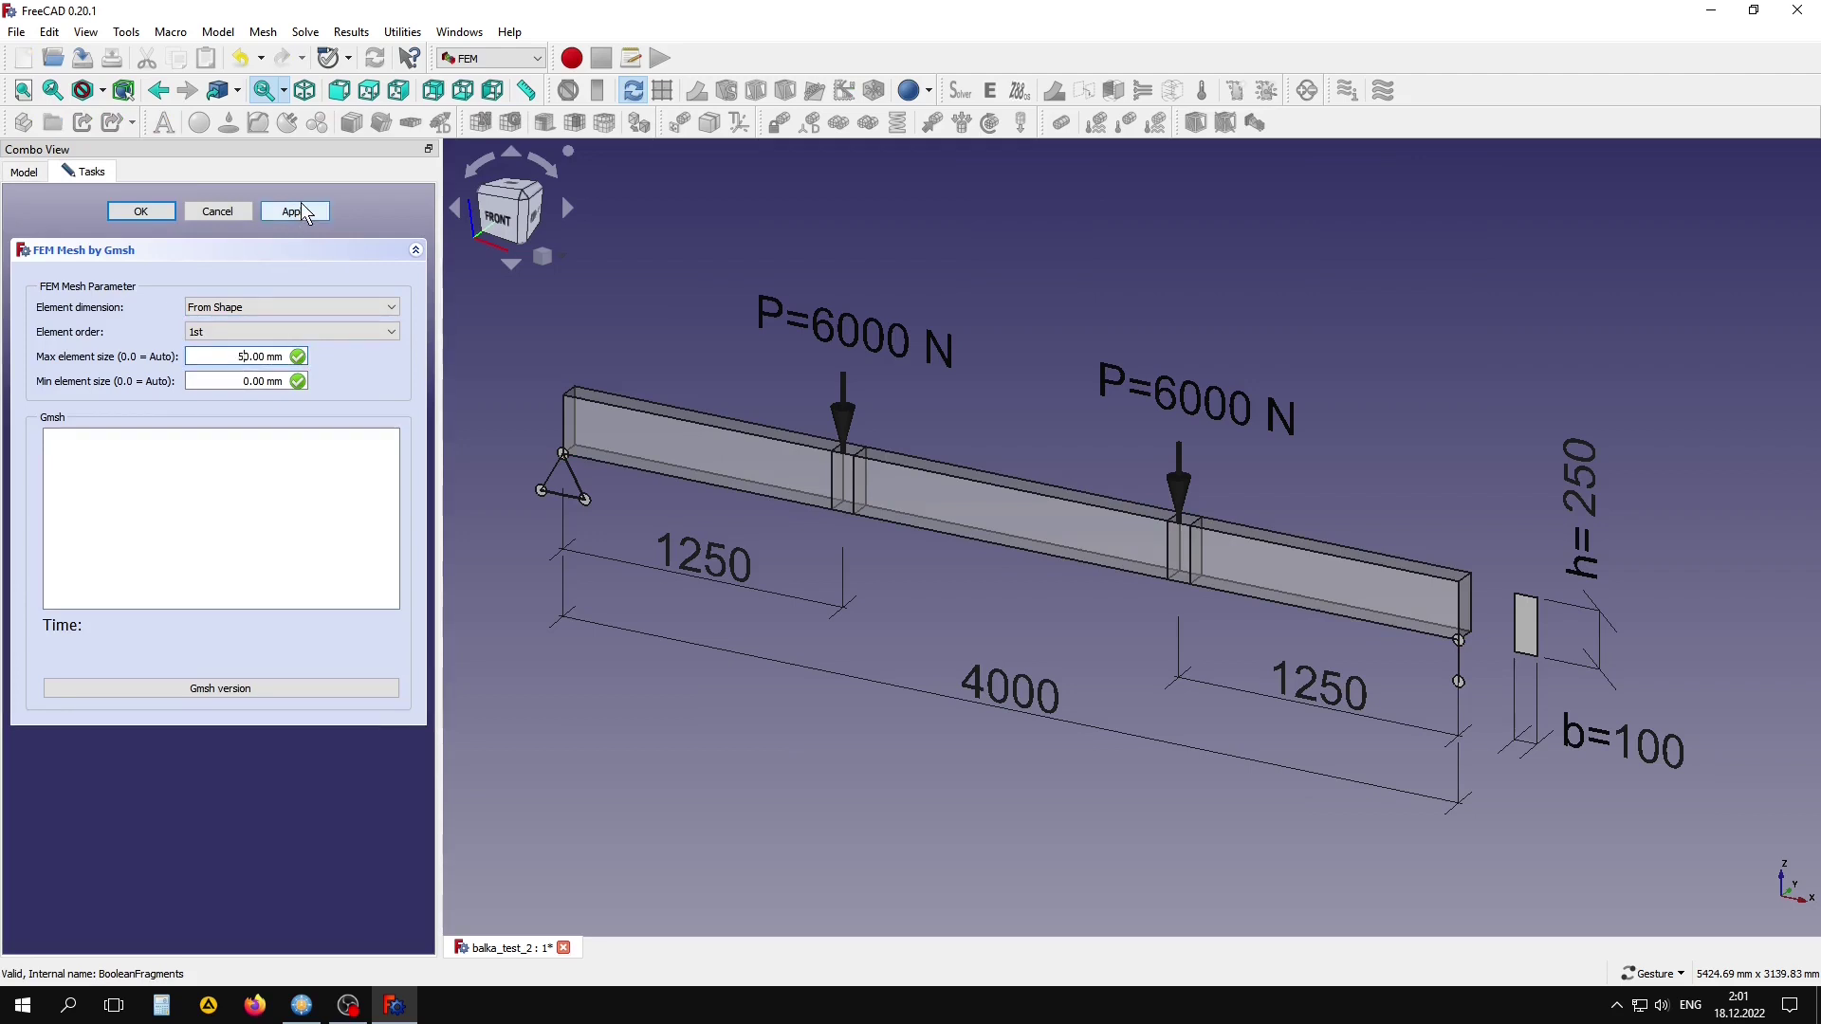
{"action": "left_click", "coordinate": [302, 207]}
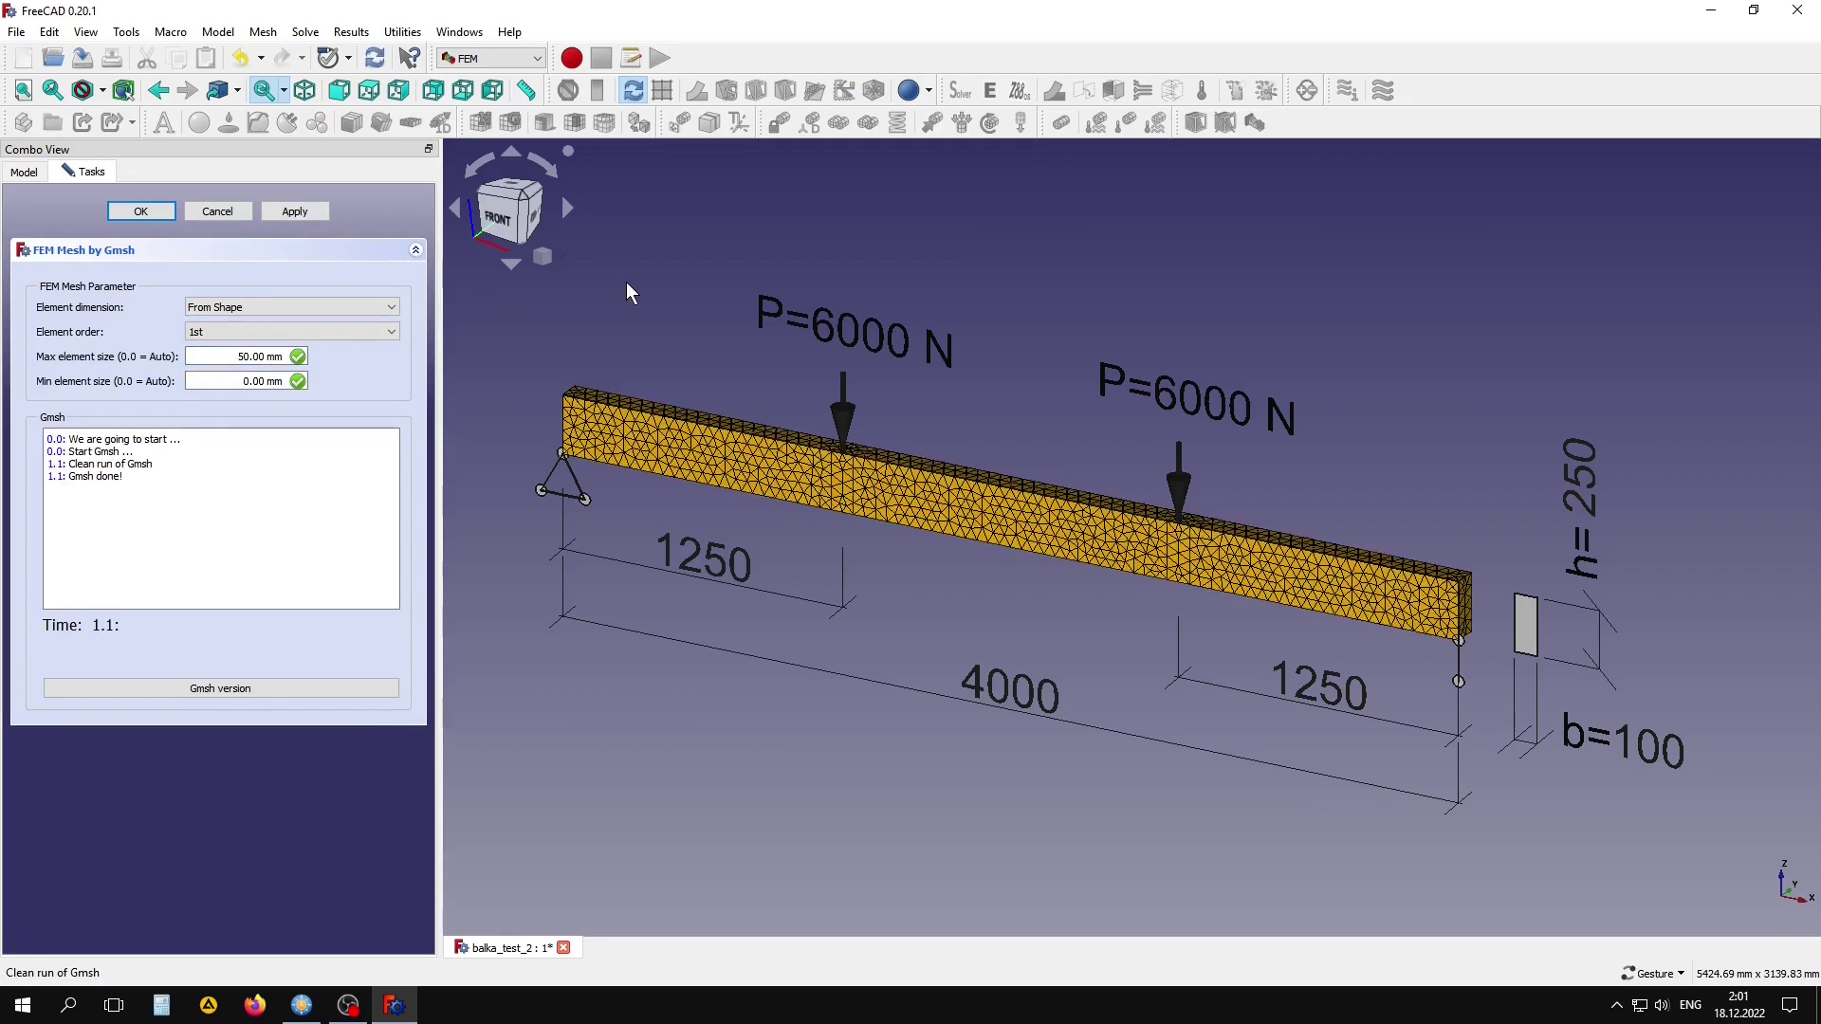
{"action": "left_click", "coordinate": [140, 210]}
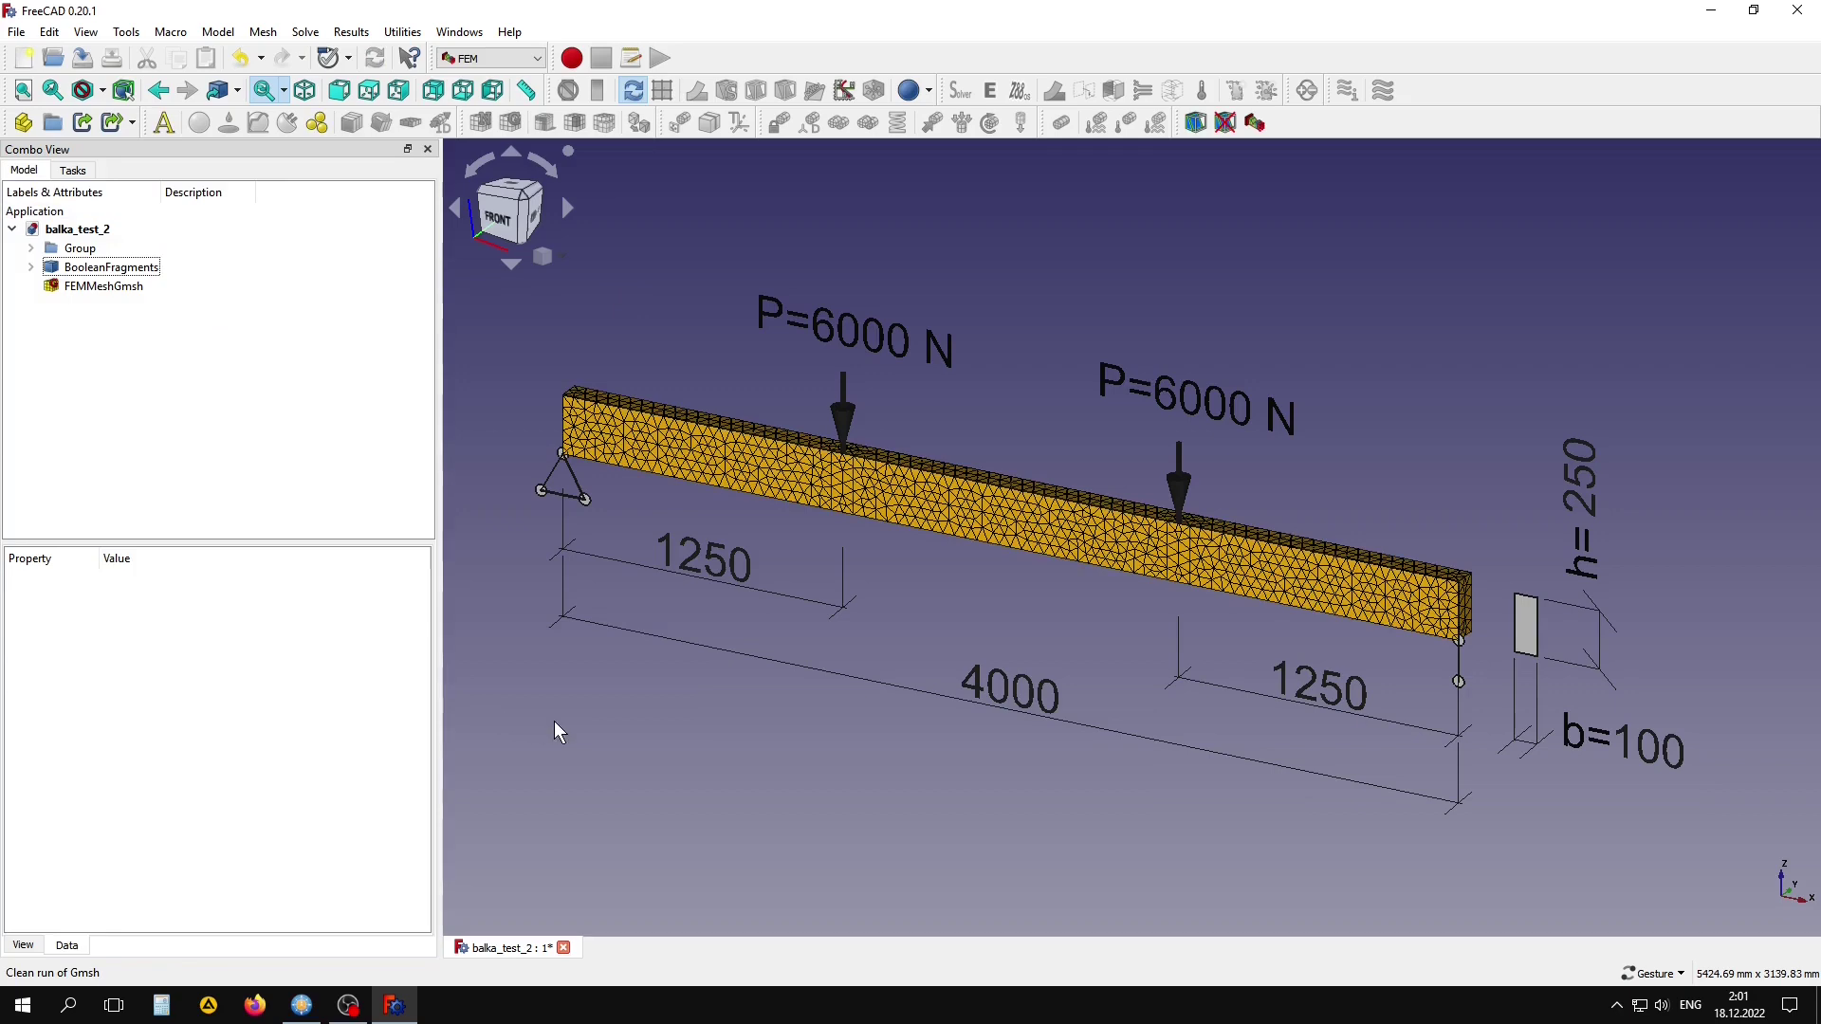
- Export the FEMMeshGmsh mesh as balka_test_2-FEMMeshGmsh.unv
{"action": "left_click", "coordinate": [105, 287]}
{"action": "left_click", "coordinate": [23, 38]}
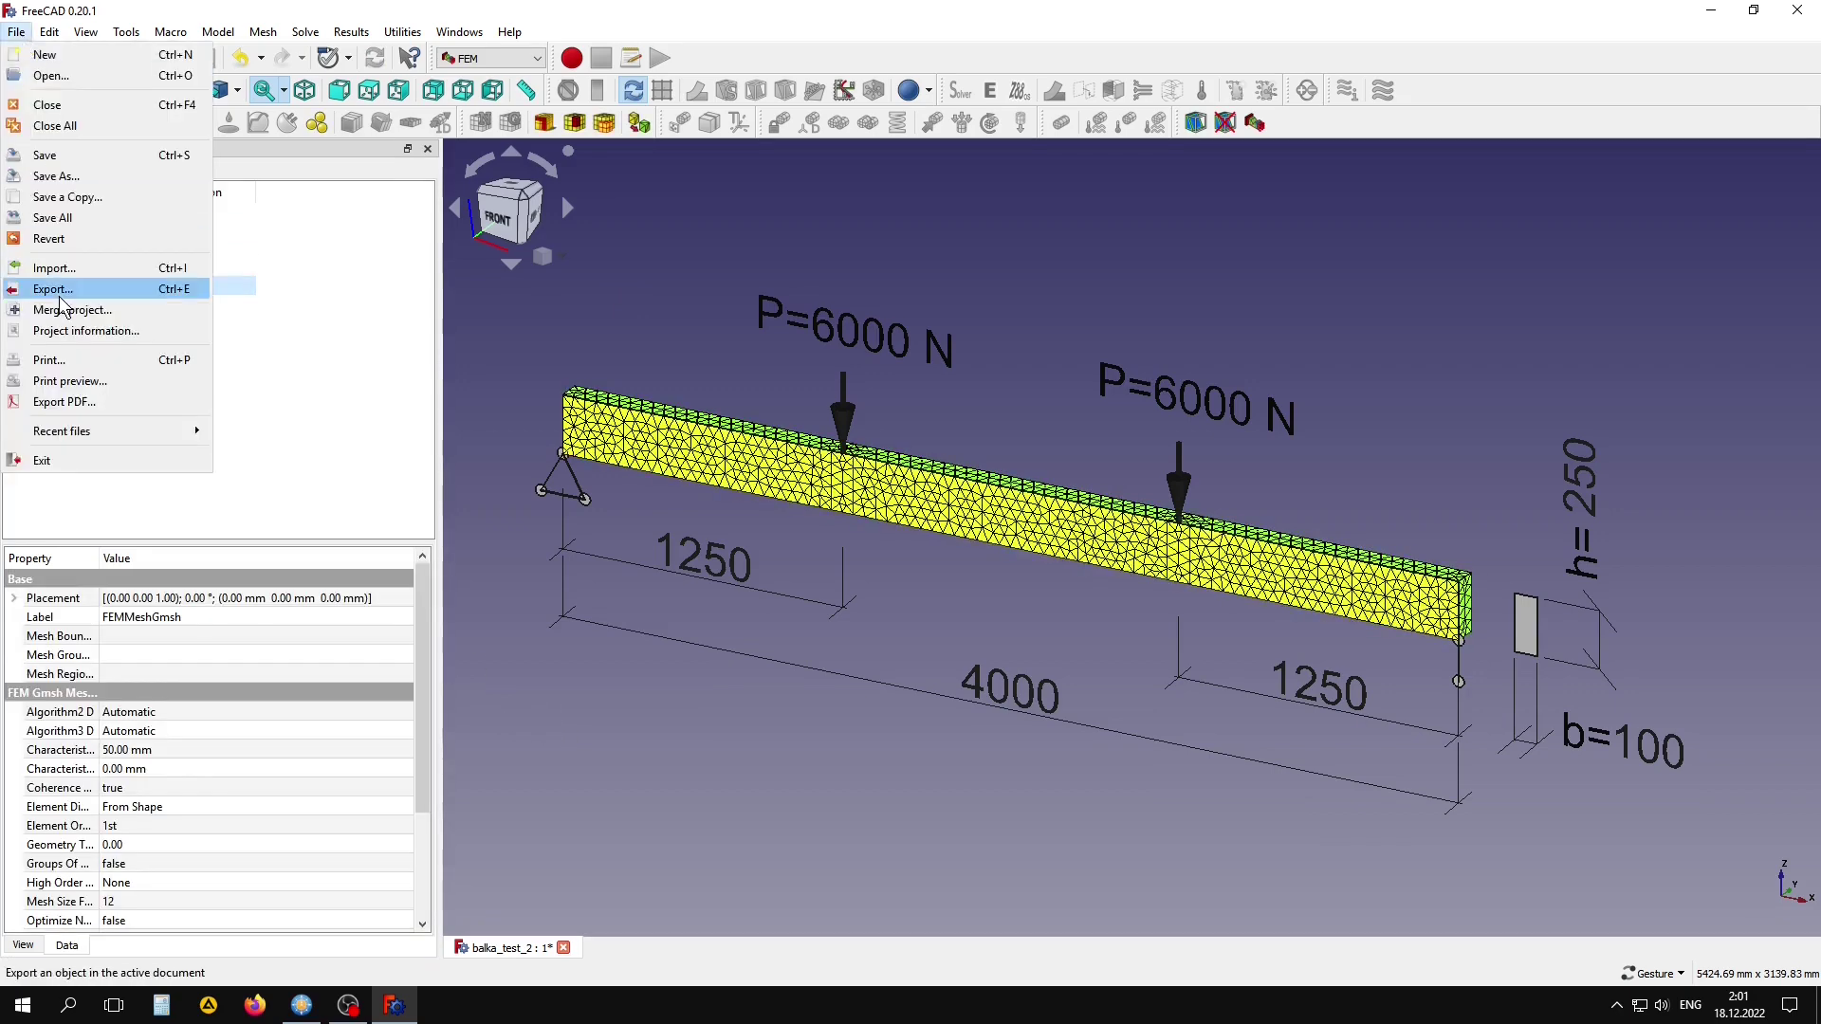
{"action": "left_click", "coordinate": [57, 285]}
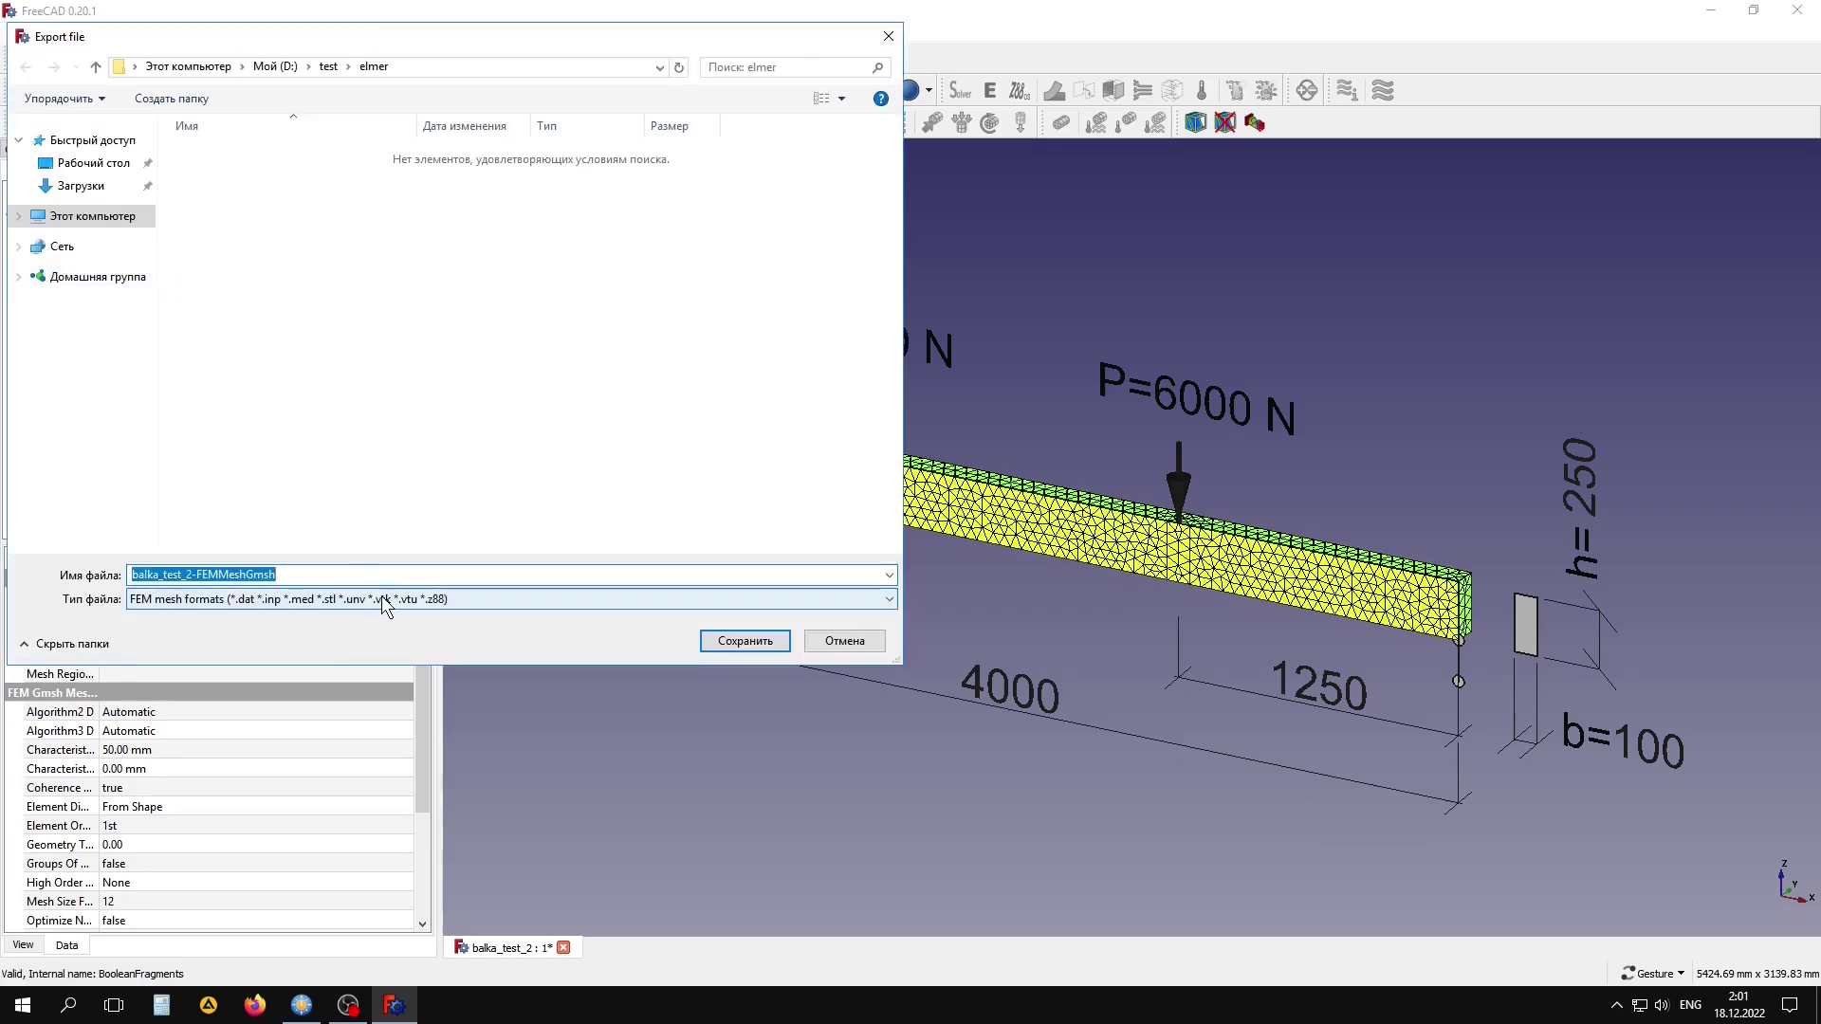
{"action": "left_click", "coordinate": [384, 599]}
{"action": "left_click", "coordinate": [396, 225]}
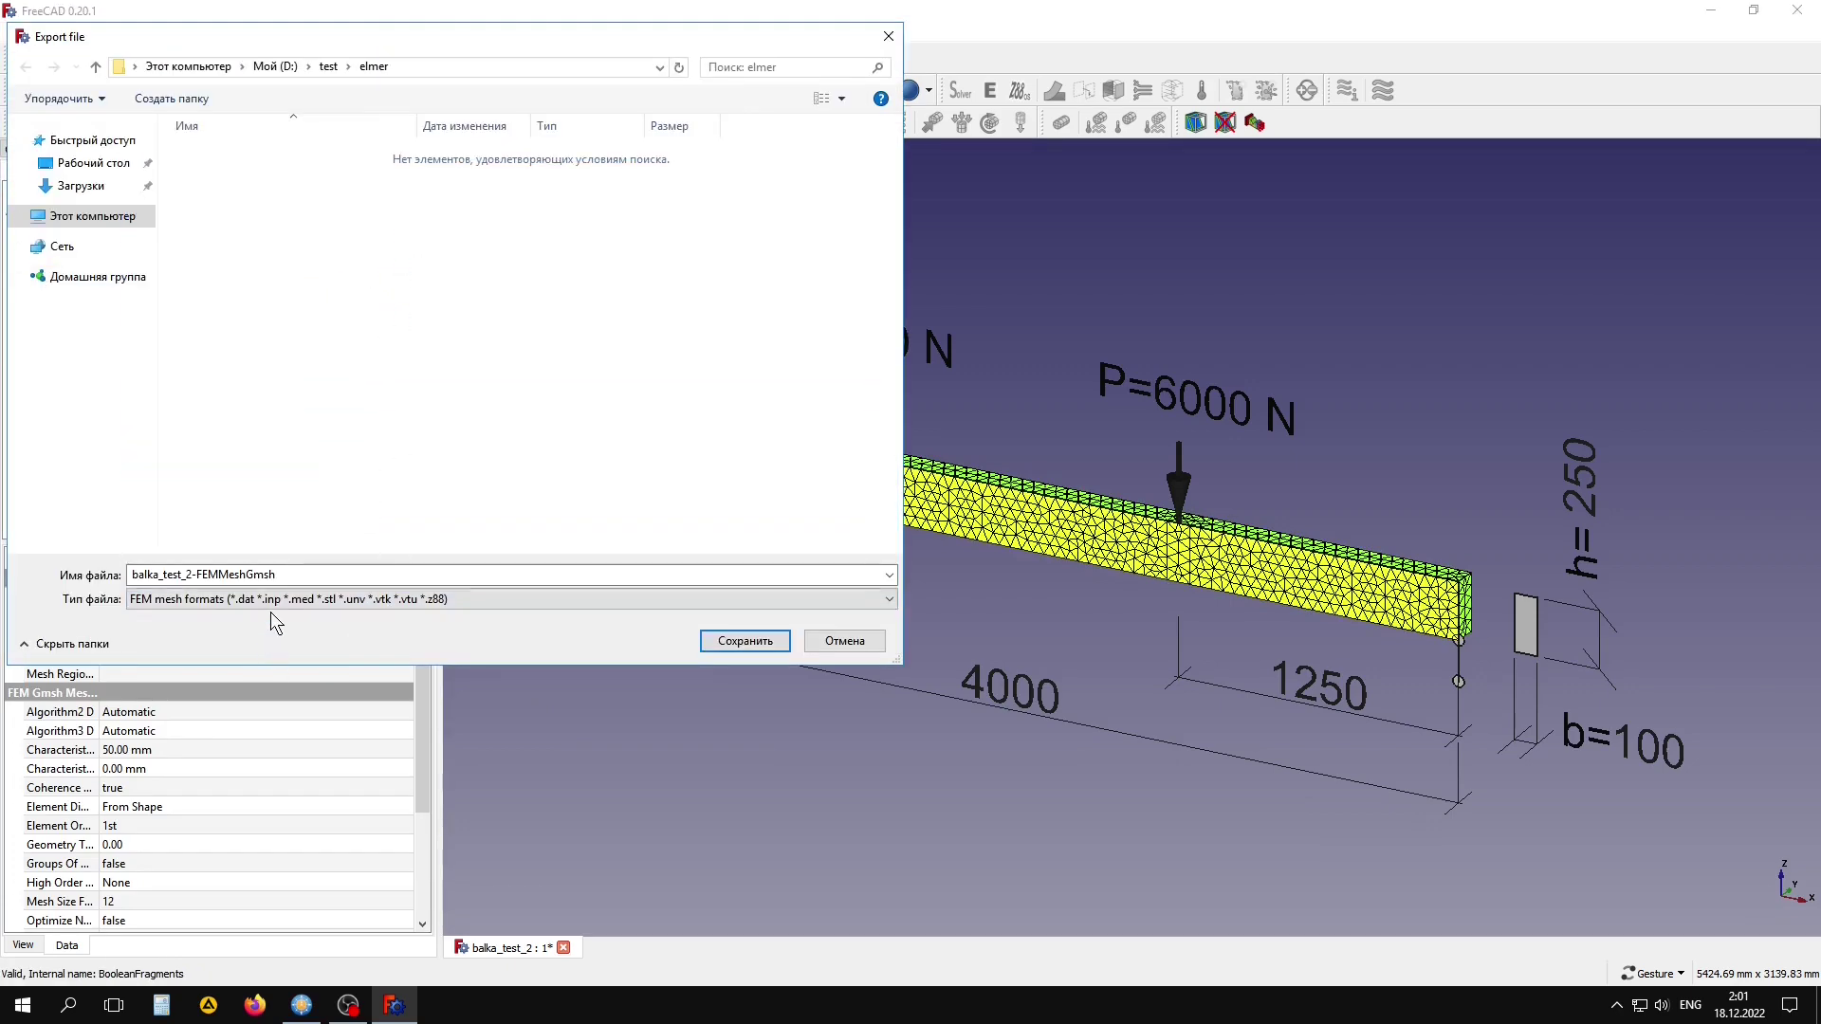
{"action": "double_click", "coordinate": [310, 574]}
{"action": "left_click", "coordinate": [311, 574]}
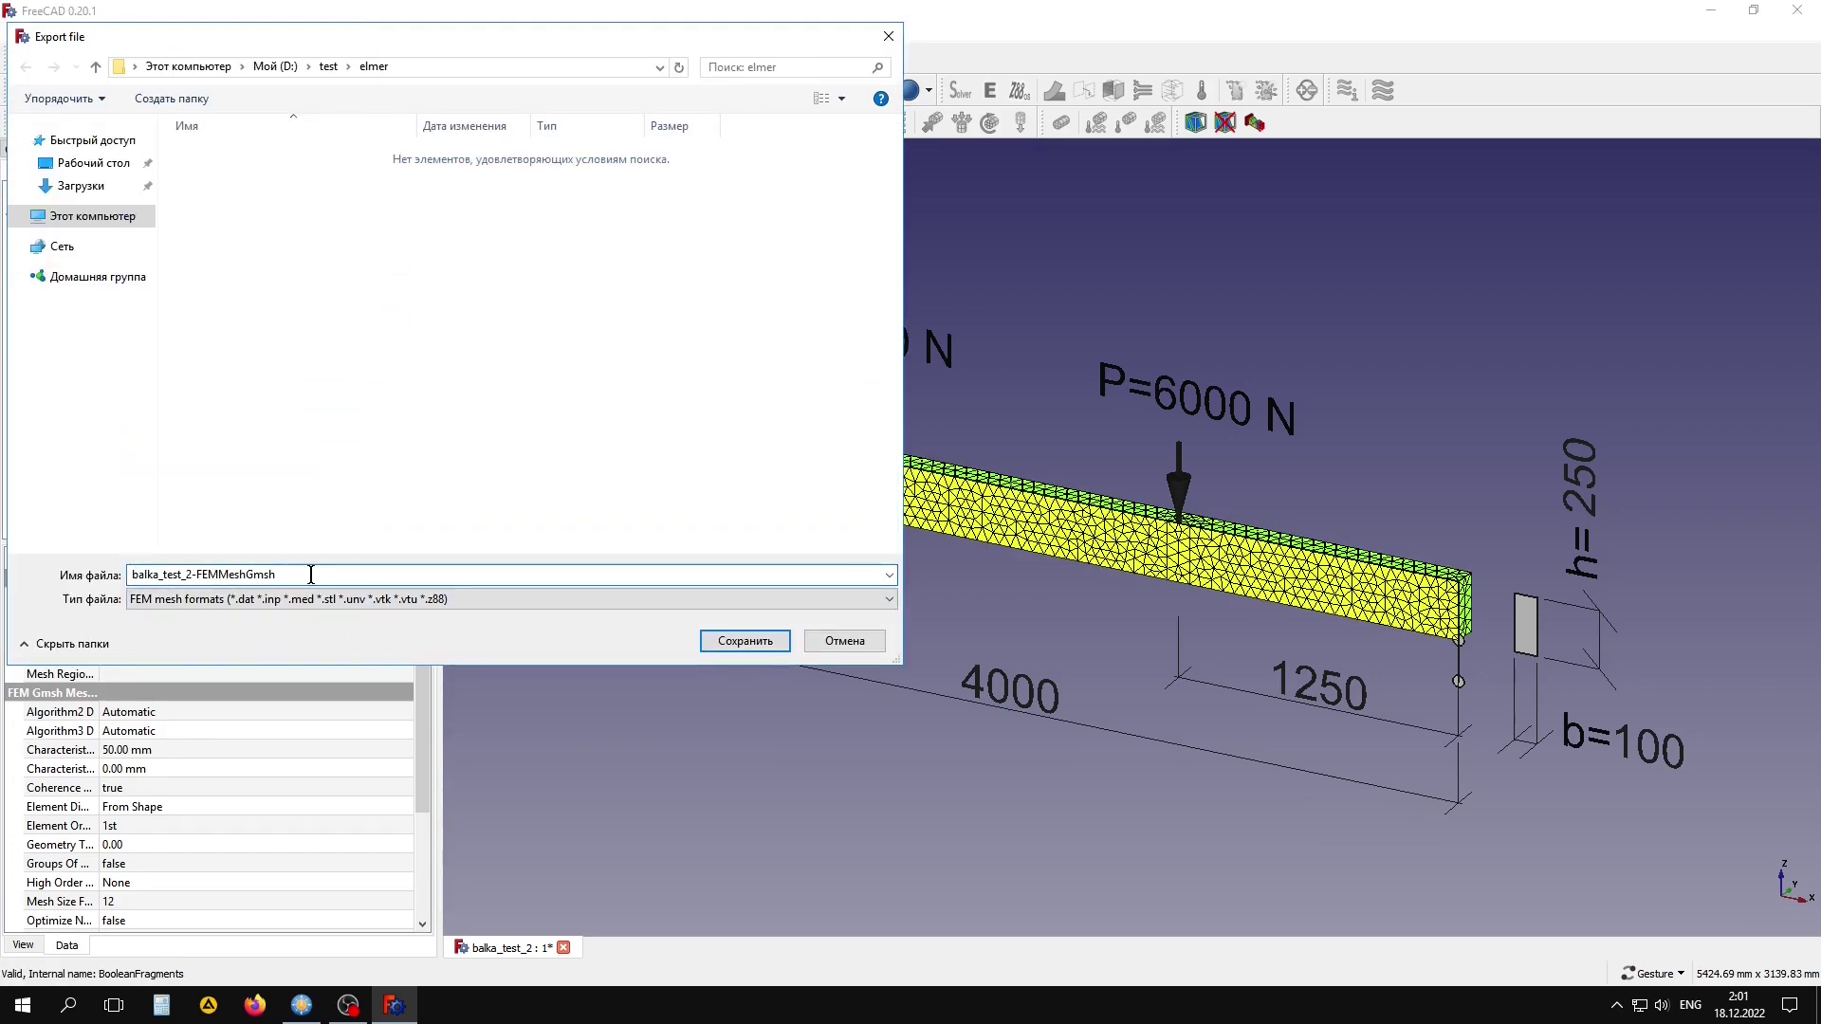
{"action": "type", "text": ".u"}
{"action": "type", "text": "nv"}
{"action": "left_click", "coordinate": [743, 642]}
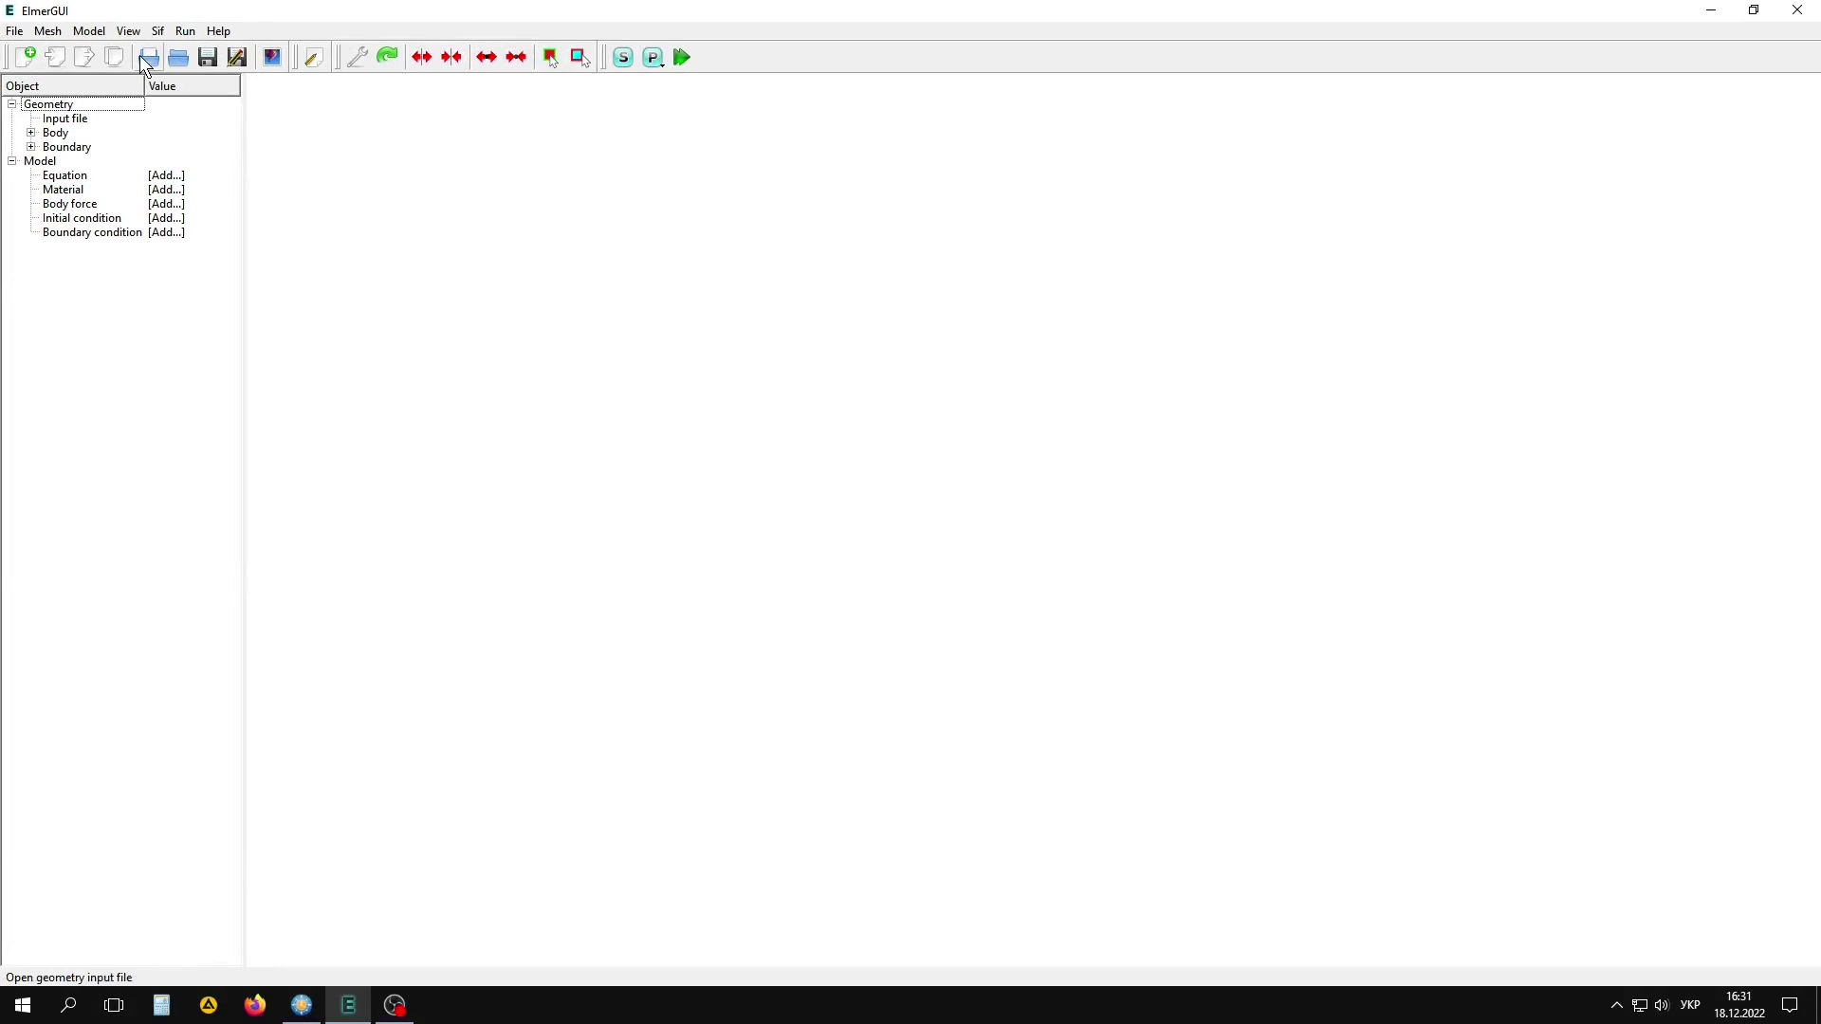
- Open balka_test_2-FEMMeshGmsh.unv as the geometry, then zoom and orbit the beam mesh
{"action": "left_click", "coordinate": [141, 56]}
{"action": "left_click", "coordinate": [719, 379]}
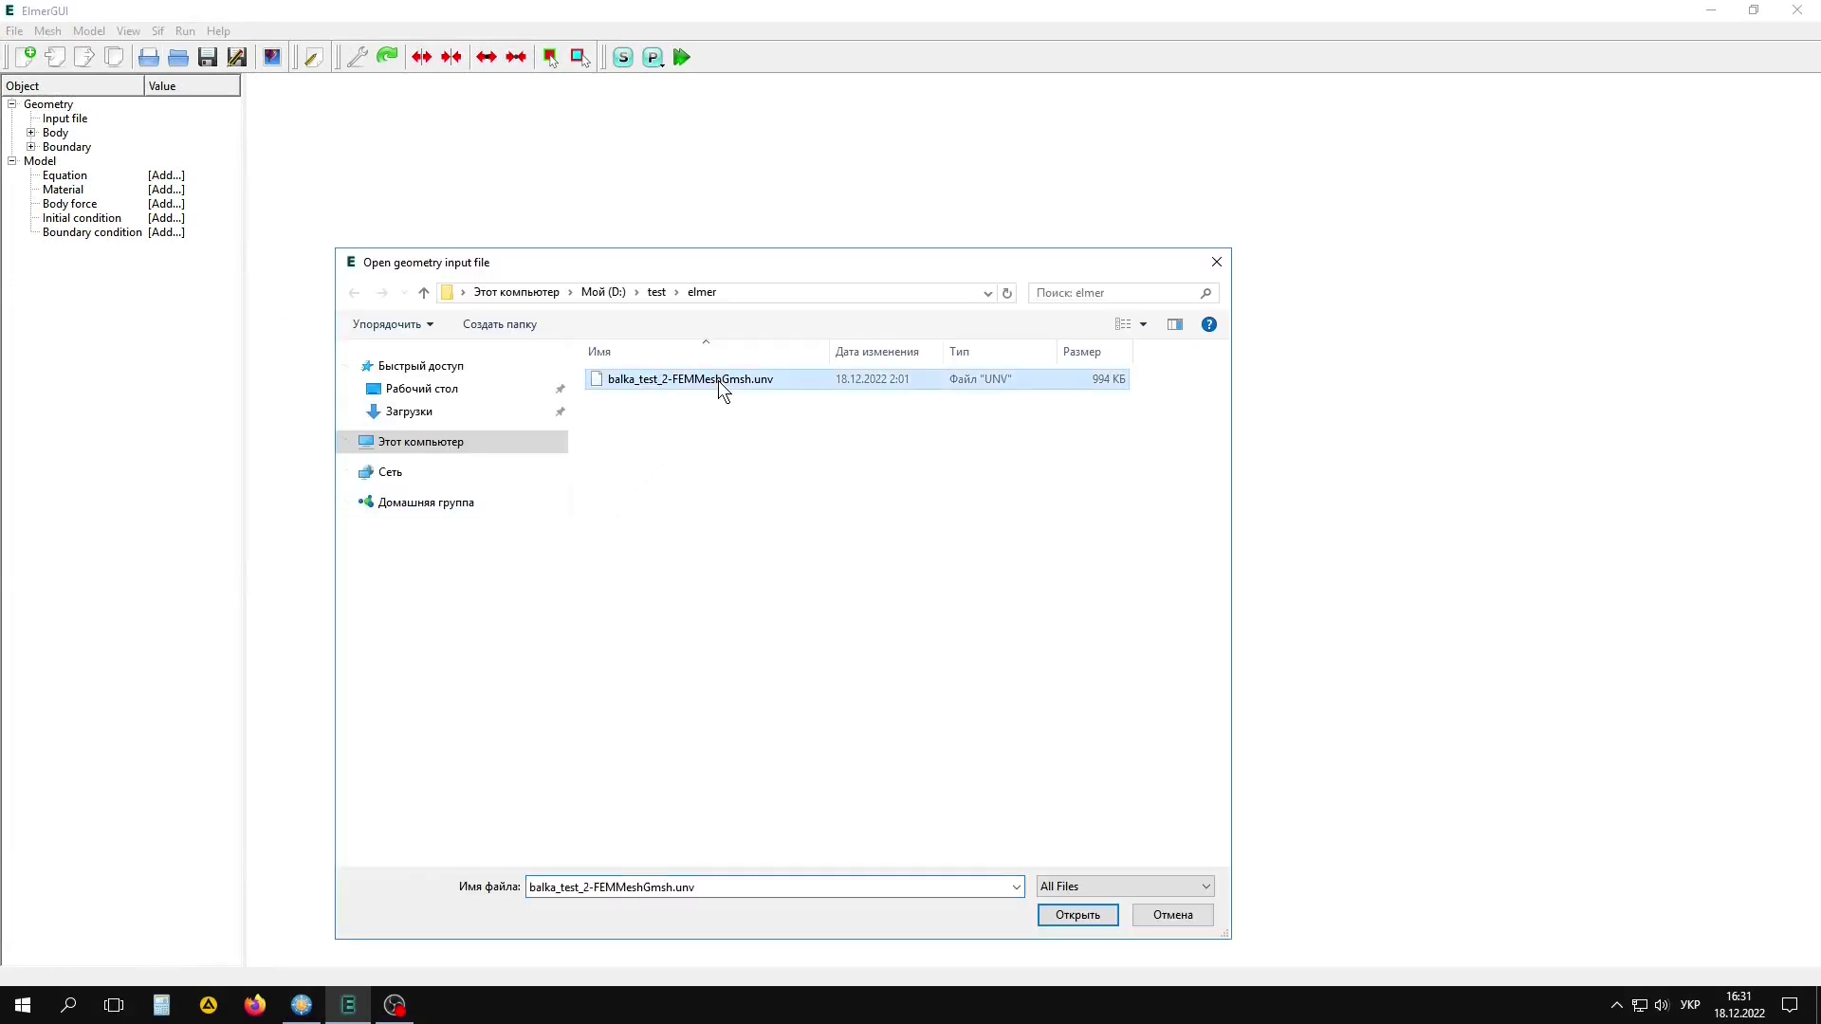
{"action": "left_click", "coordinate": [1088, 916]}
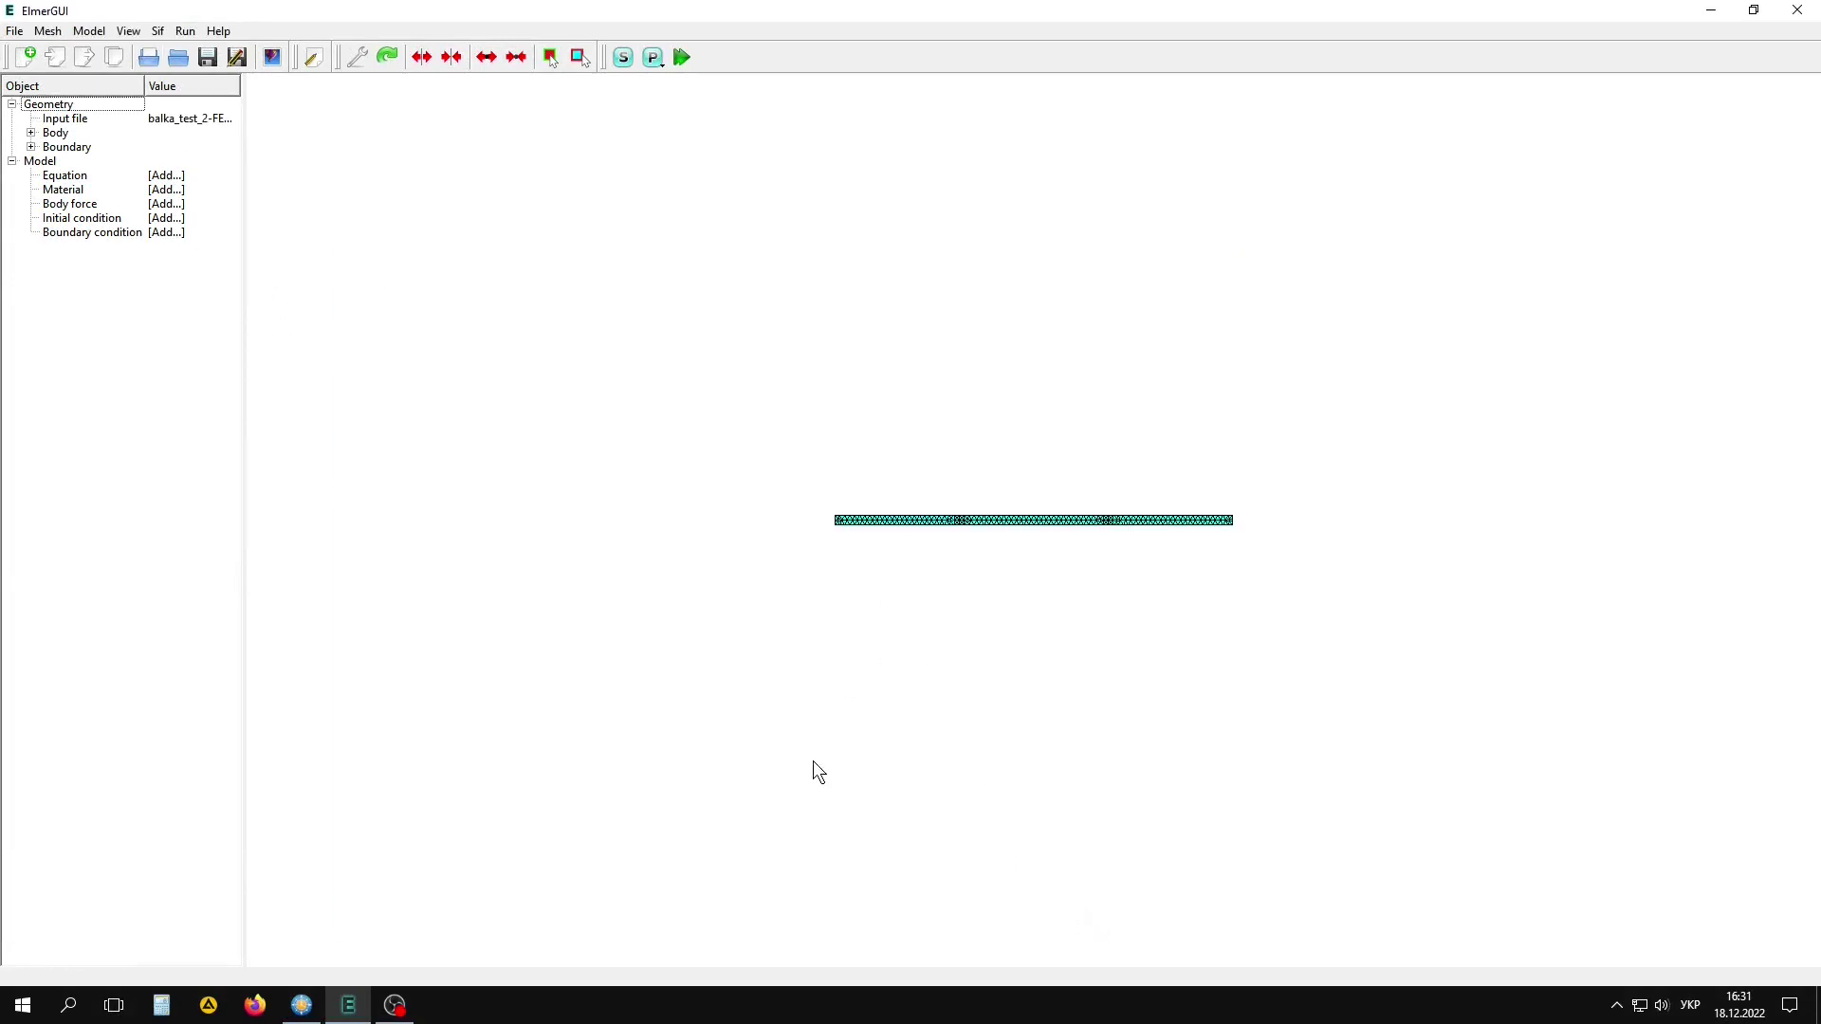
{"action": "scroll", "coordinate": [916, 662], "scroll_direction": "up", "scroll_amount": 2}
{"action": "scroll", "coordinate": [916, 662], "scroll_direction": "up", "scroll_amount": 3}
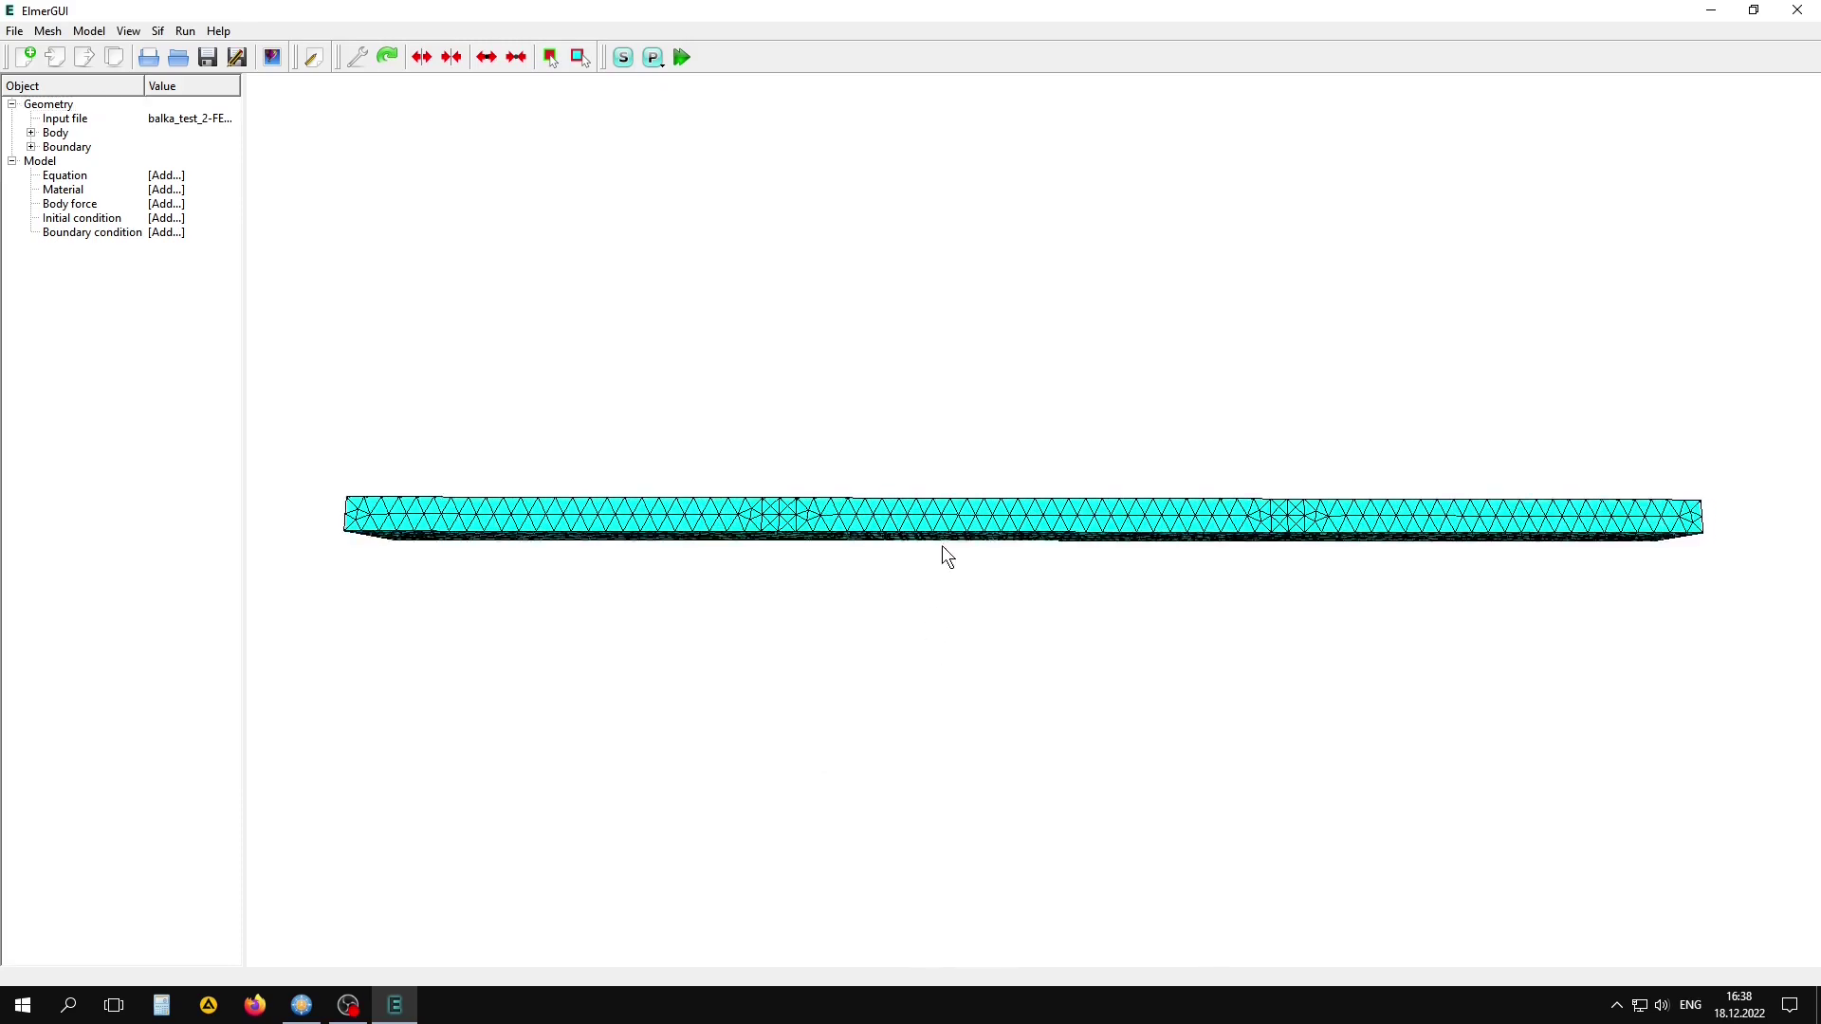
{"action": "left_click_drag", "start_coordinate": [943, 547], "coordinate": [955, 309]}
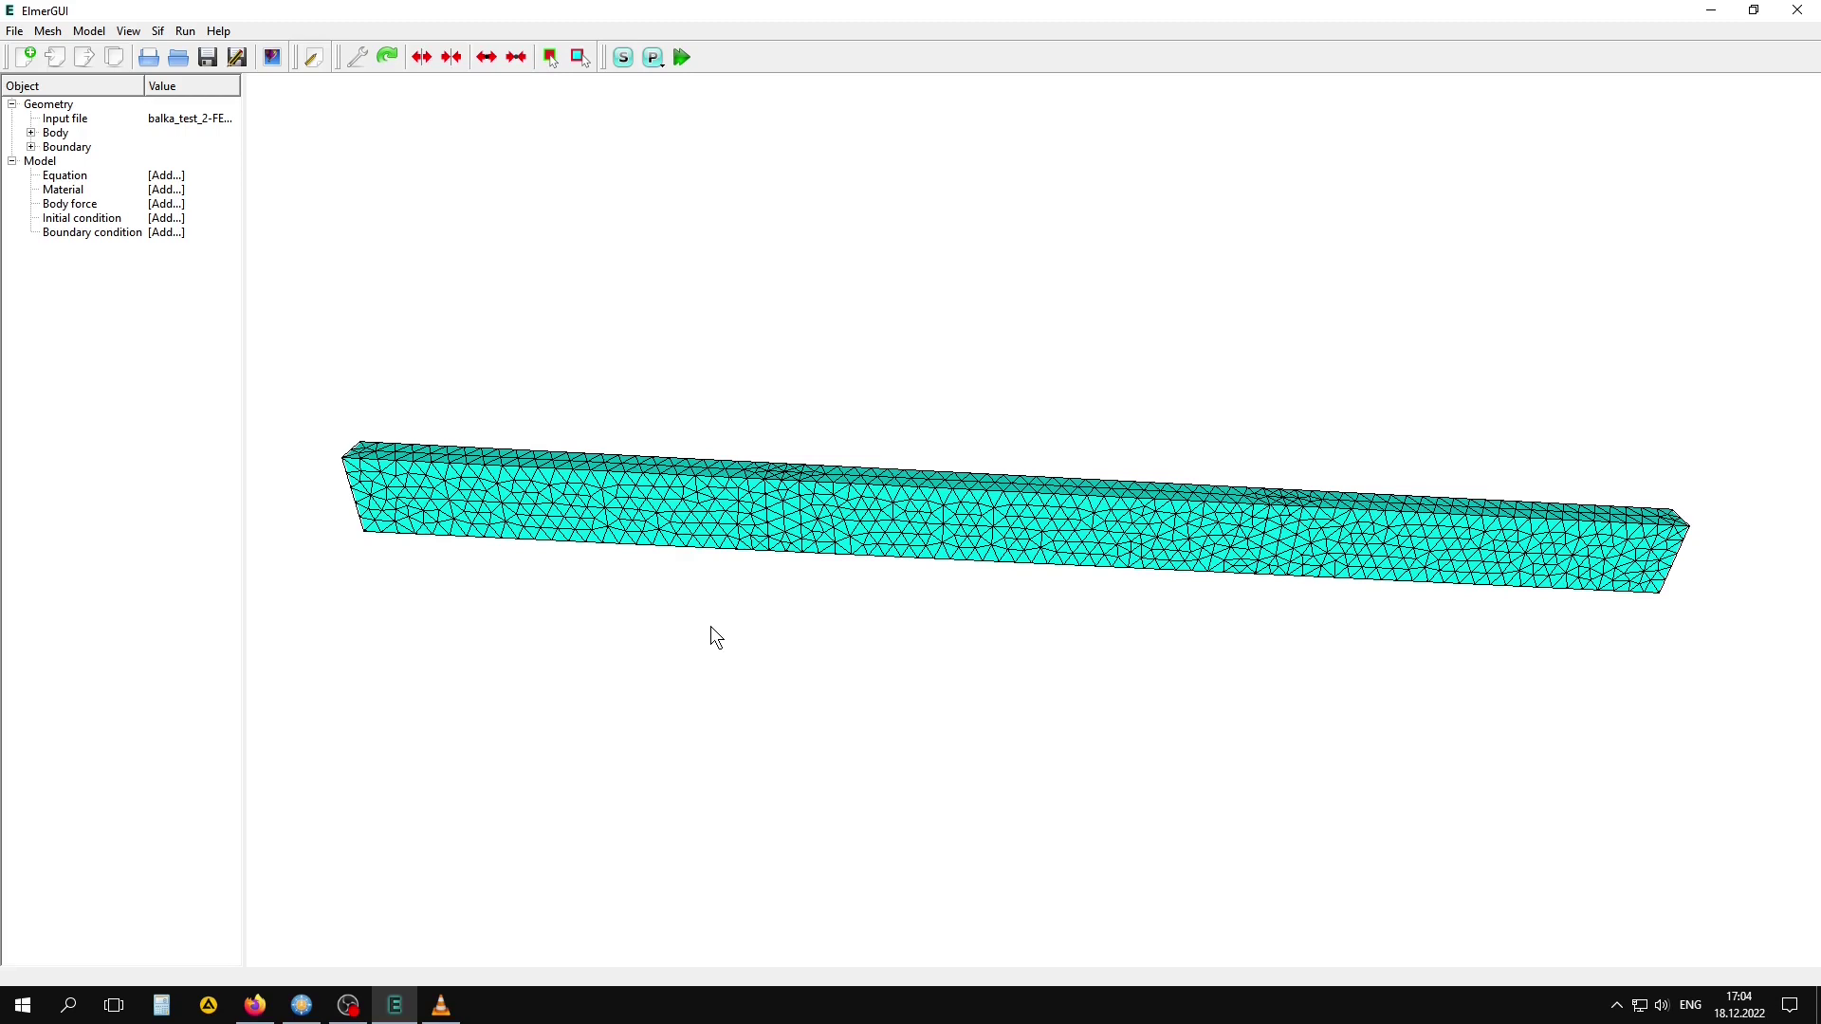
{"action": "left_click", "coordinate": [89, 32]}
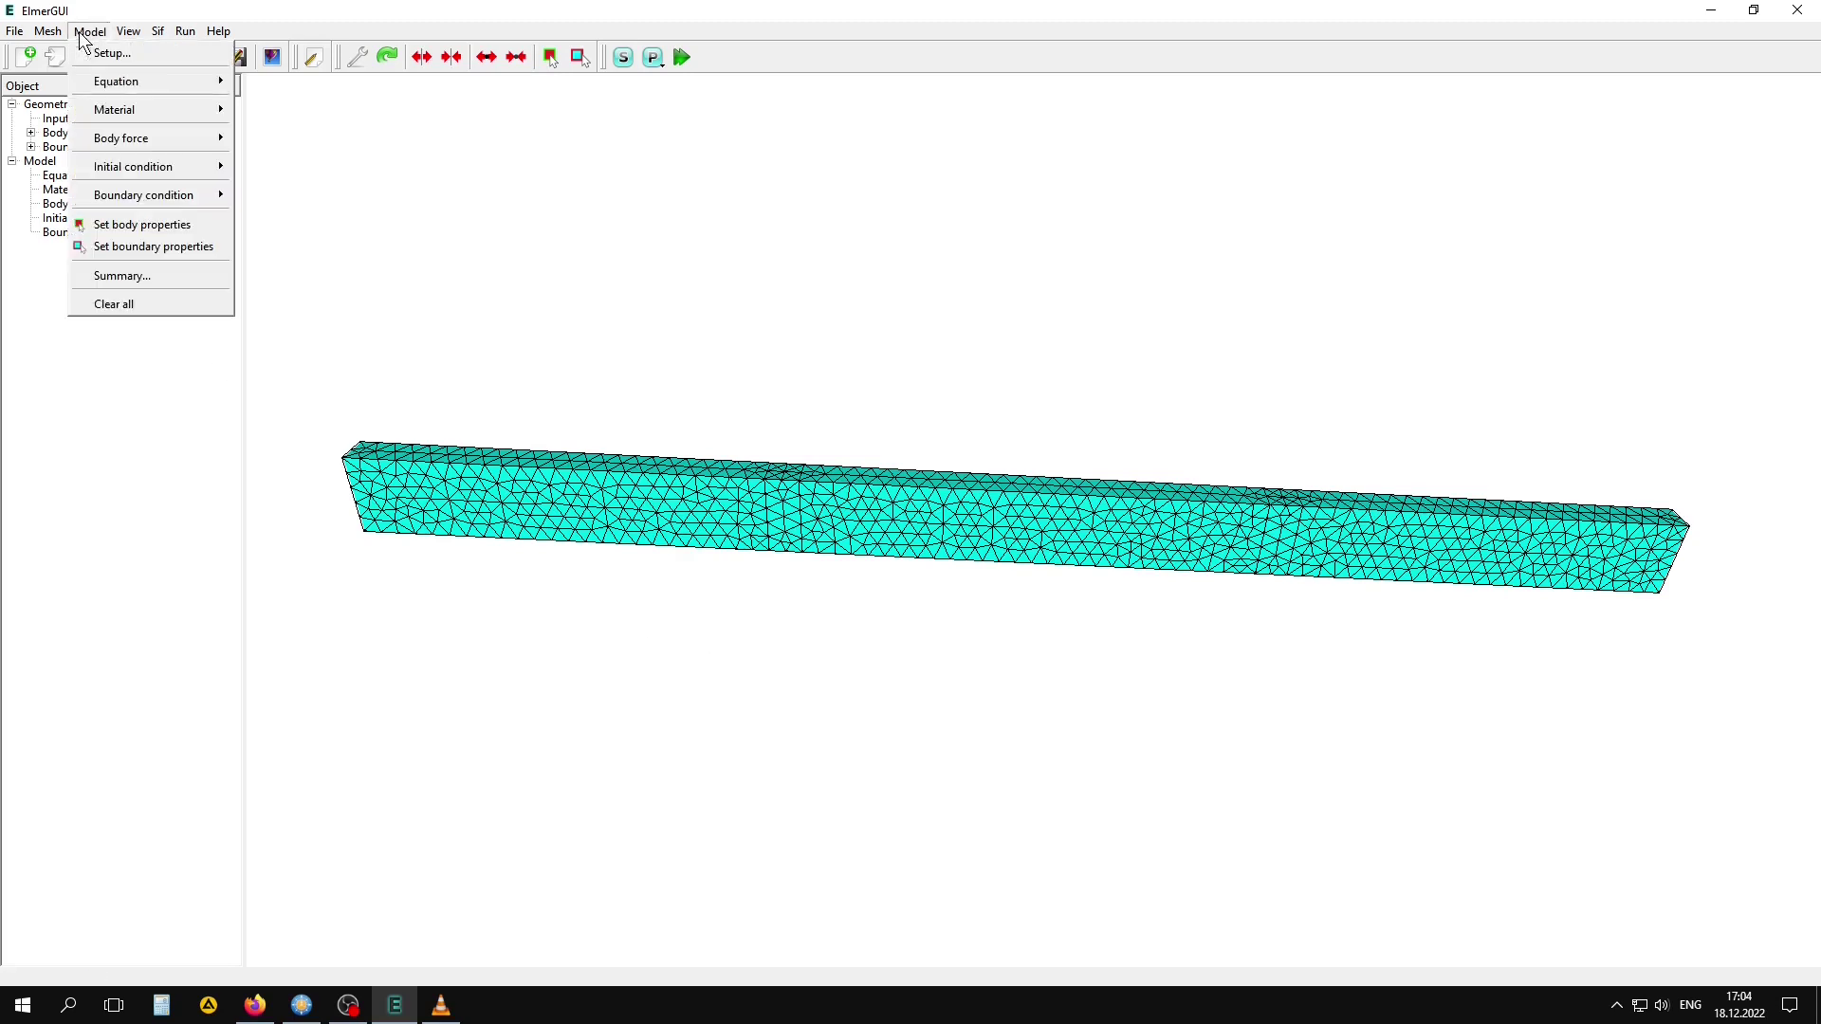
{"action": "left_click", "coordinate": [97, 277]}
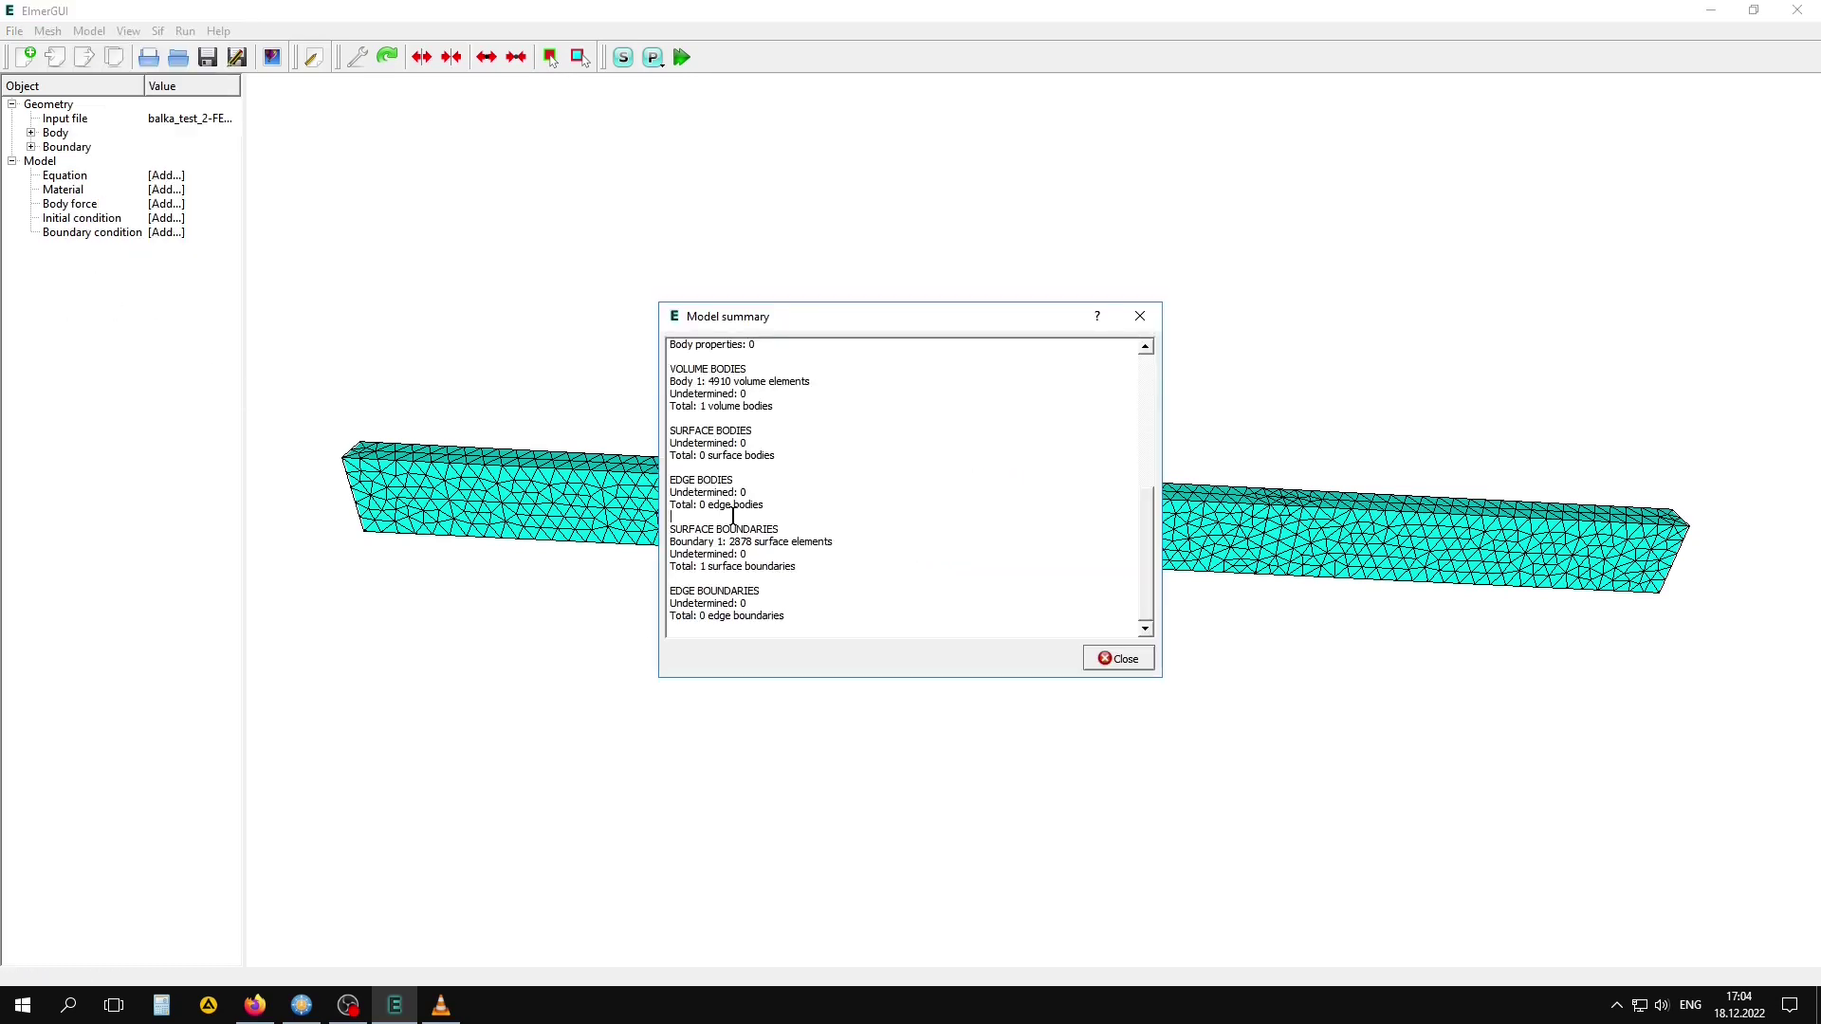
{"action": "scroll", "coordinate": [733, 517], "scroll_direction": "up", "scroll_amount": 2}
{"action": "scroll", "coordinate": [735, 512], "scroll_direction": "up", "scroll_amount": 6}
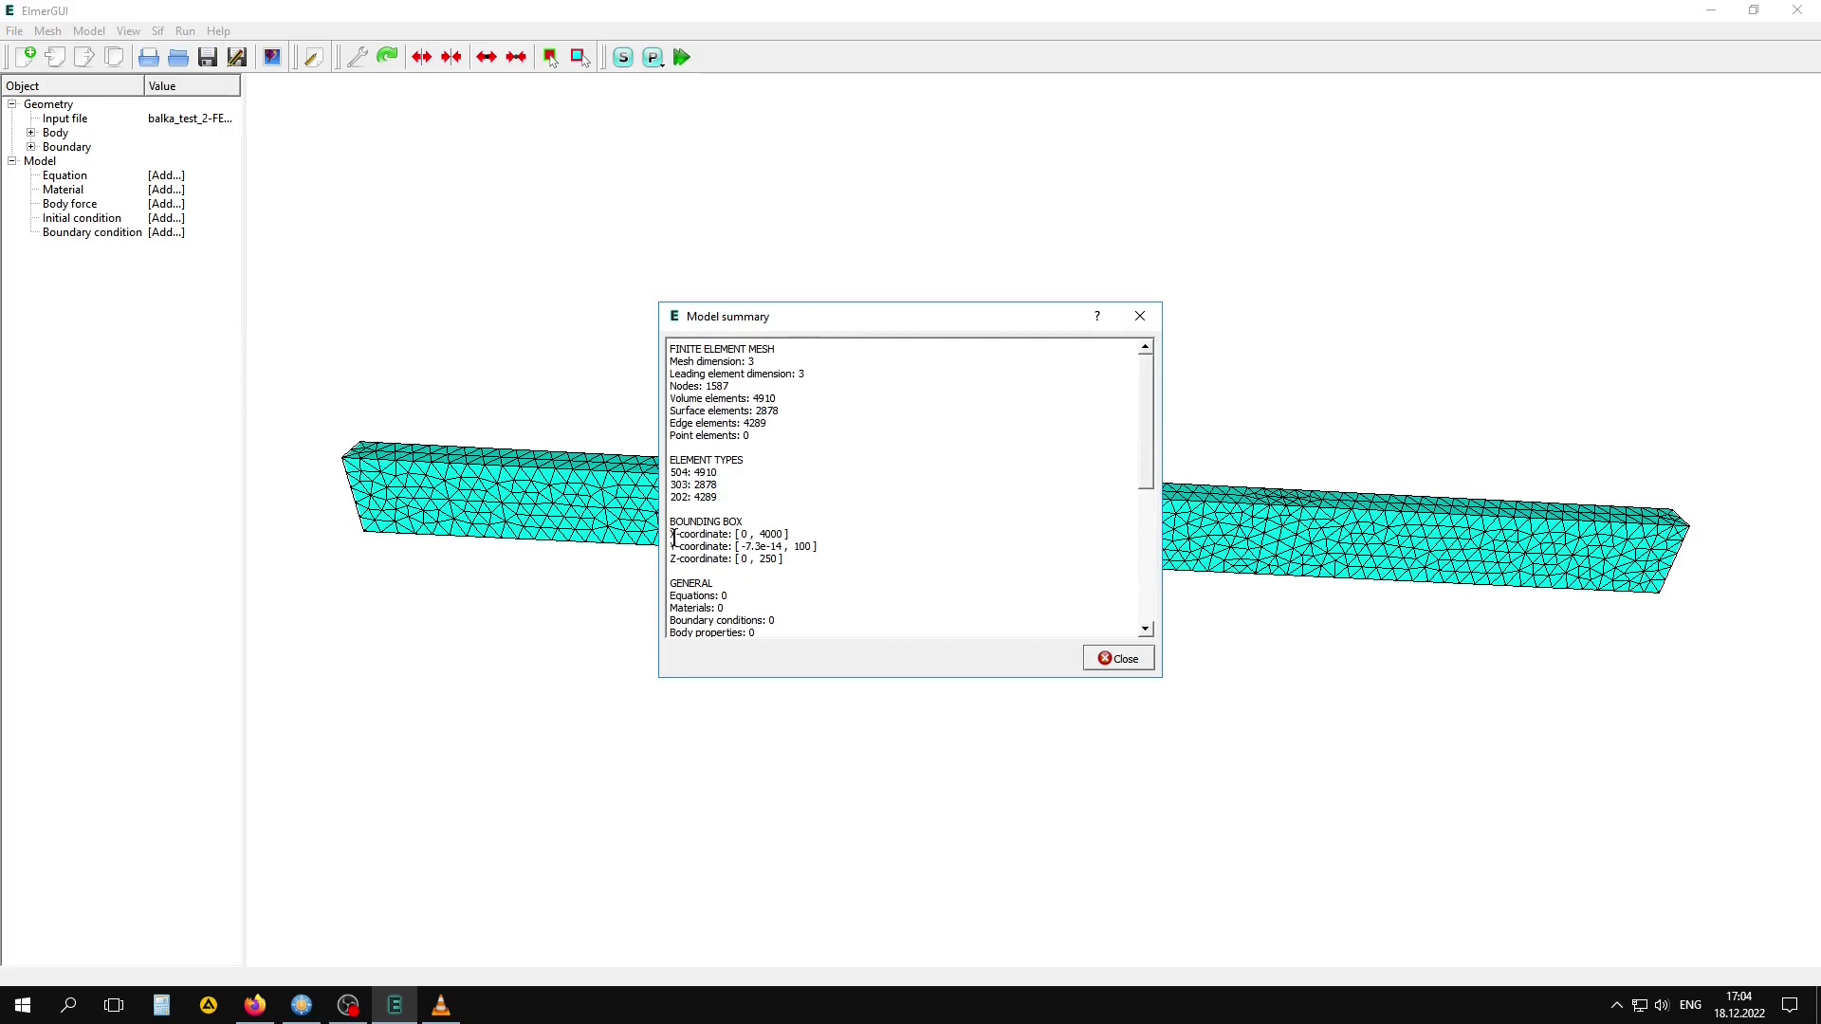
{"action": "left_click_drag", "start_coordinate": [670, 534], "coordinate": [818, 566]}
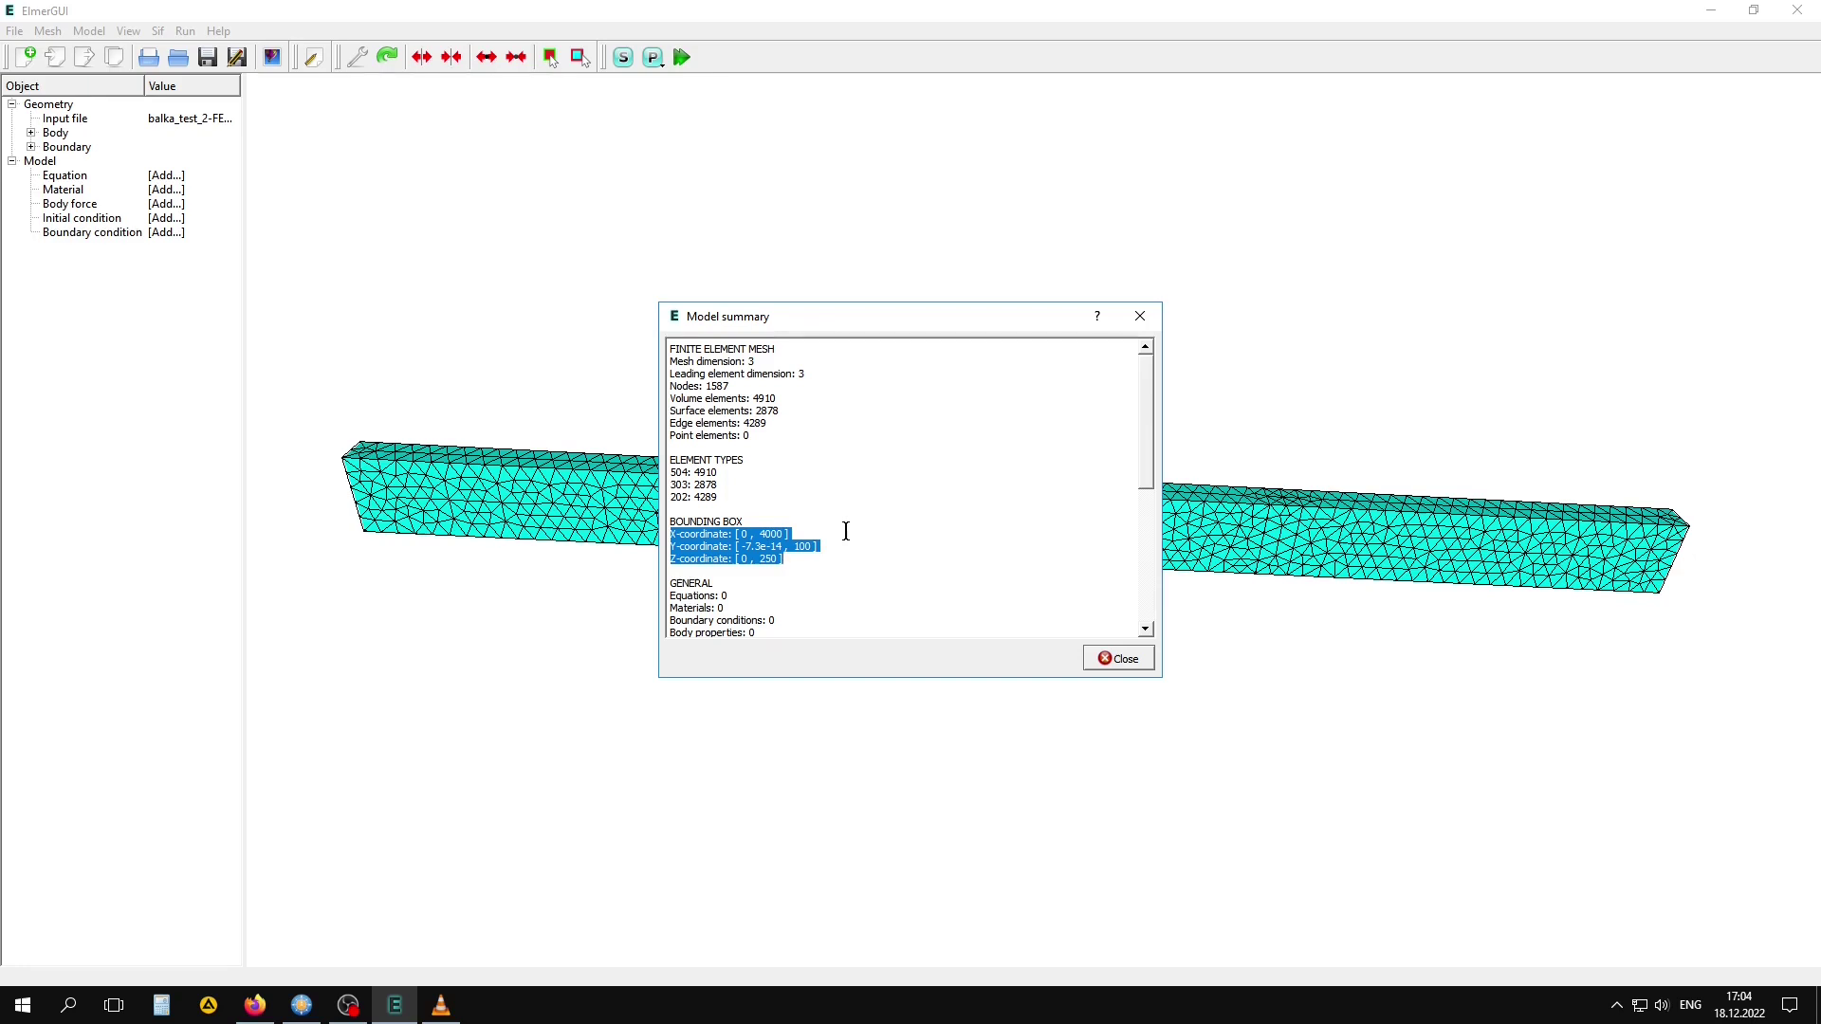
{"action": "left_click", "coordinate": [1128, 660]}
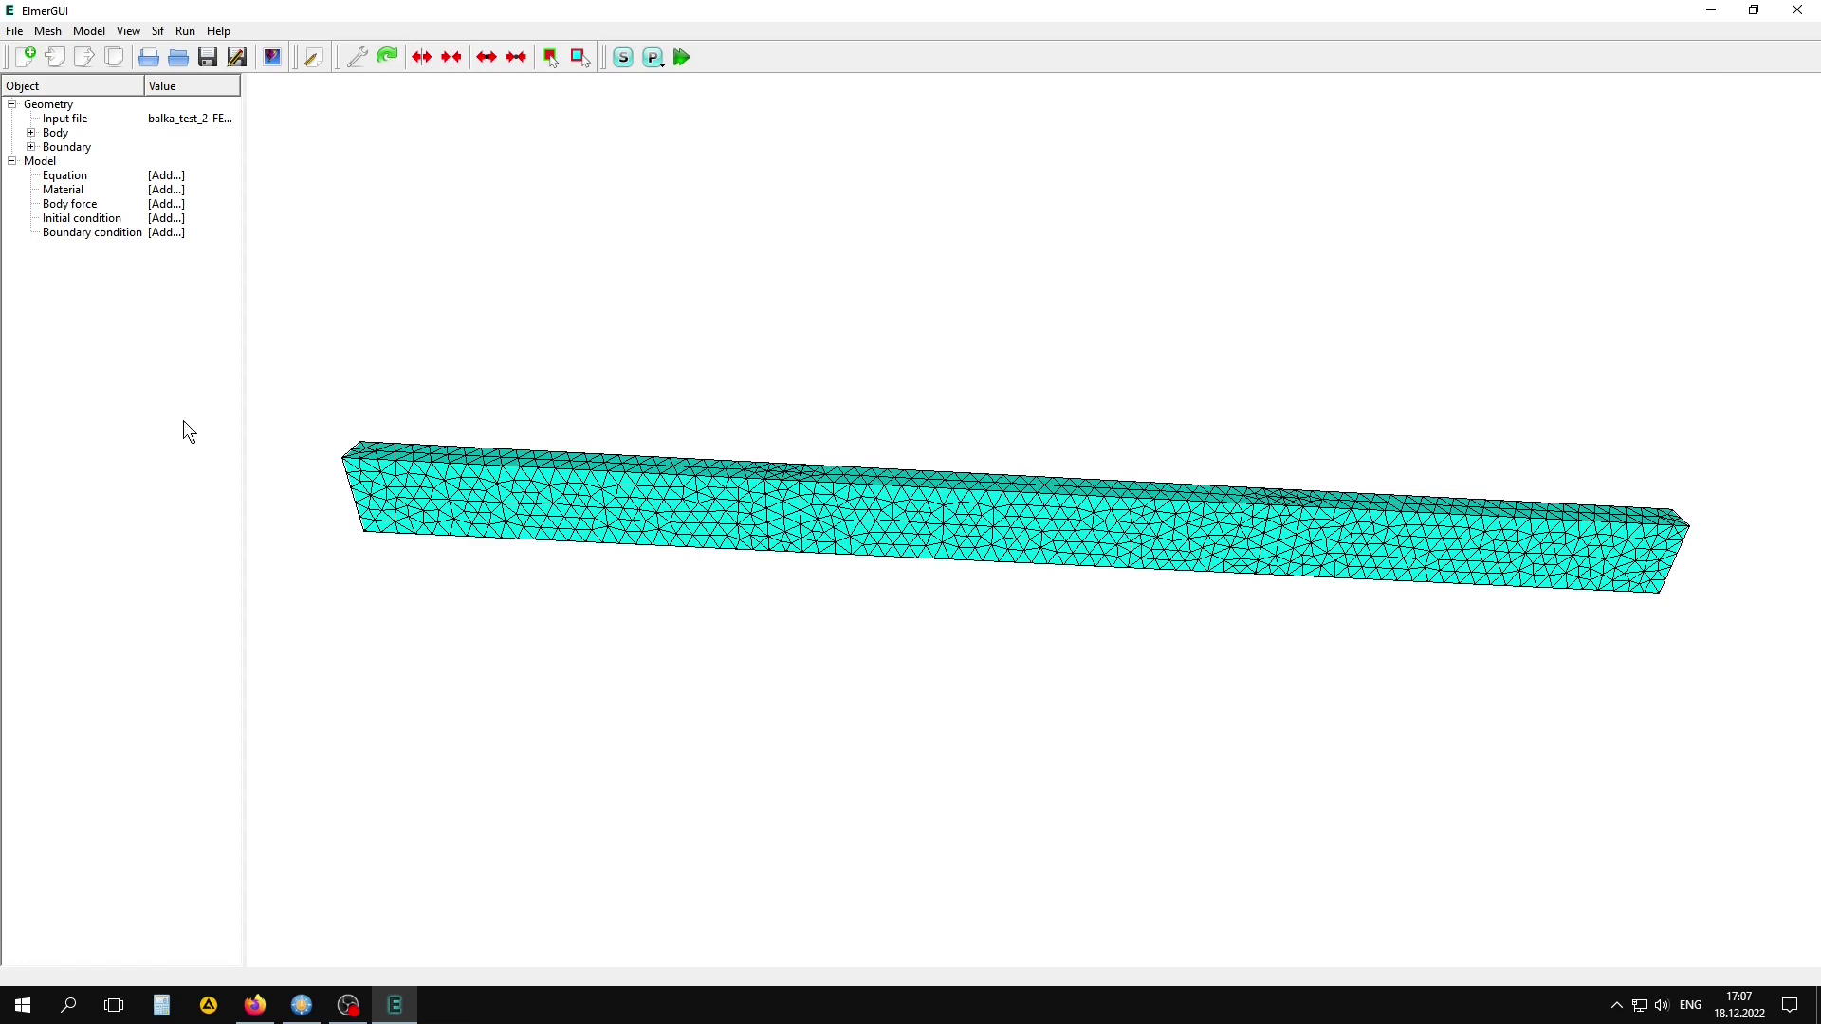
- In Model Setup, set coordinate scaling 0.001 and rename the files to balka.sif and balka.vtu
{"action": "left_click", "coordinate": [89, 31]}
{"action": "left_click", "coordinate": [140, 55]}
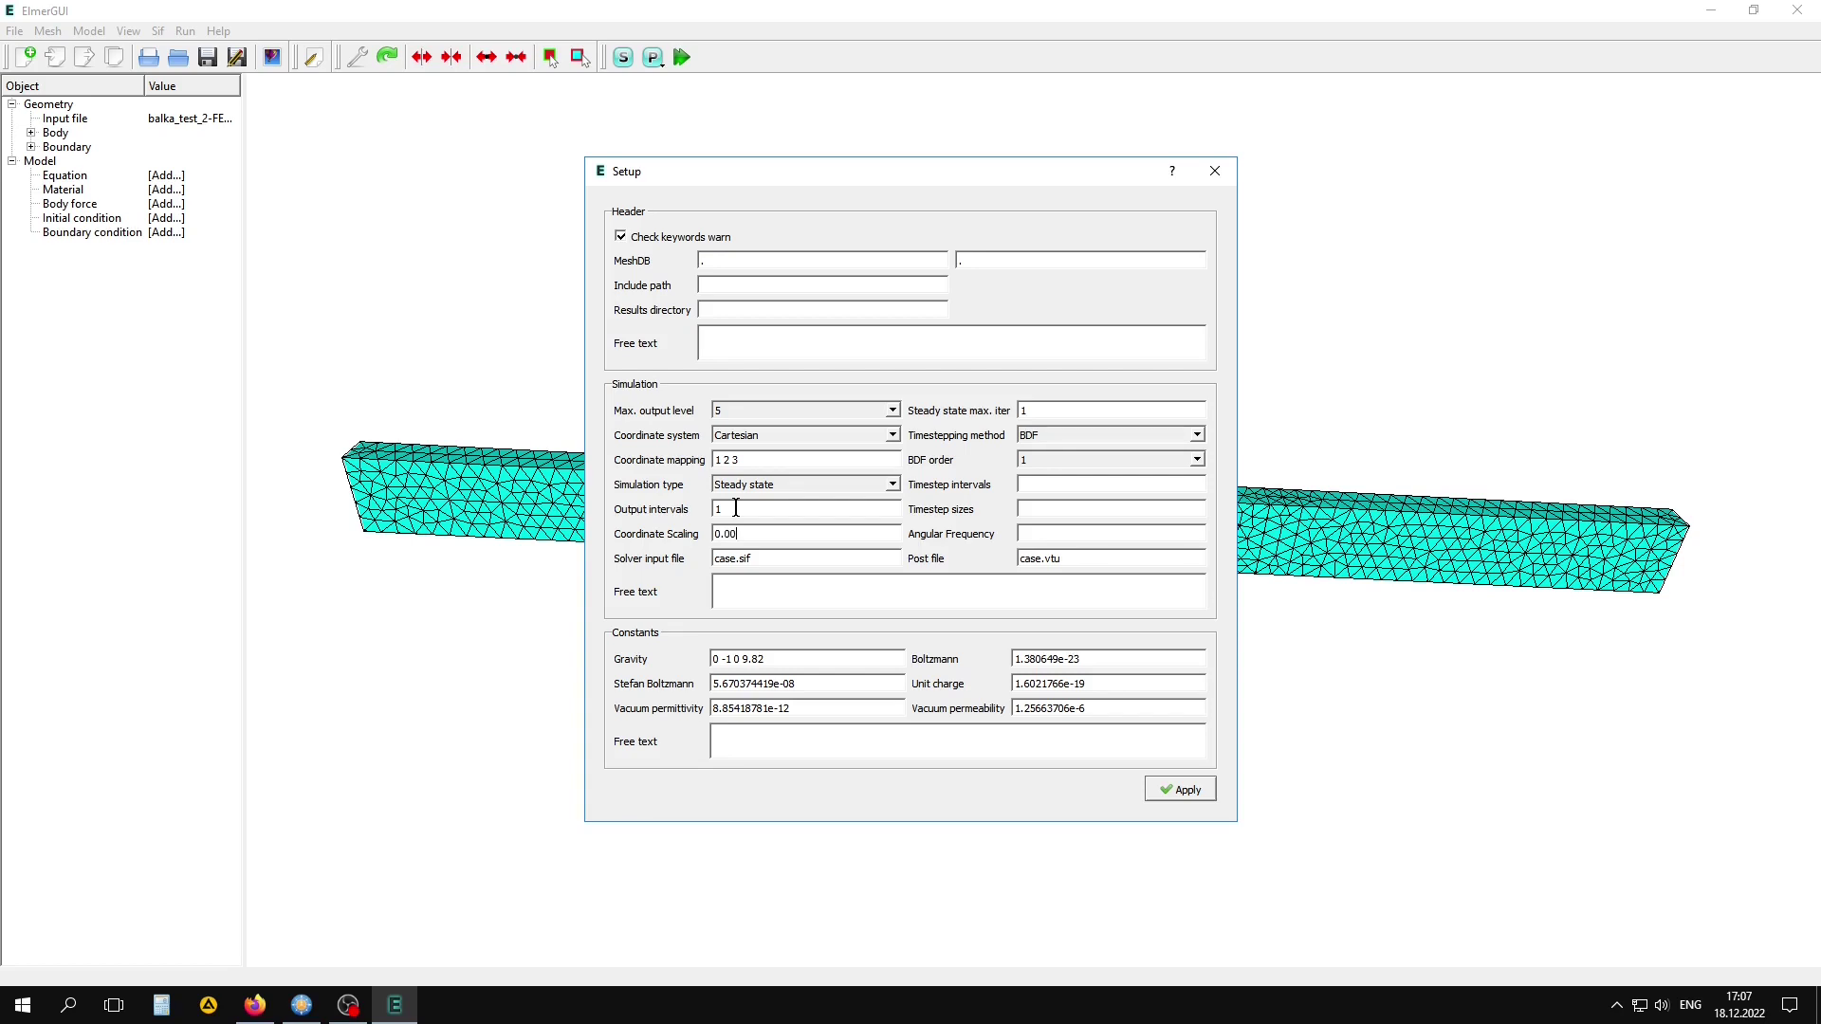
{"action": "type", "text": "1"}
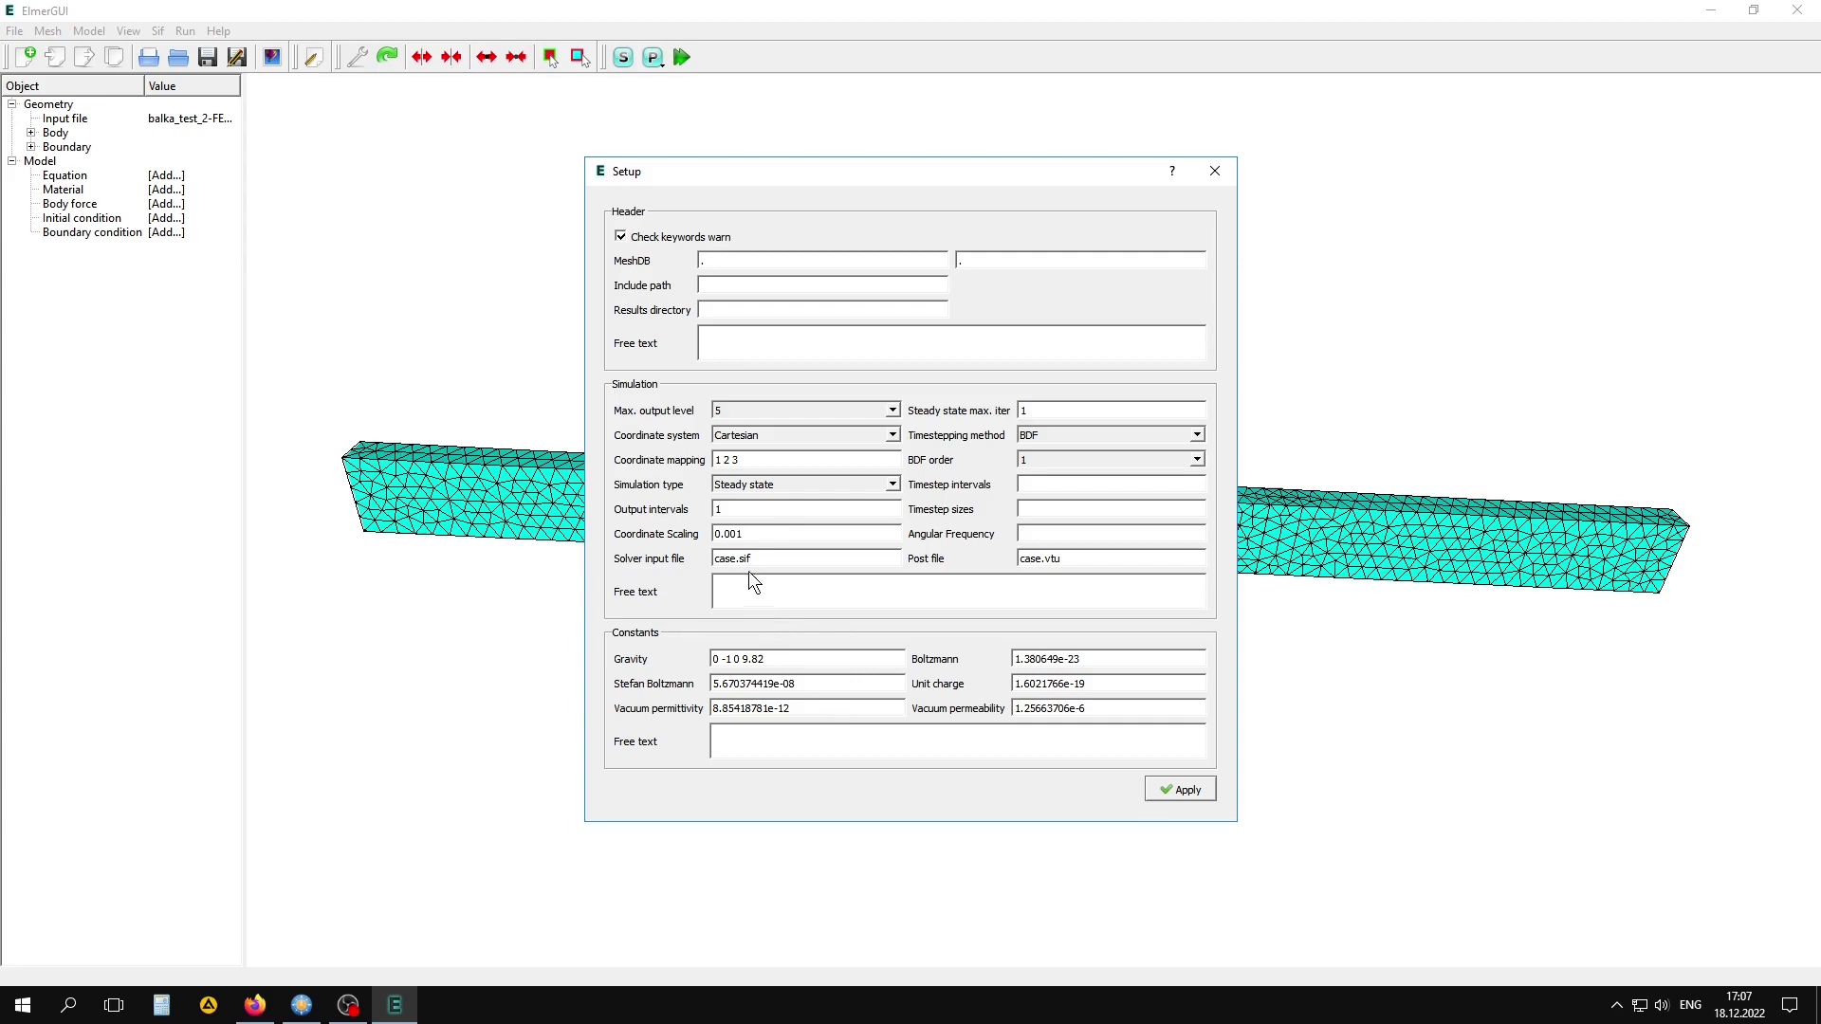
{"action": "left_click_drag", "start_coordinate": [738, 558], "coordinate": [672, 567]}
{"action": "type", "text": "balk"}
{"action": "type", "text": "a"}
{"action": "left_click_drag", "start_coordinate": [1043, 559], "coordinate": [956, 566]}
{"action": "type", "text": "ba"}
{"action": "type", "text": "lka"}
- Apply the setup, then divide Boundary 1 at a 20° sharp edge angle
{"action": "left_click", "coordinate": [1181, 789]}
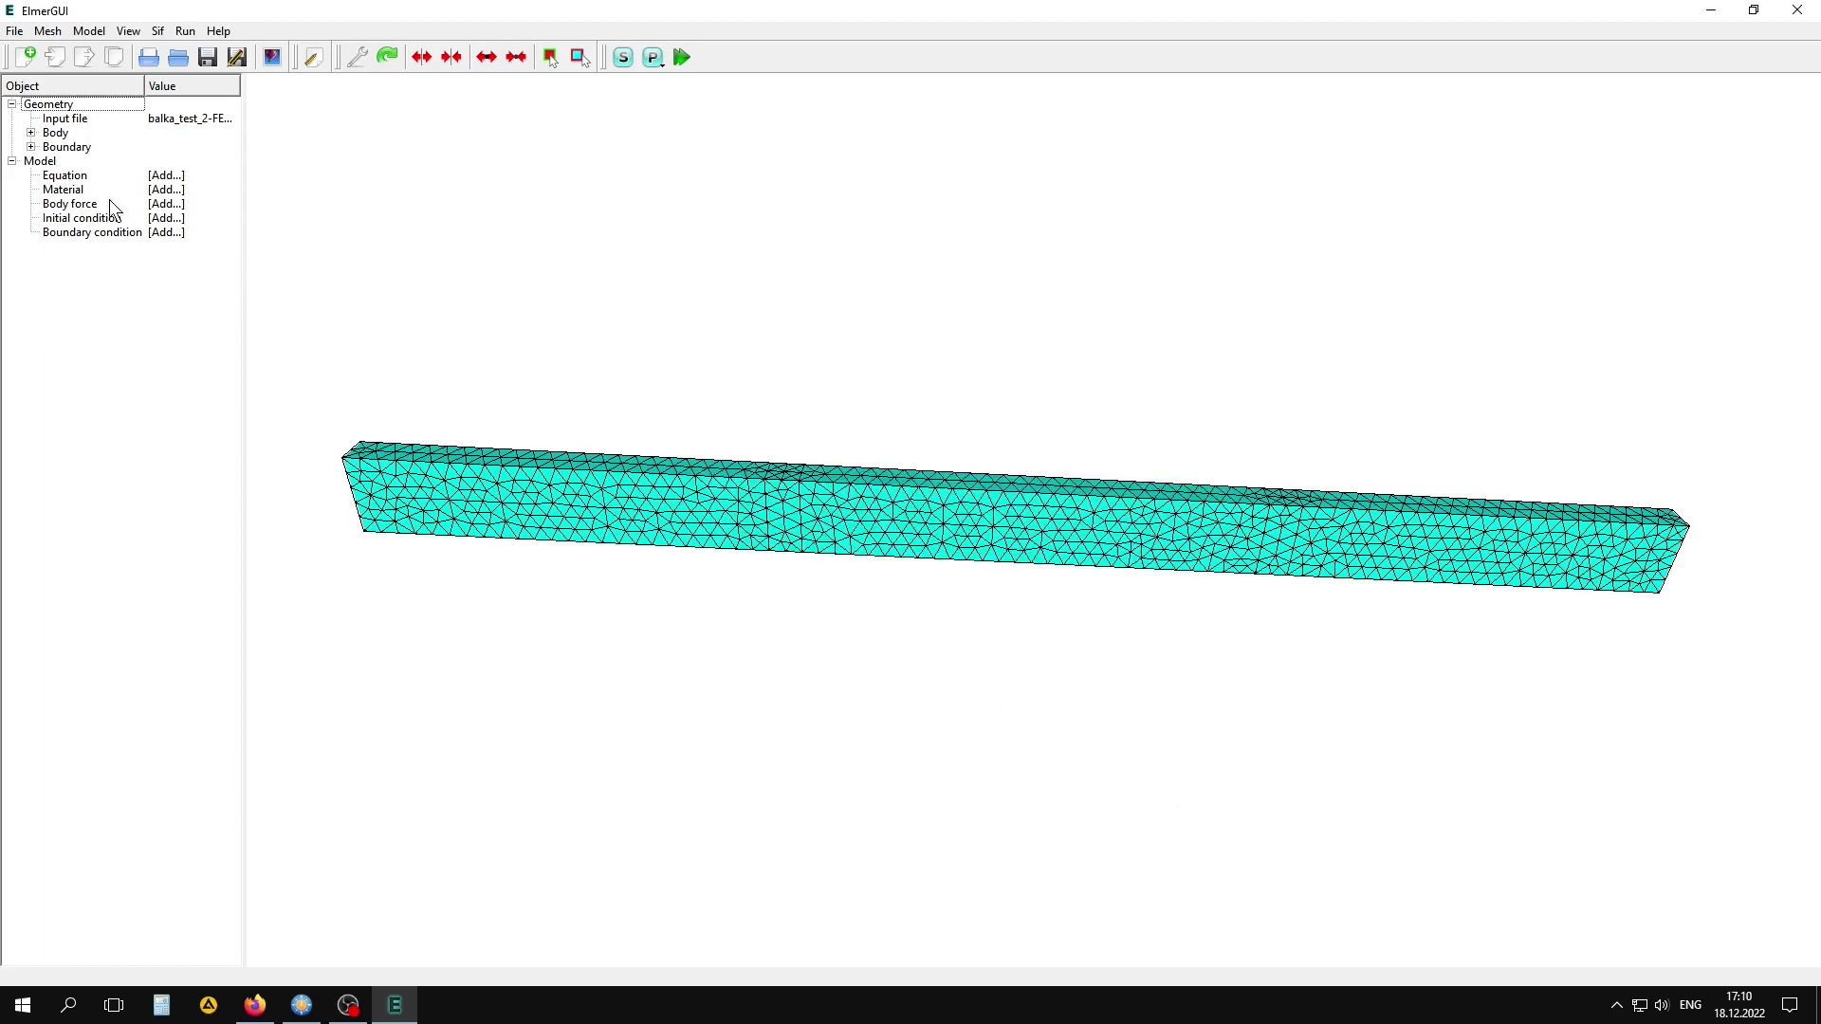
{"action": "left_click", "coordinate": [31, 147]}
{"action": "left_click", "coordinate": [85, 162]}
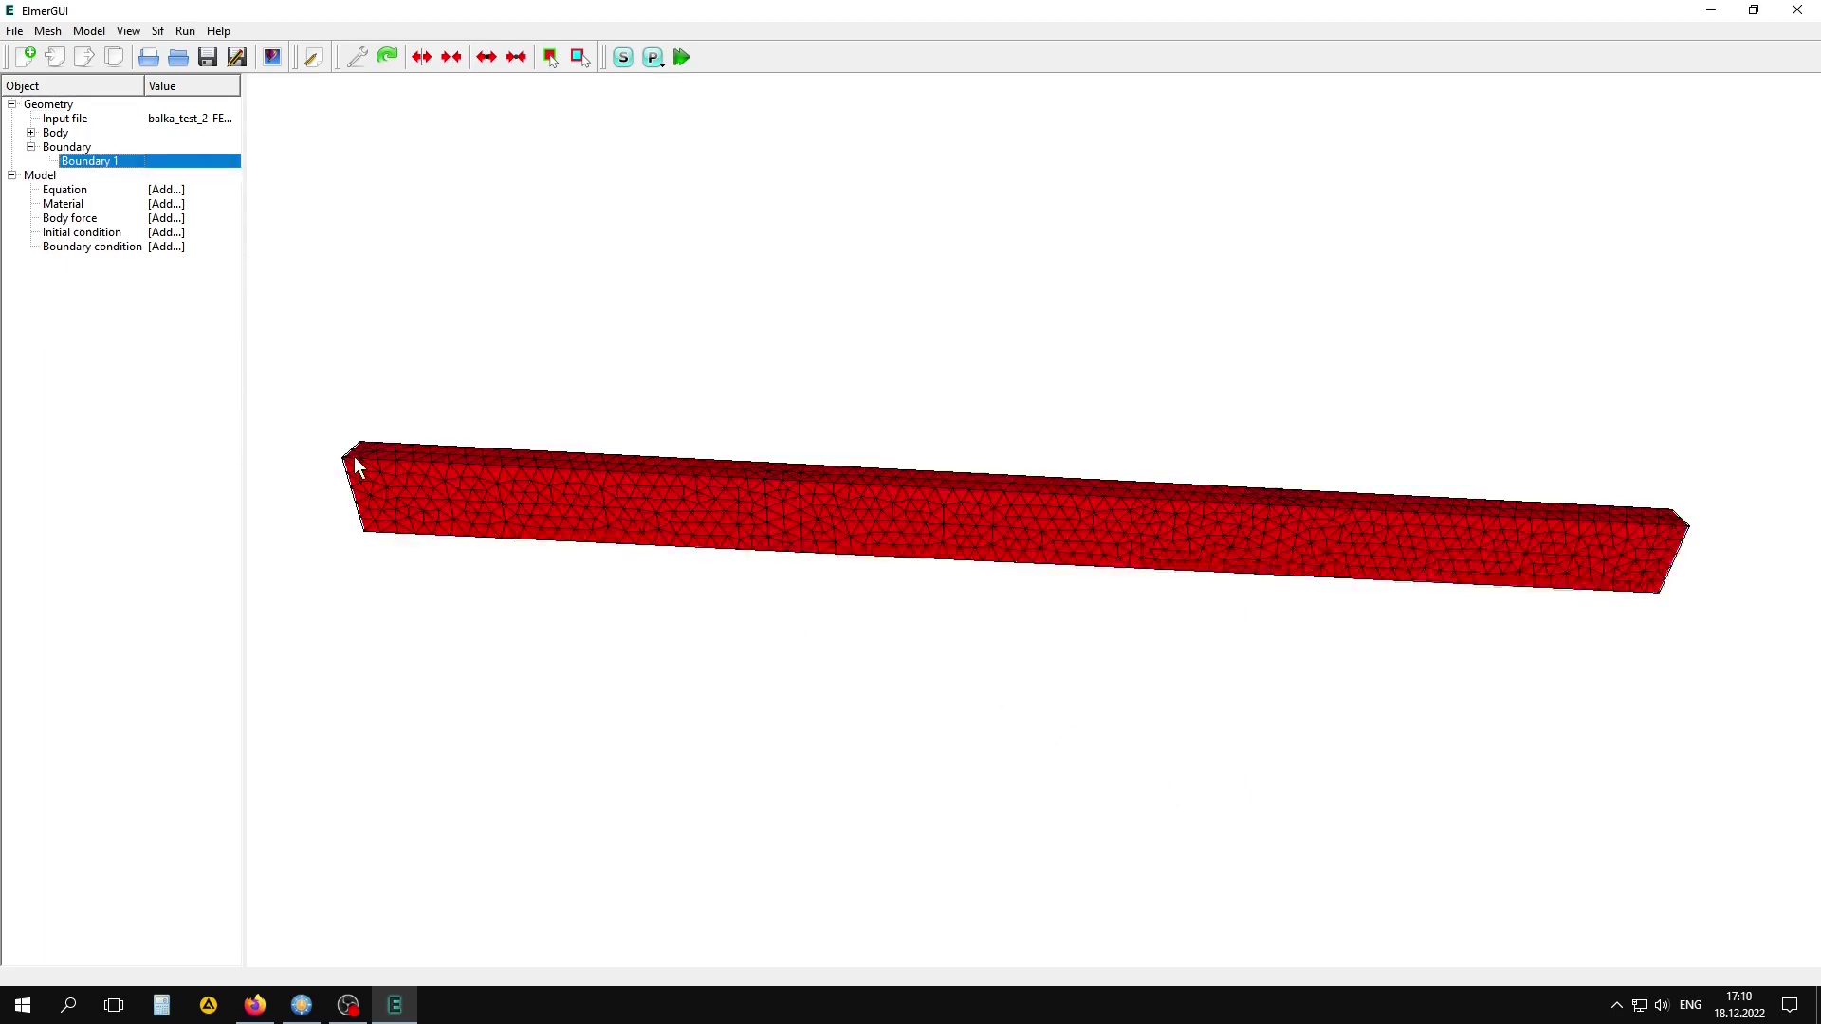
{"action": "left_click", "coordinate": [831, 737]}
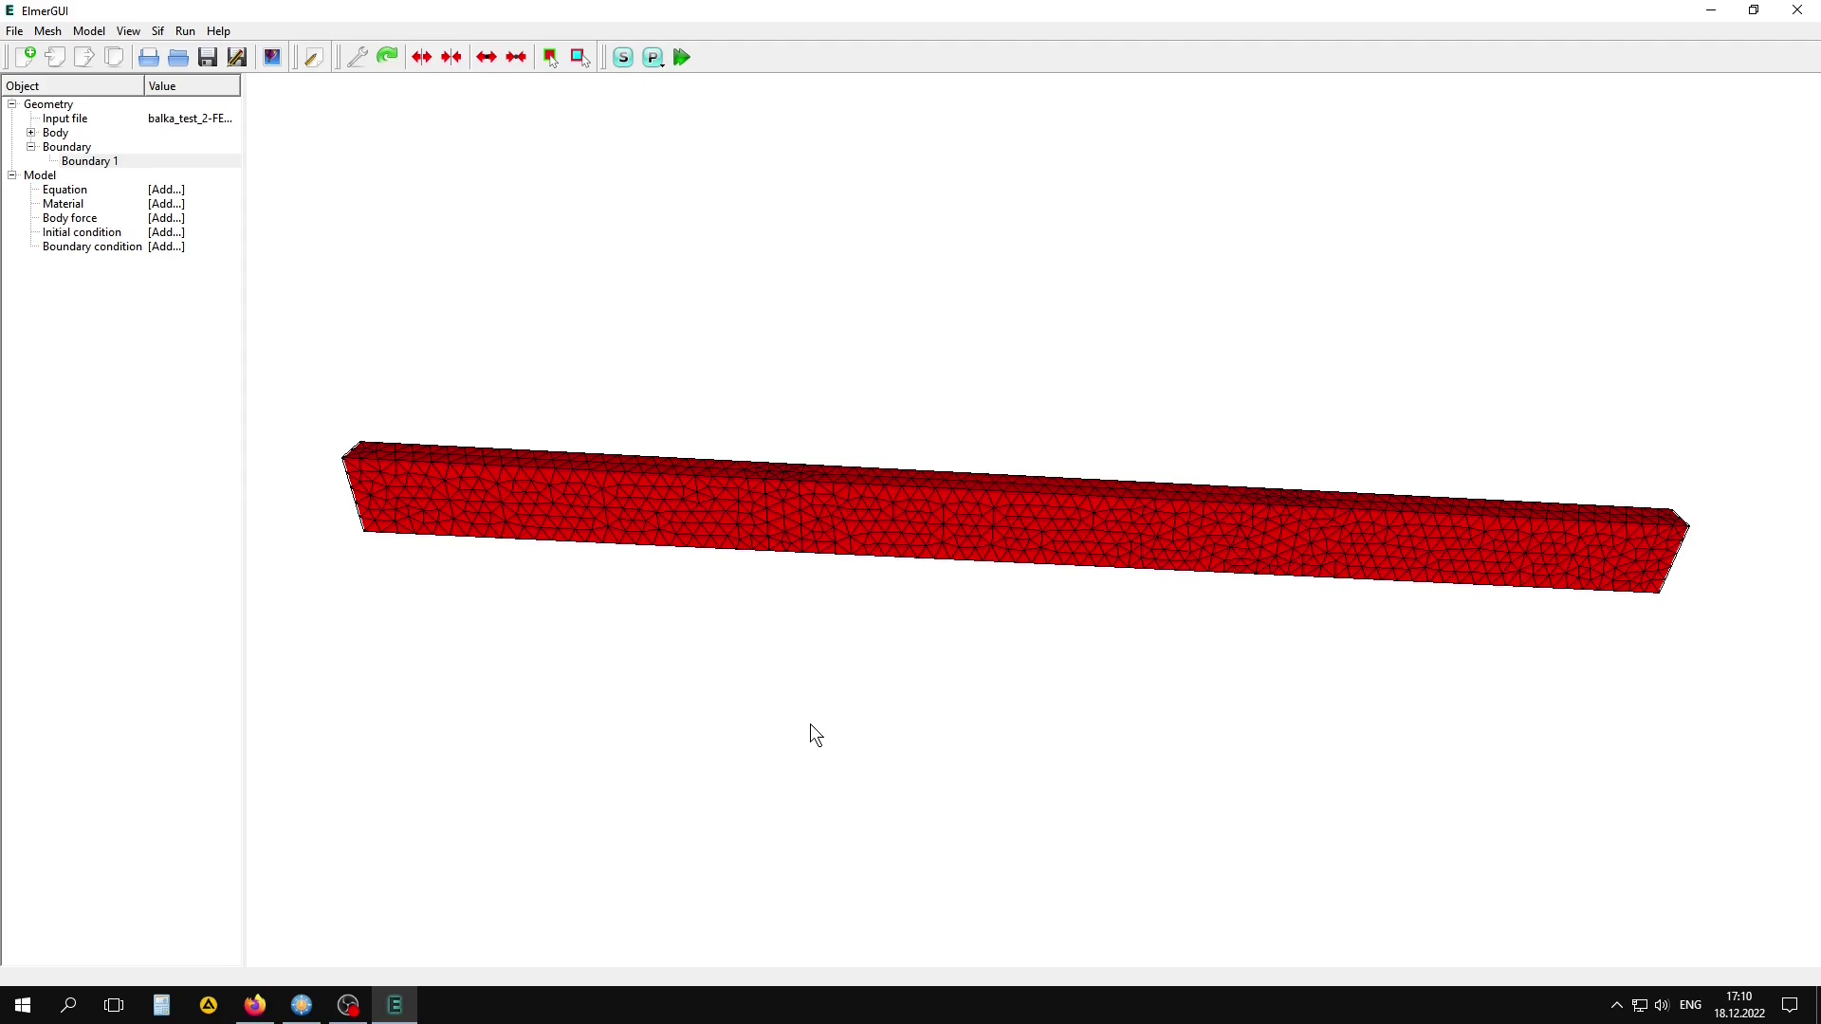
{"action": "left_click", "coordinate": [89, 161]}
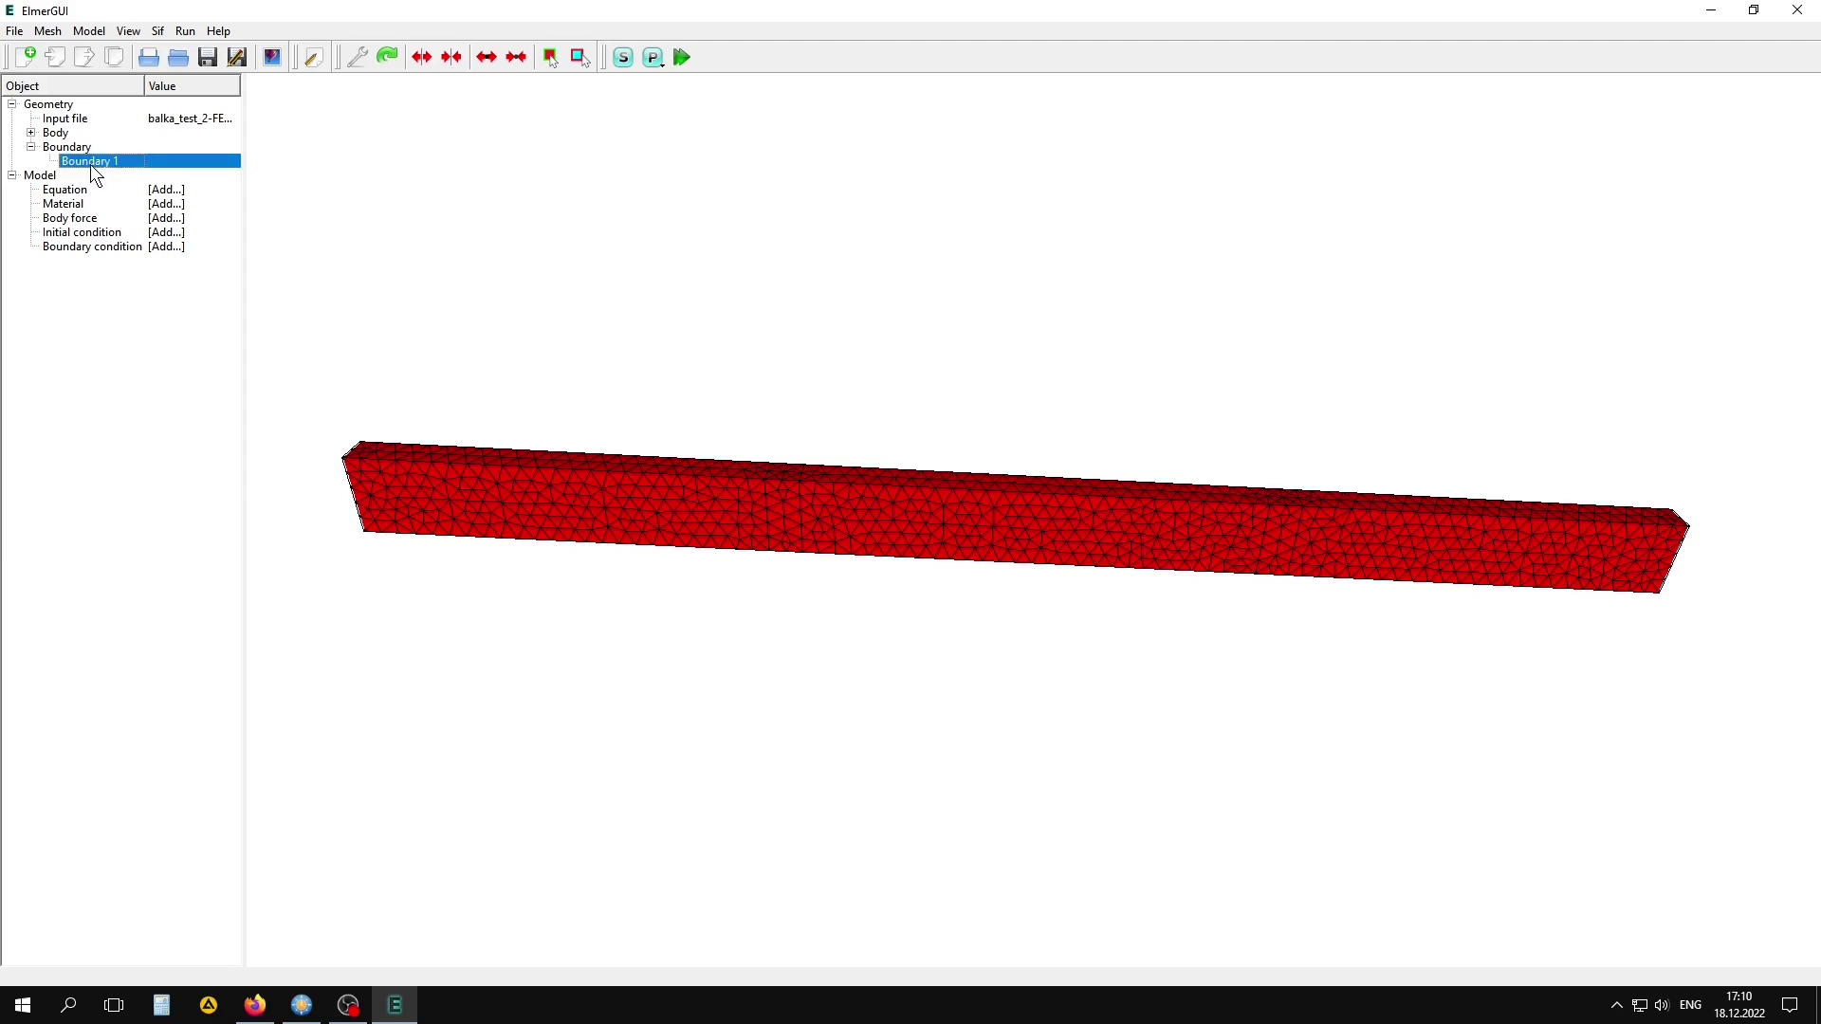
{"action": "left_click", "coordinate": [424, 59]}
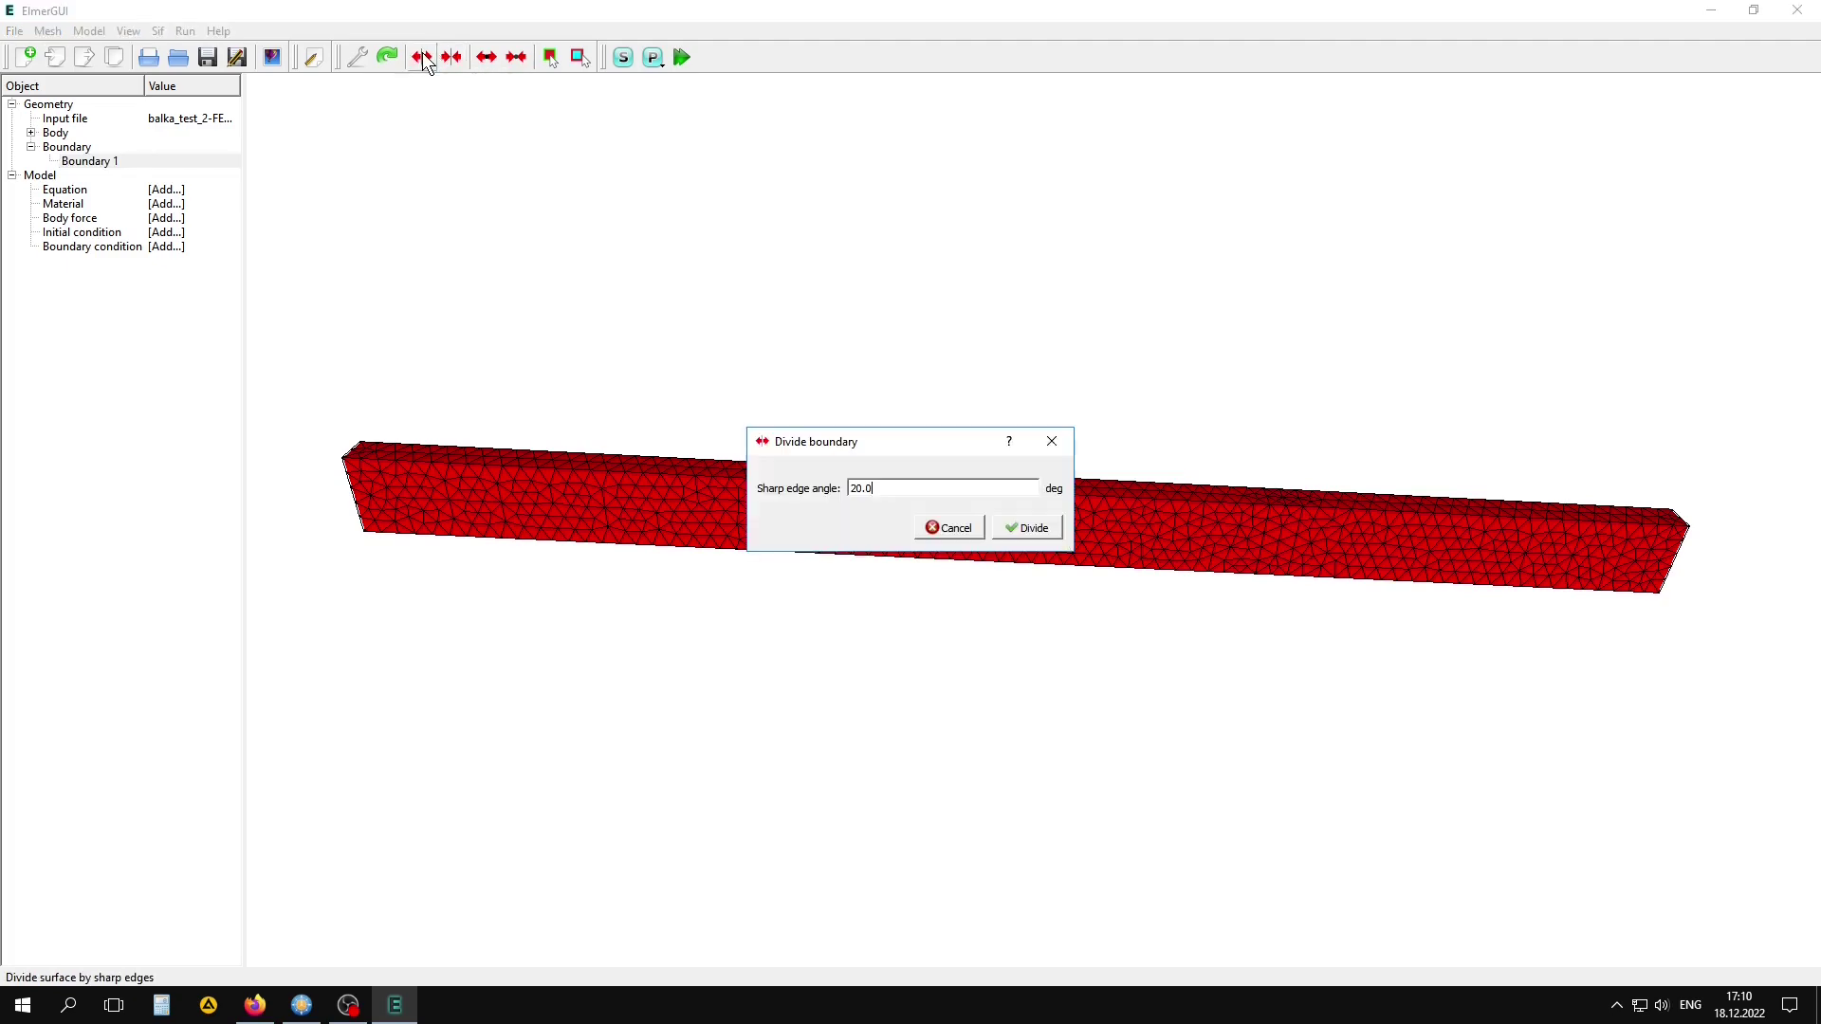
{"action": "left_click", "coordinate": [1036, 532]}
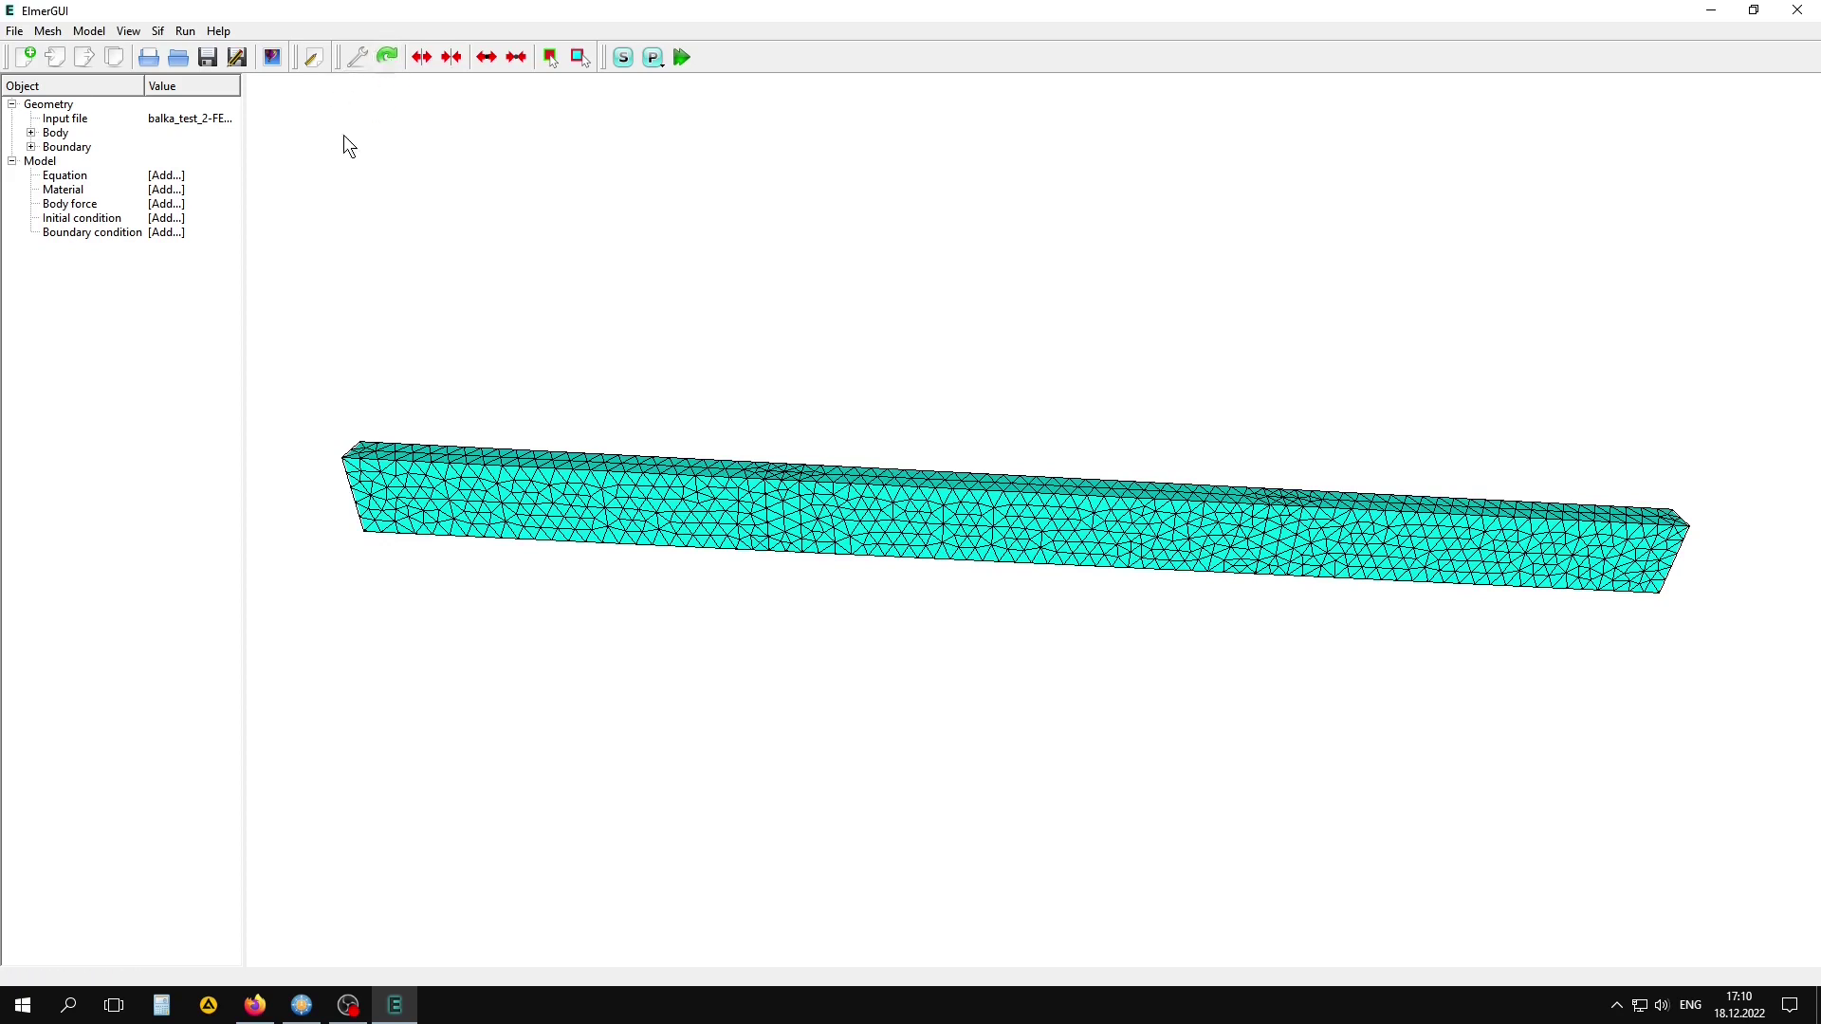
- Highlight Boundaries 1, 7, 16, 25, 23 and 15 on the beam
{"action": "double_click", "coordinate": [43, 146]}
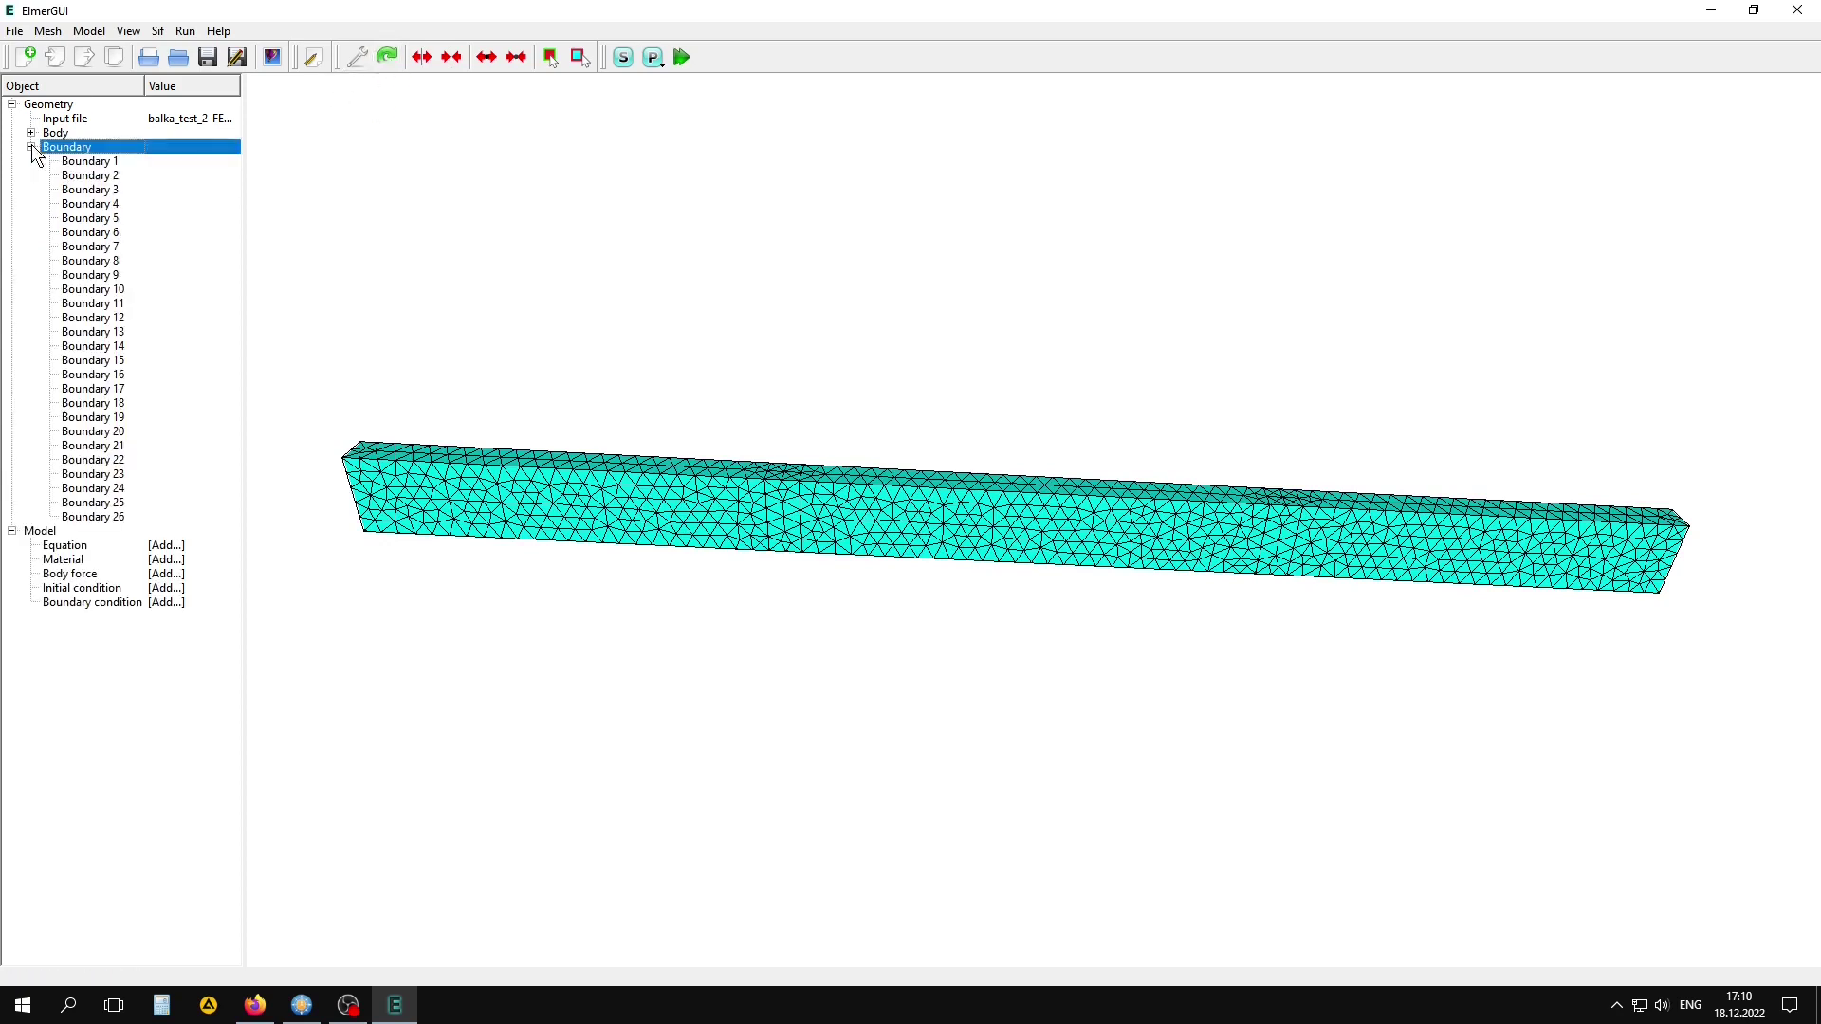
{"action": "left_click", "coordinate": [112, 163]}
{"action": "left_click", "coordinate": [87, 249]}
{"action": "left_click", "coordinate": [105, 377]}
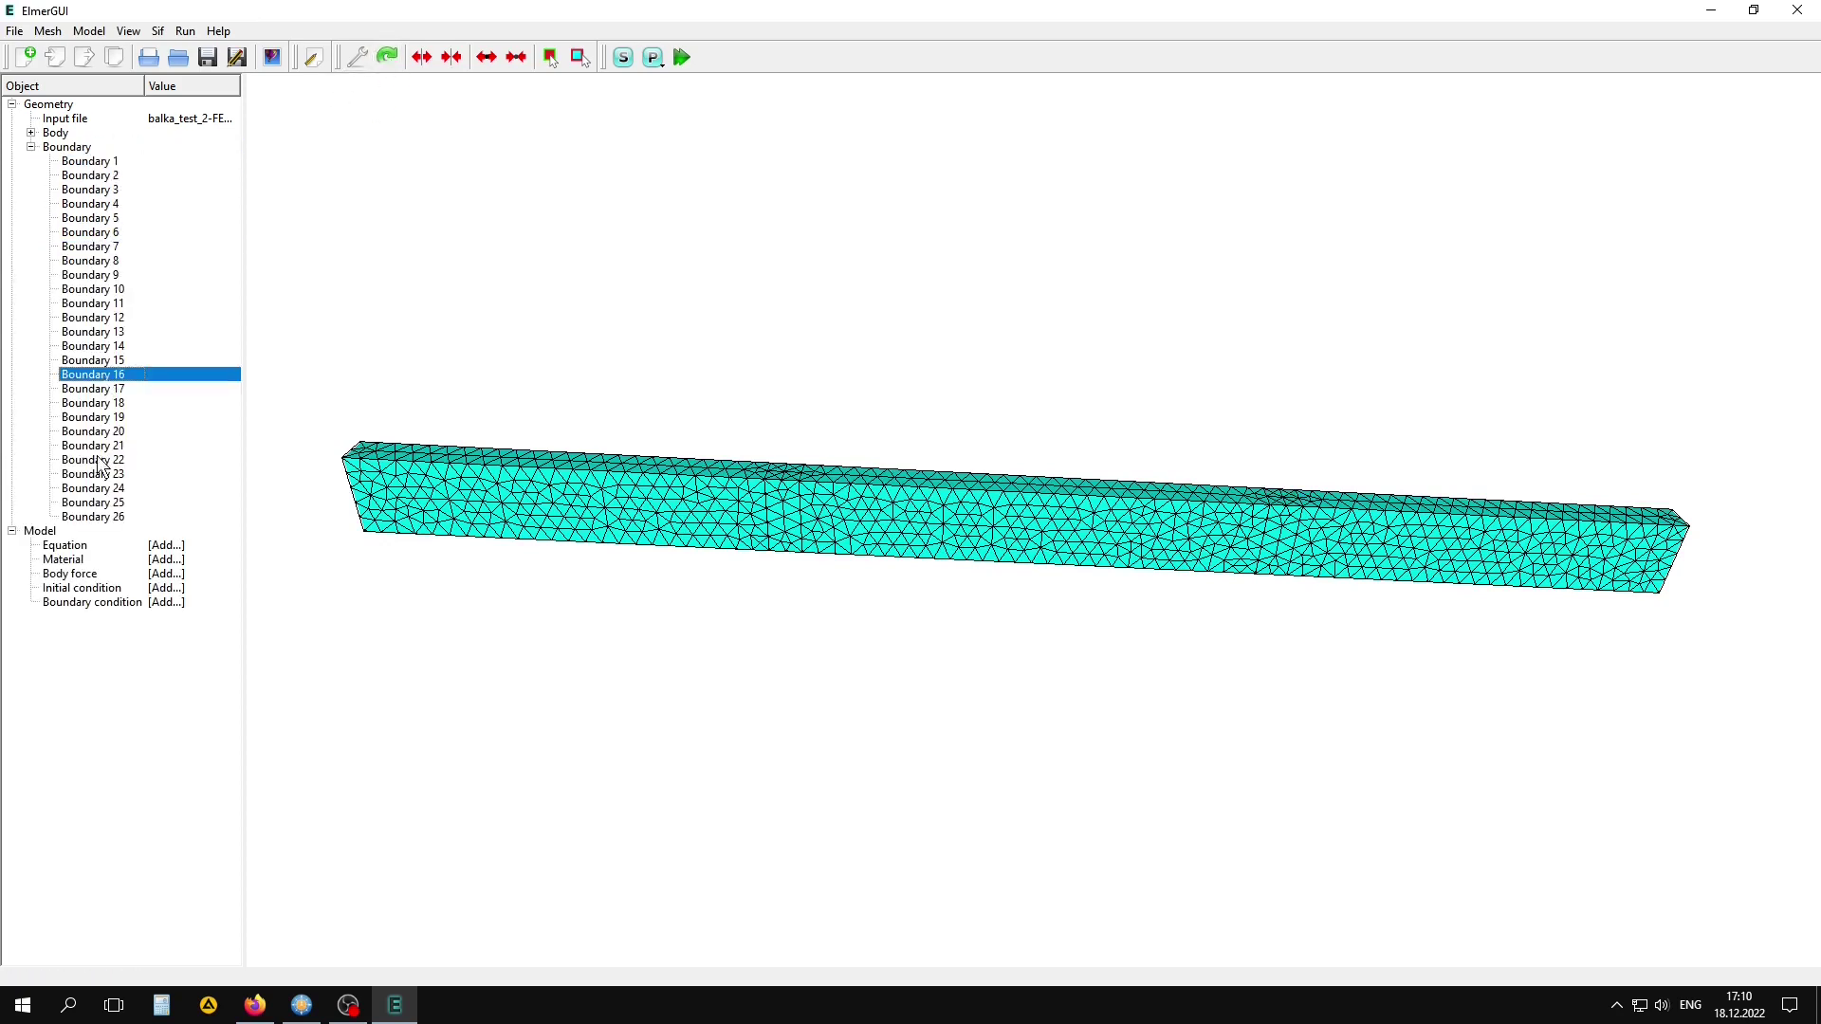
{"action": "left_click", "coordinate": [100, 503]}
{"action": "left_click", "coordinate": [100, 474]}
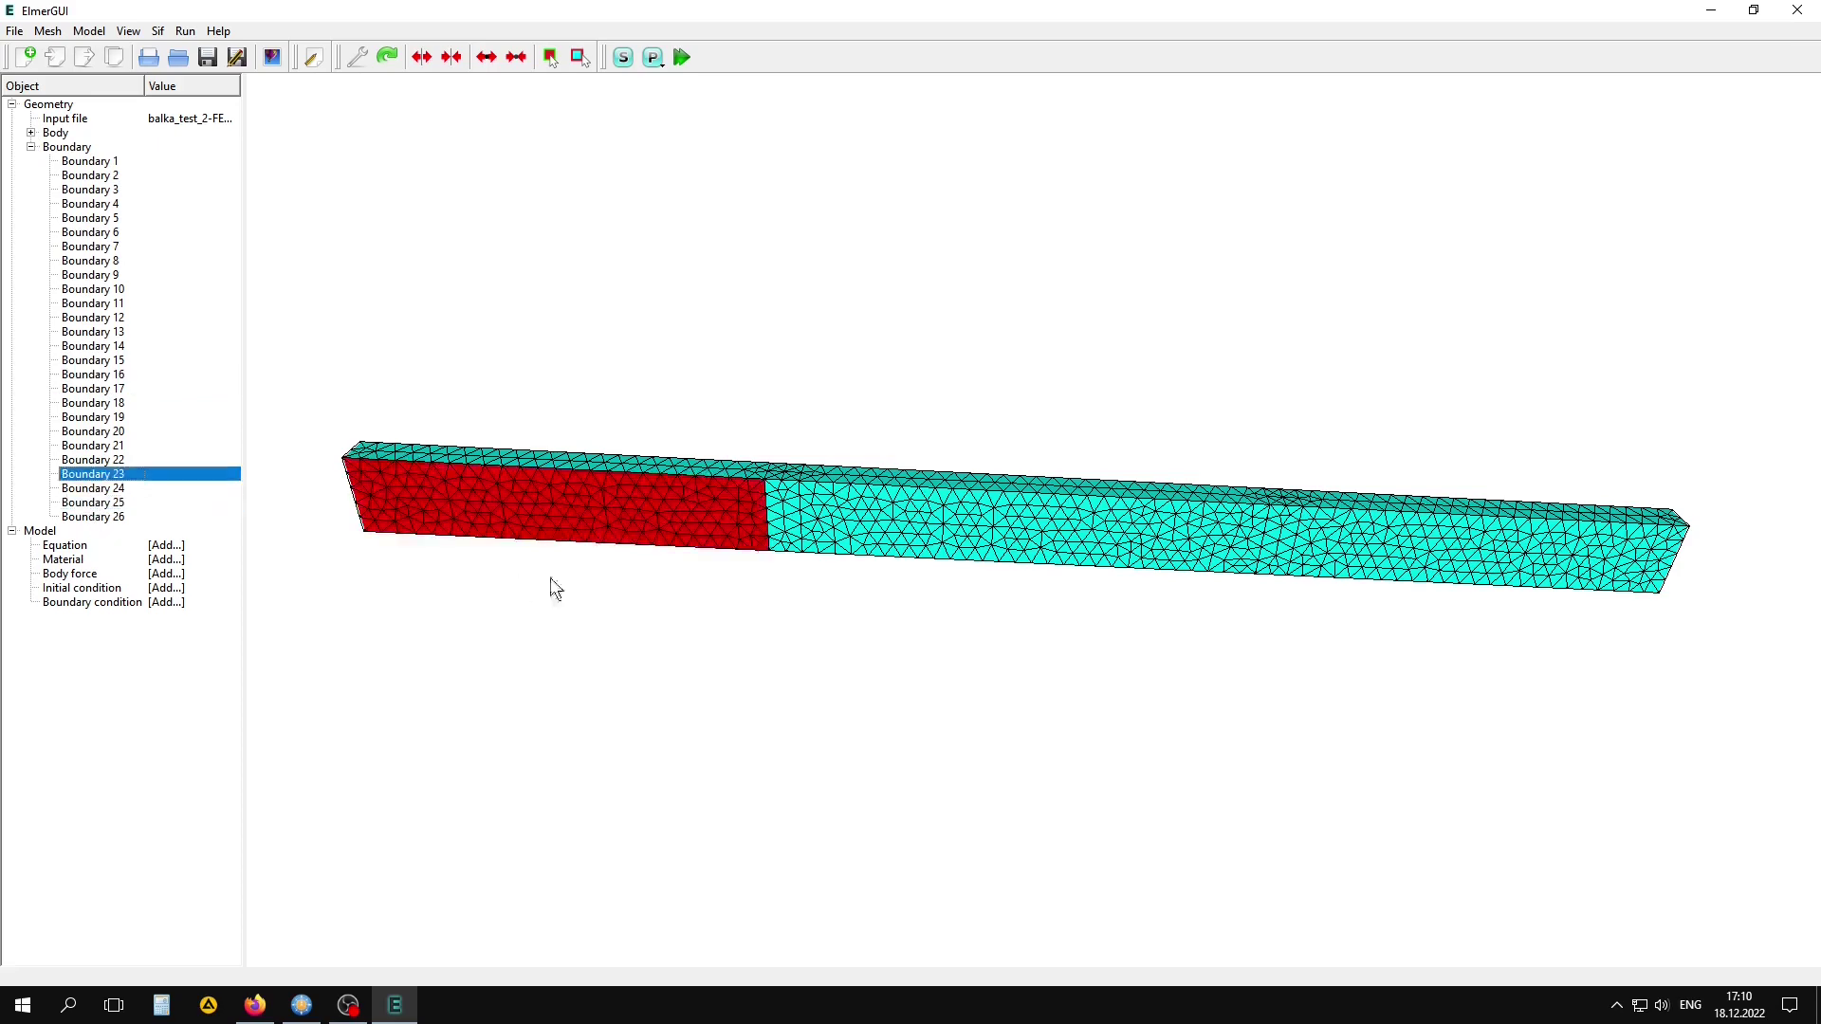
{"action": "left_click", "coordinate": [90, 362]}
- Select beam faces directly to identify the left front, middle front (surface 13) and top faces
{"action": "left_click", "coordinate": [625, 522]}
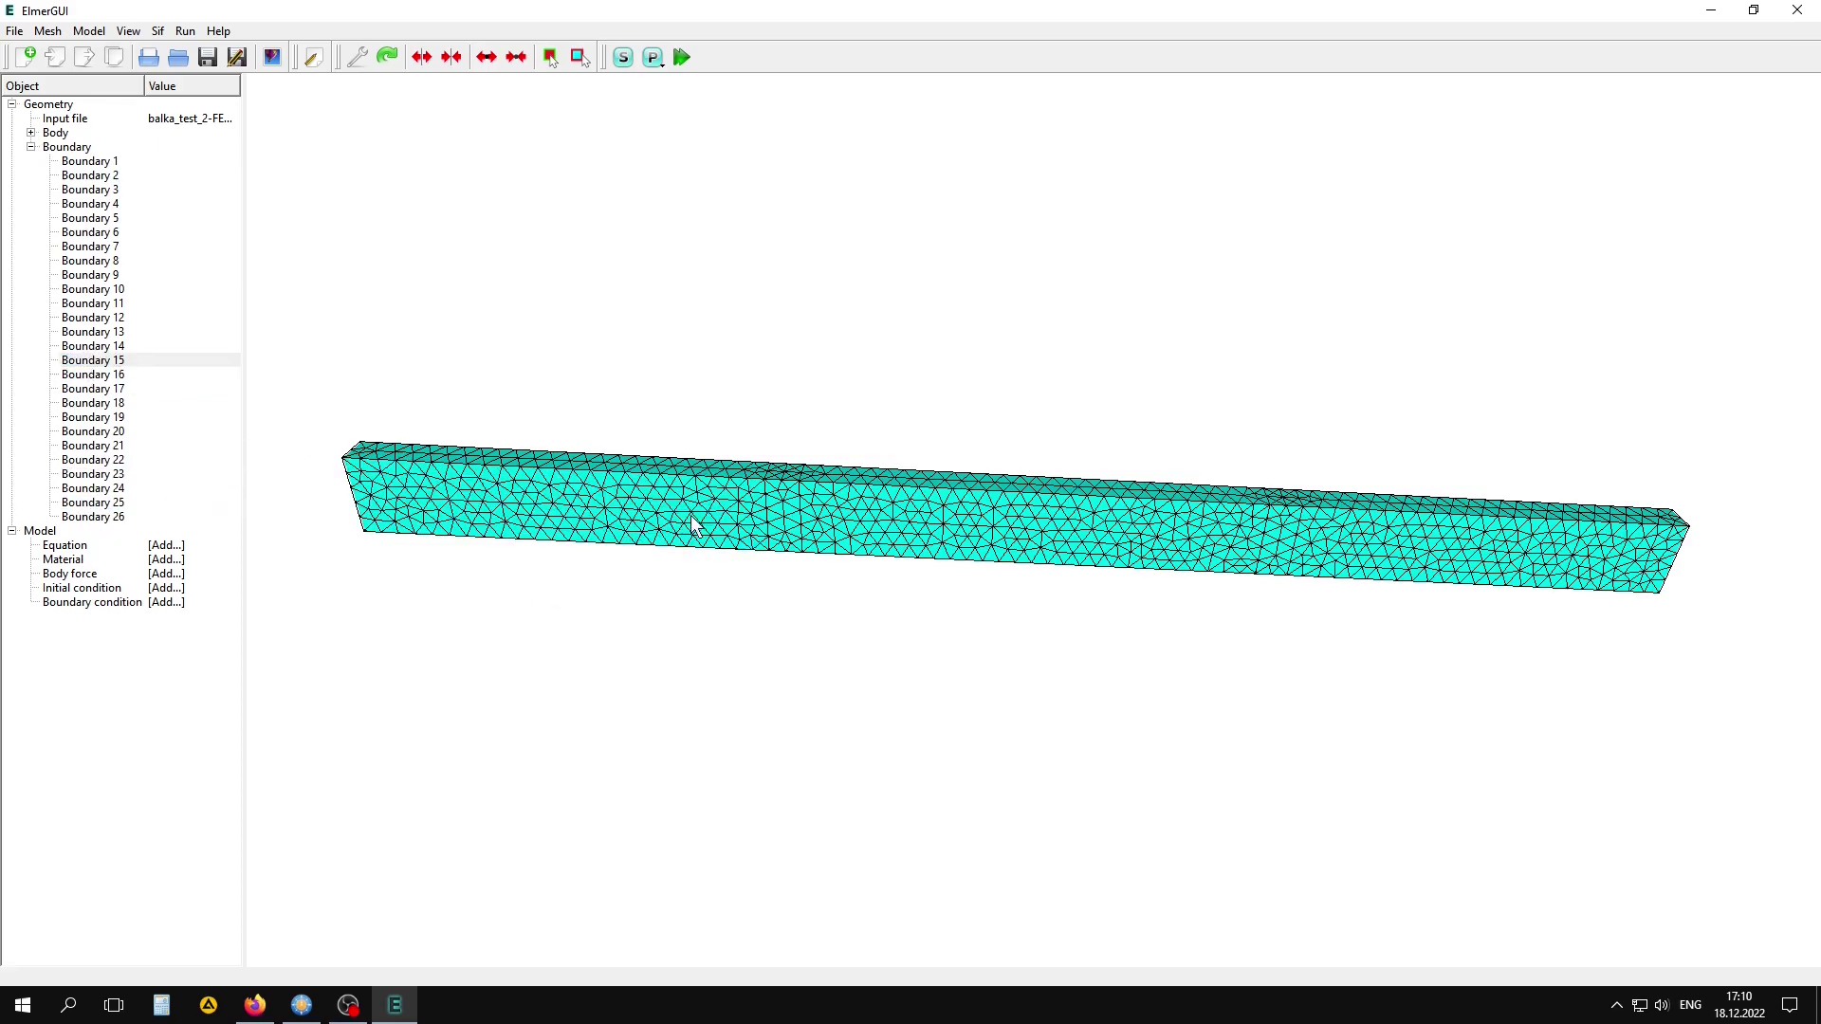
{"action": "double_click", "coordinate": [690, 524]}
{"action": "double_click", "coordinate": [952, 532]}
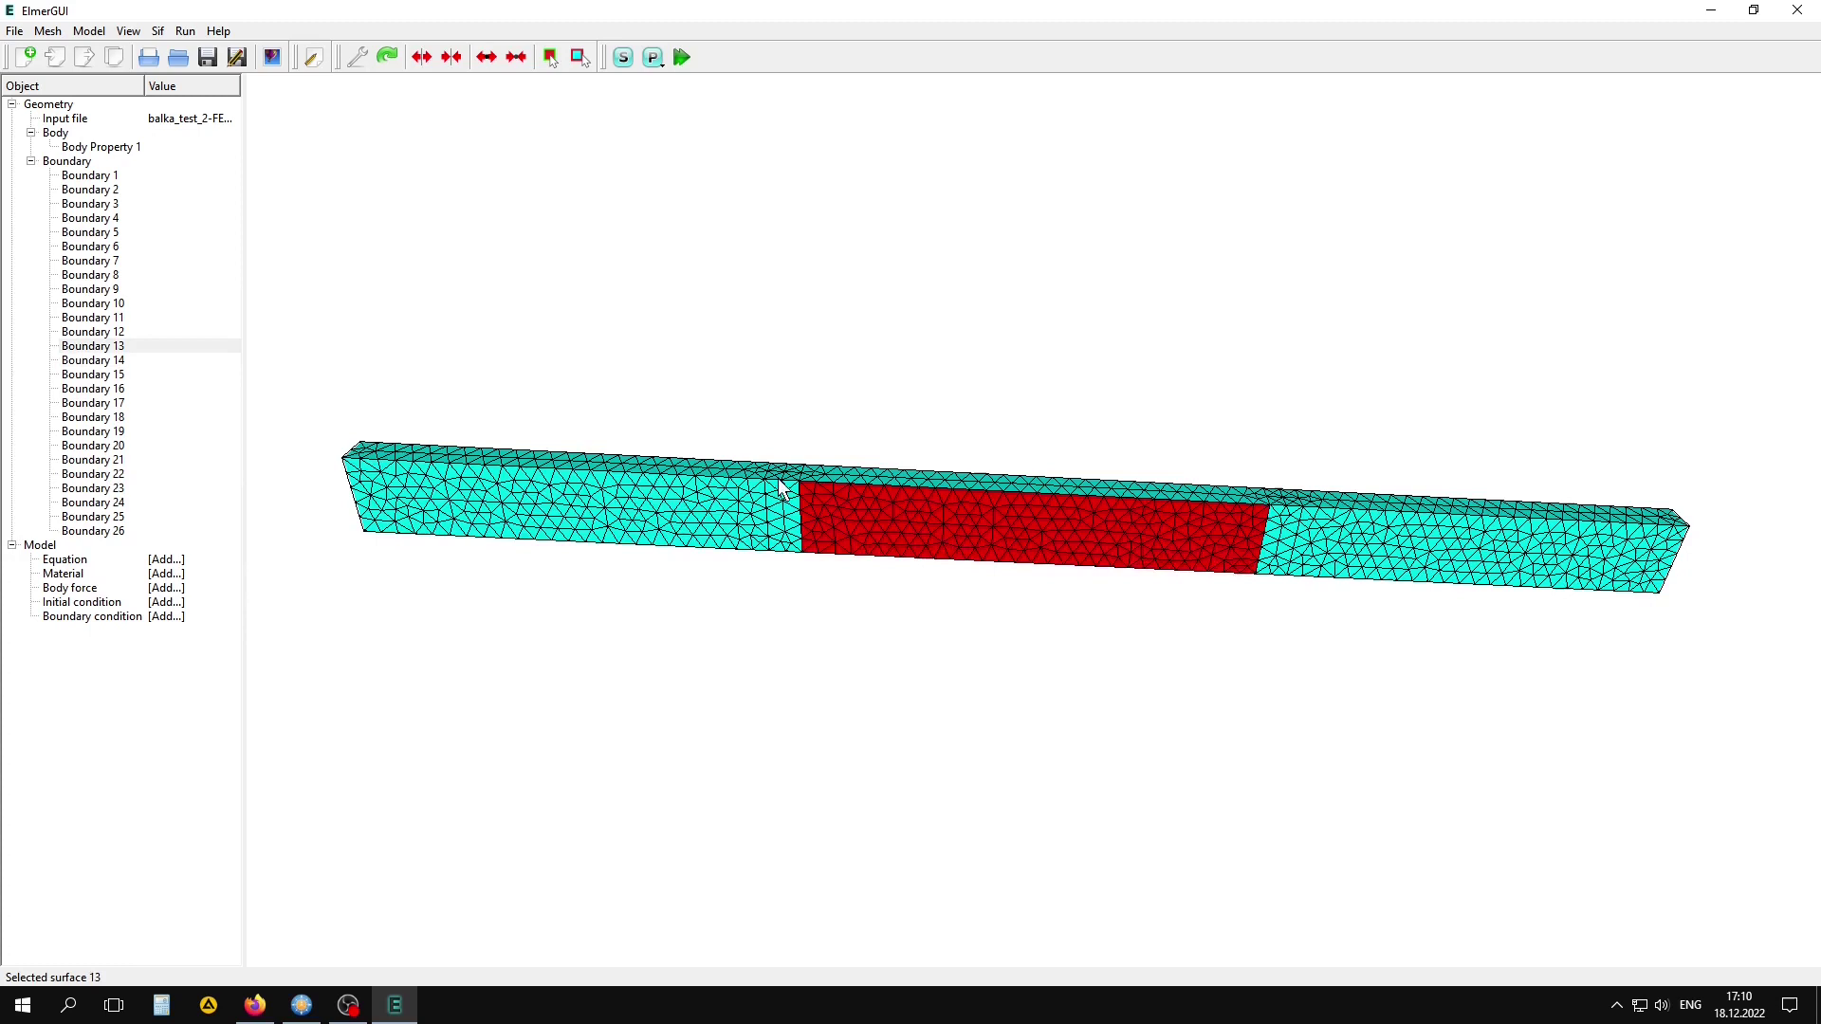
{"action": "double_click", "coordinate": [626, 462]}
{"action": "double_click", "coordinate": [987, 543]}
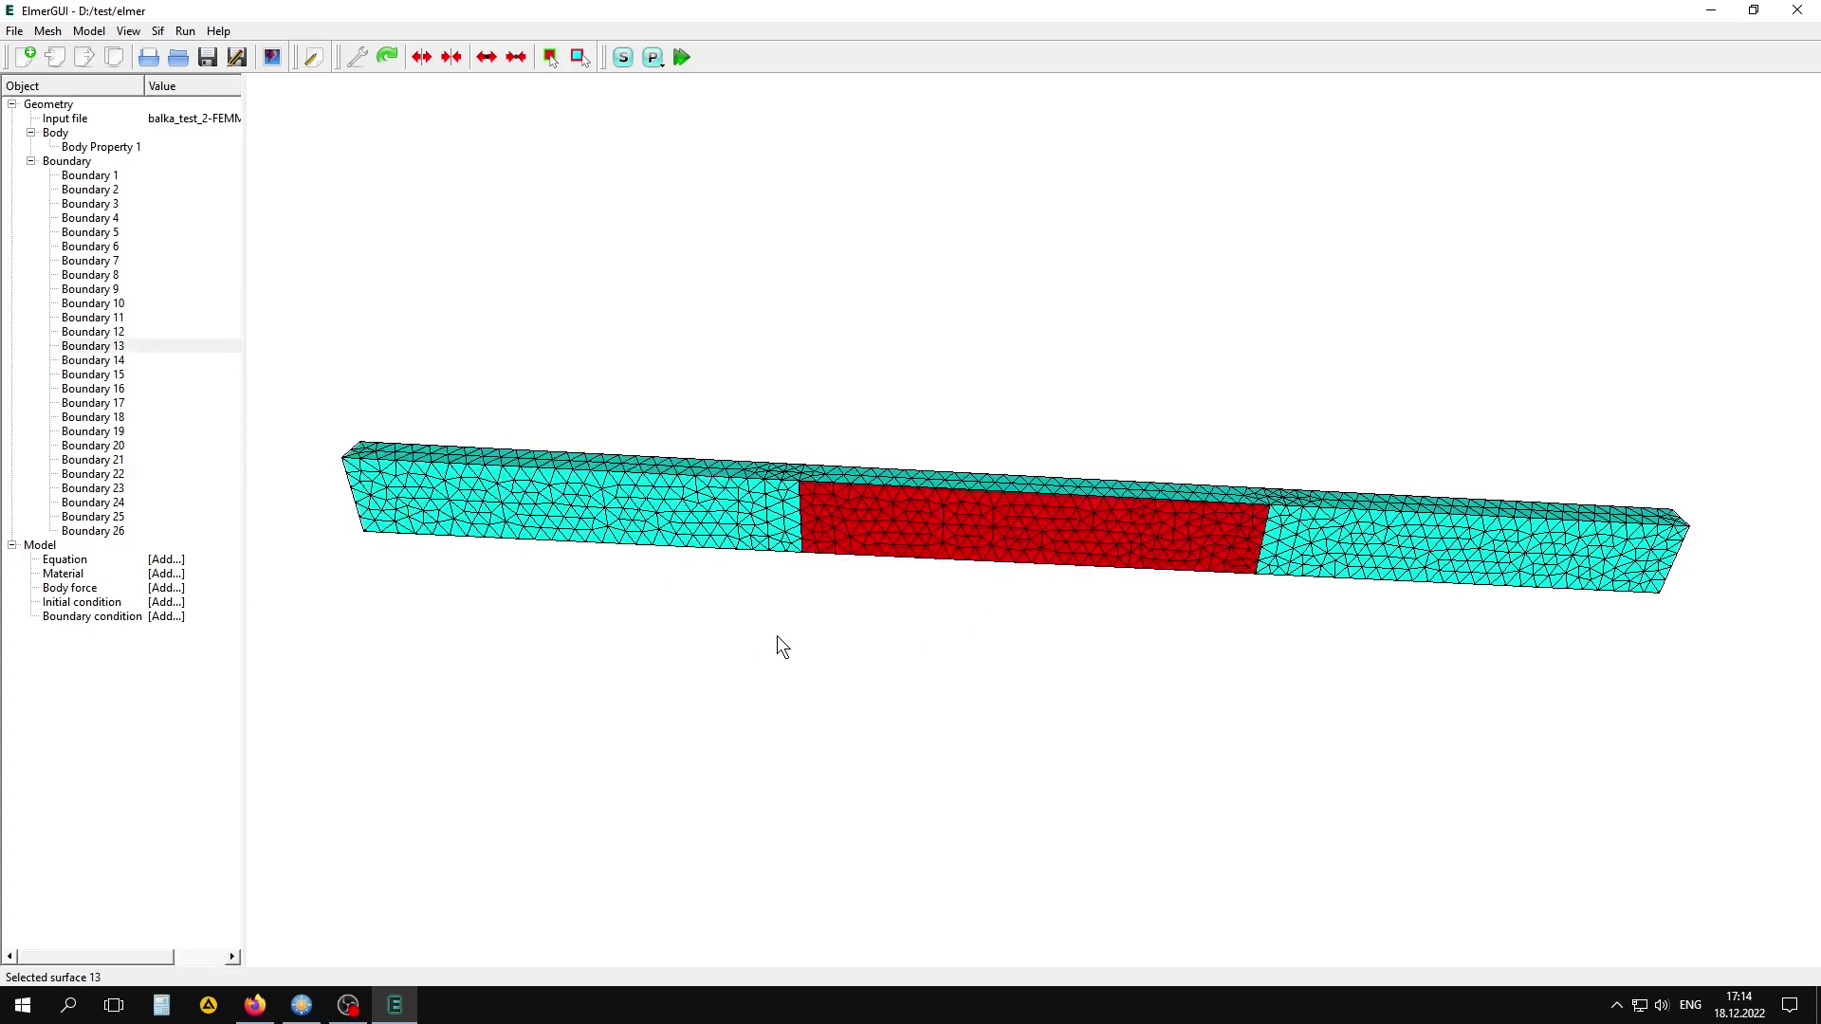
- Save the project into the D:\test\elmer folder by pasting its path
{"action": "left_click", "coordinate": [14, 31]}
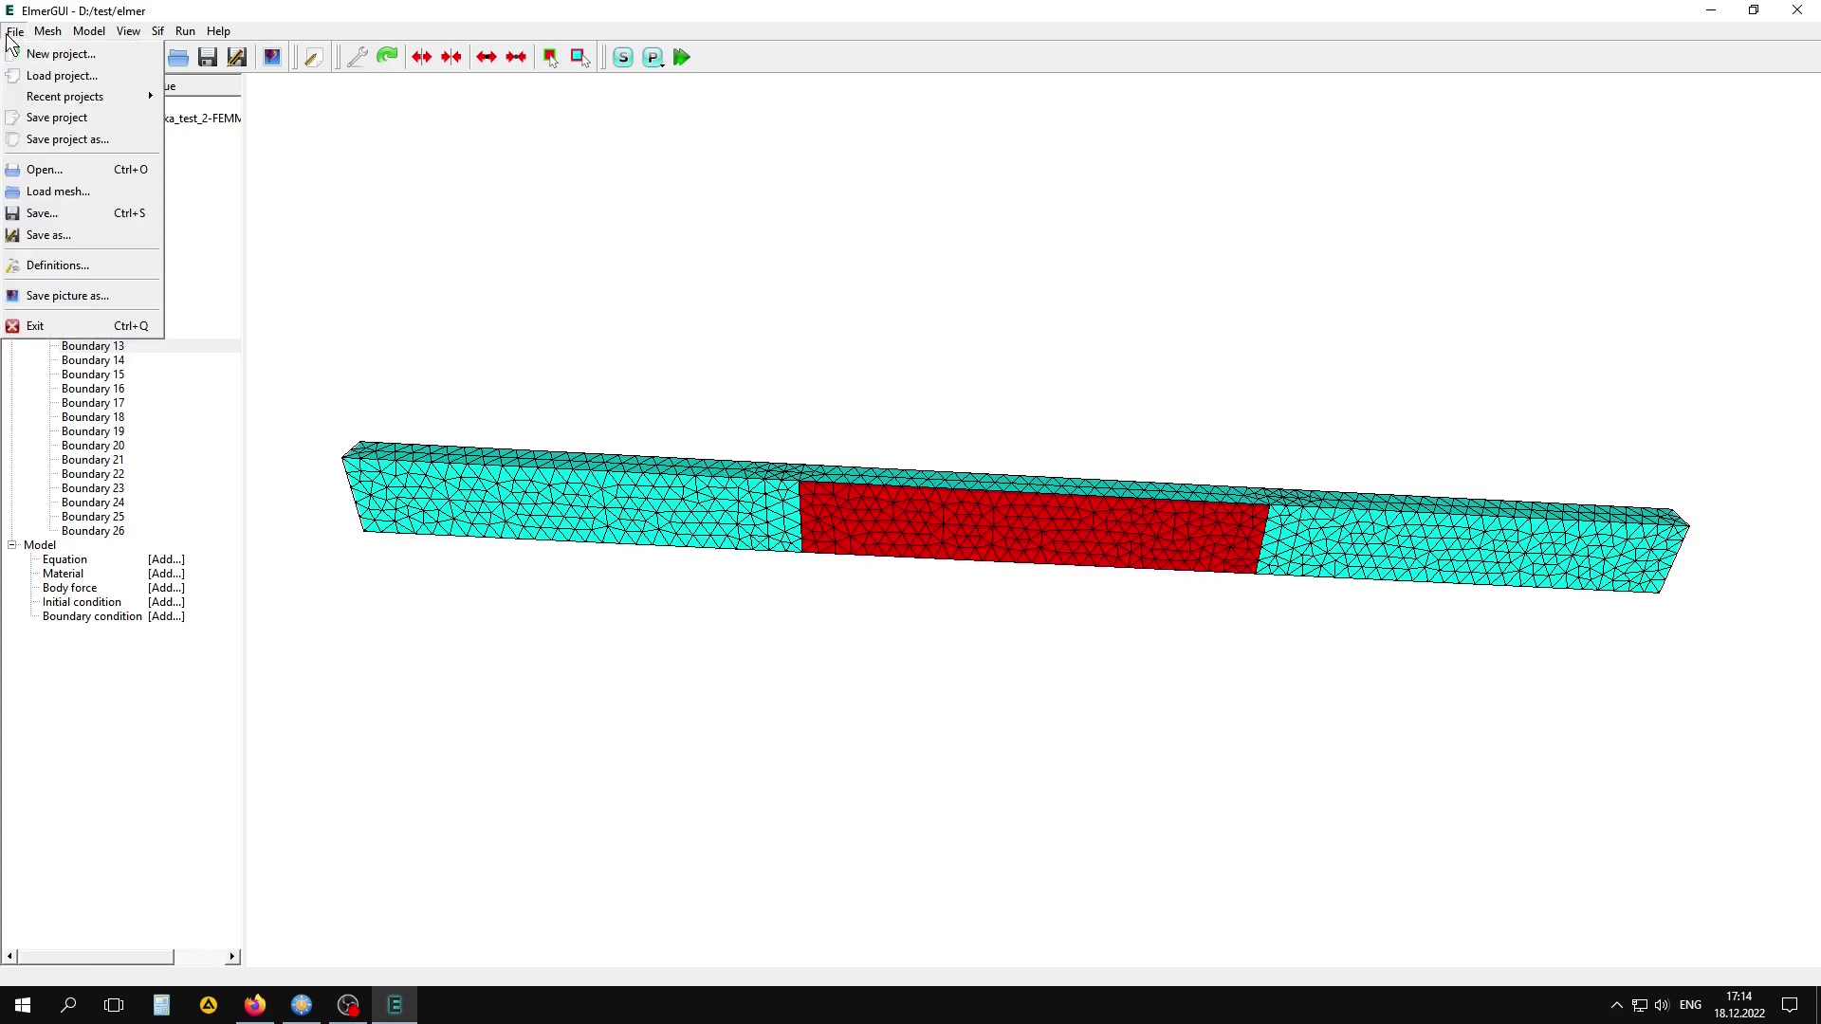
{"action": "left_click", "coordinate": [61, 138]}
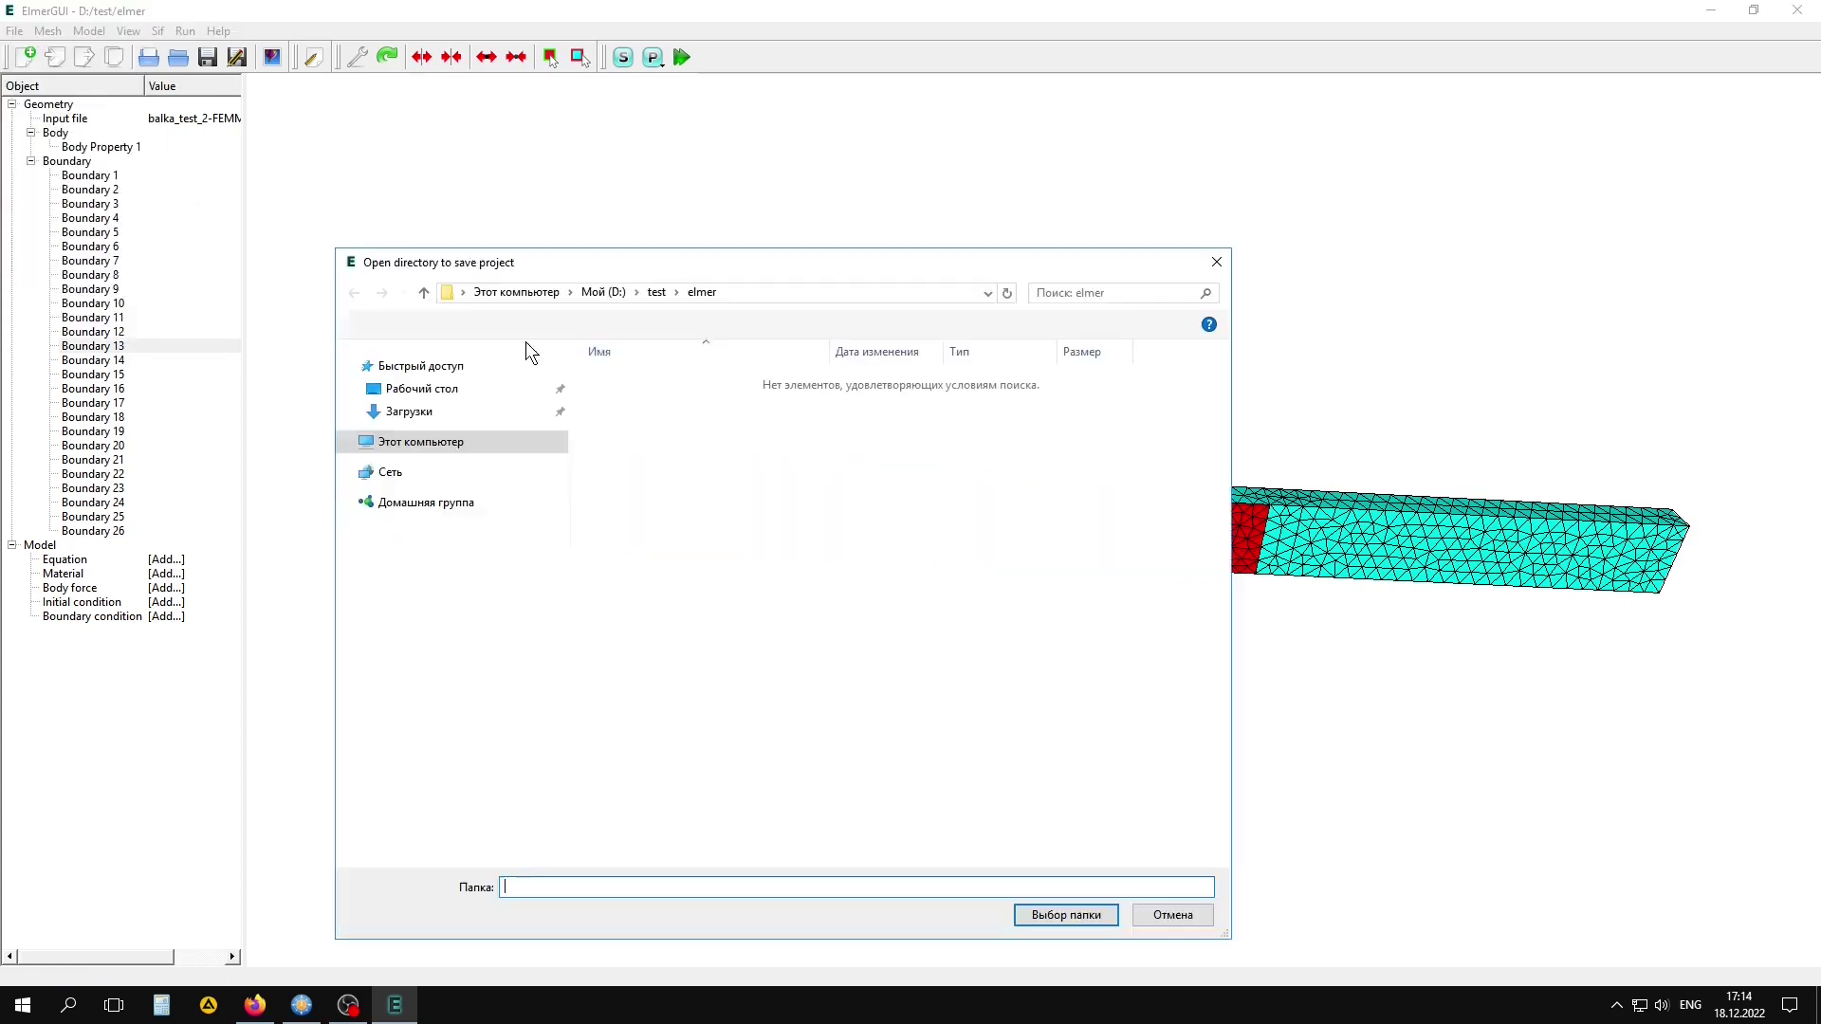
{"action": "left_click", "coordinate": [783, 292]}
{"action": "right_click", "coordinate": [783, 292]}
{"action": "left_click", "coordinate": [874, 373]}
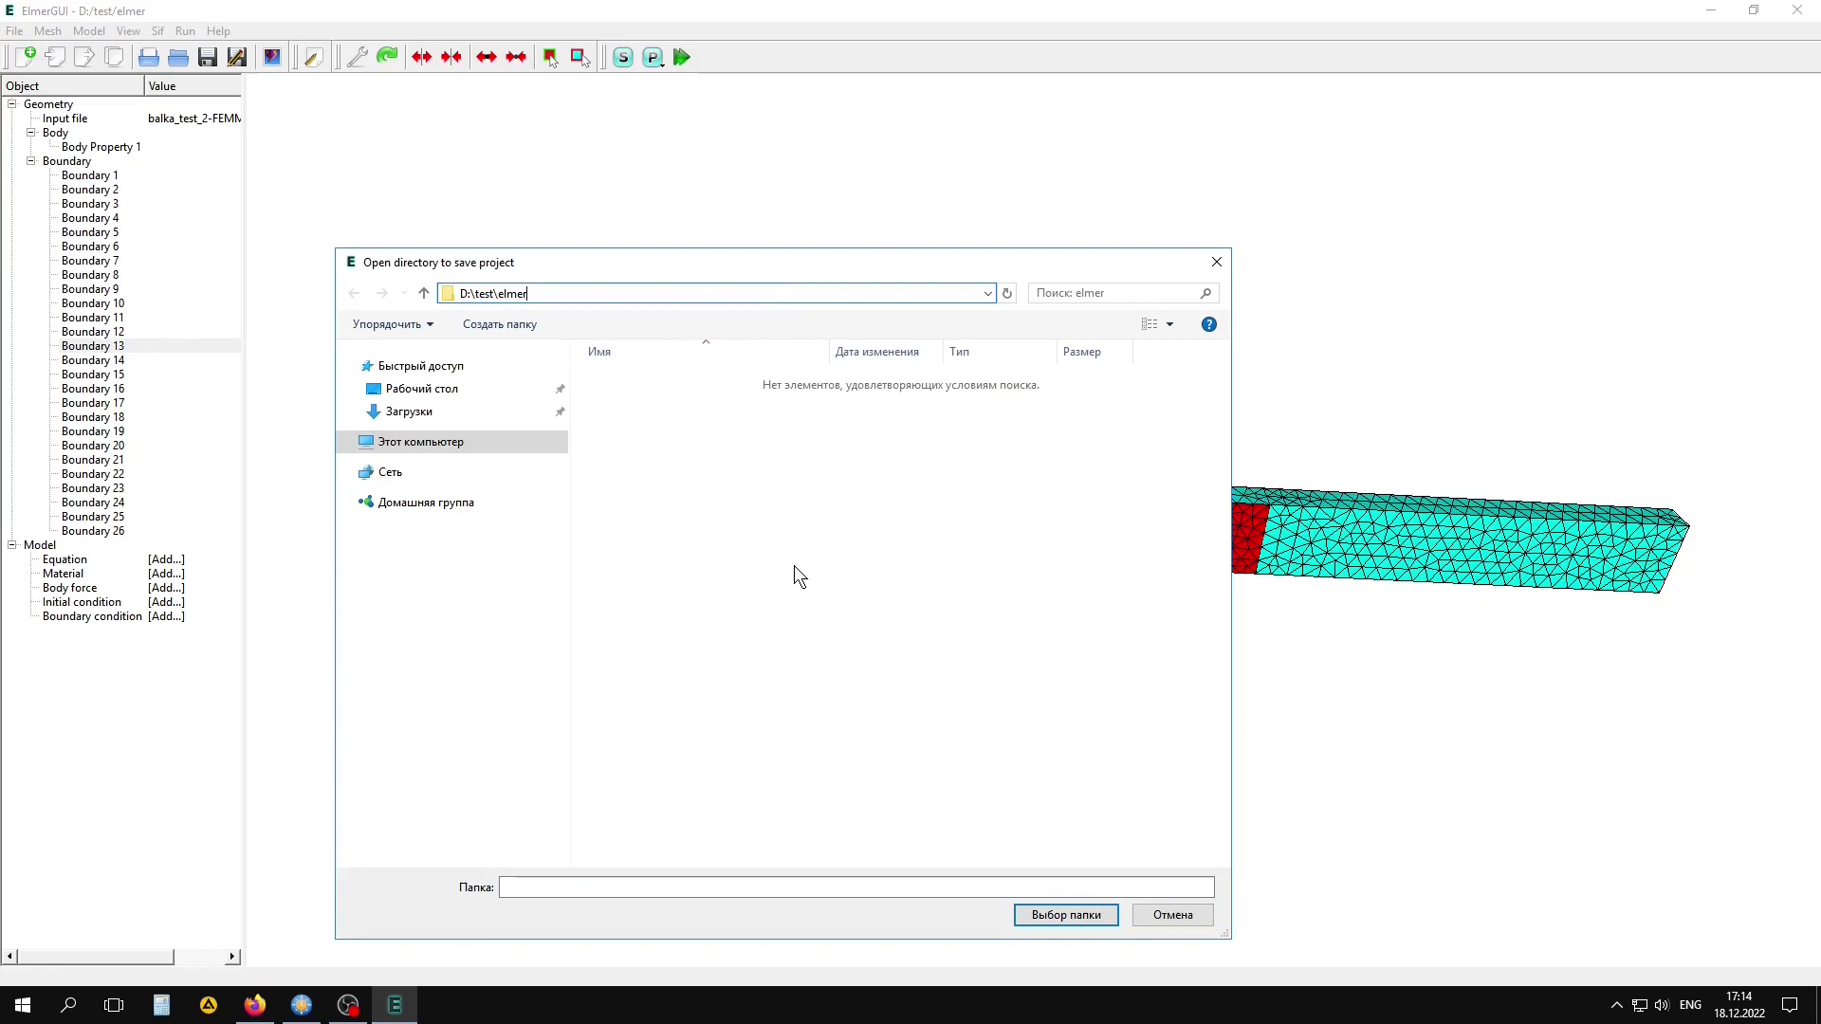
{"action": "left_click", "coordinate": [1083, 914]}
{"action": "double_click", "coordinate": [979, 490]}
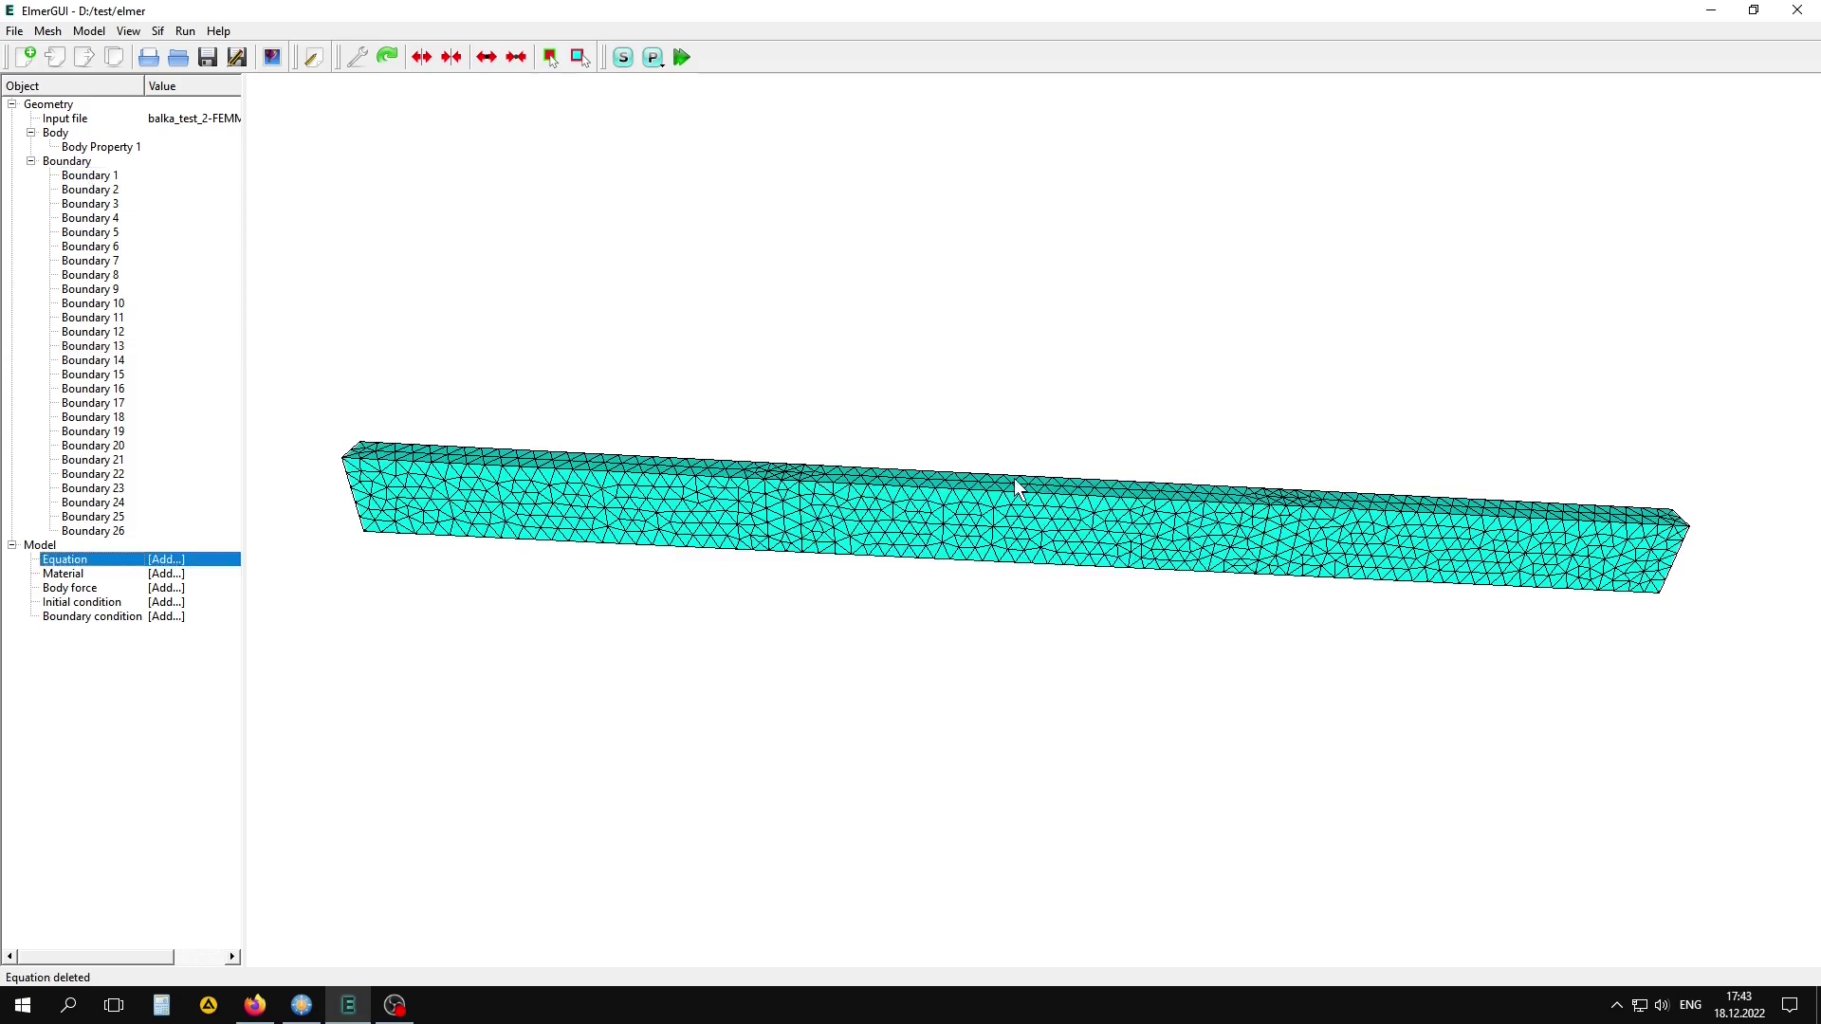
- Add an equation with Linear elasticity active and Calculate Stresses enabled
{"action": "left_click", "coordinate": [90, 31]}
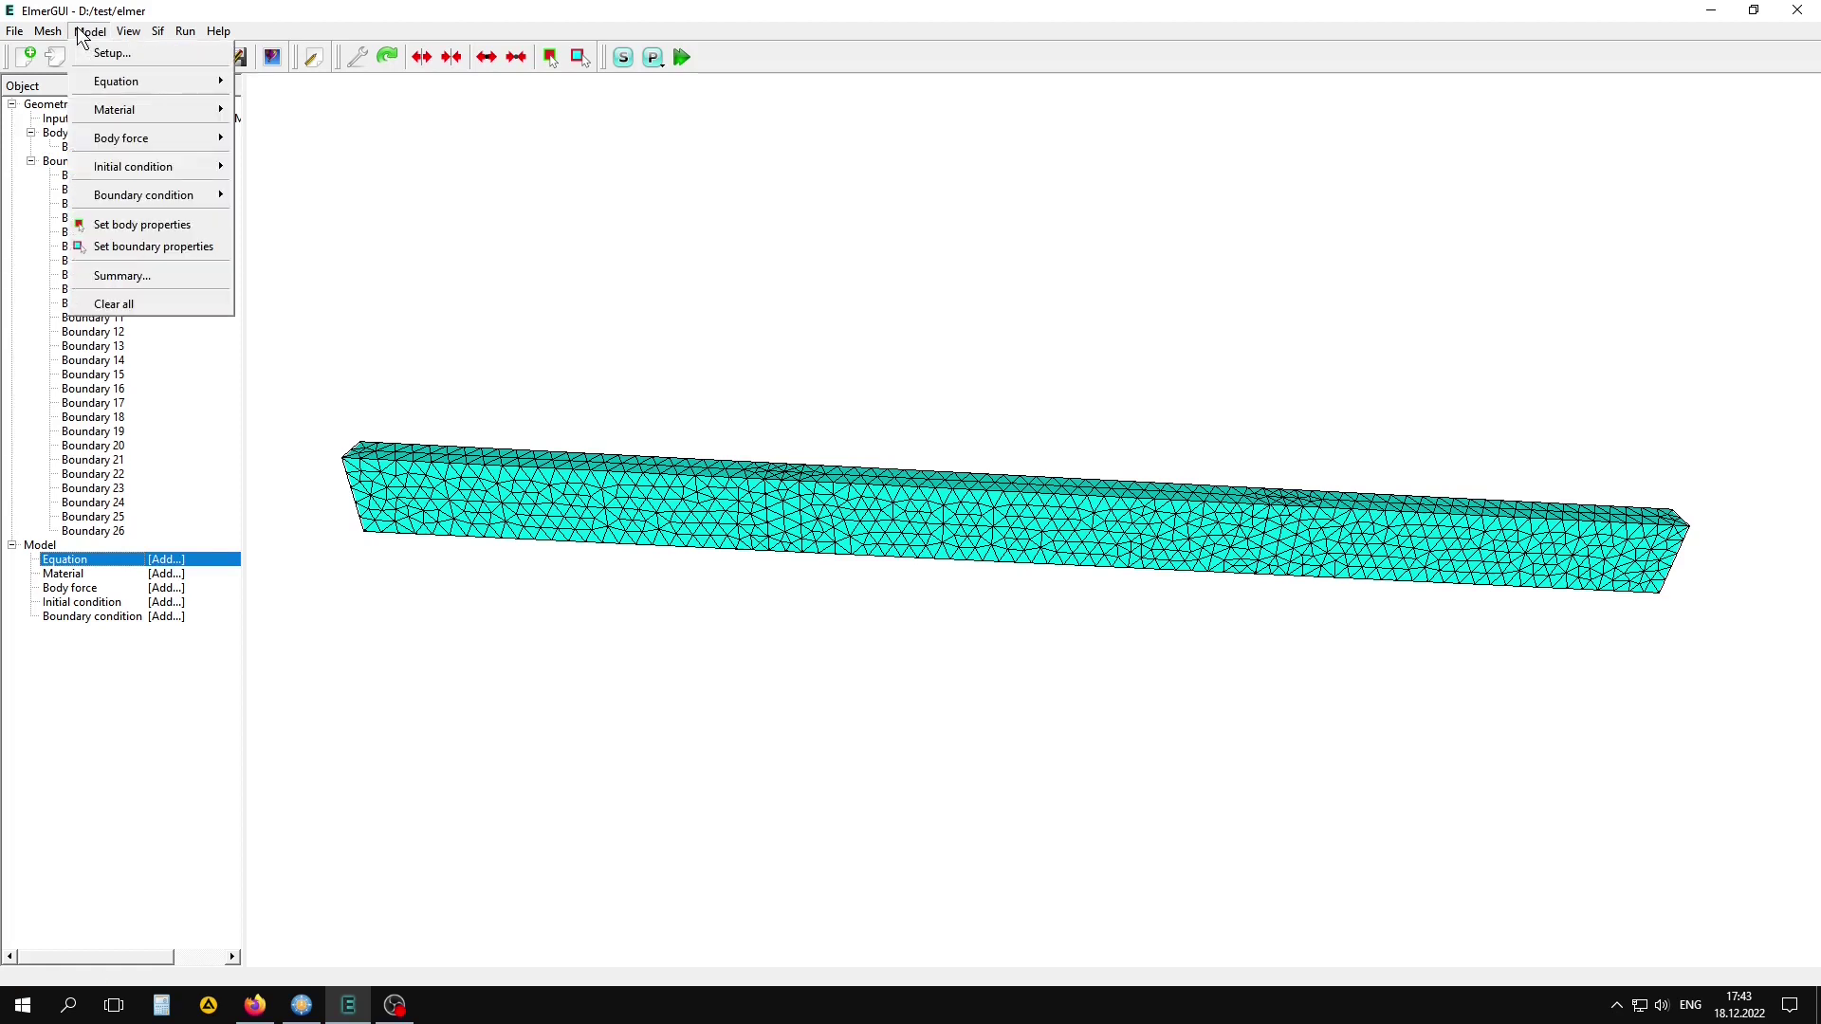
{"action": "mouse_move", "coordinate": [117, 82]}
{"action": "left_click", "coordinate": [271, 81]}
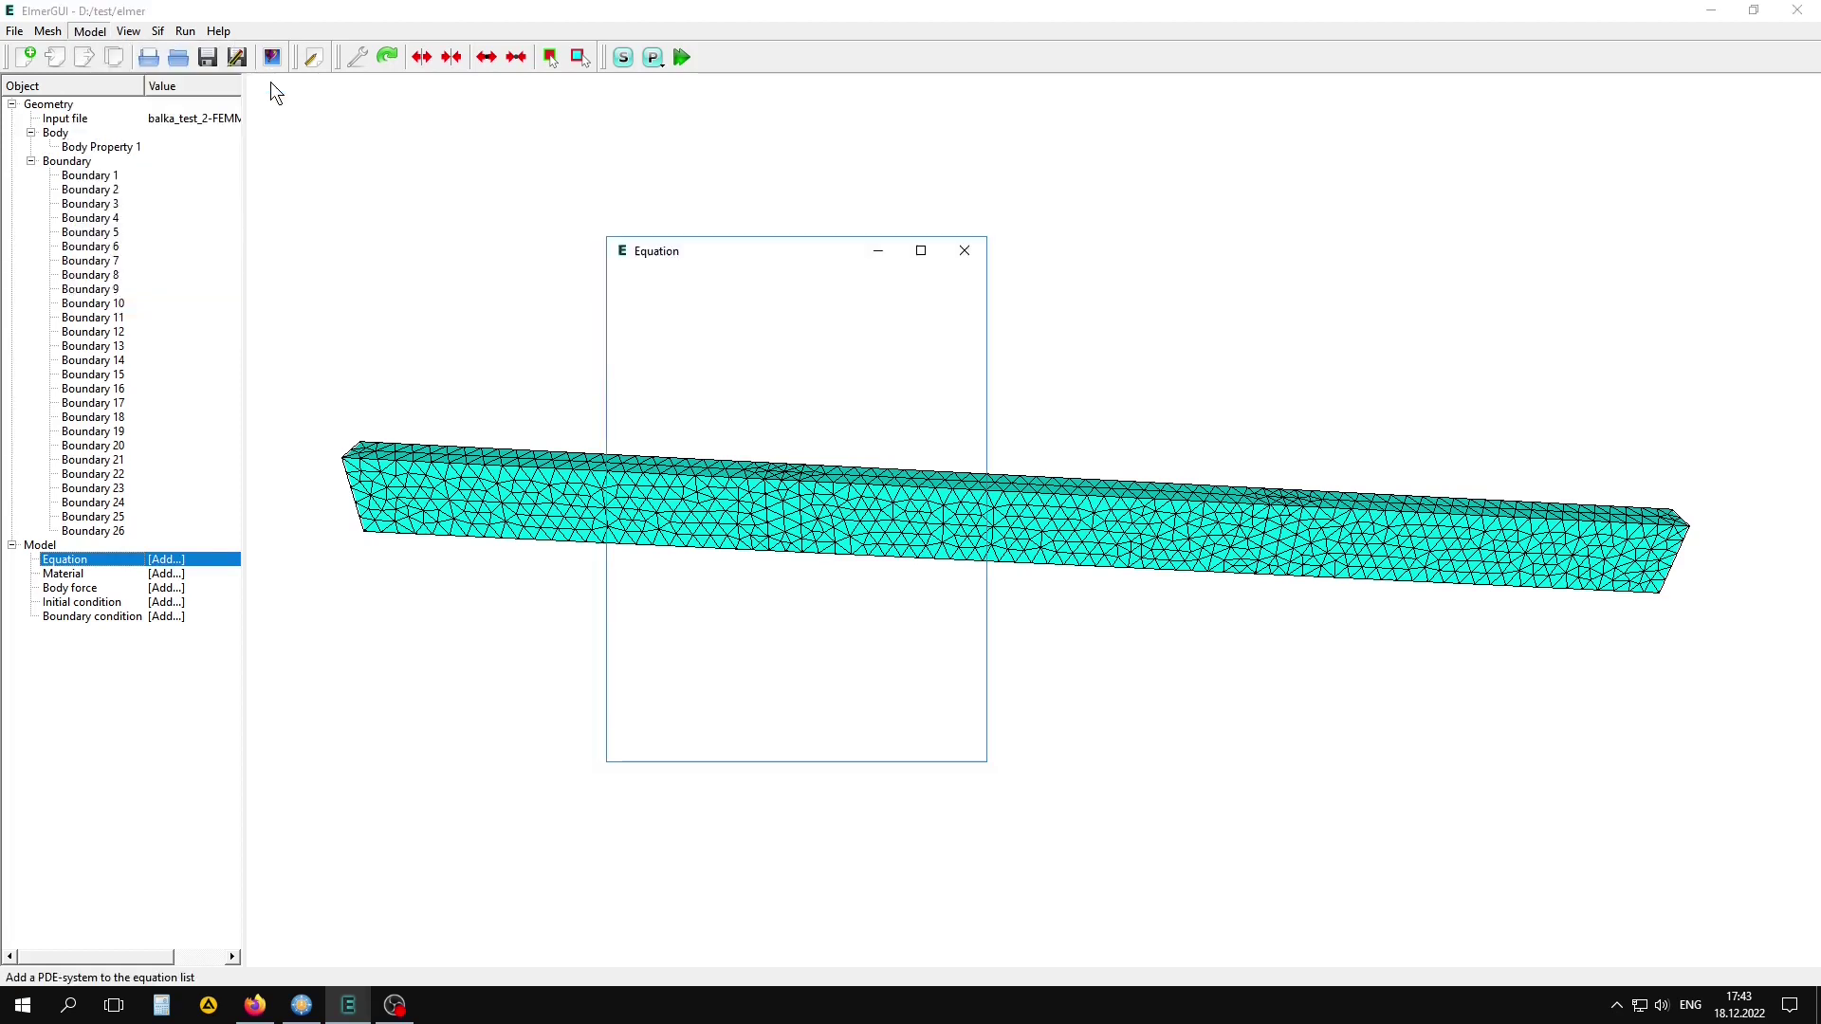
{"action": "left_click_drag", "start_coordinate": [987, 318], "coordinate": [1335, 318]}
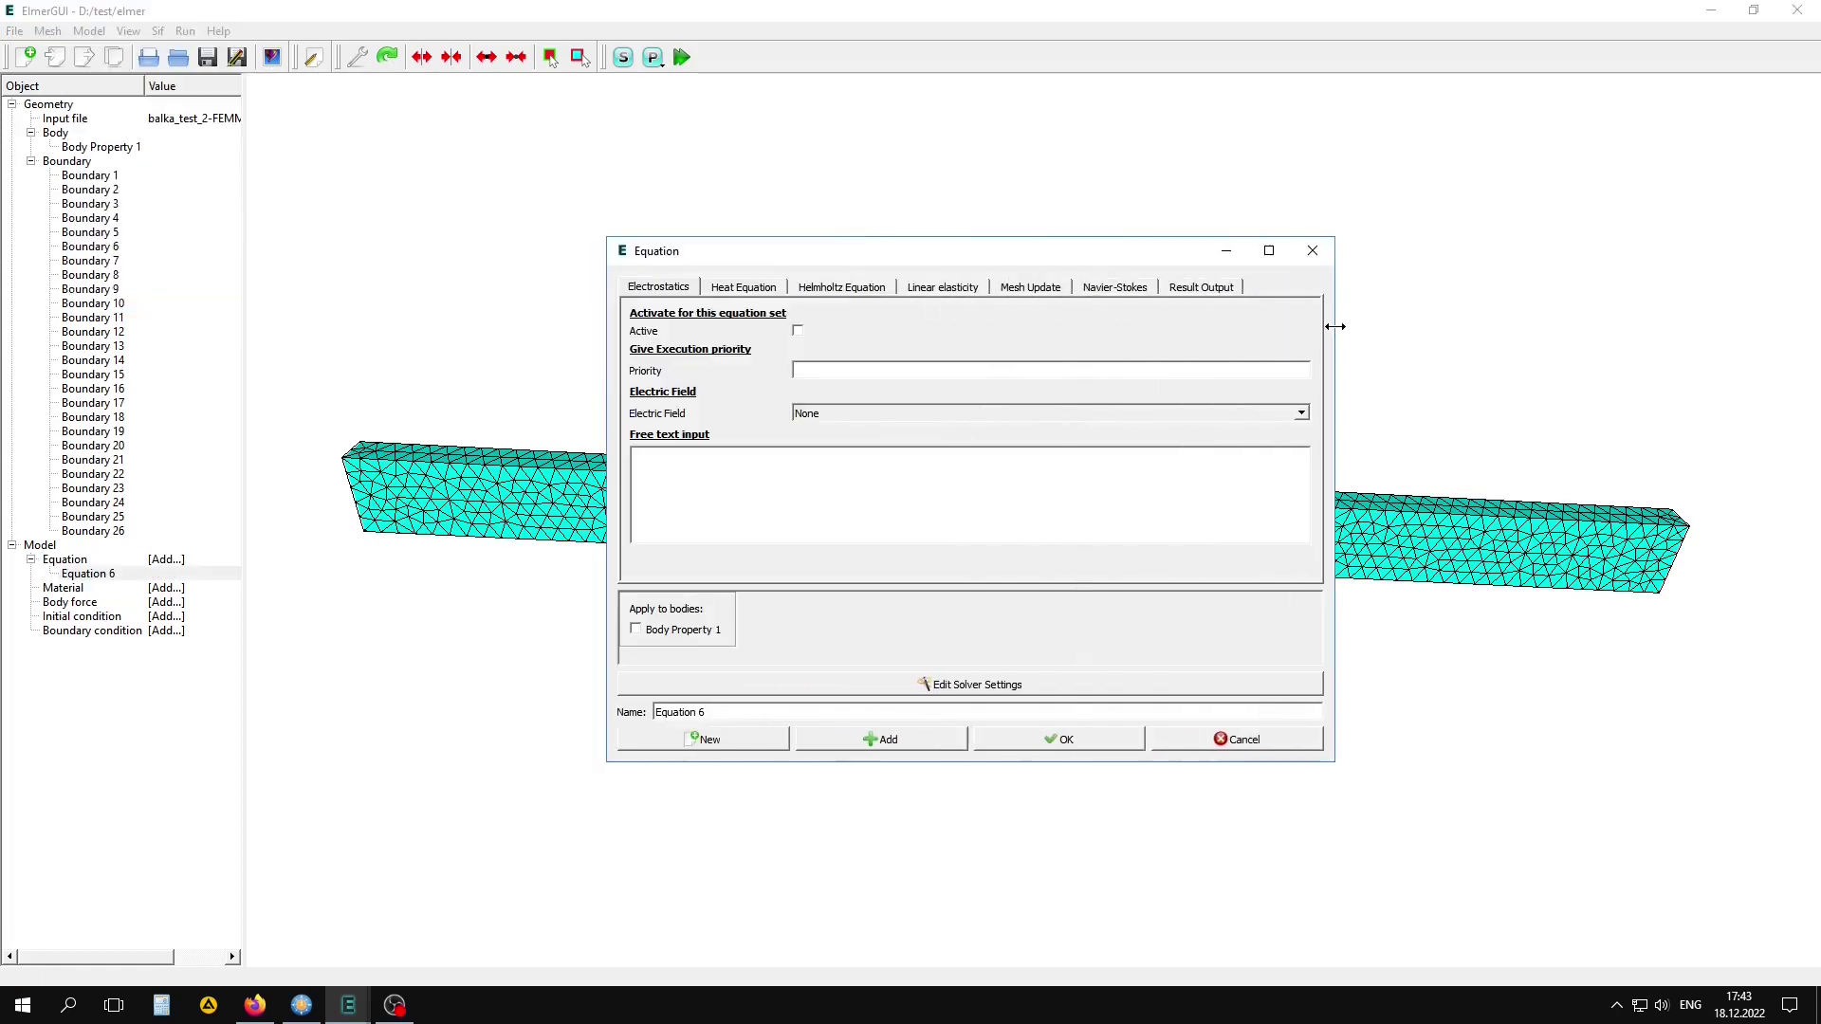
{"action": "left_click", "coordinate": [942, 287]}
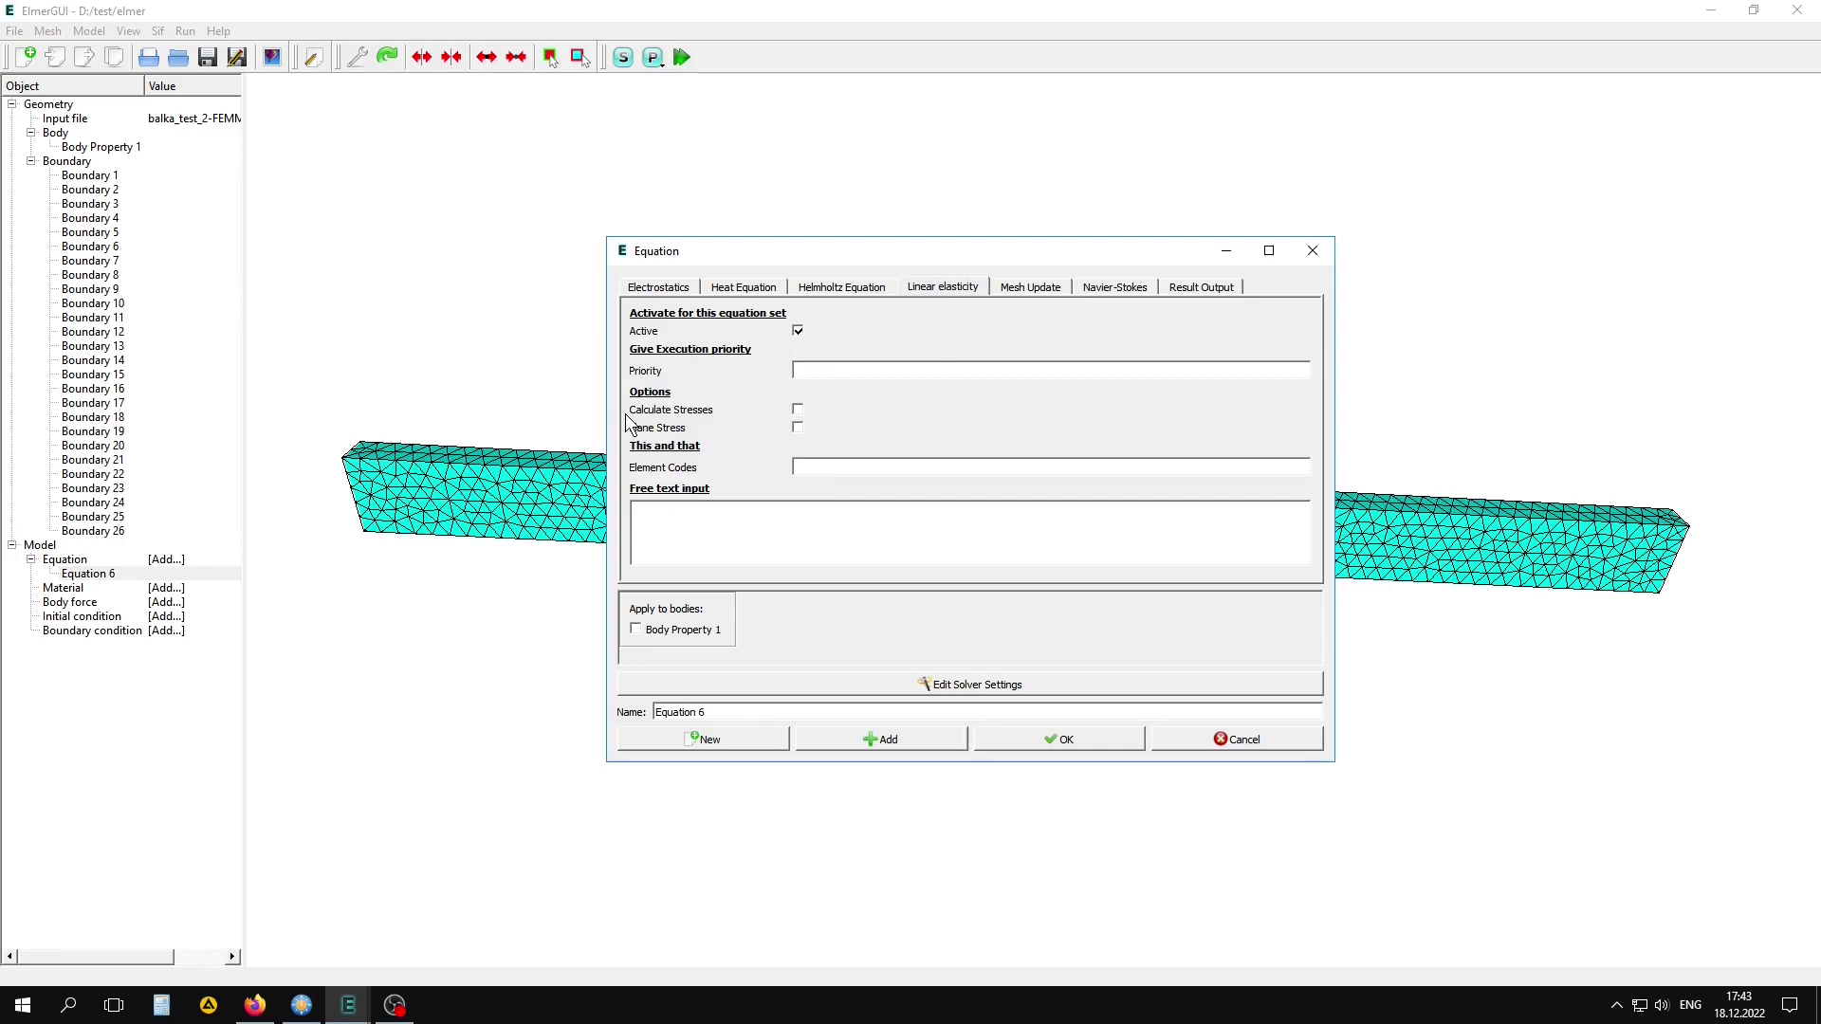
{"action": "left_click", "coordinate": [798, 411]}
{"action": "left_click", "coordinate": [988, 684]}
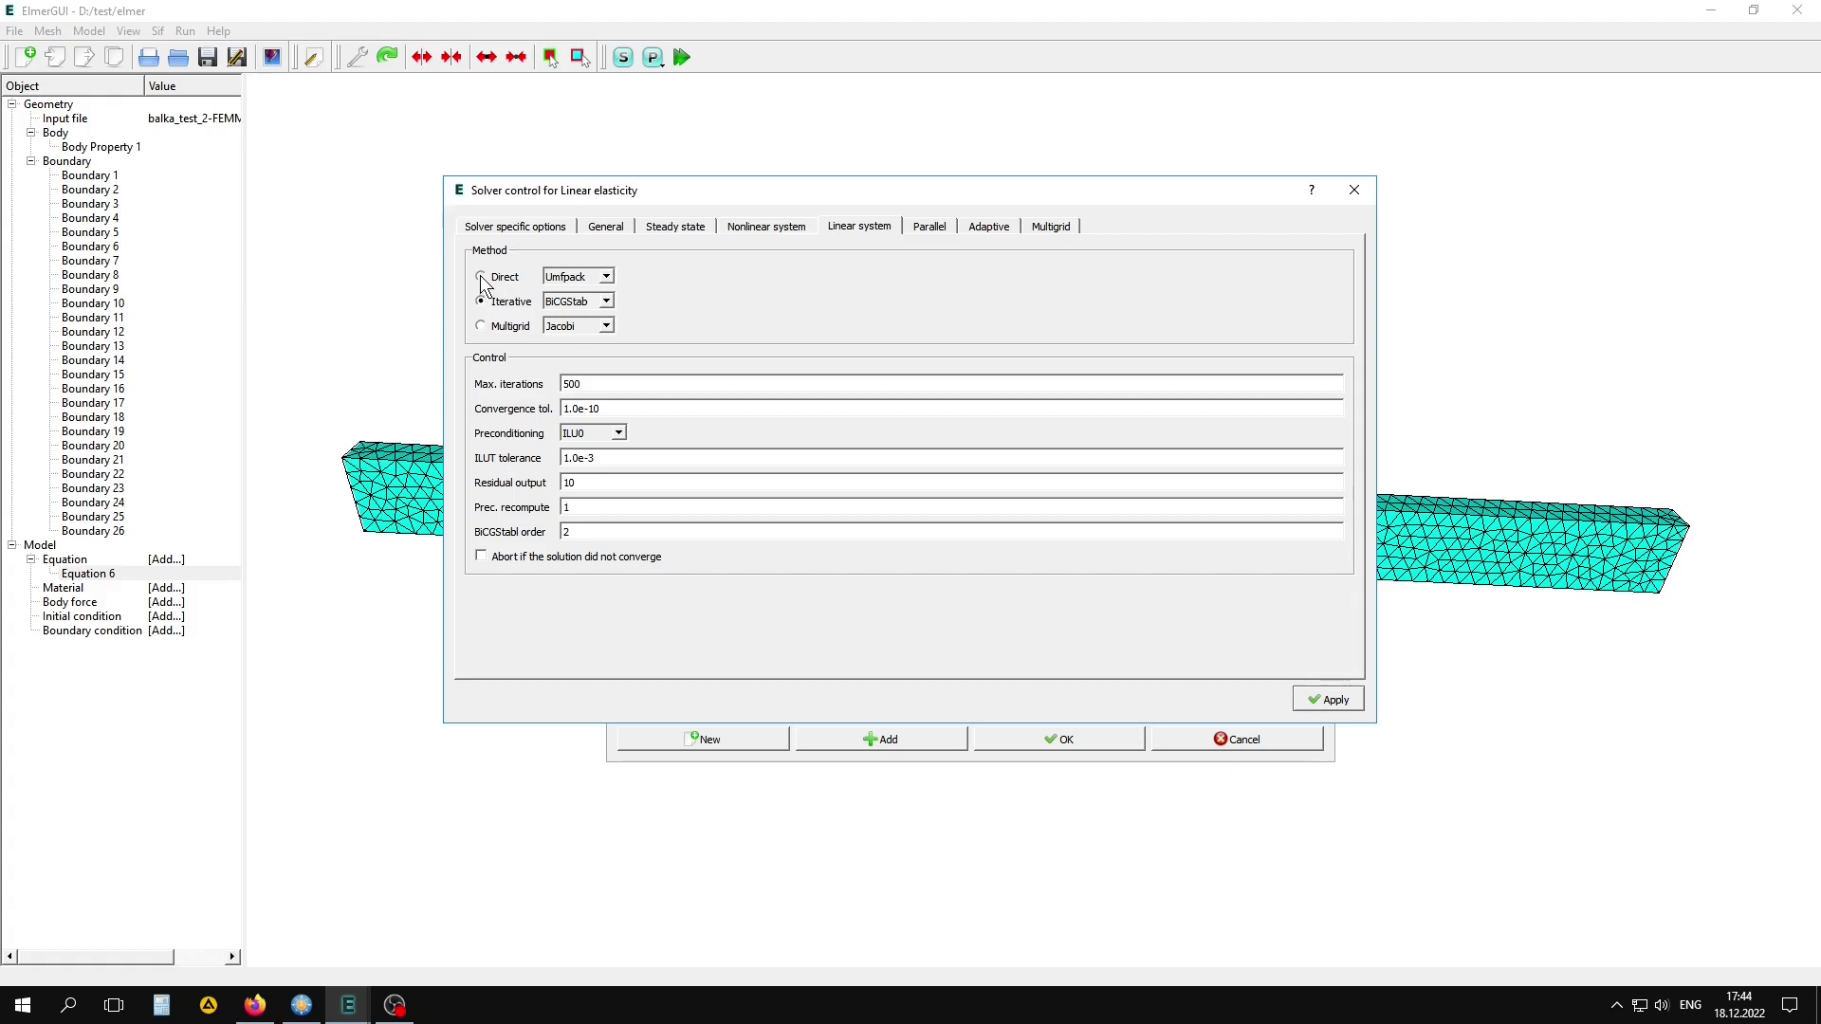
- Set the linear system to Direct (Umfpack) and review the solver-specific options
{"action": "left_click", "coordinate": [479, 276]}
{"action": "left_click", "coordinate": [513, 231]}
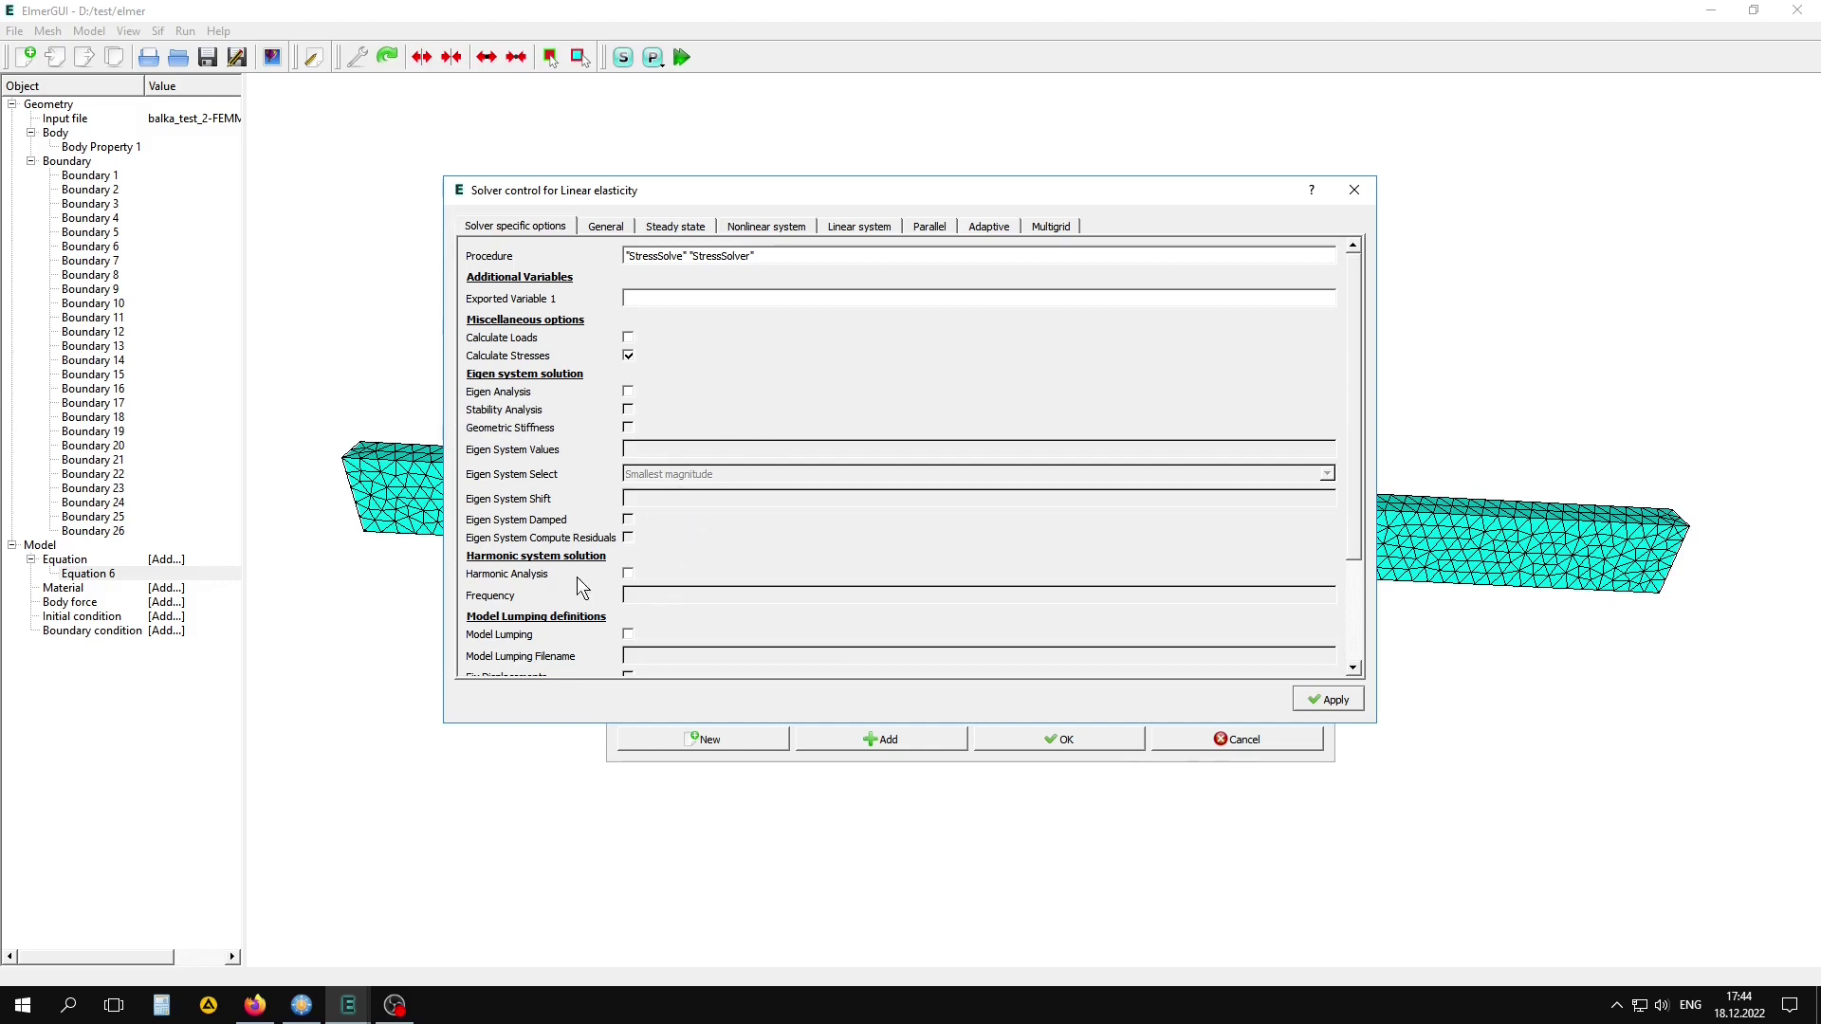
- Rename the equation to napriazhenia and assign it to Body Property 1
{"action": "left_click", "coordinate": [1332, 702]}
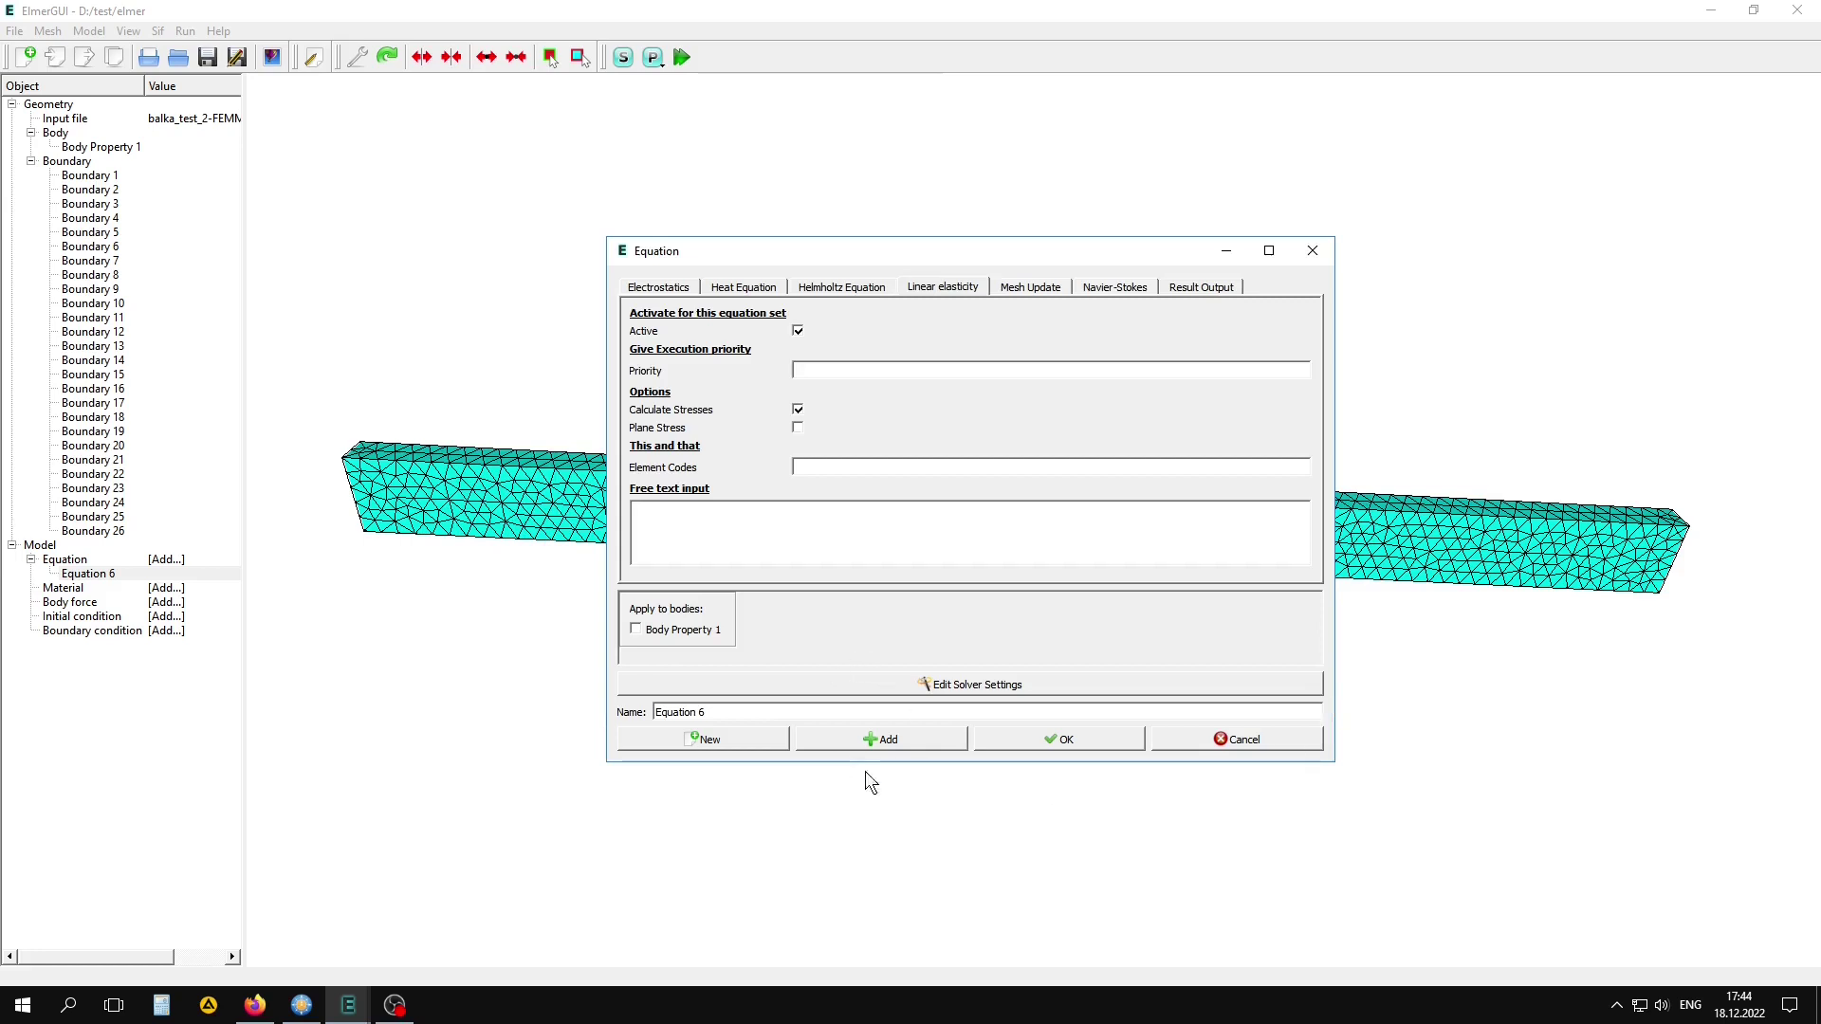
{"action": "left_click_drag", "start_coordinate": [733, 714], "coordinate": [599, 713]}
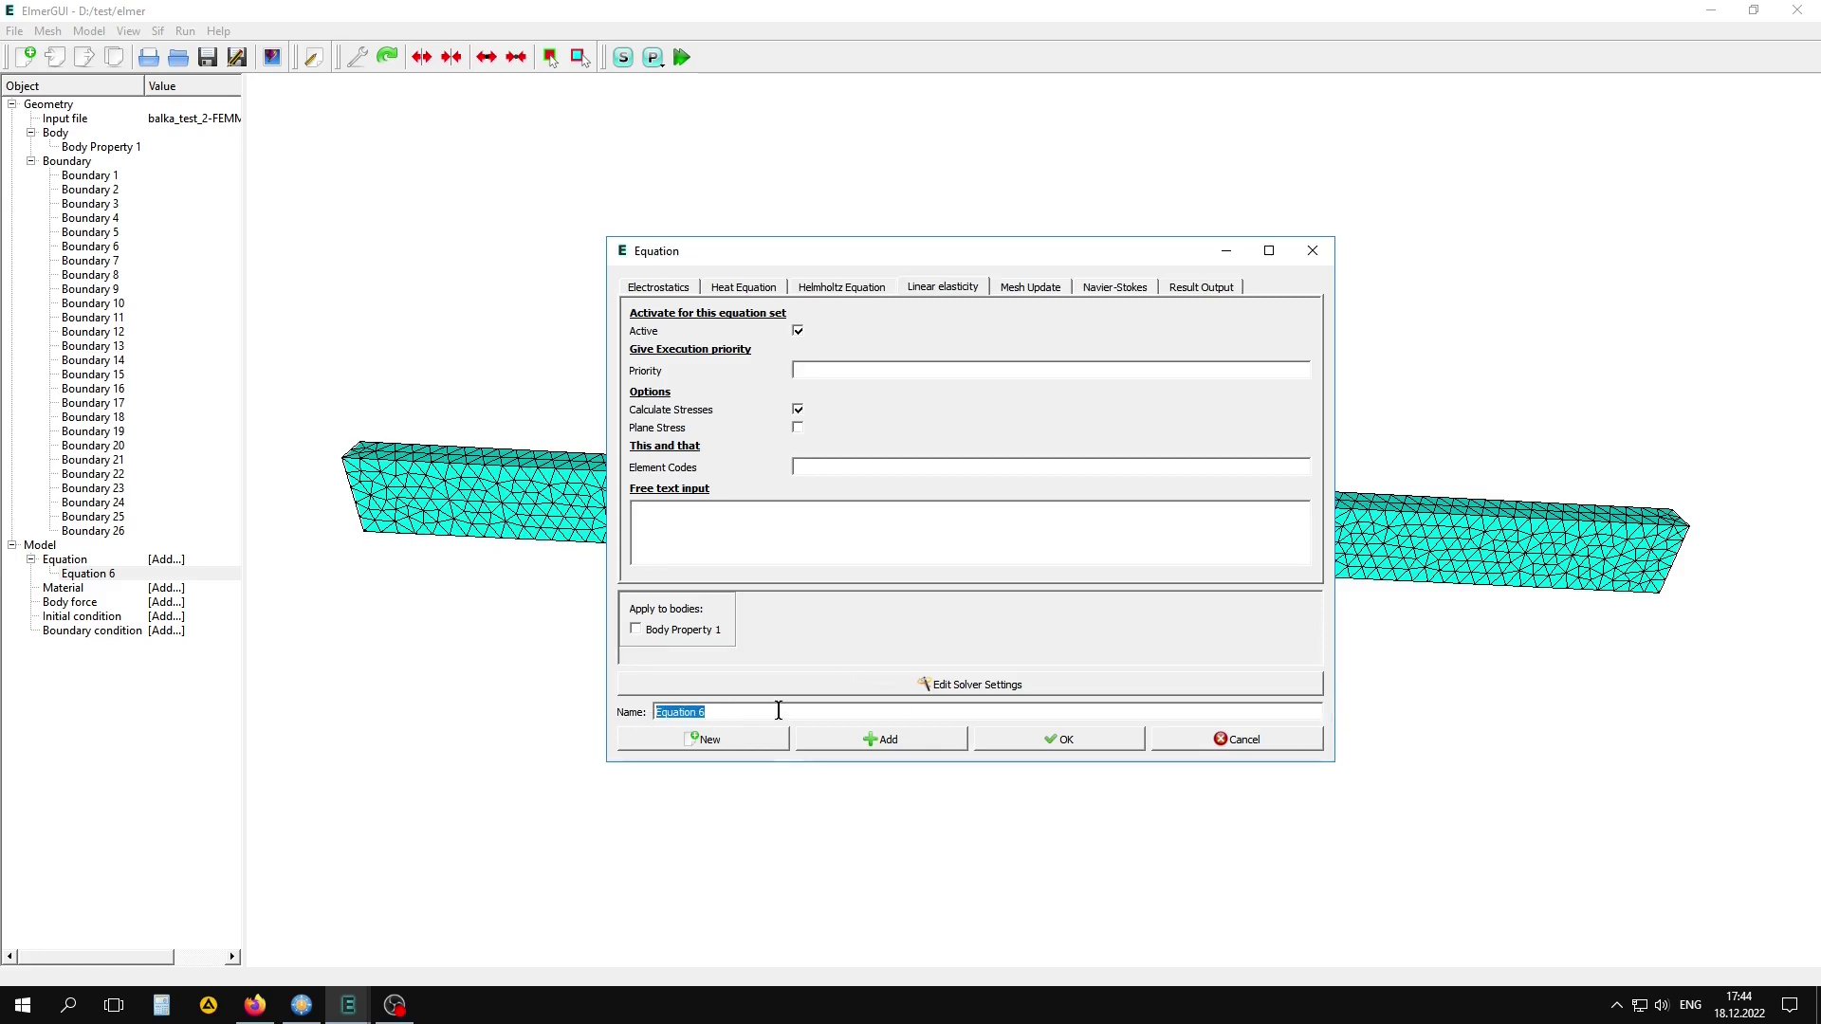
{"action": "type", "text": "napriaz"}
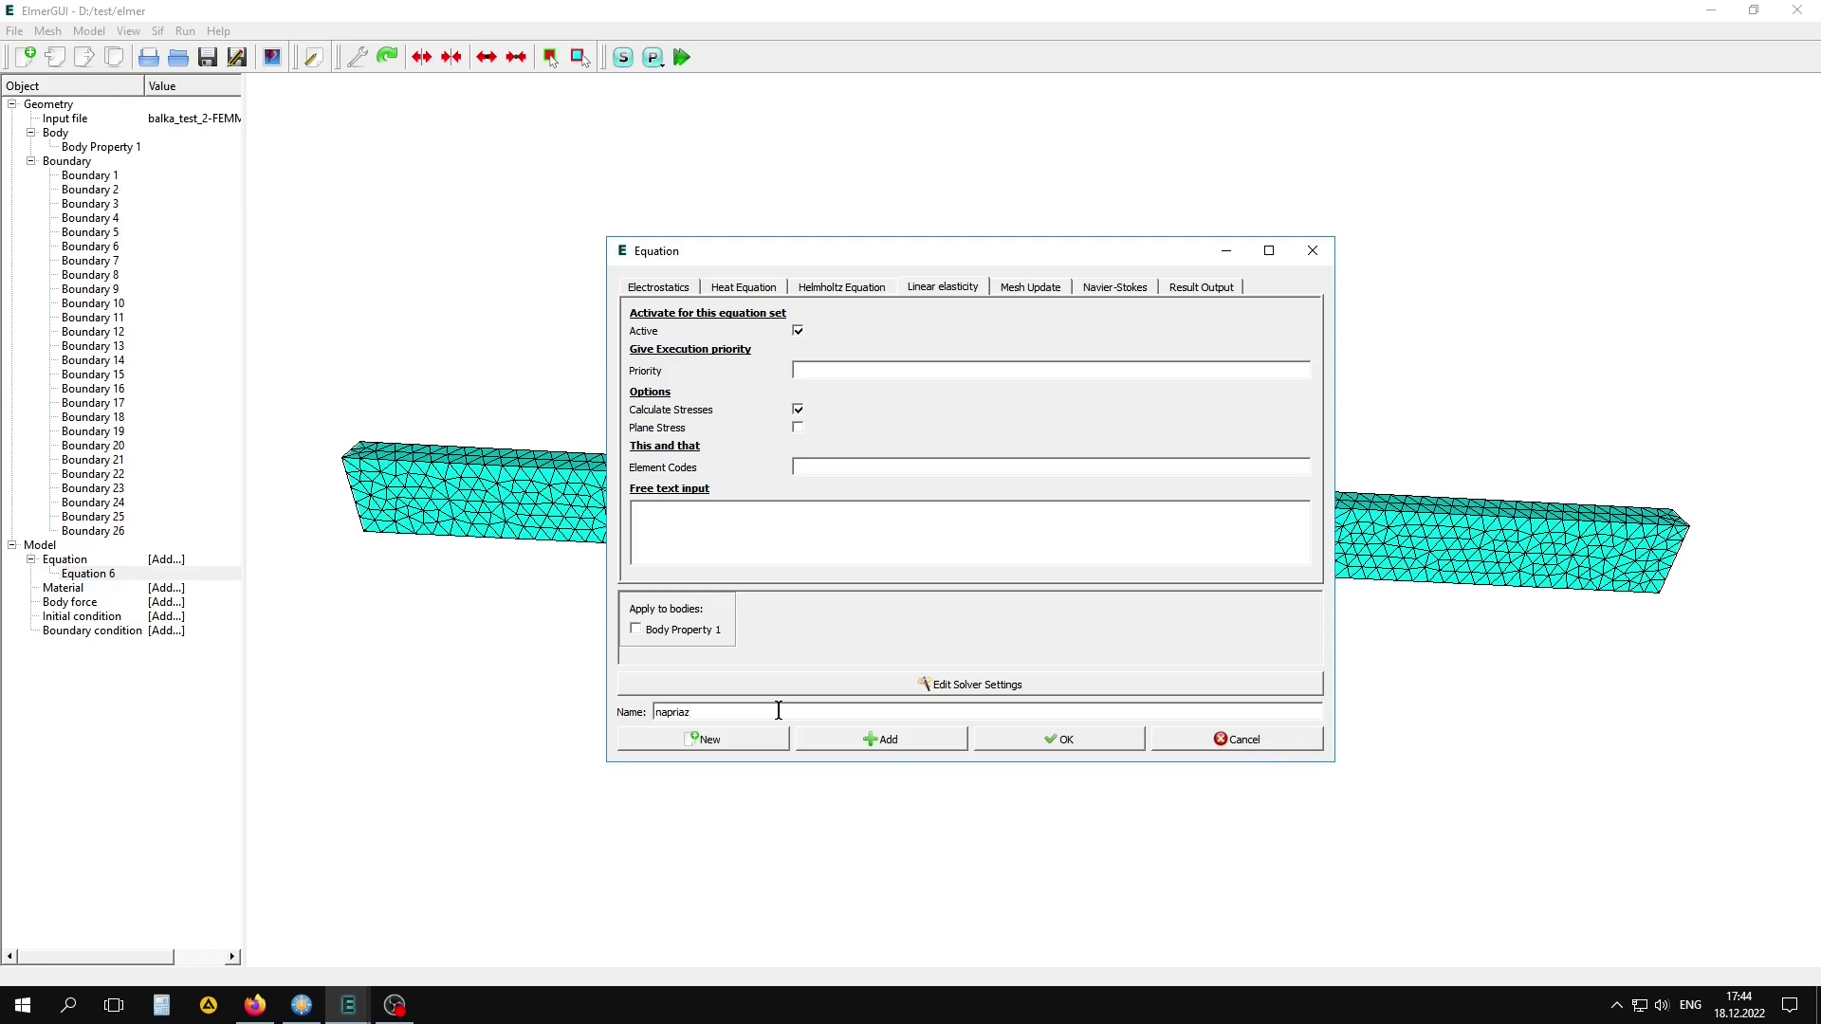
{"action": "type", "text": "henia"}
{"action": "left_click", "coordinate": [635, 629]}
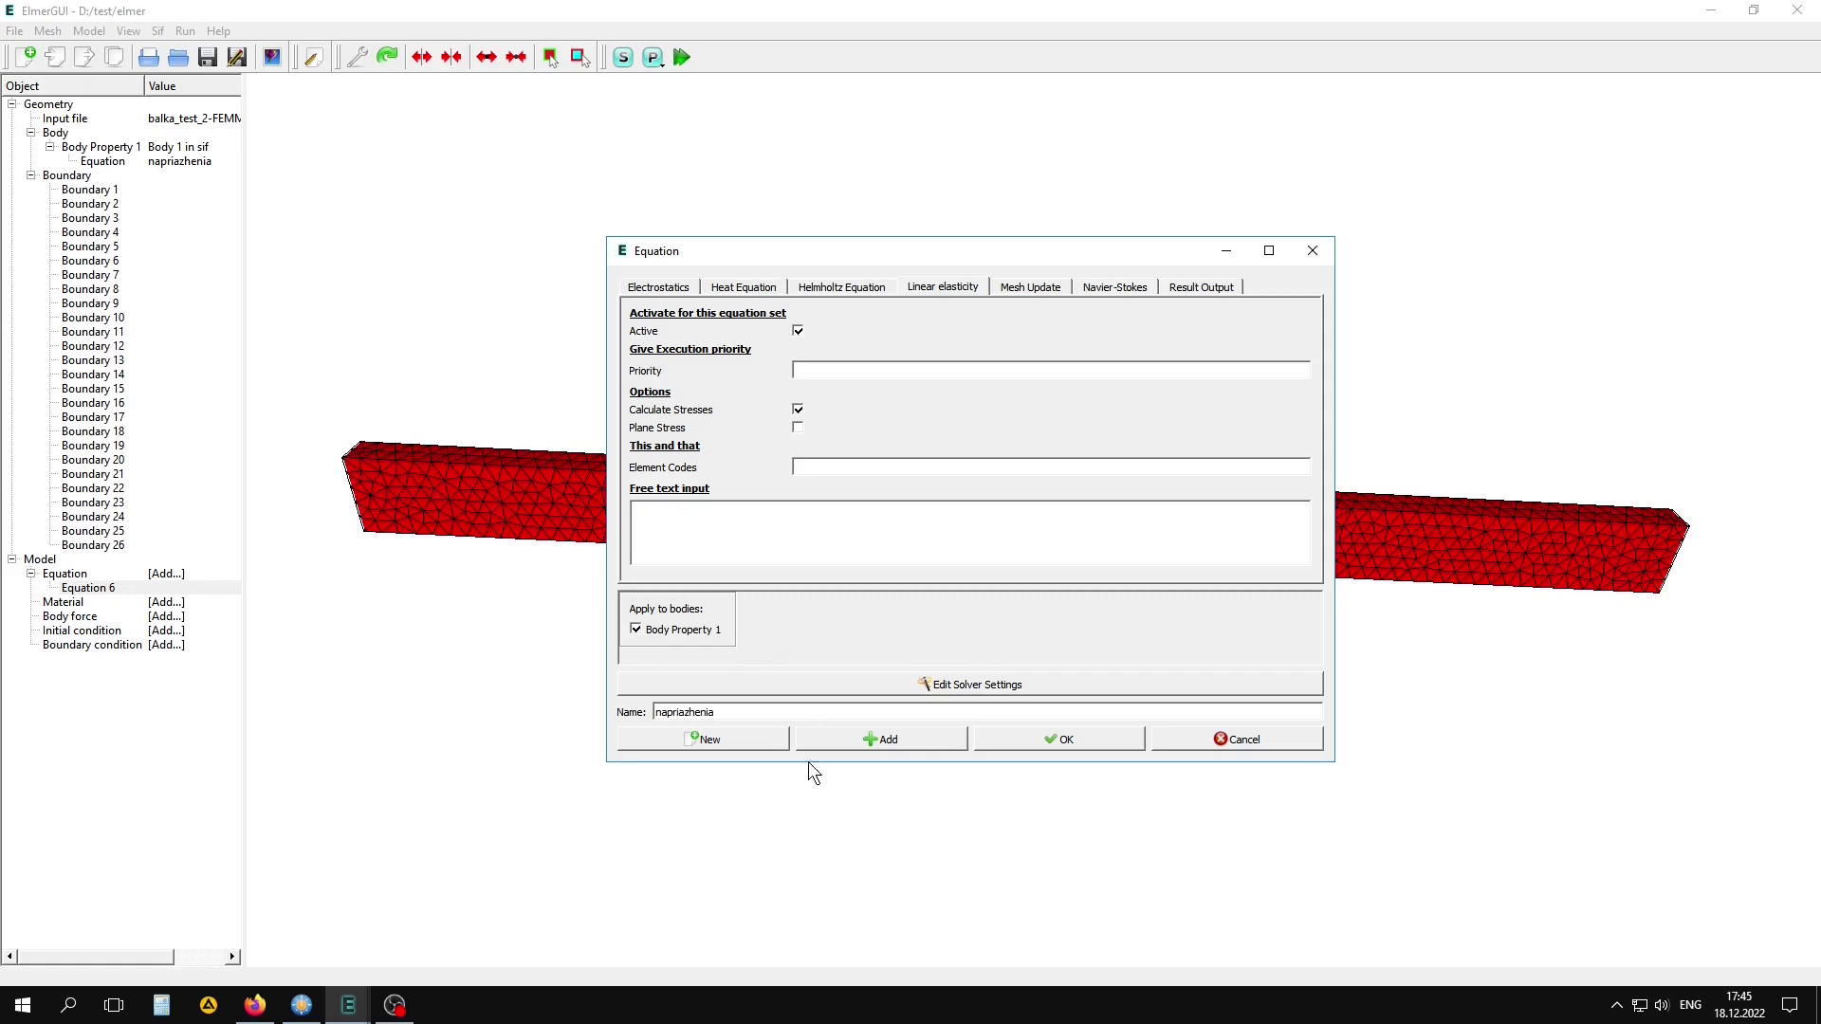
{"action": "left_click", "coordinate": [880, 742]}
{"action": "left_click", "coordinate": [1078, 738]}
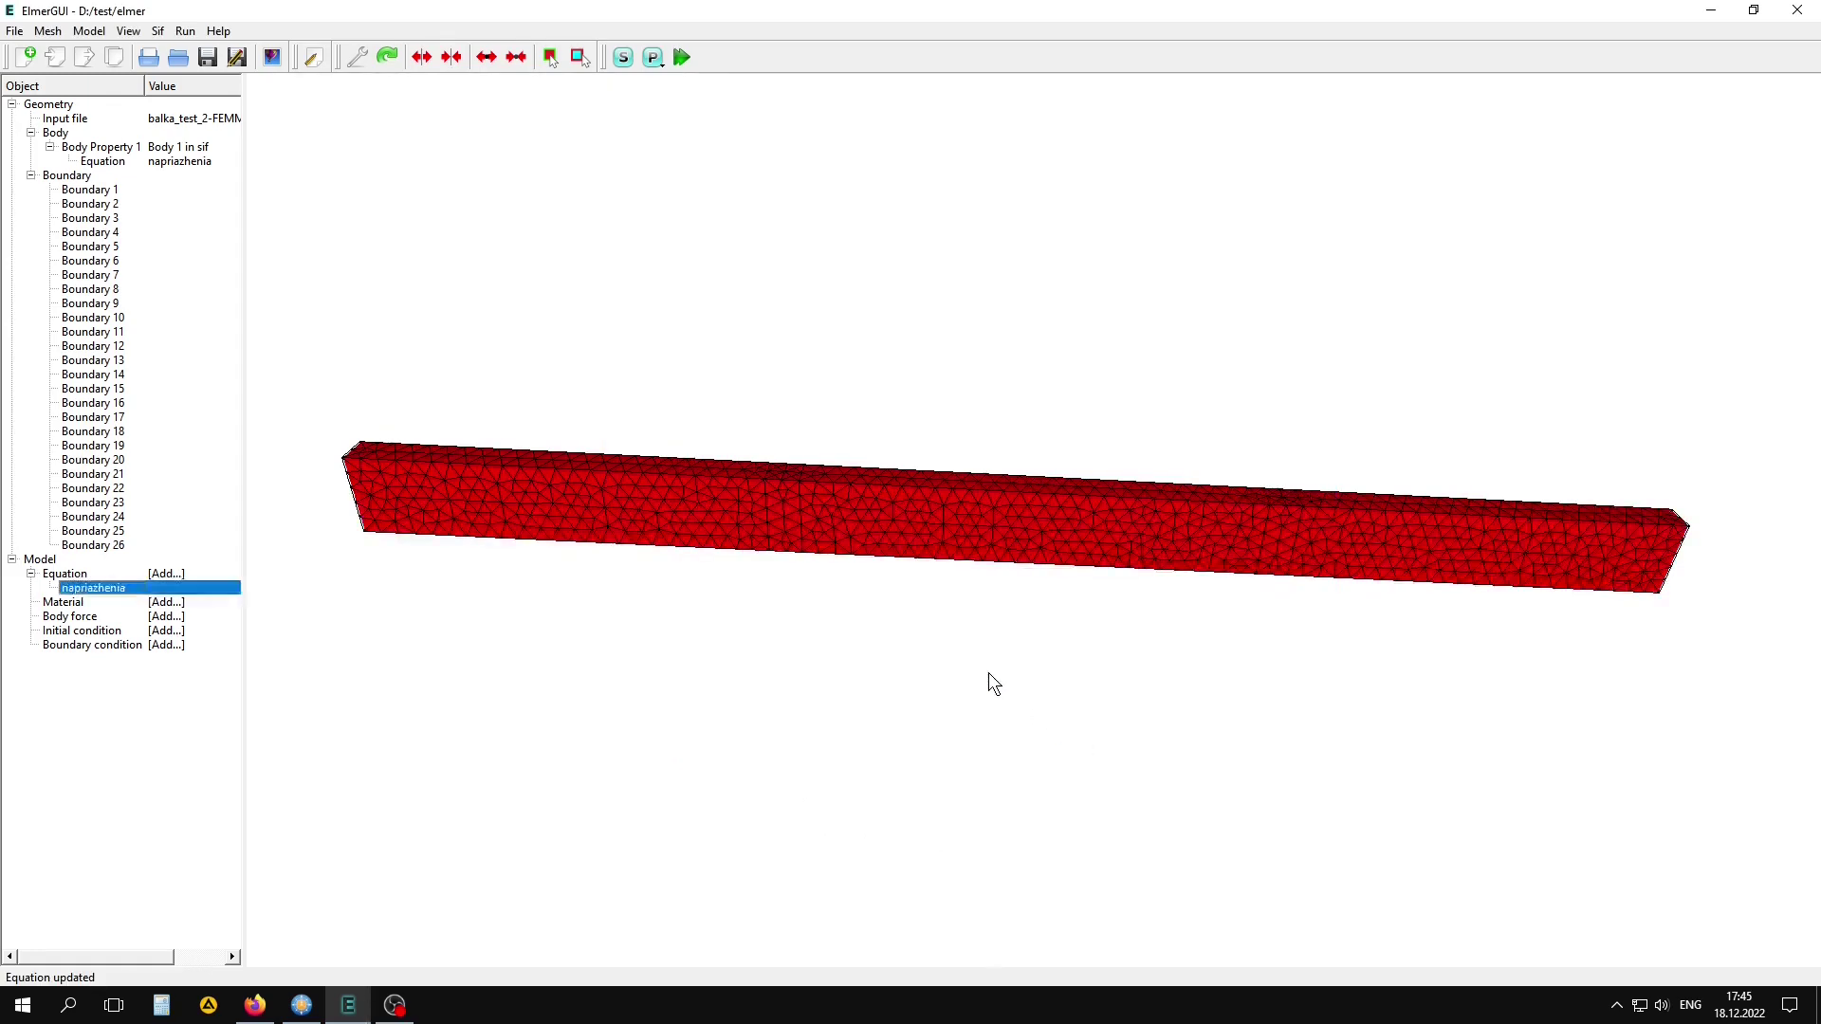
- Add a material with Youngs modulus 12e9 and Poisson ratio 0.05
{"action": "left_click", "coordinate": [89, 31]}
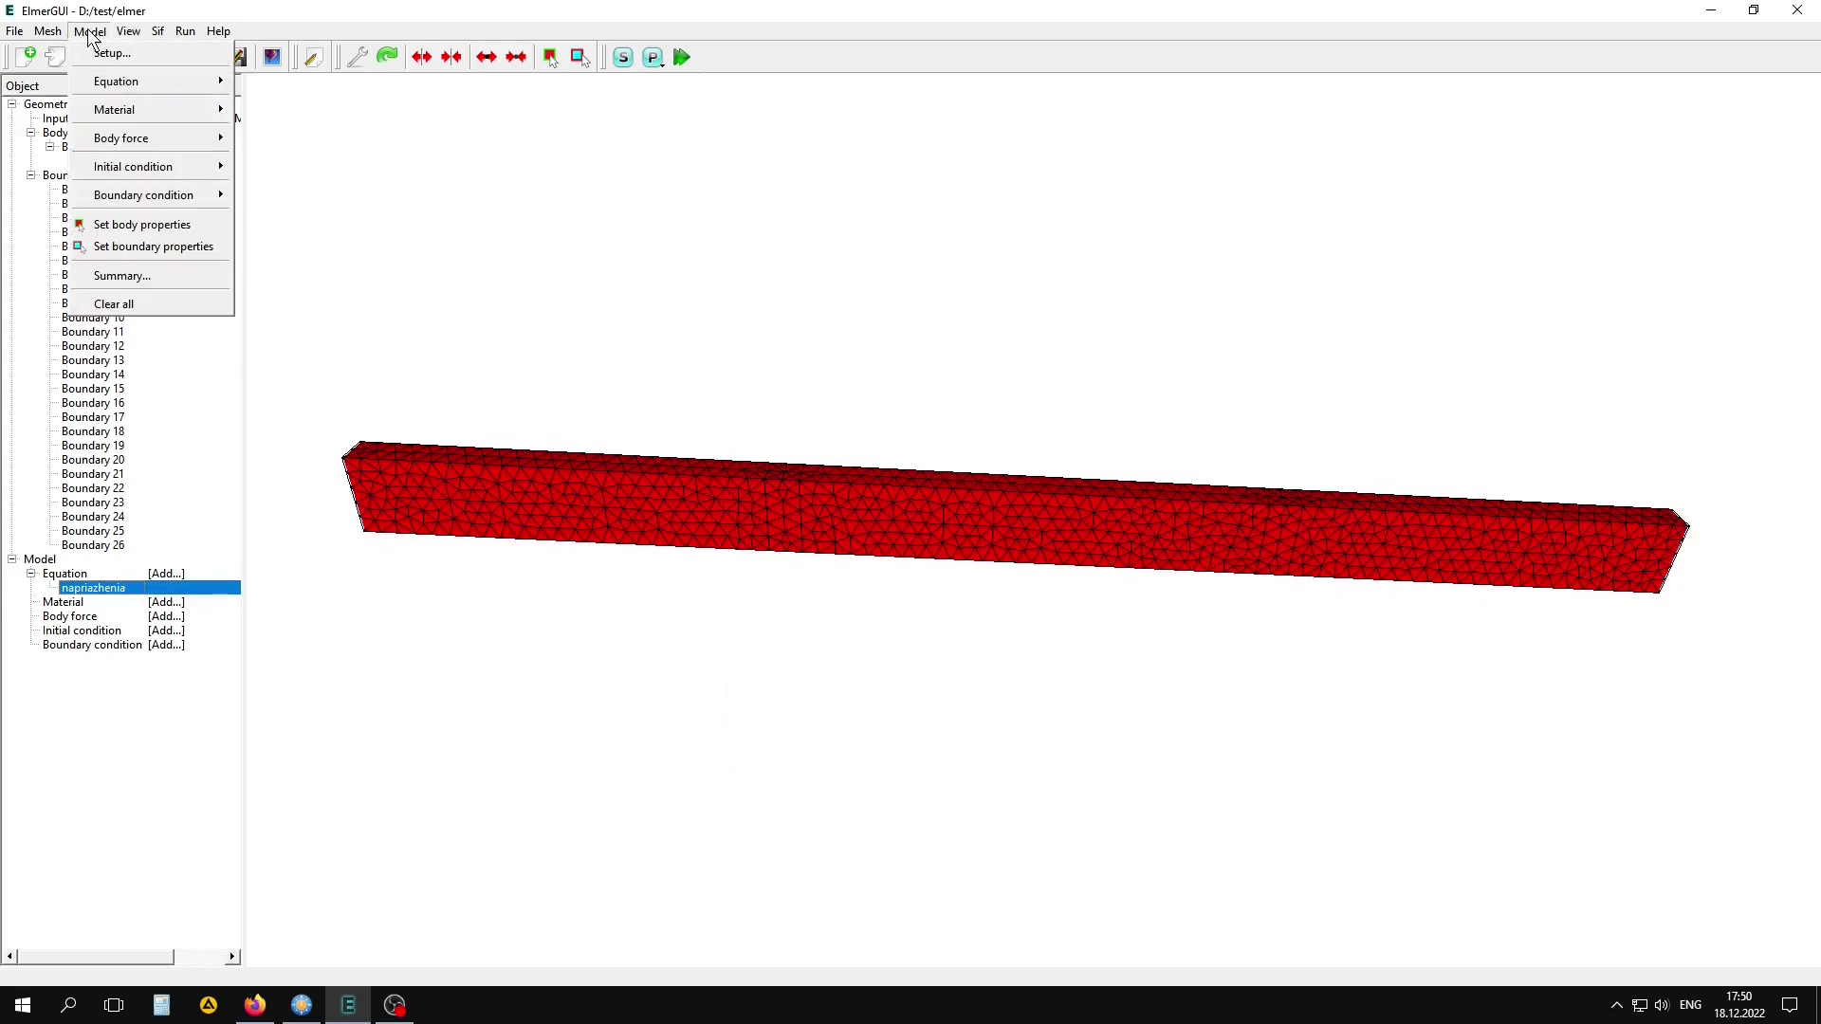
{"action": "mouse_move", "coordinate": [113, 110]}
{"action": "left_click", "coordinate": [263, 110]}
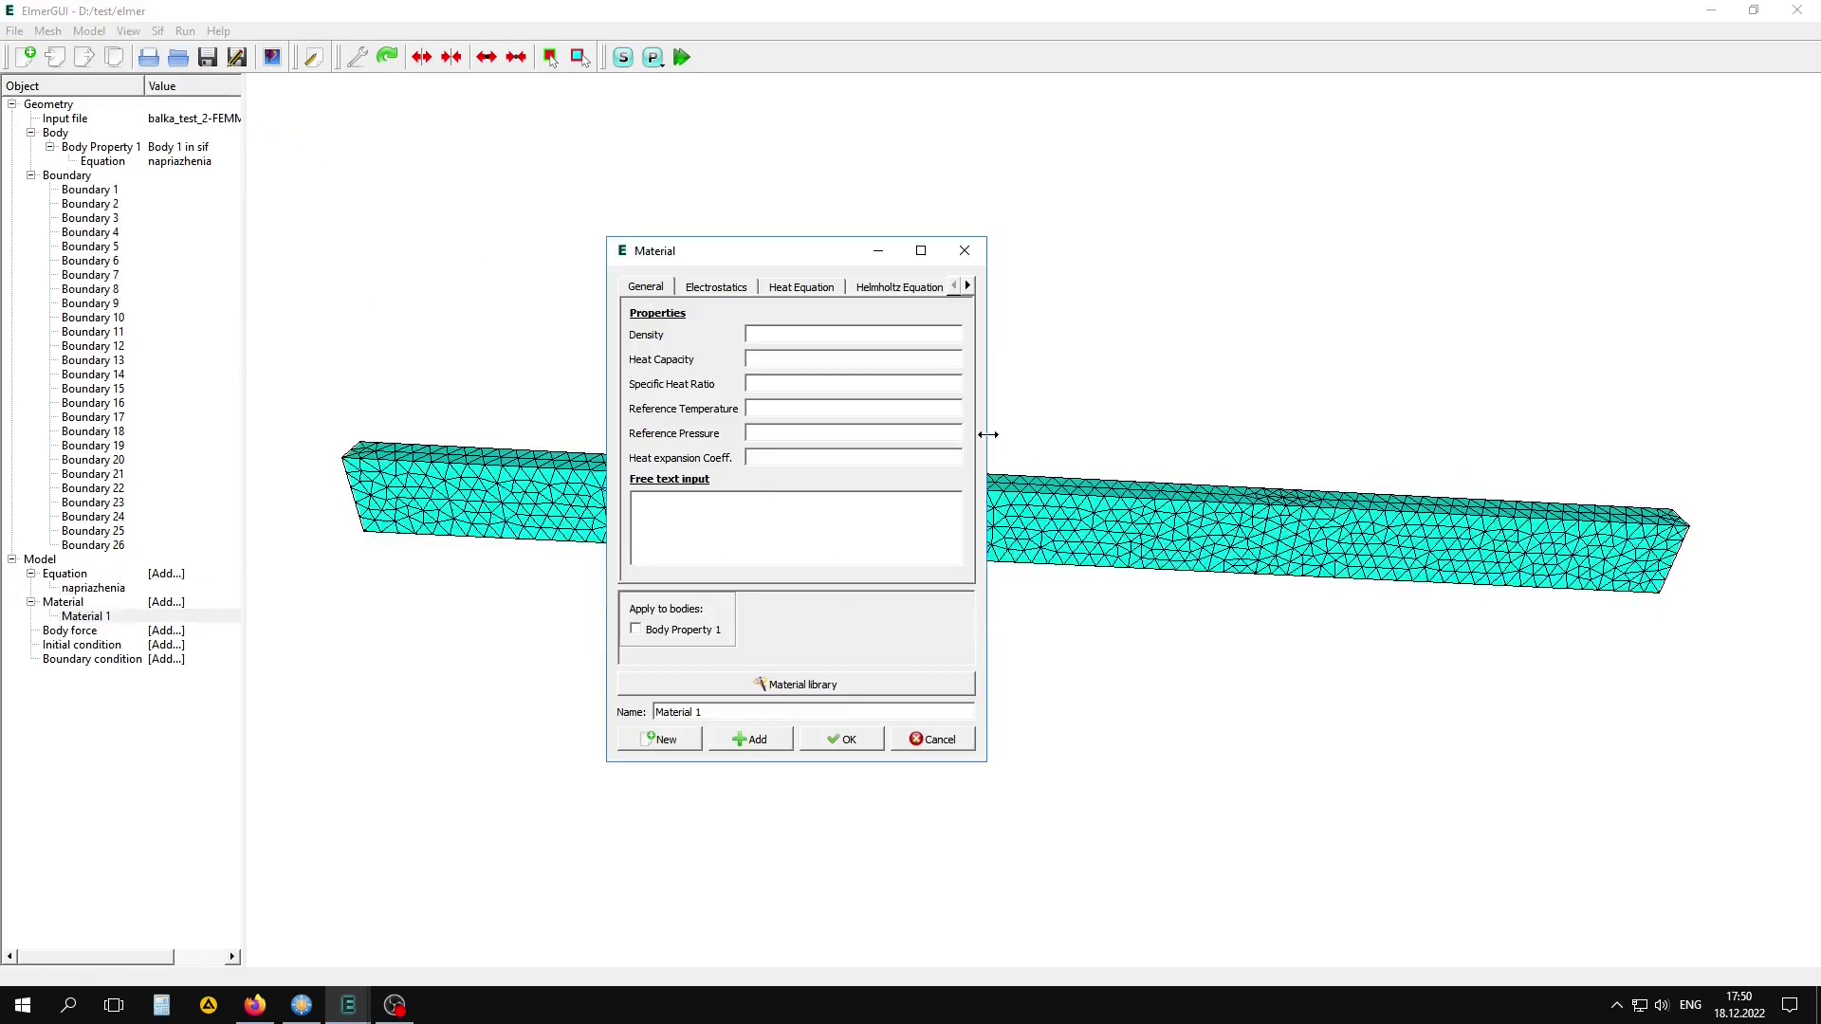
{"action": "left_click_drag", "start_coordinate": [987, 434], "coordinate": [1437, 436]}
{"action": "type", "text": "700"}
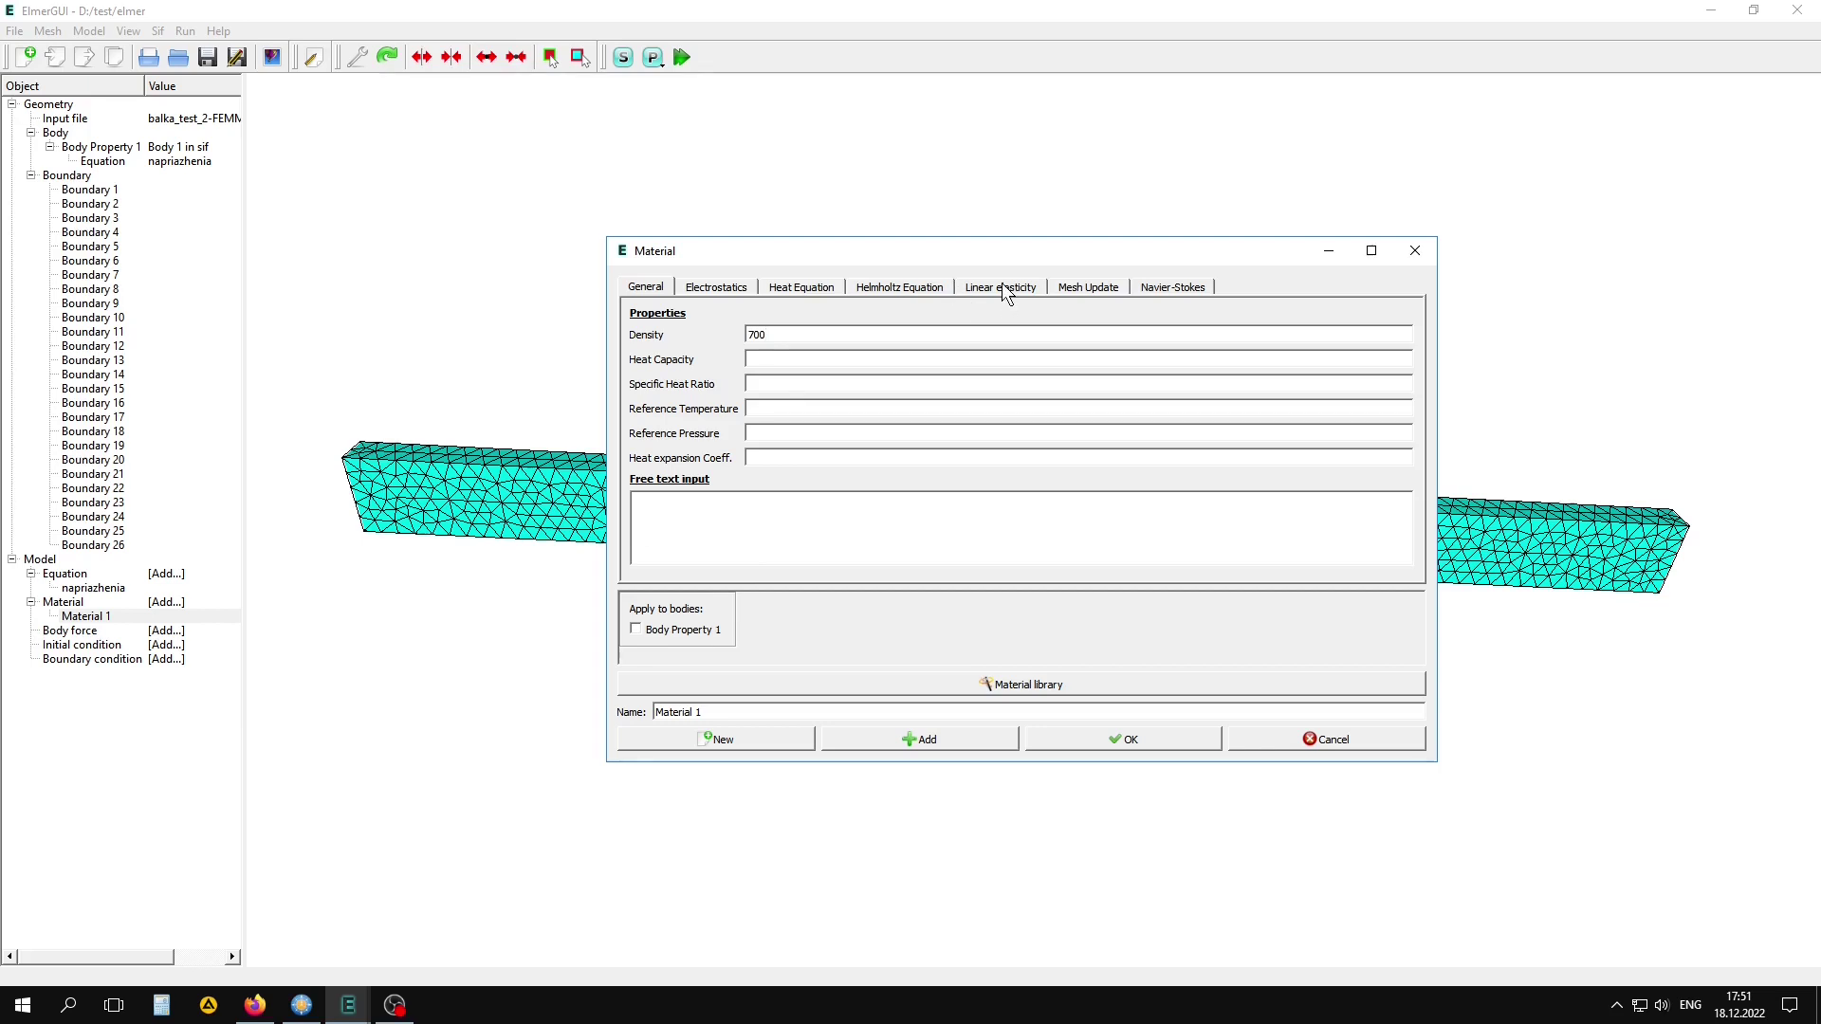
{"action": "left_click", "coordinate": [1005, 291]}
{"action": "left_click", "coordinate": [809, 334]}
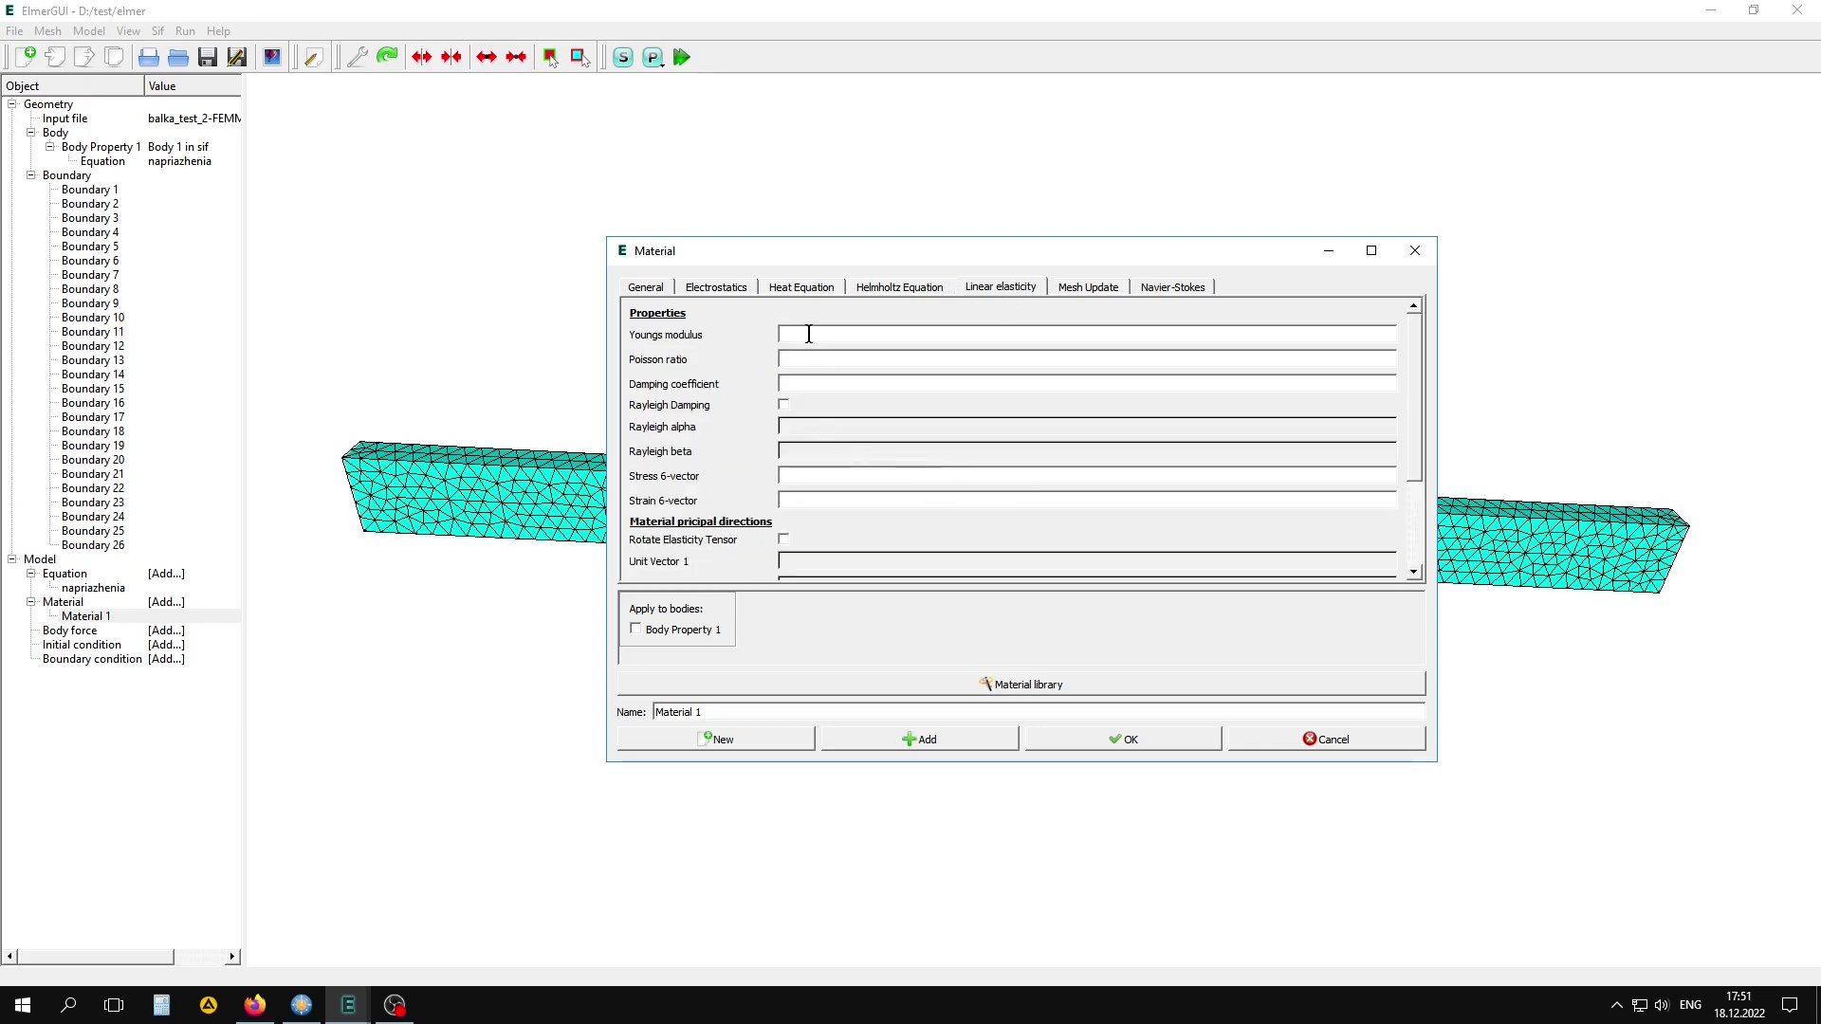
{"action": "type", "text": "1e"}
{"action": "type", "text": "9"}
{"action": "left_click", "coordinate": [1087, 289]}
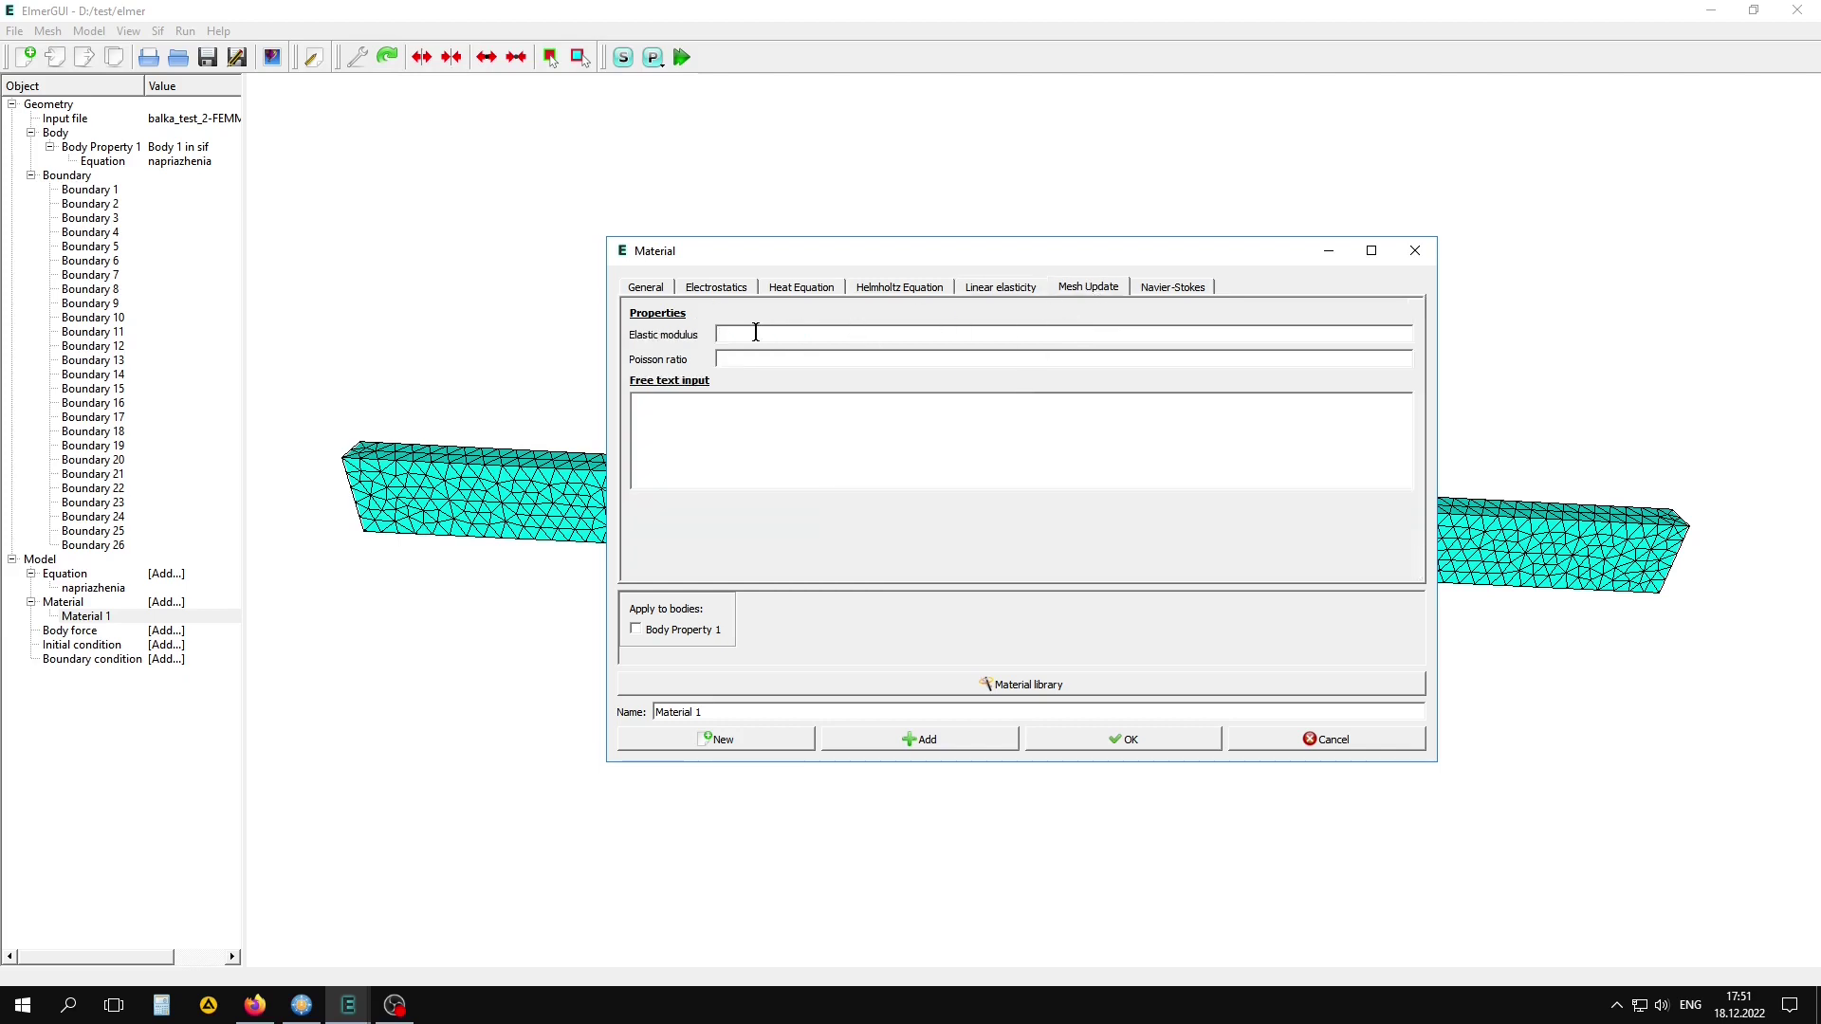
{"action": "type", "text": "1"}
{"action": "type", "text": "2e"}
{"action": "type", "text": "9"}
{"action": "left_click", "coordinate": [746, 357]}
{"action": "type", "text": "0.05"}
- Assign the material to Body Property 1 and name it derevo
{"action": "left_click", "coordinate": [635, 630]}
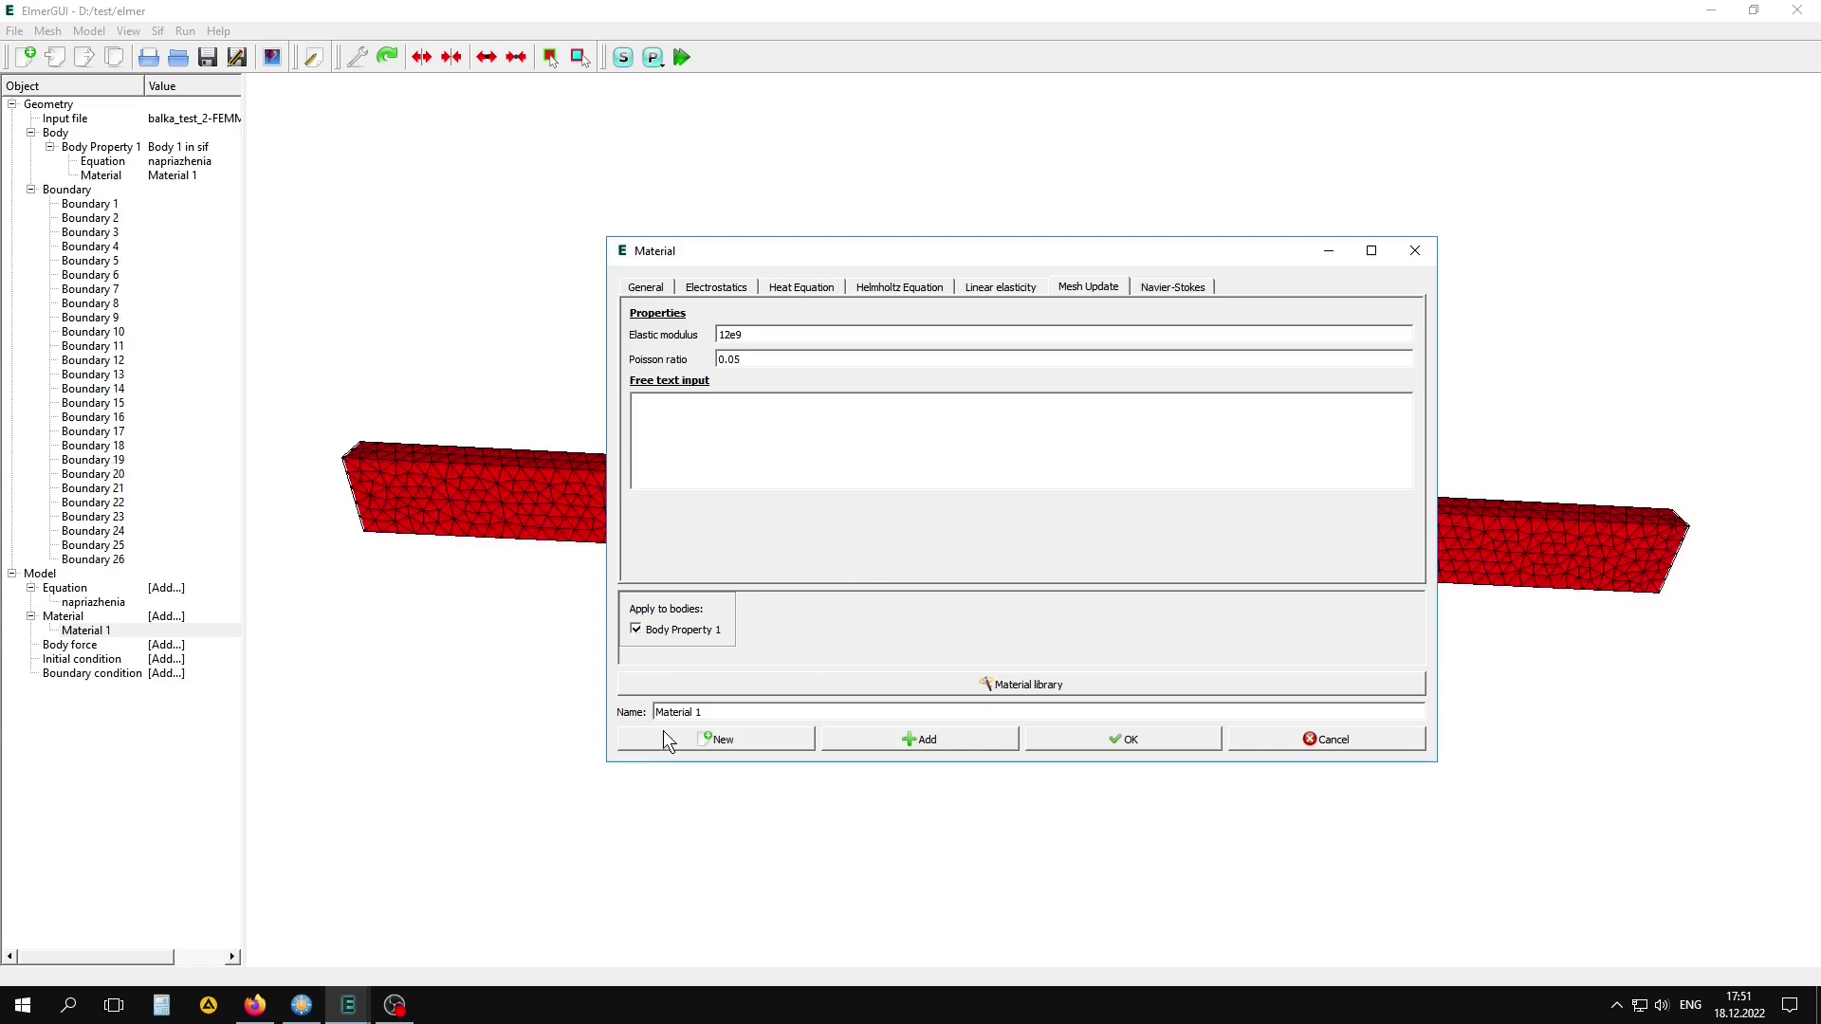
{"action": "left_click_drag", "start_coordinate": [738, 712], "coordinate": [578, 709]}
{"action": "type", "text": "d"}
{"action": "type", "text": "erevo"}
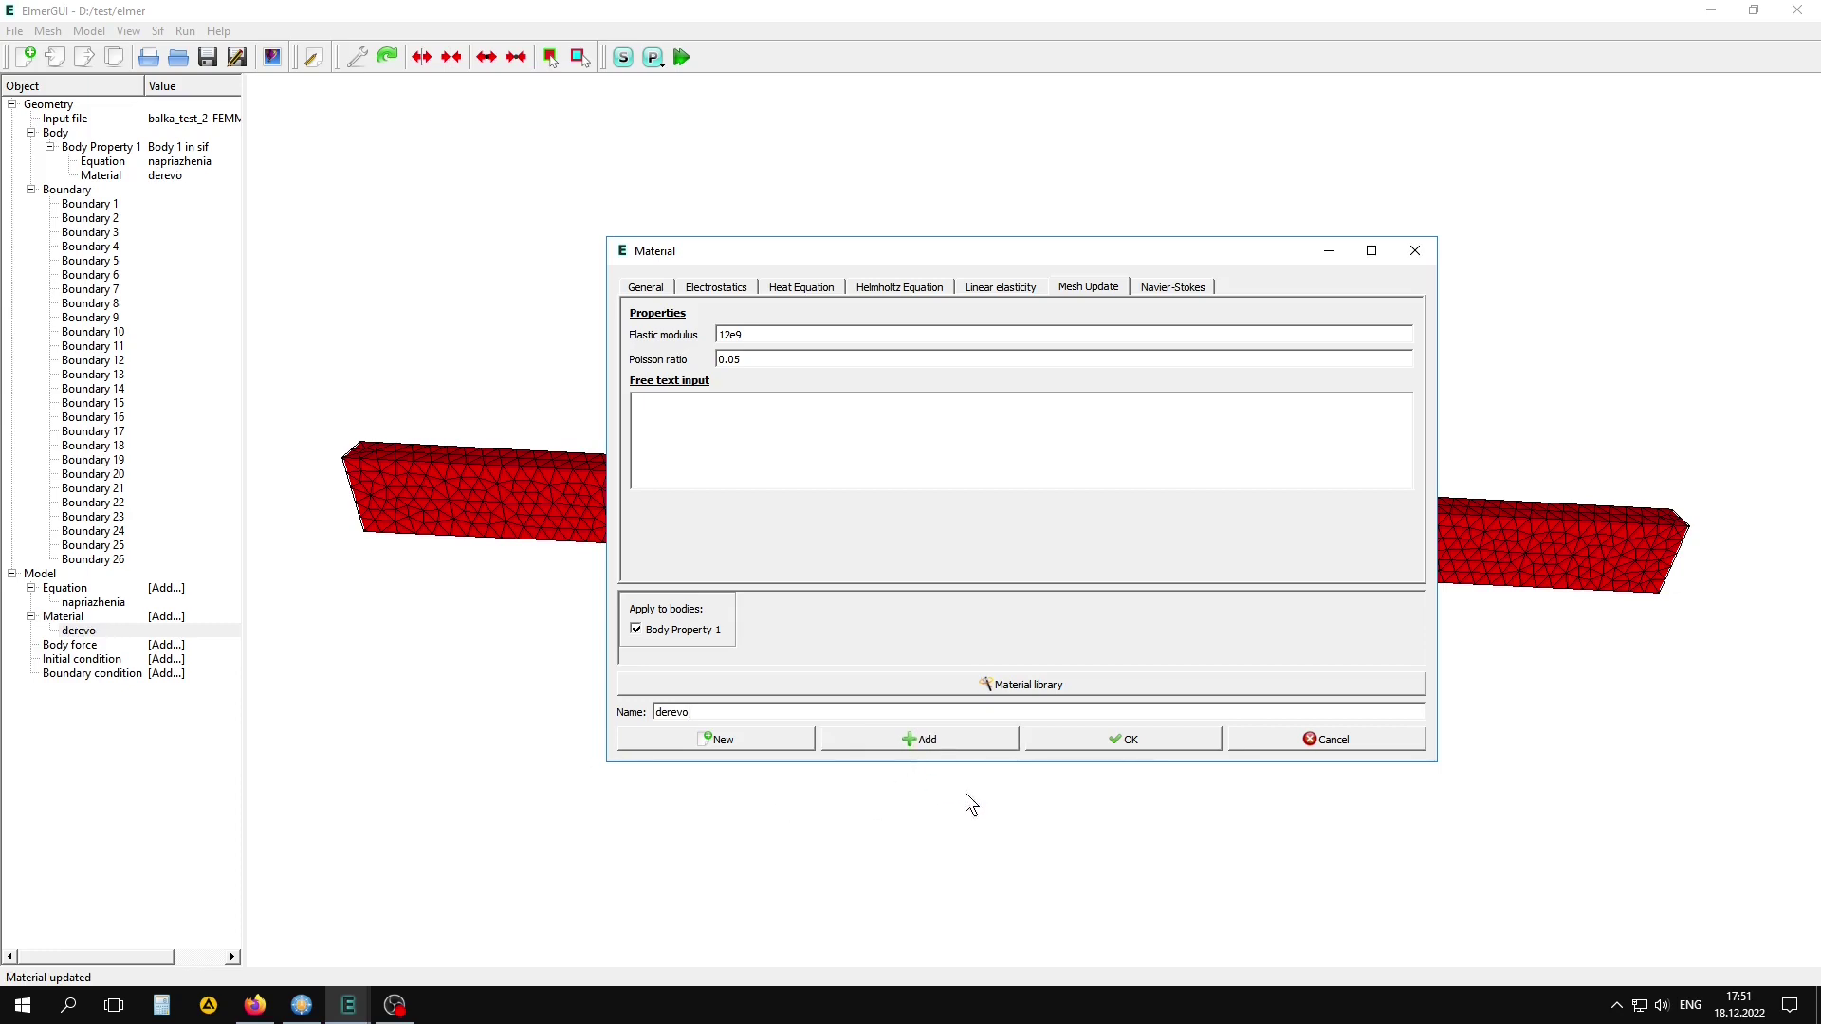
{"action": "left_click", "coordinate": [1134, 744]}
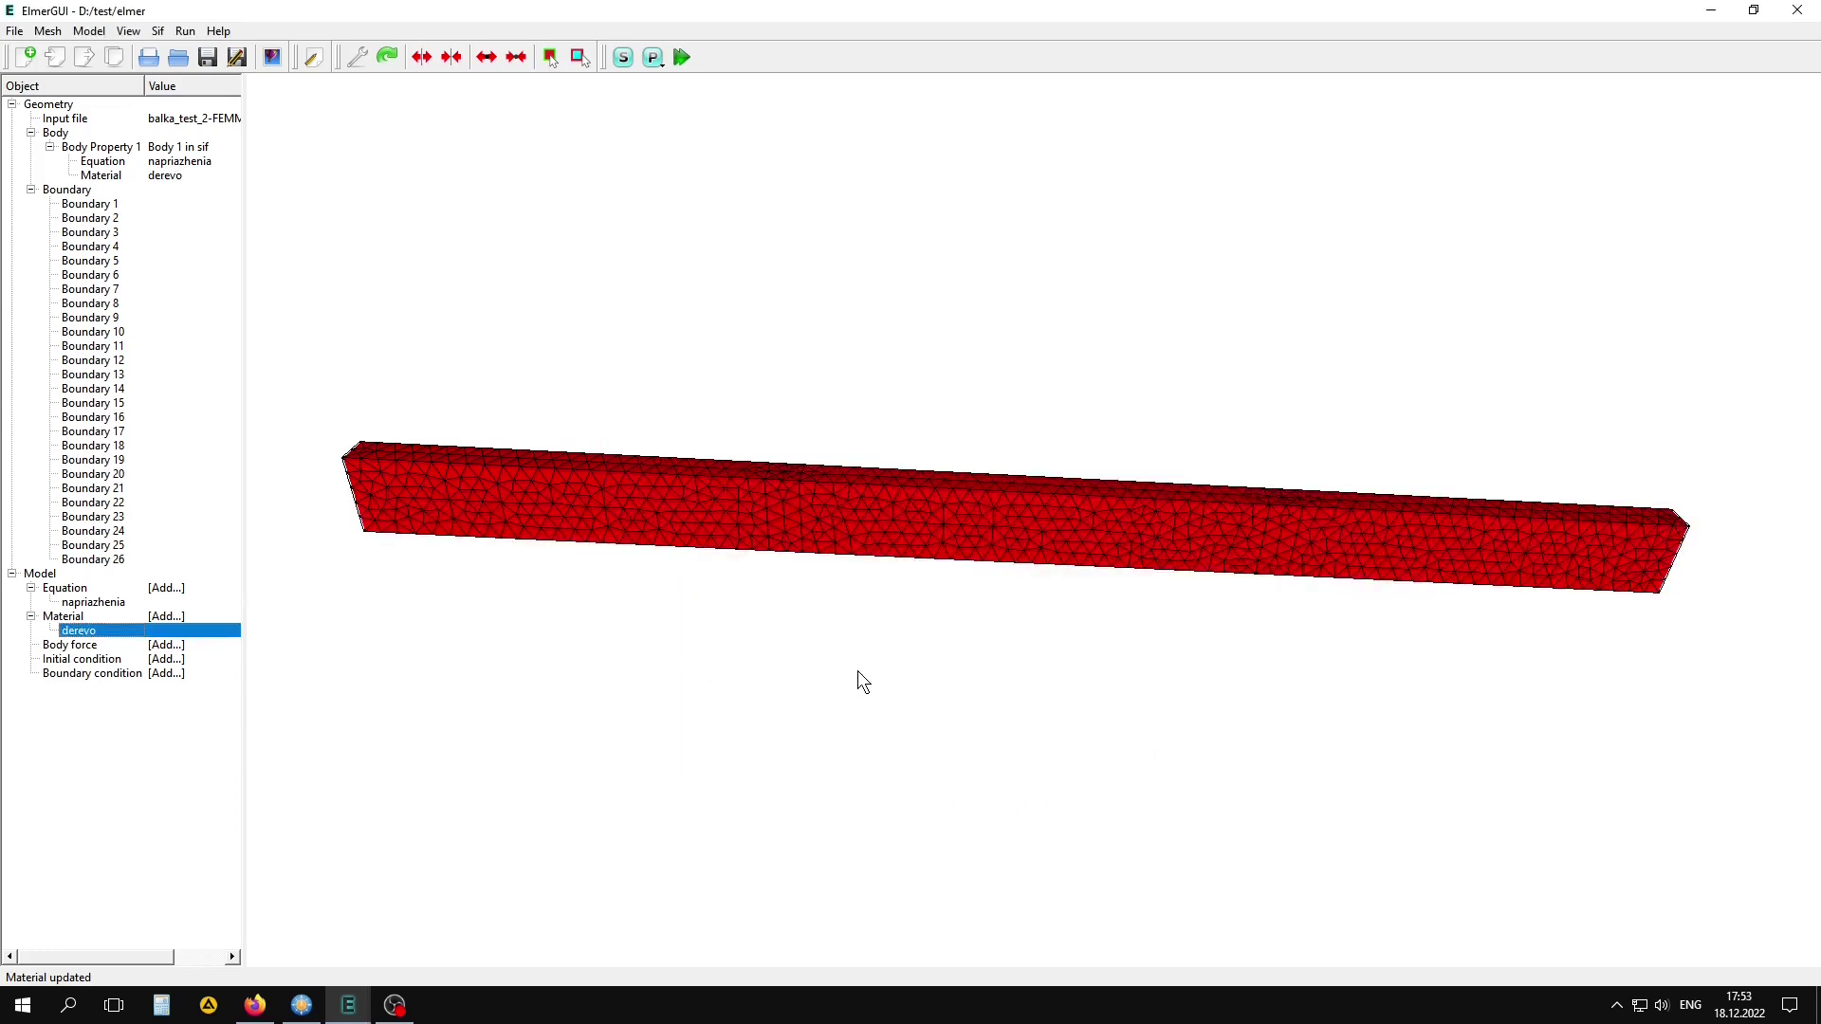
- Add a body force with Linear elasticity Force 3 set to $700*9.81
{"action": "left_click", "coordinate": [89, 30]}
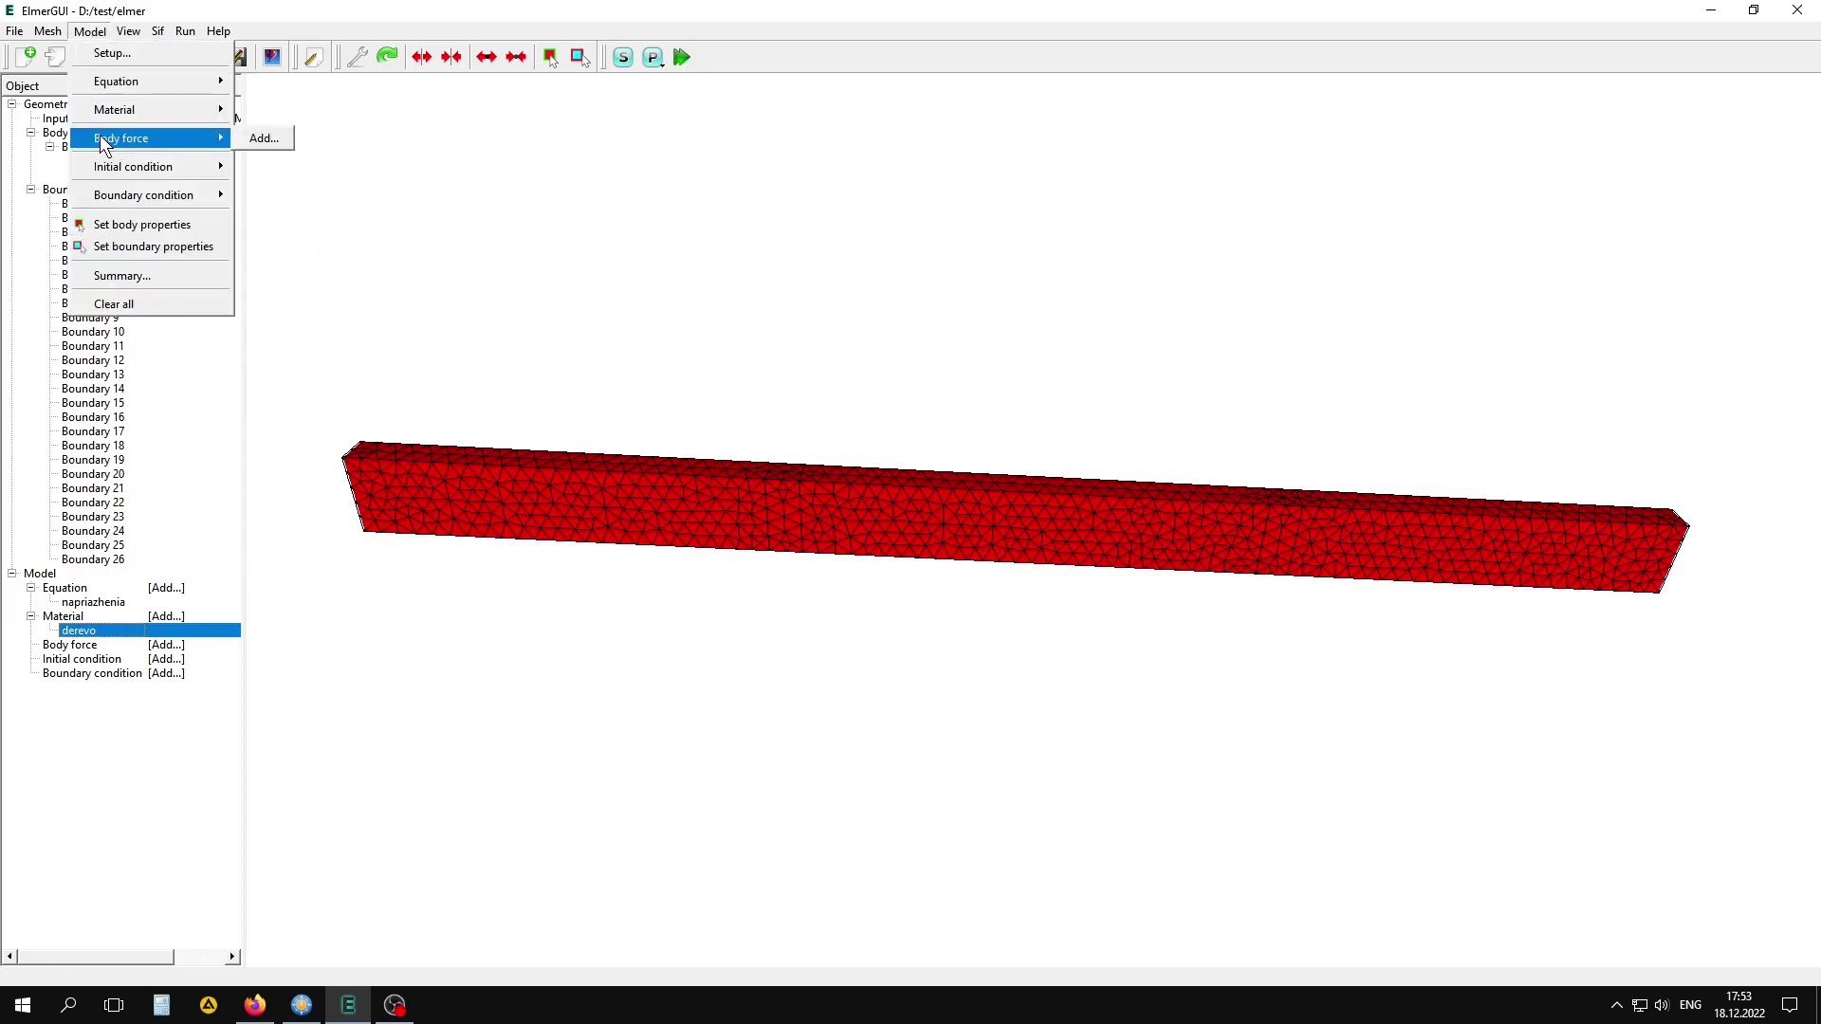
{"action": "left_click", "coordinate": [265, 138]}
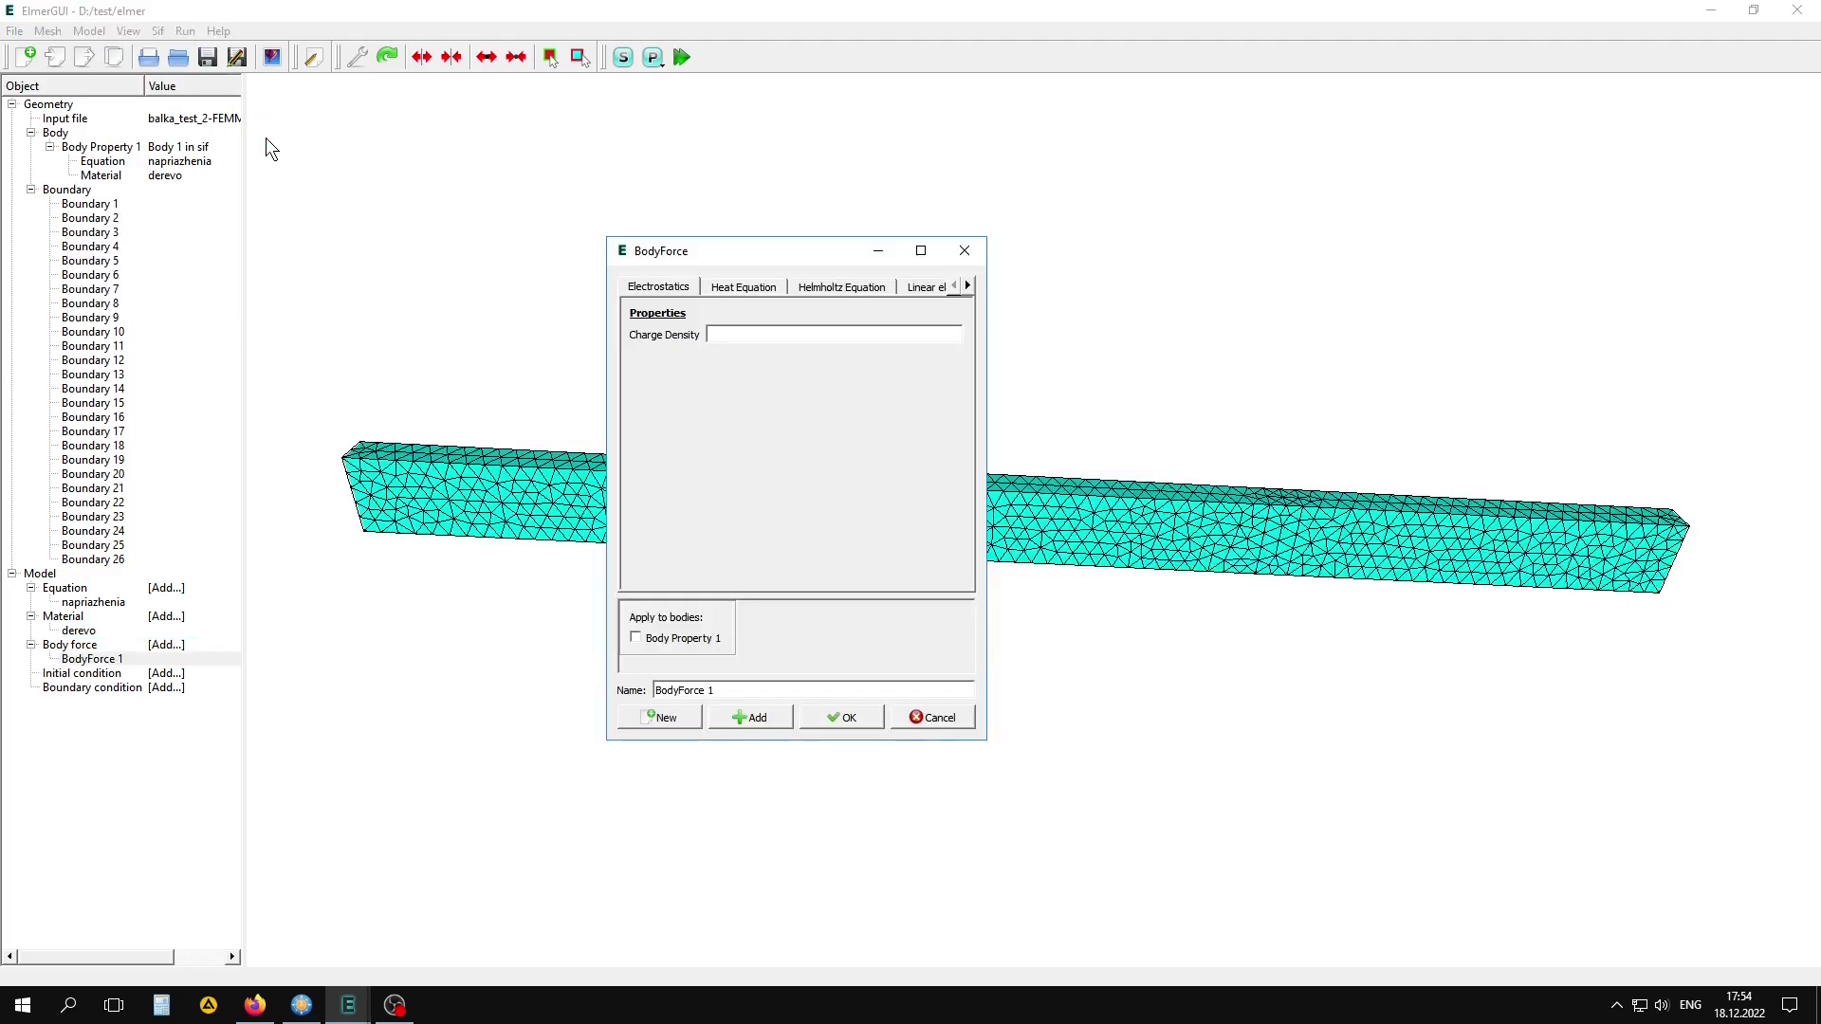
{"action": "left_click_drag", "start_coordinate": [793, 239], "coordinate": [876, 238]}
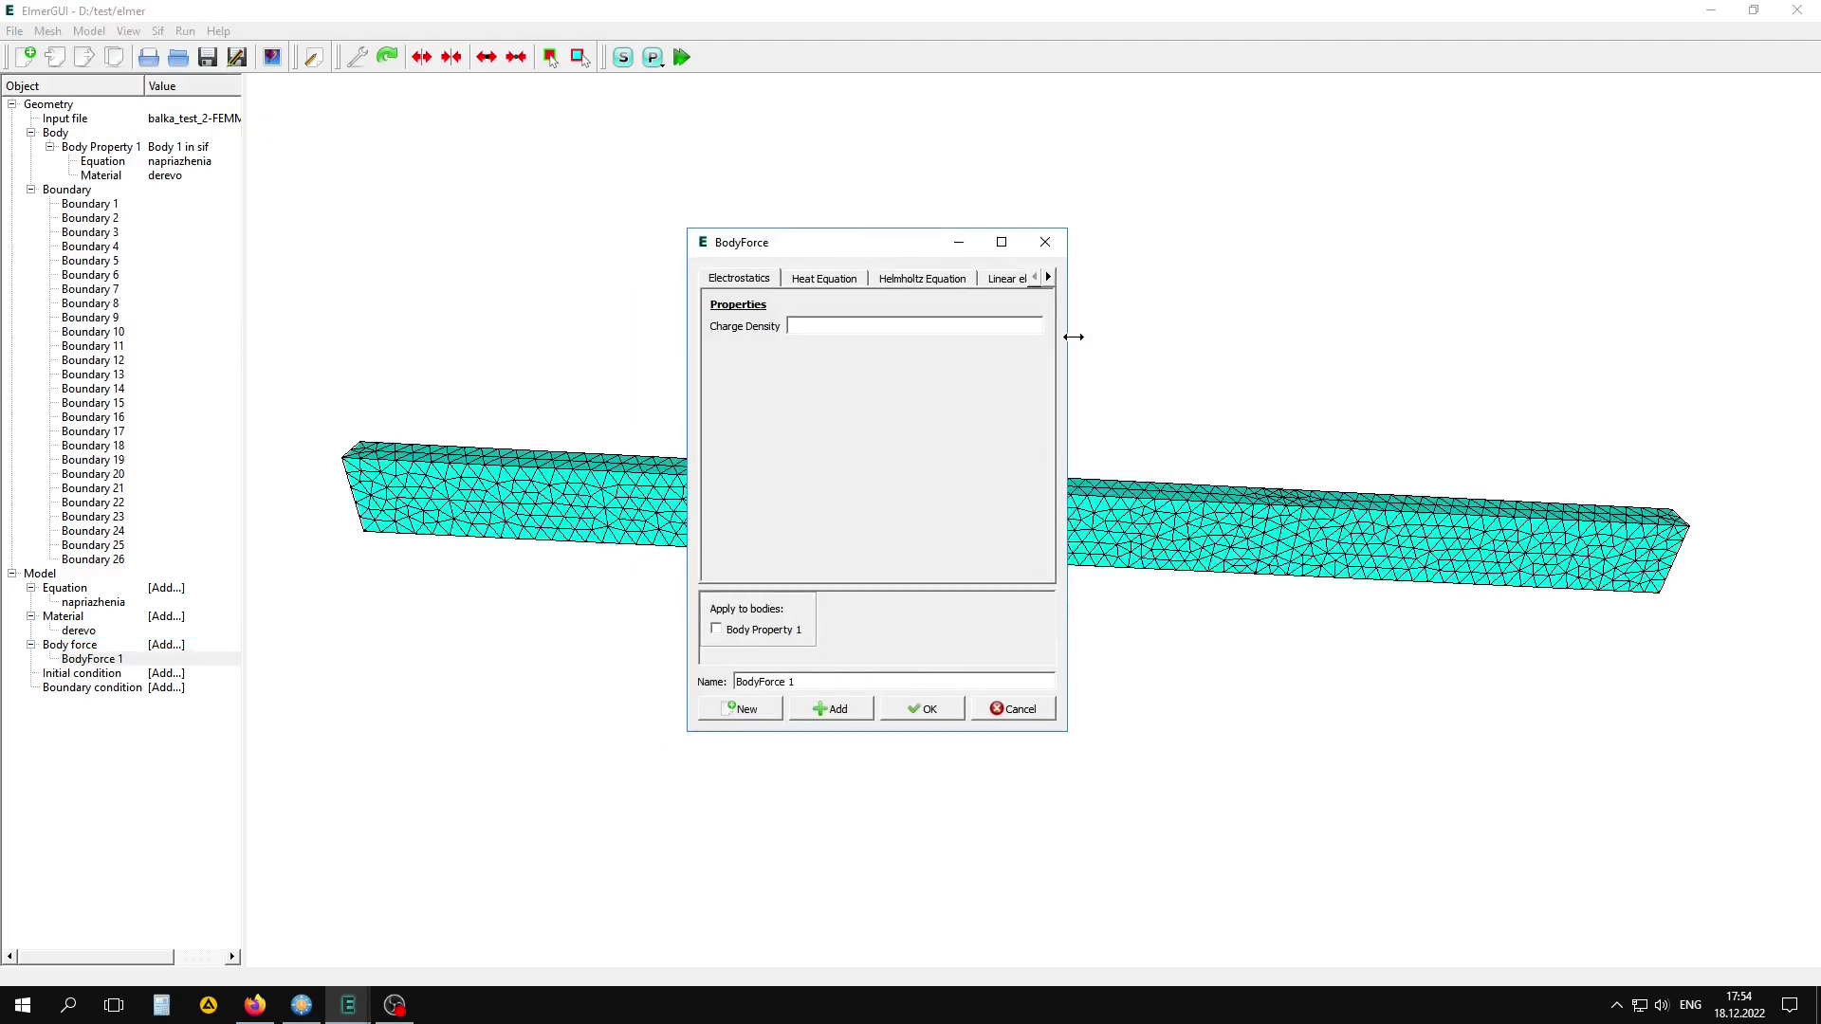
{"action": "left_click_drag", "start_coordinate": [1067, 337], "coordinate": [1481, 337]}
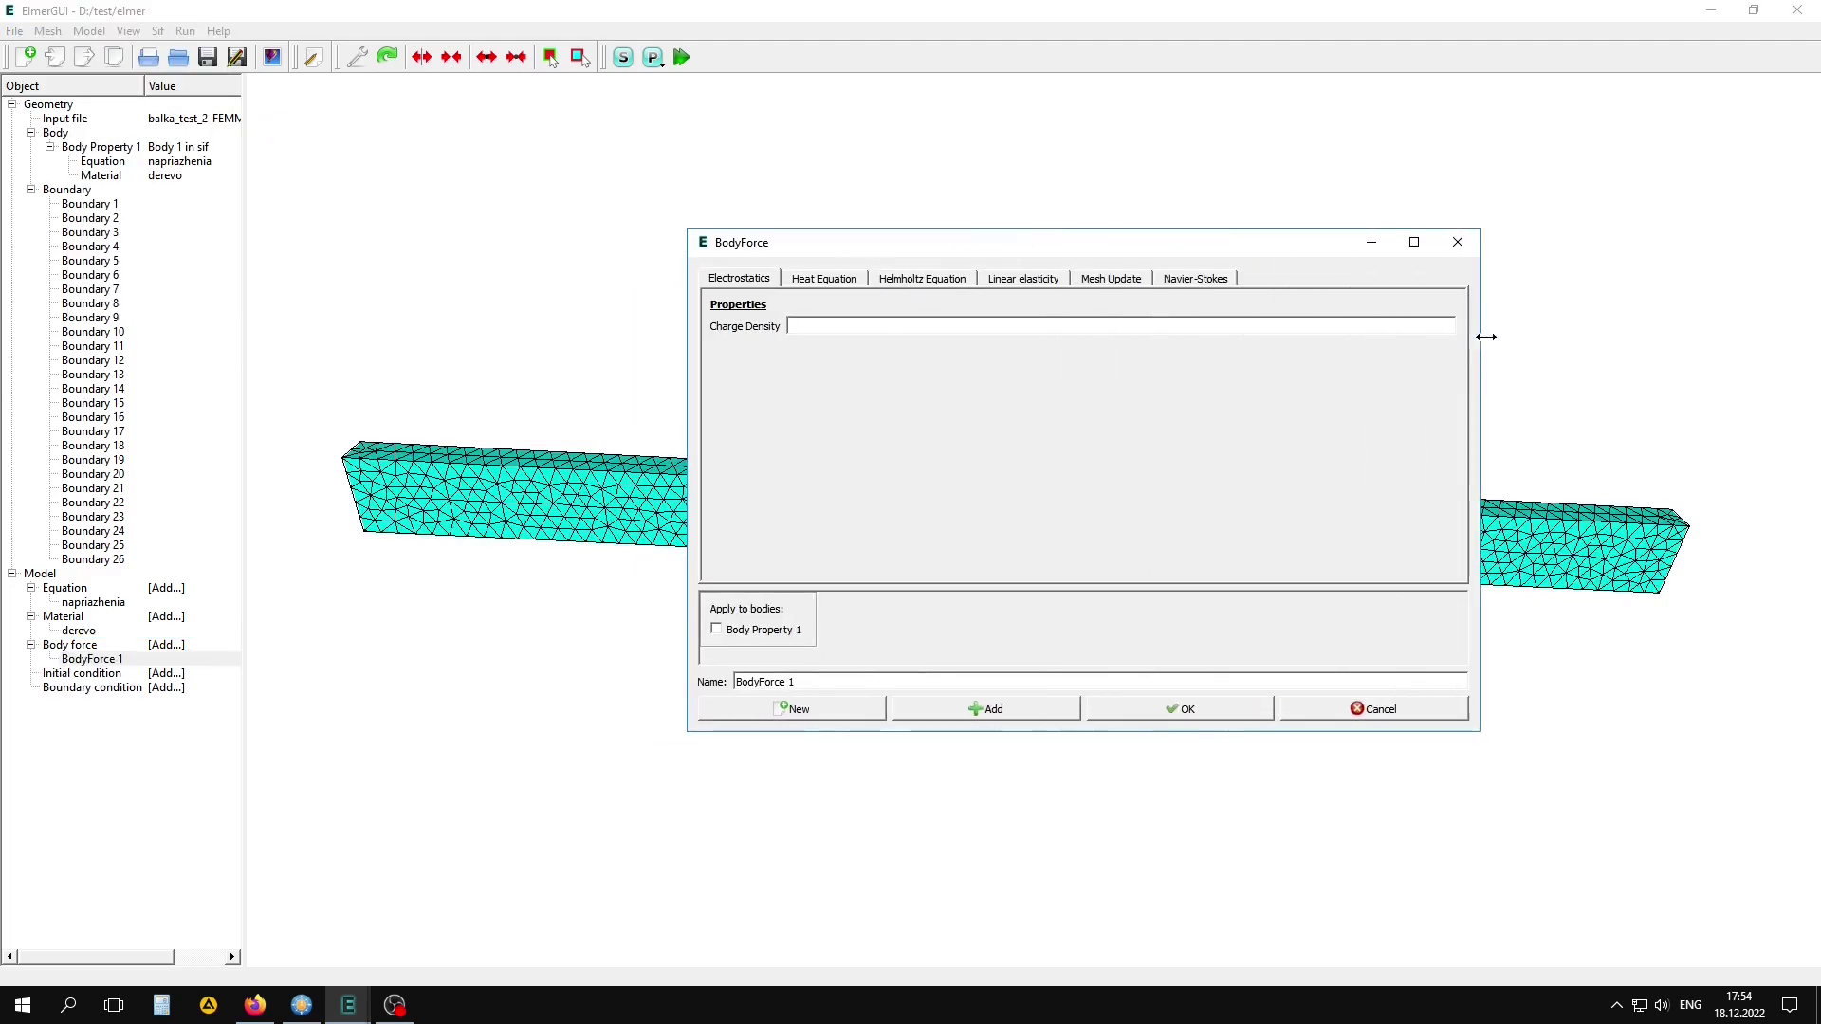
{"action": "left_click", "coordinate": [1026, 279]}
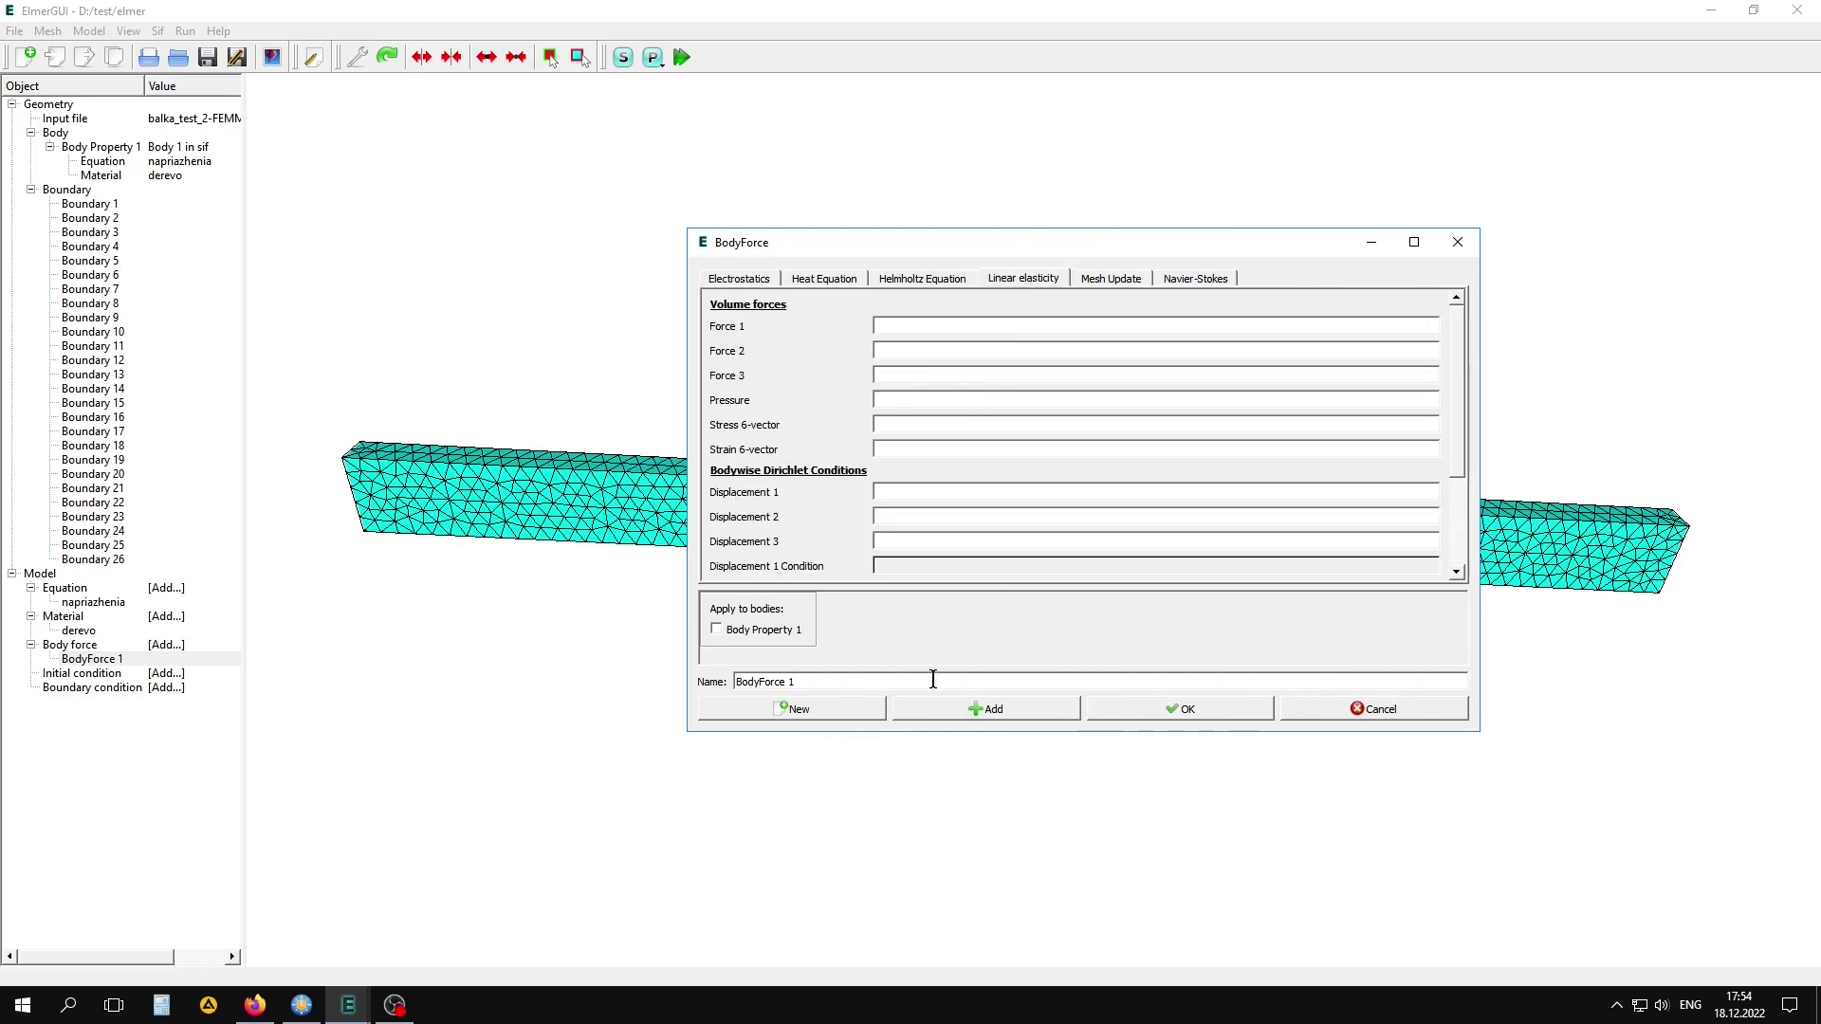
{"action": "left_click_drag", "start_coordinate": [961, 732], "coordinate": [941, 845]}
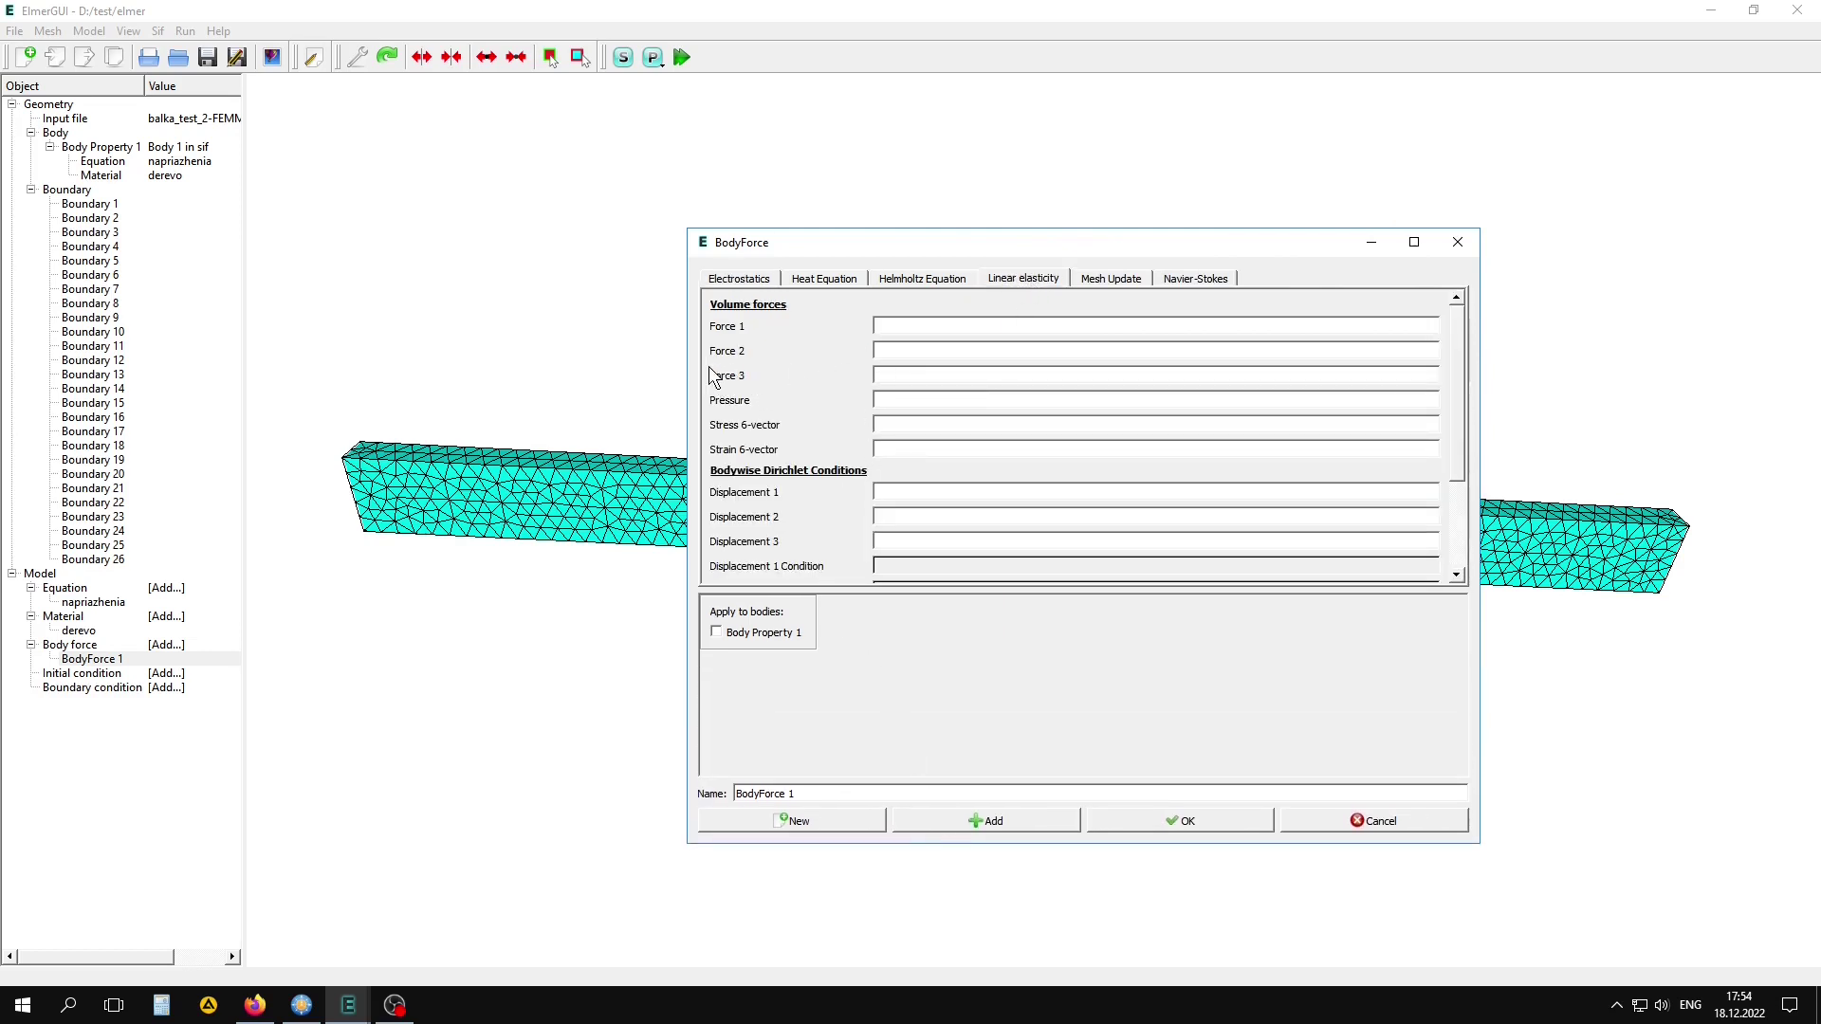
{"action": "left_click", "coordinate": [904, 374]}
{"action": "key", "text": "Return"}
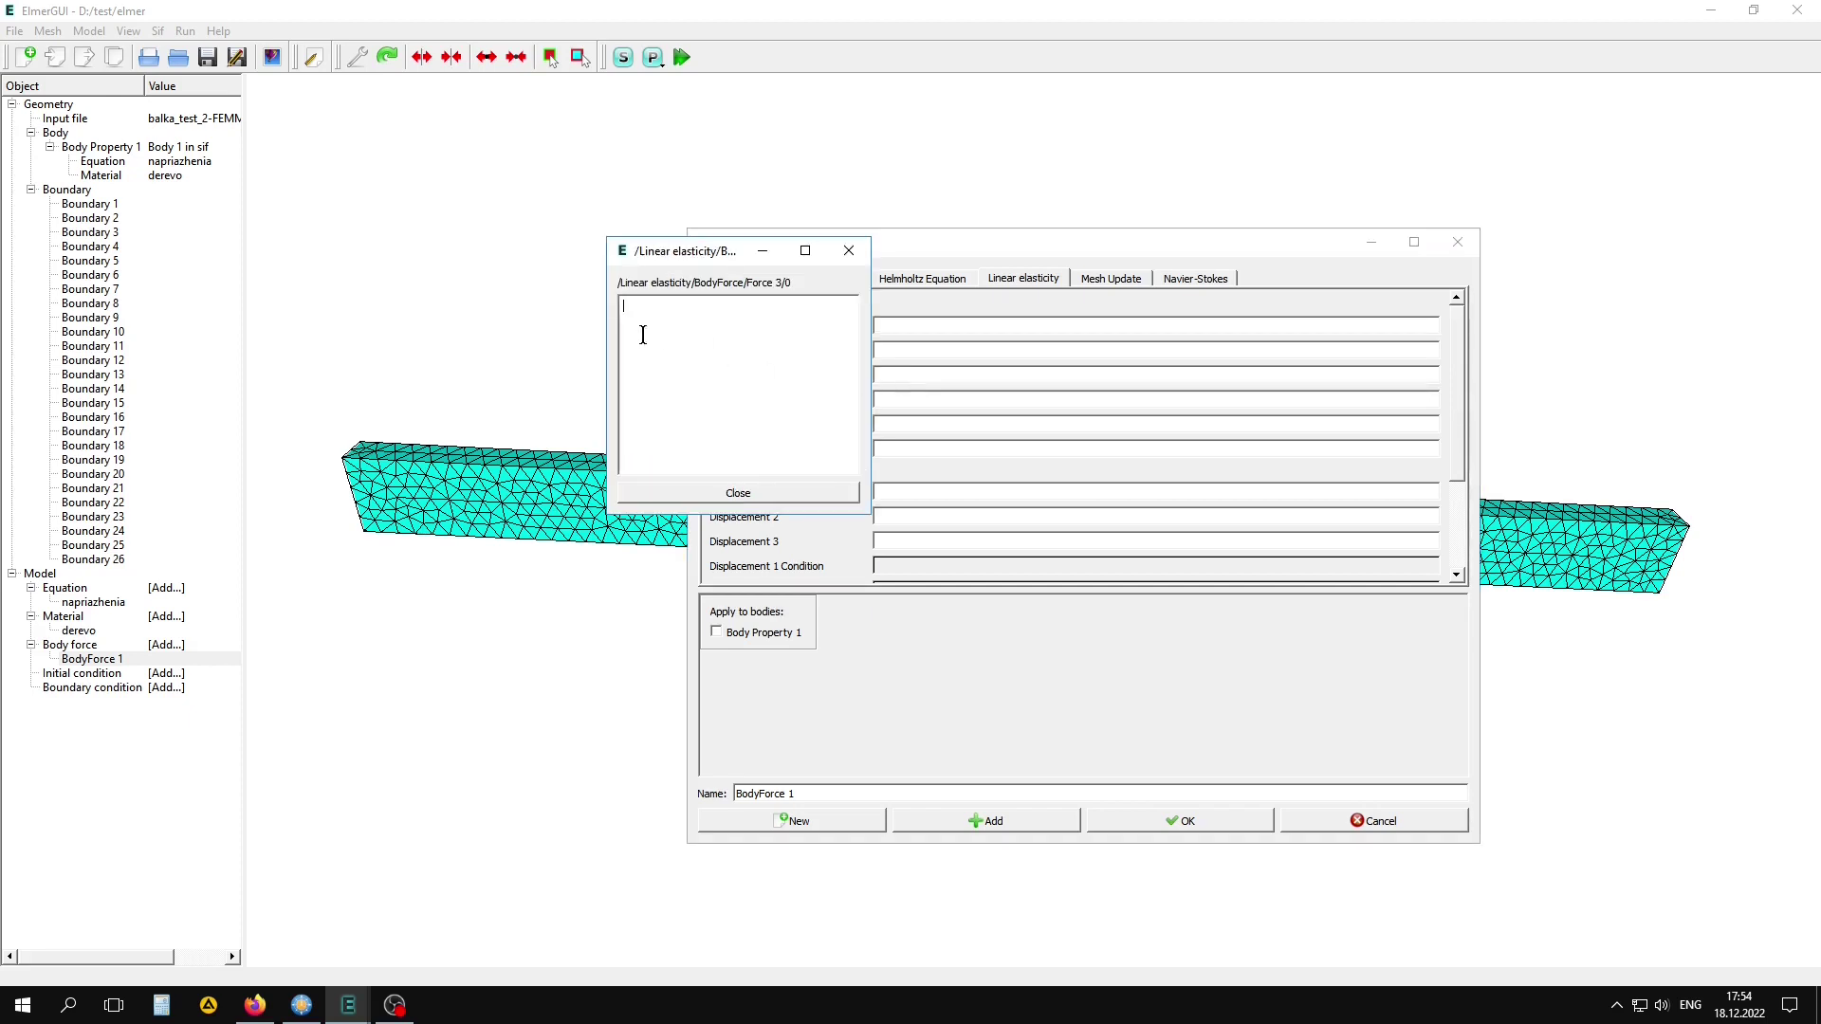
{"action": "type", "text": "$700*9"}
{"action": "type", "text": ".81"}
{"action": "left_click", "coordinate": [736, 491]}
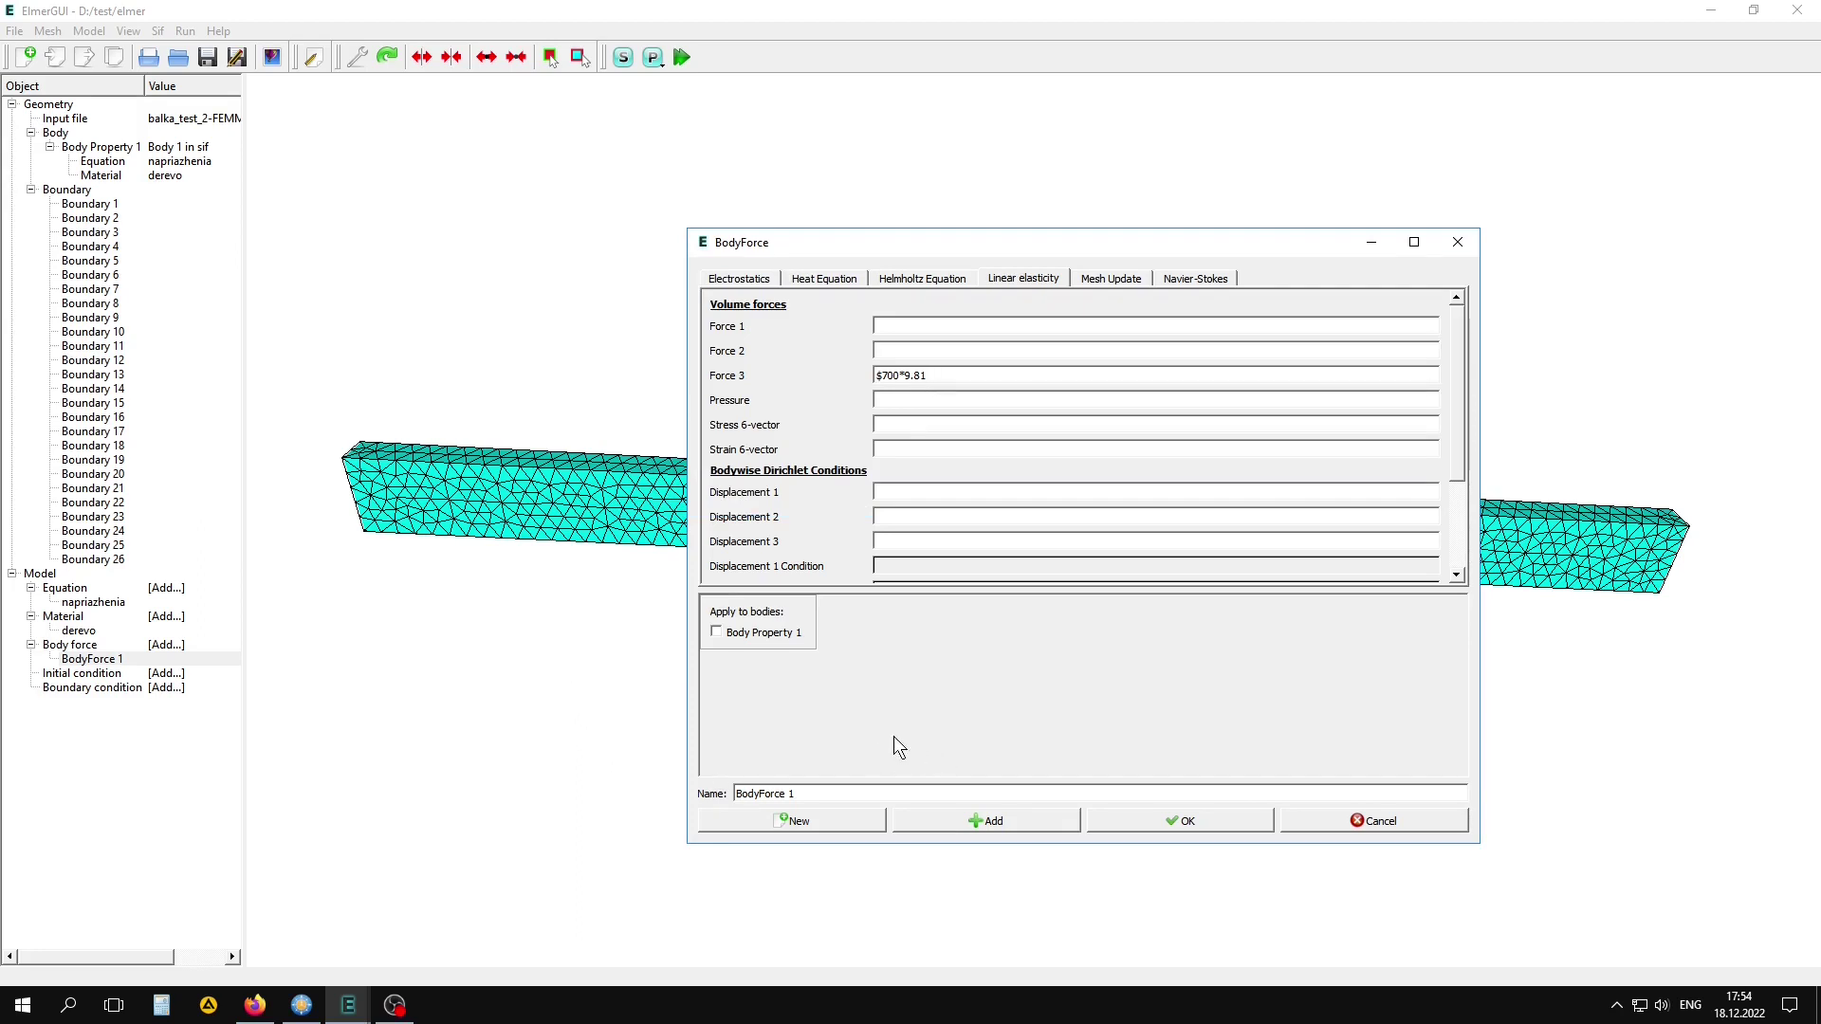
- Assign the body force to Body Property 1 and name it ves
{"action": "left_click", "coordinate": [717, 632]}
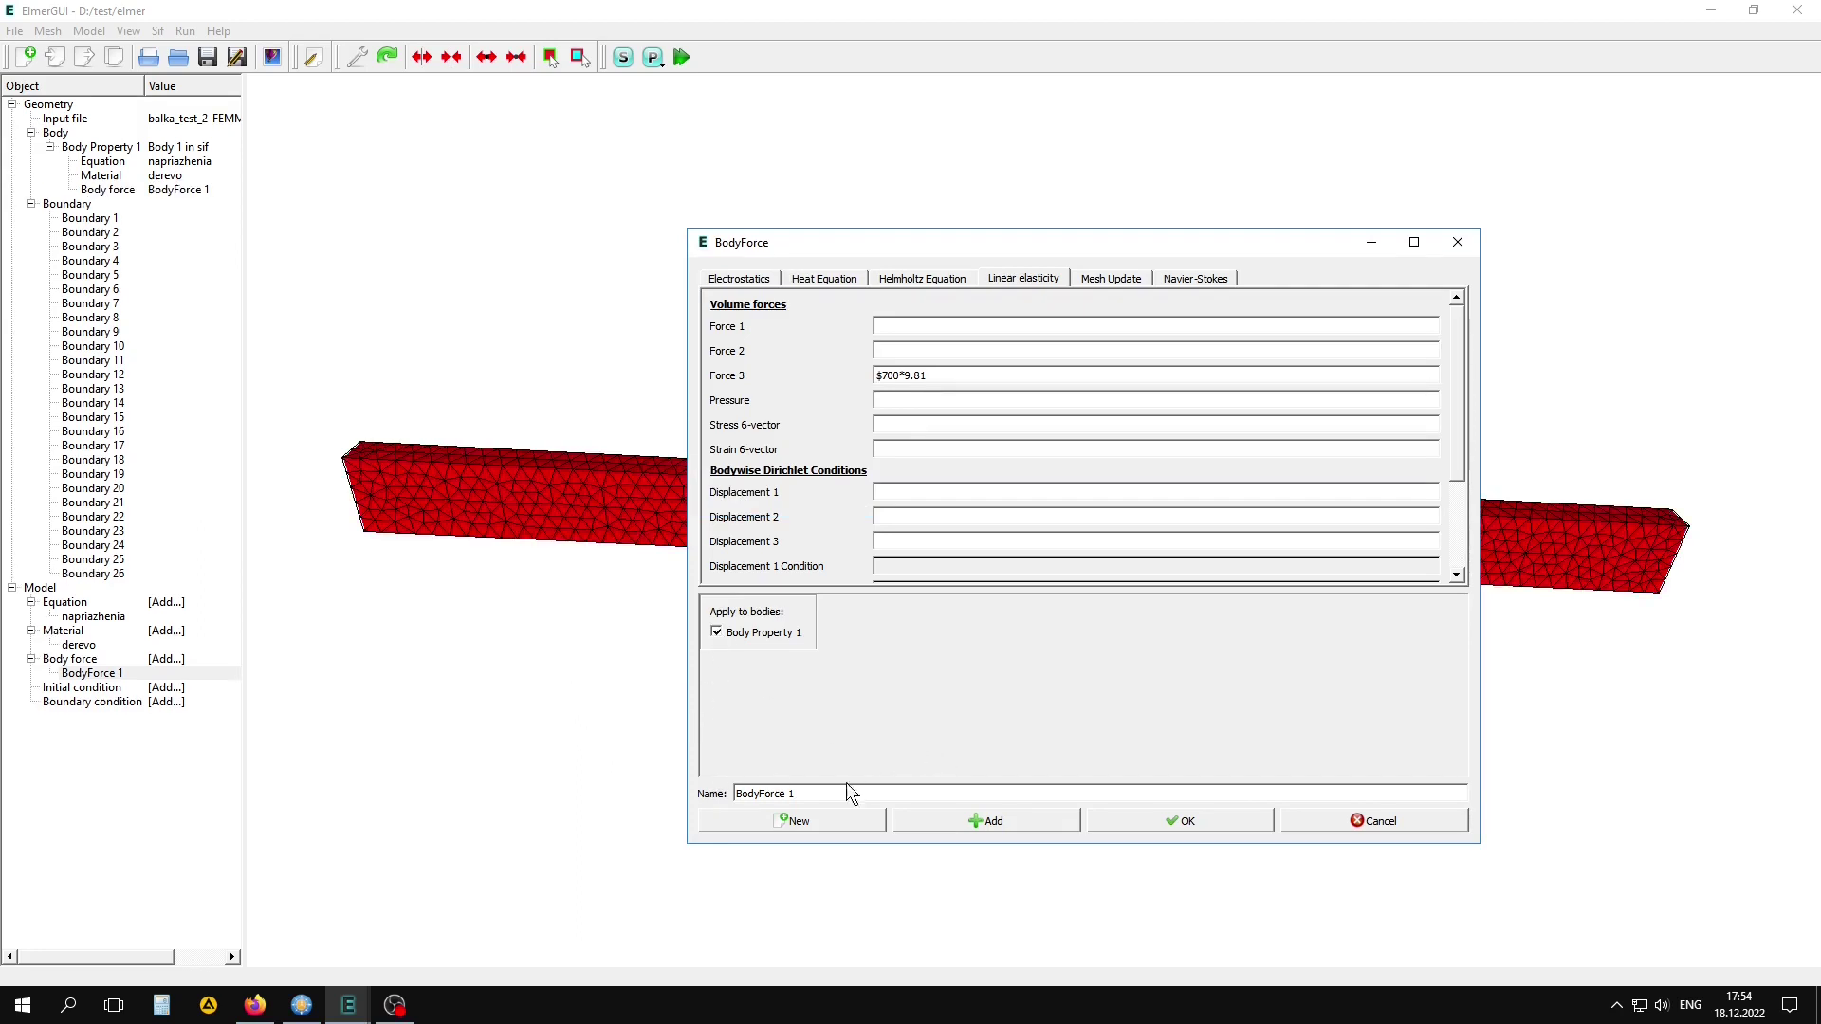
{"action": "triple_click", "coordinate": [876, 797]}
{"action": "type", "text": "ves"}
{"action": "left_click", "coordinate": [1012, 821]}
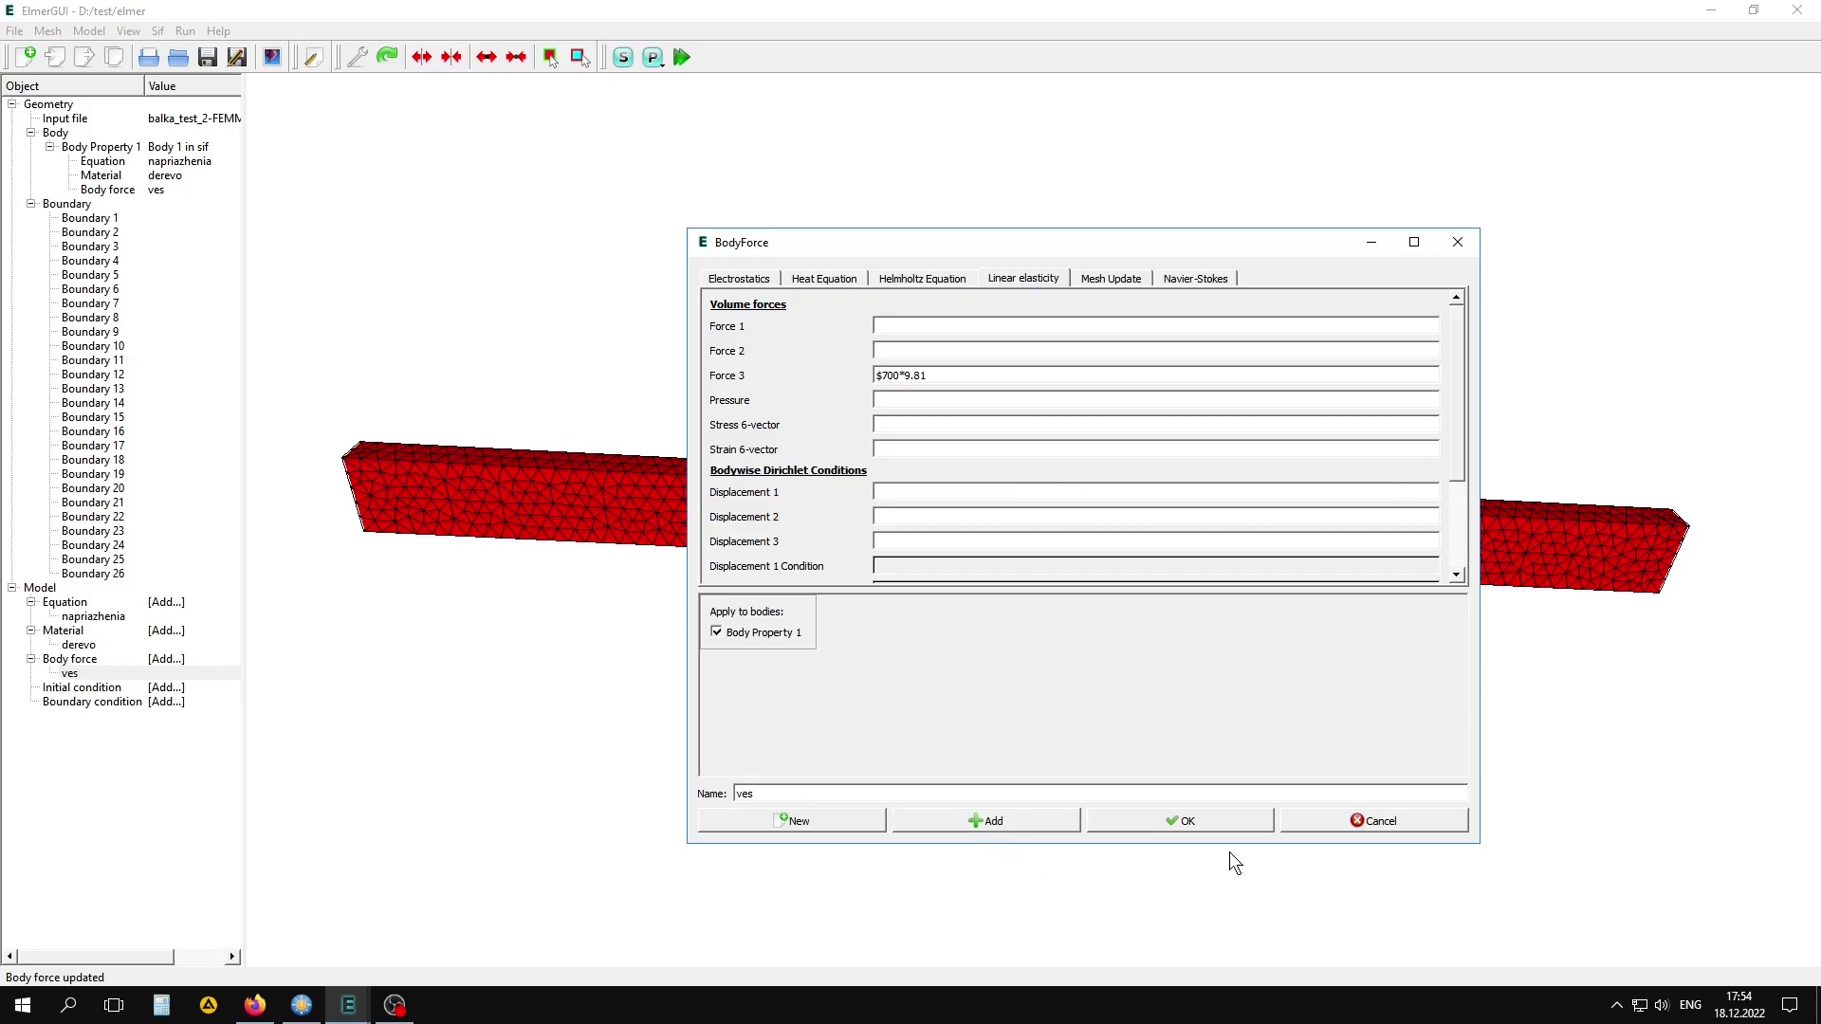
{"action": "left_click", "coordinate": [1186, 821]}
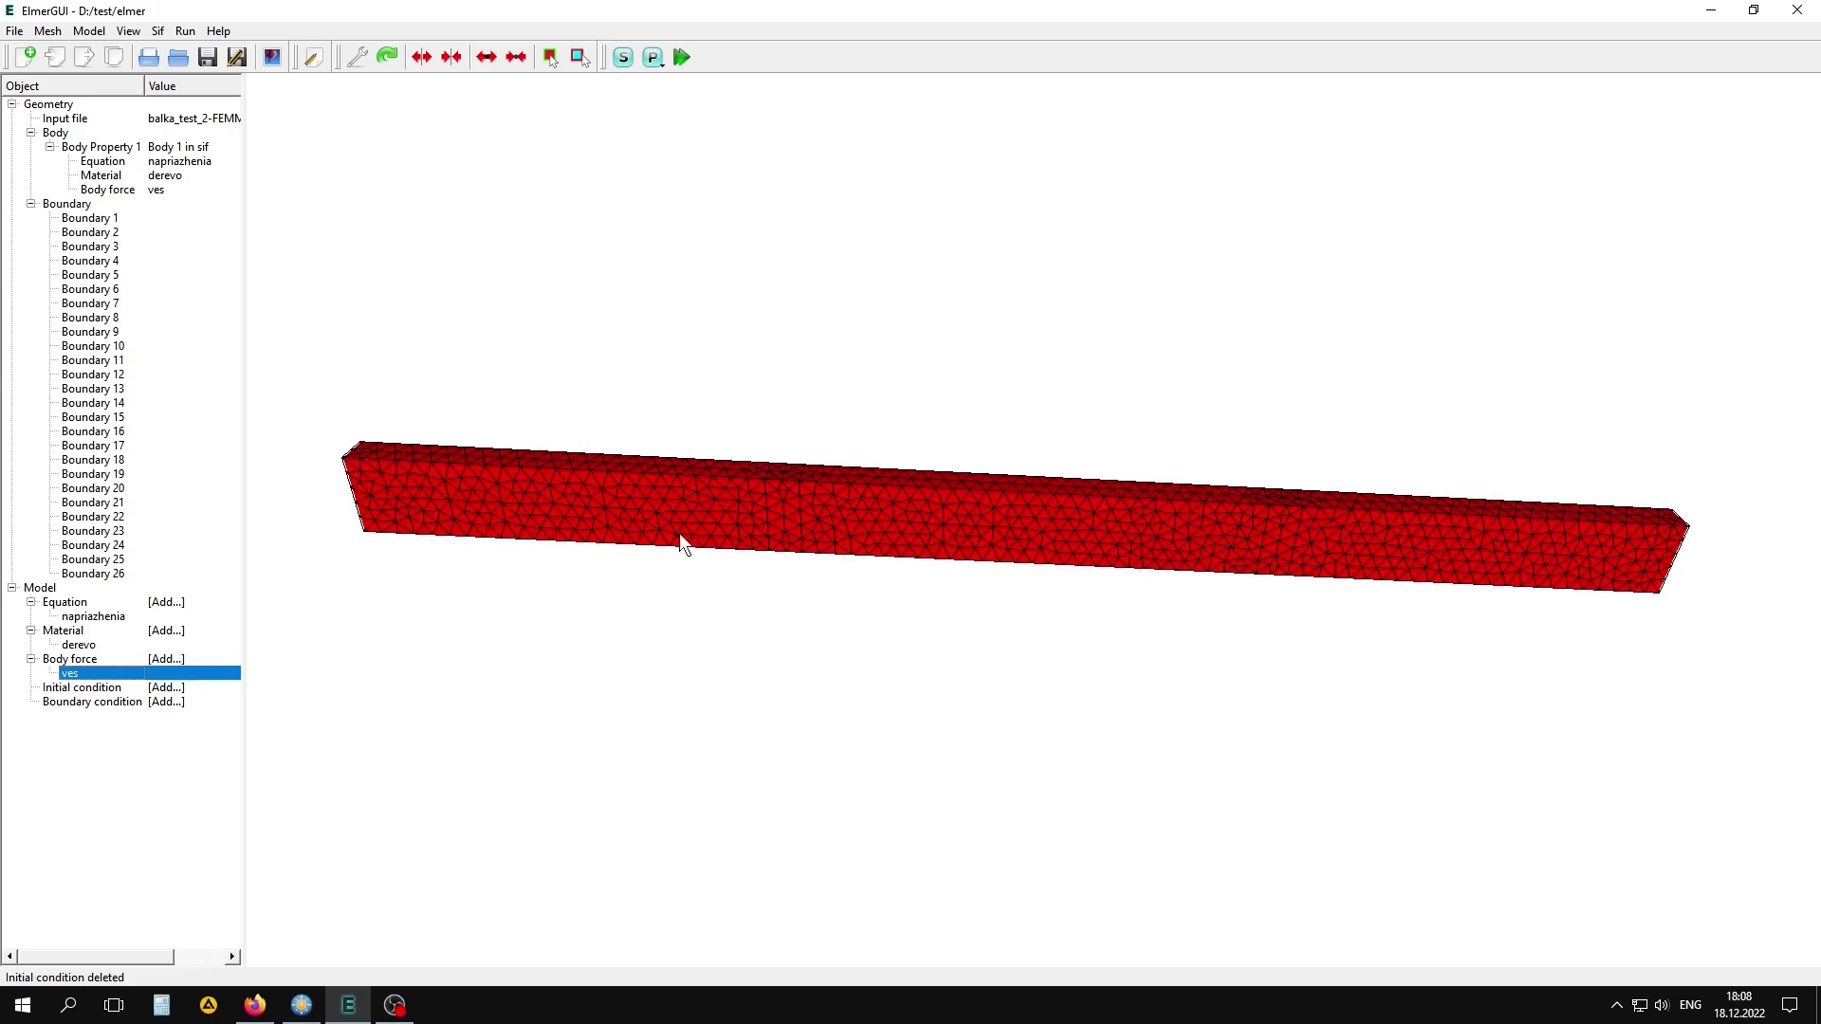
- Create a new boundary condition with Linear elasticity traction Force 3 set to $6000/0.1^2
{"action": "left_click", "coordinate": [85, 32]}
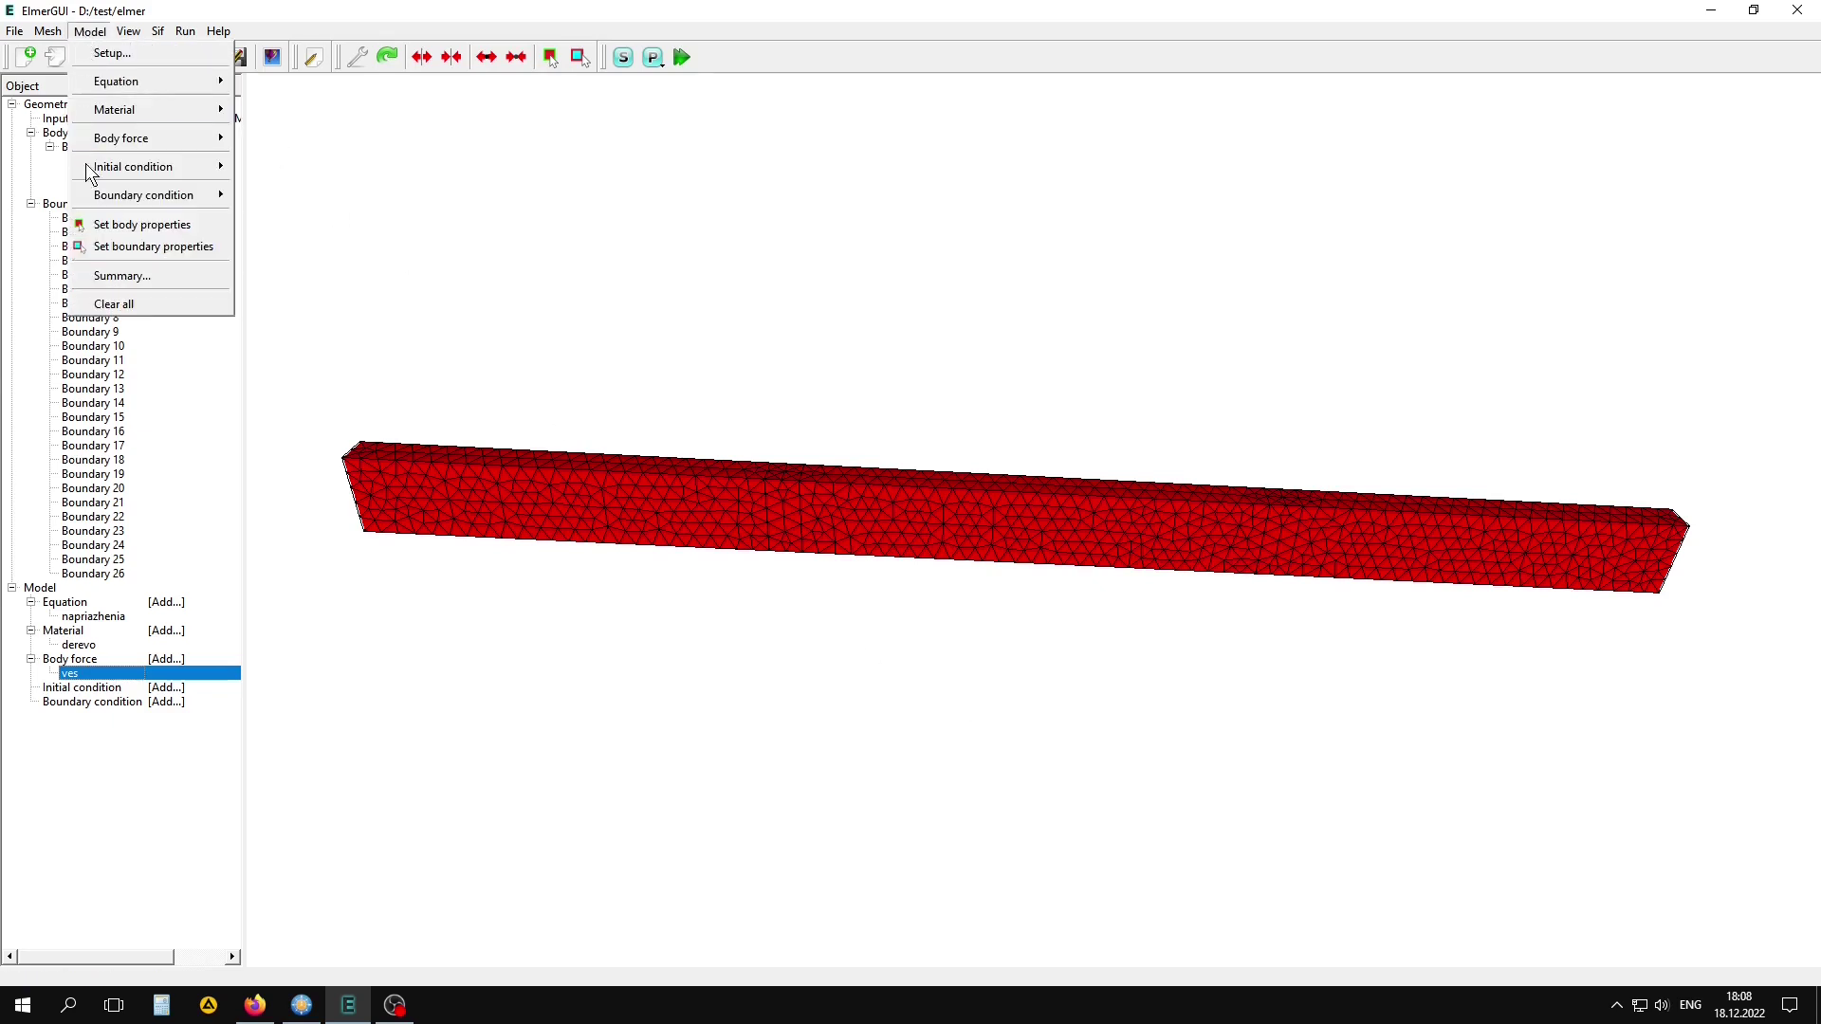
{"action": "mouse_move", "coordinate": [144, 195]}
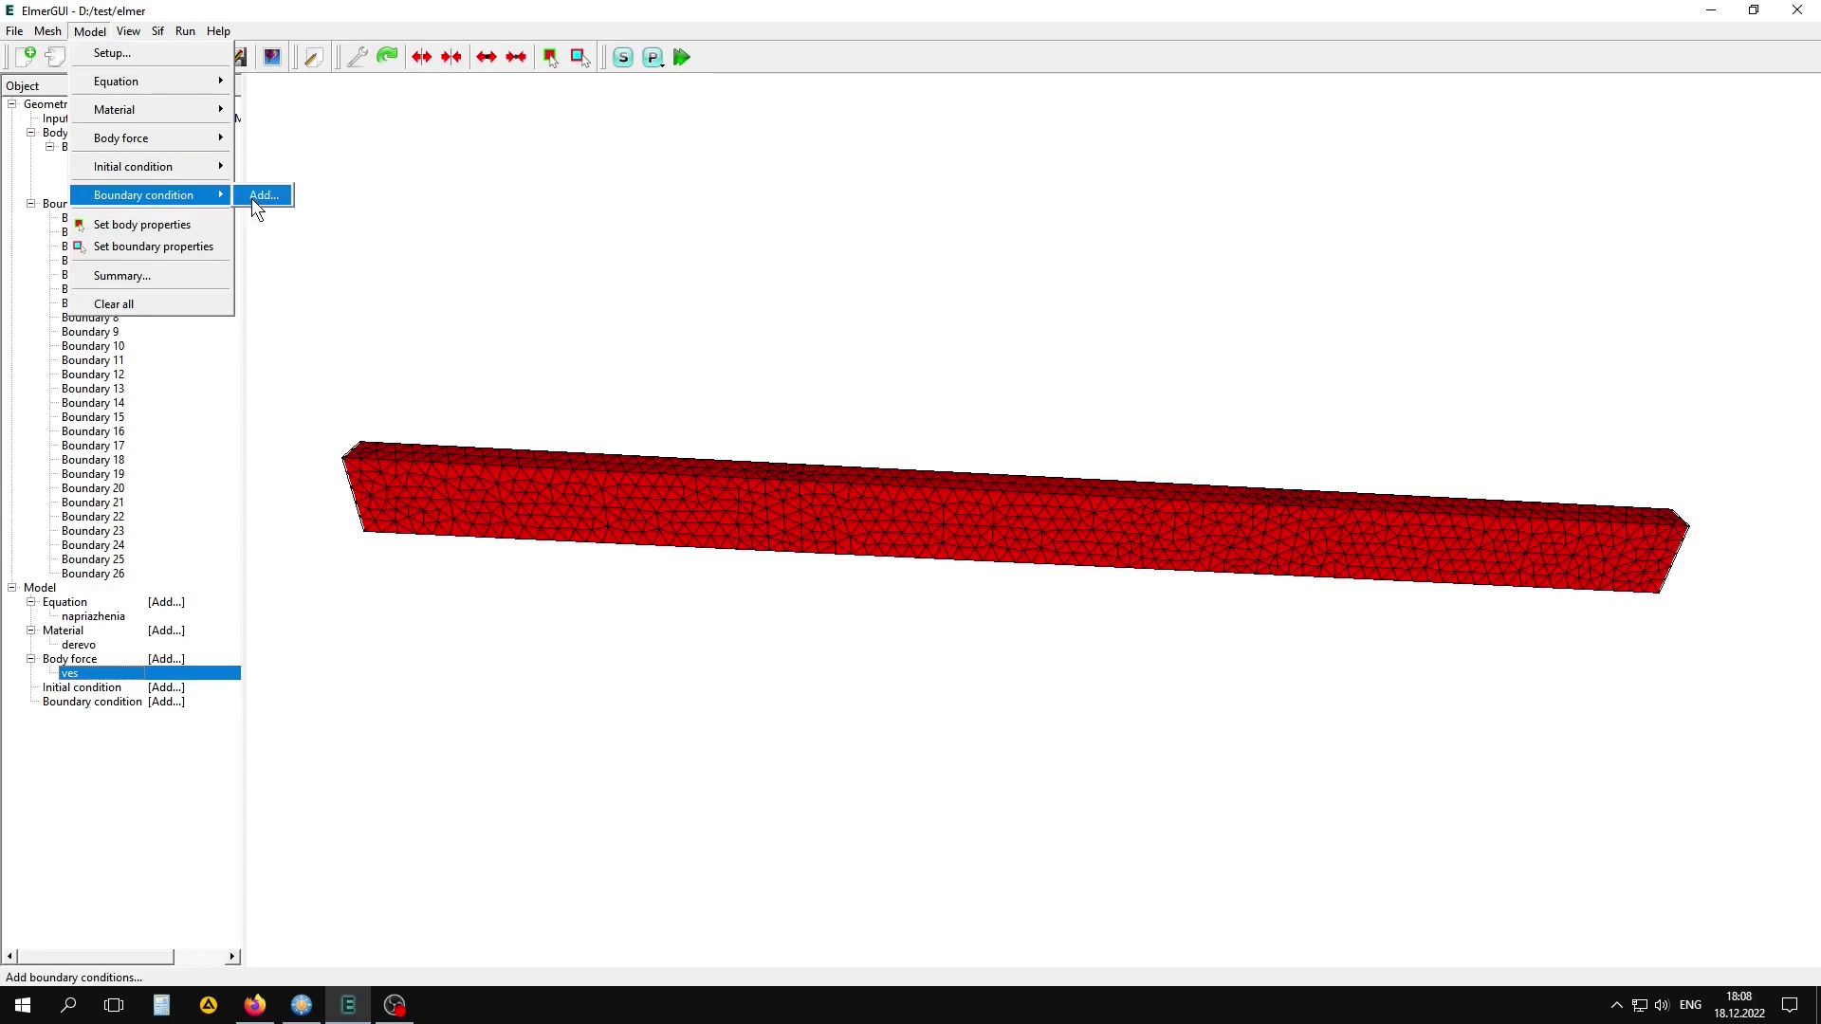
{"action": "left_click", "coordinate": [260, 195]}
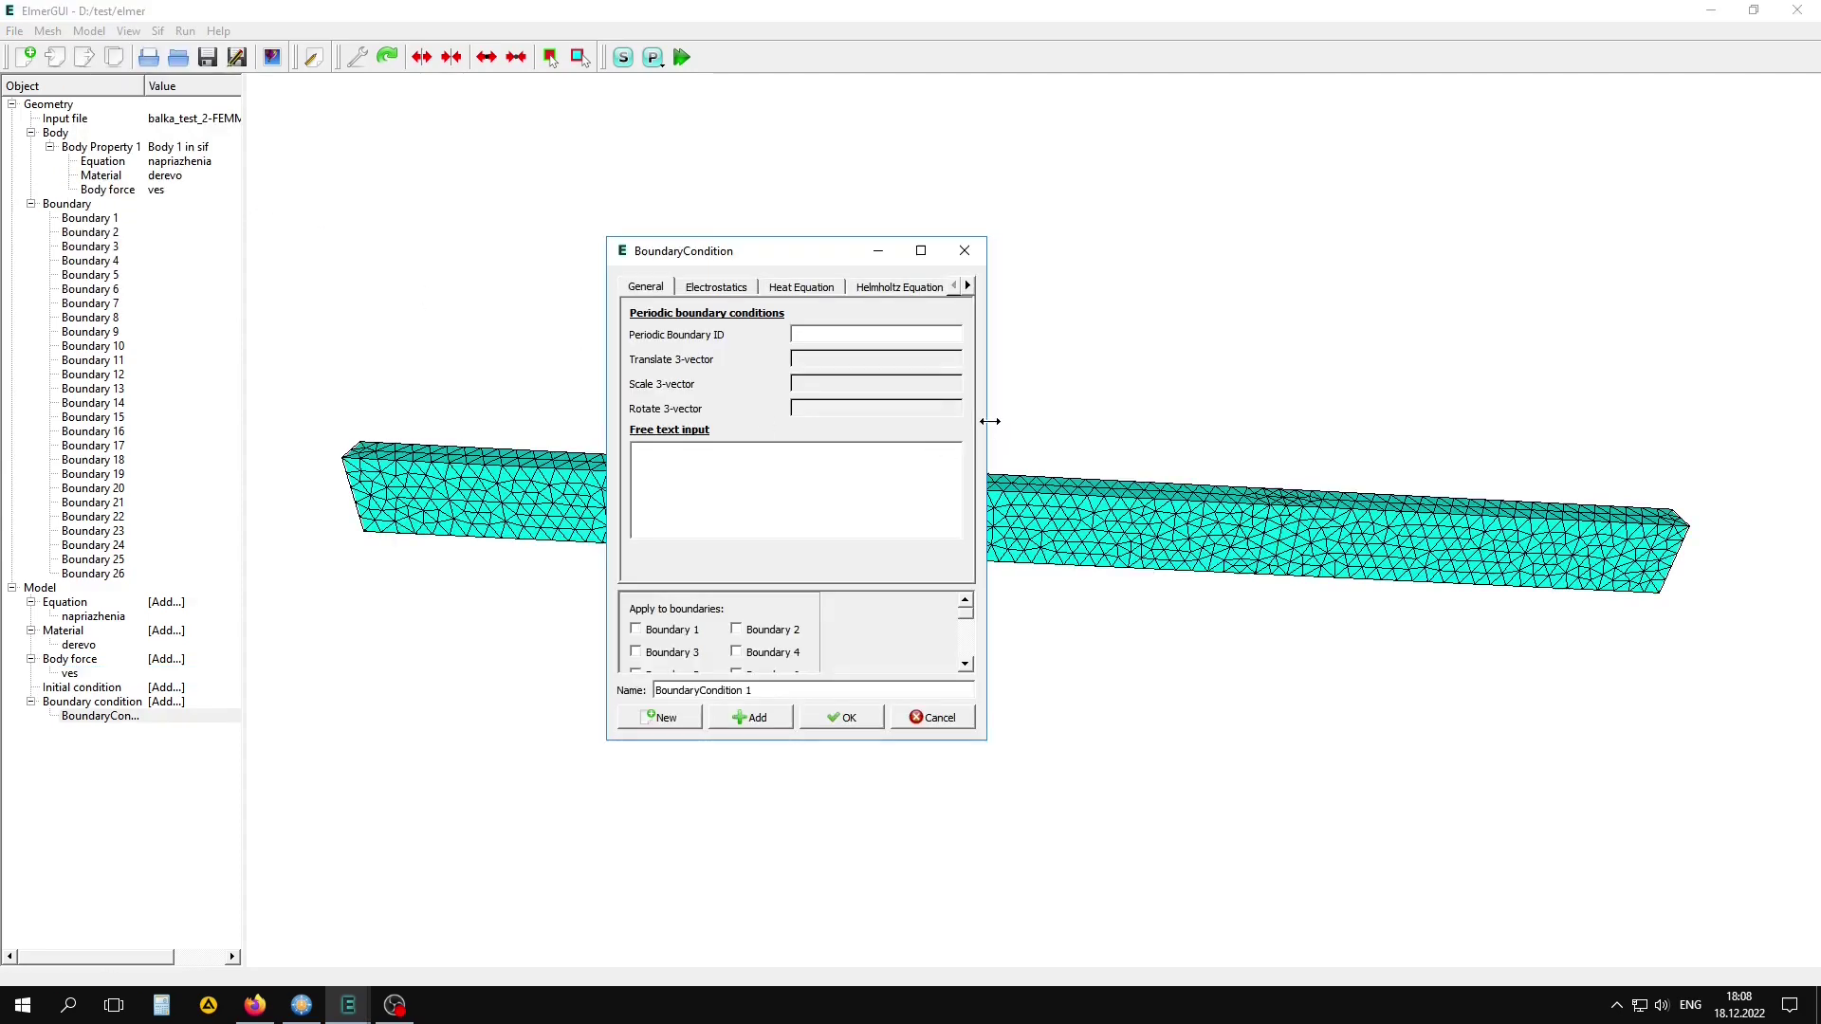
{"action": "left_click_drag", "start_coordinate": [992, 427], "coordinate": [1447, 422]}
{"action": "left_click_drag", "start_coordinate": [1037, 229], "coordinate": [980, 243]}
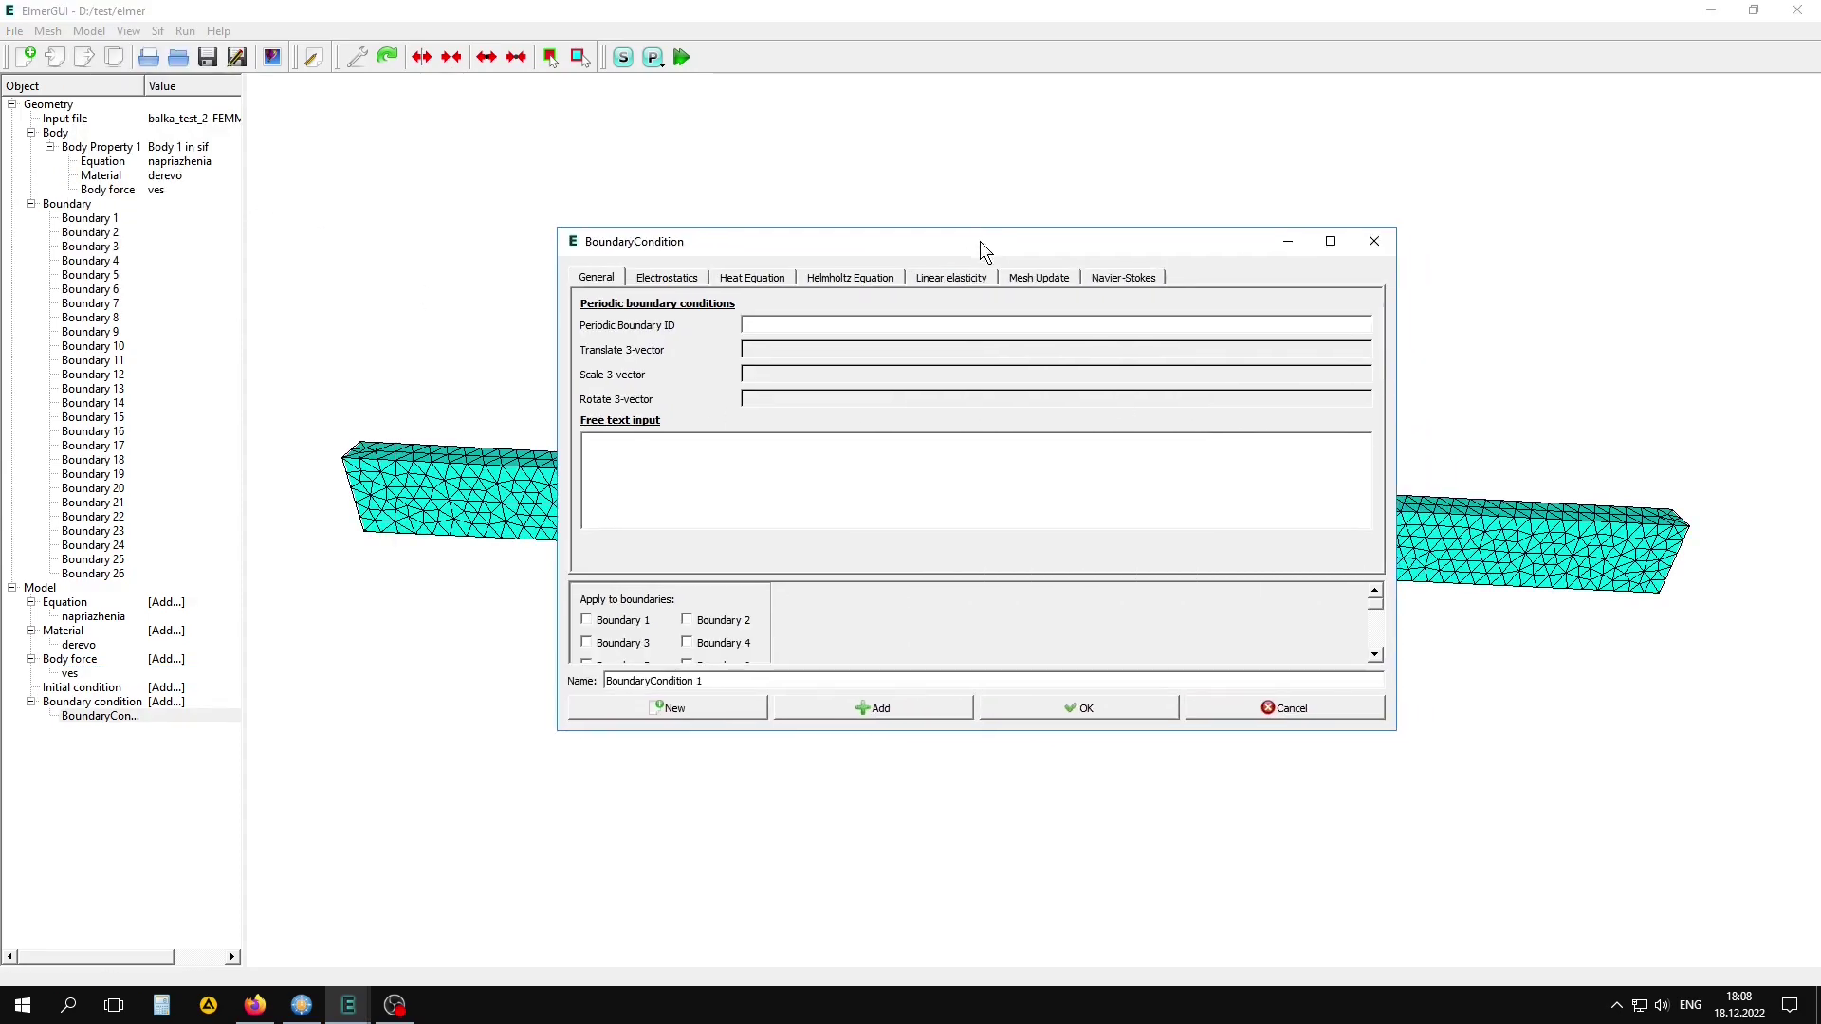
{"action": "left_click", "coordinate": [934, 277]}
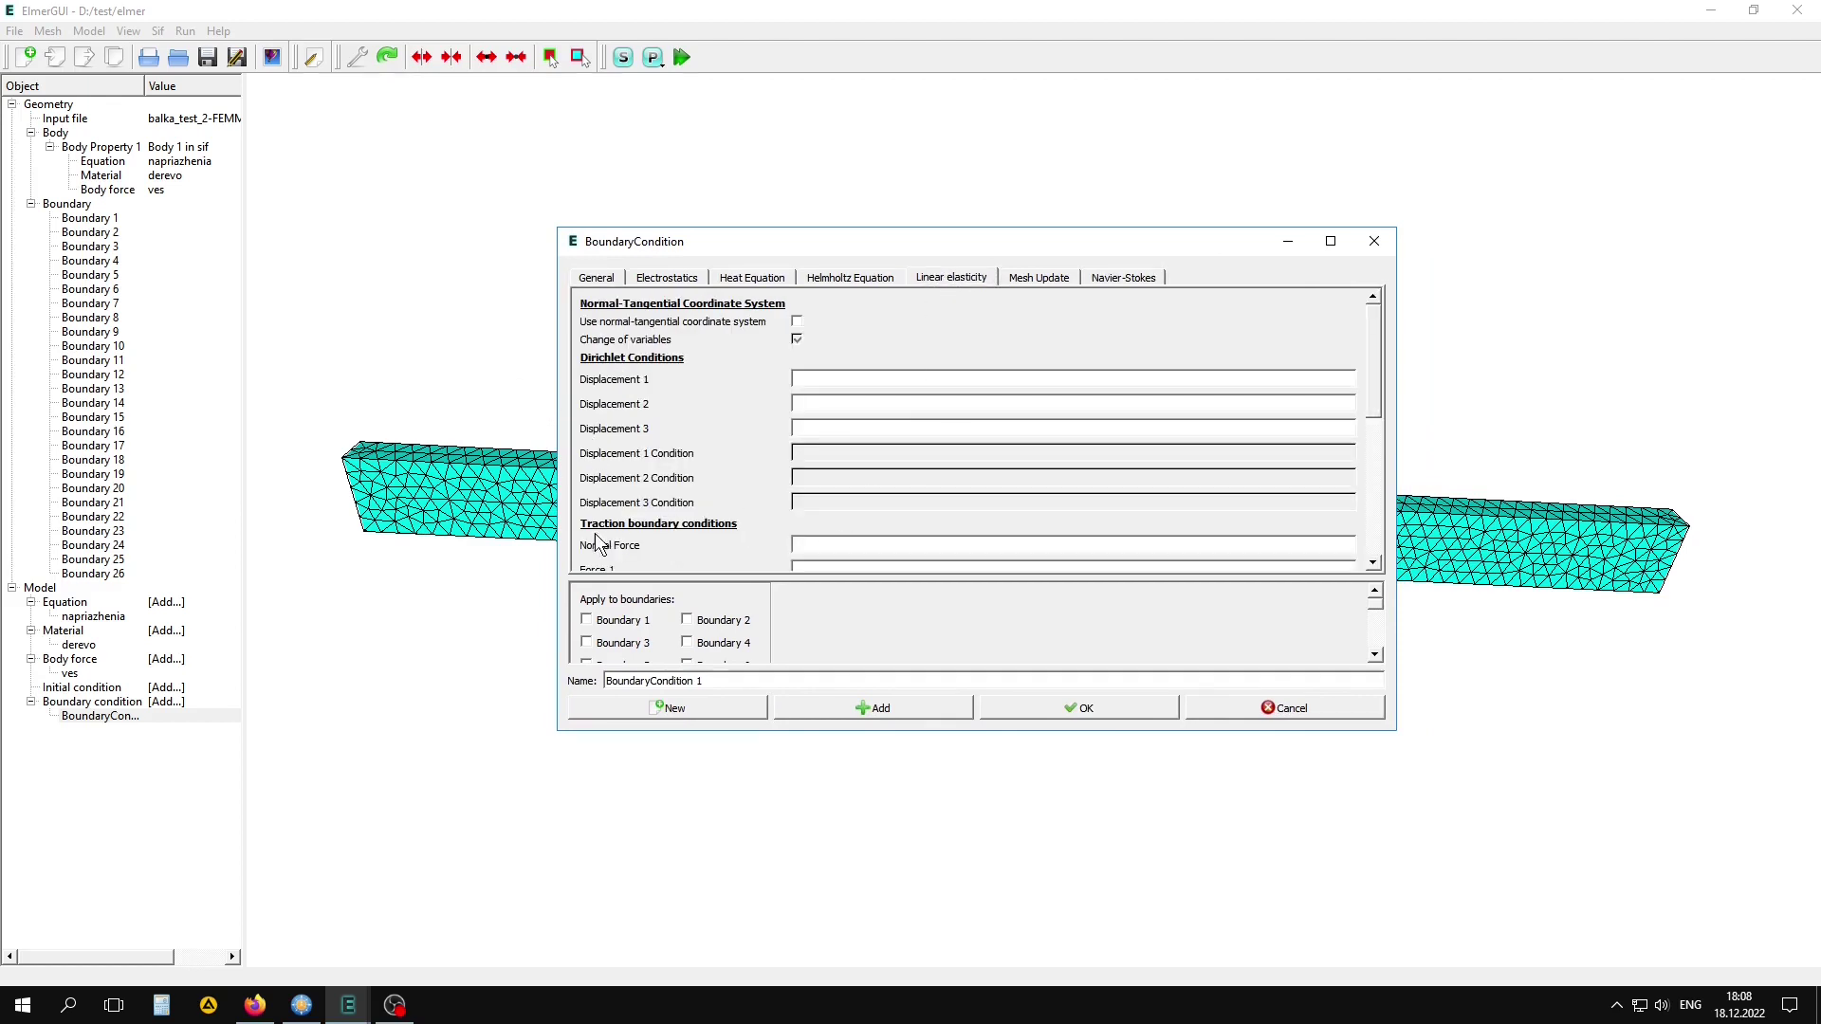
{"action": "left_click_drag", "start_coordinate": [1378, 380], "coordinate": [1381, 454]}
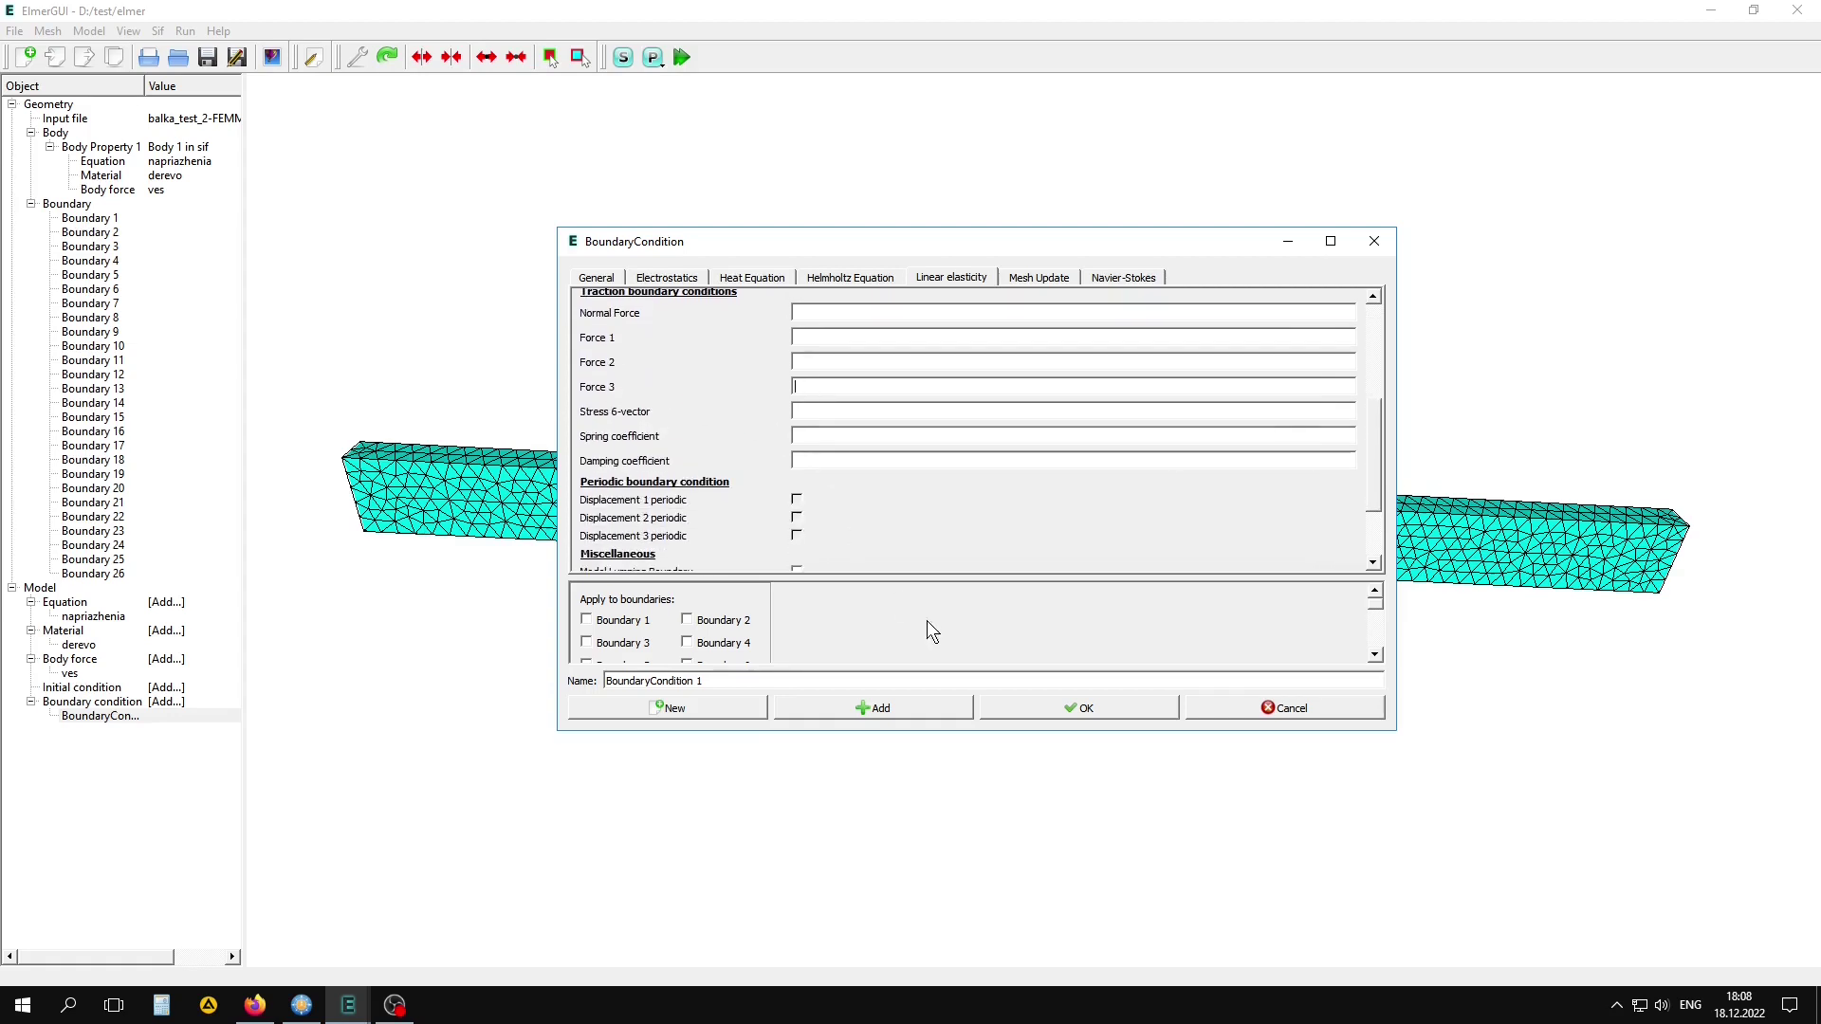
{"action": "left_click", "coordinate": [803, 383]}
{"action": "key", "text": "Return"}
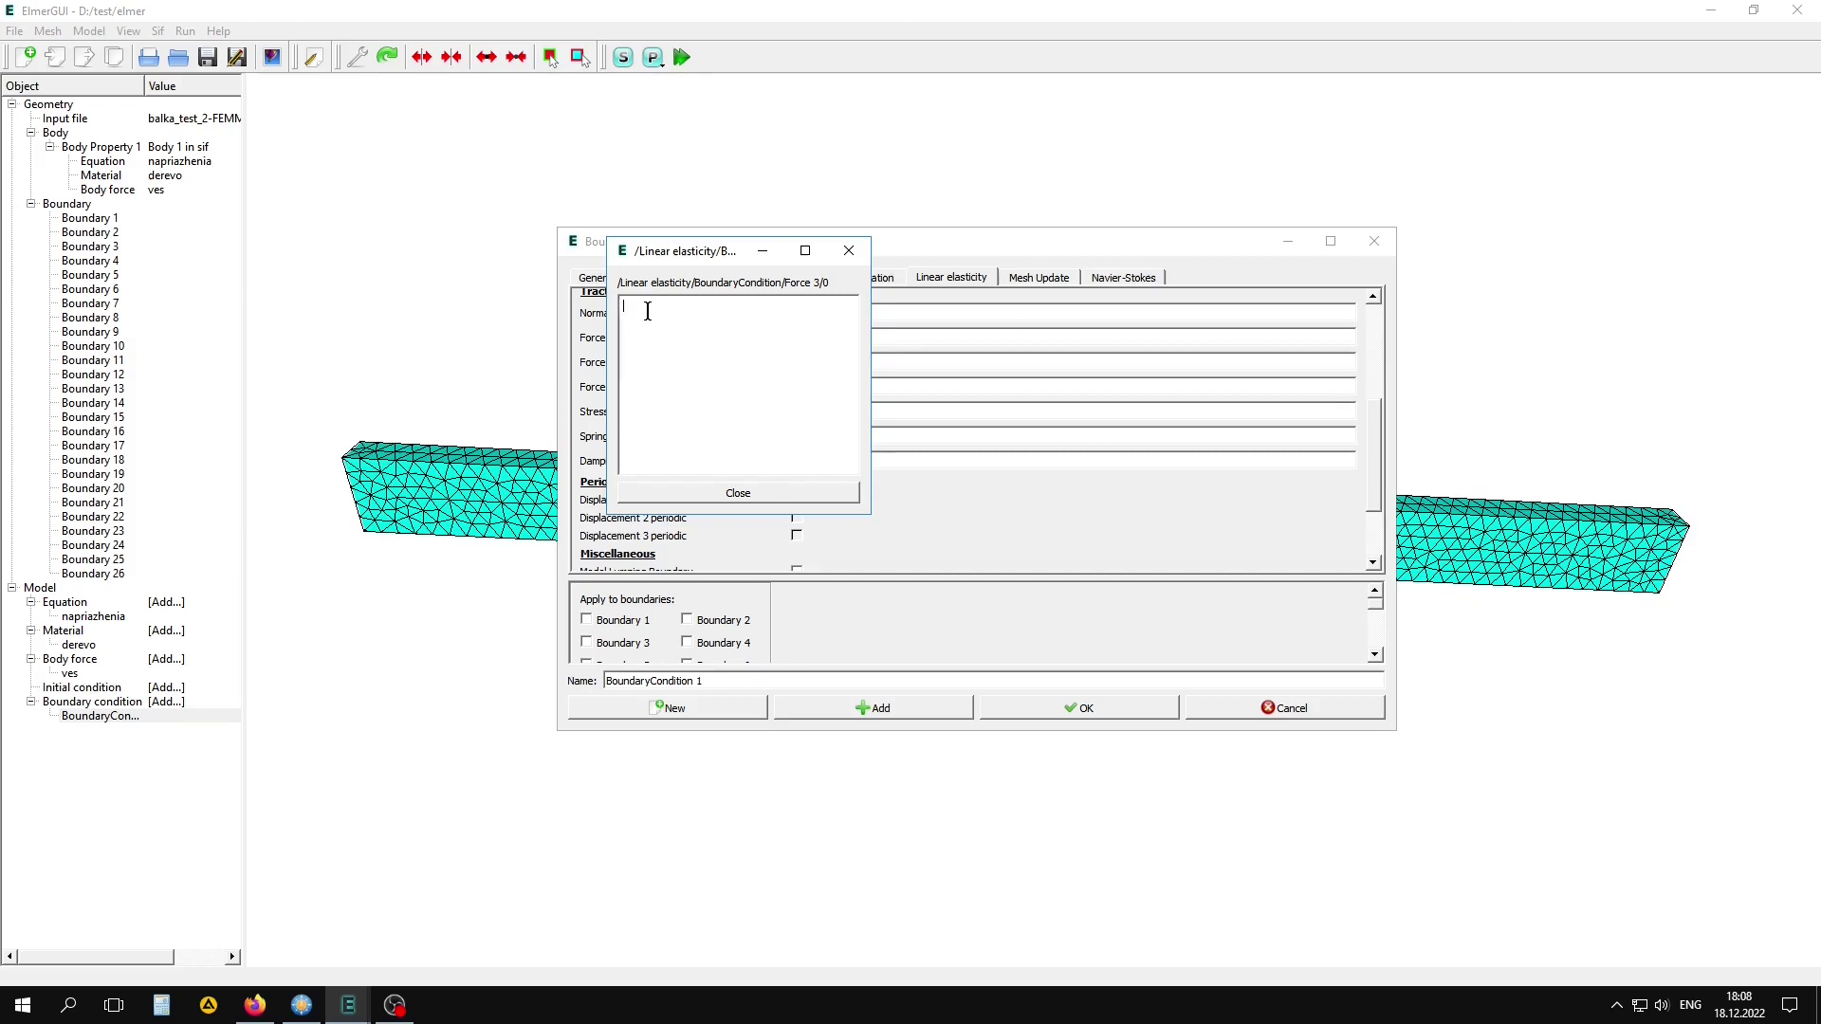
{"action": "type", "text": "$6000/0.1^"}
{"action": "type", "text": "2"}
{"action": "left_click", "coordinate": [740, 493]}
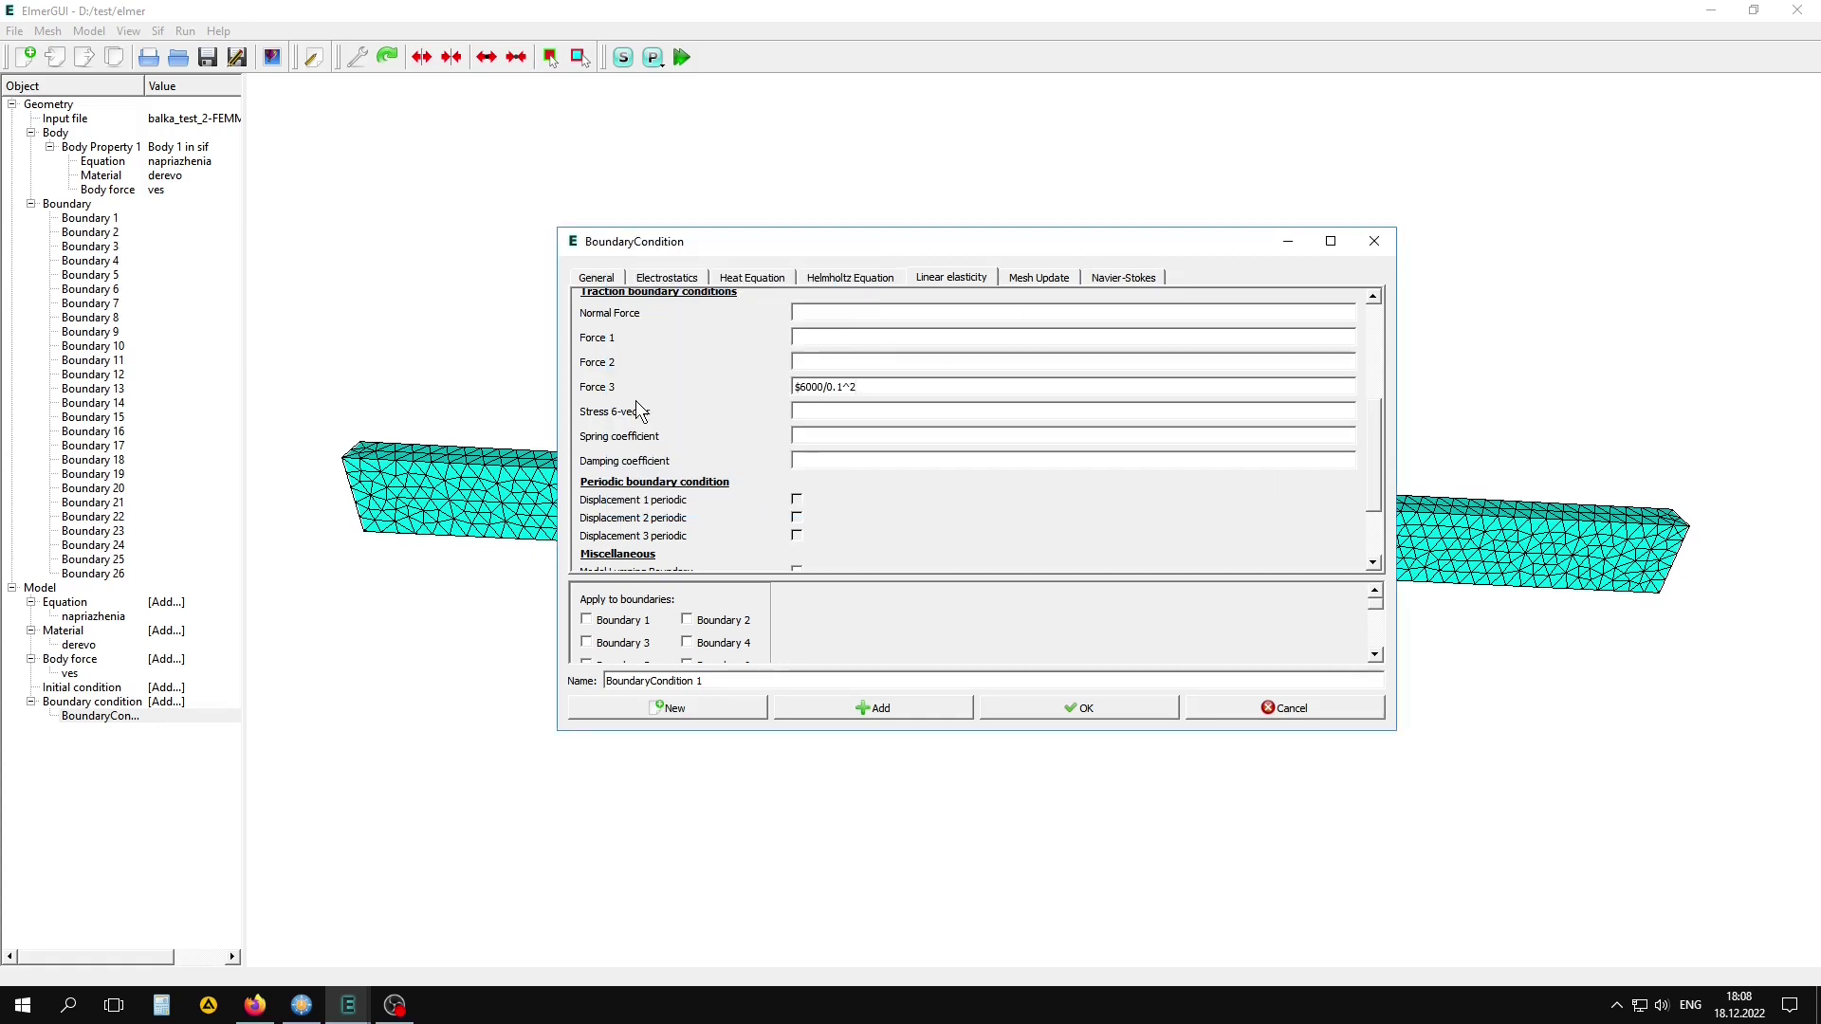
- Name the boundary condition sila and add it to the model
{"action": "left_click_drag", "start_coordinate": [711, 681], "coordinate": [561, 682]}
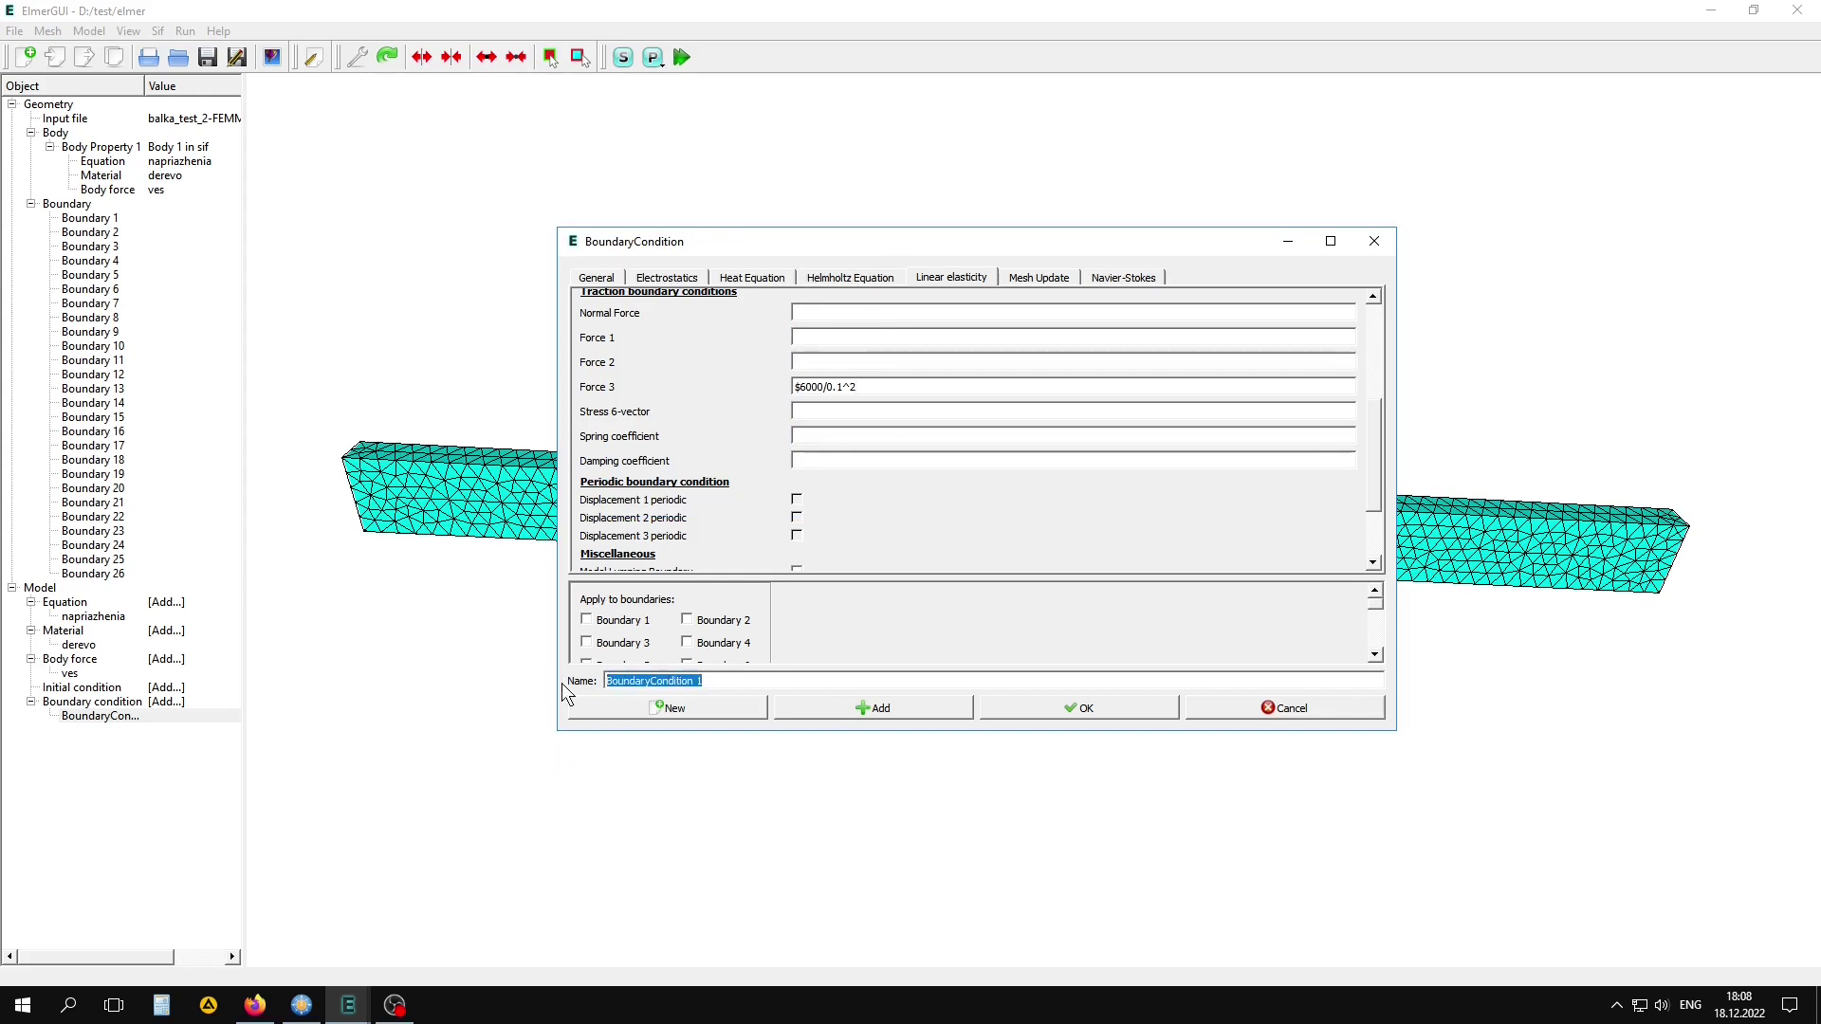
{"action": "type", "text": "sila"}
{"action": "left_click", "coordinate": [908, 708]}
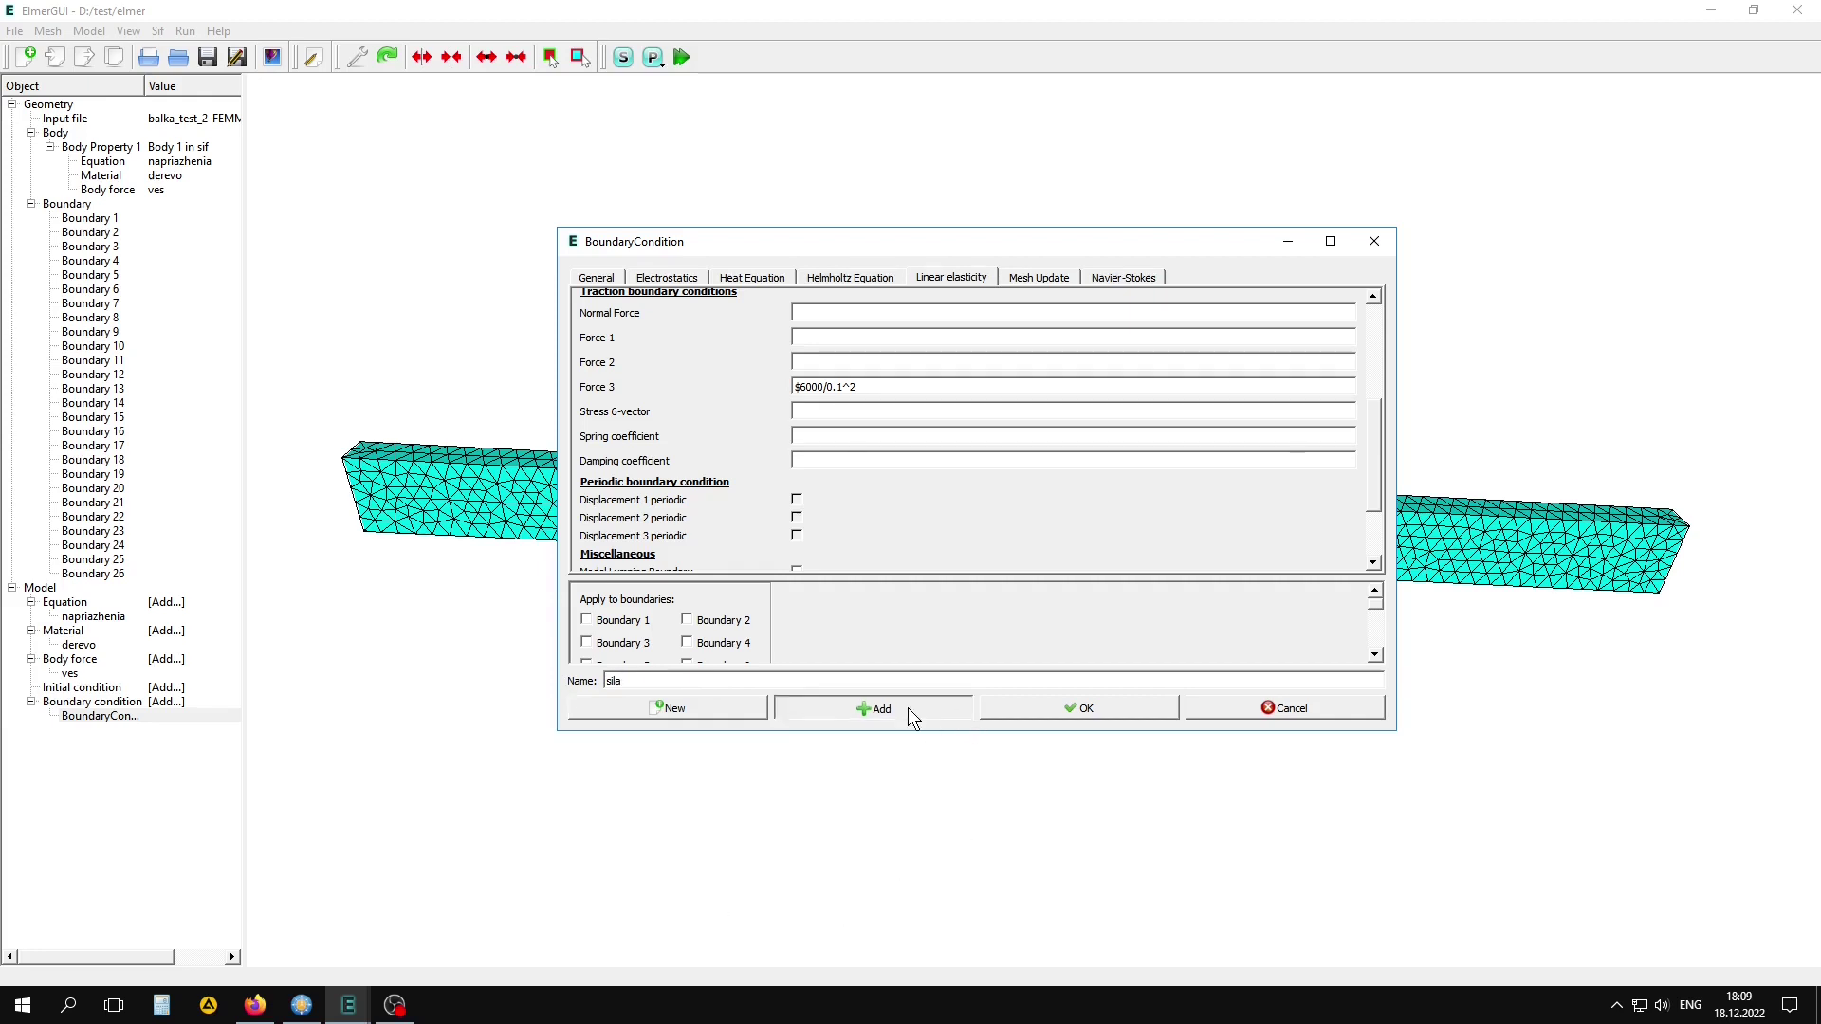
{"action": "left_click", "coordinate": [1089, 708]}
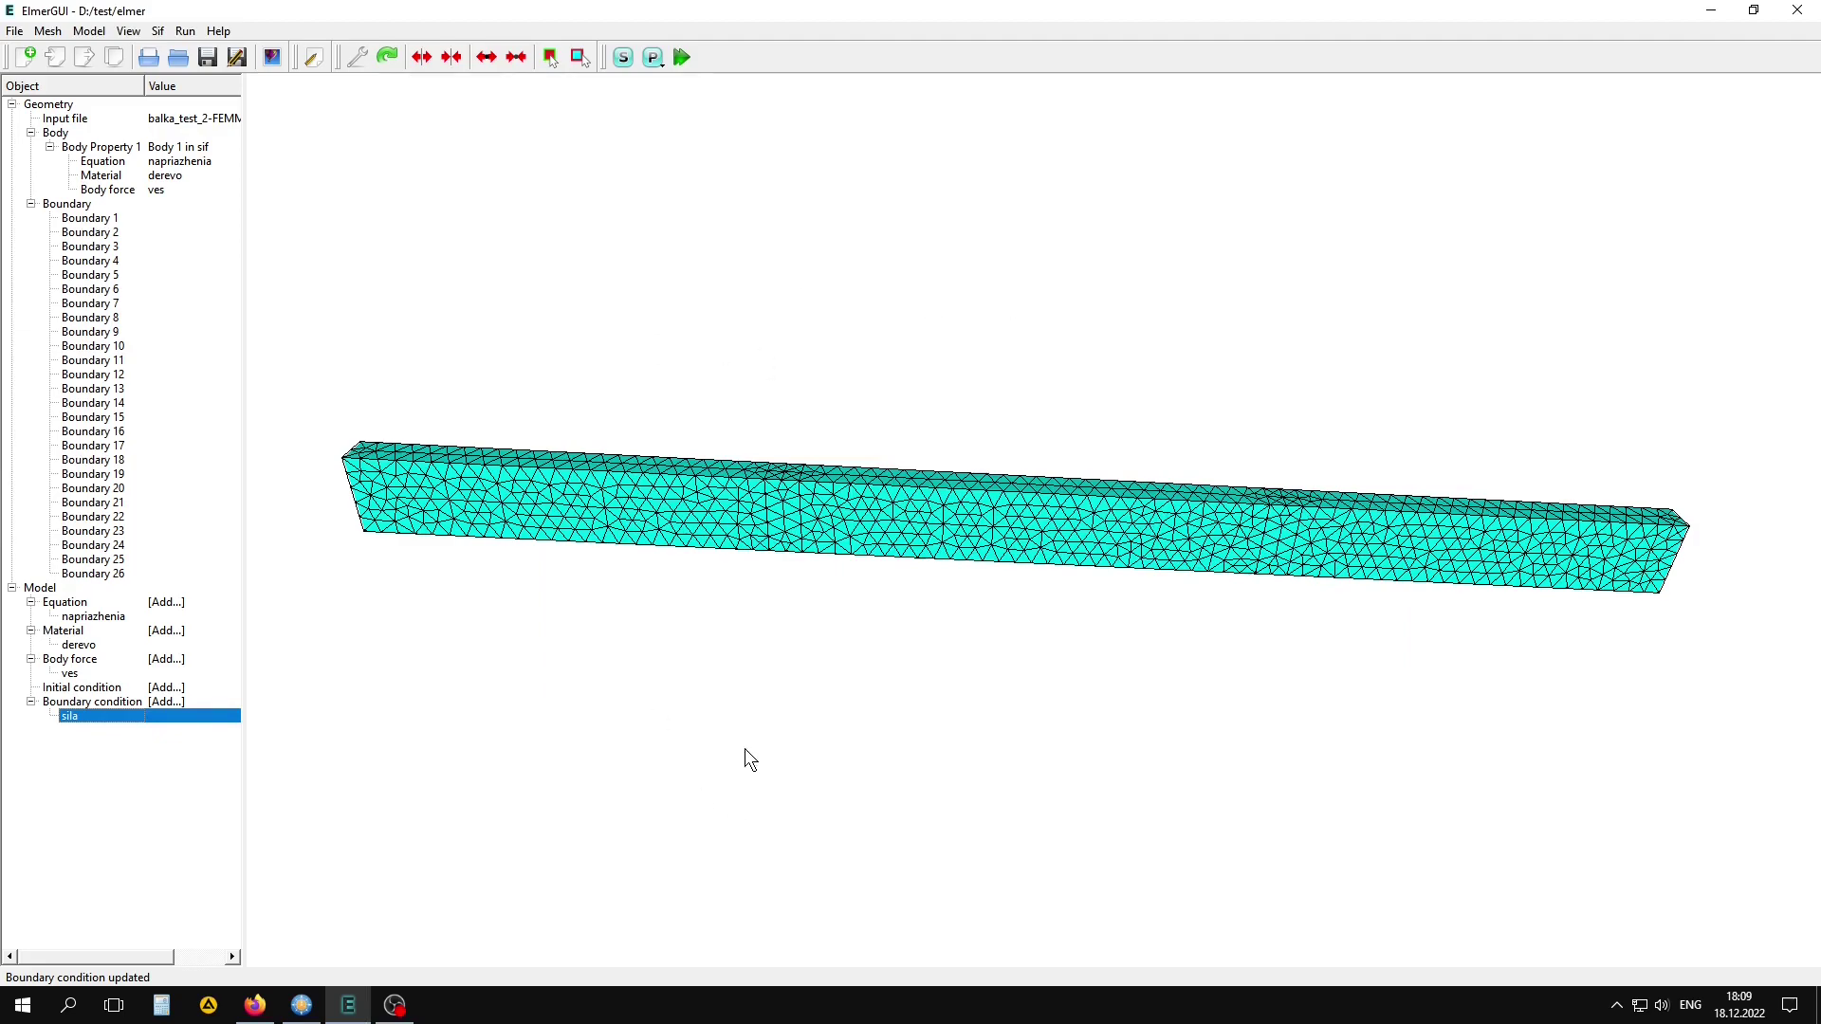
- Zoom in on the beam and select the small square loading patch on its top face, Boundary 17
{"action": "mouse_move", "coordinate": [743, 749]}
{"action": "left_mouse_down"}
{"action": "mouse_move", "coordinate": [855, 703]}
{"action": "mouse_move", "coordinate": [851, 668]}
{"action": "mouse_move", "coordinate": [958, 715]}
{"action": "mouse_move", "coordinate": [955, 764]}
{"action": "left_mouse_up"}
{"action": "mouse_move", "coordinate": [846, 397]}
{"action": "left_mouse_down"}
{"action": "mouse_move", "coordinate": [765, 407]}
{"action": "mouse_move", "coordinate": [687, 337]}
{"action": "mouse_move", "coordinate": [1232, 358]}
{"action": "left_mouse_up"}
{"action": "scroll", "coordinate": [749, 422], "scroll_direction": "up", "scroll_amount": 2}
{"action": "scroll", "coordinate": [731, 436], "scroll_direction": "up", "scroll_amount": 3}
{"action": "scroll", "coordinate": [598, 316], "scroll_direction": "down", "scroll_amount": 2}
{"action": "scroll", "coordinate": [1119, 447], "scroll_direction": "up", "scroll_amount": 2}
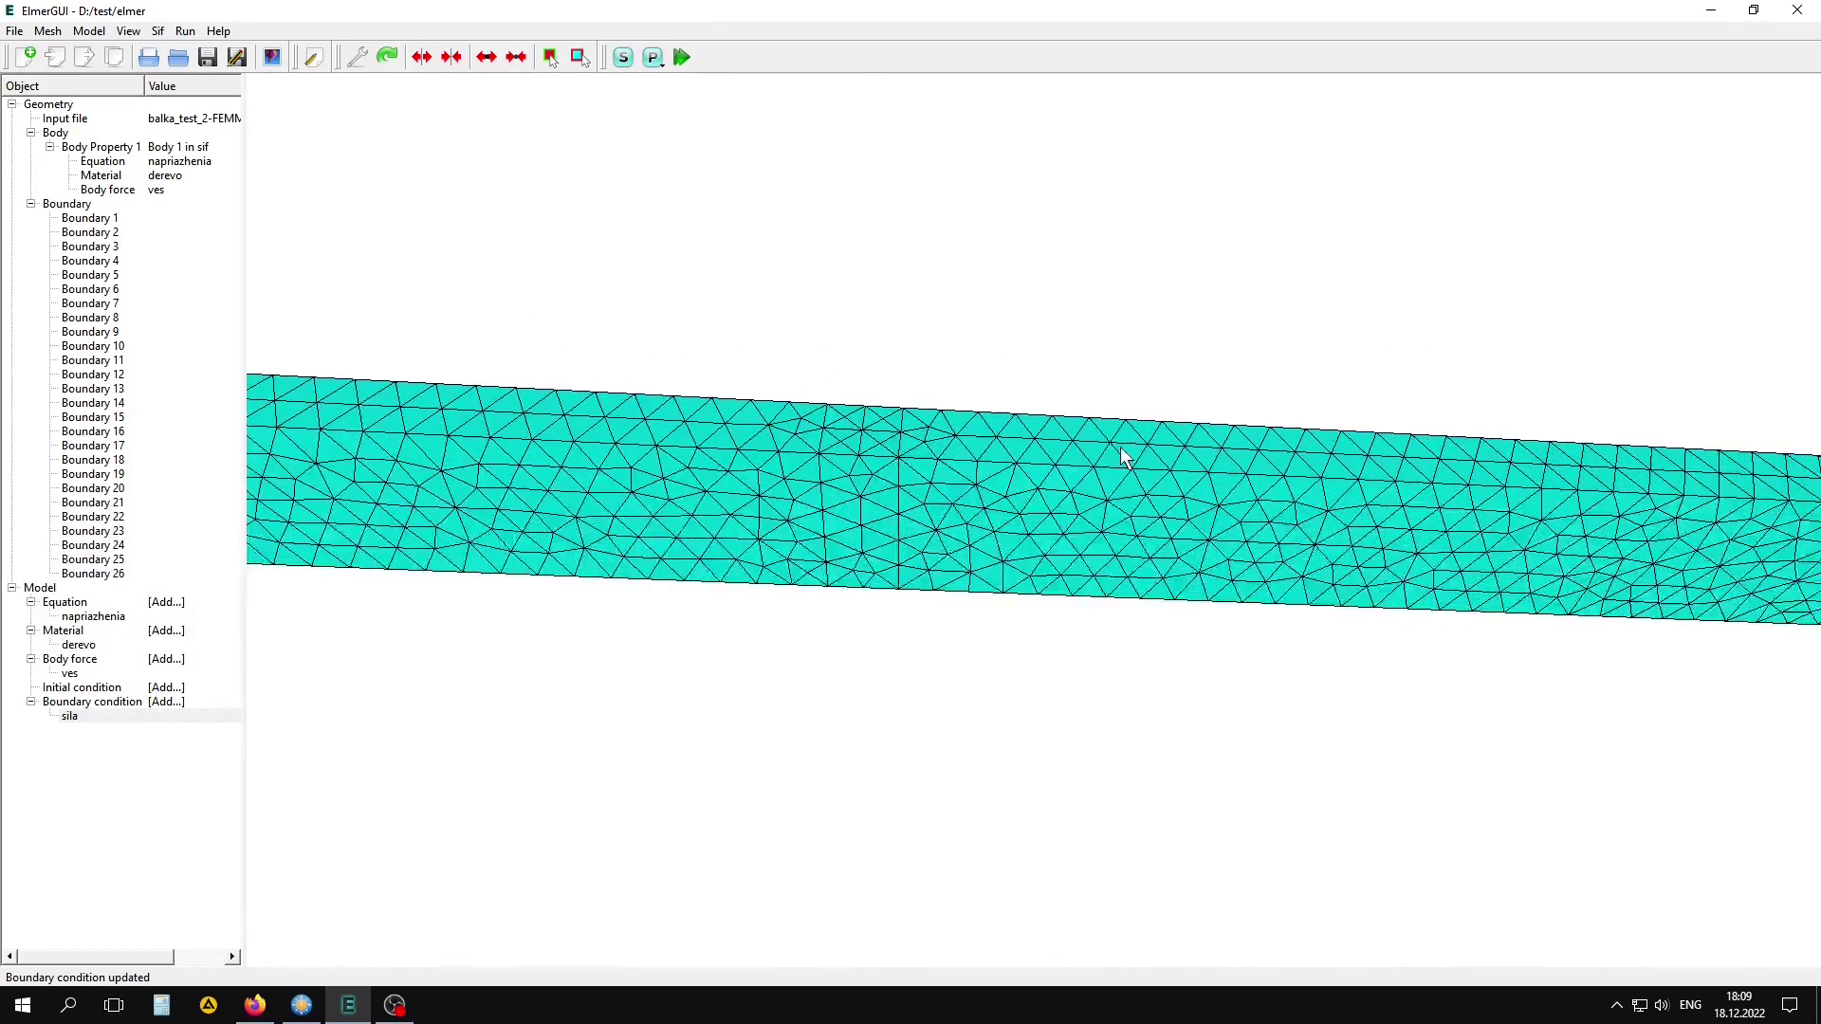
{"action": "double_click", "coordinate": [853, 454]}
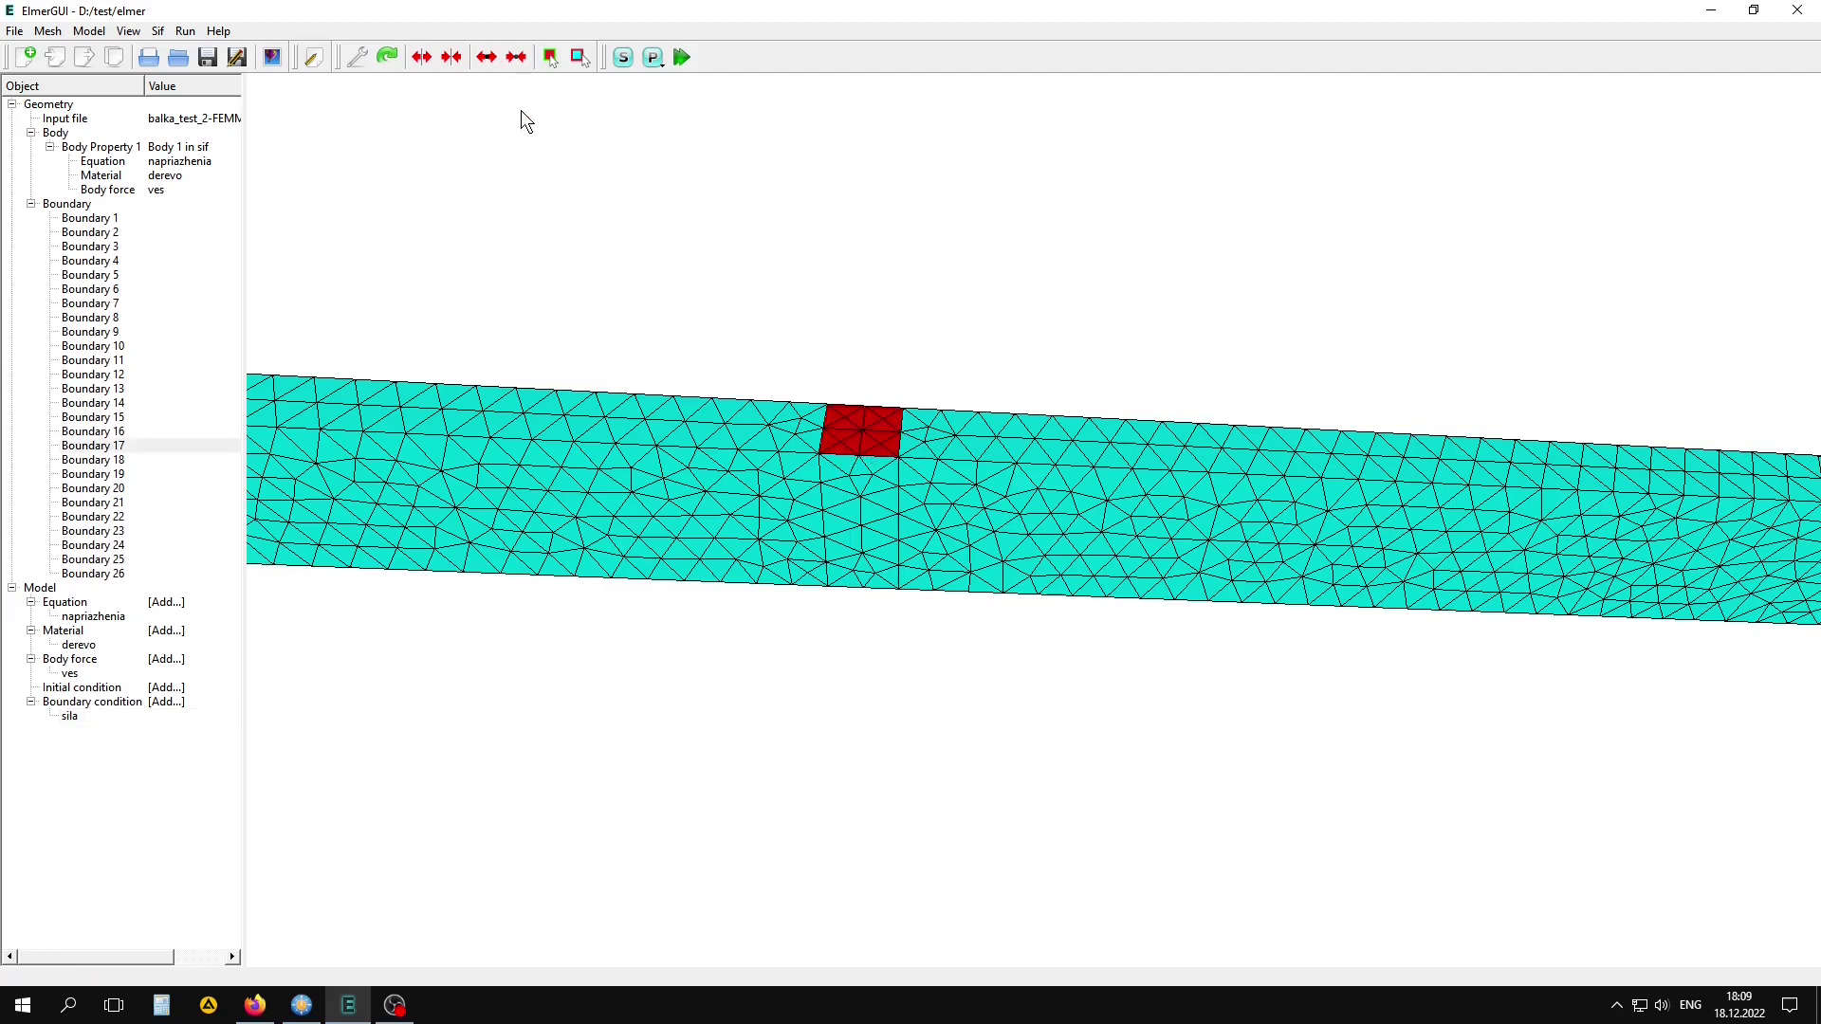
- Assign the sila boundary condition to Boundary 17, the top-face patch
{"action": "left_click", "coordinate": [578, 59]}
{"action": "double_click", "coordinate": [876, 437]}
{"action": "double_click", "coordinate": [876, 445]}
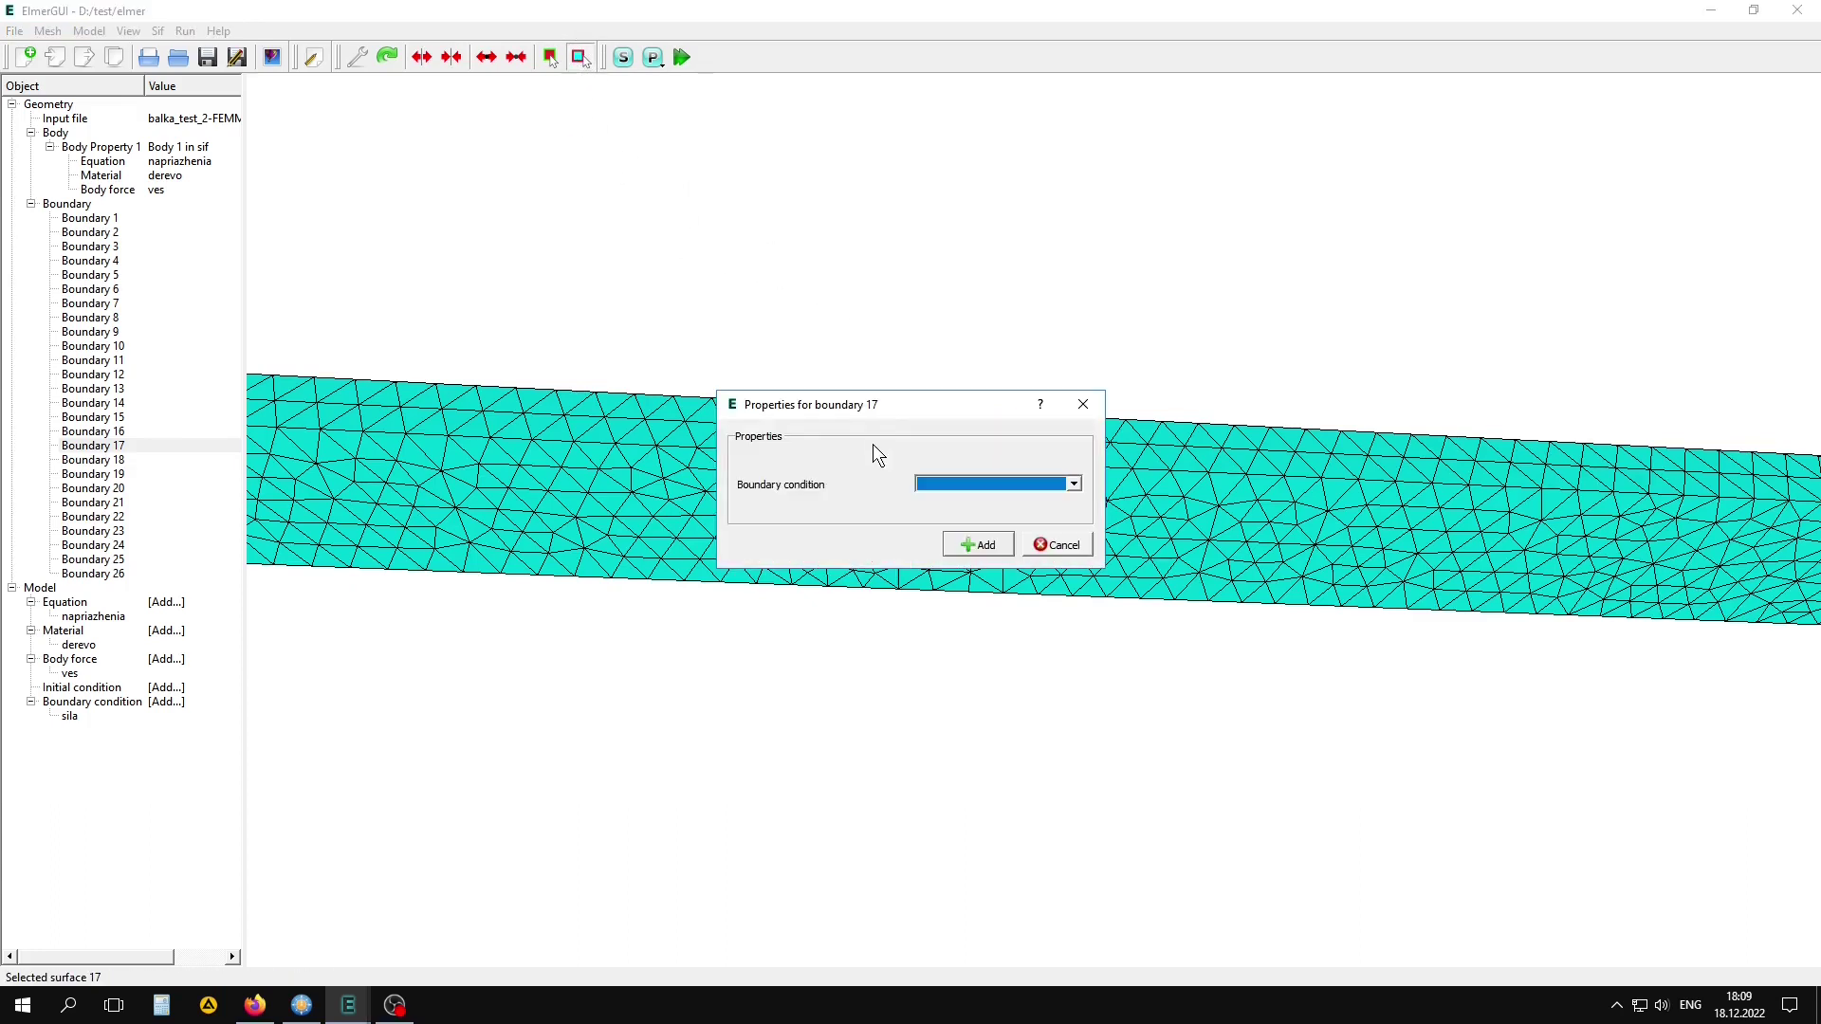
{"action": "left_click_drag", "start_coordinate": [865, 392], "coordinate": [729, 205]}
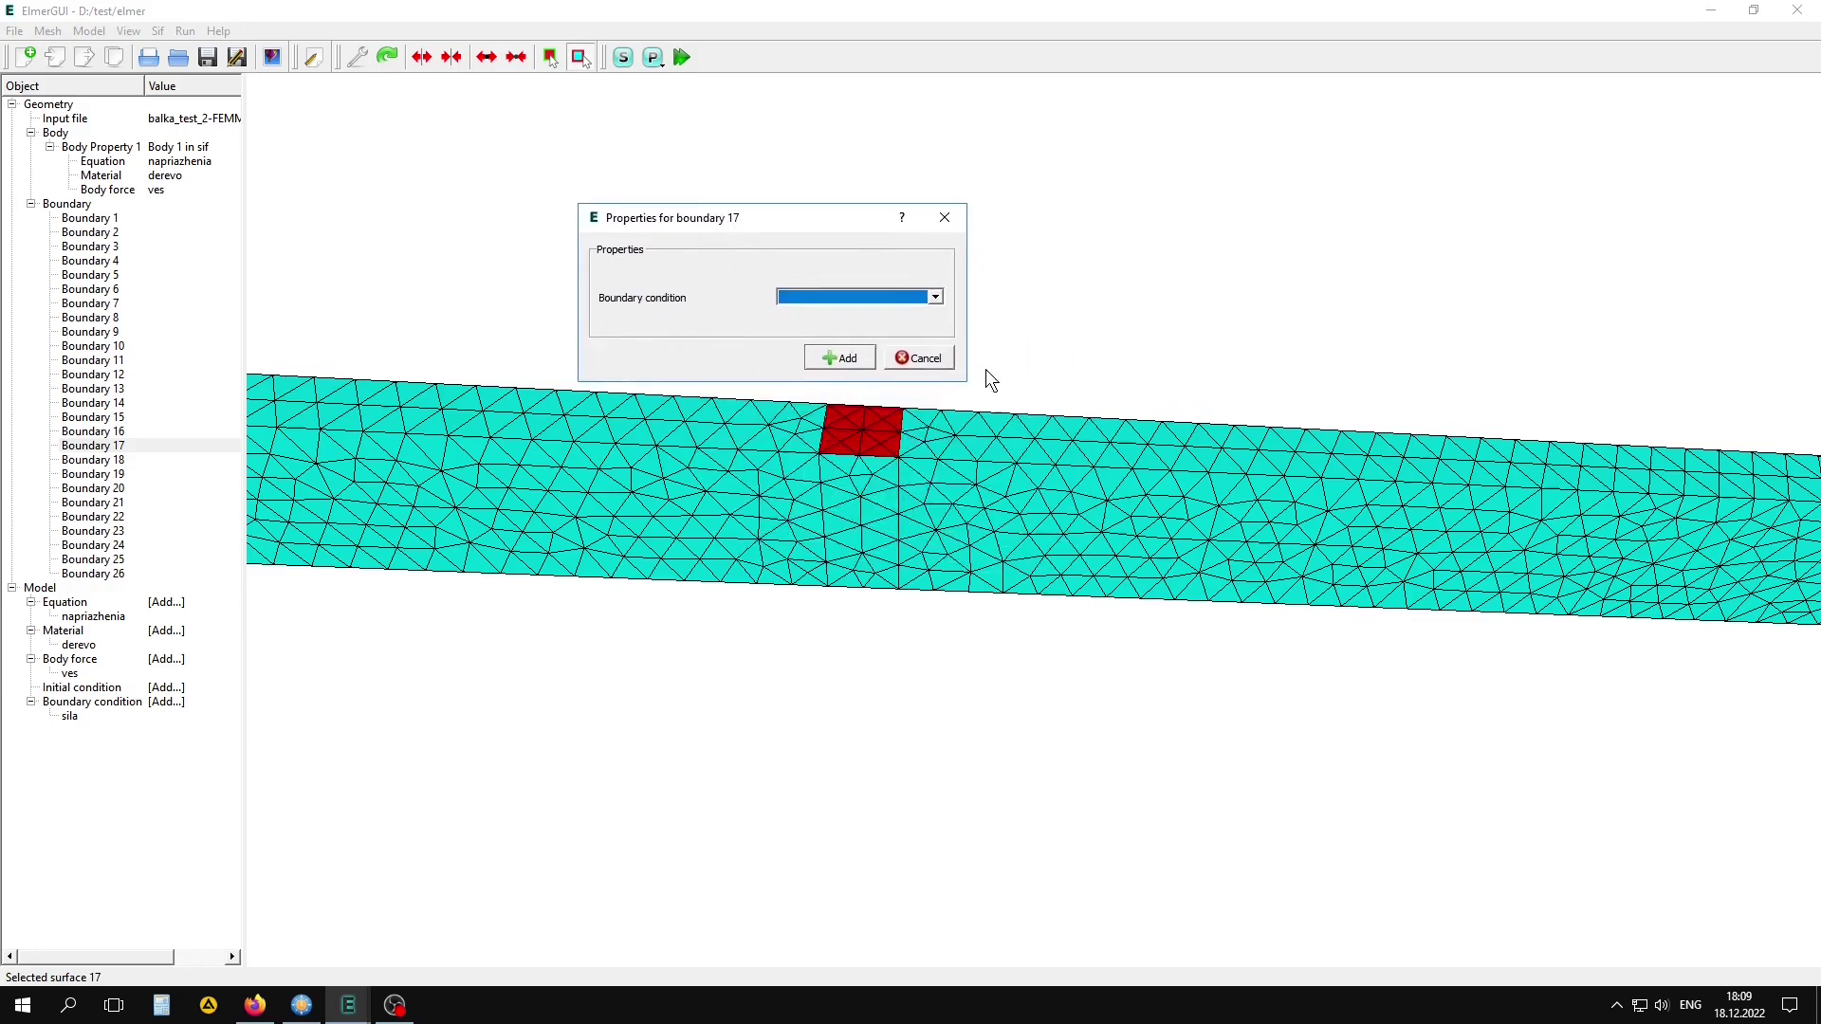
{"action": "left_click", "coordinate": [936, 297]}
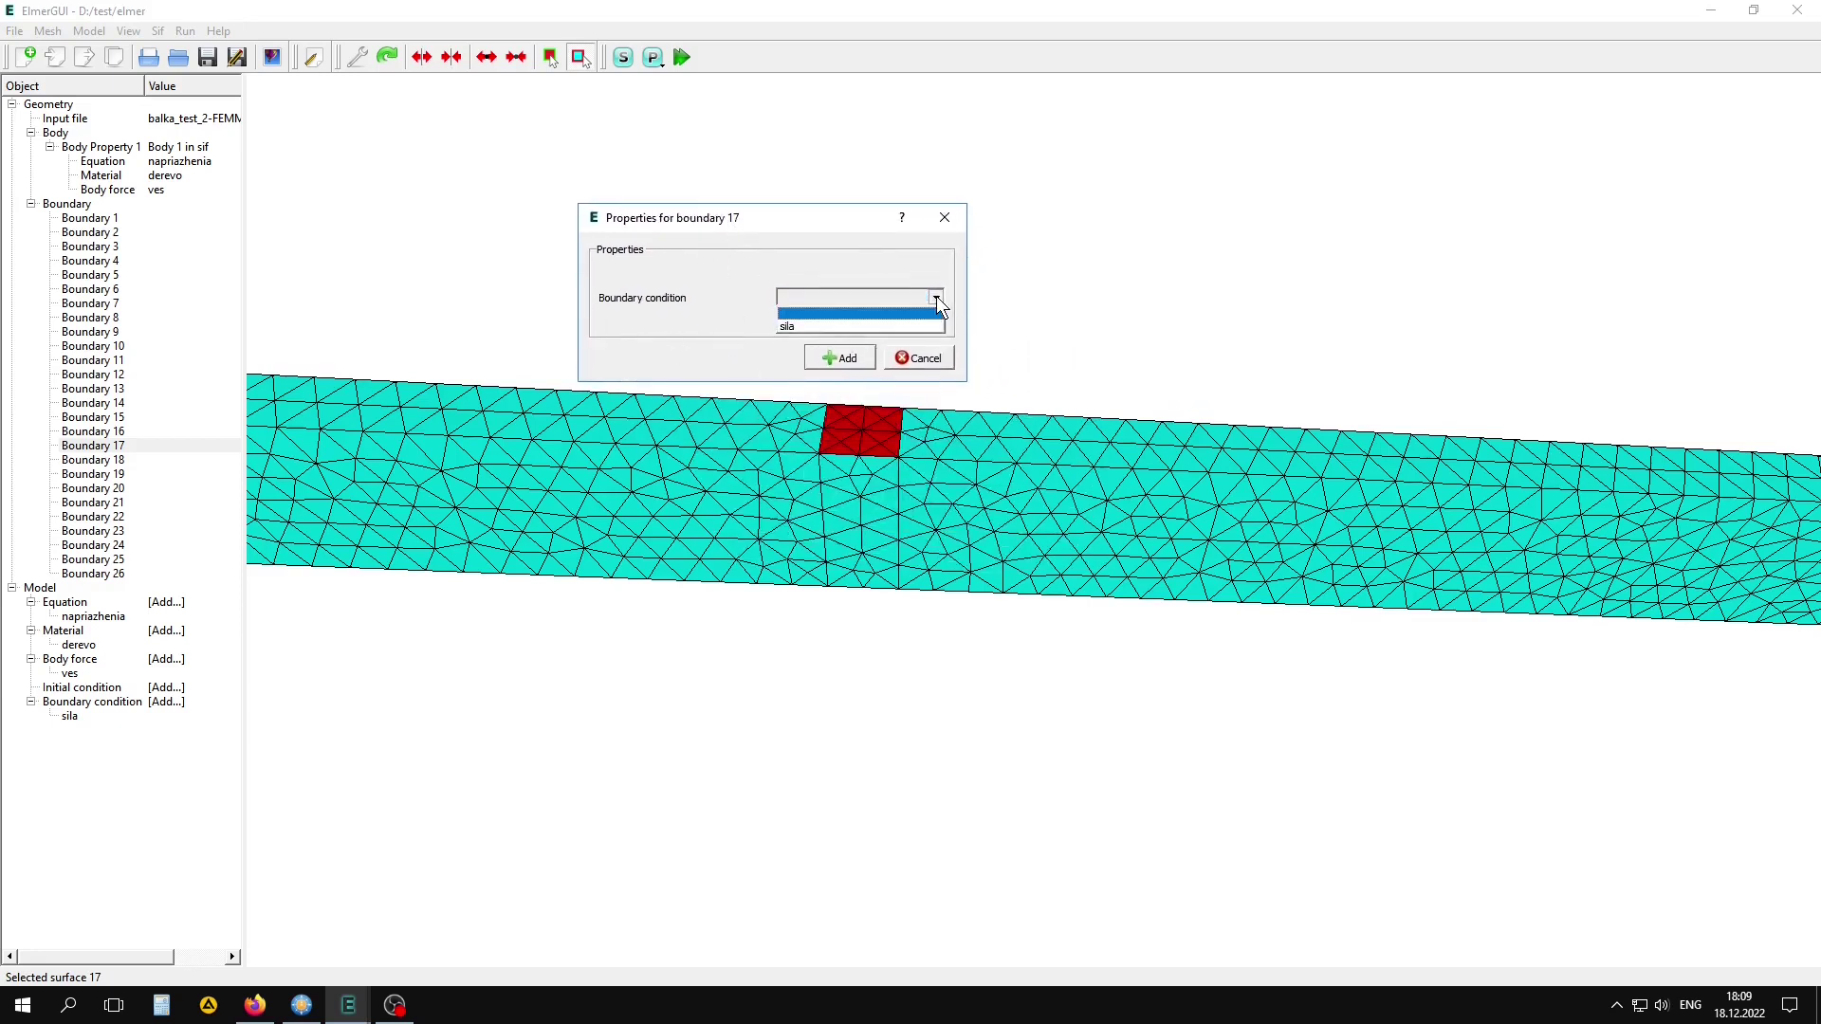
{"action": "left_click", "coordinate": [794, 326]}
{"action": "left_click", "coordinate": [838, 358]}
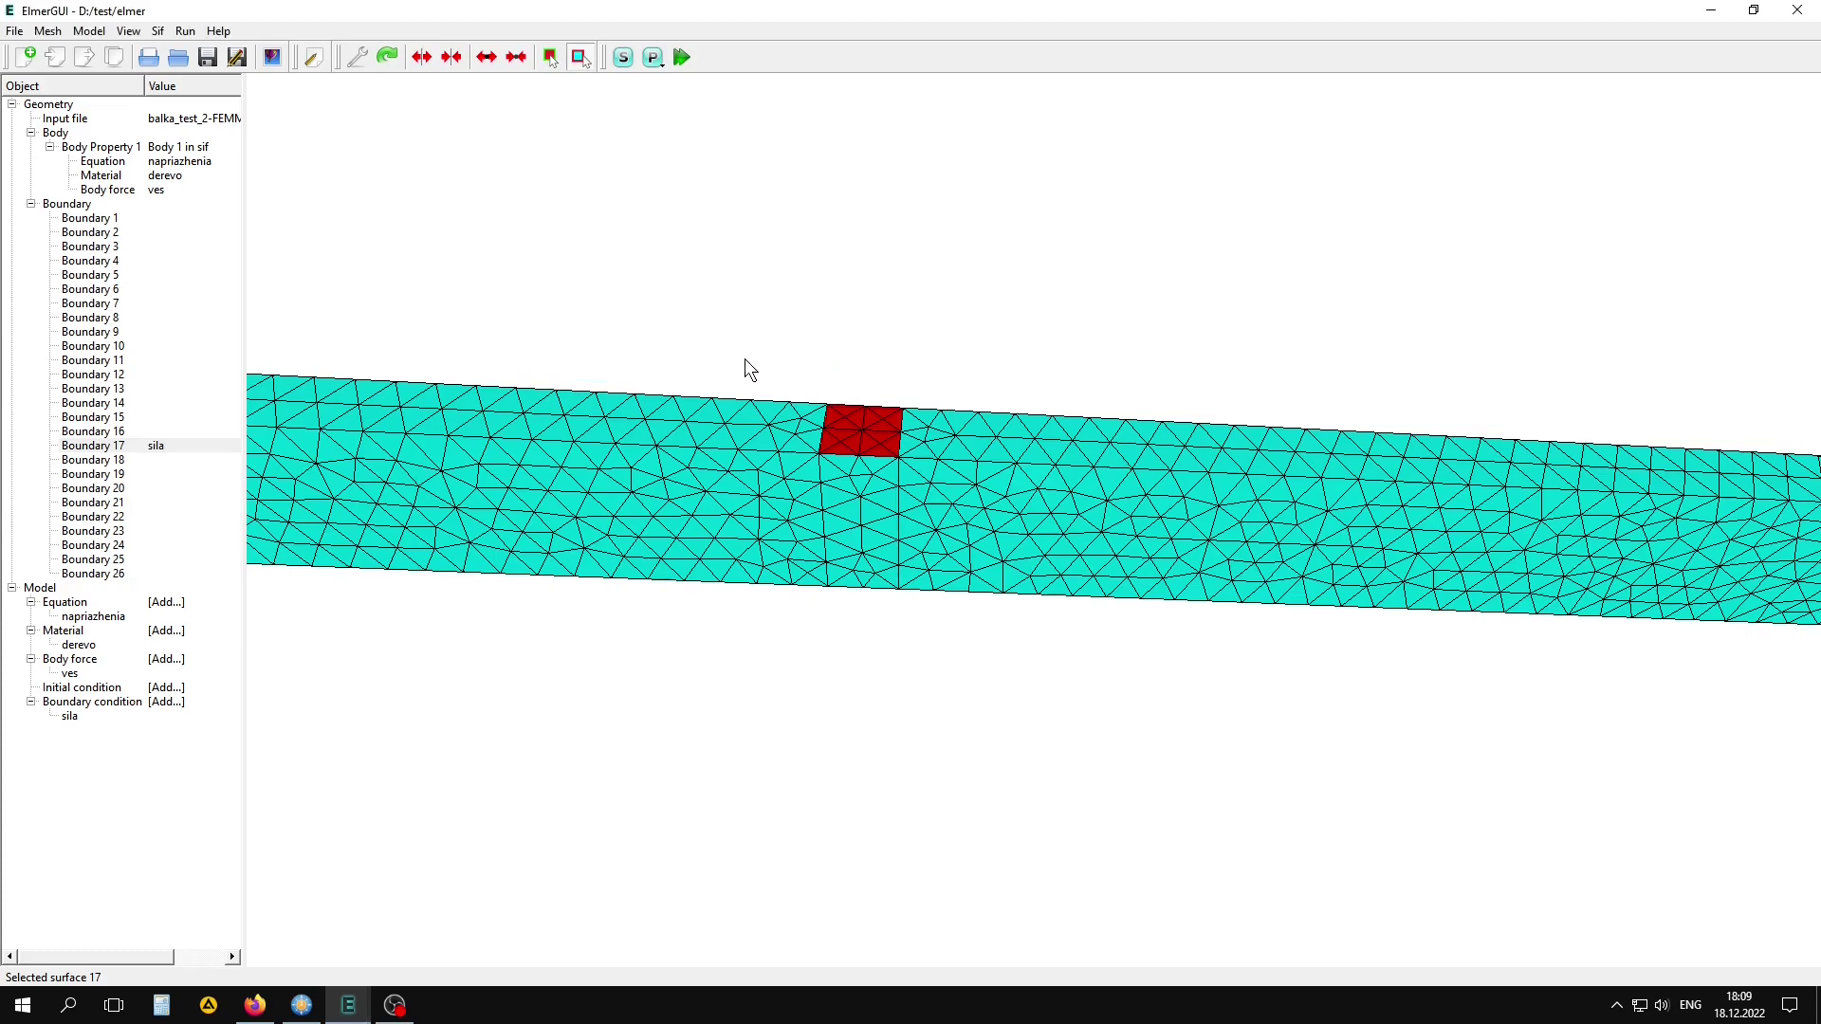
- Assign sila to Boundary 7, the second small patch on the beam's top
{"action": "mouse_move", "coordinate": [749, 370]}
{"action": "left_mouse_down"}
{"action": "mouse_move", "coordinate": [1369, 439]}
{"action": "mouse_move", "coordinate": [1106, 407]}
{"action": "mouse_move", "coordinate": [1353, 435]}
{"action": "mouse_move", "coordinate": [1207, 490]}
{"action": "left_mouse_up"}
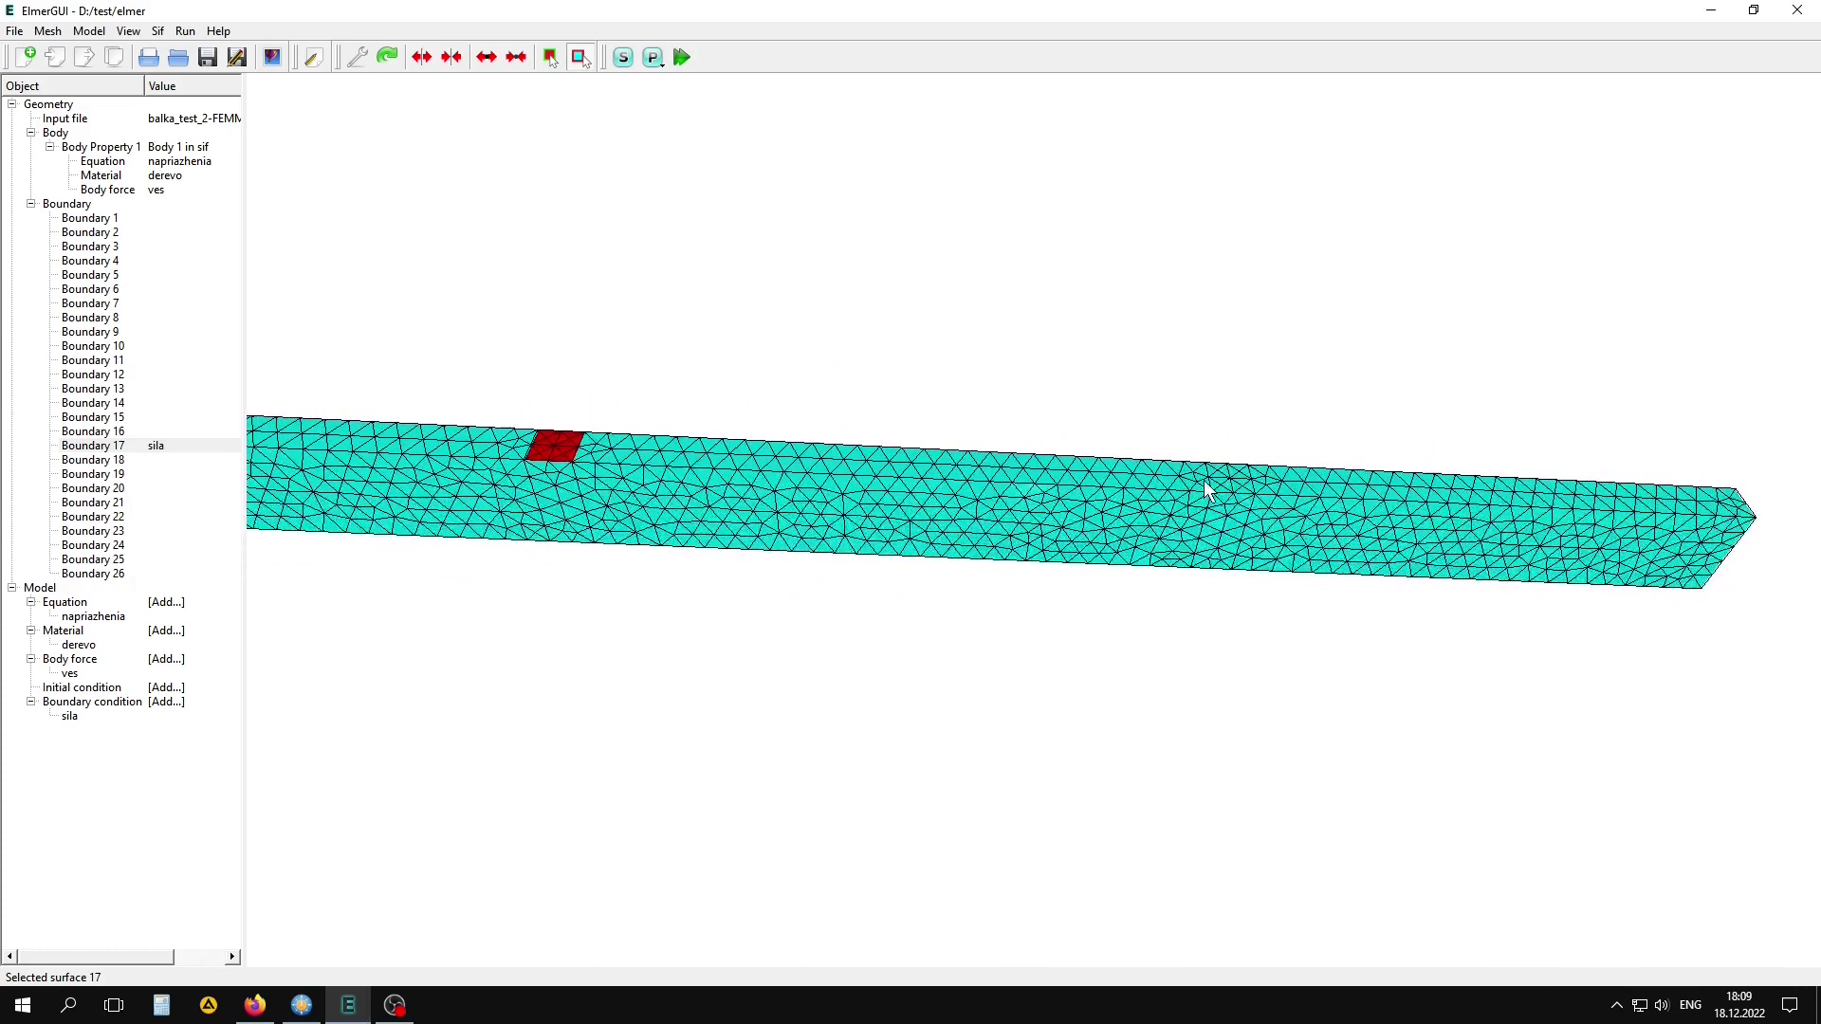
{"action": "double_click", "coordinate": [1245, 492]}
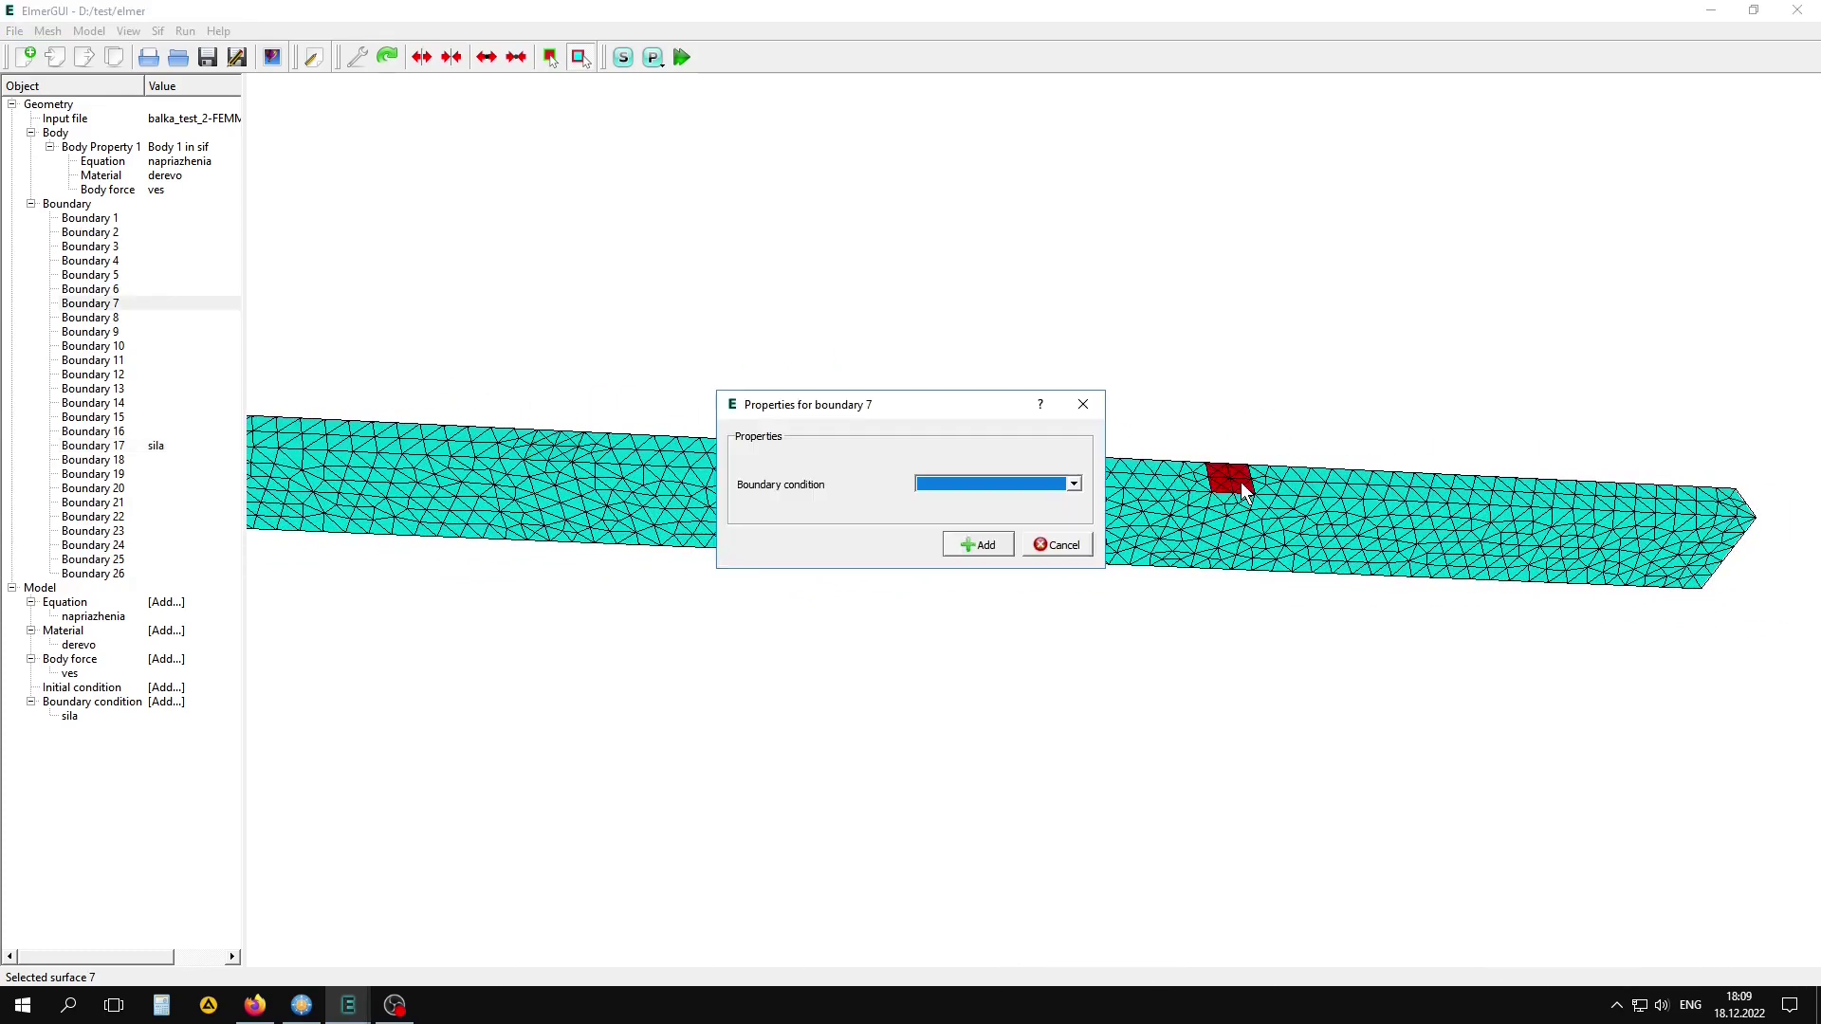
{"action": "left_click", "coordinate": [1057, 485]}
{"action": "left_click", "coordinate": [931, 512]}
{"action": "left_click", "coordinate": [976, 543]}
{"action": "mouse_move", "coordinate": [1031, 588]}
{"action": "left_mouse_down"}
{"action": "mouse_move", "coordinate": [902, 580]}
{"action": "mouse_move", "coordinate": [962, 552]}
{"action": "left_mouse_up"}
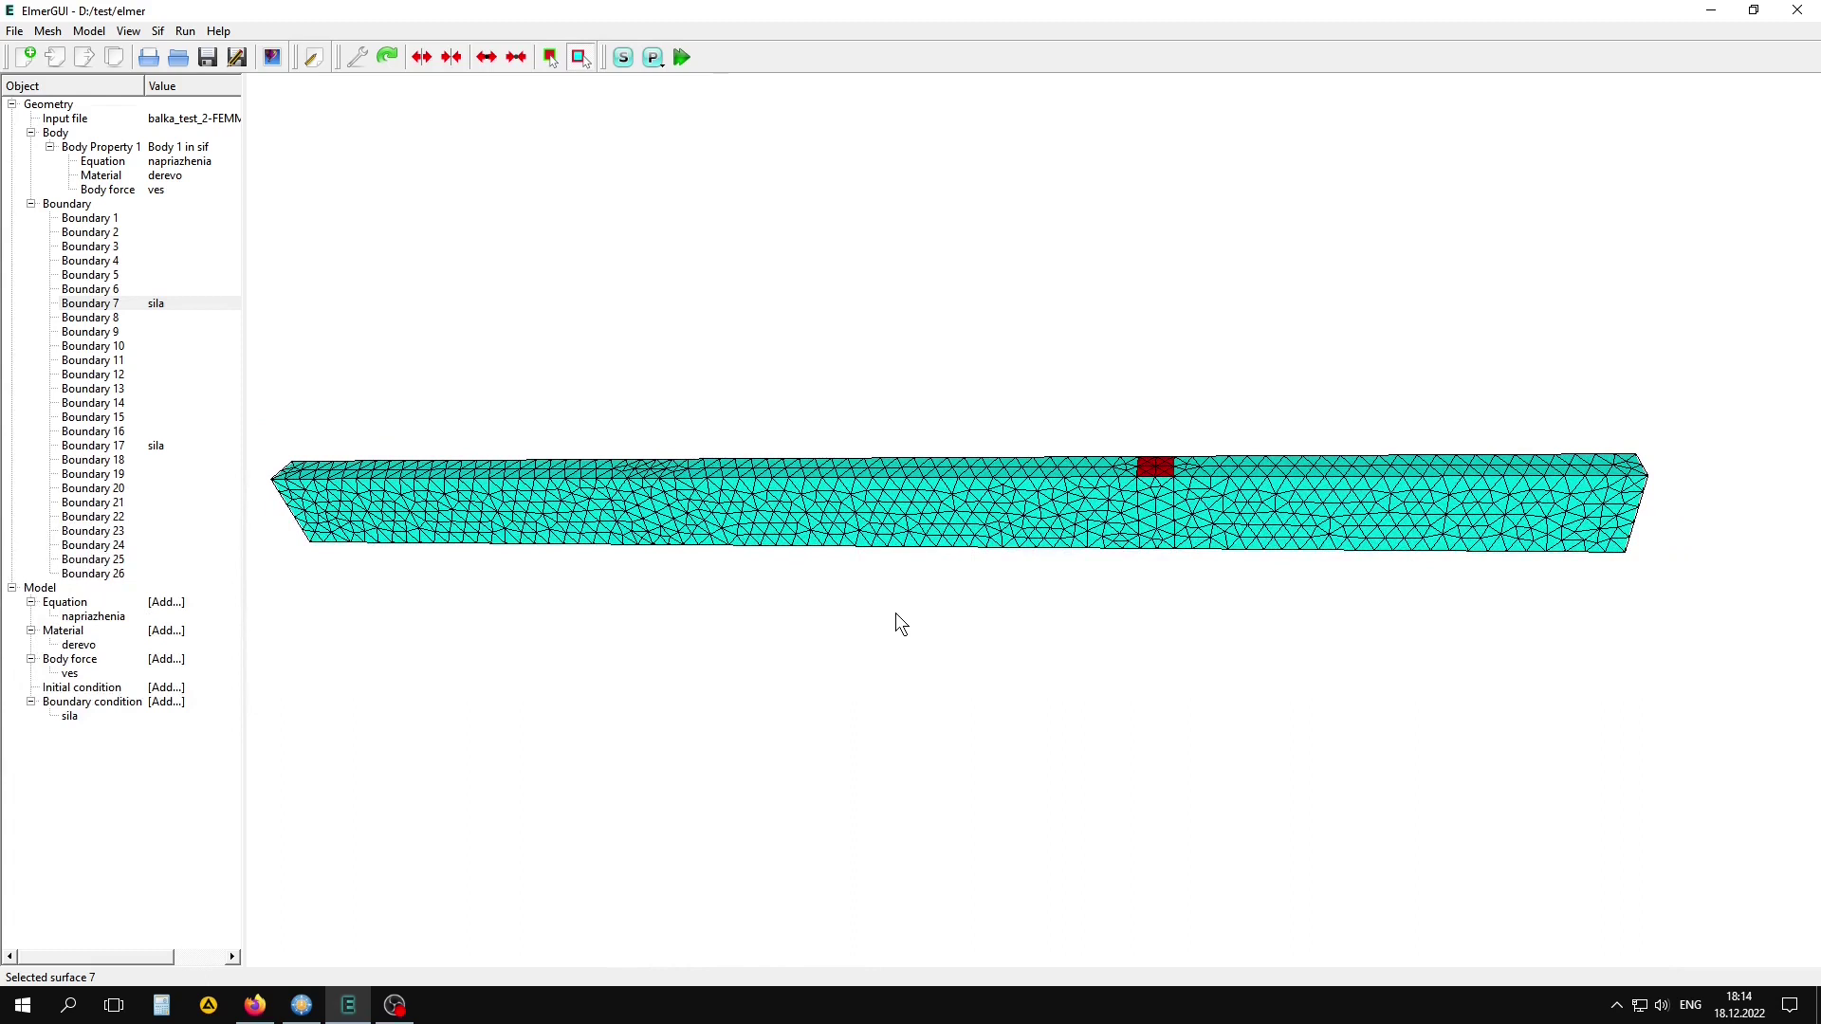
- Create a new boundary condition with Displacement 2 and Displacement 3 both set to 0
{"action": "left_click", "coordinate": [89, 31]}
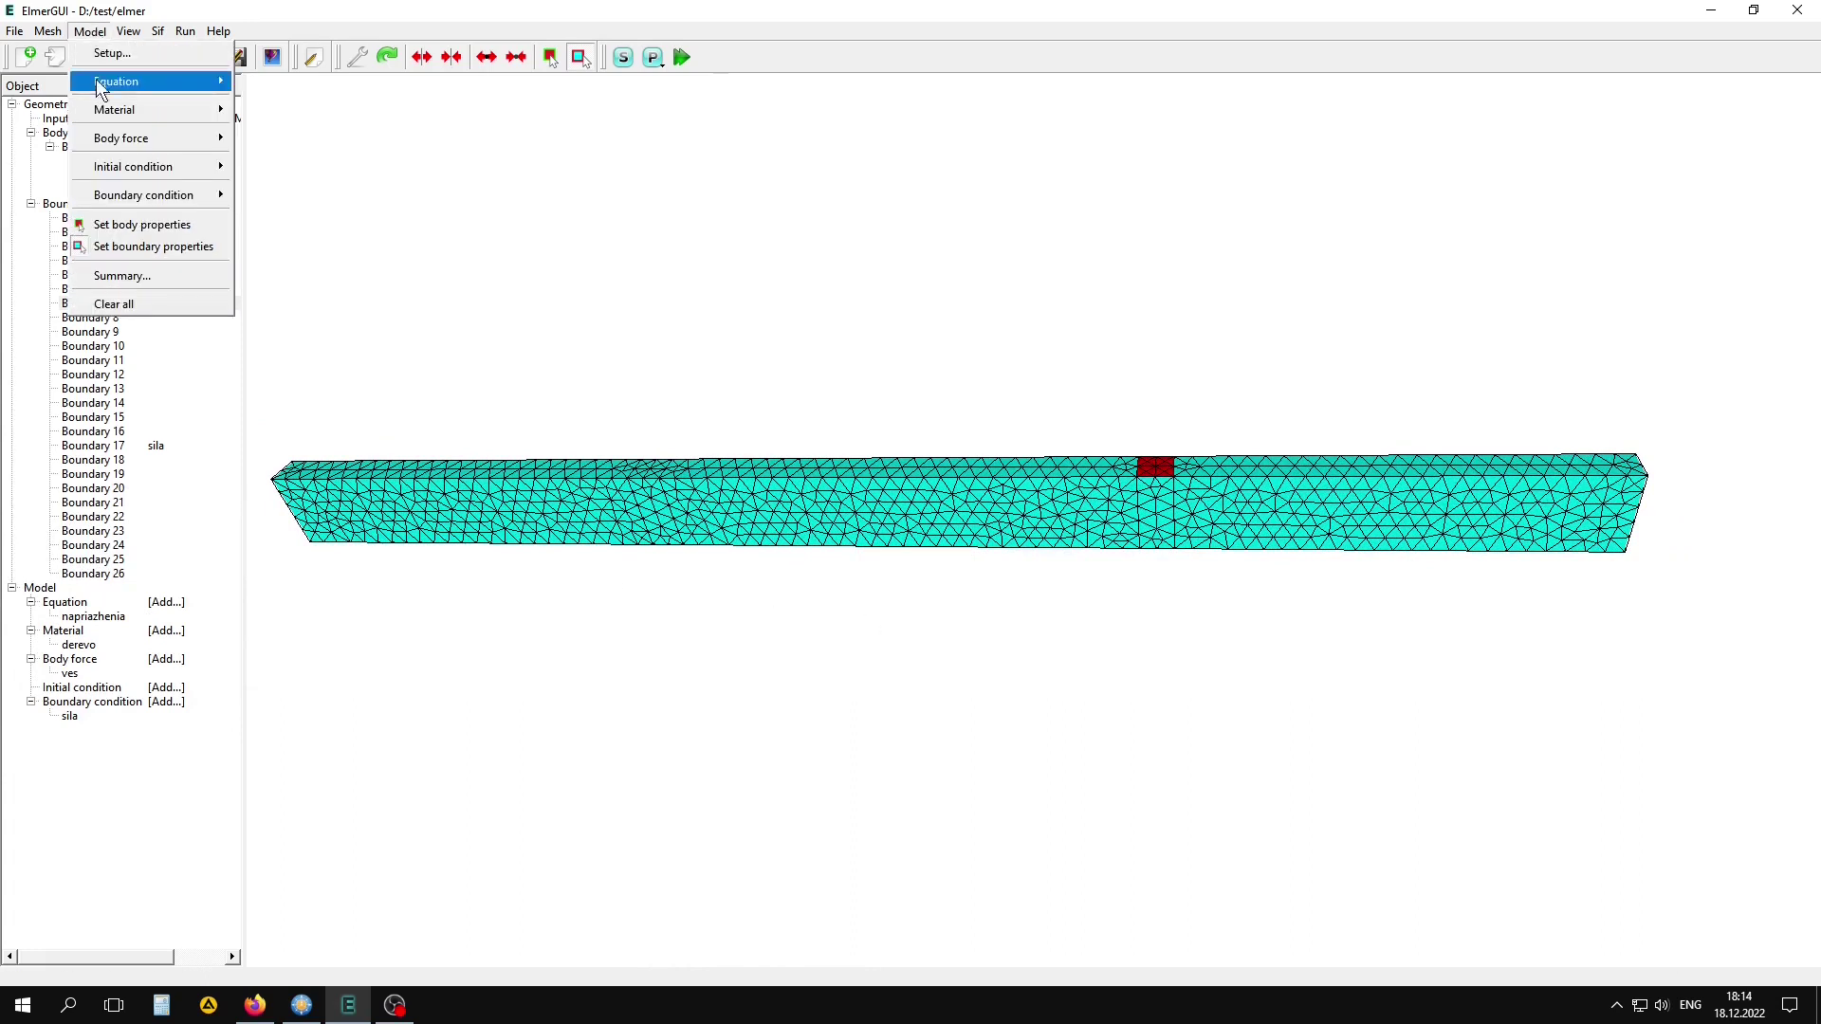
{"action": "mouse_move", "coordinate": [142, 195]}
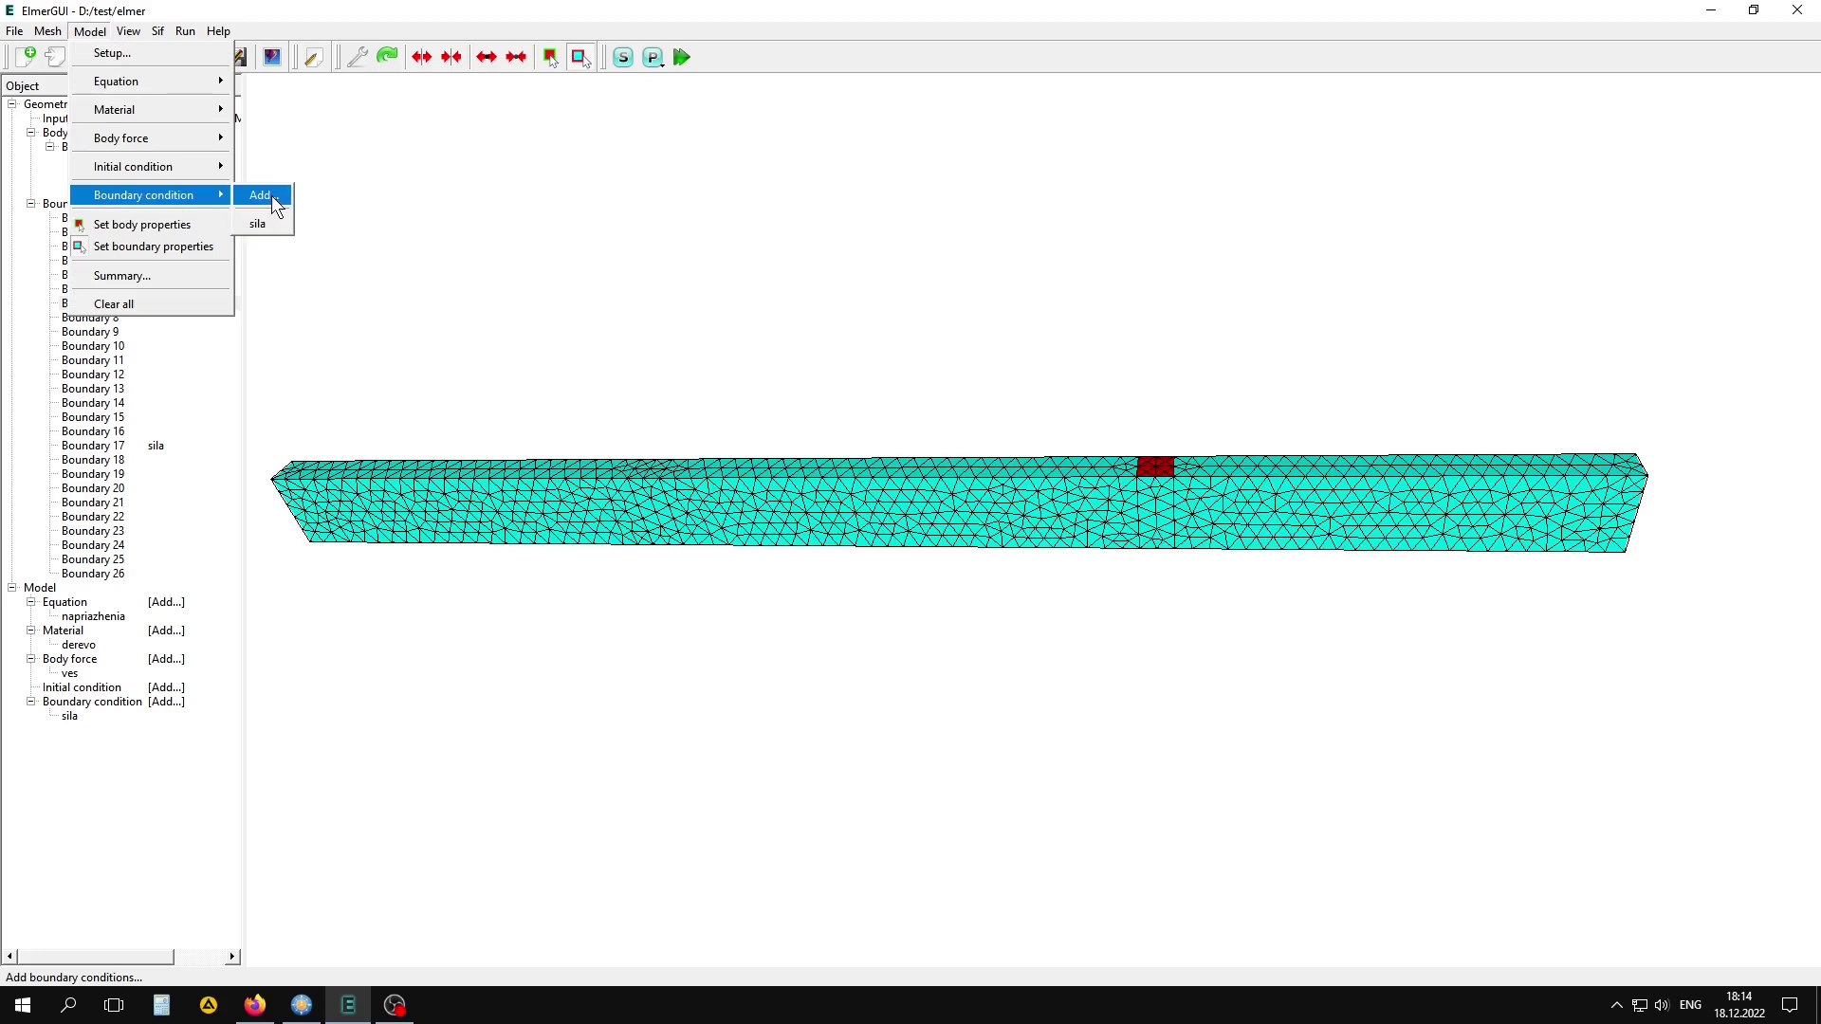
{"action": "left_click", "coordinate": [275, 204]}
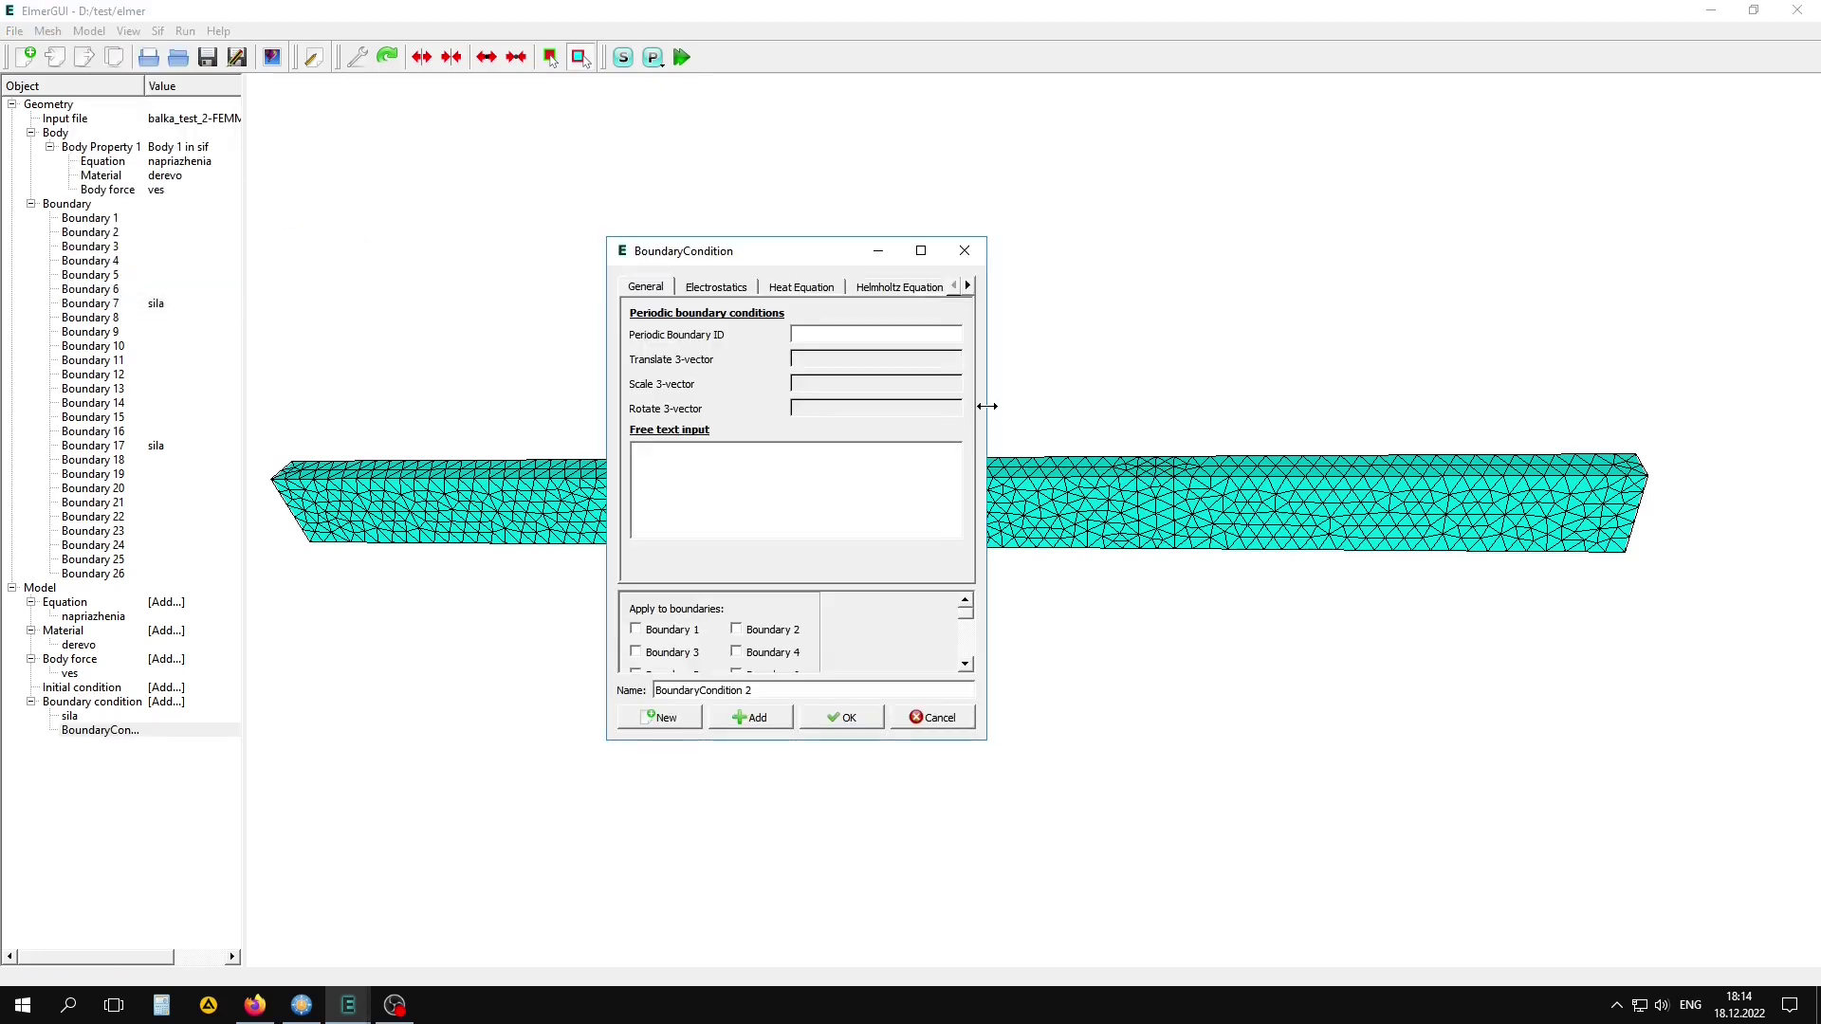
{"action": "left_click_drag", "start_coordinate": [987, 410], "coordinate": [1481, 417]}
{"action": "left_click_drag", "start_coordinate": [1070, 252], "coordinate": [928, 253]}
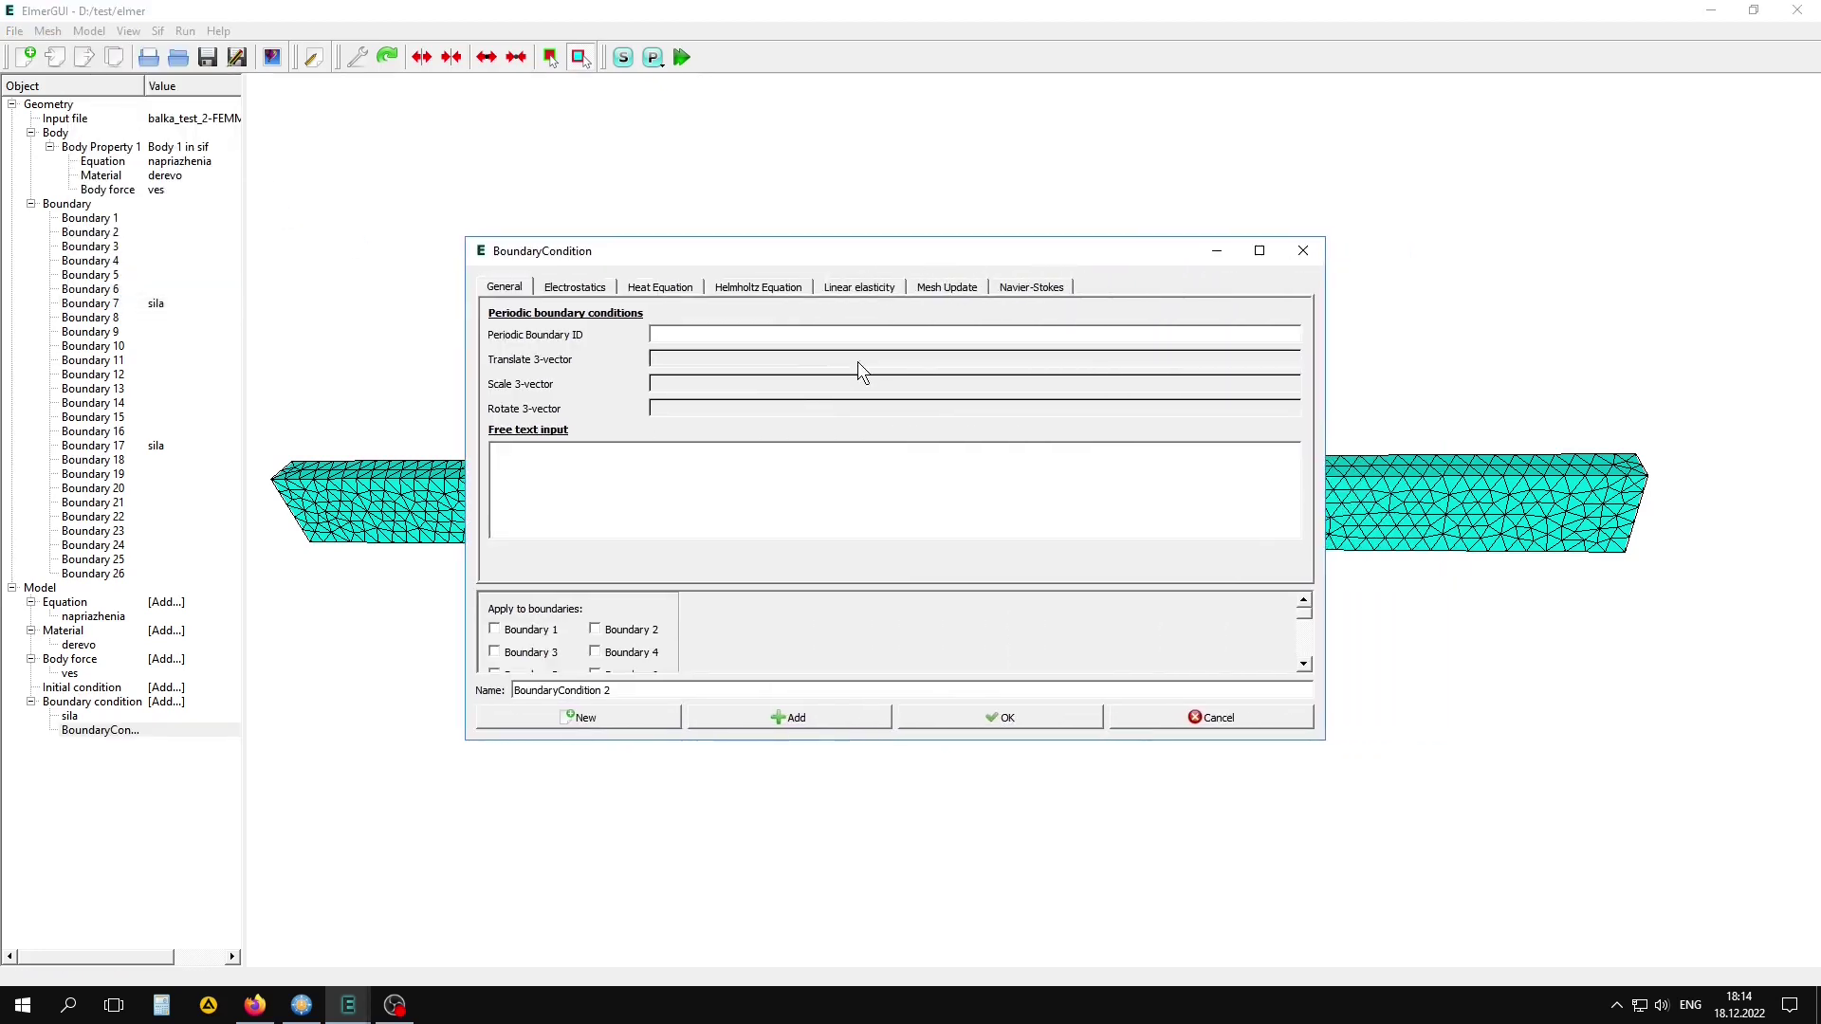
{"action": "left_click", "coordinate": [860, 289]}
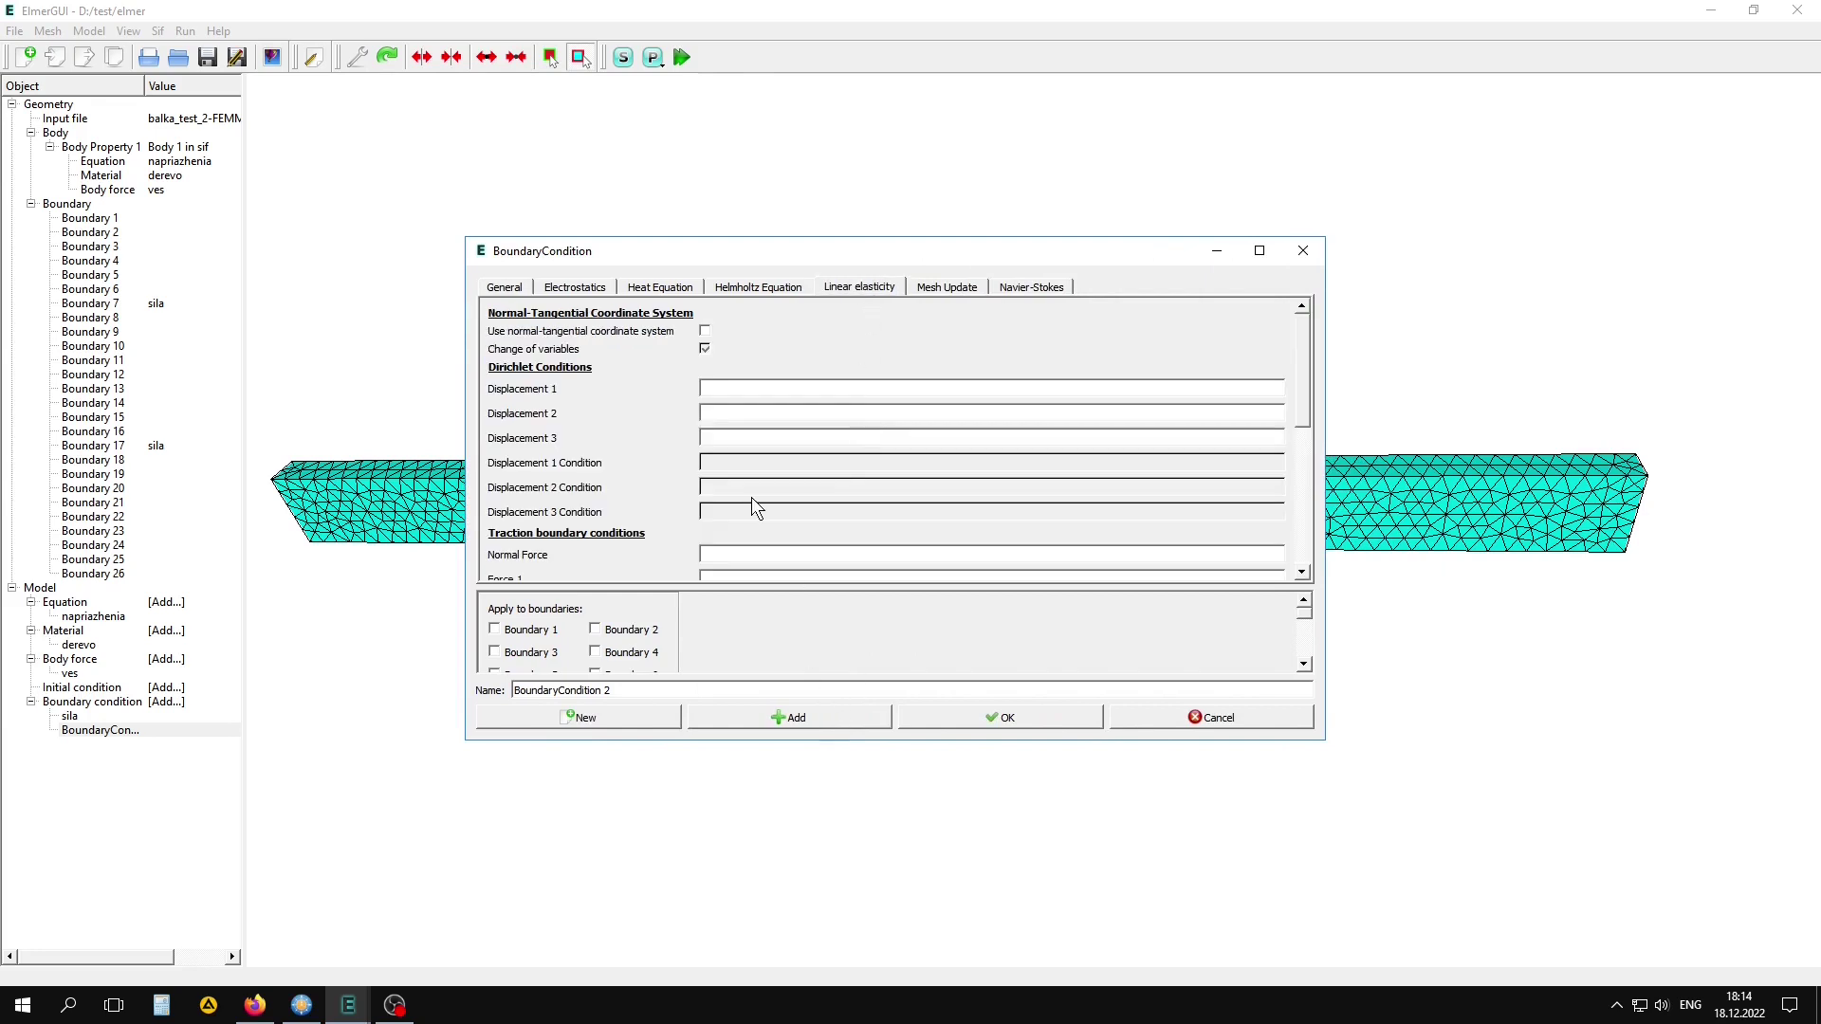
{"action": "left_click", "coordinate": [724, 389]}
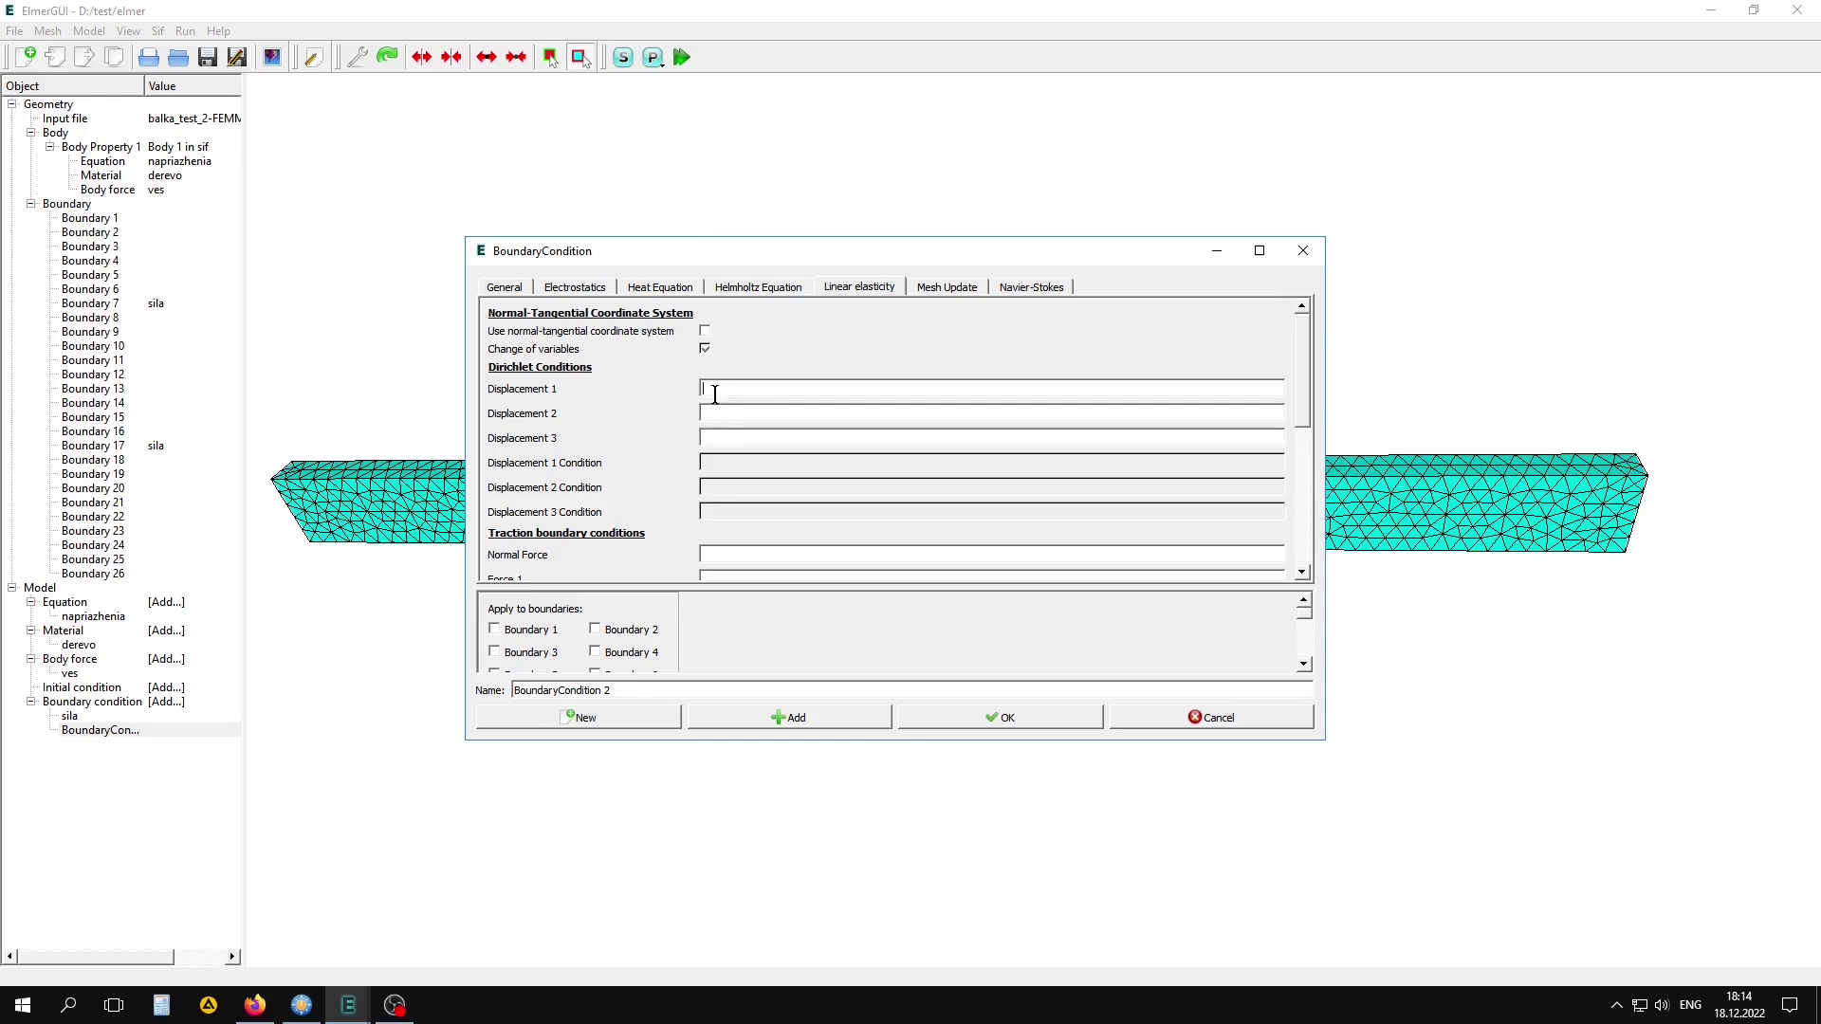
{"action": "type", "text": "0"}
{"action": "left_click", "coordinate": [713, 437]}
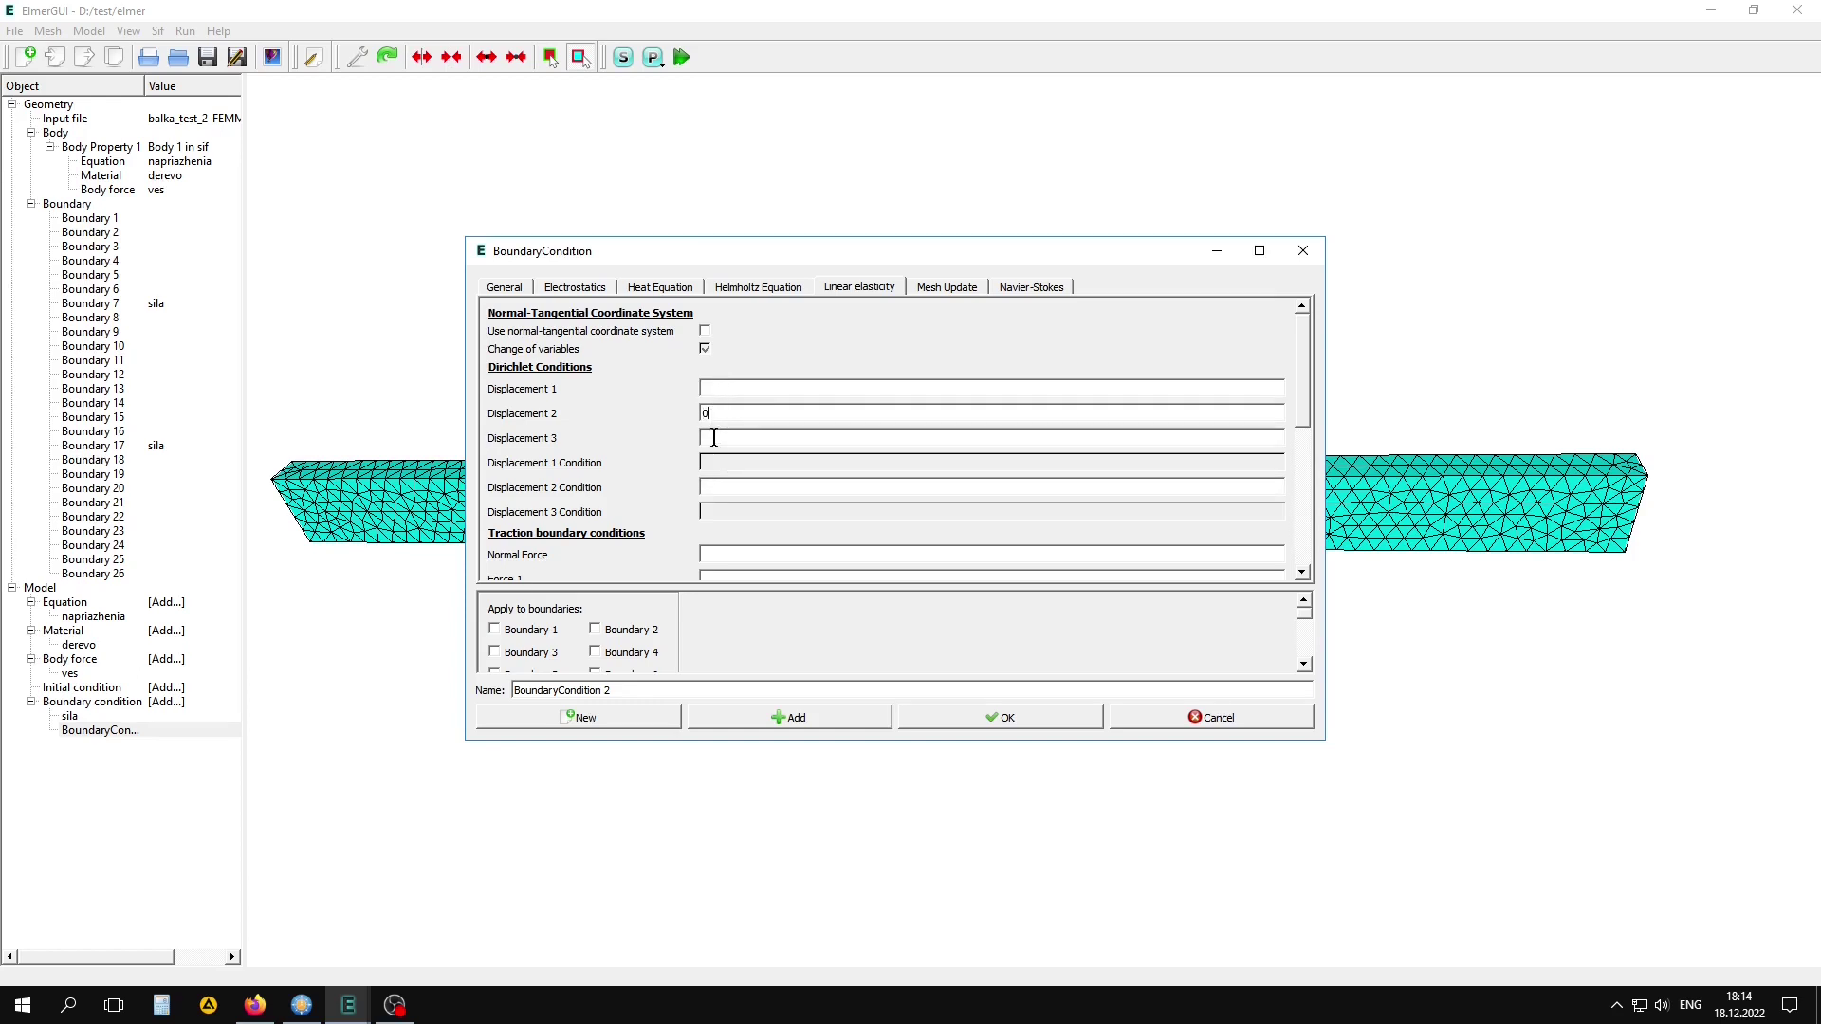
{"action": "type", "text": "0"}
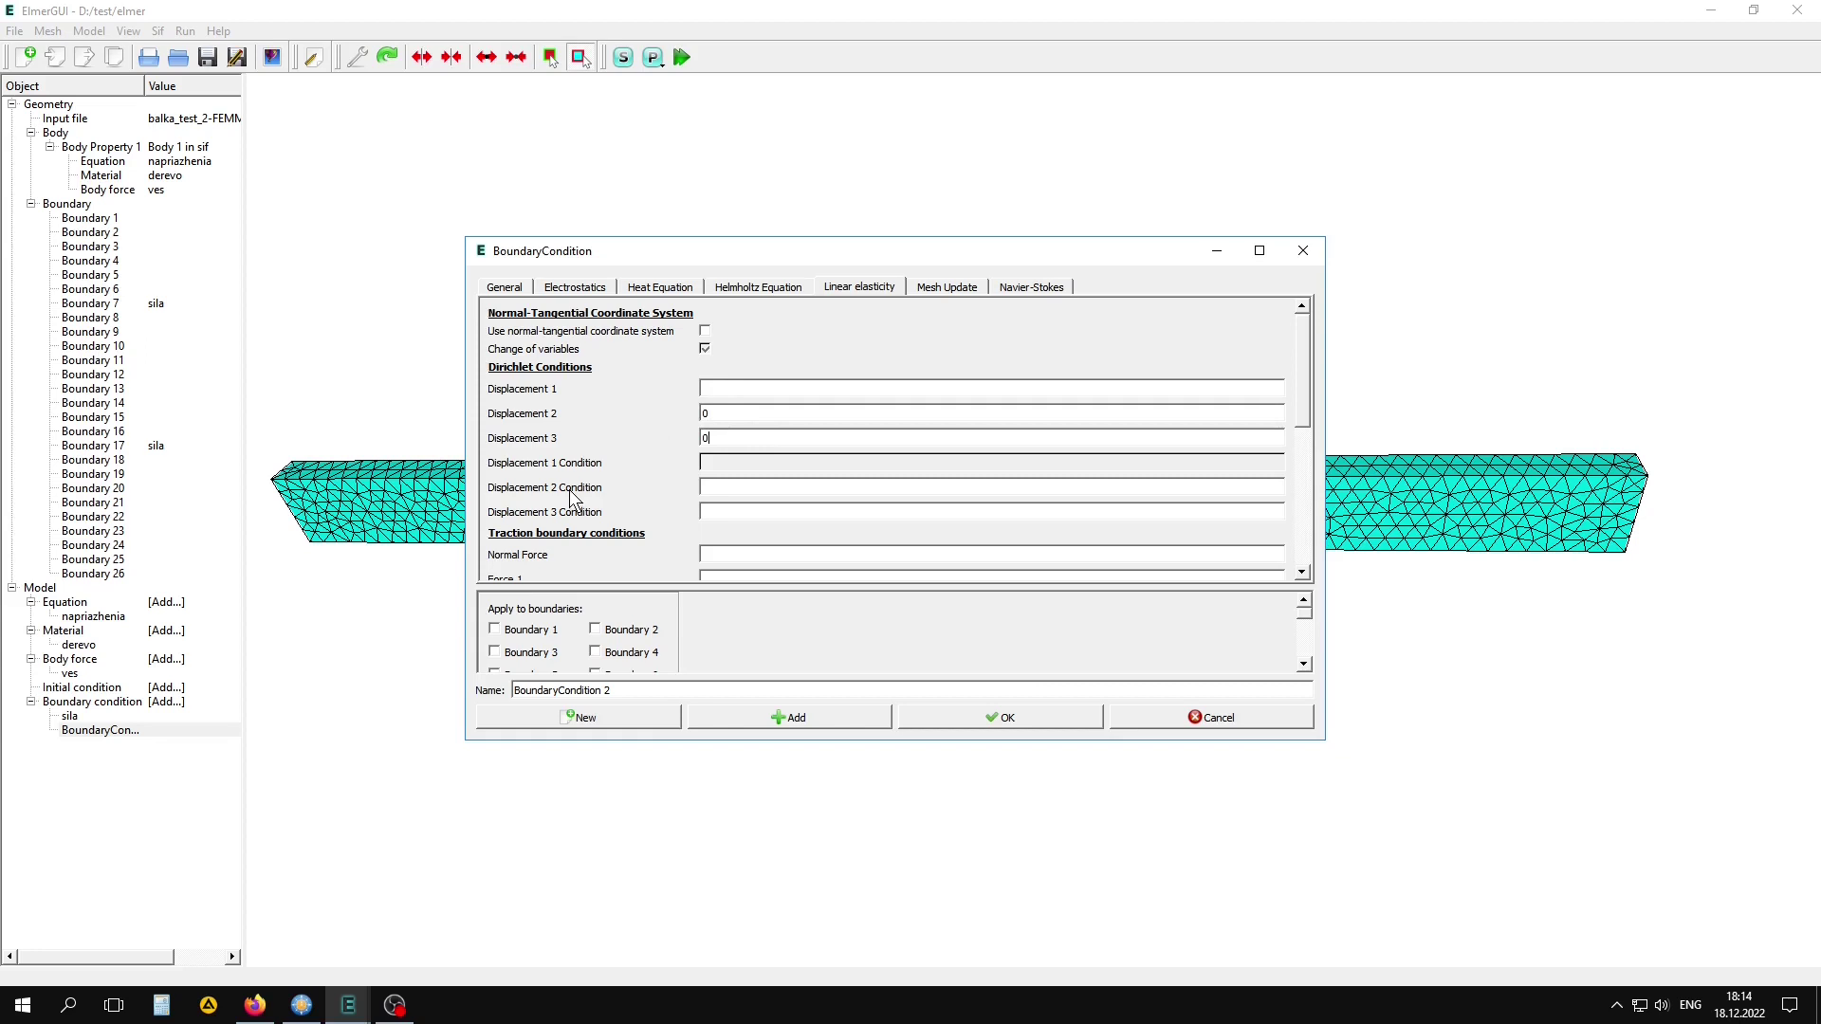
- Name the boundary condition opora and save it
{"action": "left_click_drag", "start_coordinate": [644, 689], "coordinate": [513, 690]}
{"action": "type", "text": "opora"}
{"action": "left_click", "coordinate": [793, 715]}
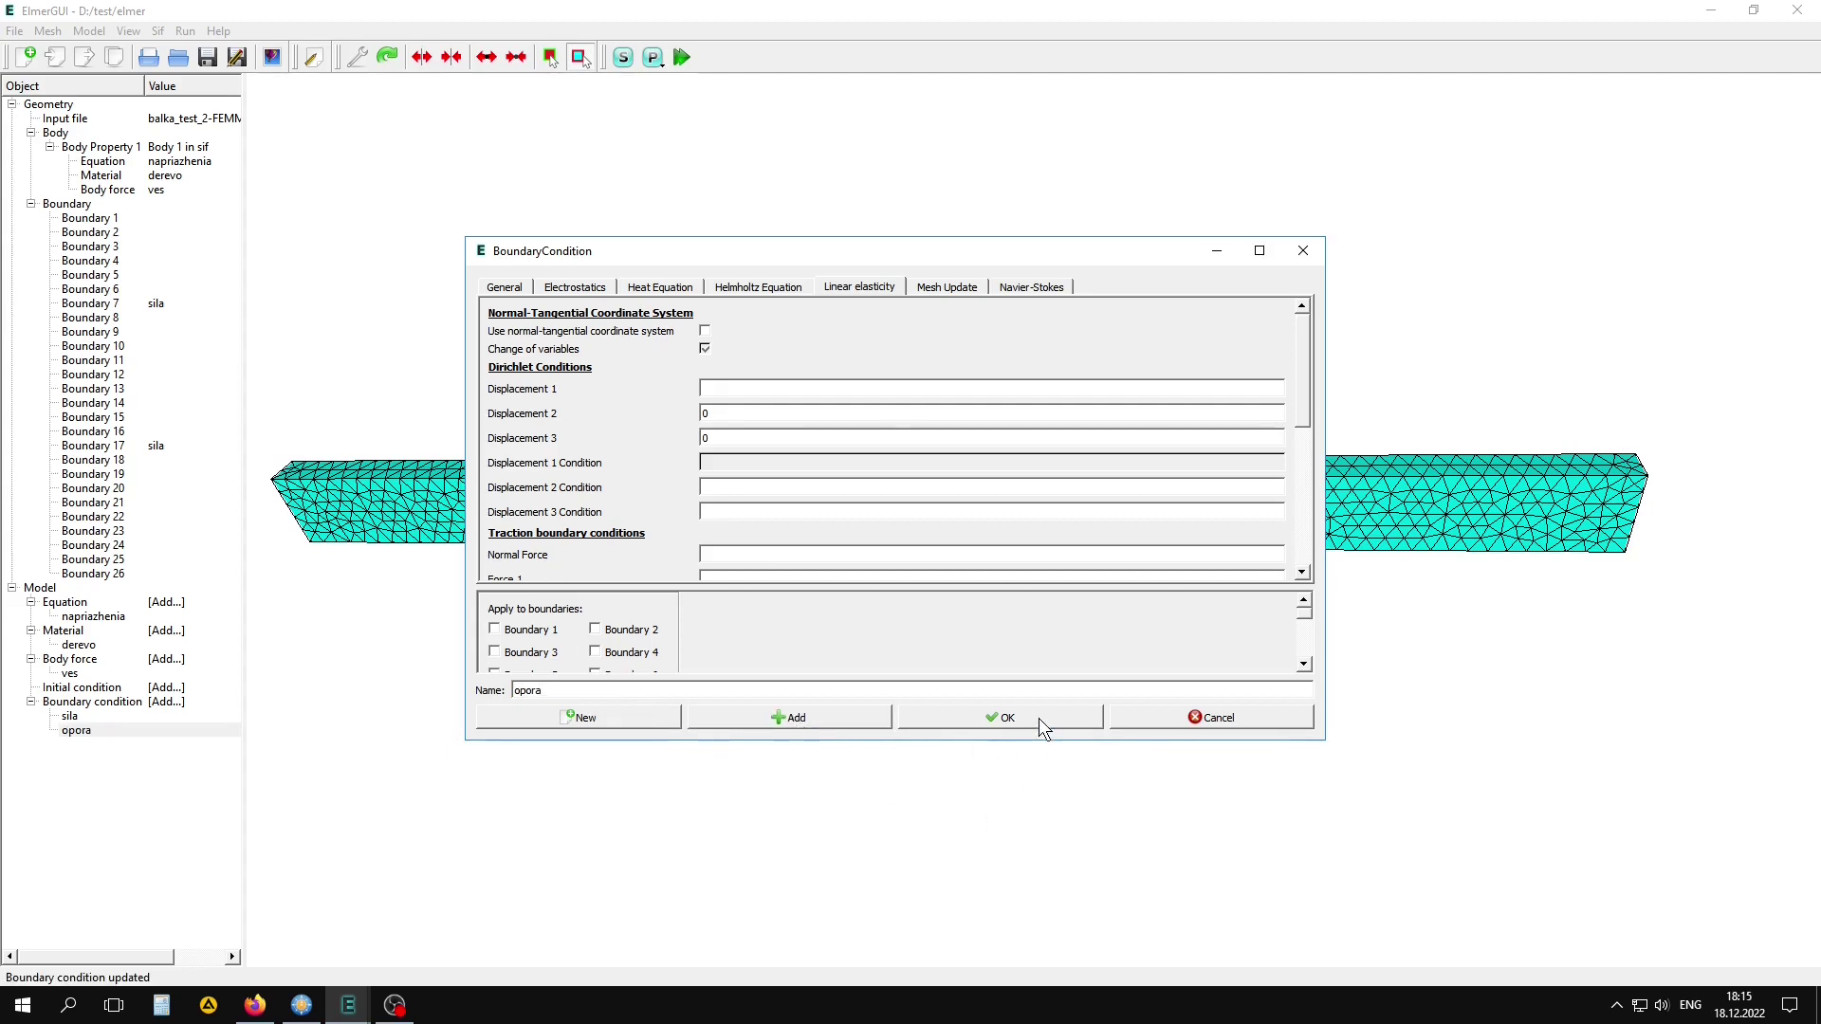
{"action": "left_click", "coordinate": [1038, 719]}
{"action": "mouse_move", "coordinate": [994, 763]}
{"action": "left_mouse_down"}
{"action": "mouse_move", "coordinate": [488, 752]}
{"action": "mouse_move", "coordinate": [825, 748]}
{"action": "mouse_move", "coordinate": [772, 715]}
{"action": "mouse_move", "coordinate": [1122, 658]}
{"action": "mouse_move", "coordinate": [727, 673]}
{"action": "mouse_move", "coordinate": [651, 616]}
{"action": "mouse_move", "coordinate": [849, 618]}
{"action": "left_mouse_up"}
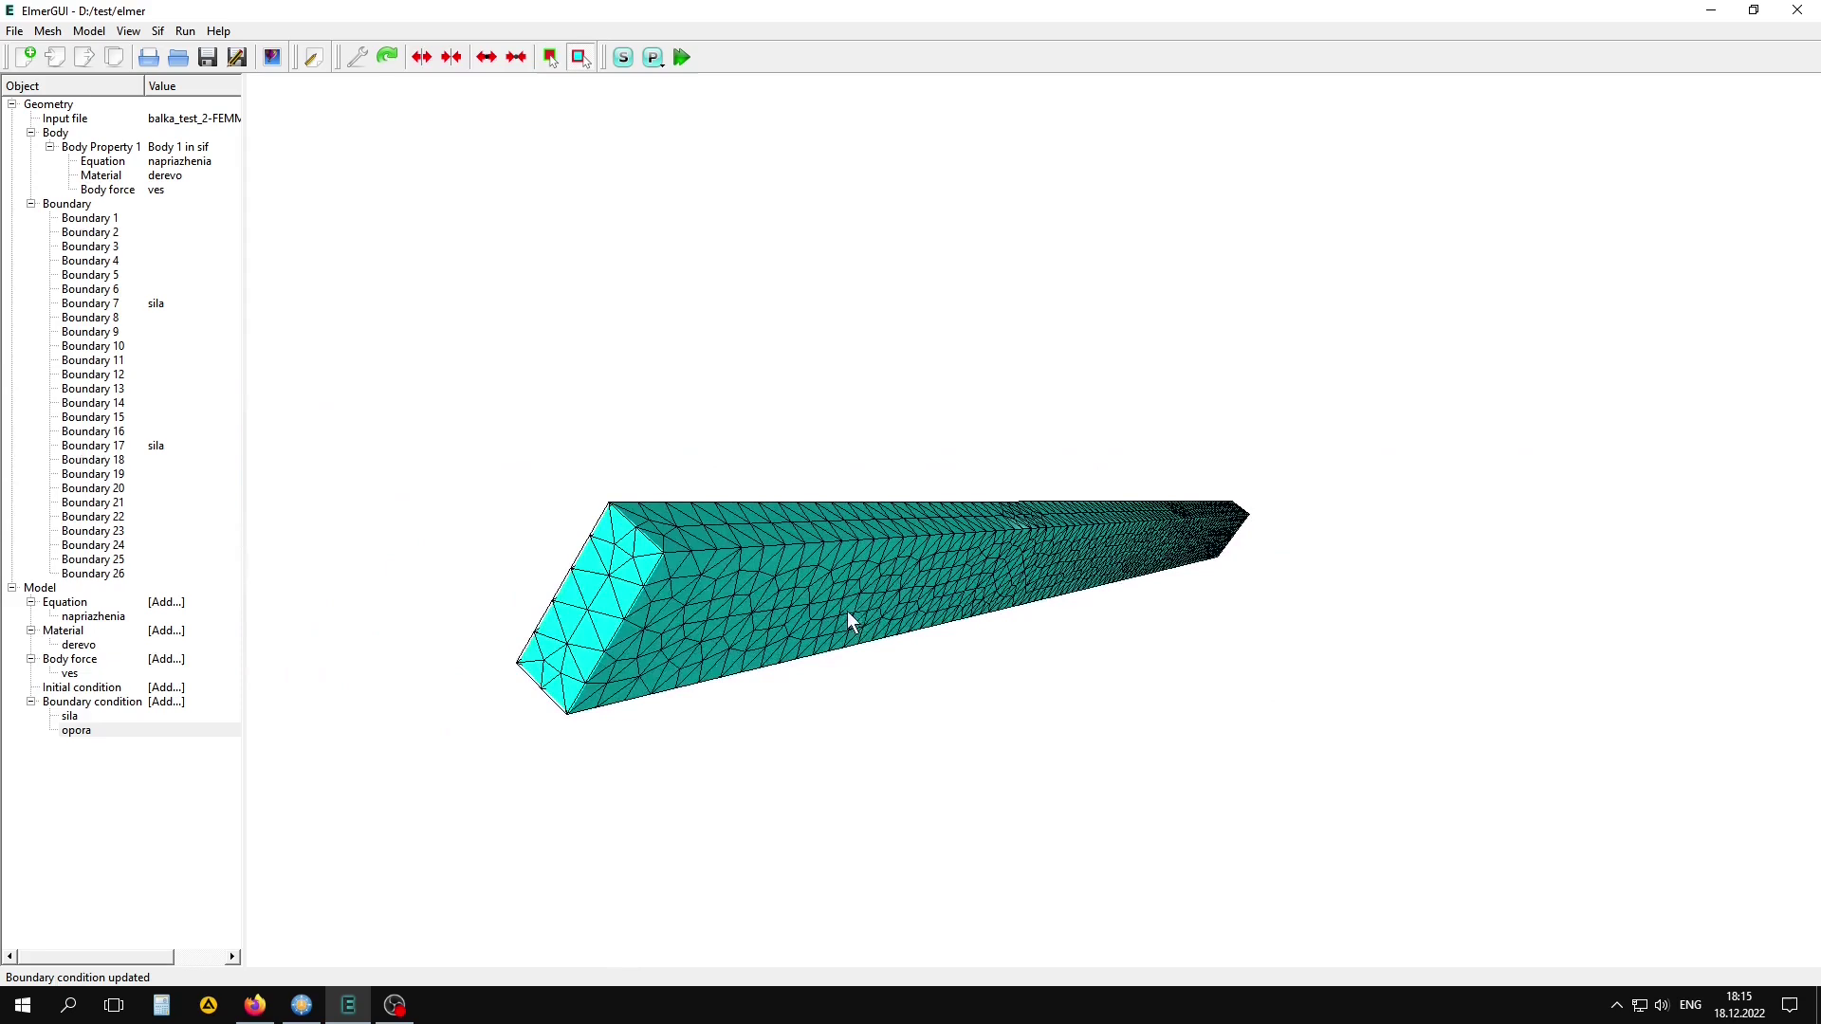
- Assign opora to Boundary 26, the beam's left end face
{"action": "double_click", "coordinate": [607, 602]}
{"action": "left_click", "coordinate": [1002, 484]}
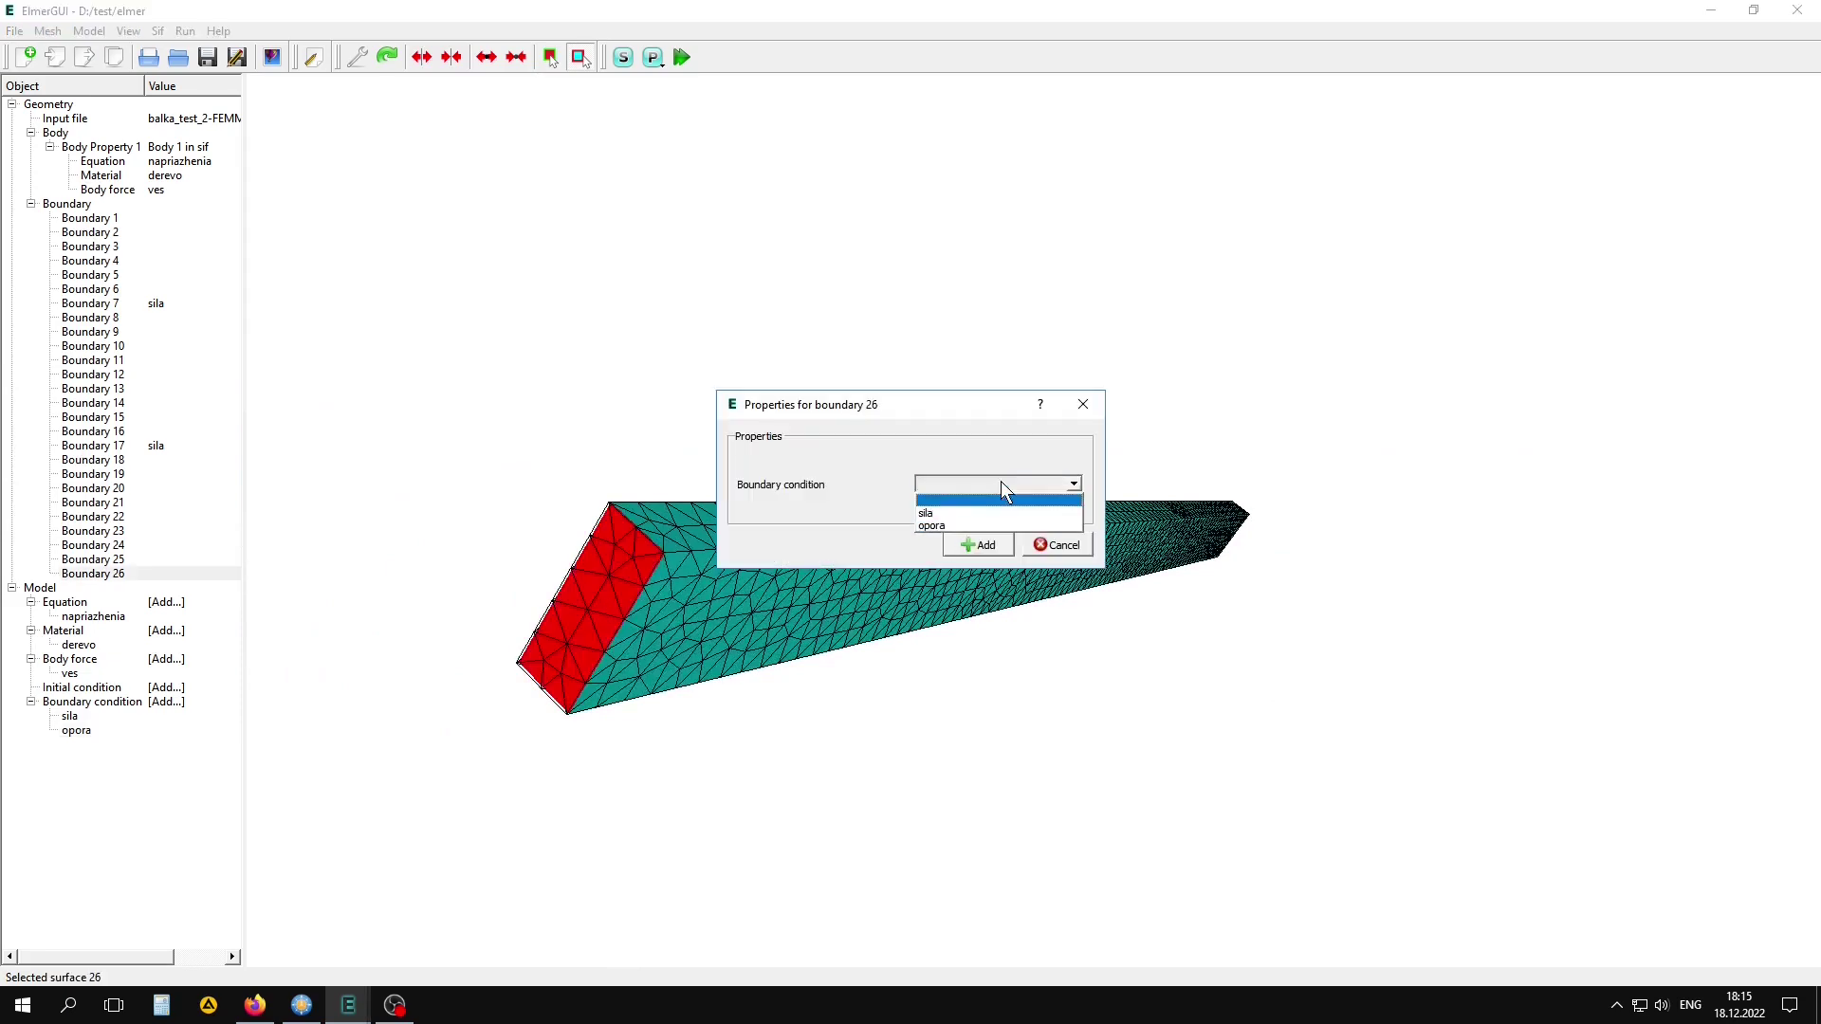
{"action": "left_click", "coordinate": [931, 527]}
{"action": "left_click", "coordinate": [975, 545]}
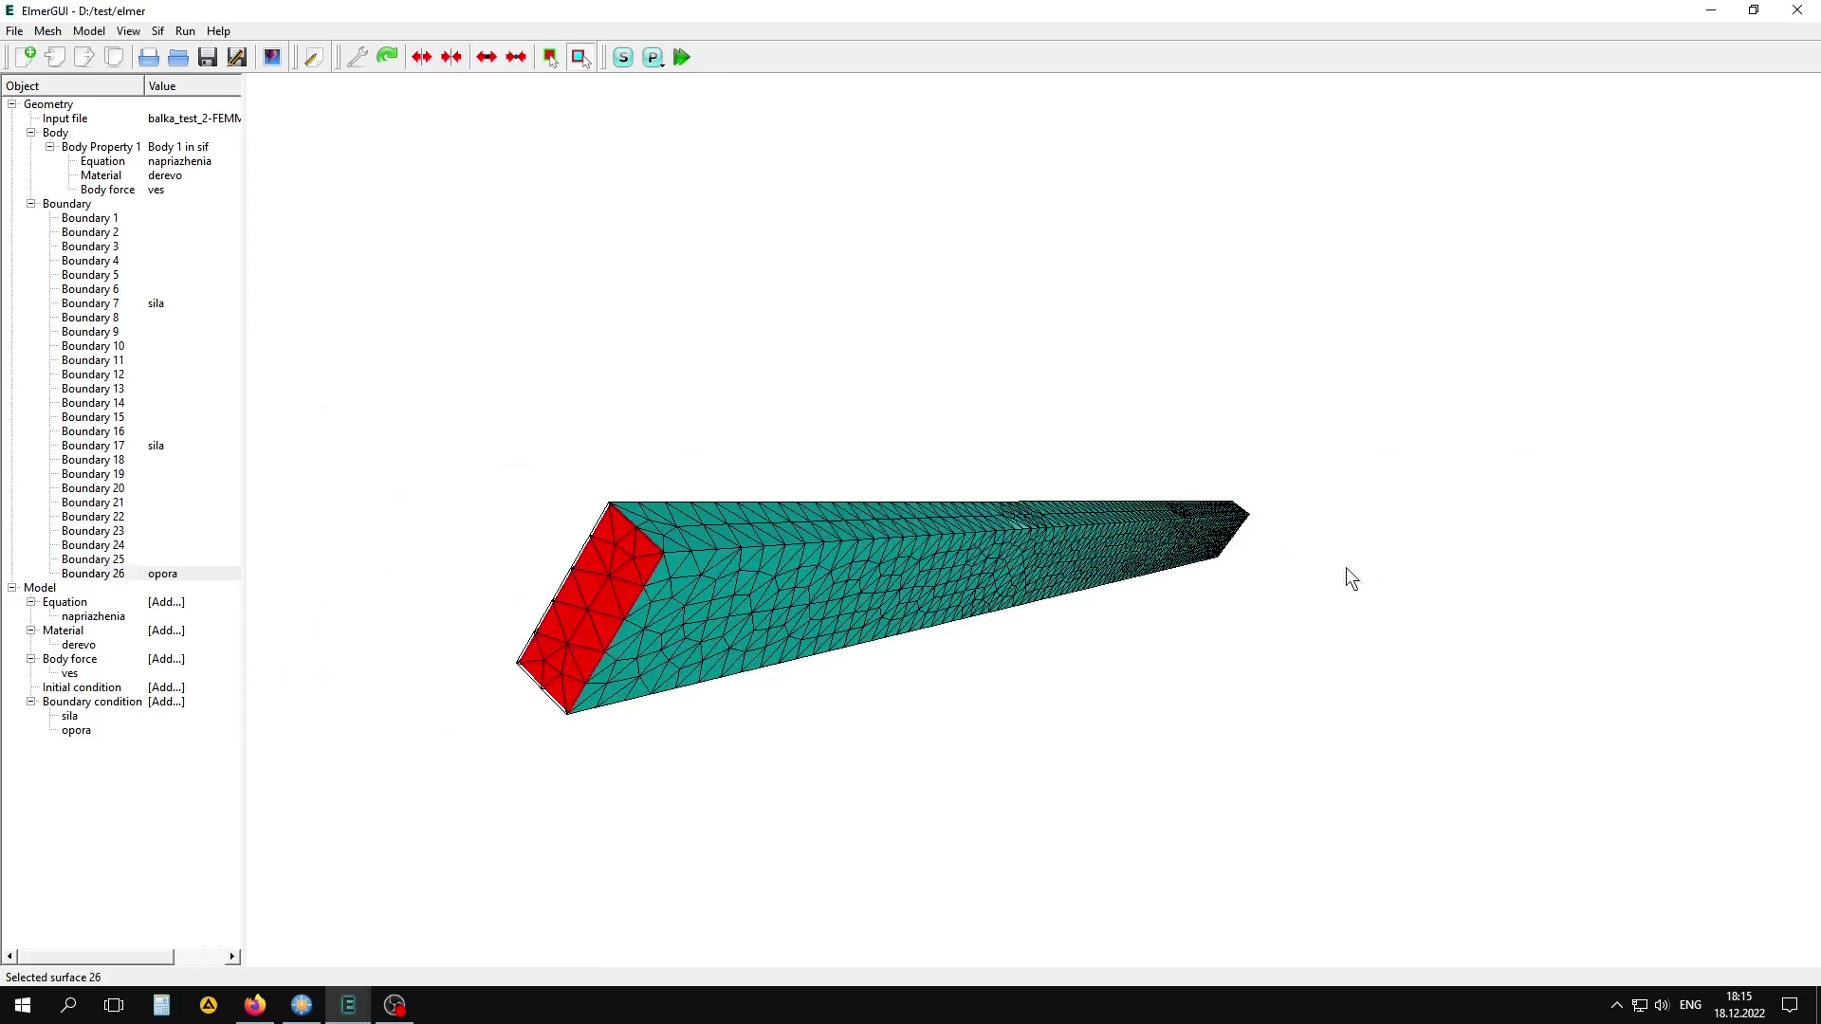
- Assign opora to Boundary 1, the beam's opposite end face
{"action": "mouse_move", "coordinate": [1350, 576]}
{"action": "left_mouse_down"}
{"action": "mouse_move", "coordinate": [902, 565]}
{"action": "mouse_move", "coordinate": [1524, 576]}
{"action": "mouse_move", "coordinate": [531, 635]}
{"action": "mouse_move", "coordinate": [1243, 608]}
{"action": "mouse_move", "coordinate": [1049, 575]}
{"action": "left_mouse_up"}
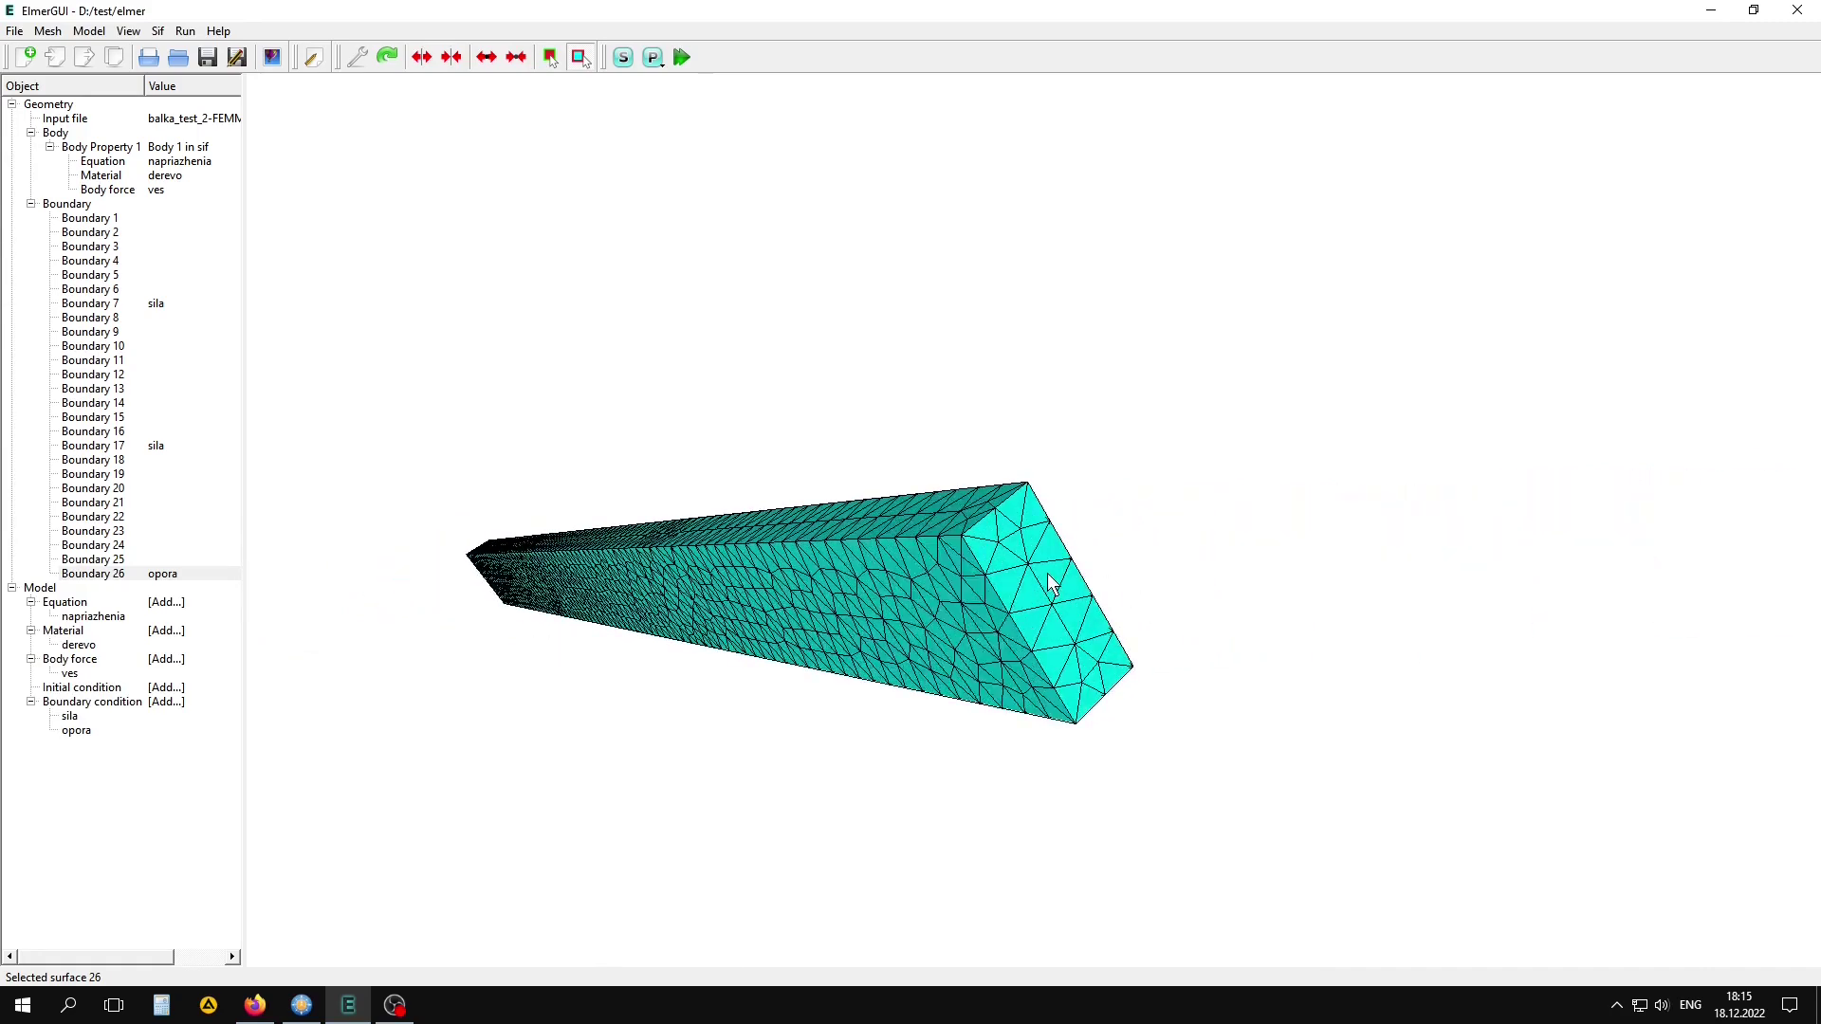
{"action": "double_click", "coordinate": [1047, 573]}
{"action": "left_click", "coordinate": [977, 481]}
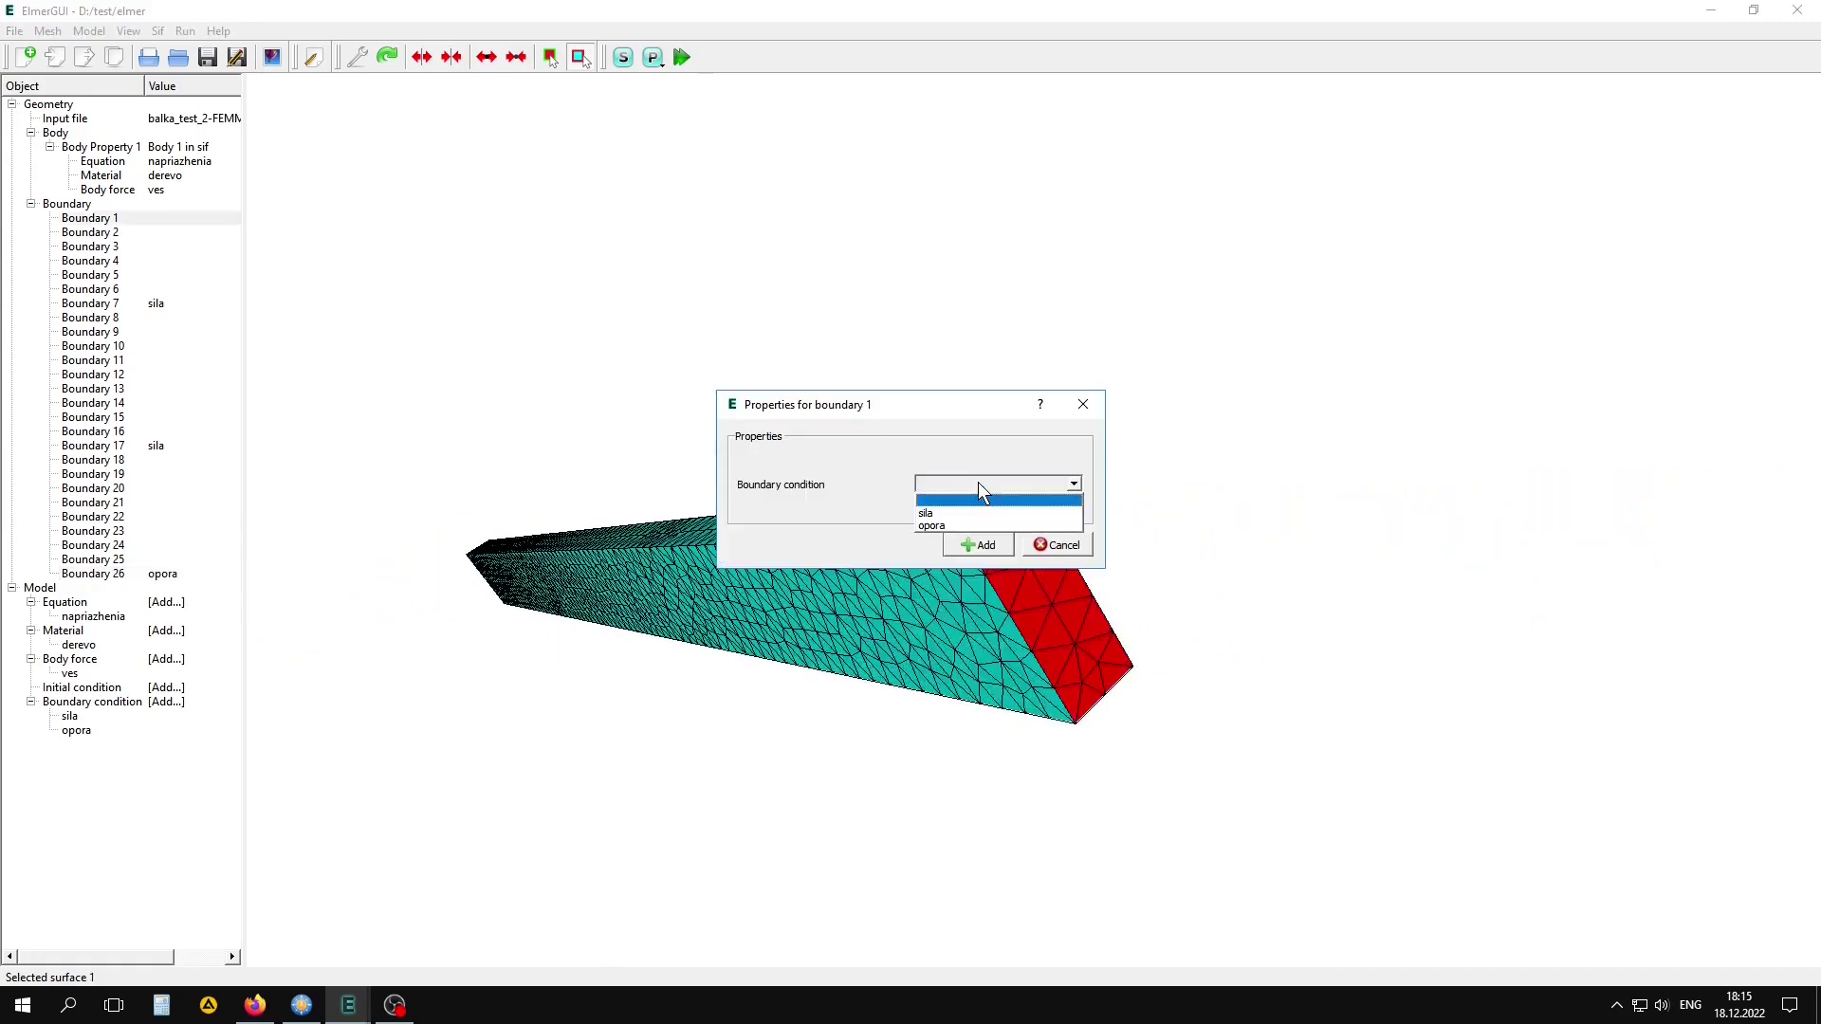
{"action": "left_click", "coordinate": [938, 526]}
{"action": "scroll", "coordinate": [966, 576], "scroll_direction": "down", "scroll_amount": 3}
{"action": "mouse_move", "coordinate": [967, 576]}
{"action": "left_mouse_down"}
{"action": "mouse_move", "coordinate": [869, 605]}
{"action": "mouse_move", "coordinate": [894, 582]}
{"action": "mouse_move", "coordinate": [1207, 505]}
{"action": "left_mouse_up"}
{"action": "middle_click_drag", "start_coordinate": [1208, 506], "coordinate": [1345, 504]}
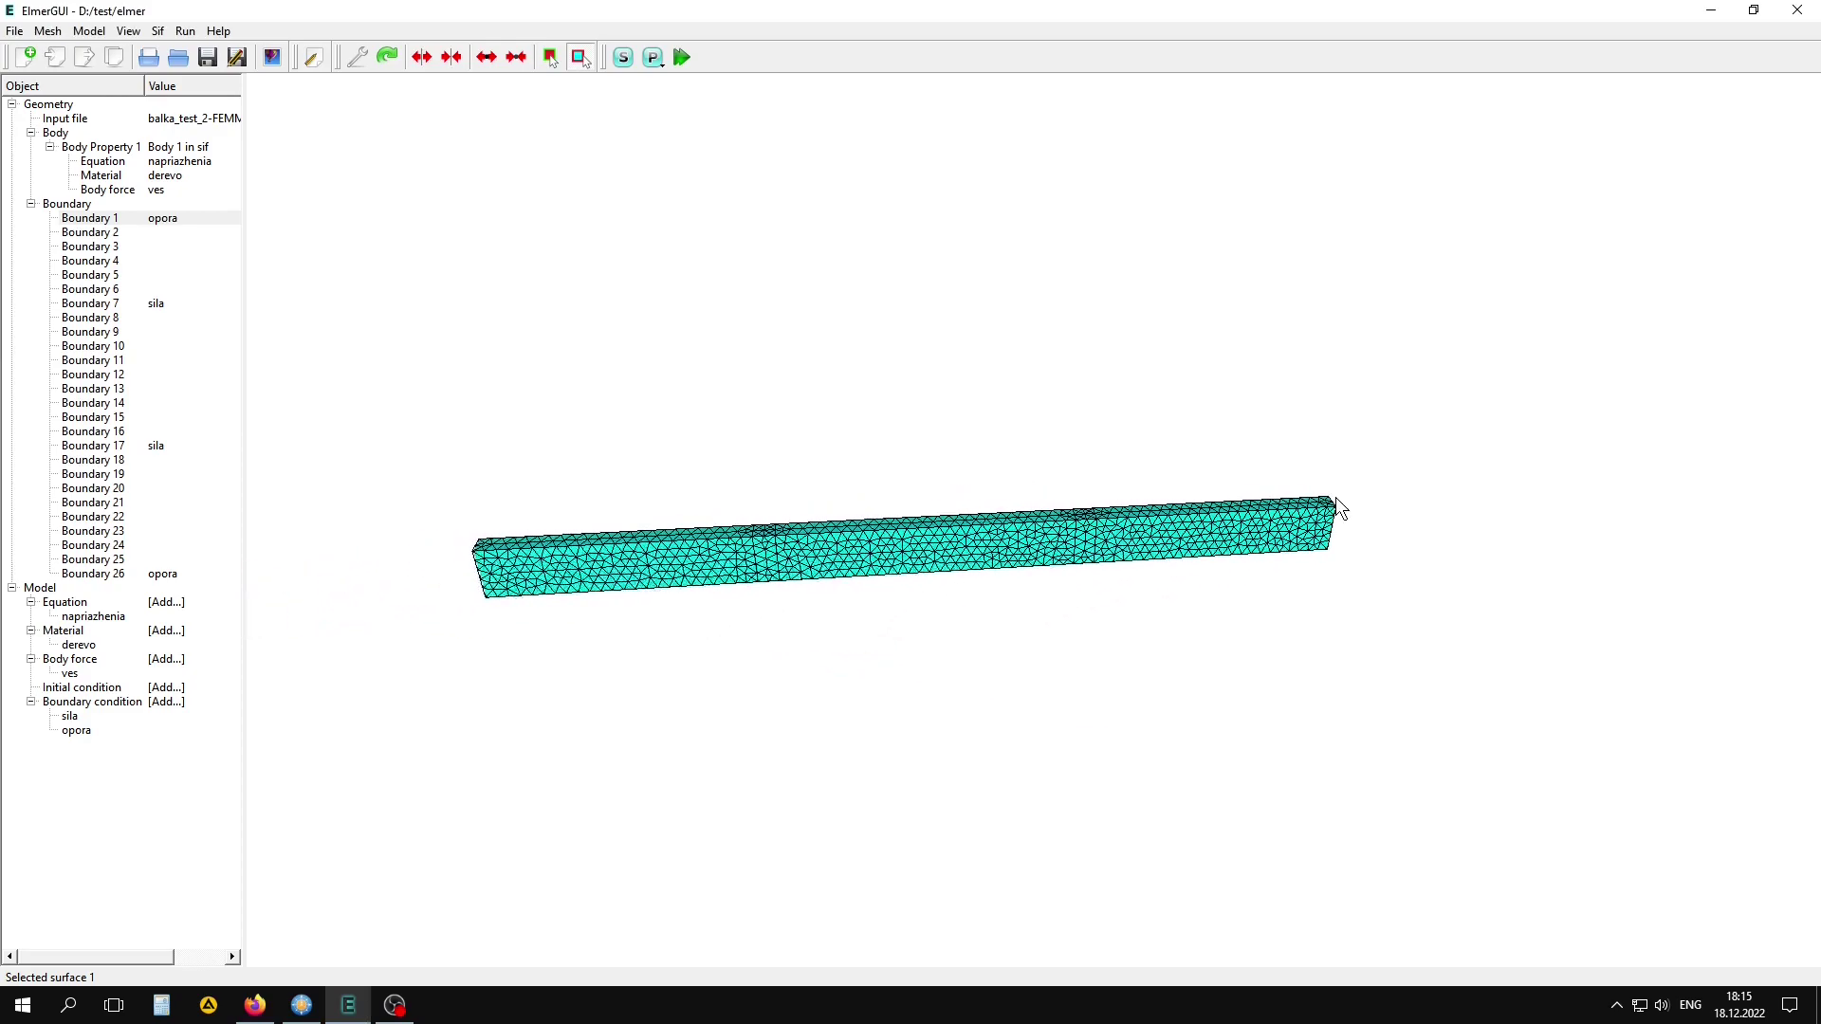
{"action": "scroll", "coordinate": [906, 551], "scroll_direction": "down", "scroll_amount": 1}
{"action": "middle_click_drag", "start_coordinate": [907, 547], "coordinate": [939, 528]}
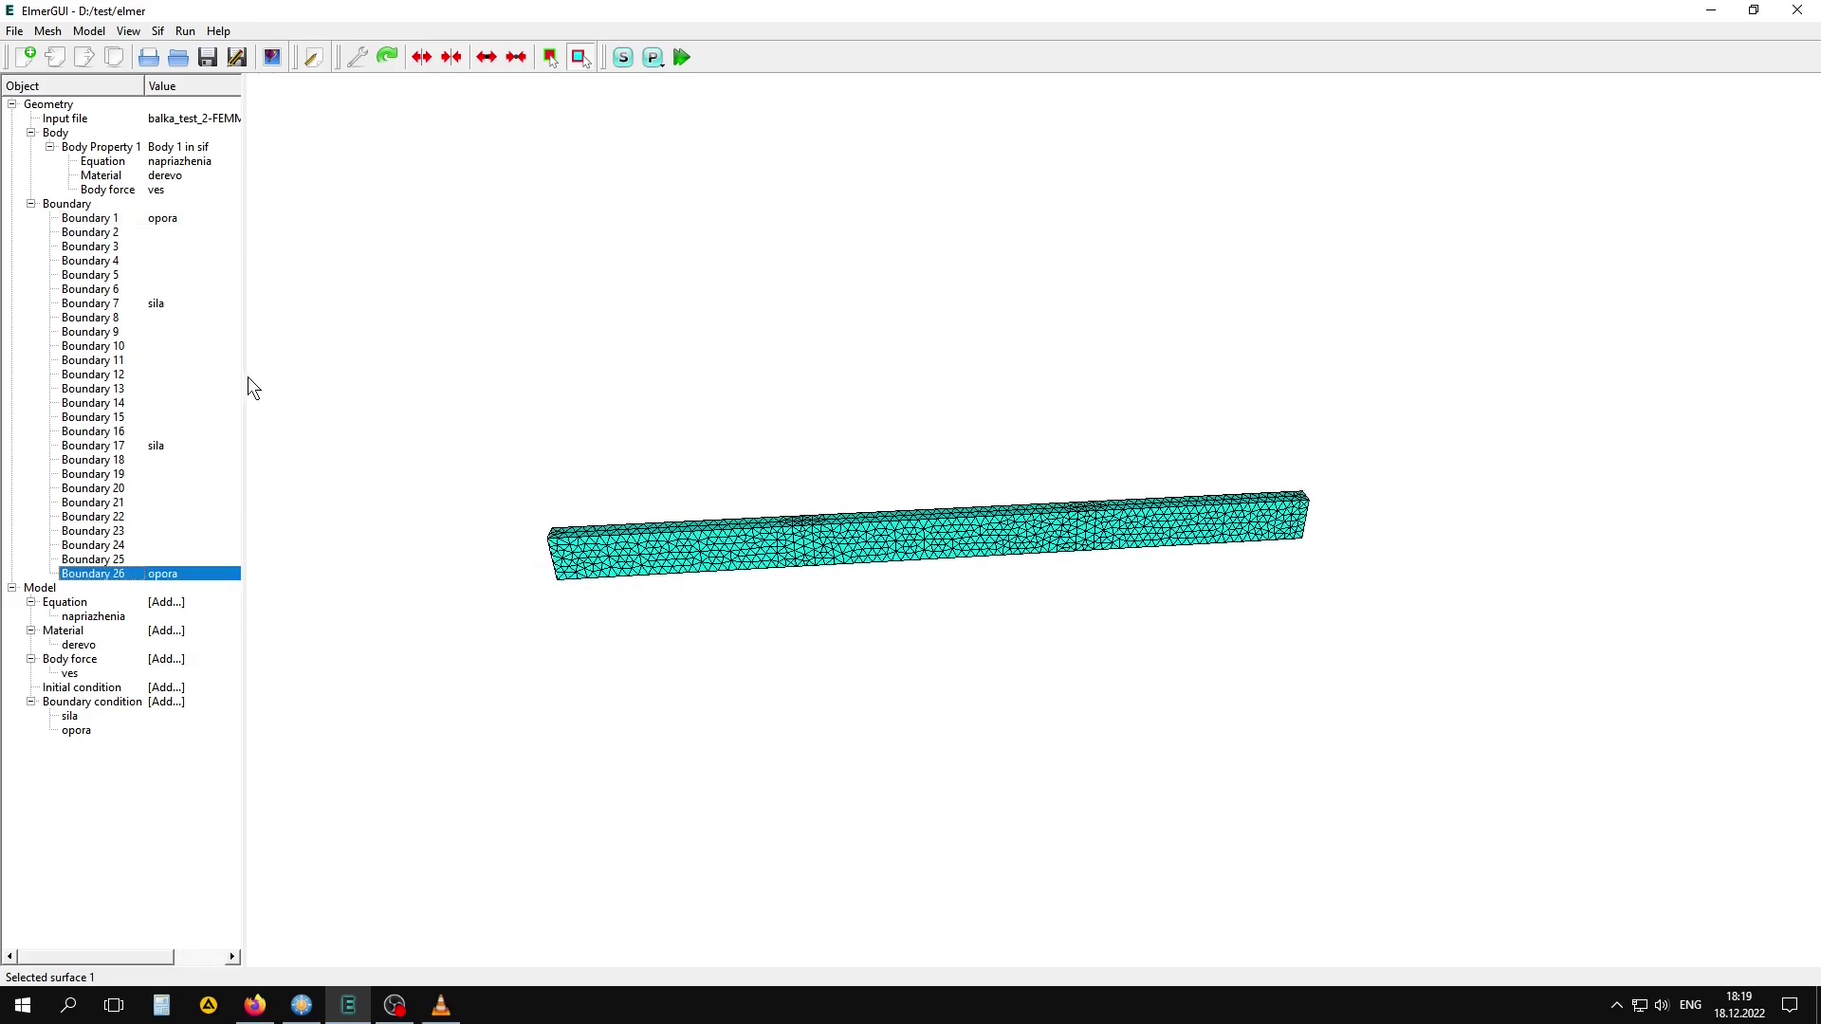
{"action": "left_click_drag", "start_coordinate": [243, 377], "coordinate": [447, 408]}
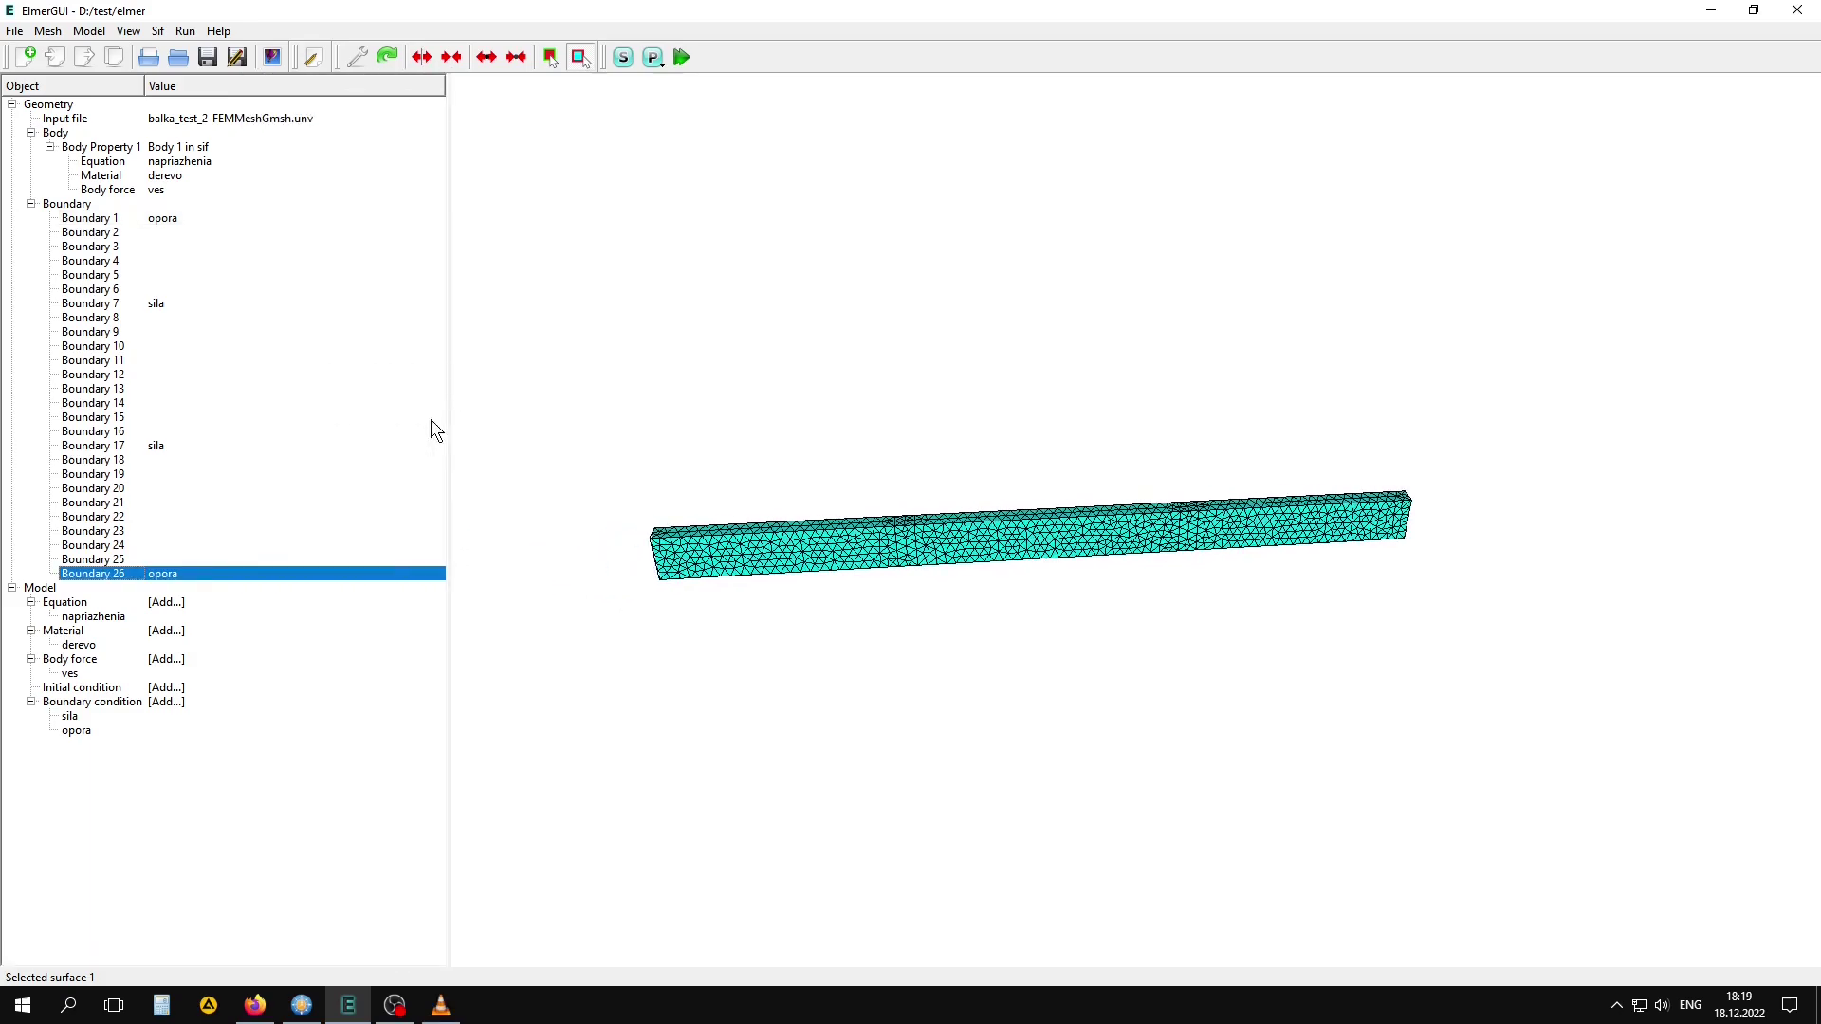
- Highlight Boundaries 1, 7, 17 and 26 from the object tree to locate them on the beam
{"action": "left_click", "coordinate": [92, 224]}
{"action": "left_click", "coordinate": [92, 306]}
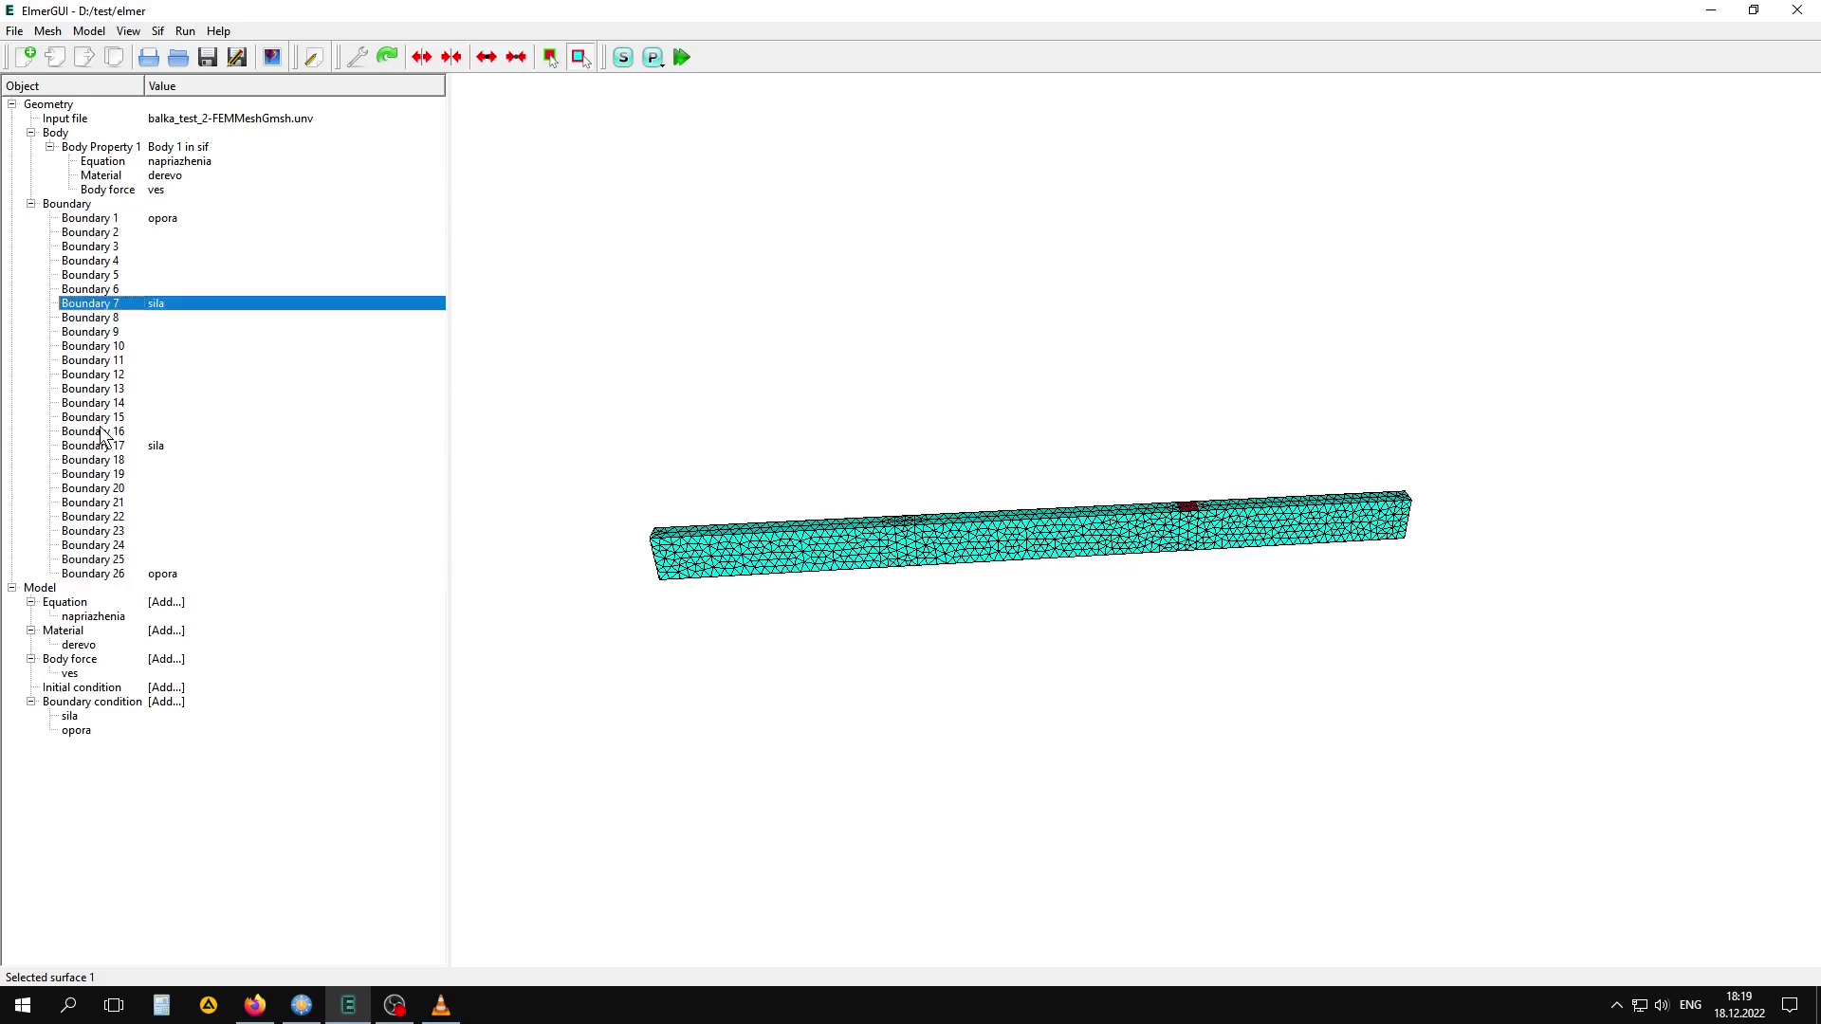
{"action": "left_click", "coordinate": [98, 445]}
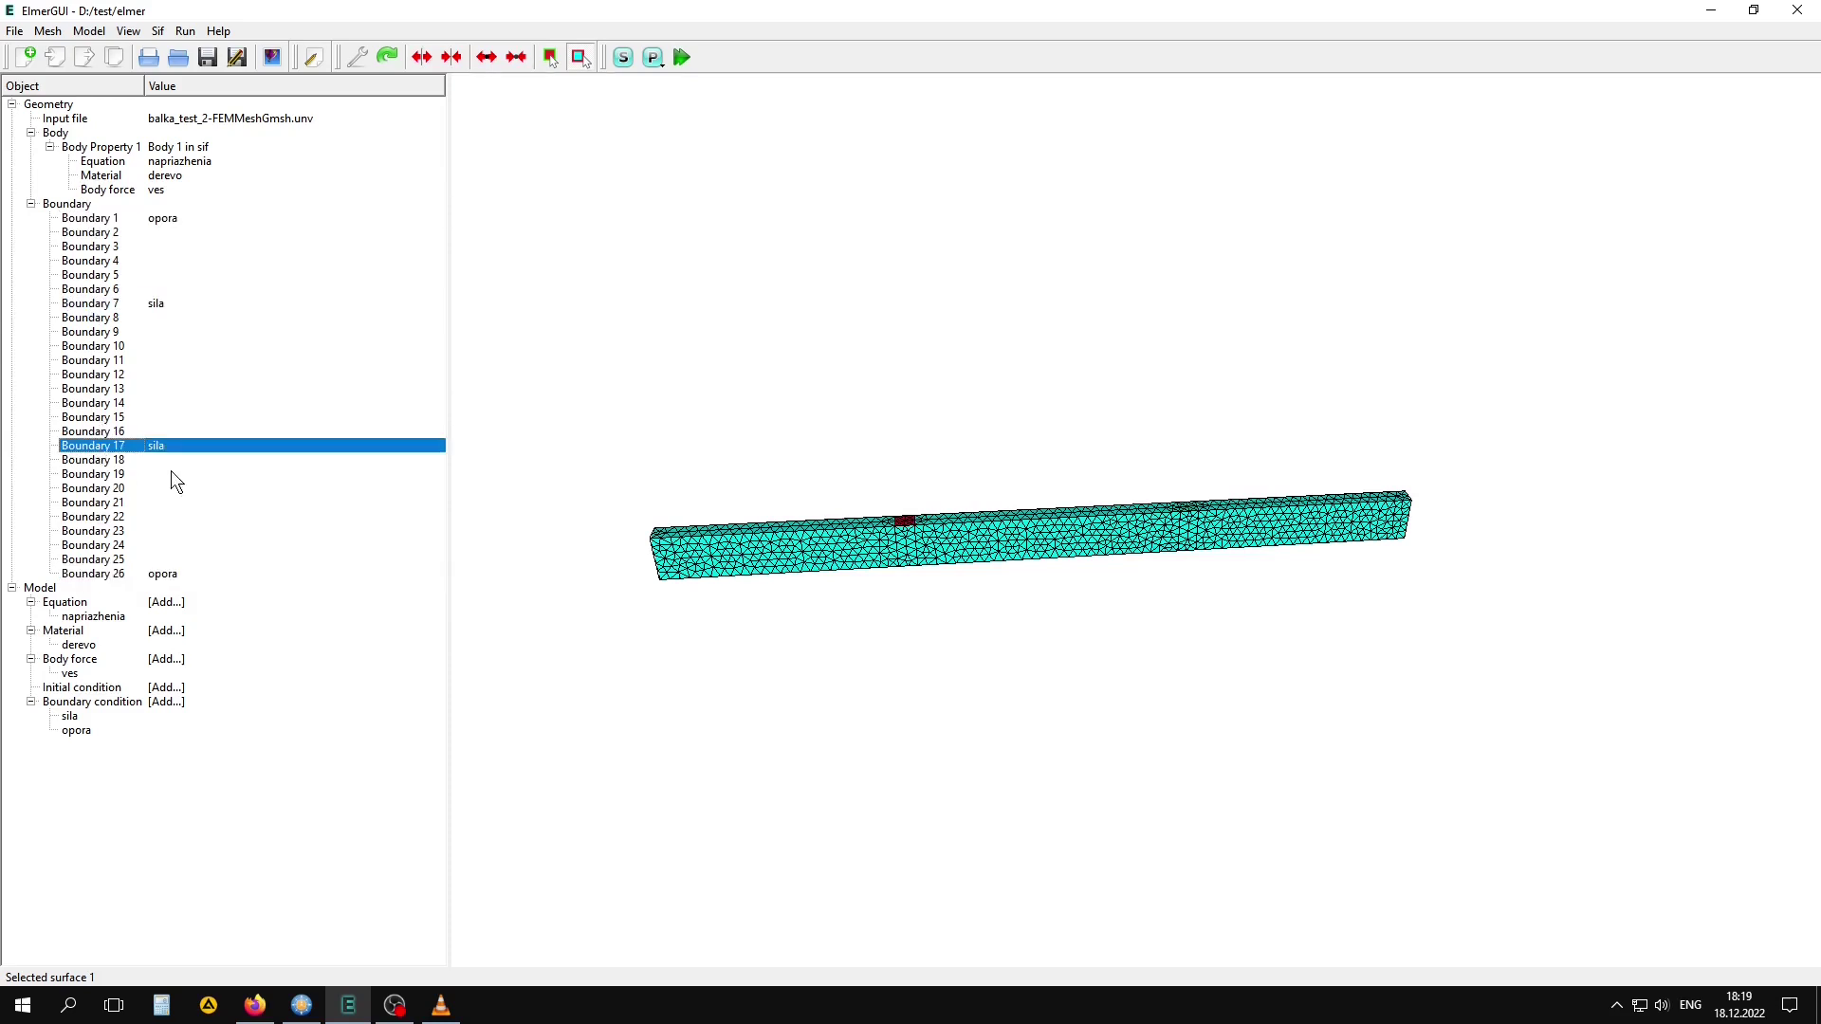
{"action": "left_click", "coordinate": [88, 303]}
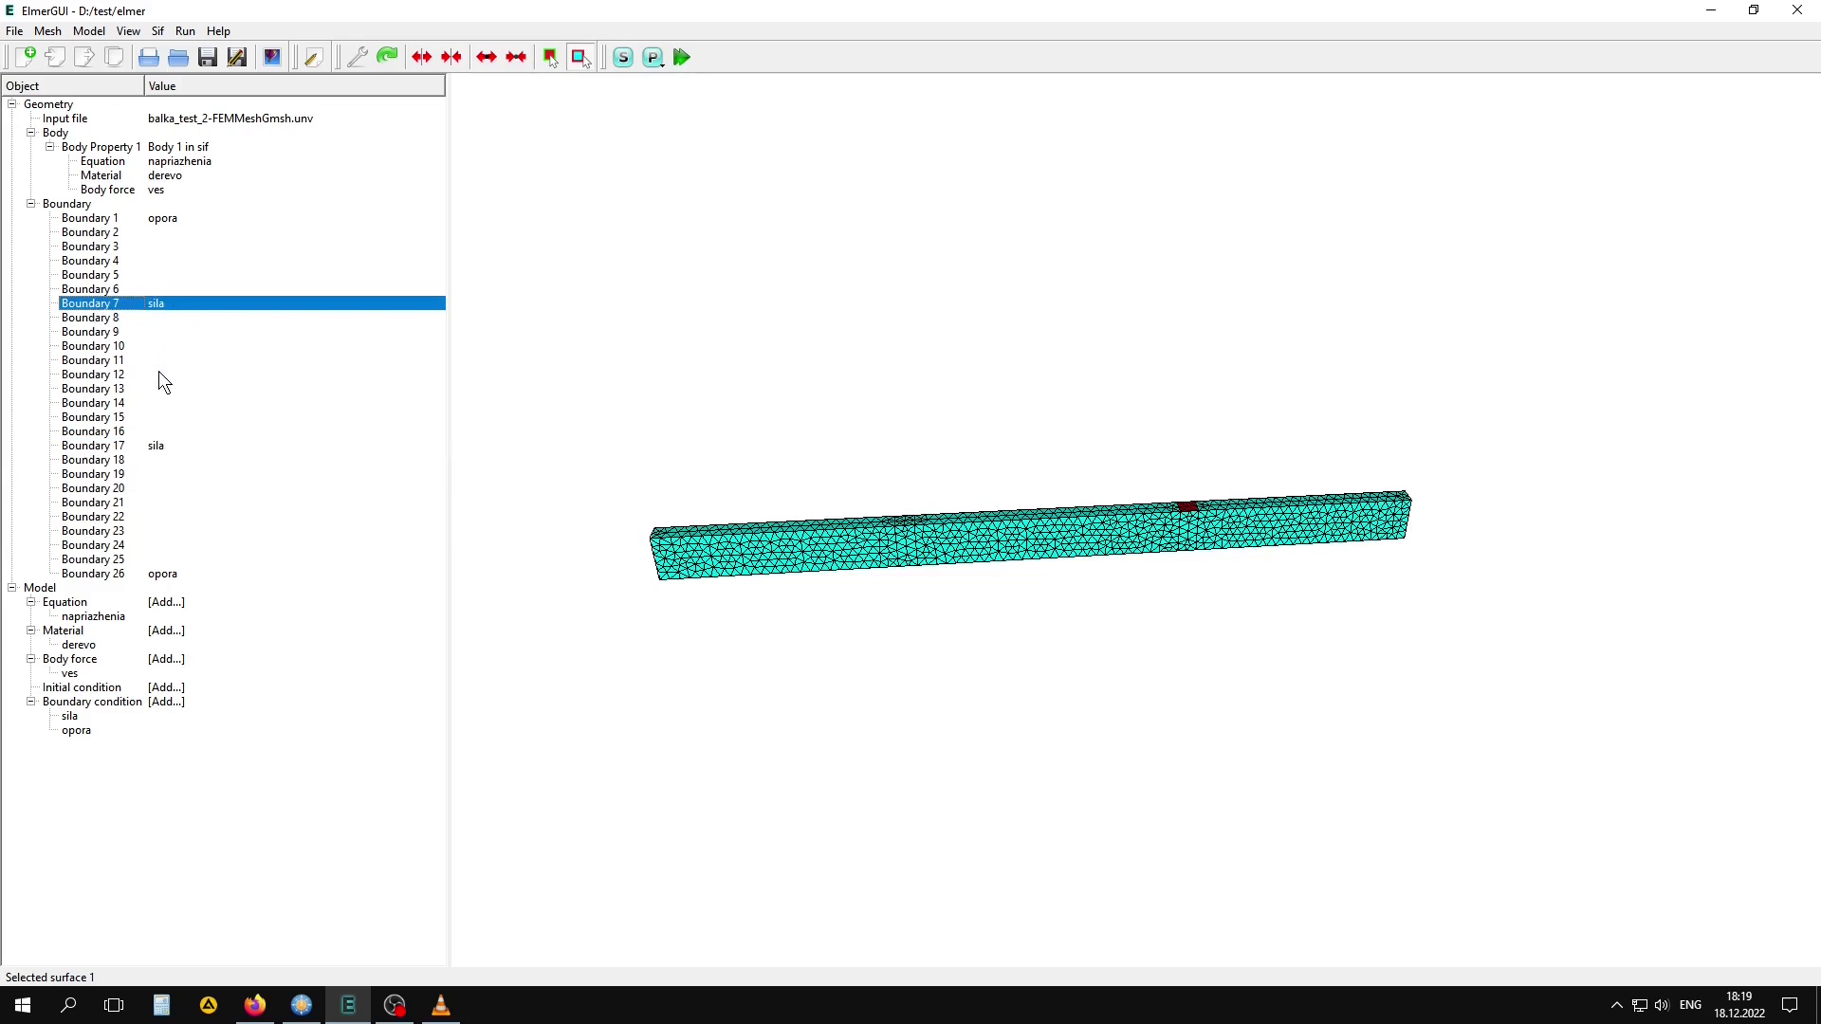
{"action": "left_click", "coordinate": [92, 446]}
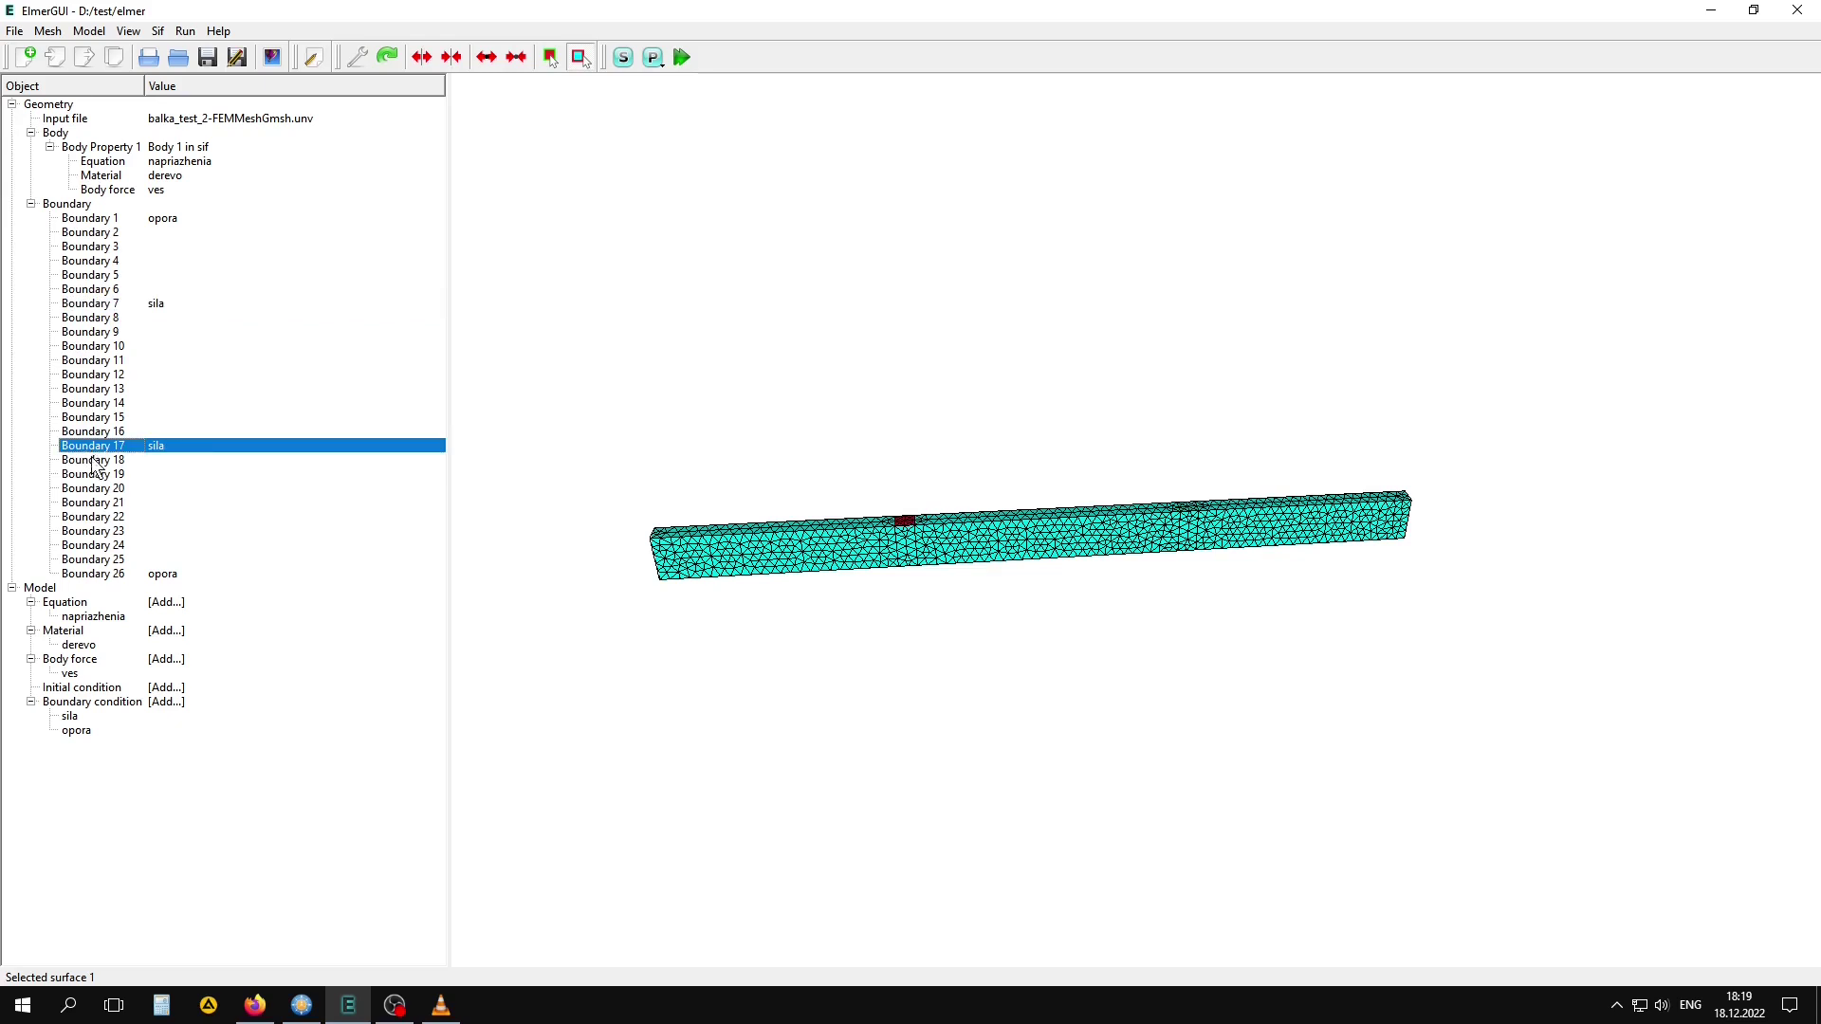
{"action": "left_click", "coordinate": [106, 574]}
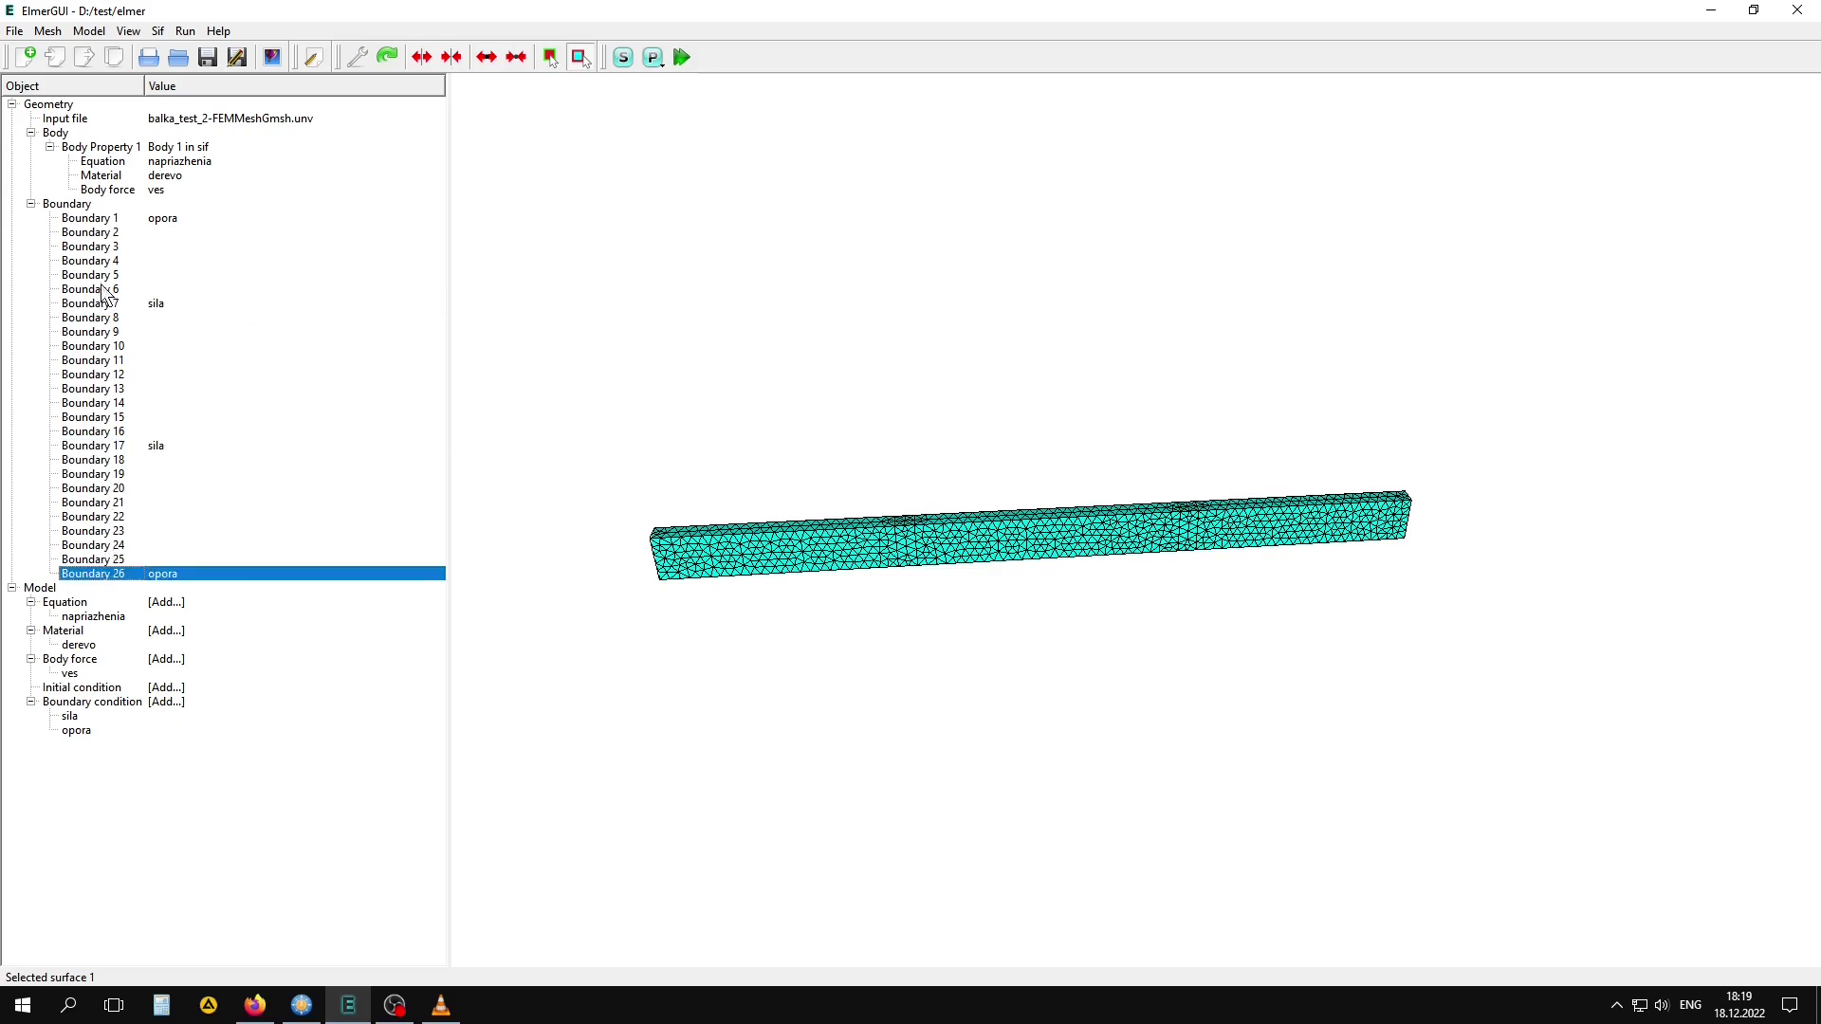
{"action": "left_click", "coordinate": [103, 220]}
{"action": "left_click", "coordinate": [95, 304]}
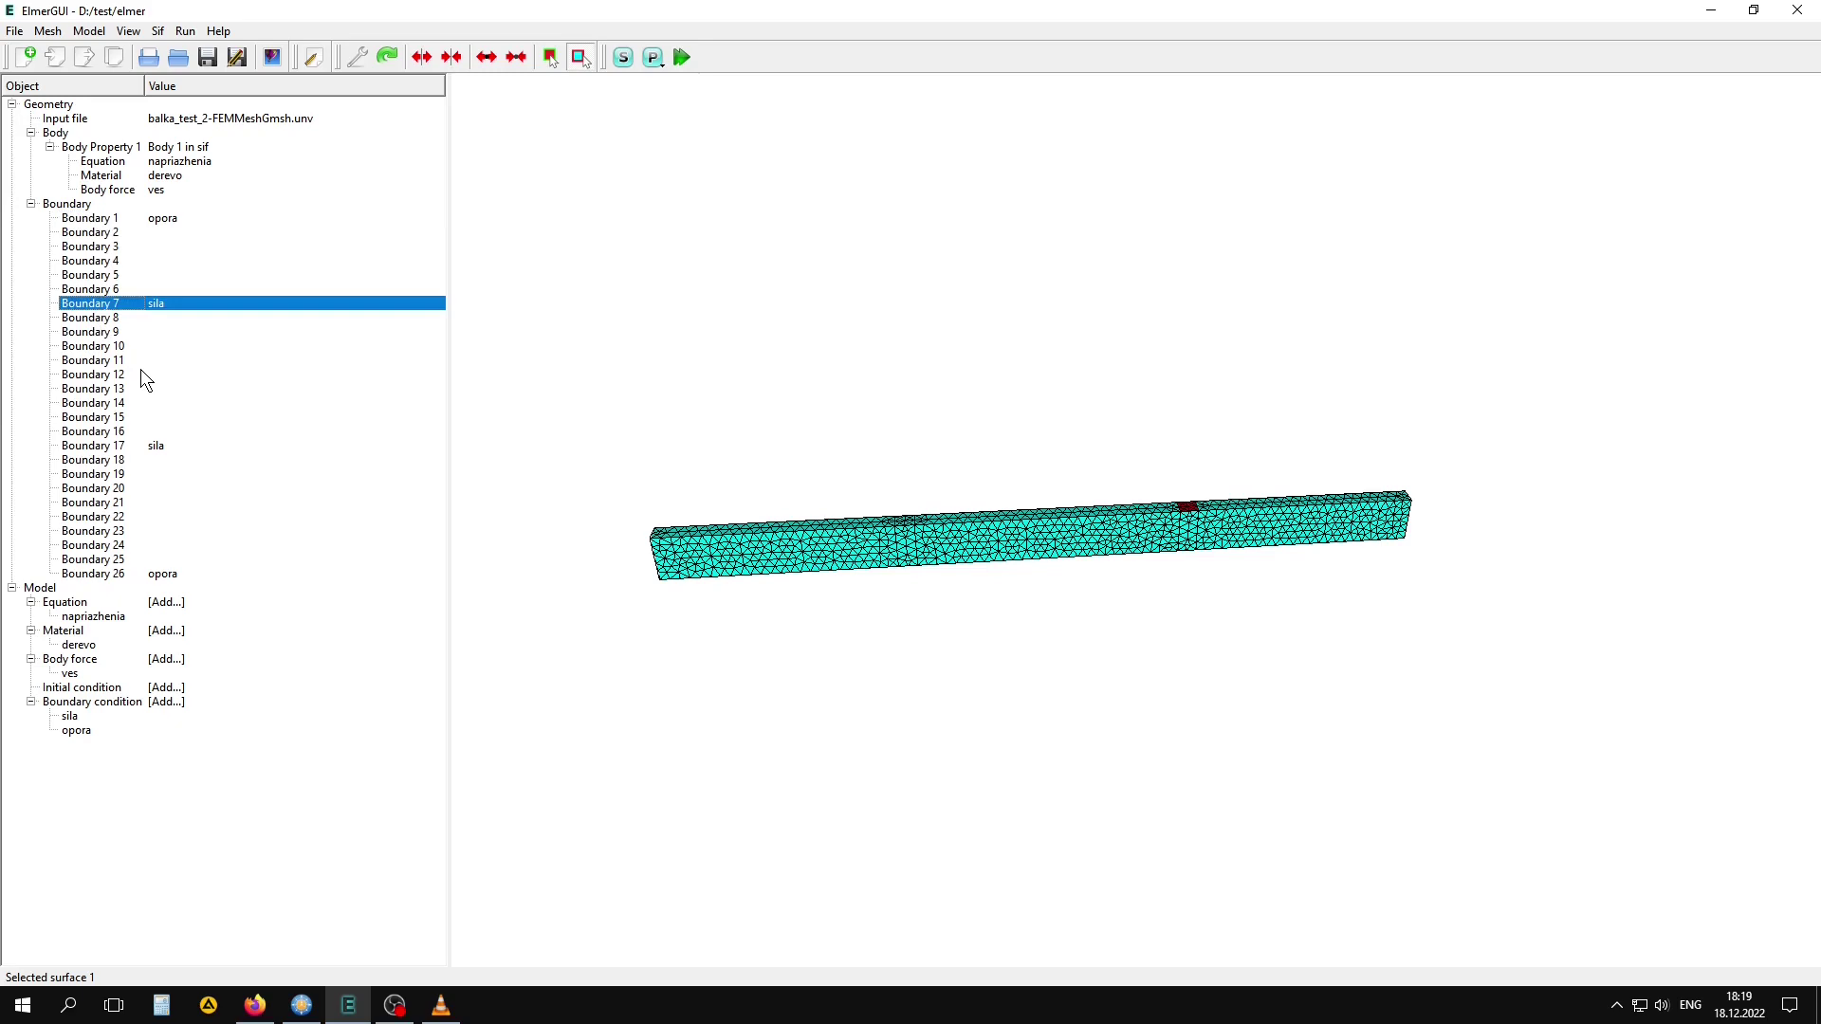
{"action": "left_click", "coordinate": [147, 220]}
- Recheck Boundaries 7 and 17, then select the beam's end face, Boundary 26
{"action": "scroll", "coordinate": [901, 521], "scroll_direction": "up", "scroll_amount": 2}
{"action": "scroll", "coordinate": [892, 519], "scroll_direction": "up", "scroll_amount": 3}
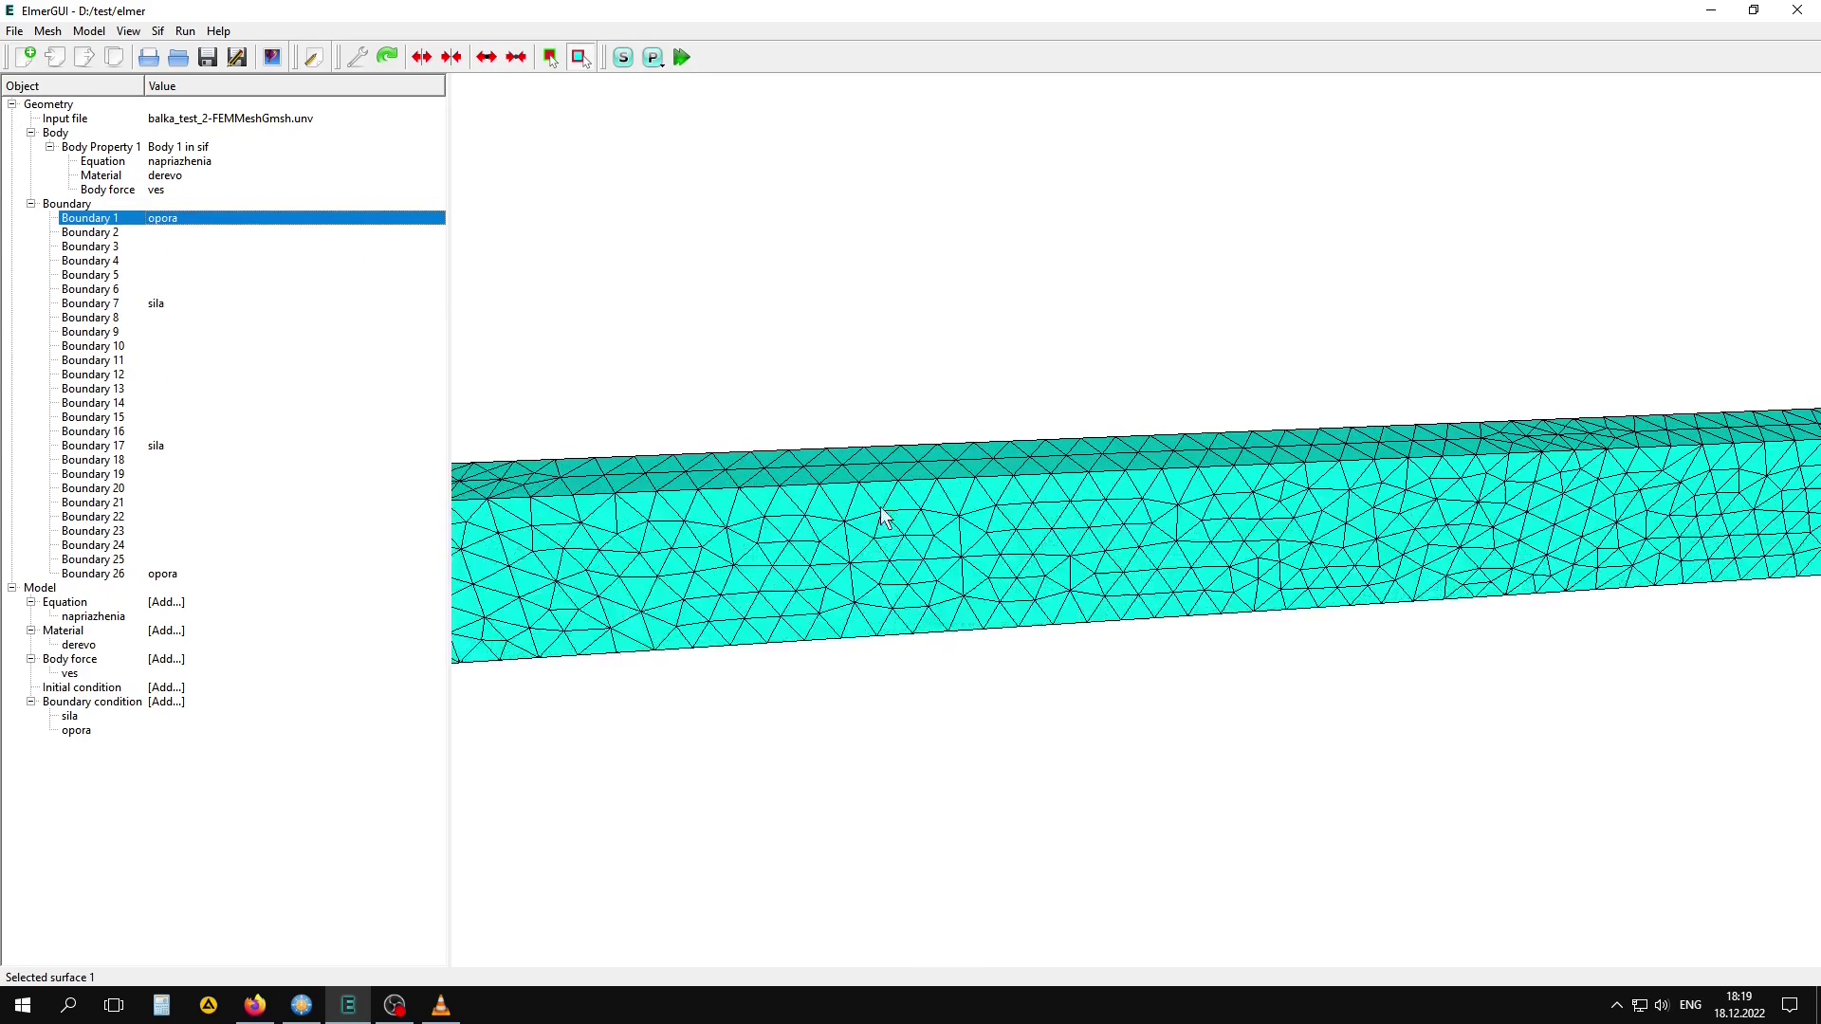
{"action": "left_click", "coordinate": [147, 305]}
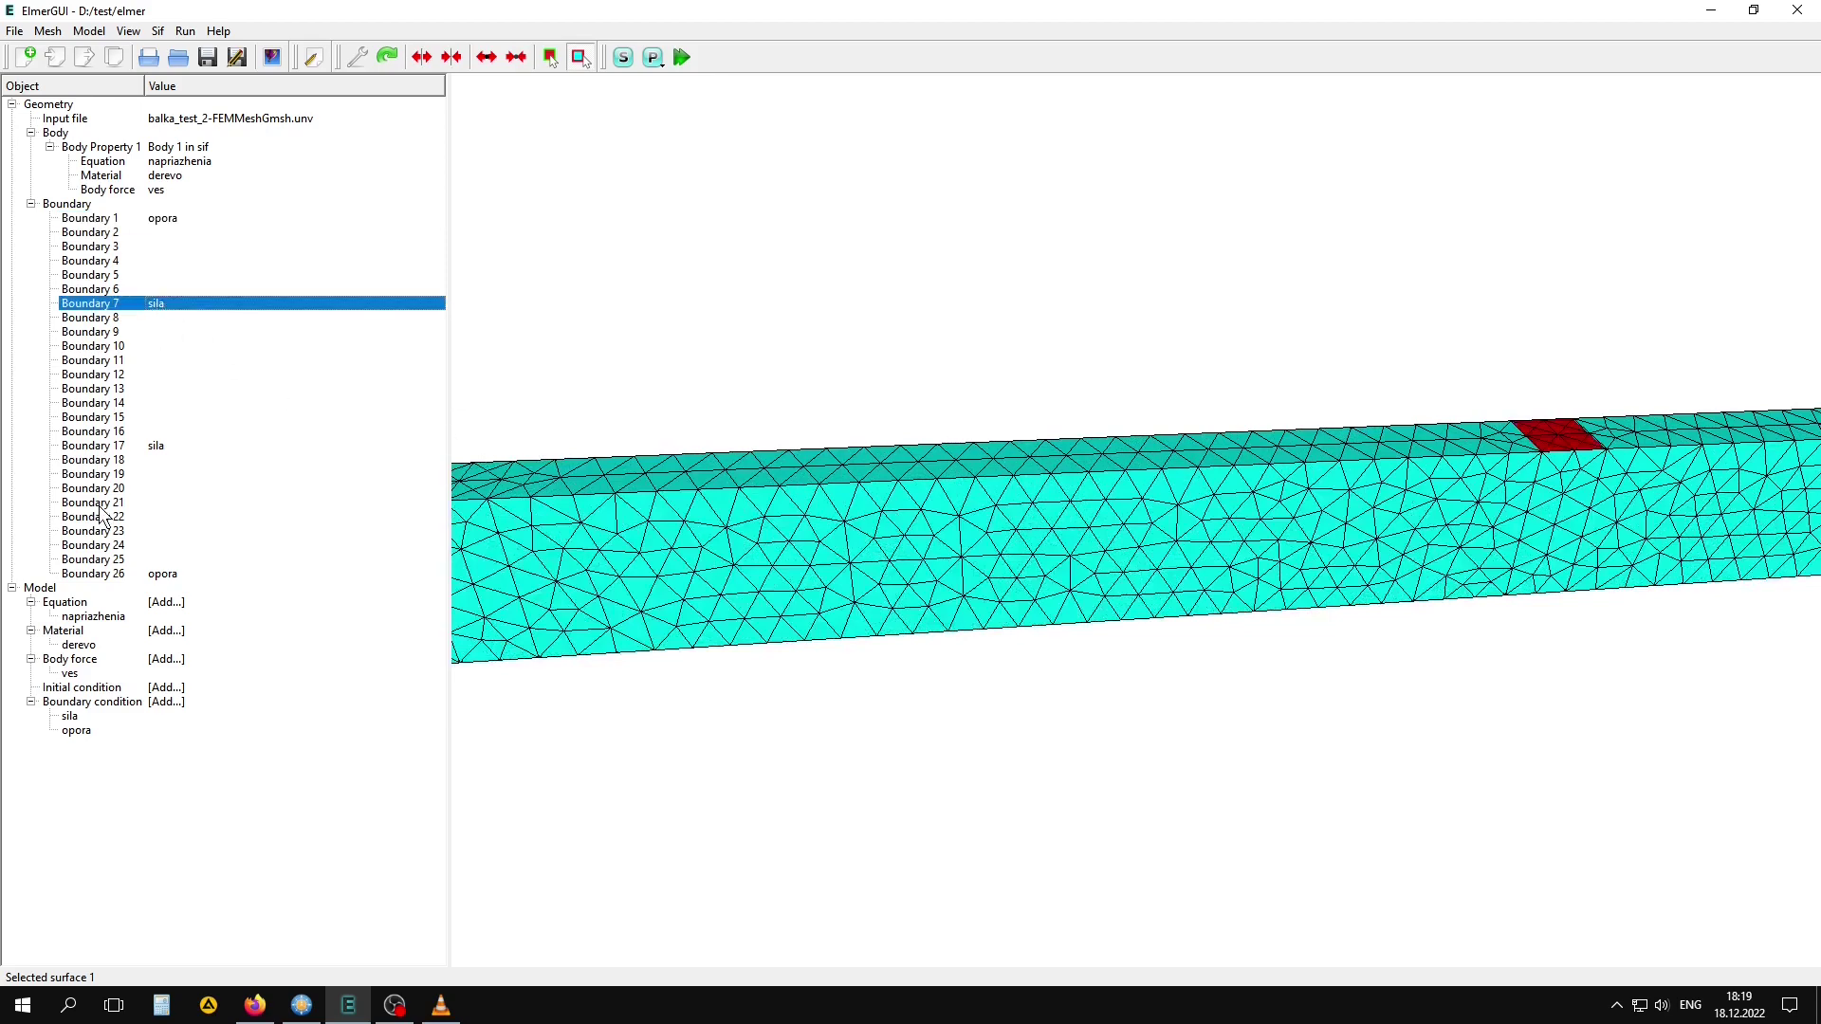
{"action": "left_click", "coordinate": [675, 479]}
{"action": "right_click_drag", "start_coordinate": [675, 479], "coordinate": [808, 480]}
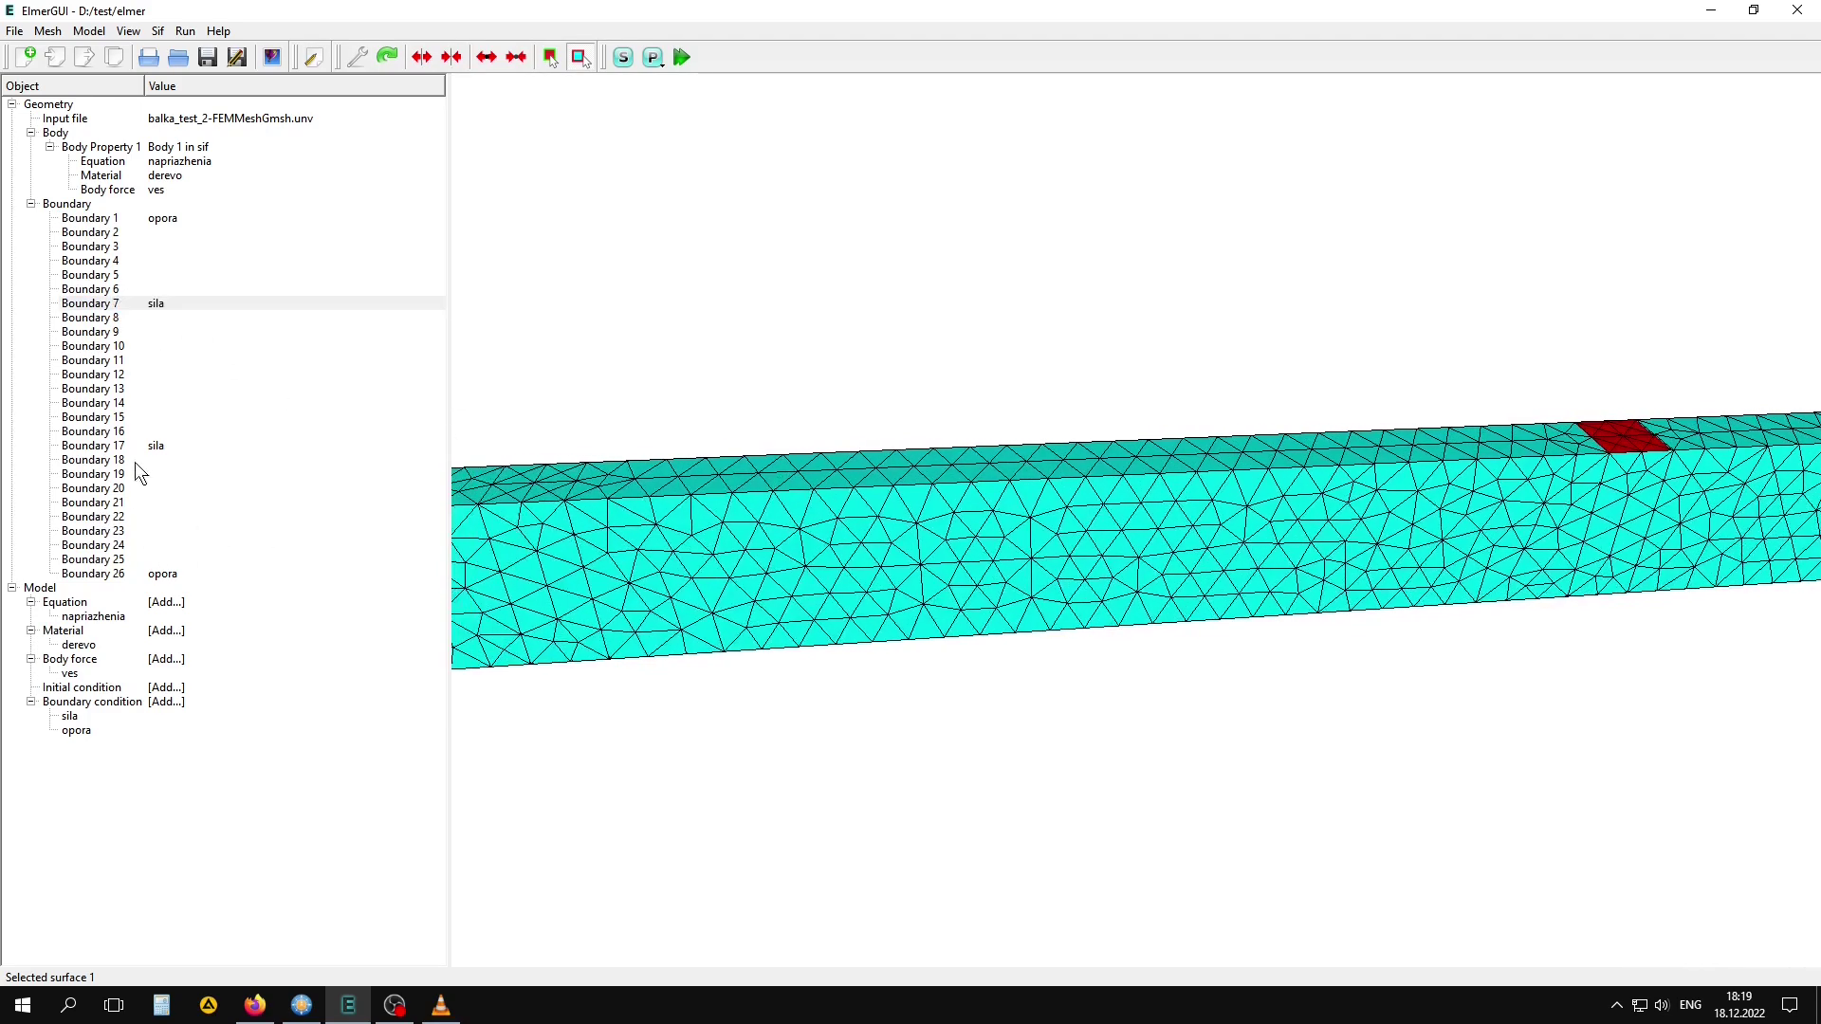
{"action": "left_click", "coordinate": [93, 446]}
{"action": "scroll", "coordinate": [950, 621], "scroll_direction": "down", "scroll_amount": 3}
{"action": "scroll", "coordinate": [951, 621], "scroll_direction": "down", "scroll_amount": 3}
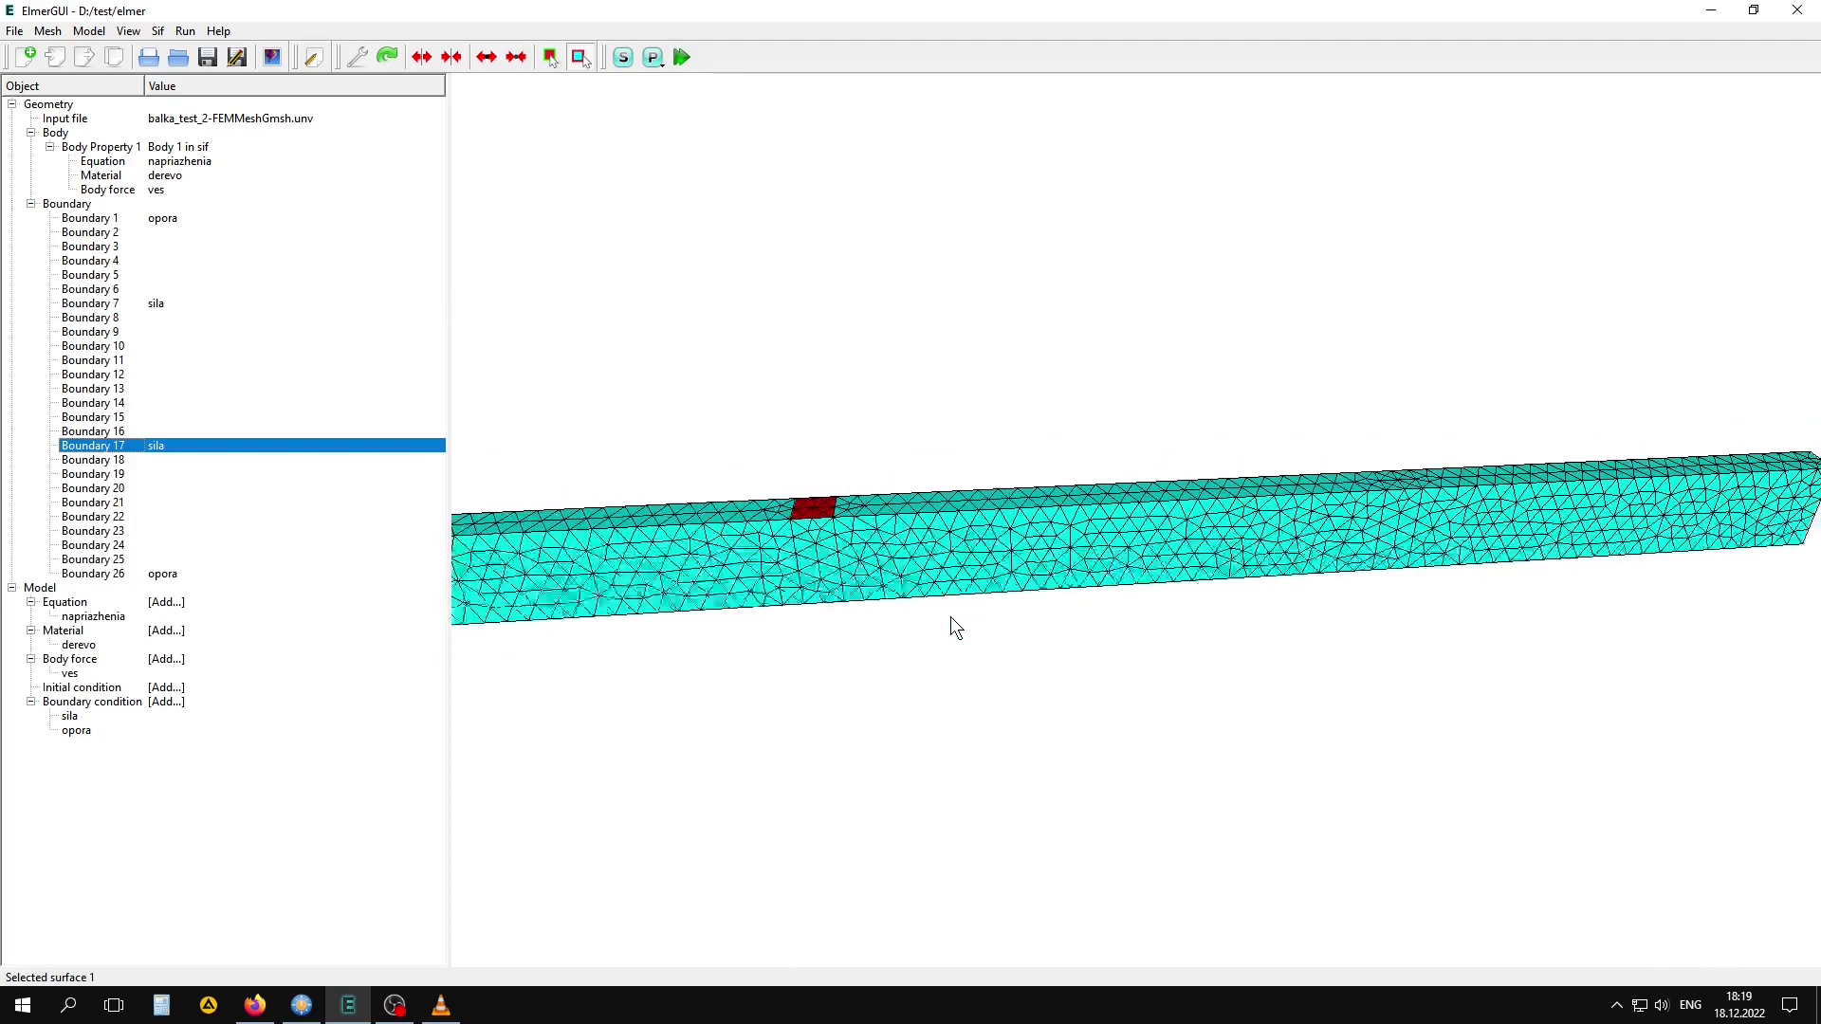
{"action": "scroll", "coordinate": [764, 679], "scroll_direction": "down", "scroll_amount": 3}
{"action": "left_click_drag", "start_coordinate": [764, 679], "coordinate": [868, 669]}
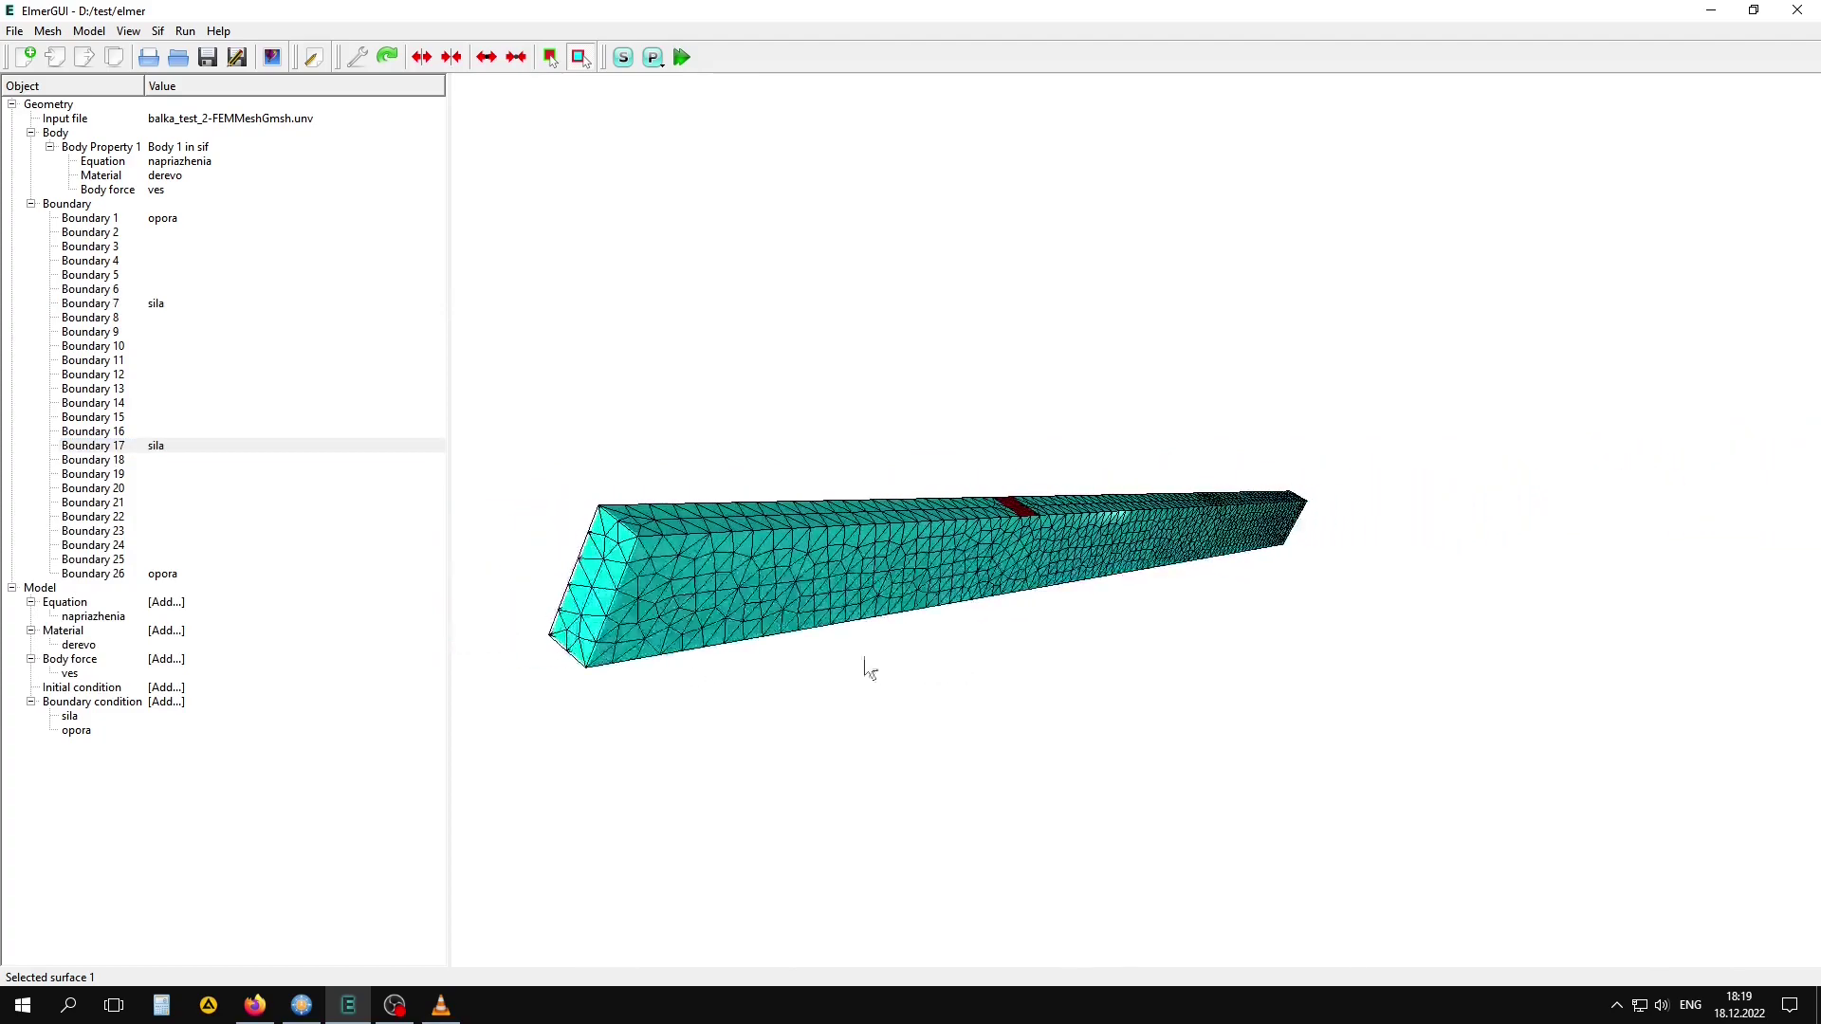
{"action": "left_click", "coordinate": [93, 573]}
- Rotate and zoom the view until the red end face, Boundary 26, faces the viewer
{"action": "mouse_move", "coordinate": [1152, 657]}
{"action": "left_mouse_down"}
{"action": "mouse_move", "coordinate": [976, 664]}
{"action": "mouse_move", "coordinate": [912, 692]}
{"action": "mouse_move", "coordinate": [903, 656]}
{"action": "mouse_move", "coordinate": [903, 679]}
{"action": "left_mouse_up"}
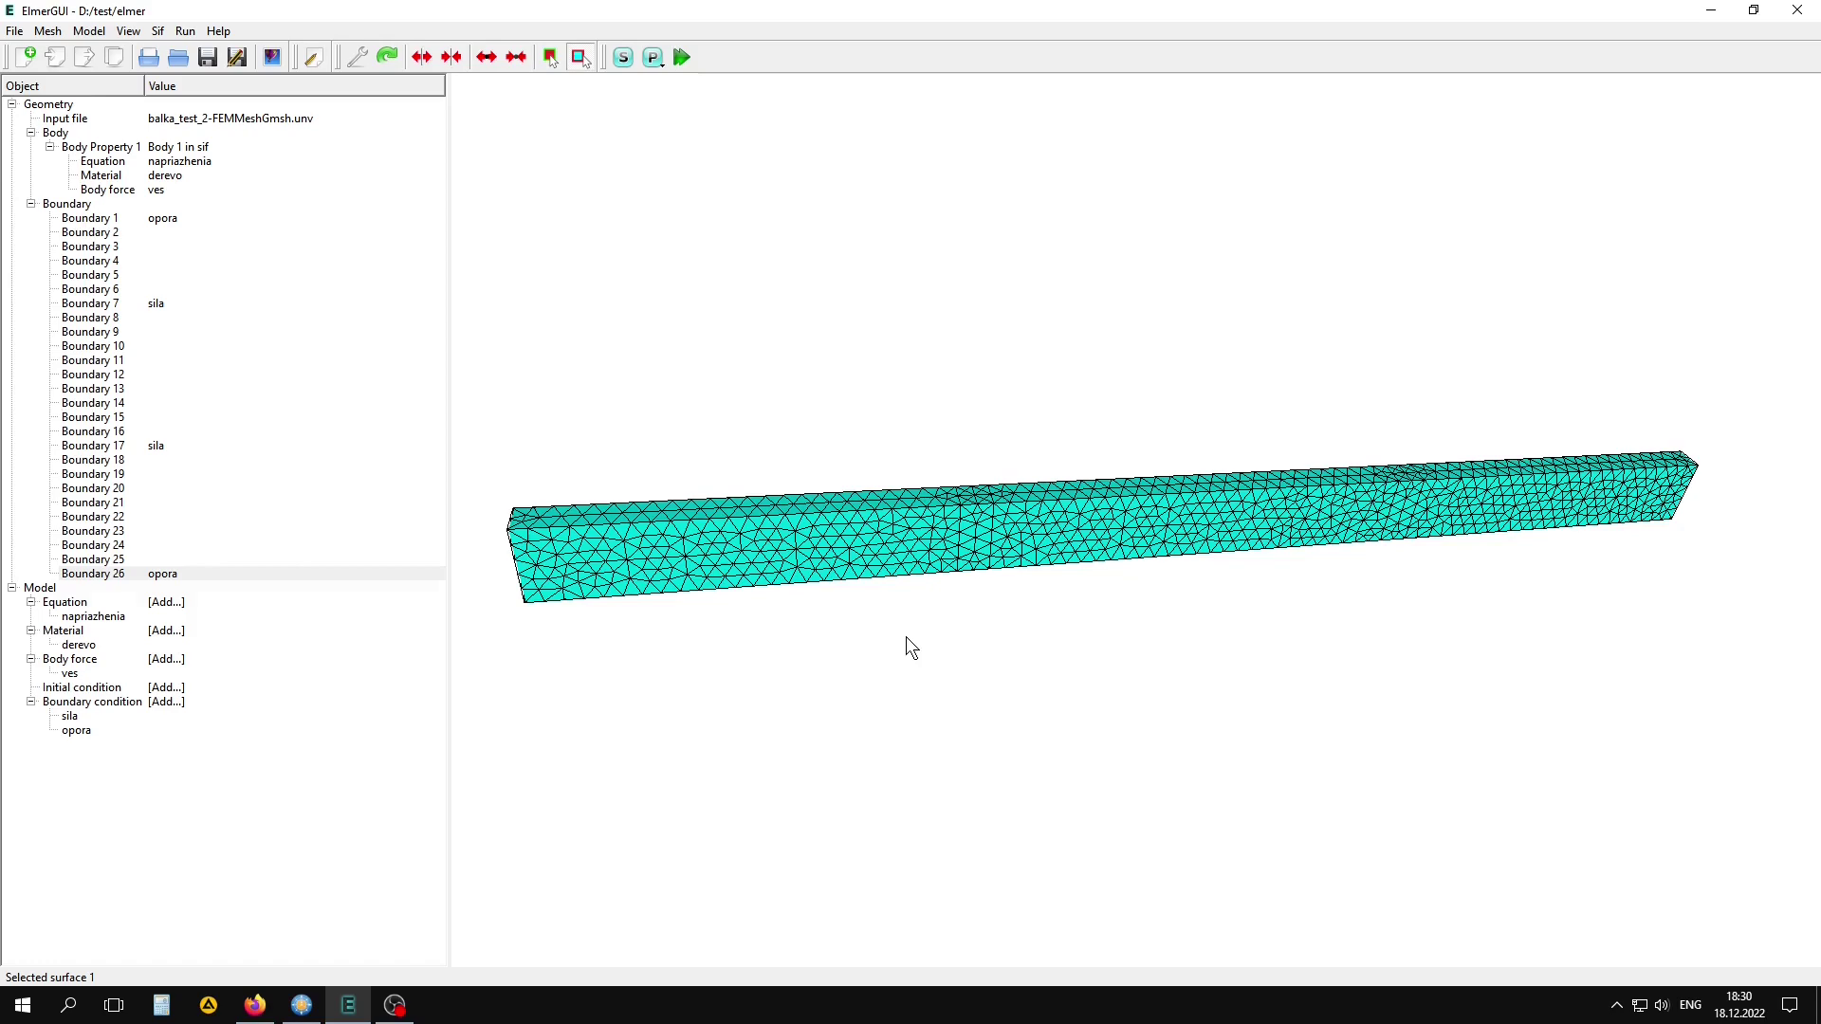
{"action": "mouse_move", "coordinate": [906, 636]}
{"action": "left_mouse_down"}
{"action": "mouse_move", "coordinate": [677, 622]}
{"action": "mouse_move", "coordinate": [895, 611]}
{"action": "left_mouse_up"}
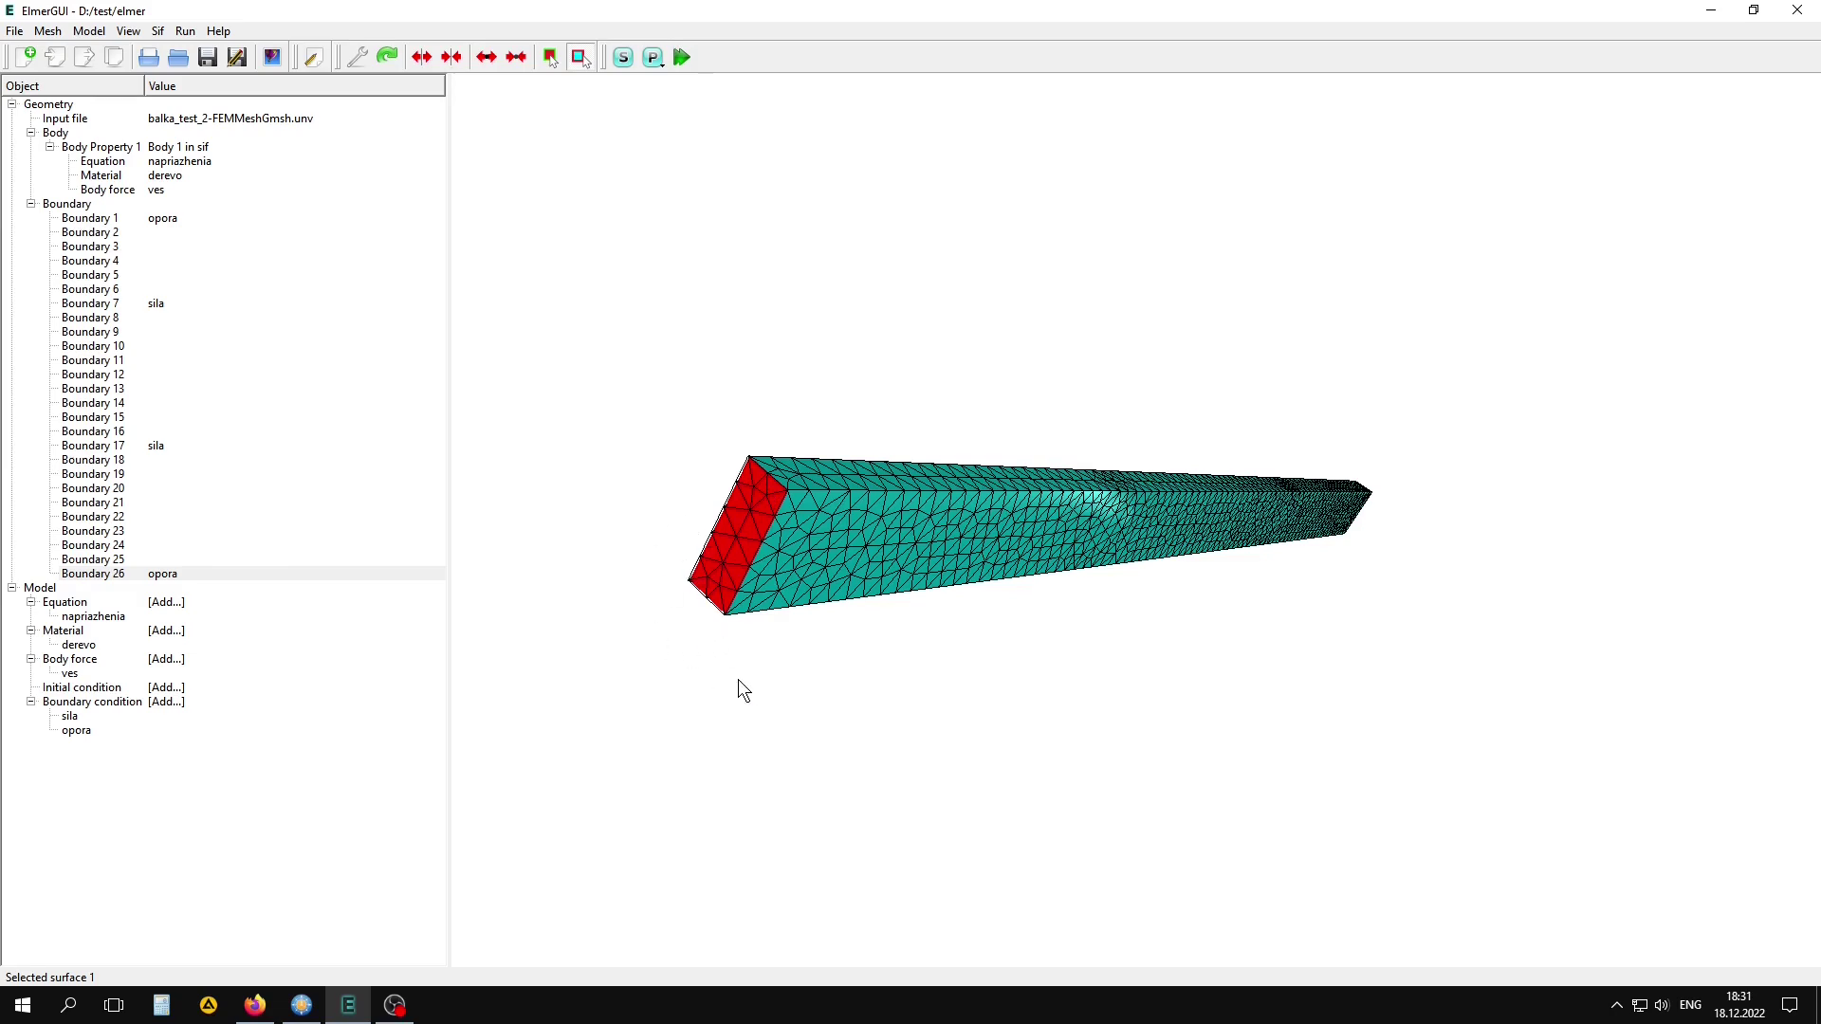
{"action": "scroll", "coordinate": [736, 675], "scroll_direction": "up", "scroll_amount": 3}
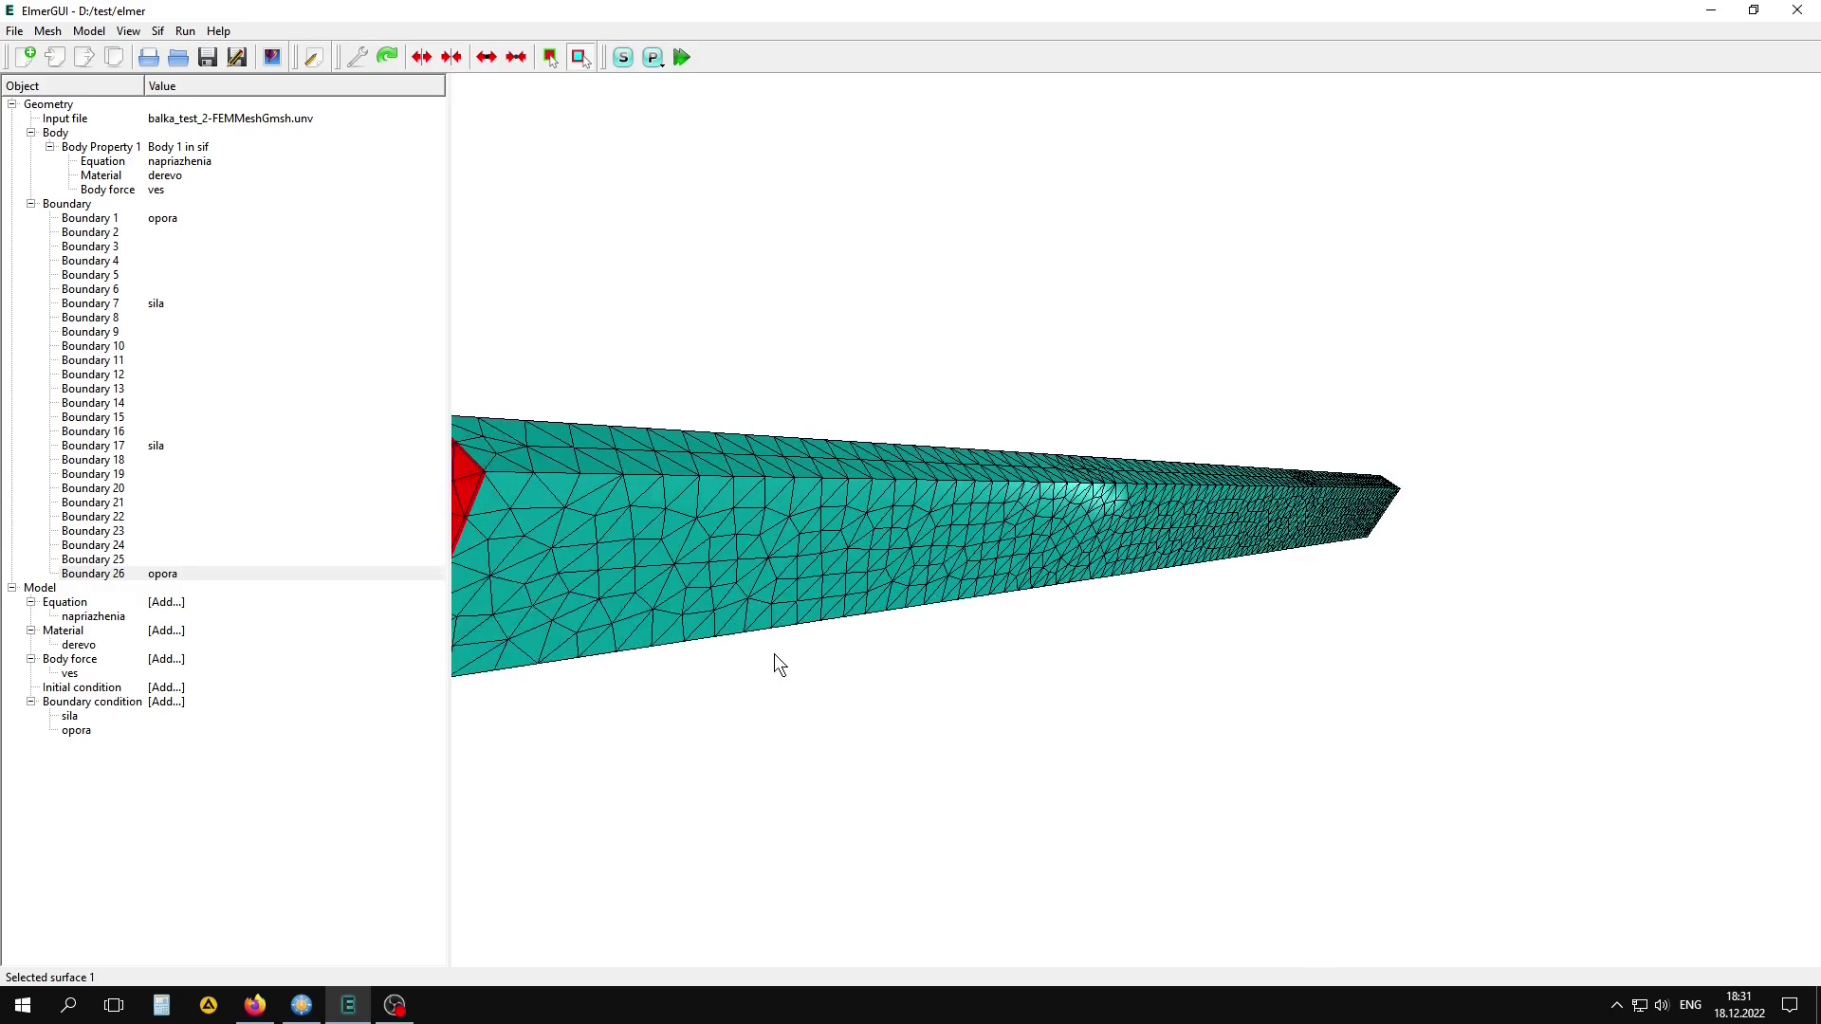
{"action": "scroll", "coordinate": [774, 653], "scroll_direction": "down", "scroll_amount": 2}
{"action": "mouse_move", "coordinate": [912, 669]}
{"action": "left_mouse_down"}
{"action": "mouse_move", "coordinate": [816, 619]}
{"action": "mouse_move", "coordinate": [1174, 622]}
{"action": "left_mouse_up"}
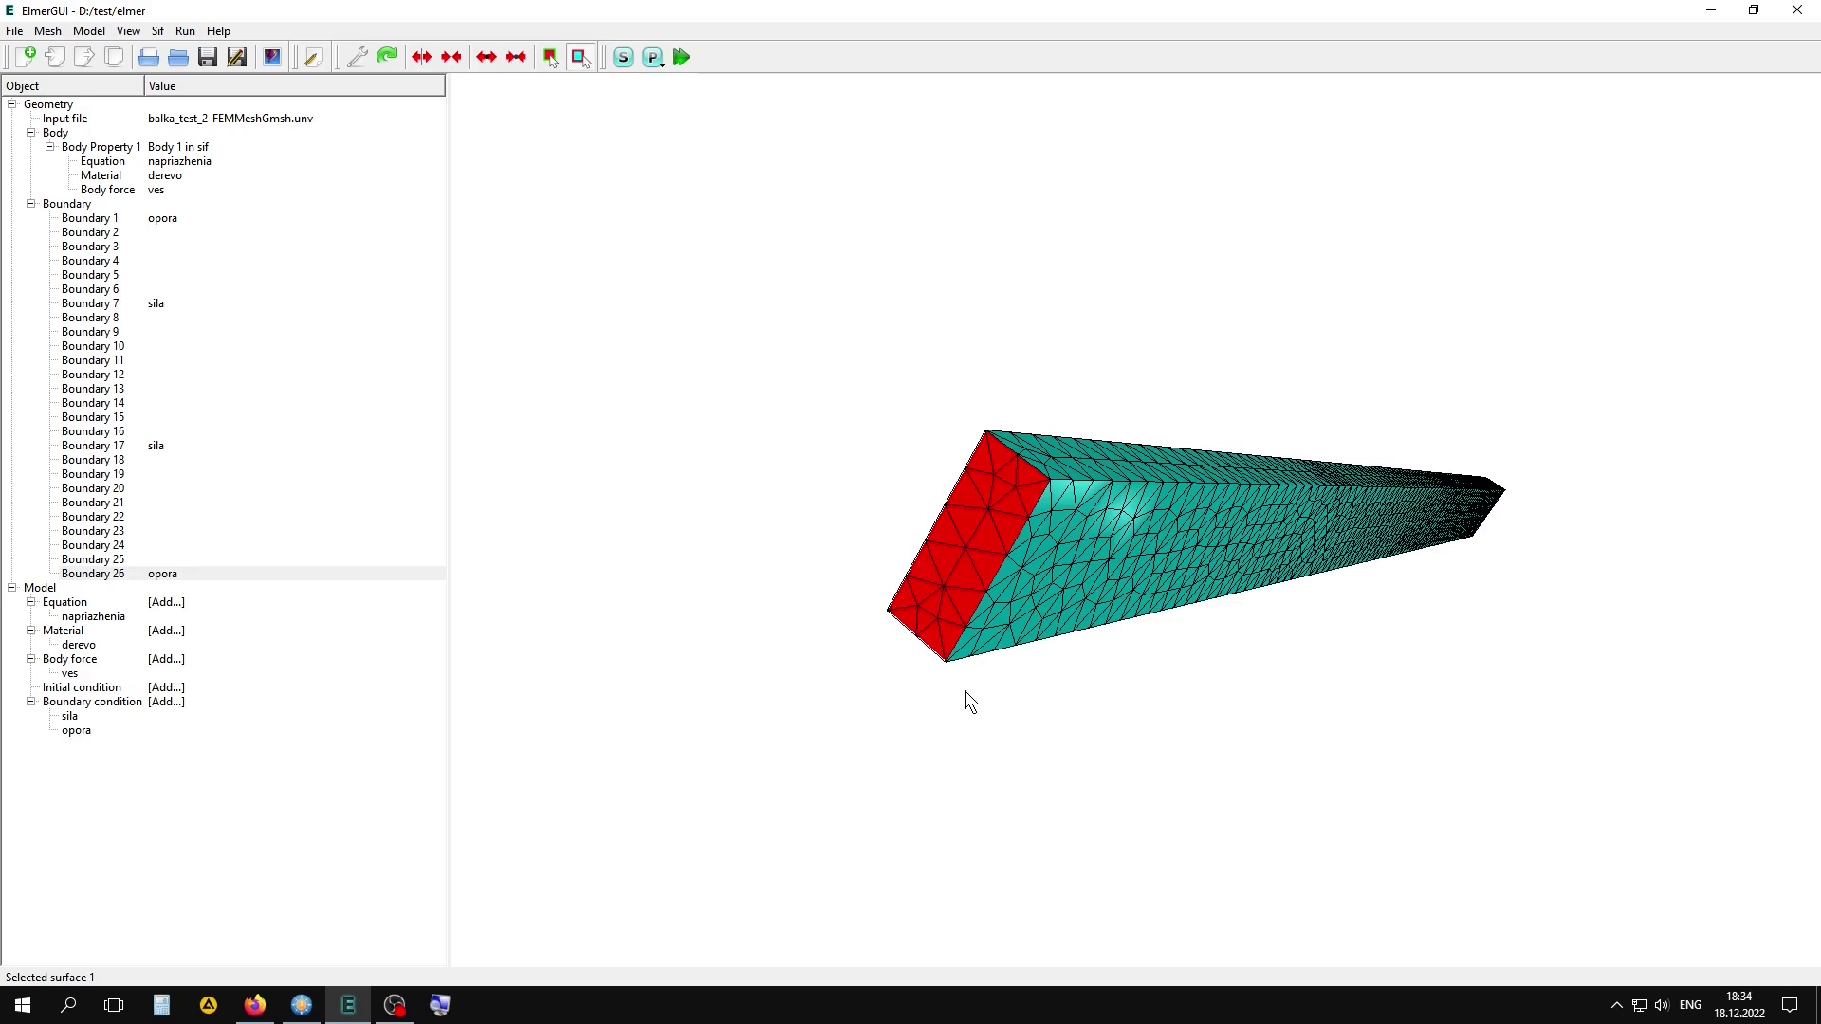
- Turn on node numbering and magnify the end face to read corner nodes 18, 20 and 82
{"action": "left_click", "coordinate": [130, 31]}
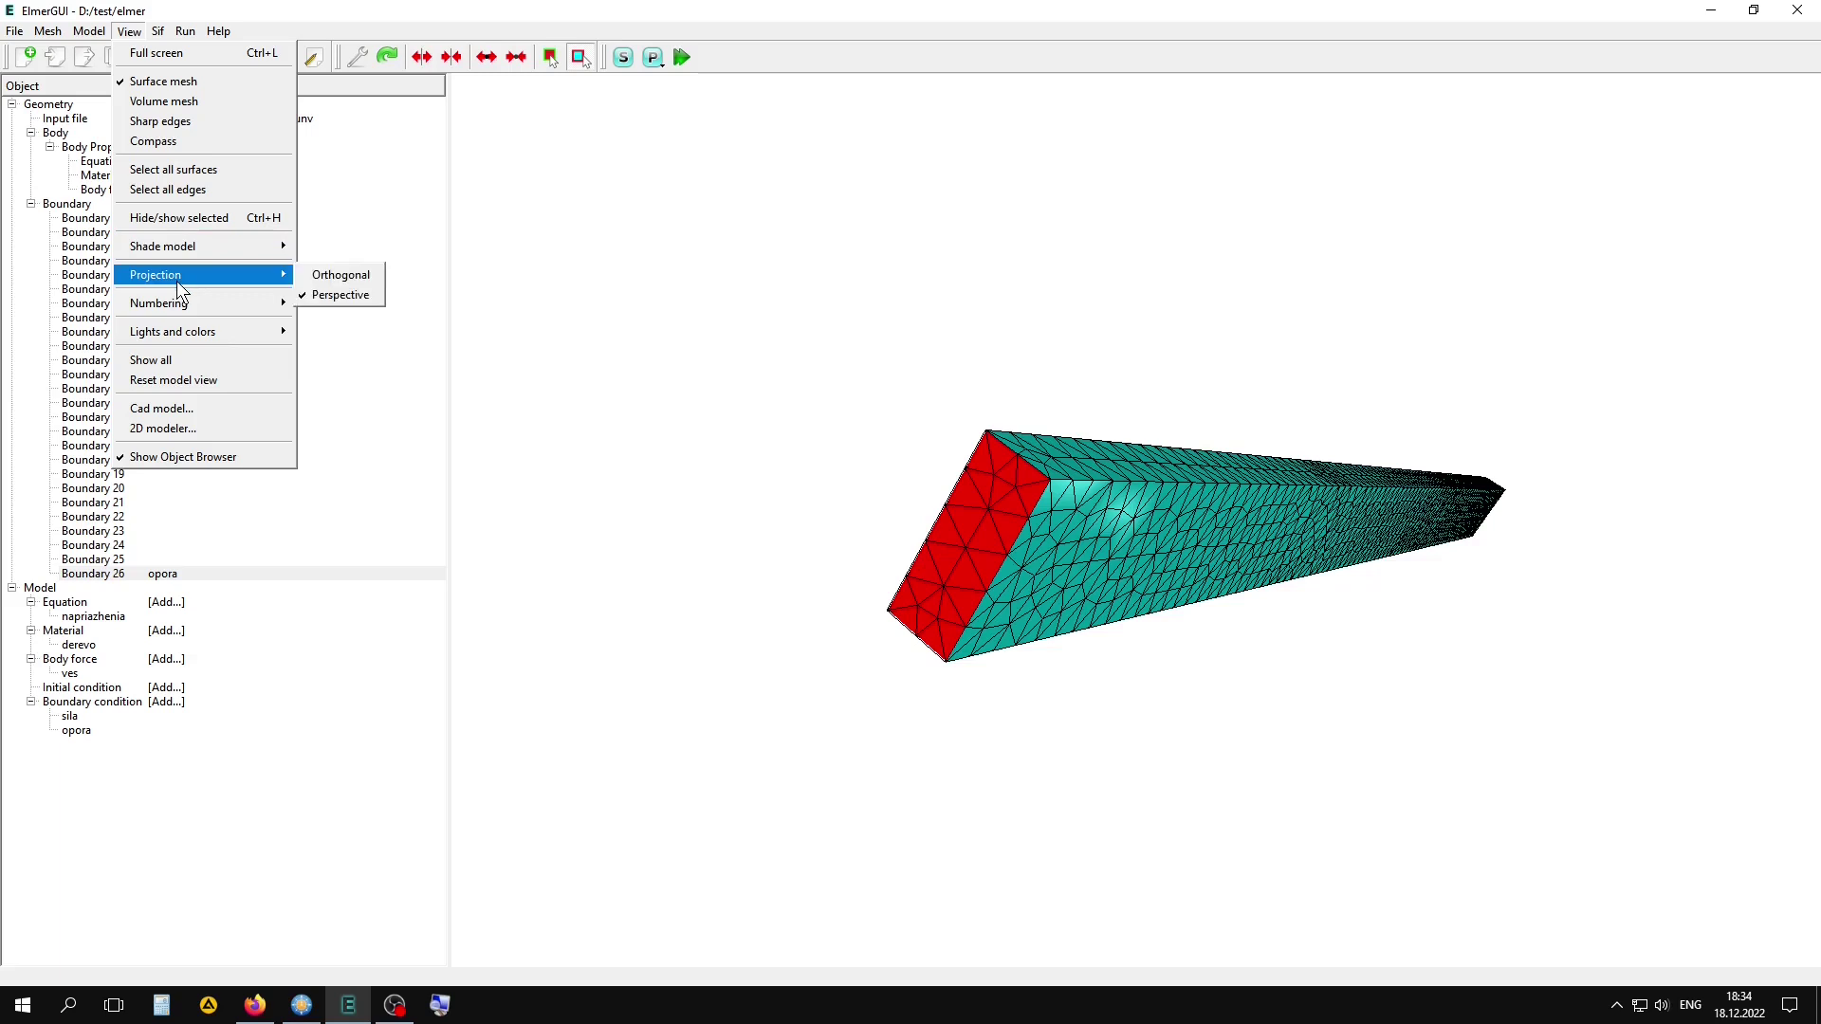
{"action": "mouse_move", "coordinate": [159, 303]}
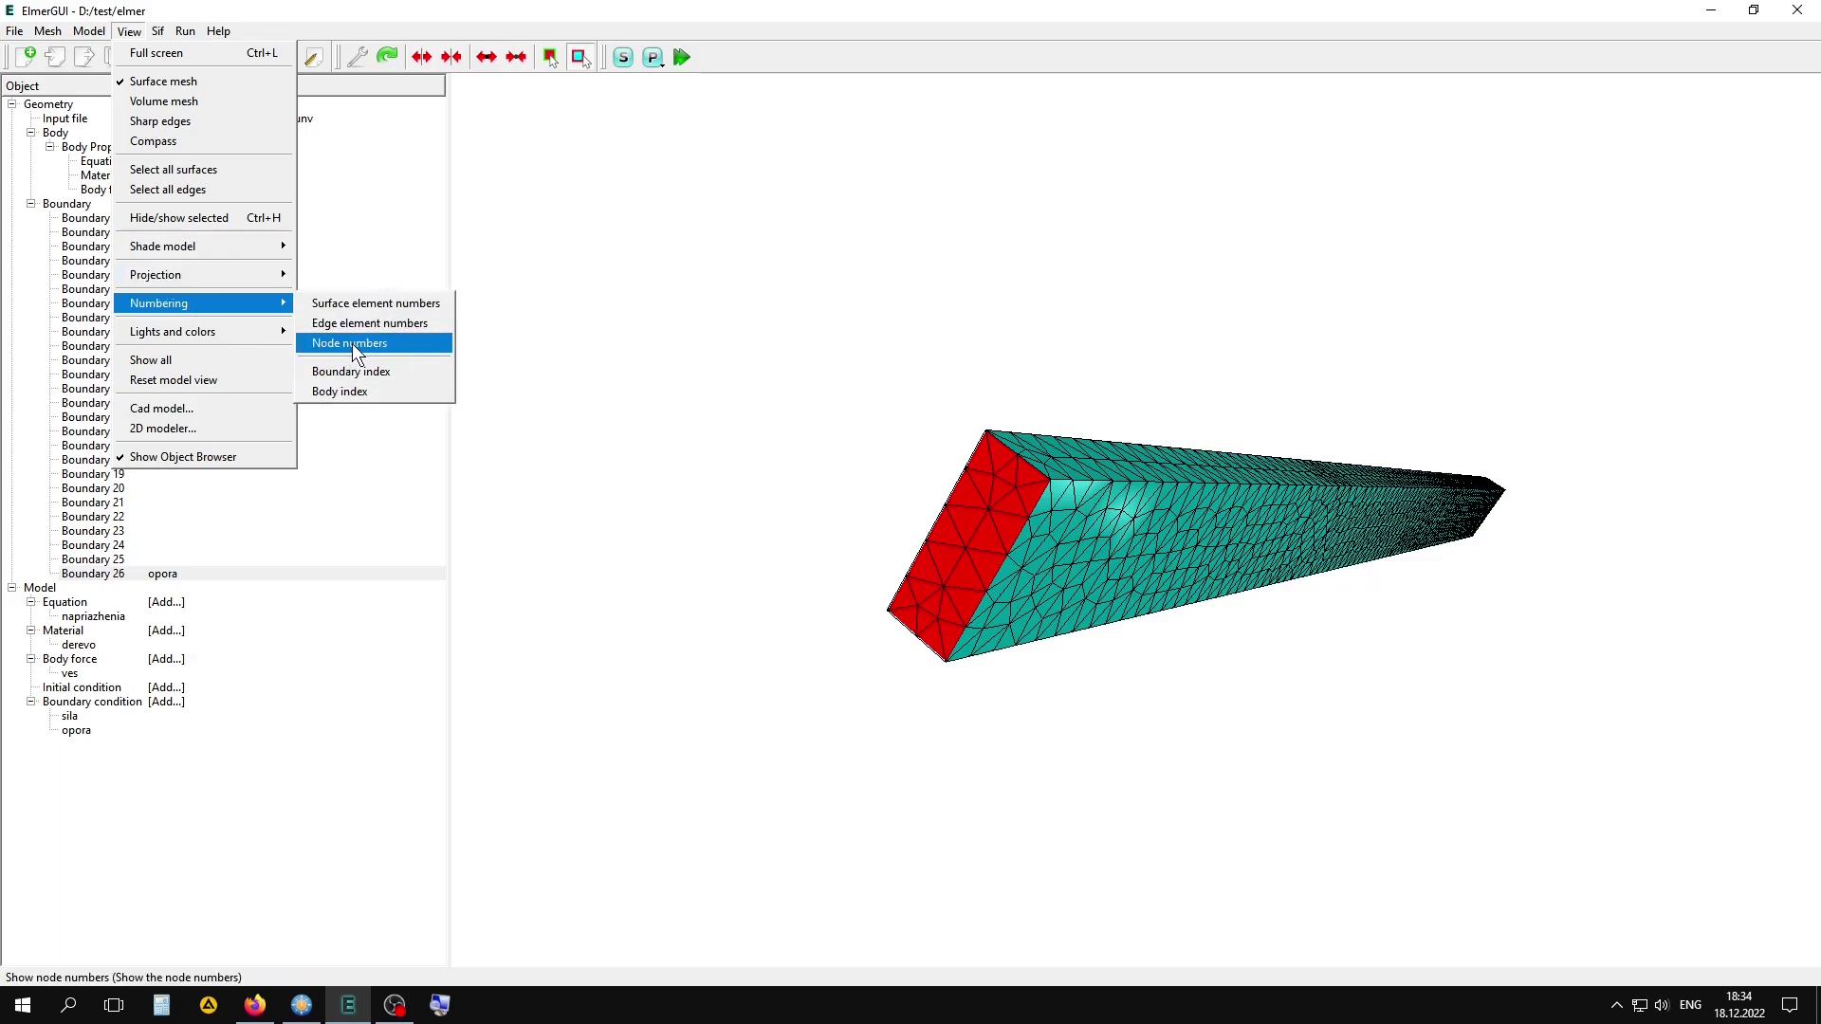
{"action": "left_click", "coordinate": [359, 343]}
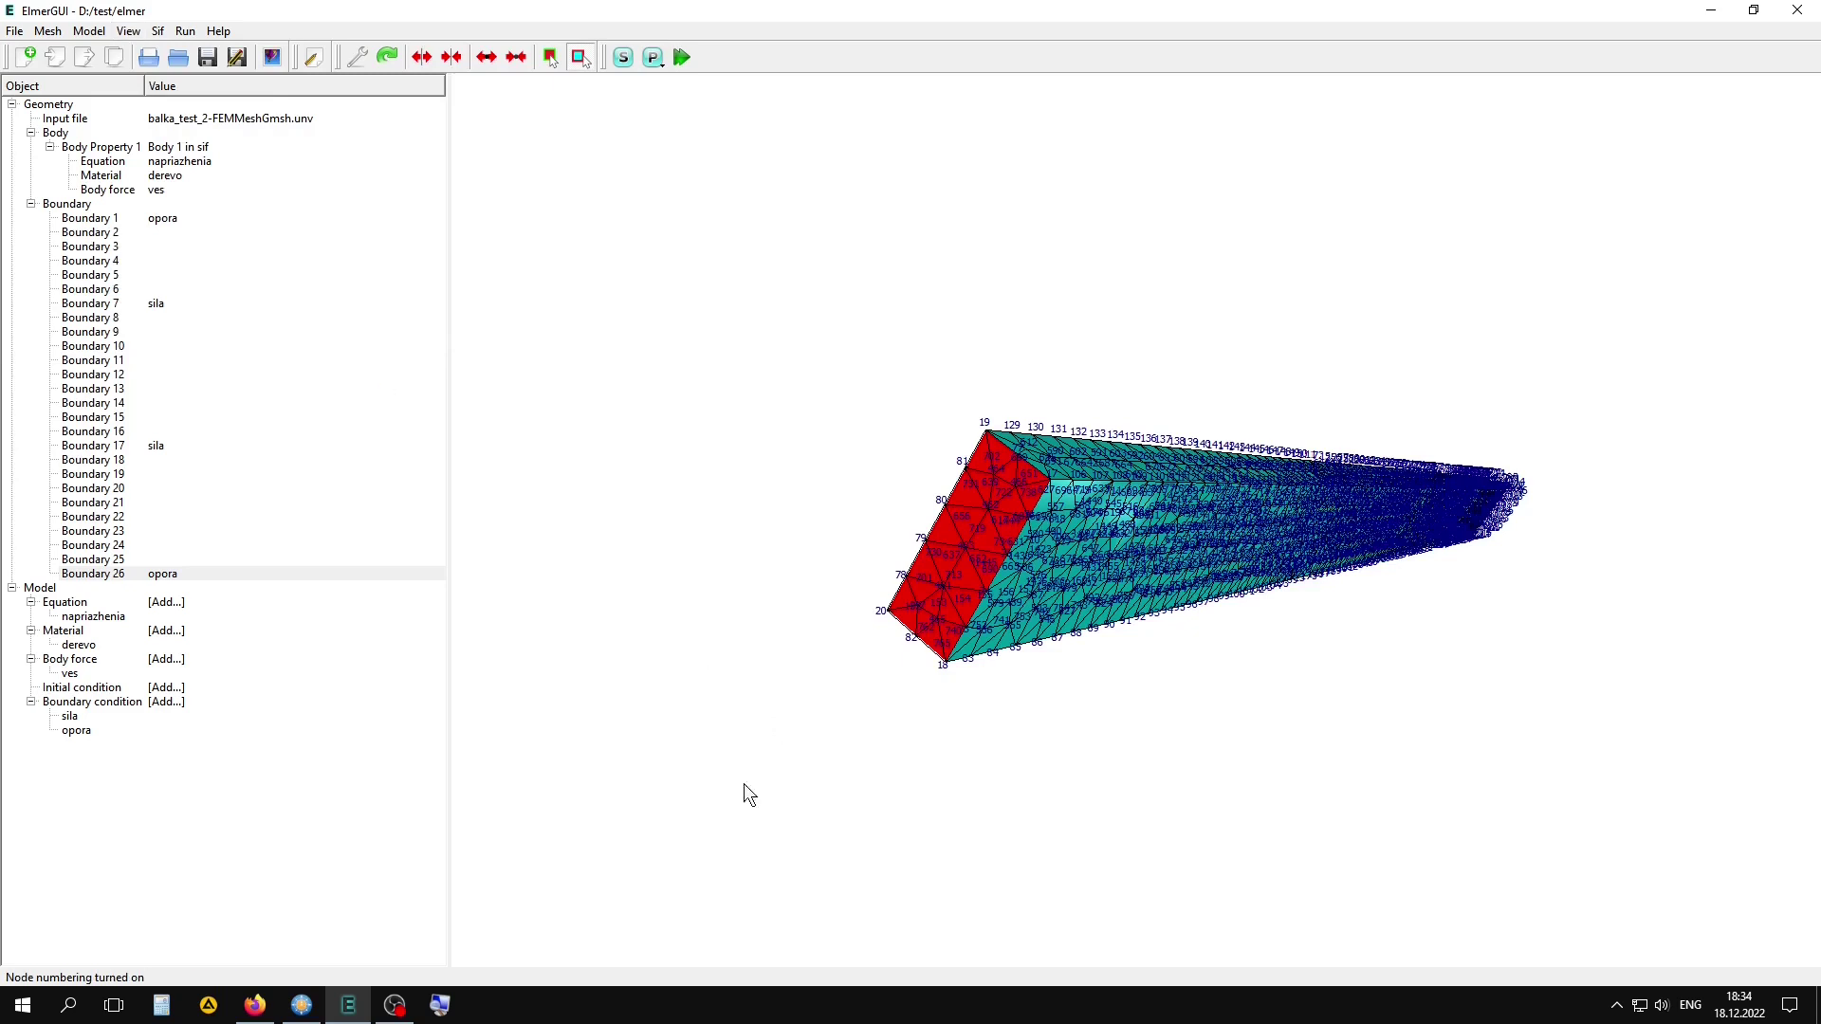
{"action": "left_click", "coordinate": [441, 1005]}
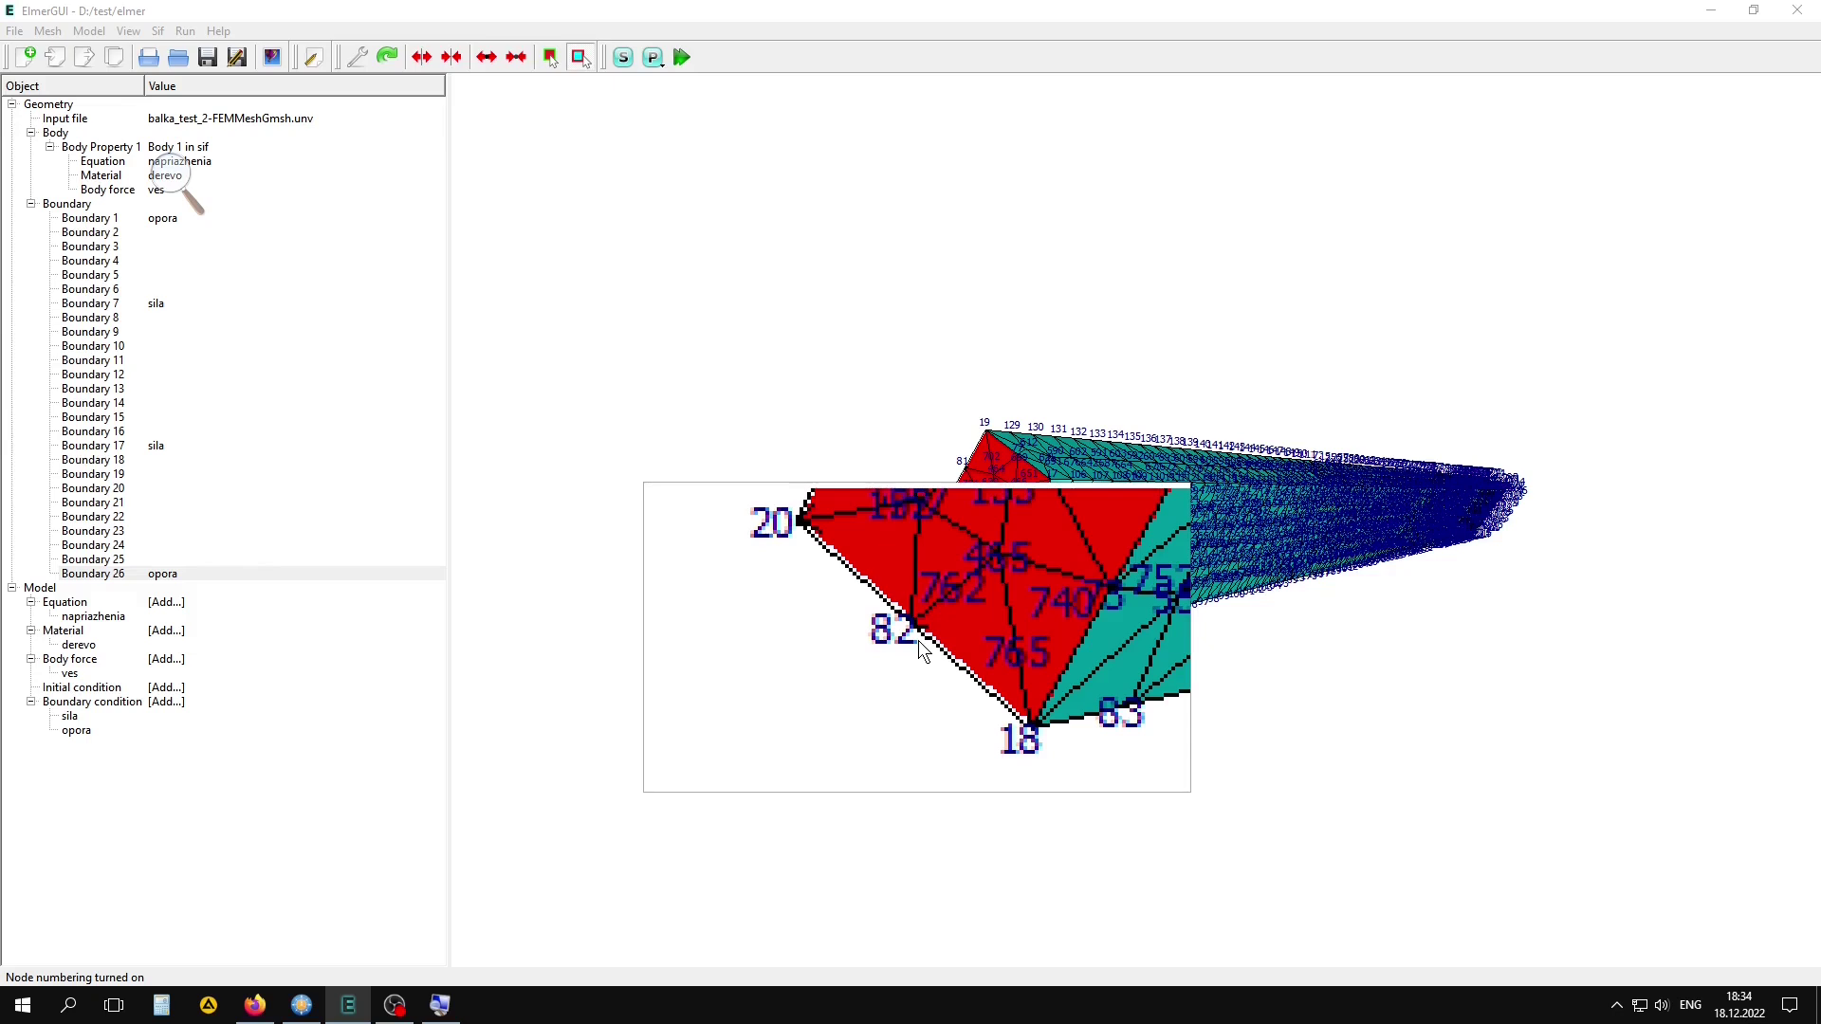
{"action": "key", "text": "super+Escape"}
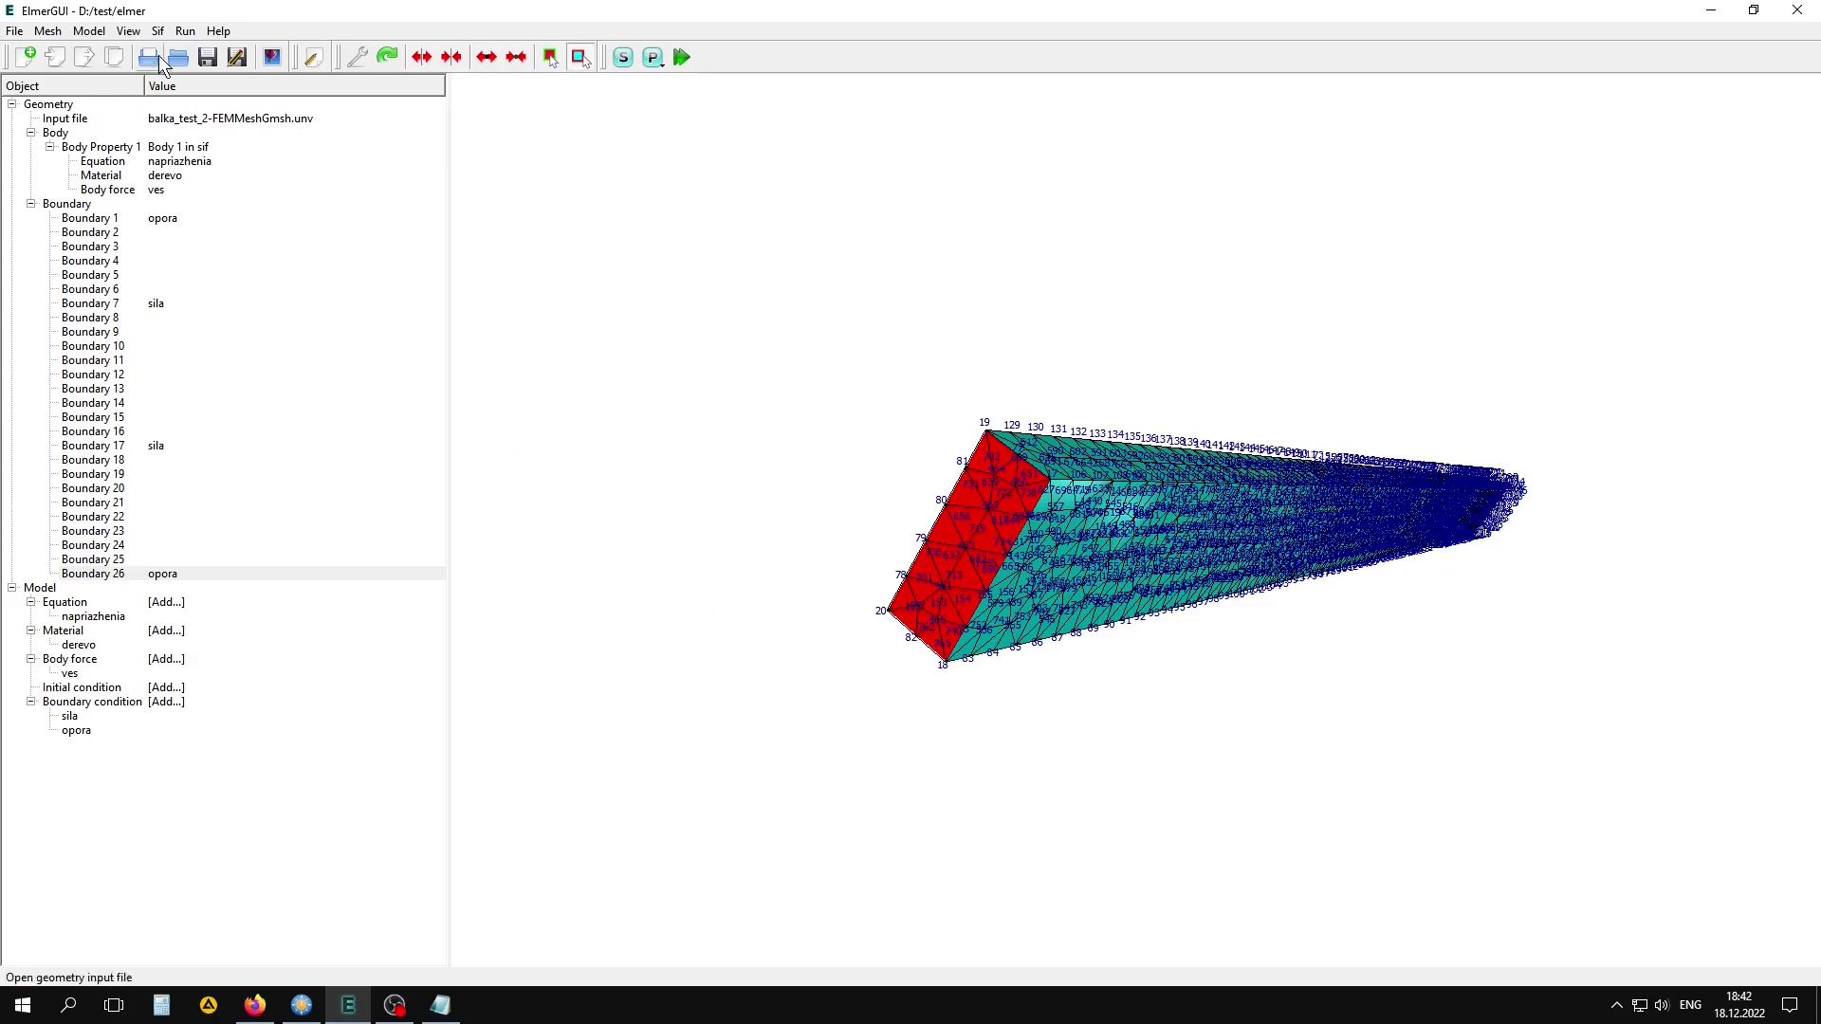
{"action": "left_click", "coordinate": [159, 31]}
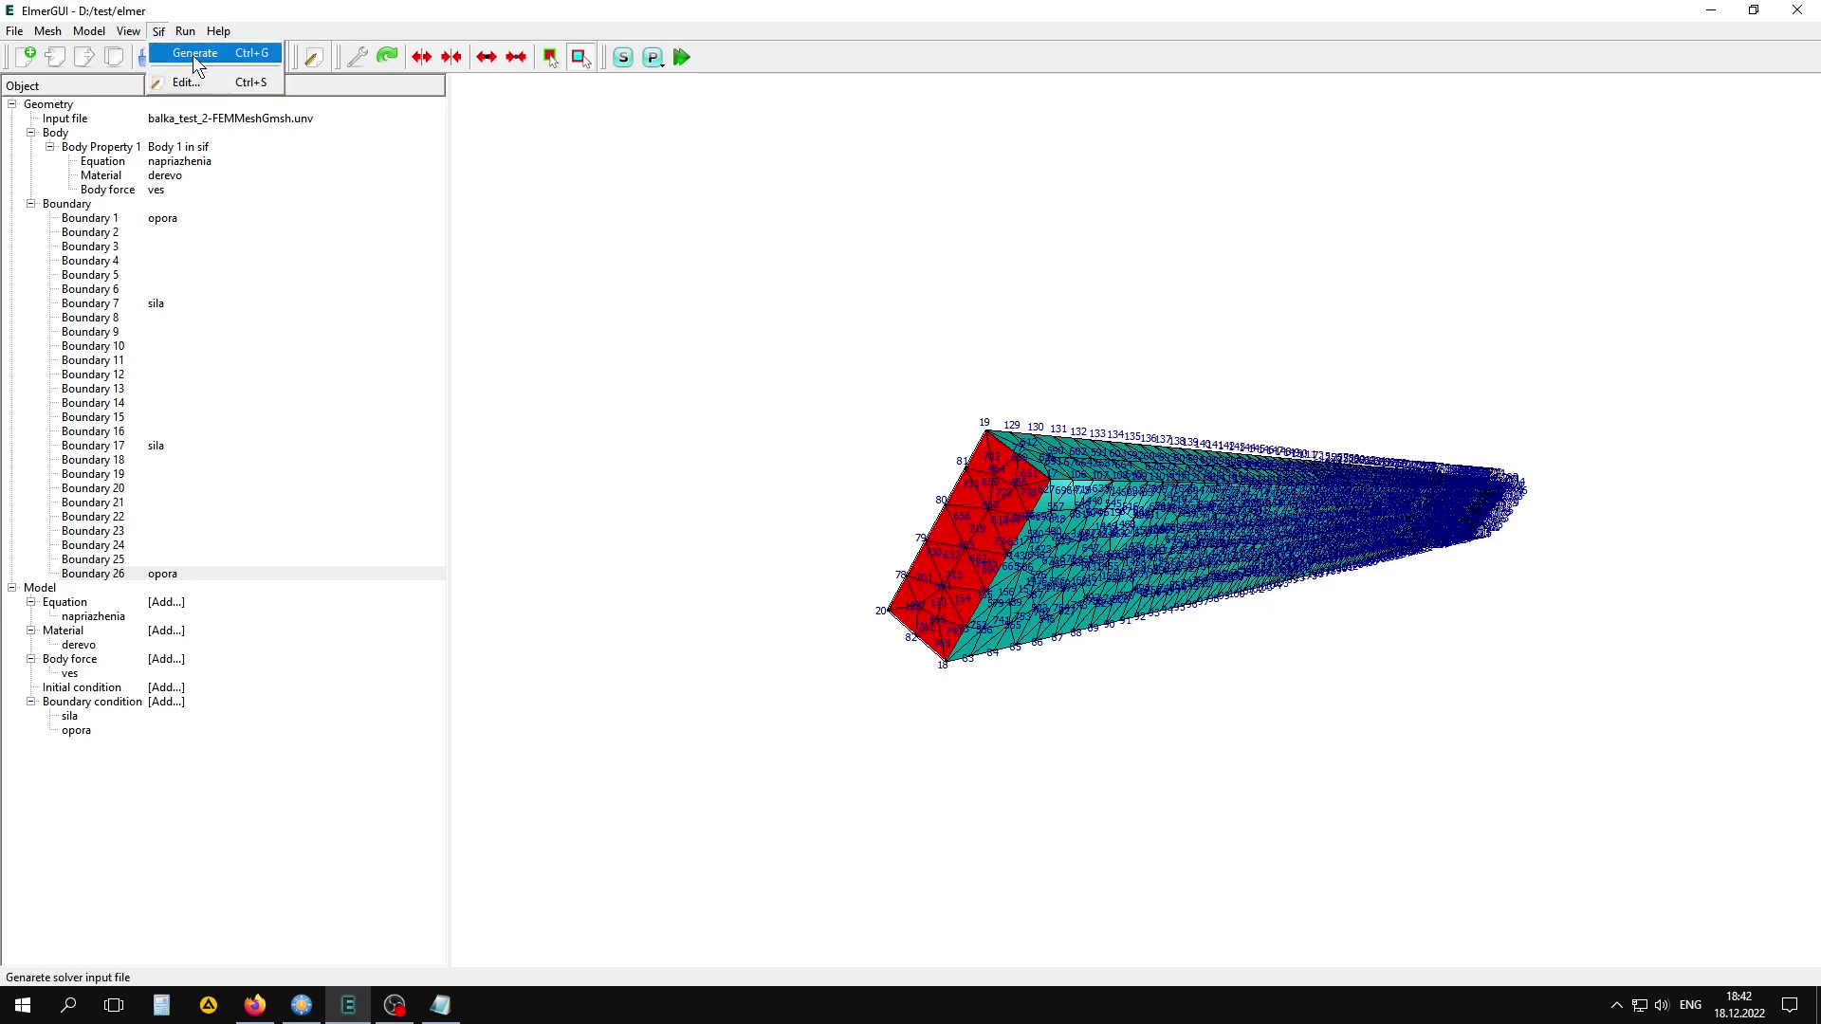
- Generate the solver input file and open it in the editor with a new line at the end
{"action": "left_click", "coordinate": [191, 54]}
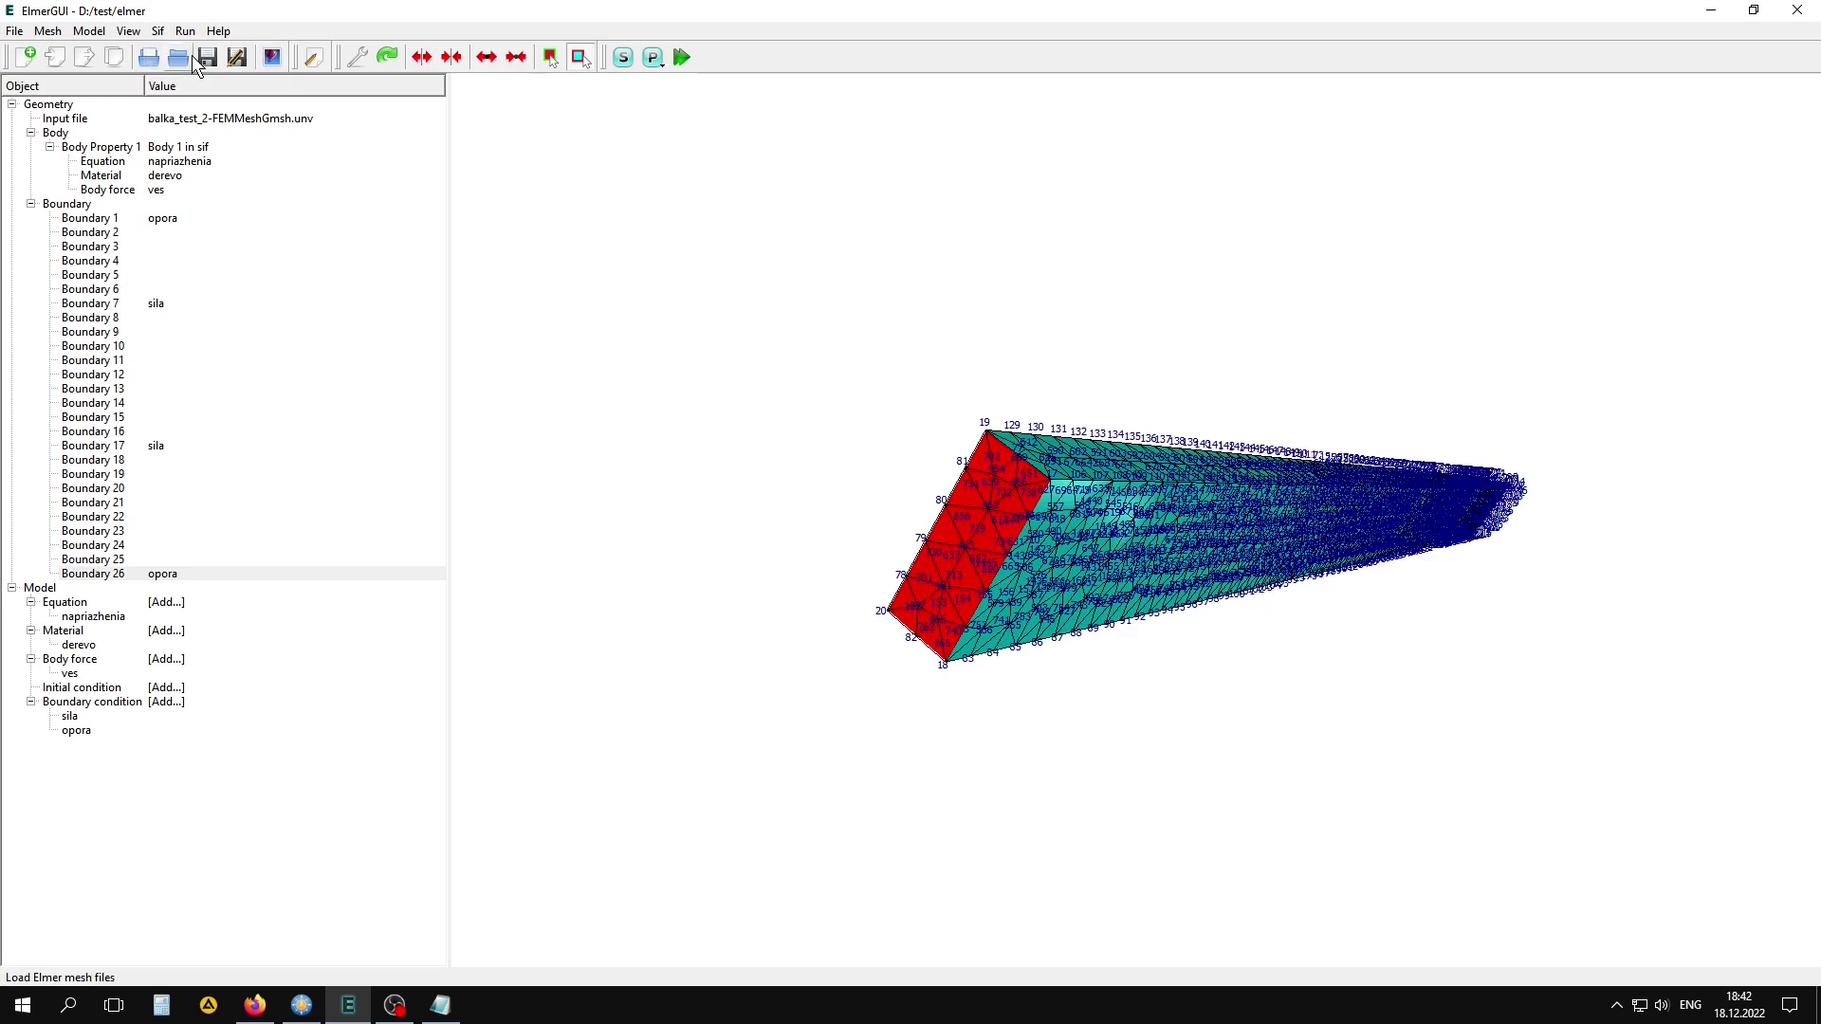
{"action": "left_click", "coordinate": [312, 56]}
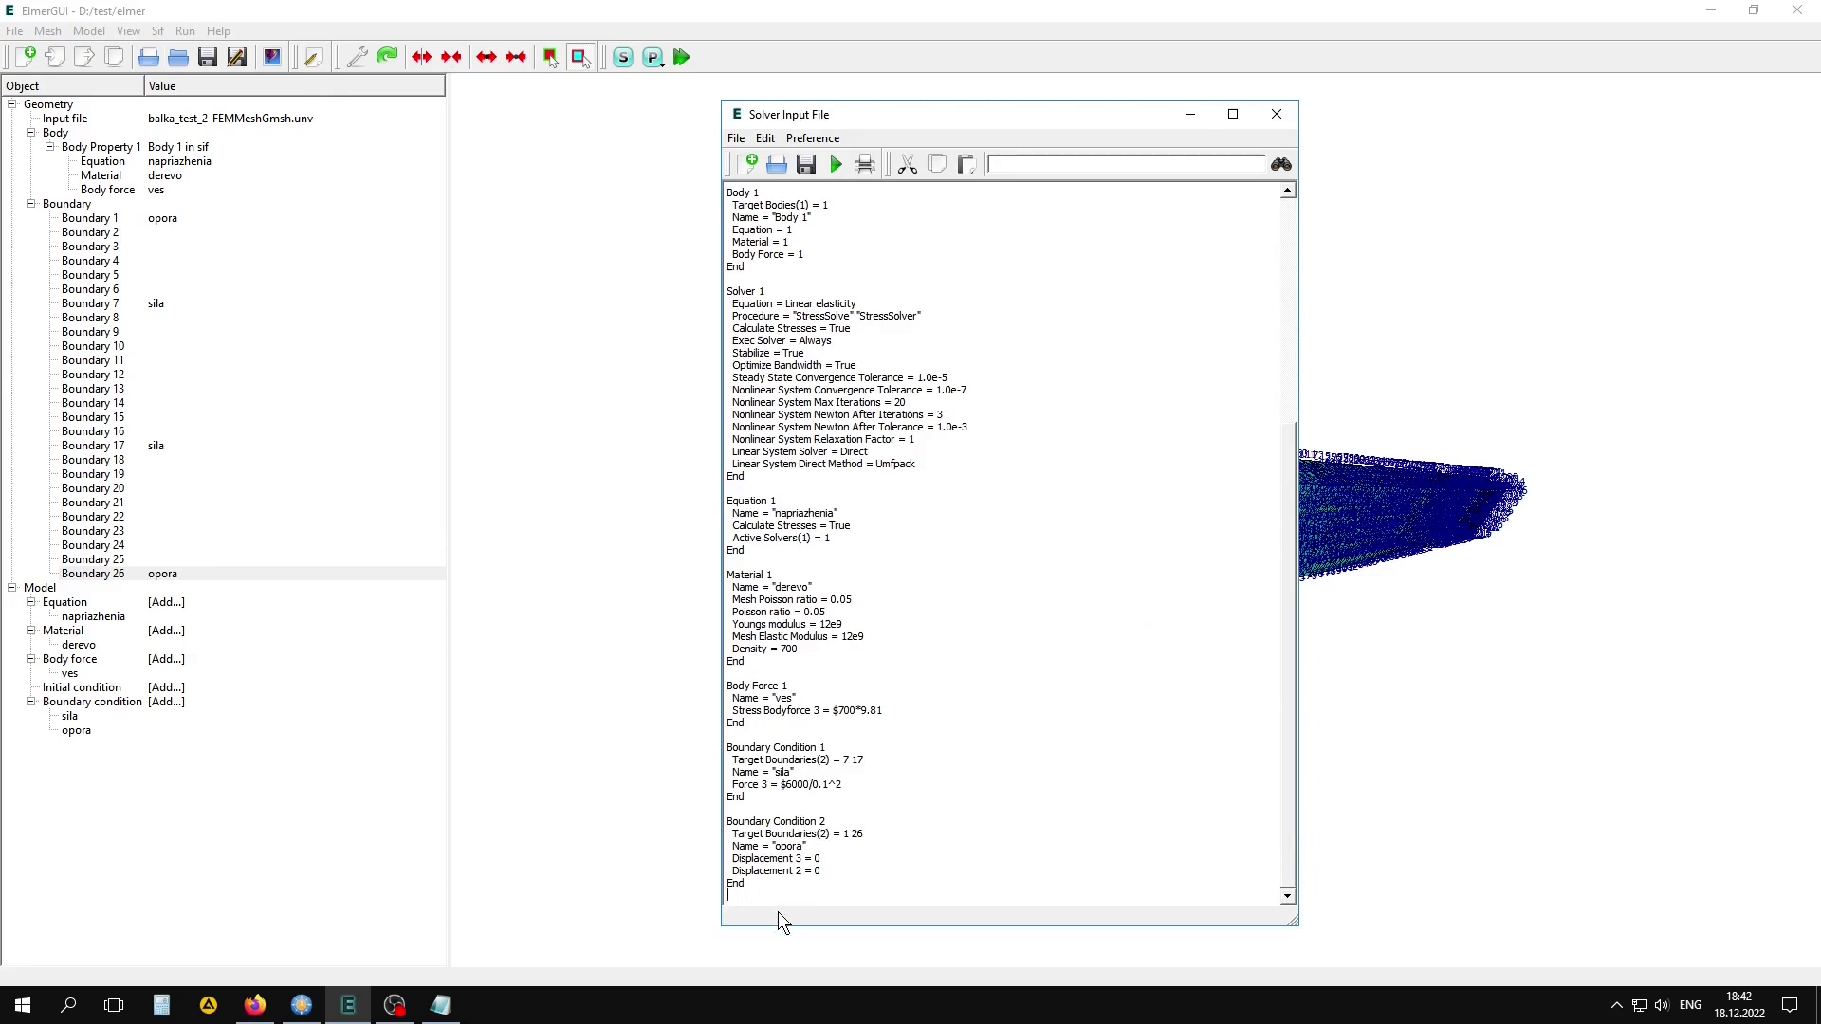
{"action": "key", "text": "Return"}
- Paste 'Boundary Condition' from the notes at the file end, making it Boundary Condition 3
{"action": "left_click", "coordinate": [439, 1004]}
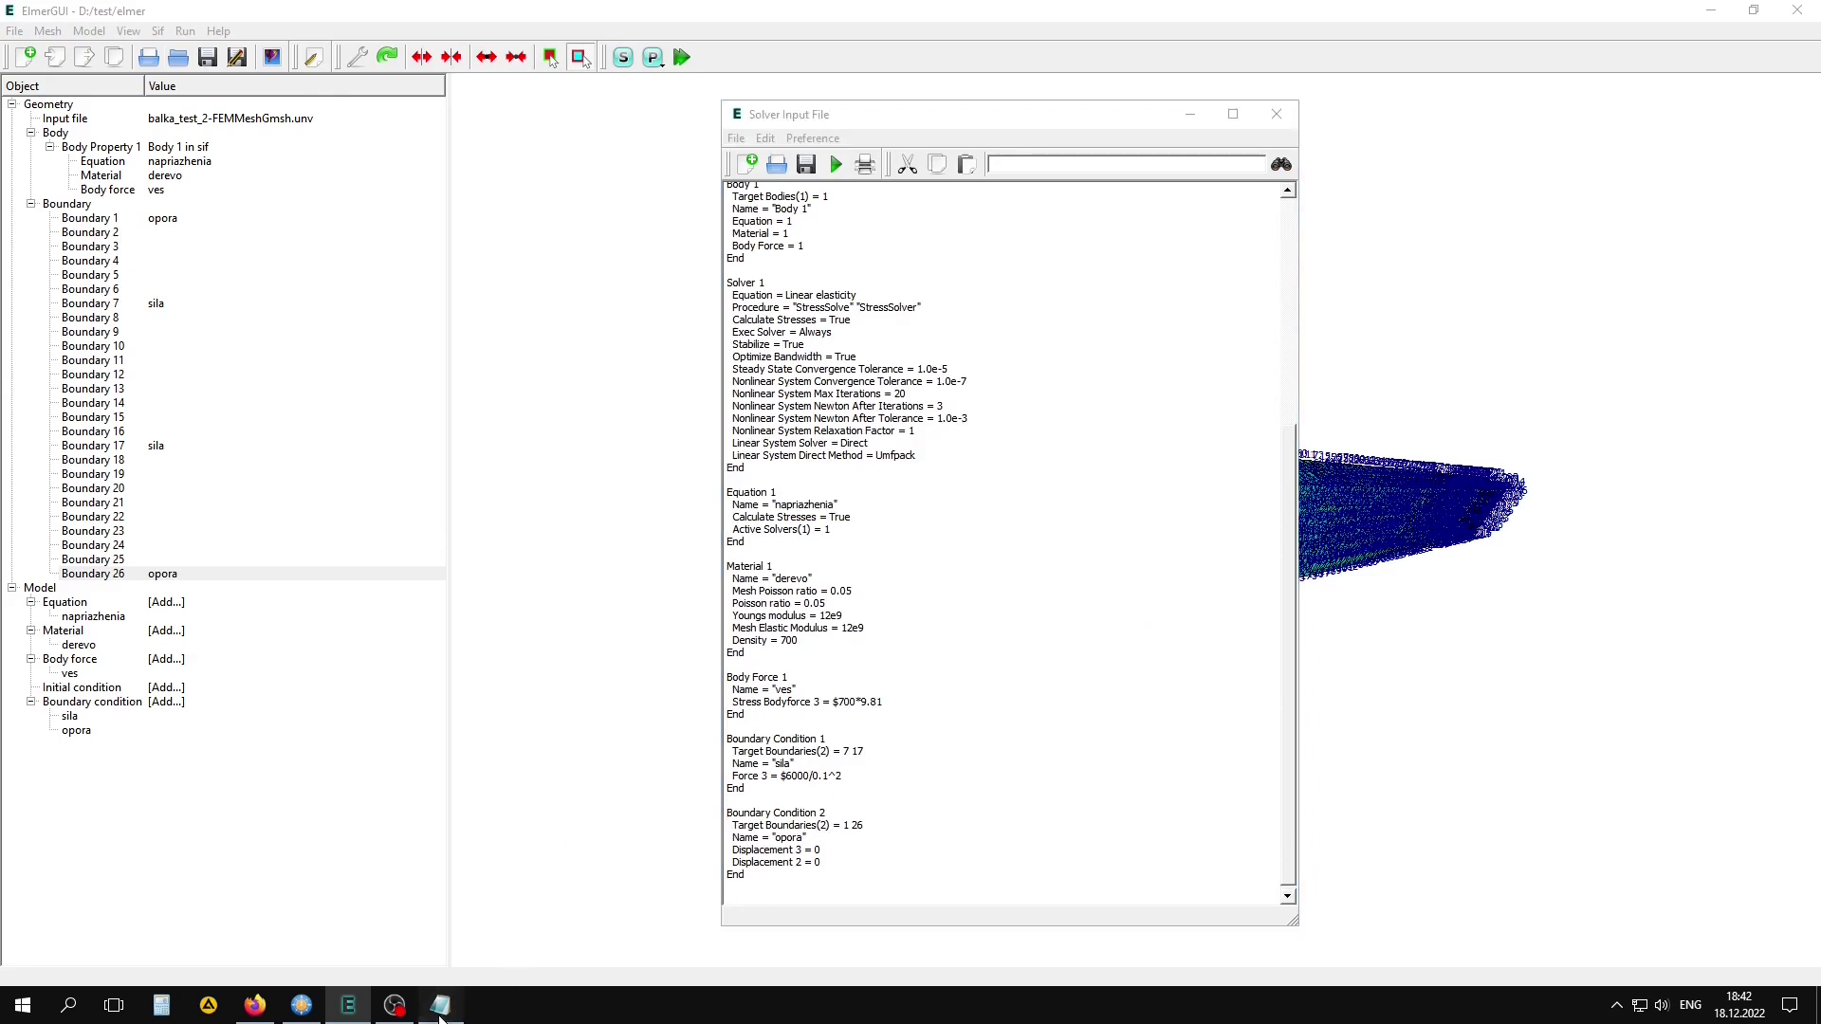
{"action": "left_click", "coordinate": [1164, 569]}
{"action": "left_click_drag", "start_coordinate": [1165, 569], "coordinate": [954, 569]}
{"action": "right_click", "coordinate": [1004, 573]}
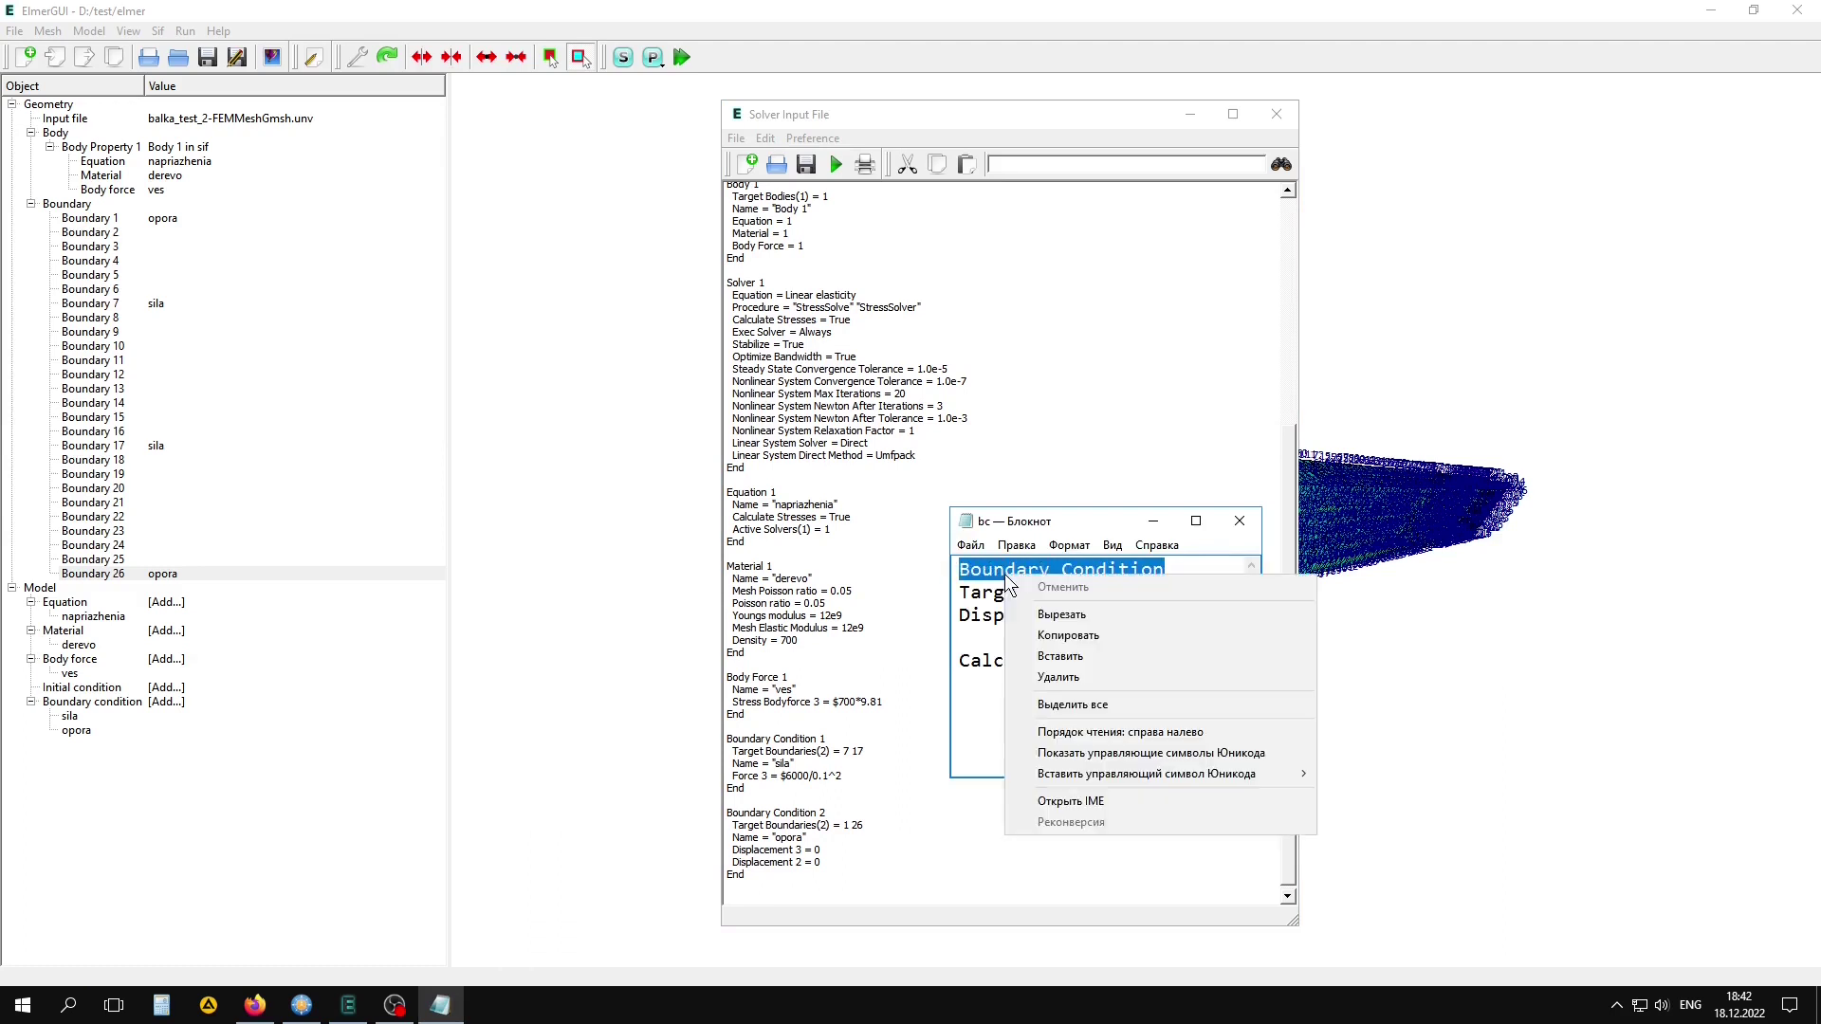
{"action": "left_click", "coordinate": [1049, 624]}
{"action": "left_click", "coordinate": [740, 889]}
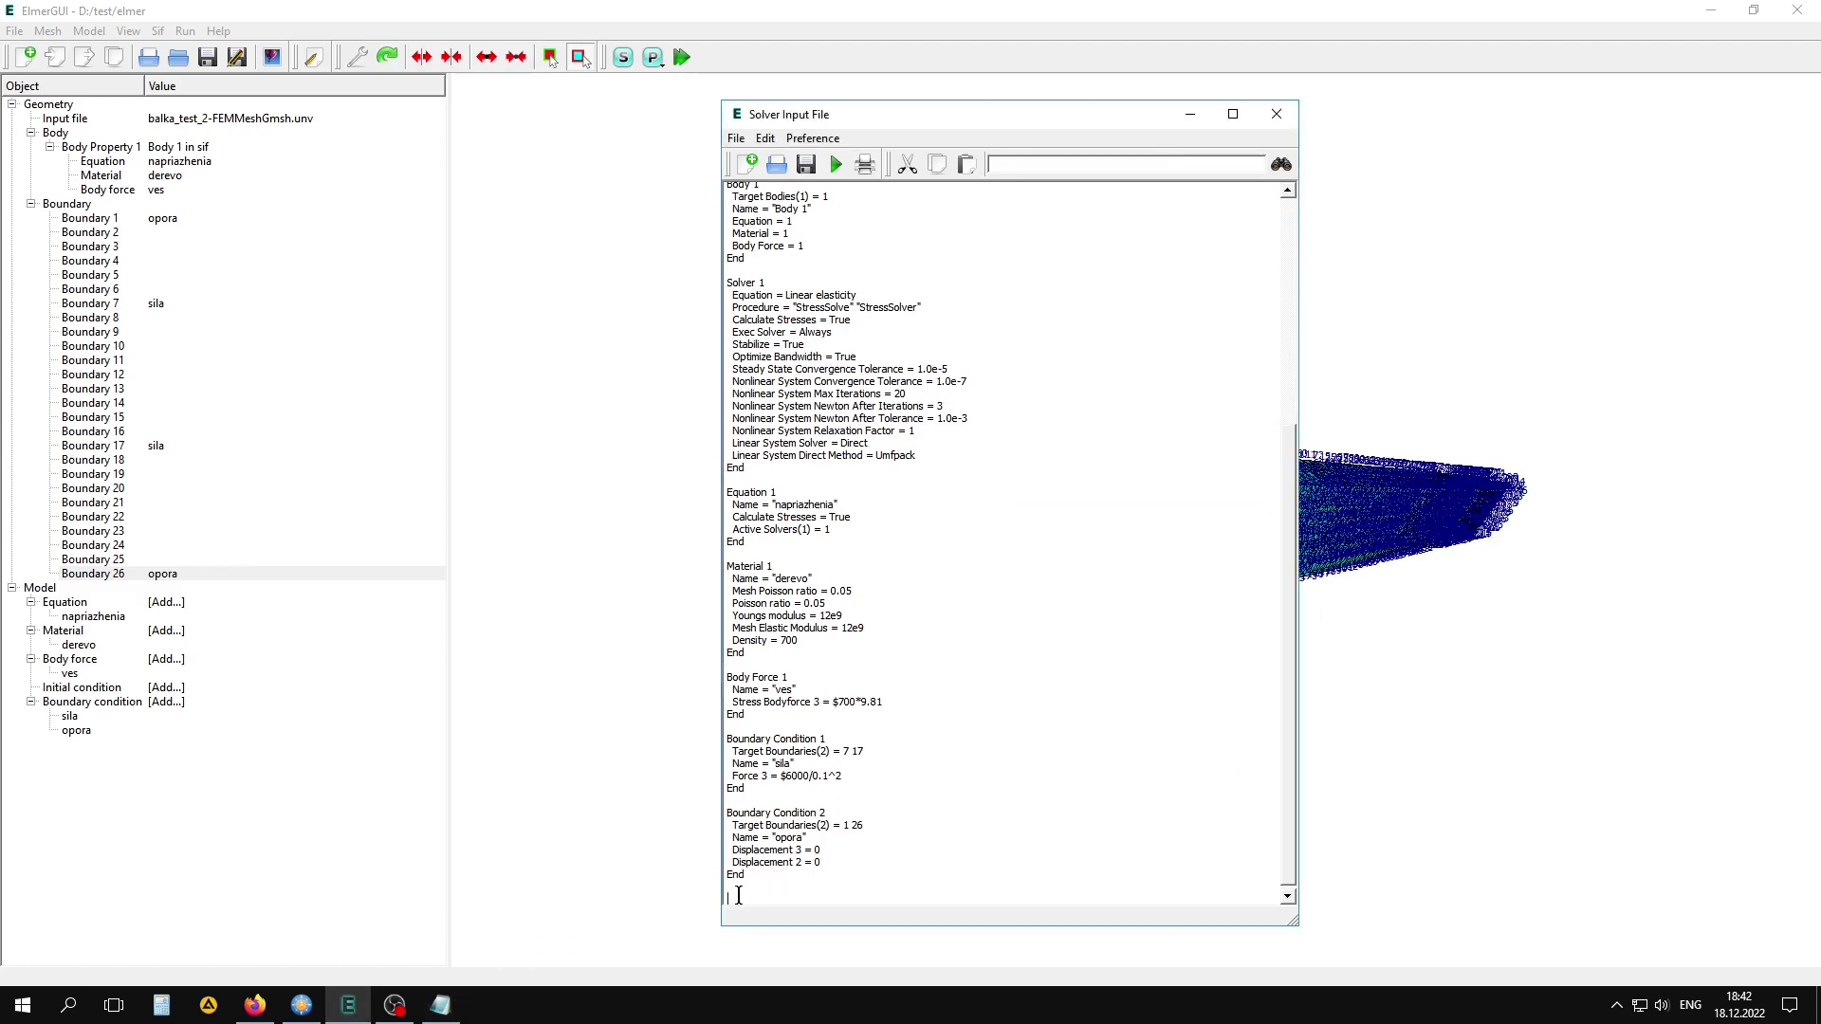
{"action": "right_click", "coordinate": [740, 892]}
{"action": "left_click", "coordinate": [800, 832]}
{"action": "type", "text": "3"}
{"action": "key", "text": "Return"}
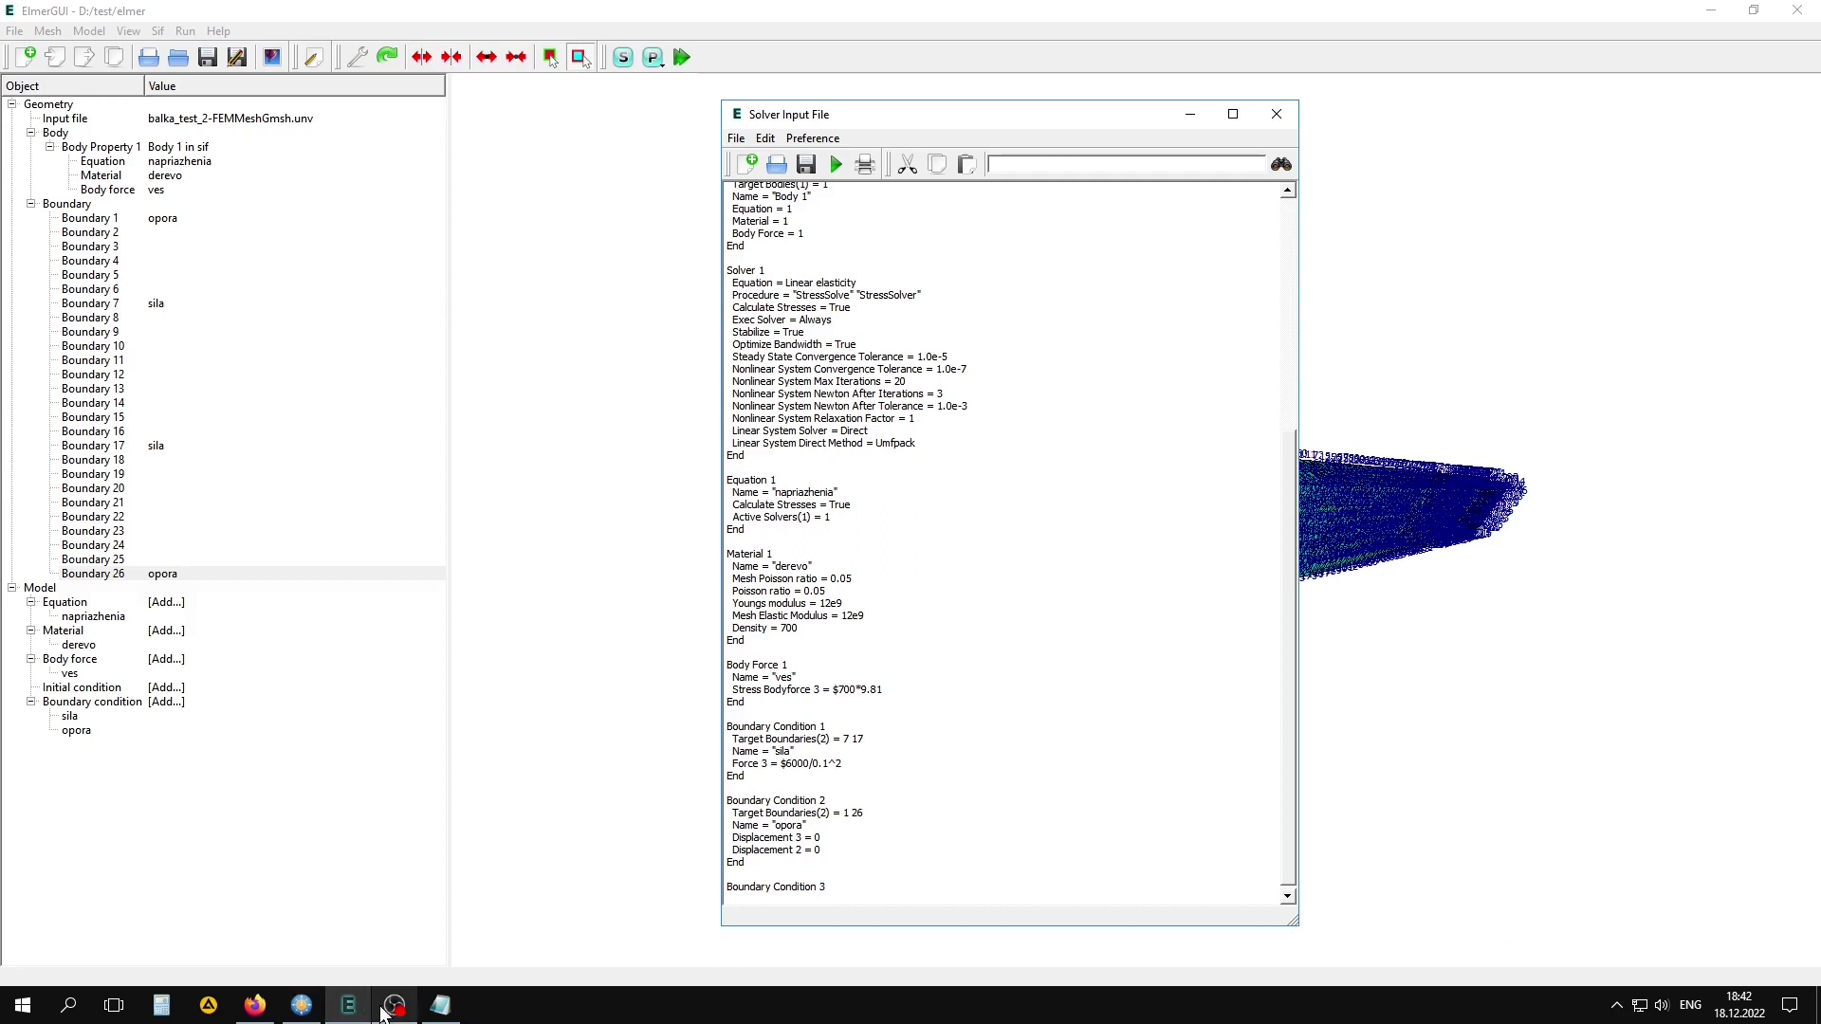
- Copy the 'Target Nodes' keyword from the notes for the next line
{"action": "left_click", "coordinate": [440, 1004]}
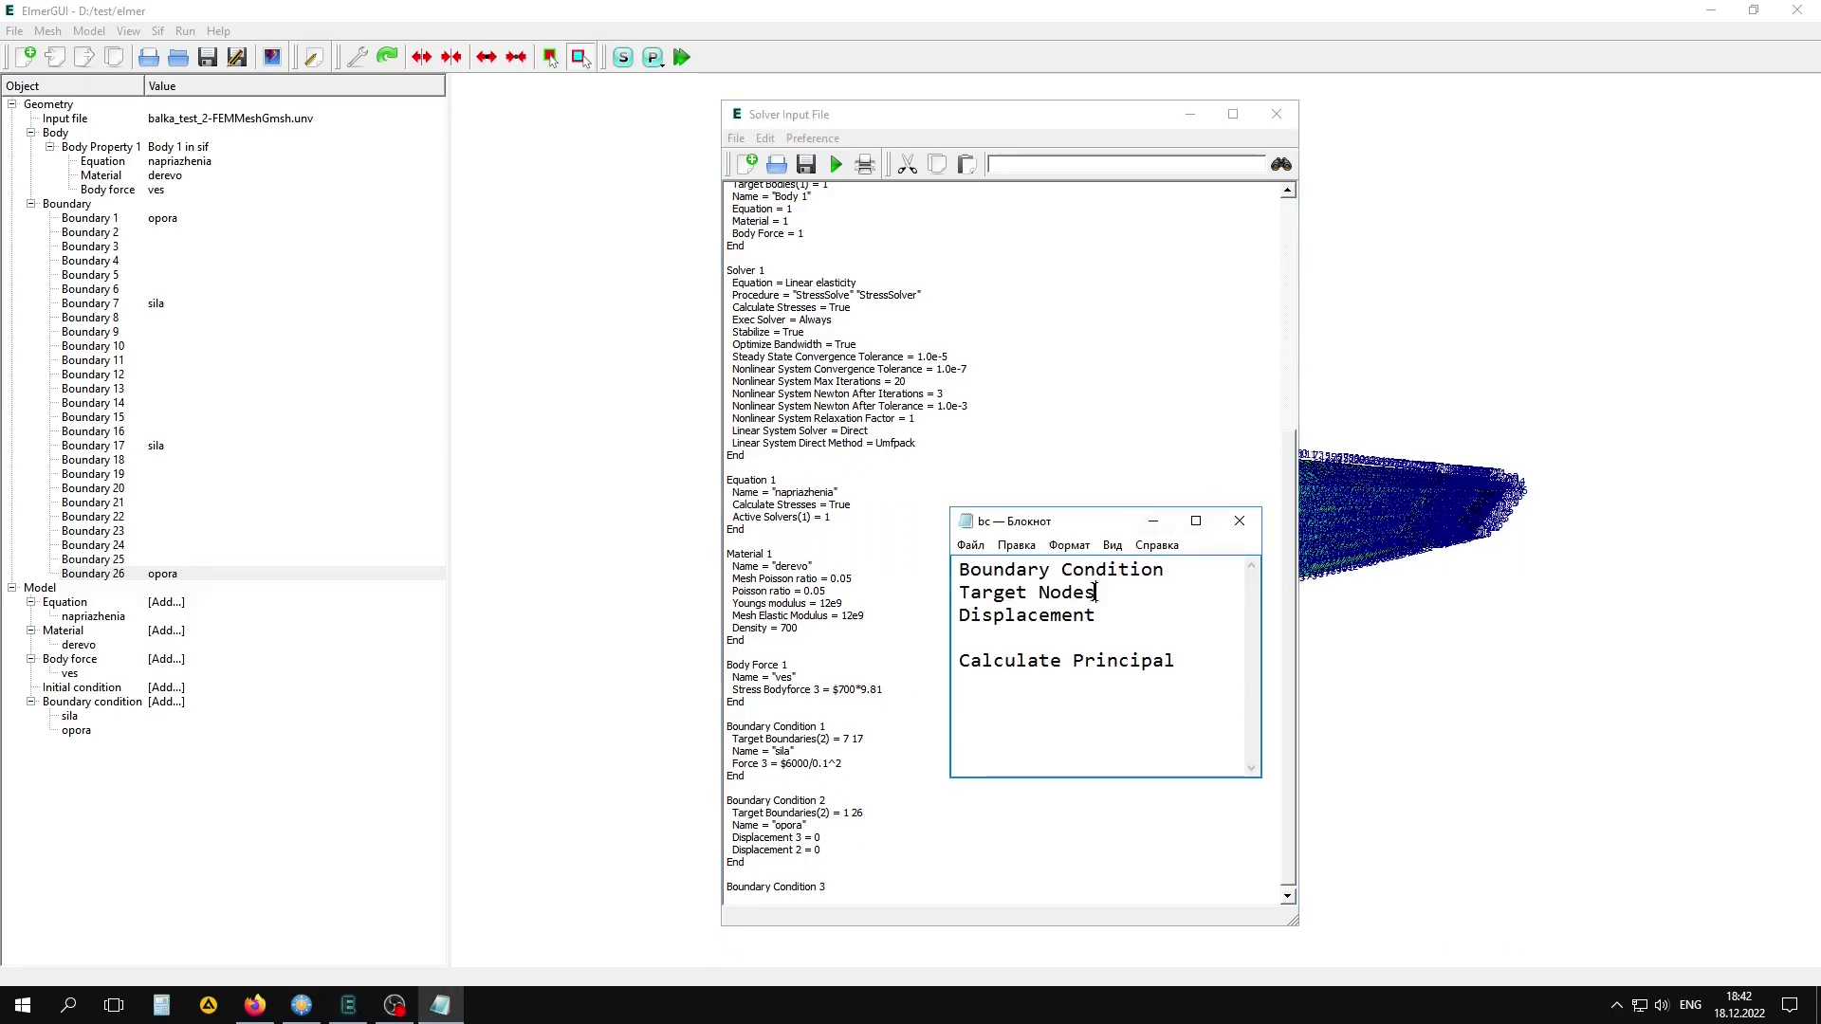
{"action": "left_click_drag", "start_coordinate": [1090, 593], "coordinate": [960, 593]}
{"action": "right_click", "coordinate": [974, 592]}
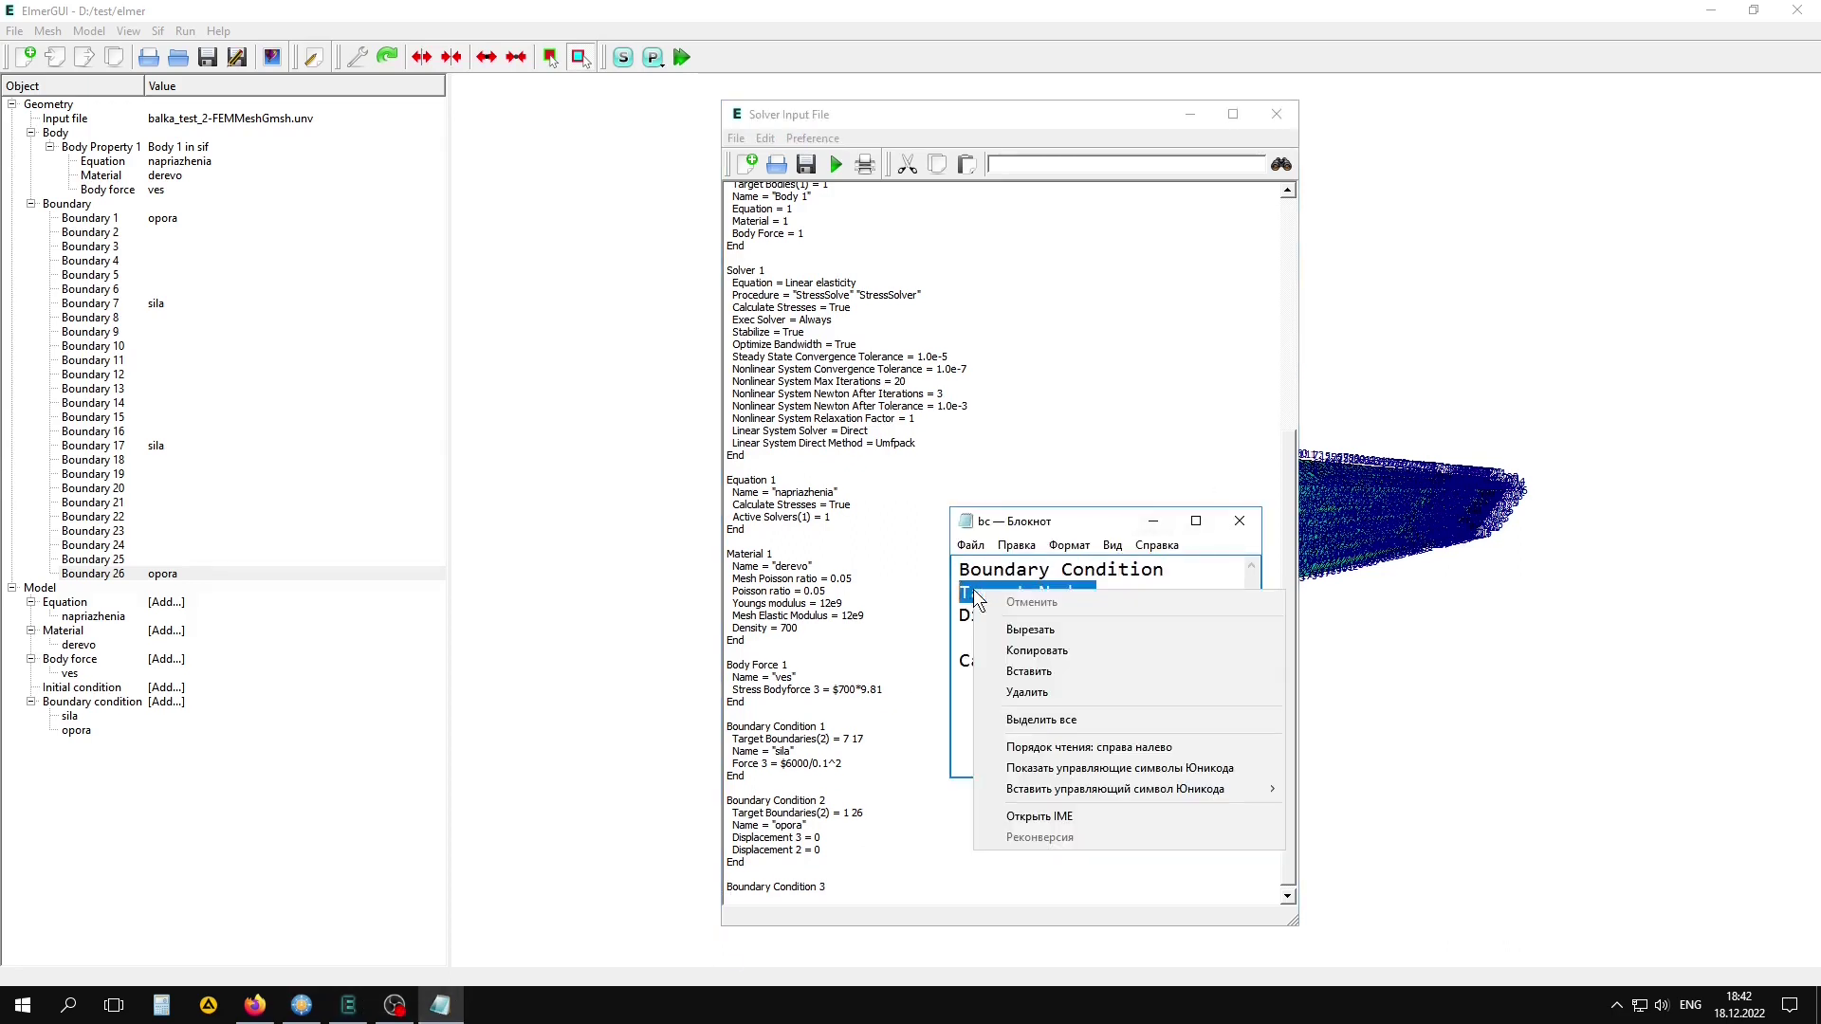
{"action": "left_click", "coordinate": [1036, 651]}
{"action": "left_click", "coordinate": [798, 910]}
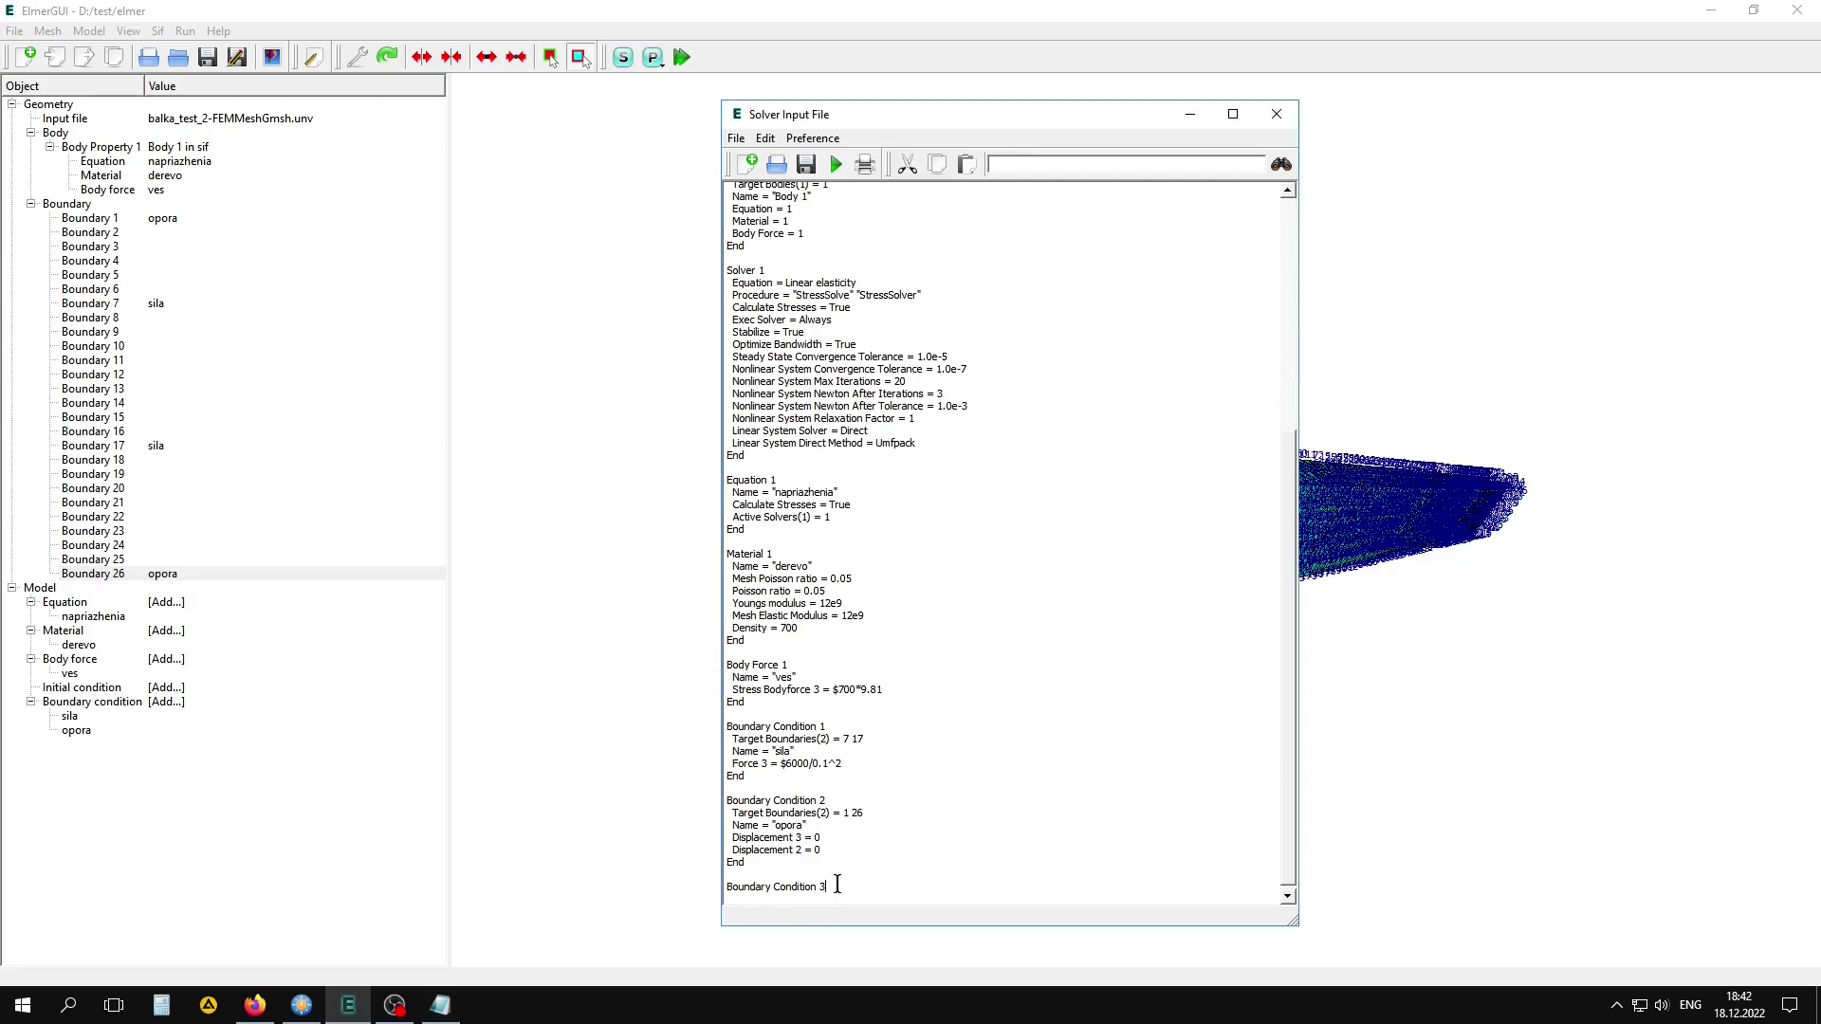
{"action": "key", "text": "Return"}
- Add the line 'Target Nodes (3) = 18 20 82' under Boundary Condition 3
{"action": "key", "text": "ctrl+v"}
{"action": "type", "text": "3"}
{"action": "type", "text": "8 20"}
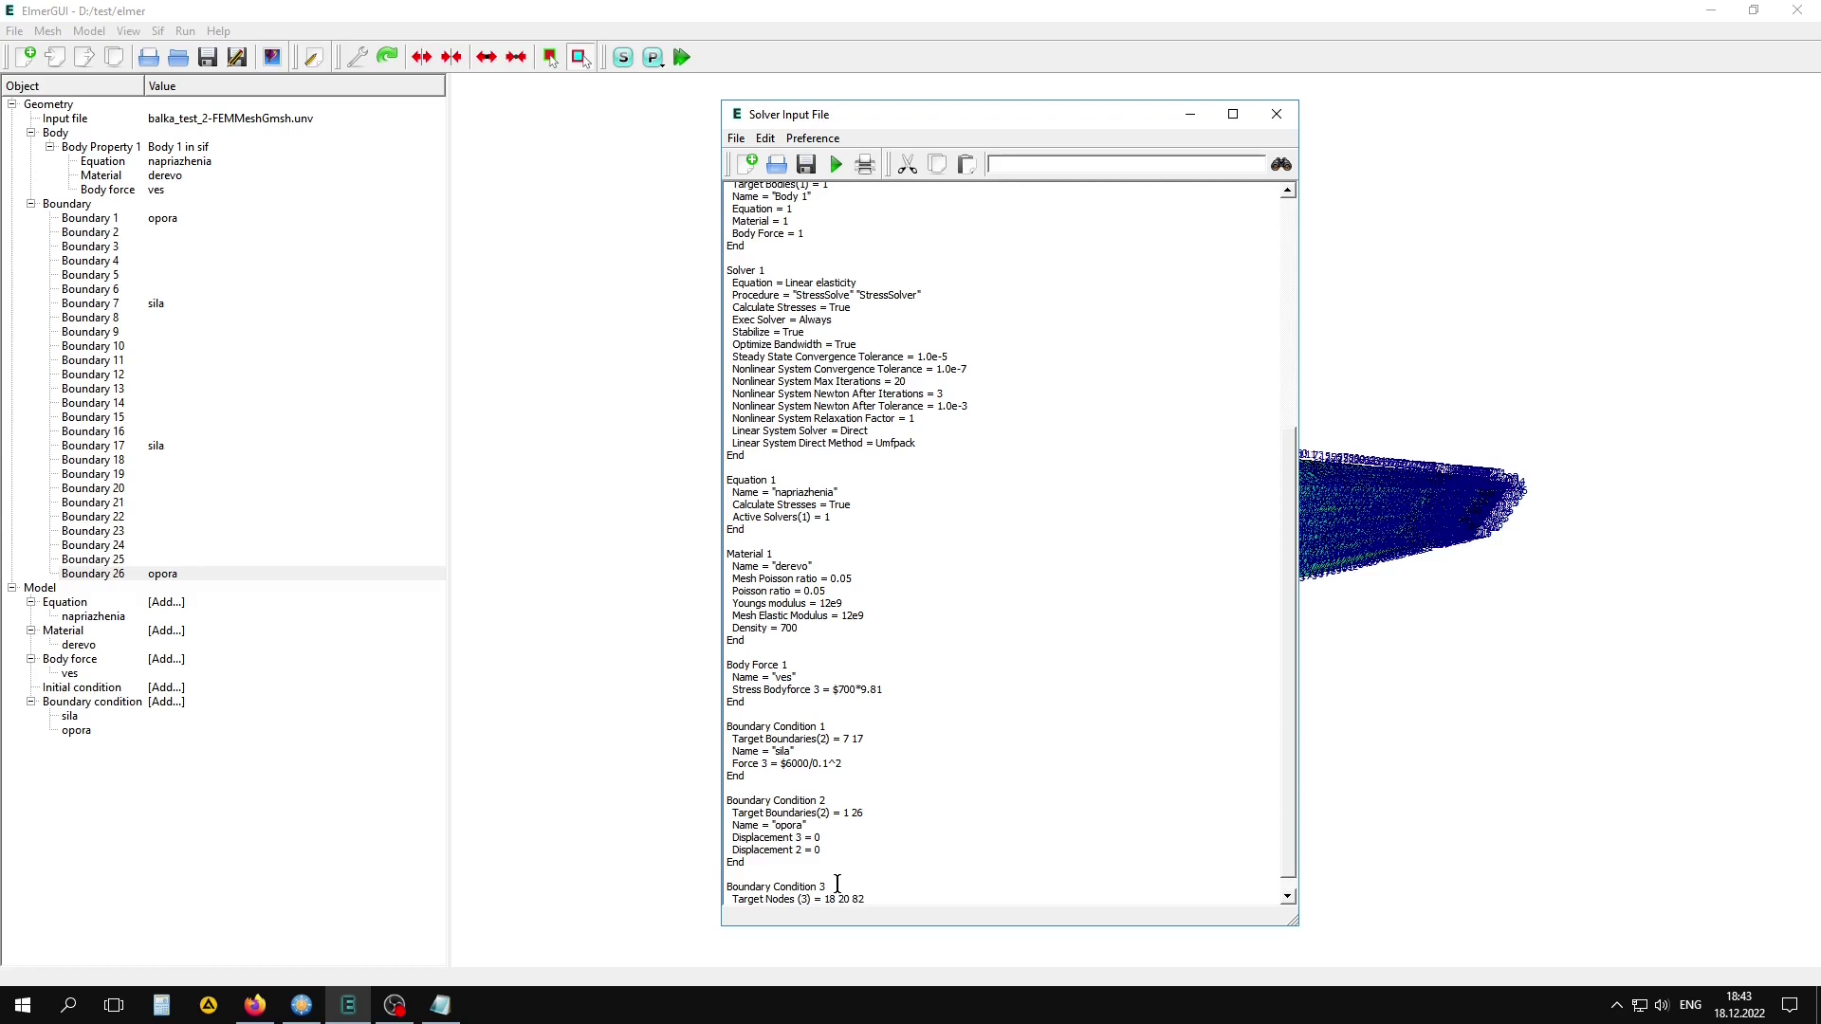
{"action": "key", "text": "Return"}
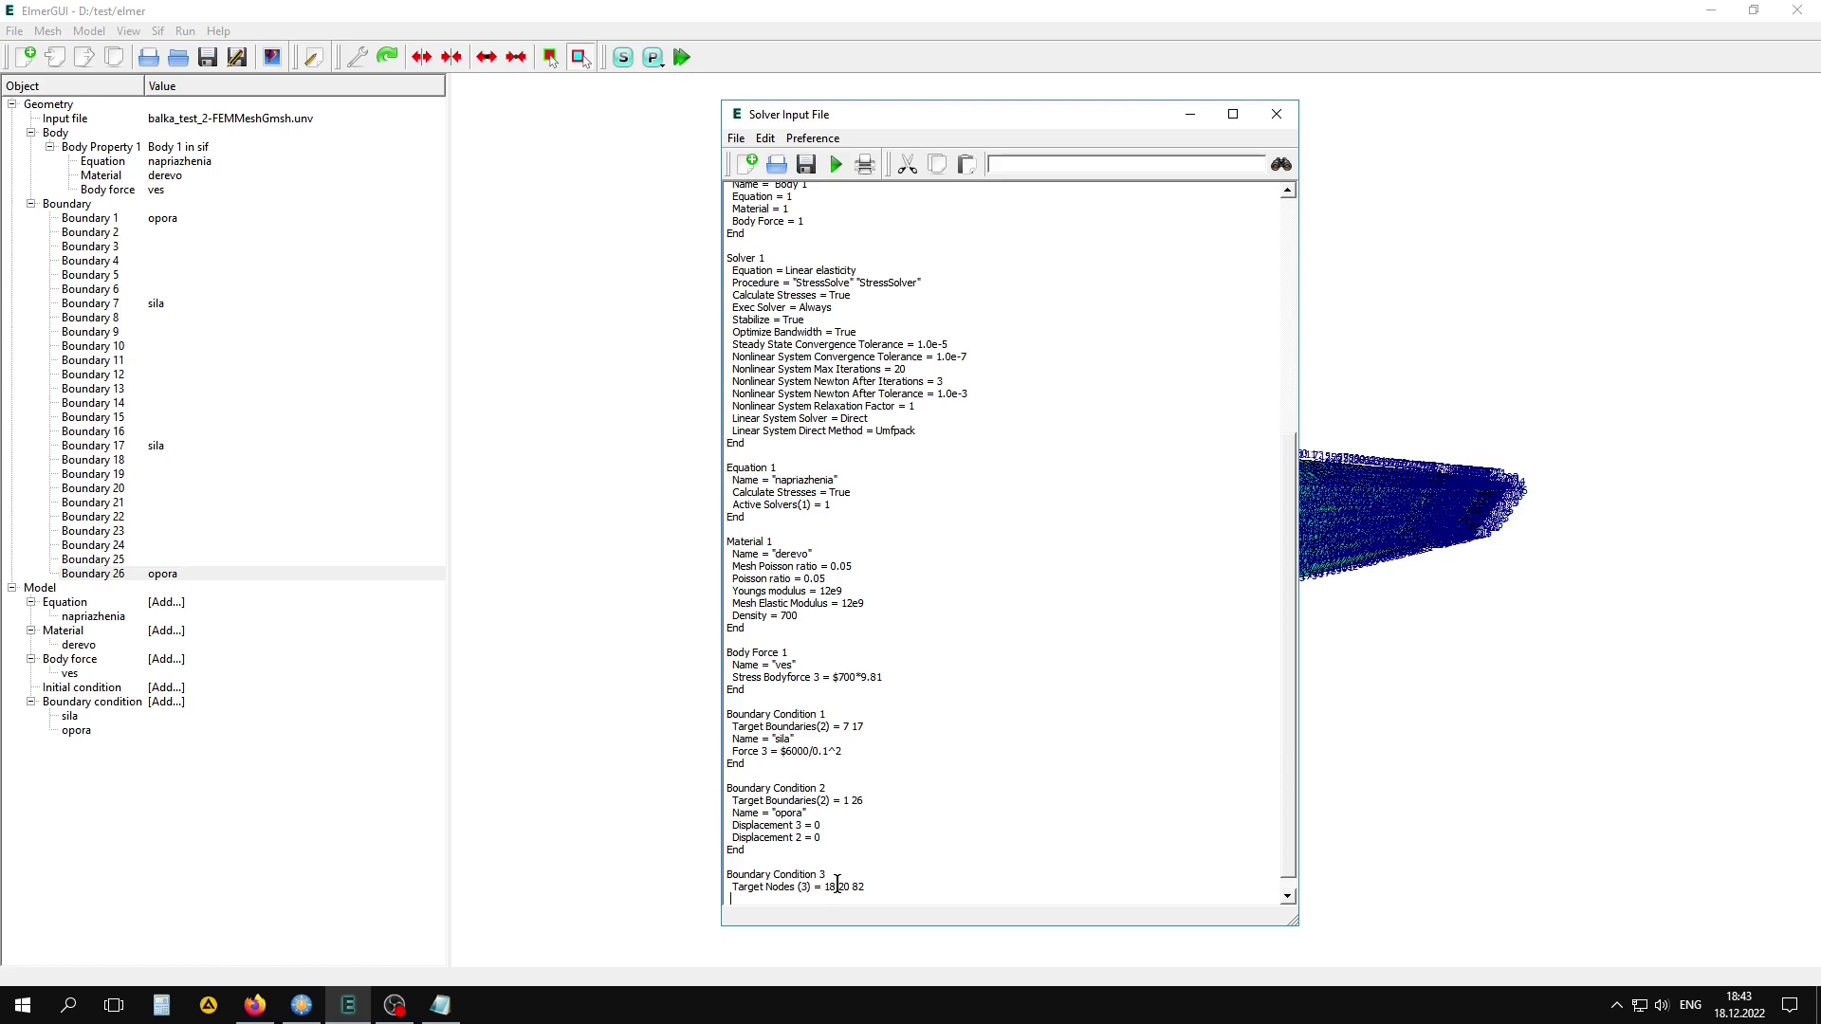
- Add 'Displacement 1 = 0' and begin the closing End line
{"action": "left_click", "coordinate": [440, 1004]}
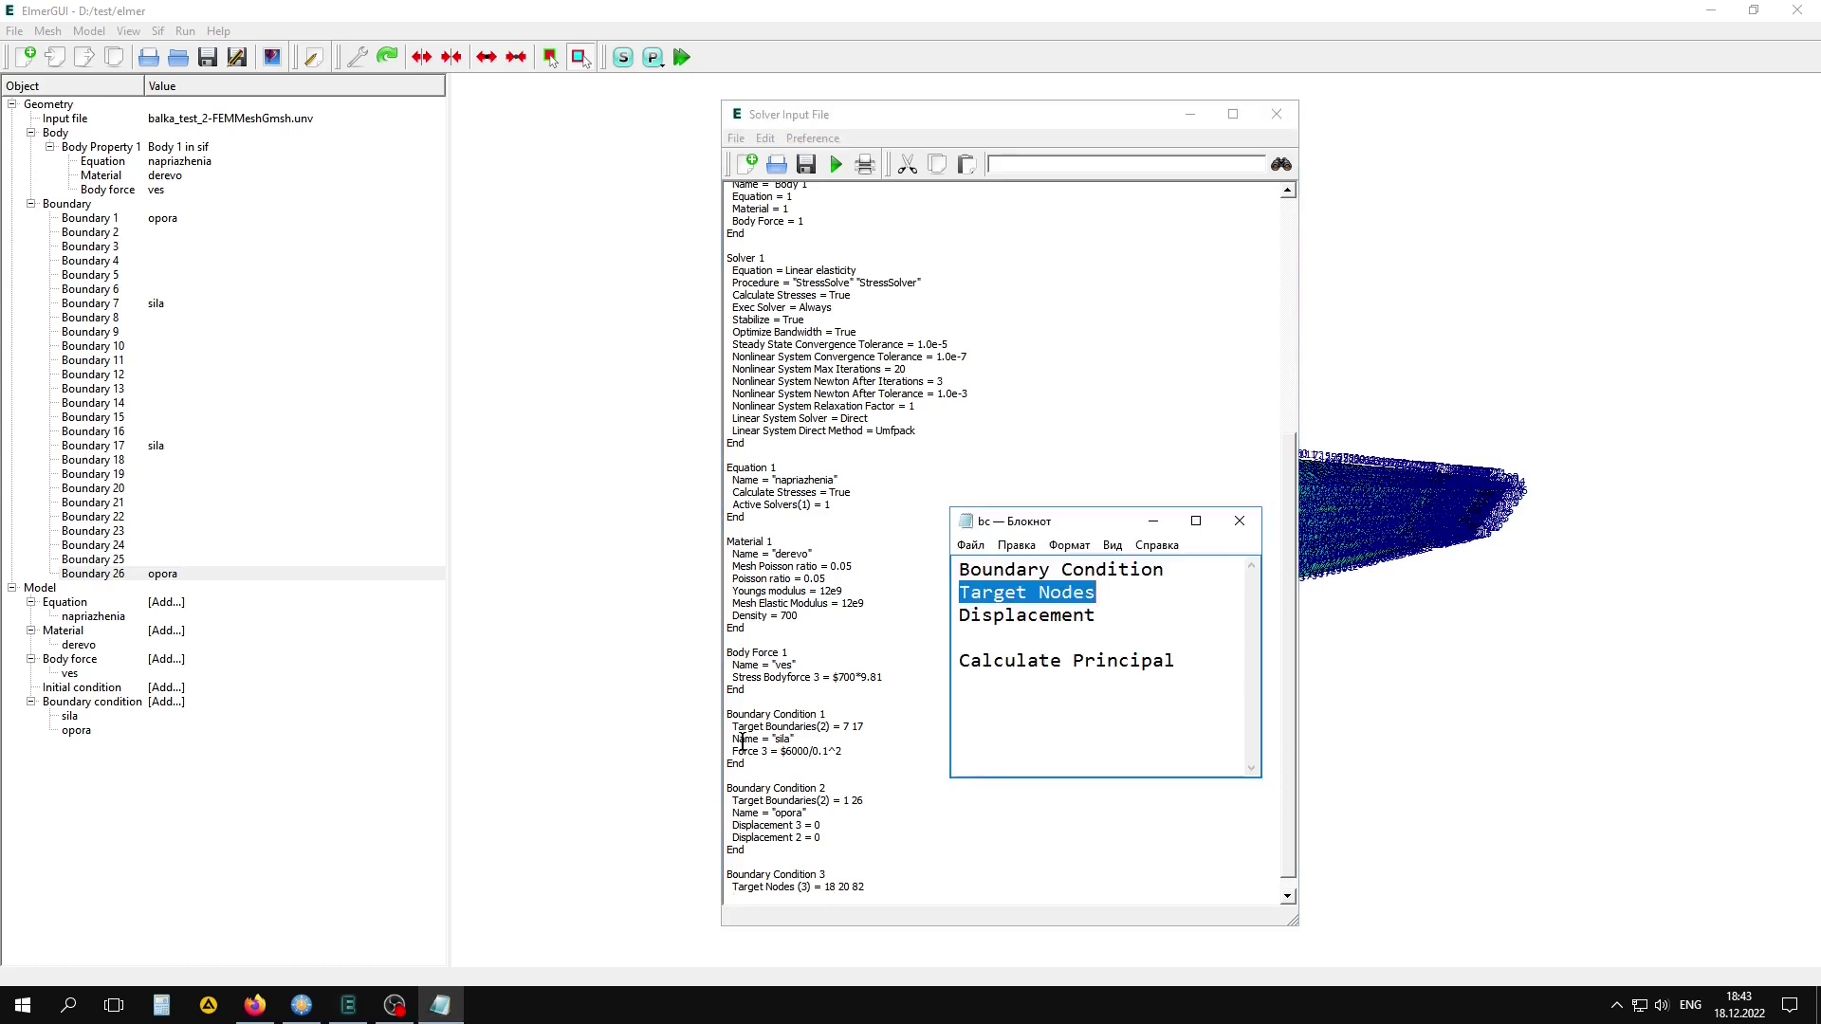
{"action": "left_click_drag", "start_coordinate": [1097, 615], "coordinate": [956, 615]}
{"action": "key", "text": "ctrl+c"}
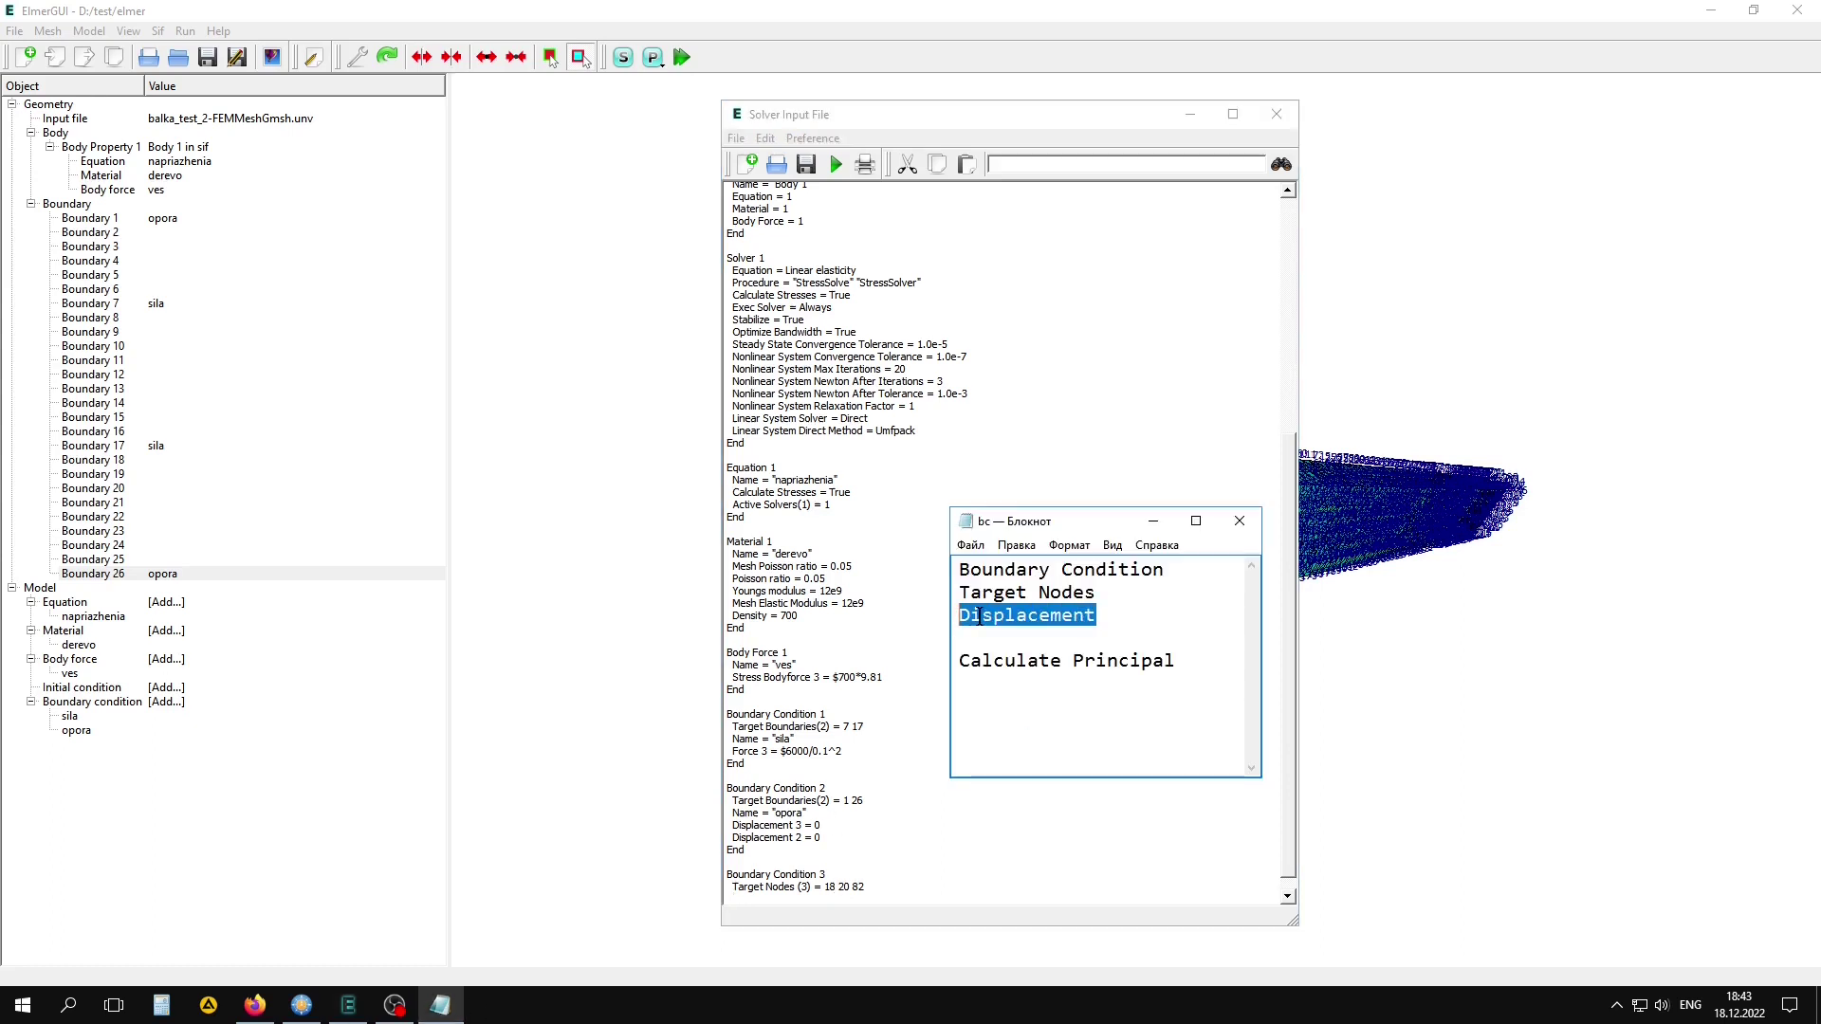
{"action": "right_click", "coordinate": [981, 616]}
{"action": "left_click", "coordinate": [1034, 676]}
{"action": "left_click", "coordinate": [1074, 864]}
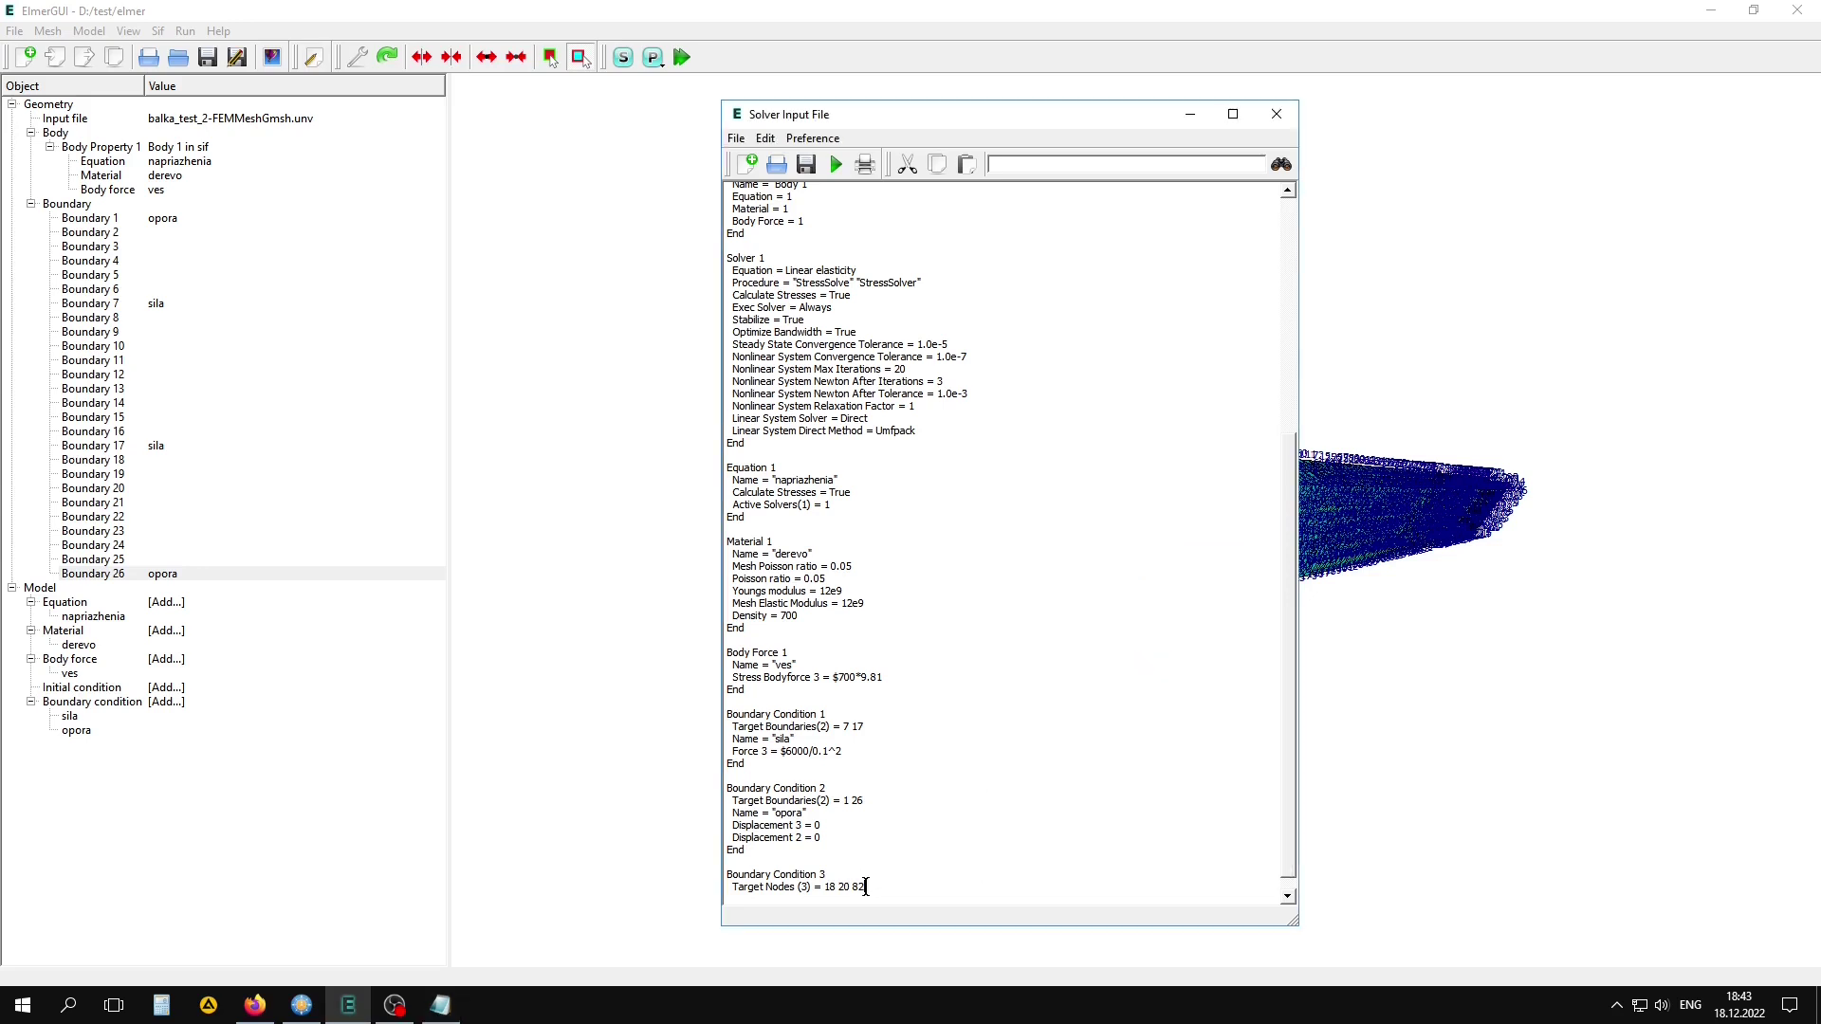
{"action": "key", "text": "Return"}
{"action": "key", "text": "ctrl+v"}
{"action": "type", "text": "1 = "}
{"action": "type", "text": "0"}
{"action": "key", "text": "Return"}
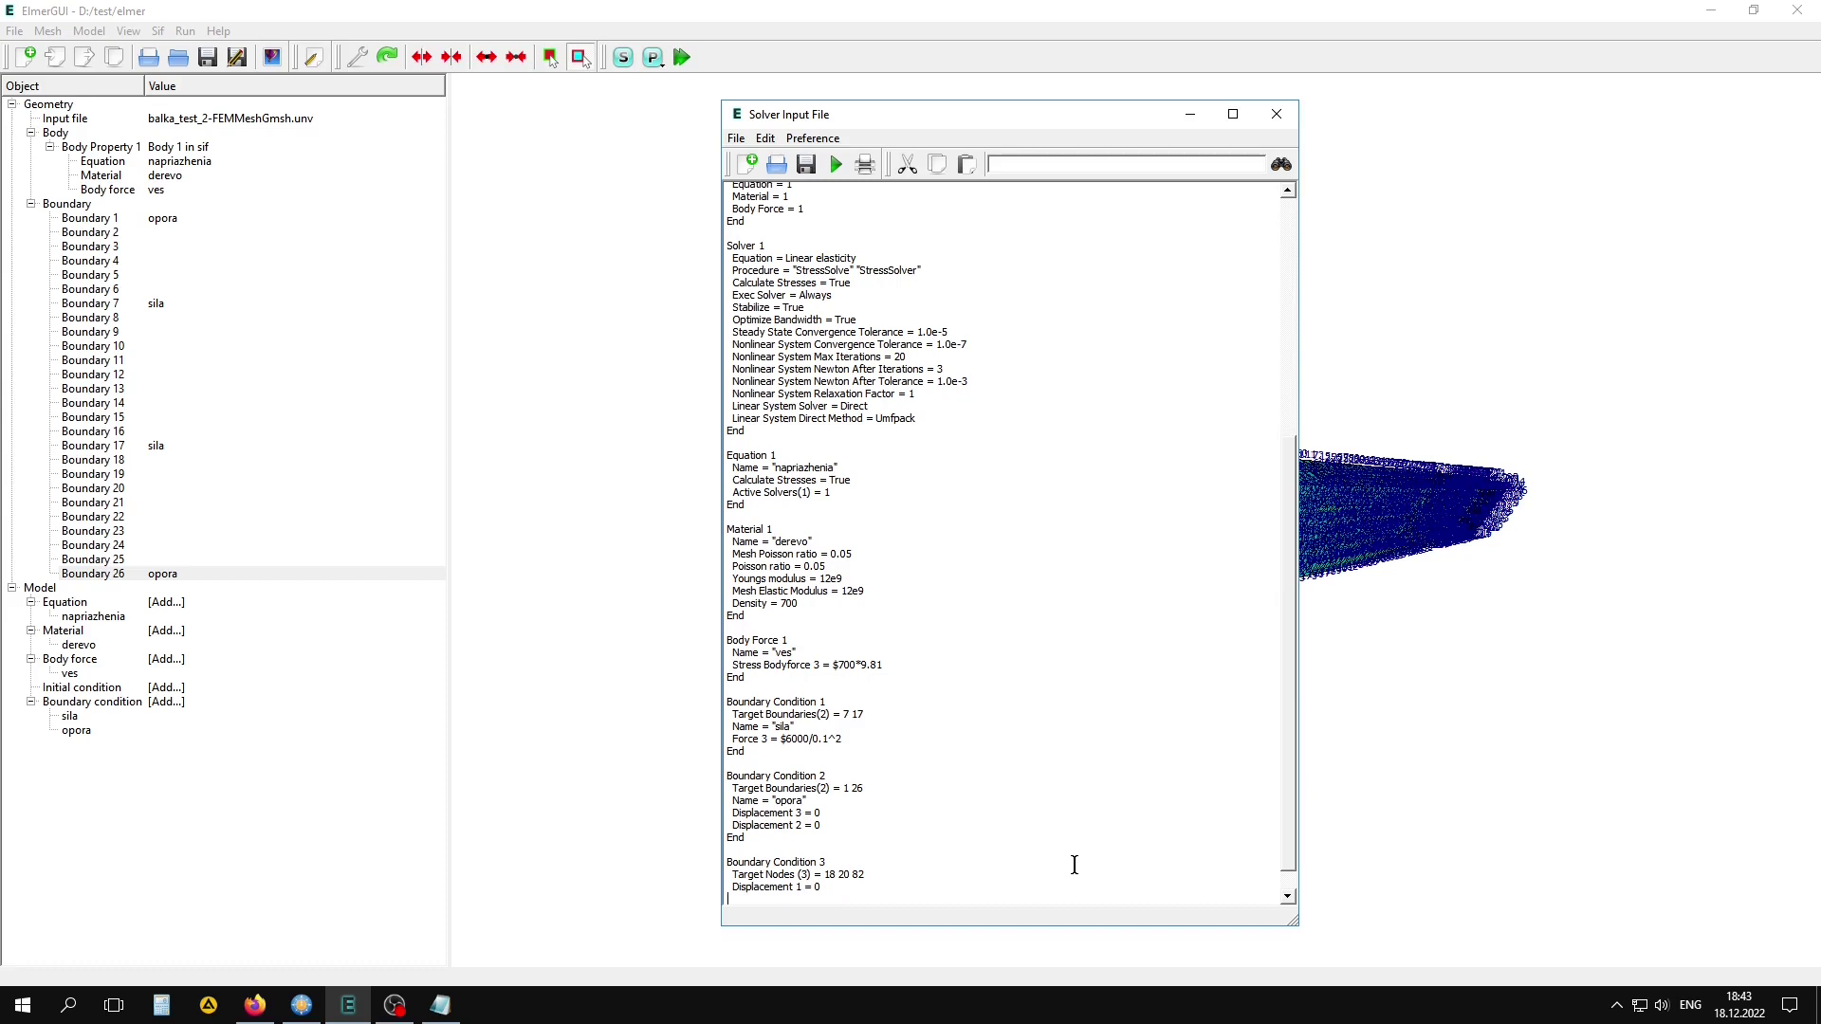
{"action": "type", "text": "End"}
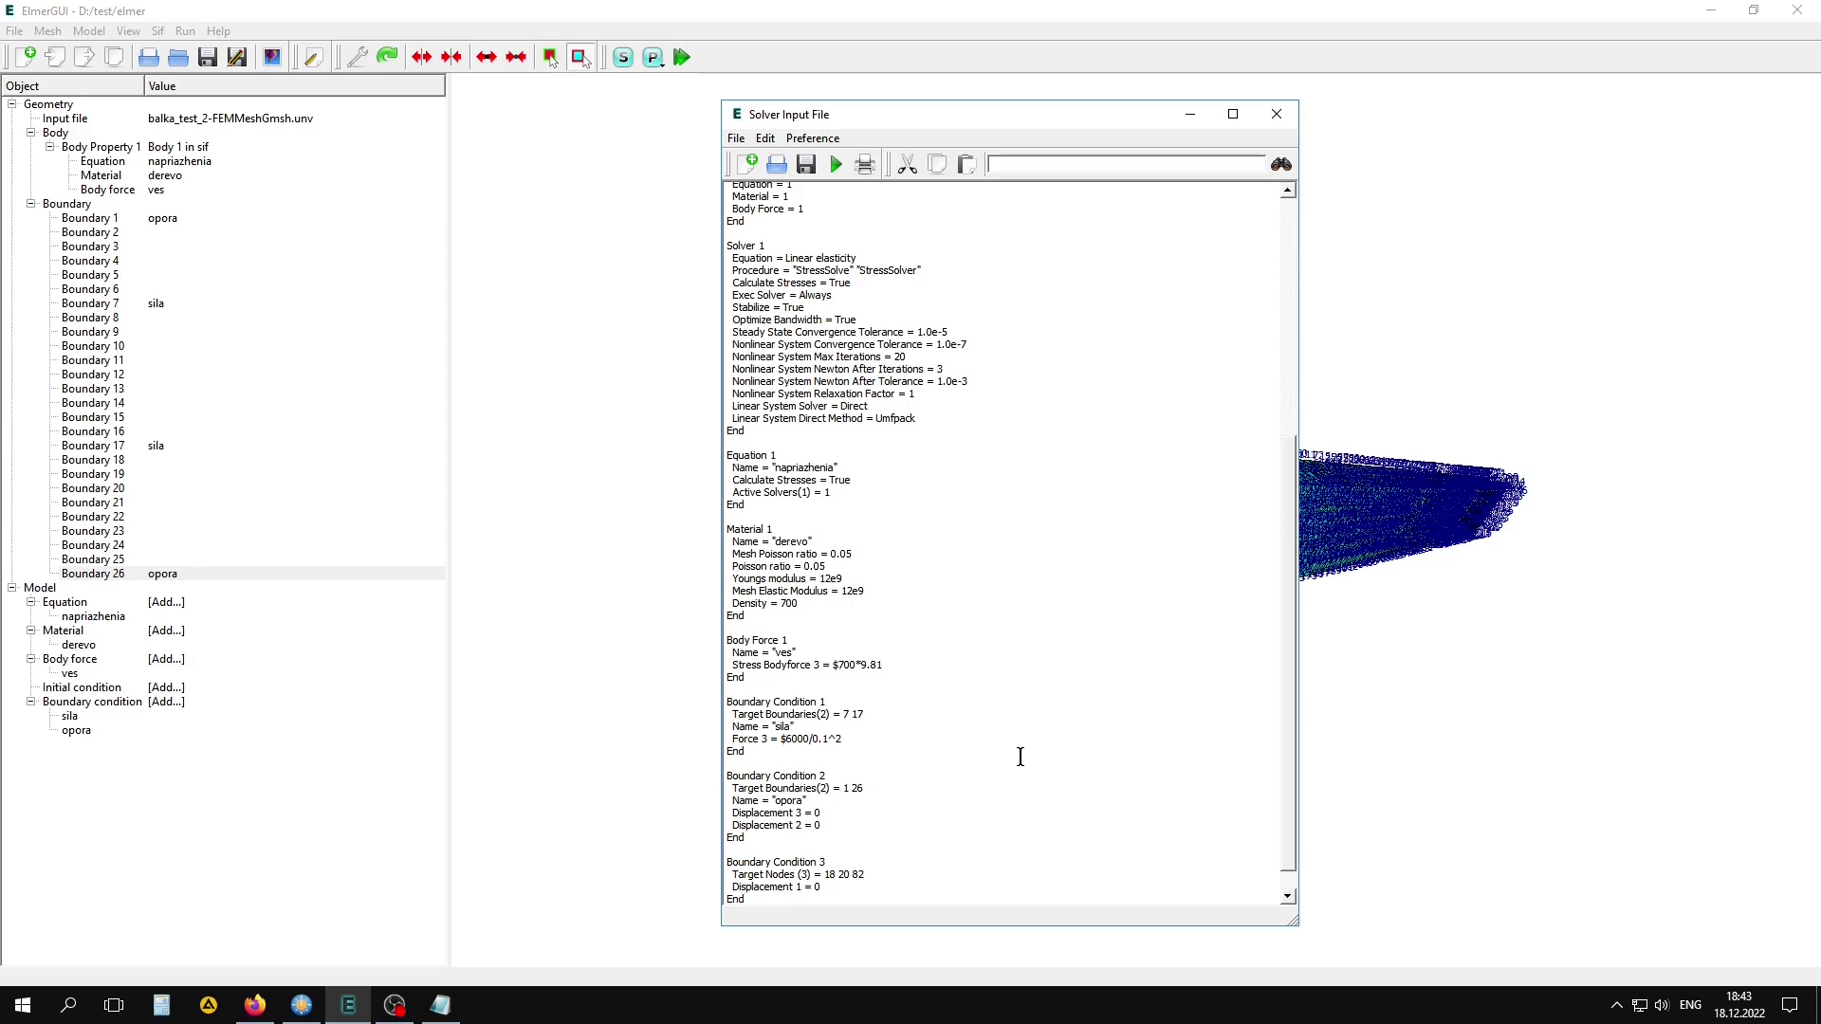
- Add a blank line before End in the Solver 1 block of the solver input file
{"action": "scroll", "coordinate": [834, 744], "scroll_direction": "up", "scroll_amount": 2}
{"action": "scroll", "coordinate": [863, 612], "scroll_direction": "up", "scroll_amount": 1}
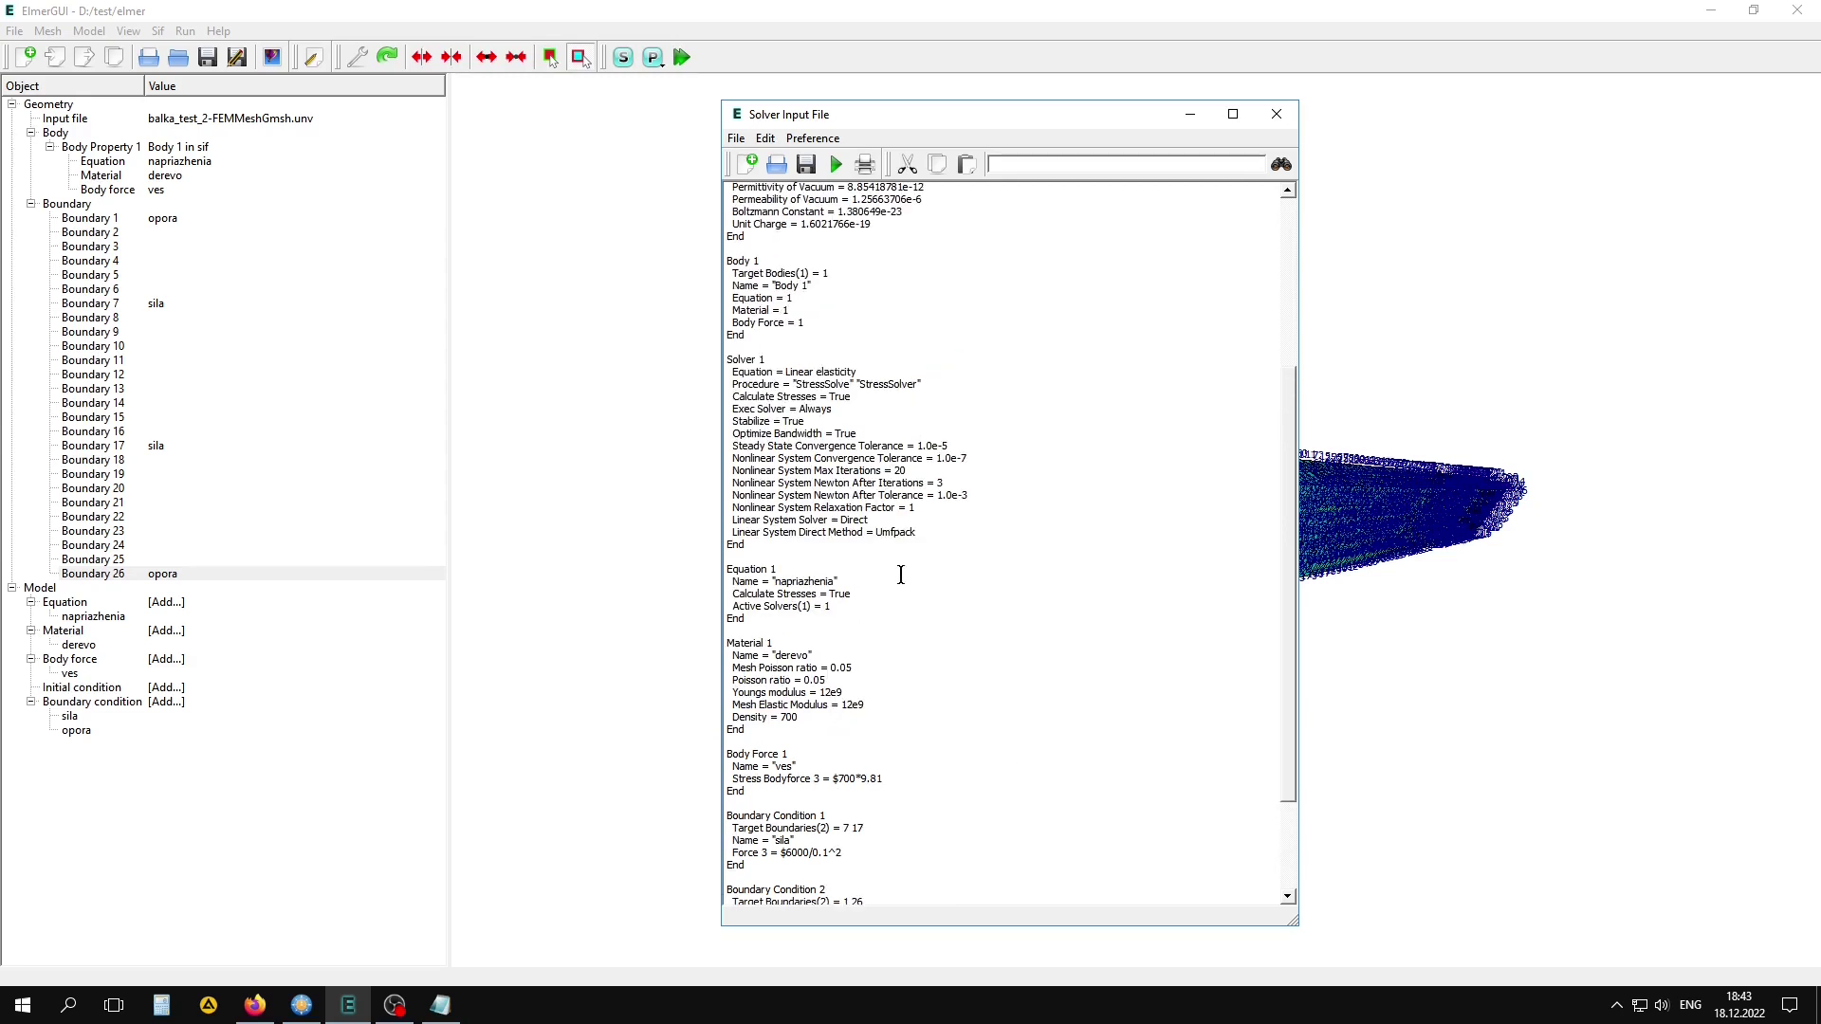
{"action": "mouse_move", "coordinate": [728, 359]}
{"action": "left_mouse_down"}
{"action": "mouse_move", "coordinate": [863, 458]}
{"action": "mouse_move", "coordinate": [912, 536]}
{"action": "left_mouse_up"}
{"action": "left_click", "coordinate": [916, 538]}
{"action": "key", "text": "Return"}
- Copy 'Calculate Principal' from the notes into Solver 1 and complete it as '= True'
{"action": "left_click", "coordinate": [440, 1004]}
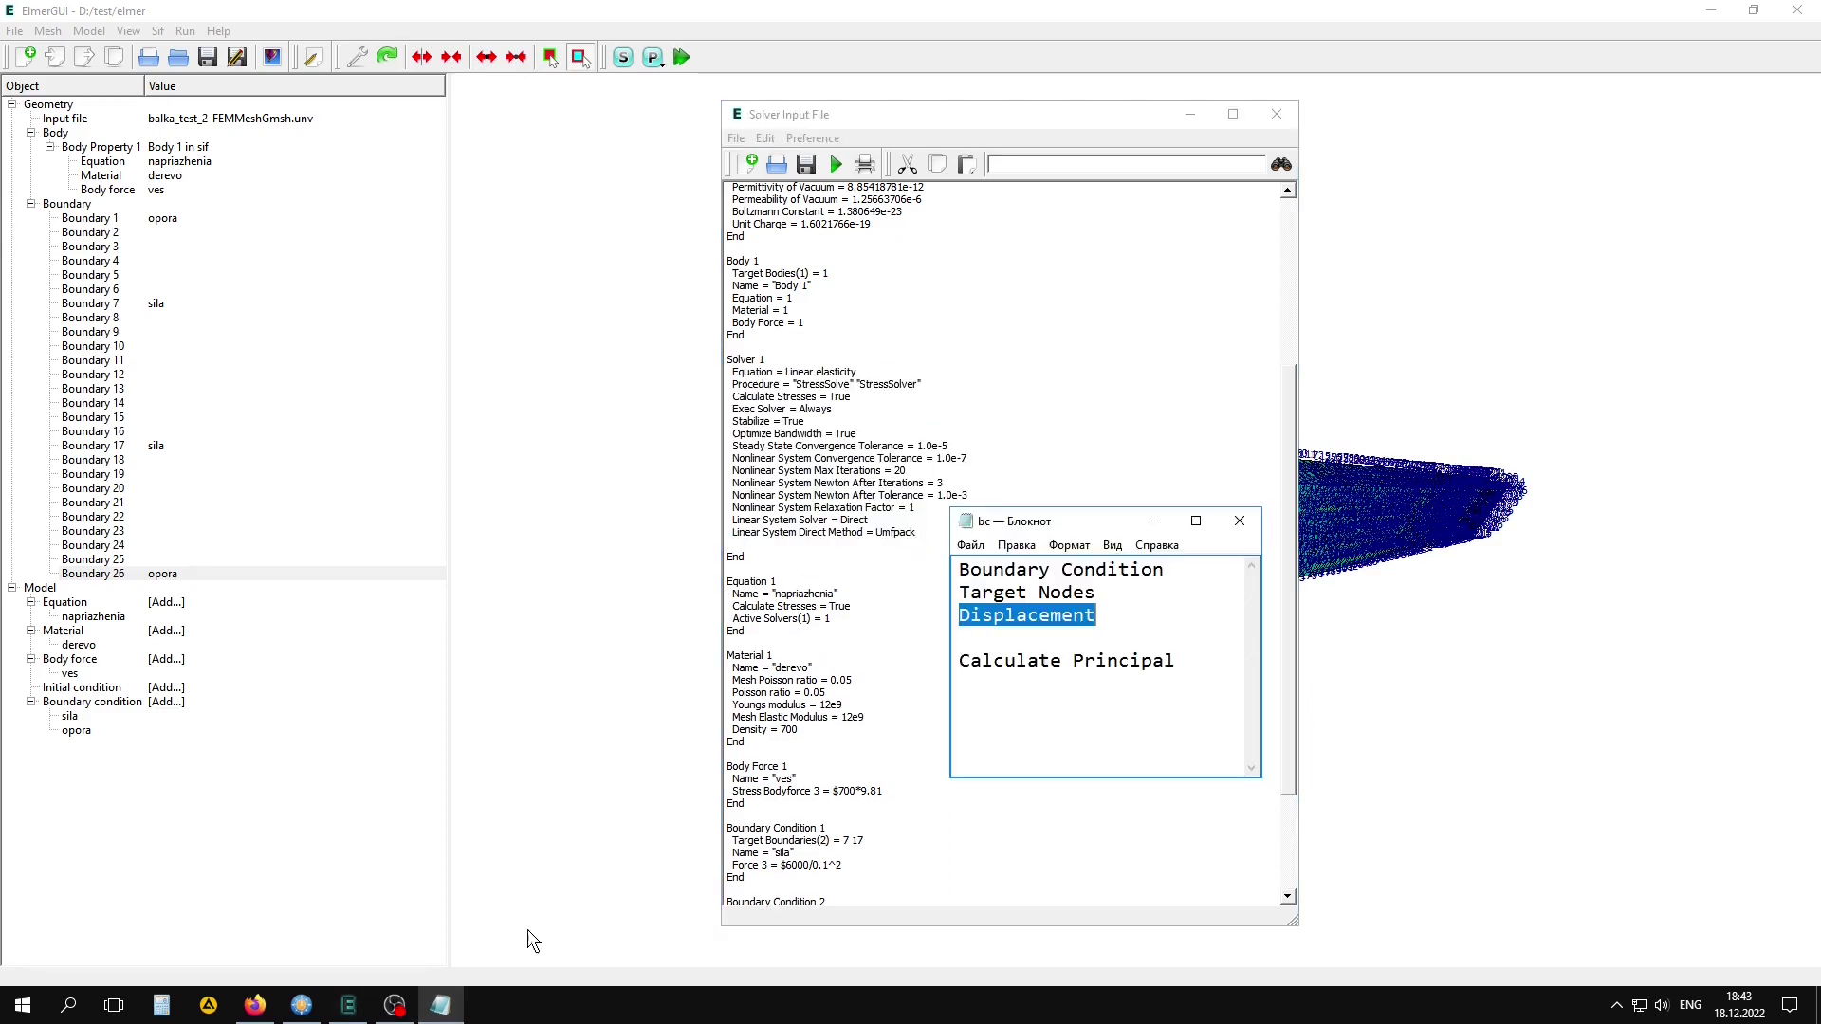
{"action": "left_click_drag", "start_coordinate": [1180, 660], "coordinate": [961, 660]}
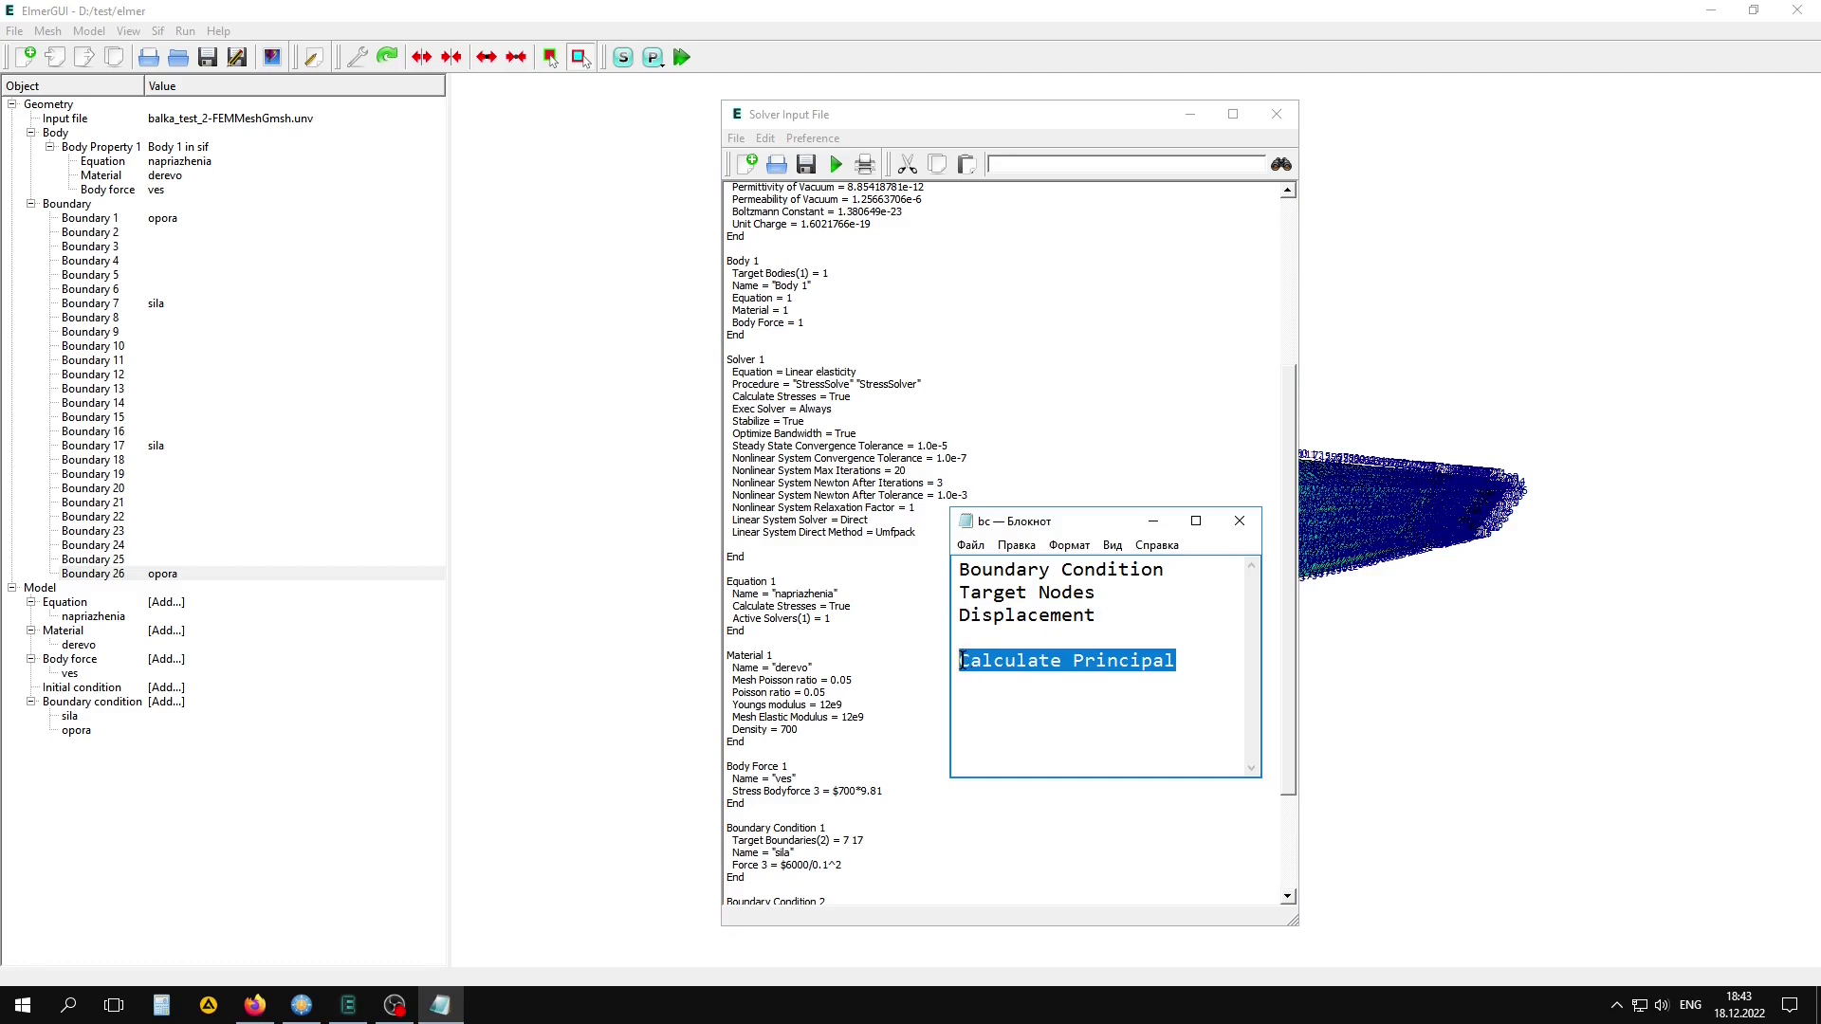
{"action": "right_click", "coordinate": [1028, 662]}
{"action": "left_click", "coordinate": [1105, 724]}
{"action": "left_click", "coordinate": [742, 549]}
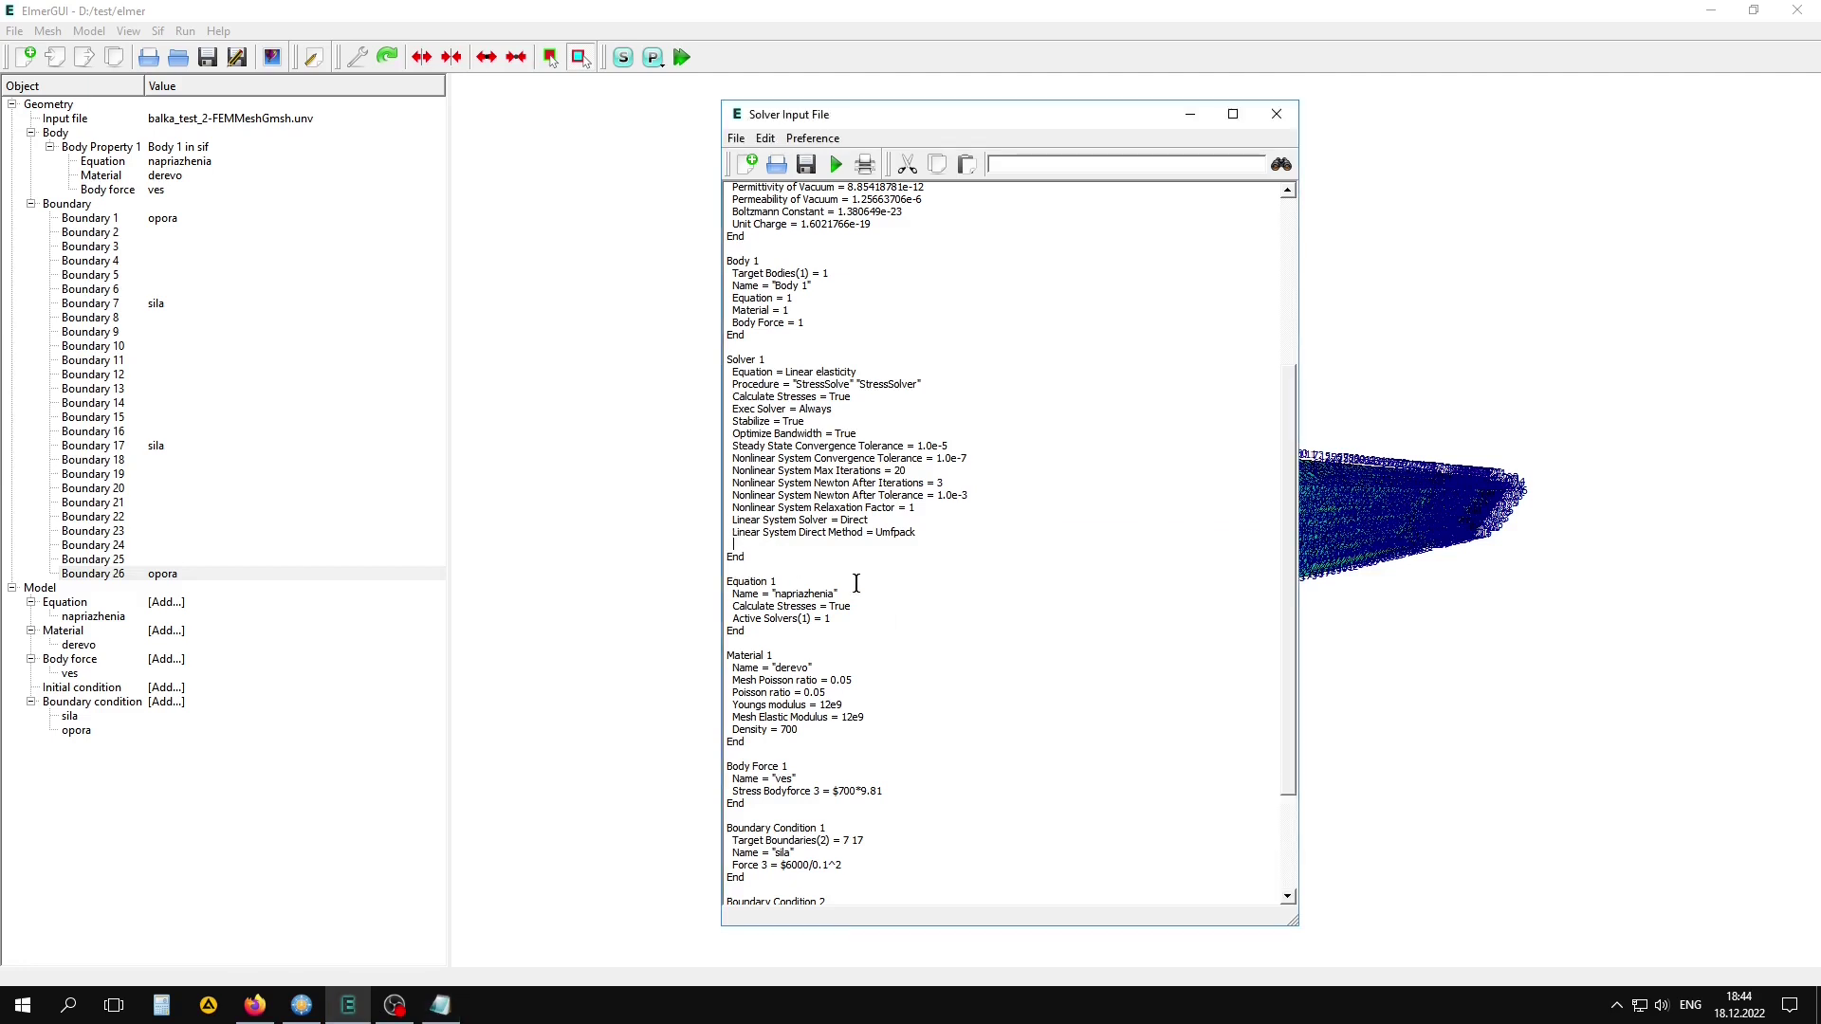
{"action": "key", "text": "ctrl+v"}
{"action": "type", "text": "e"}
{"action": "type", "text": "u"}
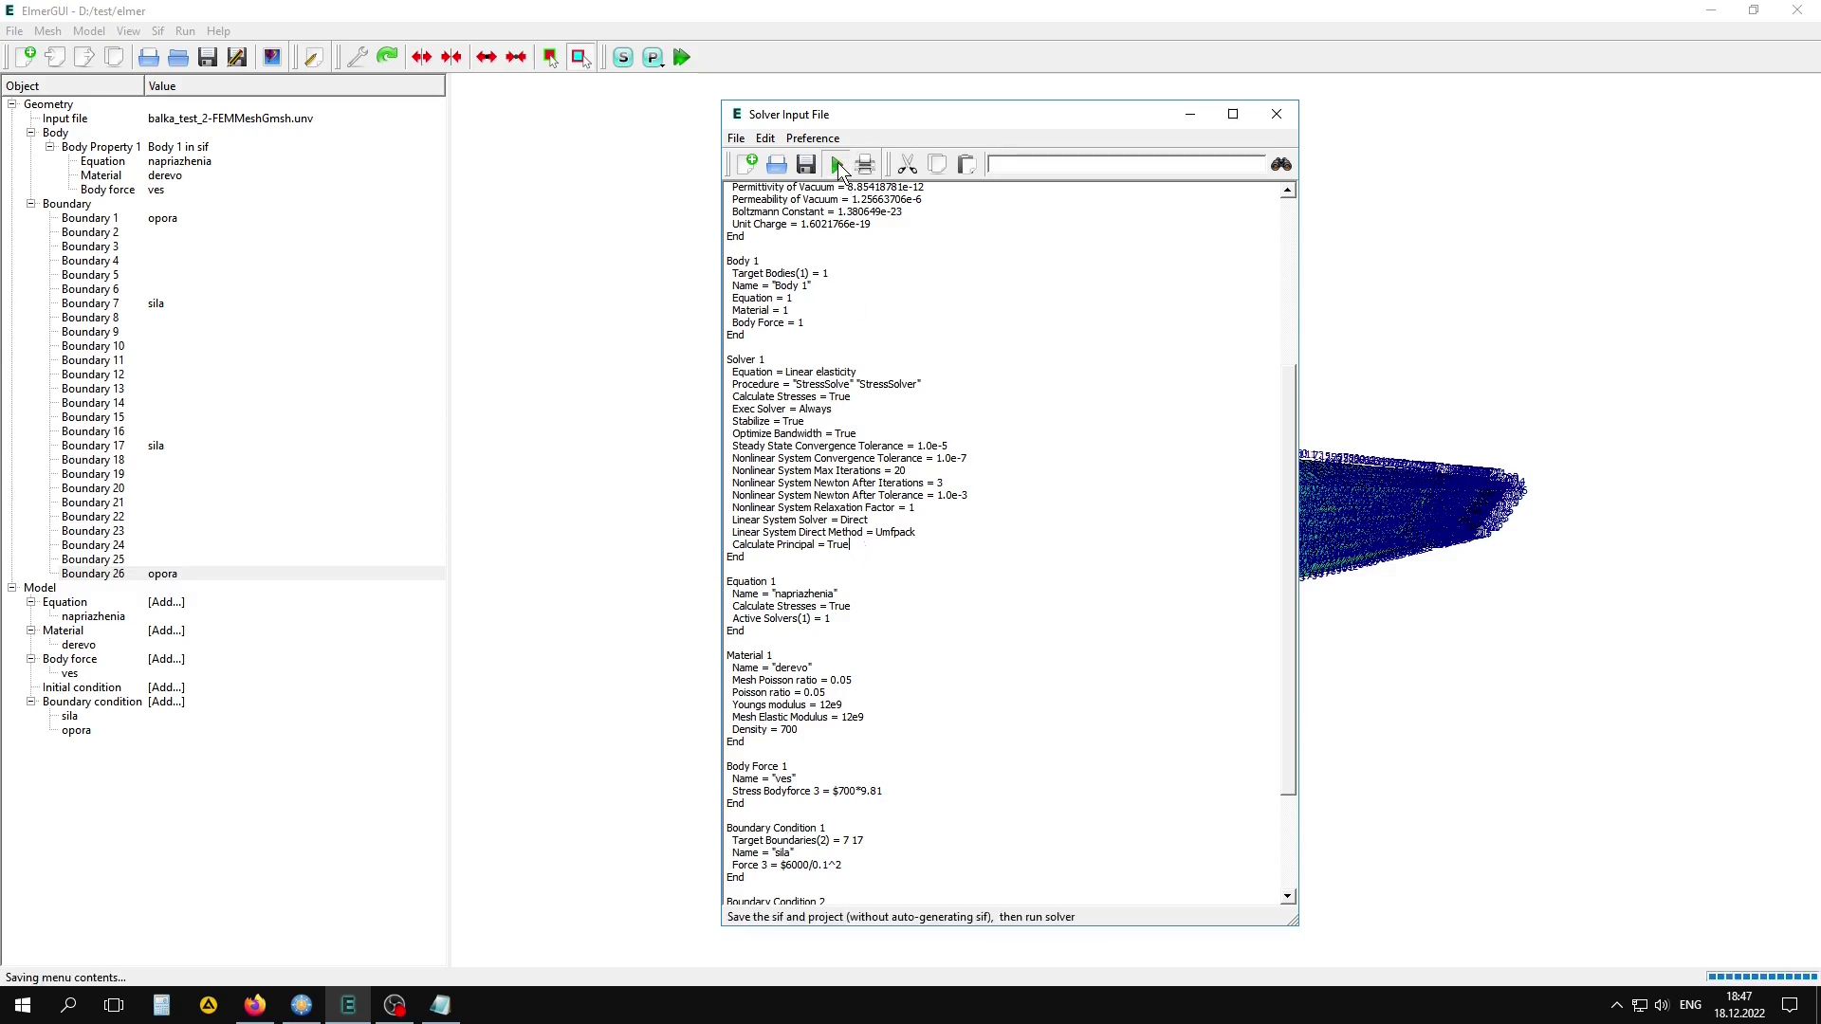
- Save the input file, run the solver, and close the convergence and log windows
{"action": "left_click", "coordinate": [839, 162]}
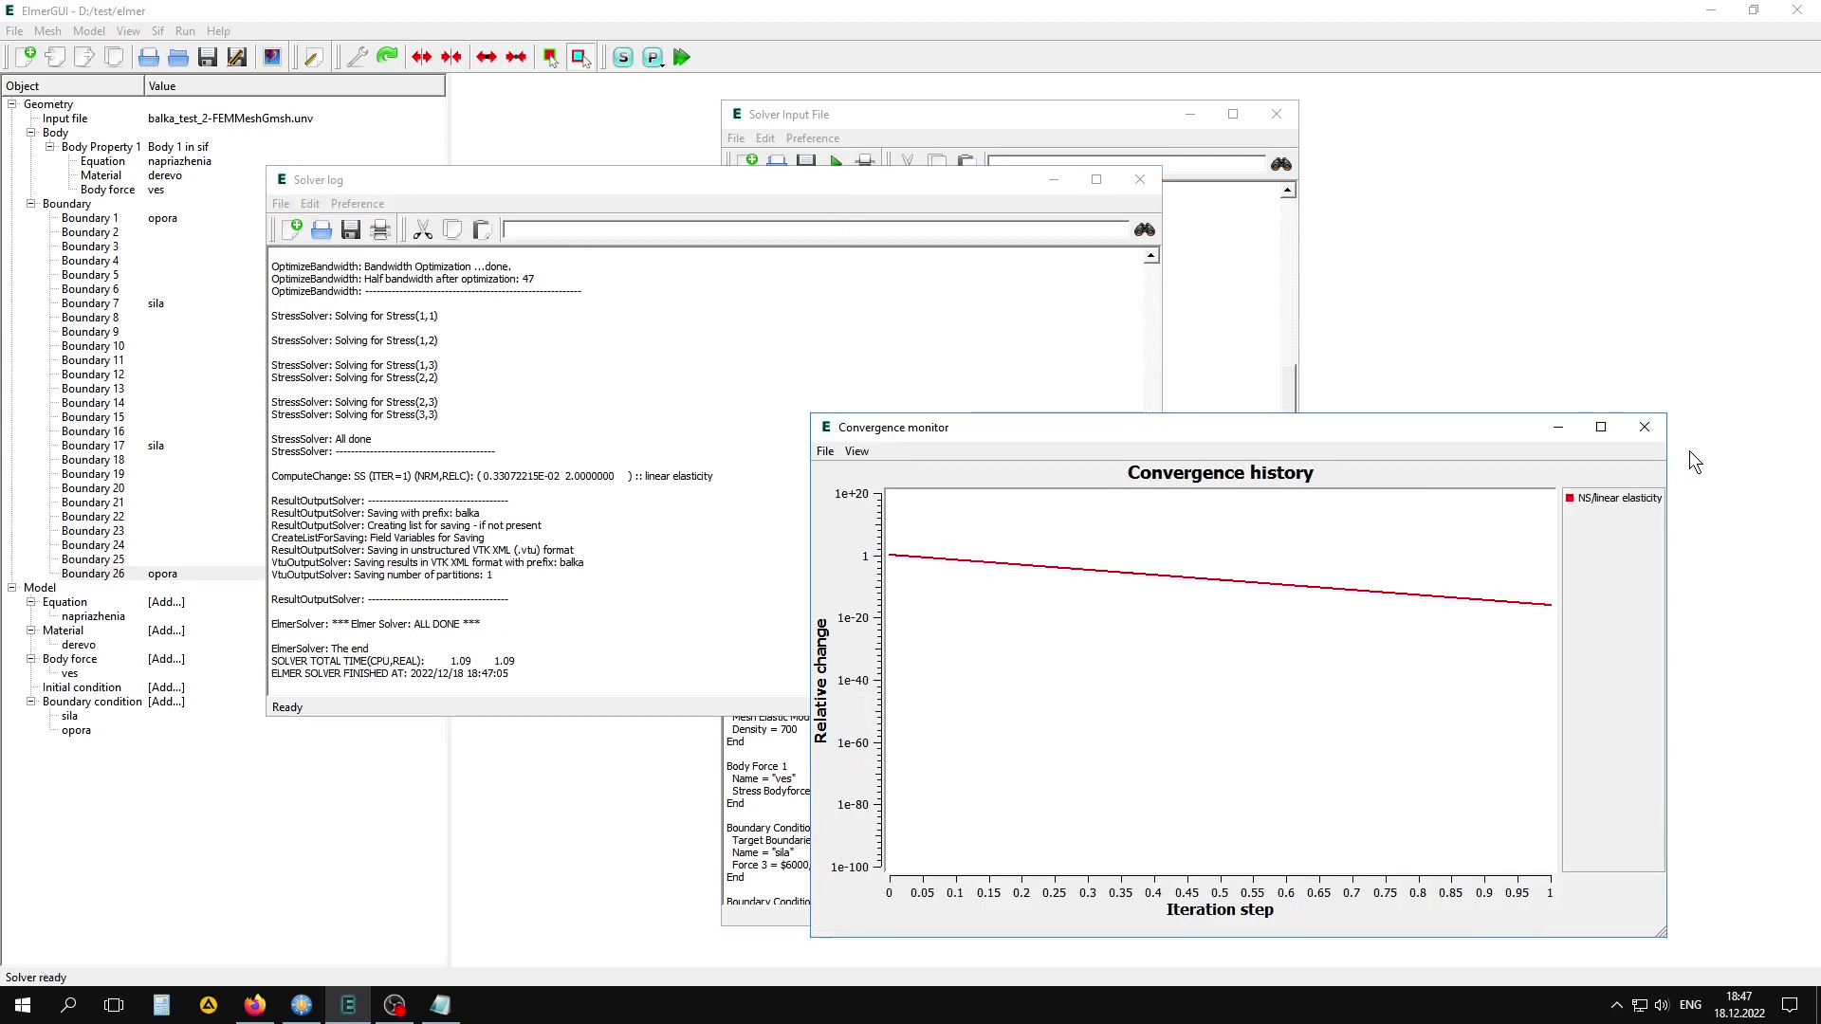
{"action": "left_click", "coordinate": [1646, 427]}
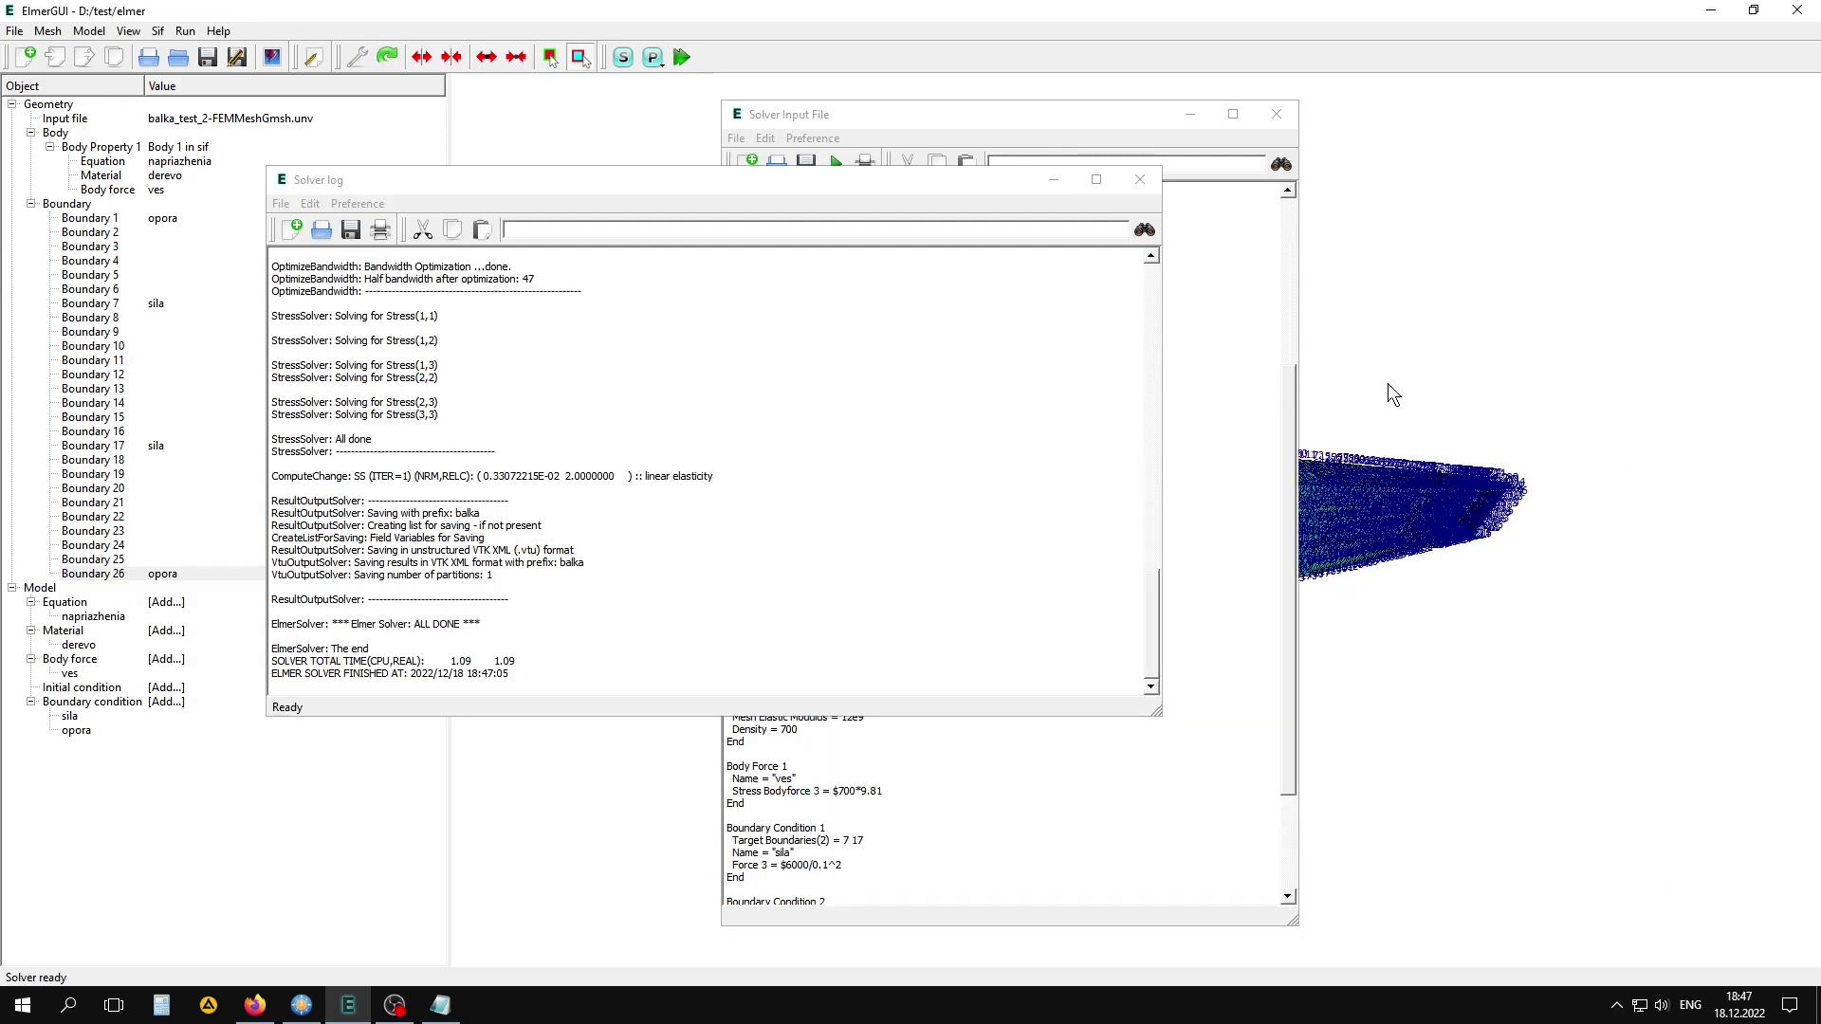
{"action": "left_click", "coordinate": [1139, 179]}
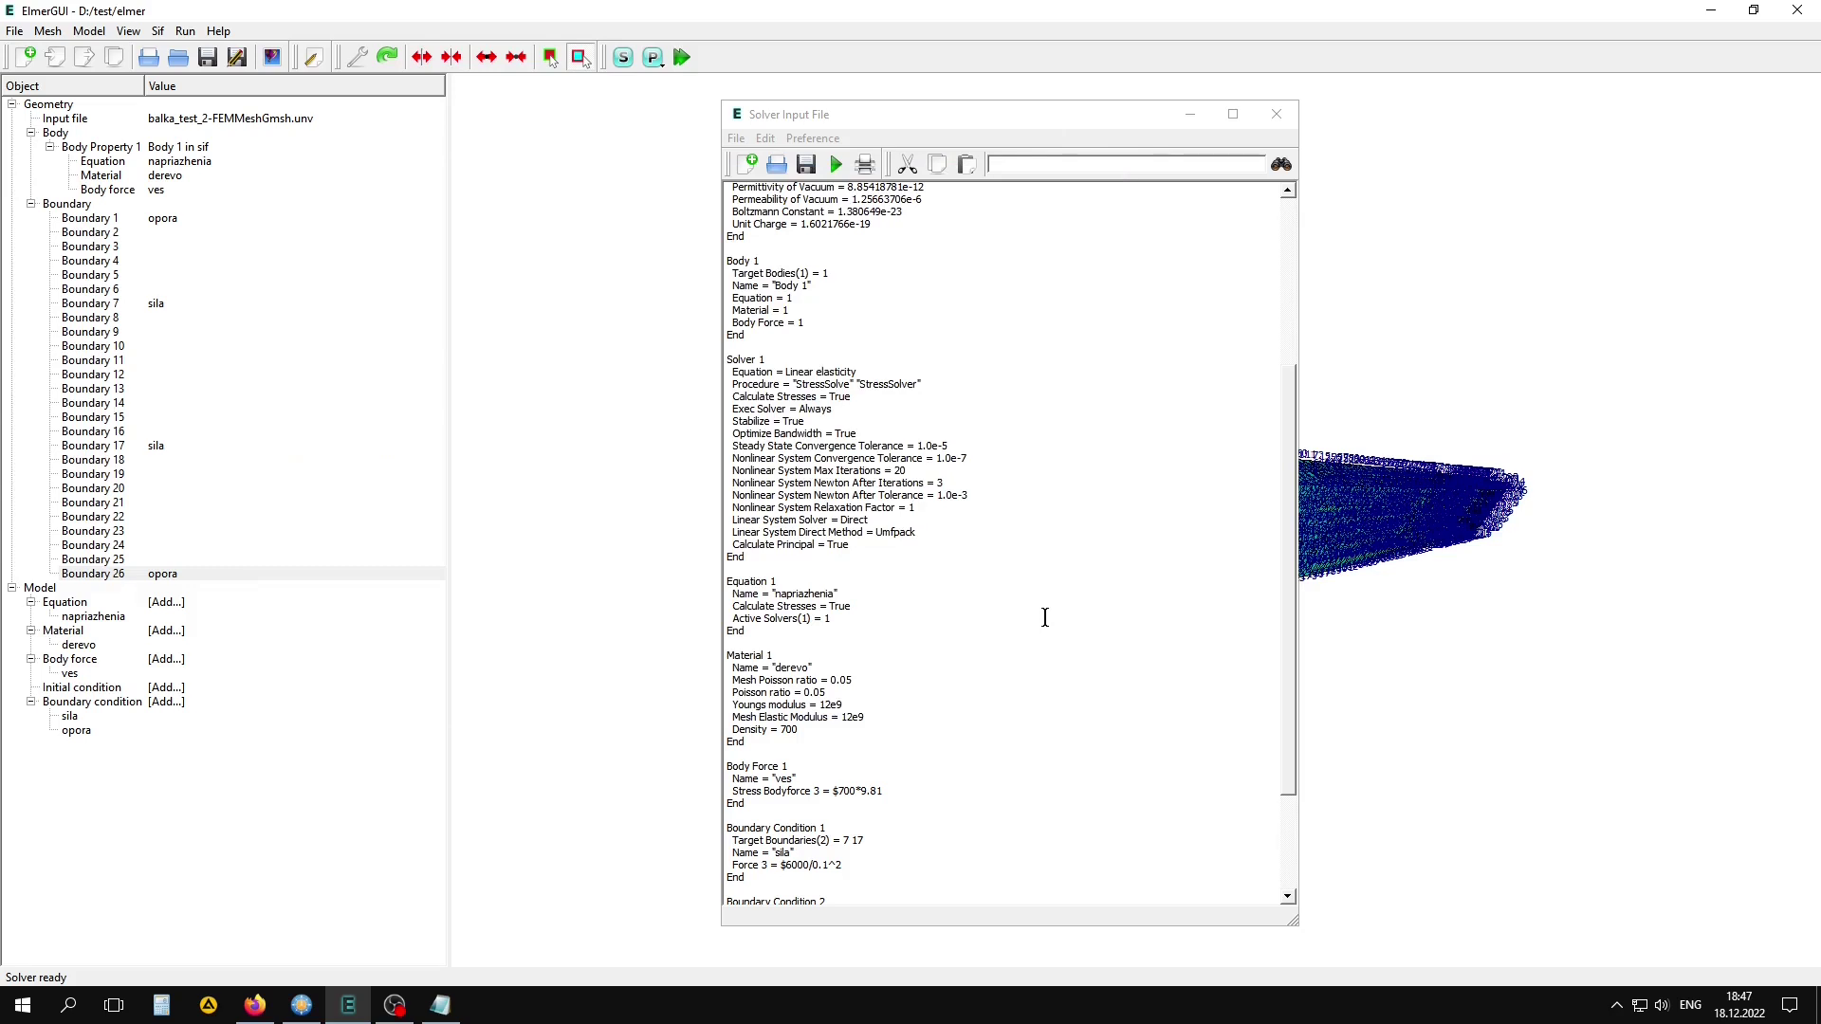
{"action": "left_click", "coordinate": [186, 32]}
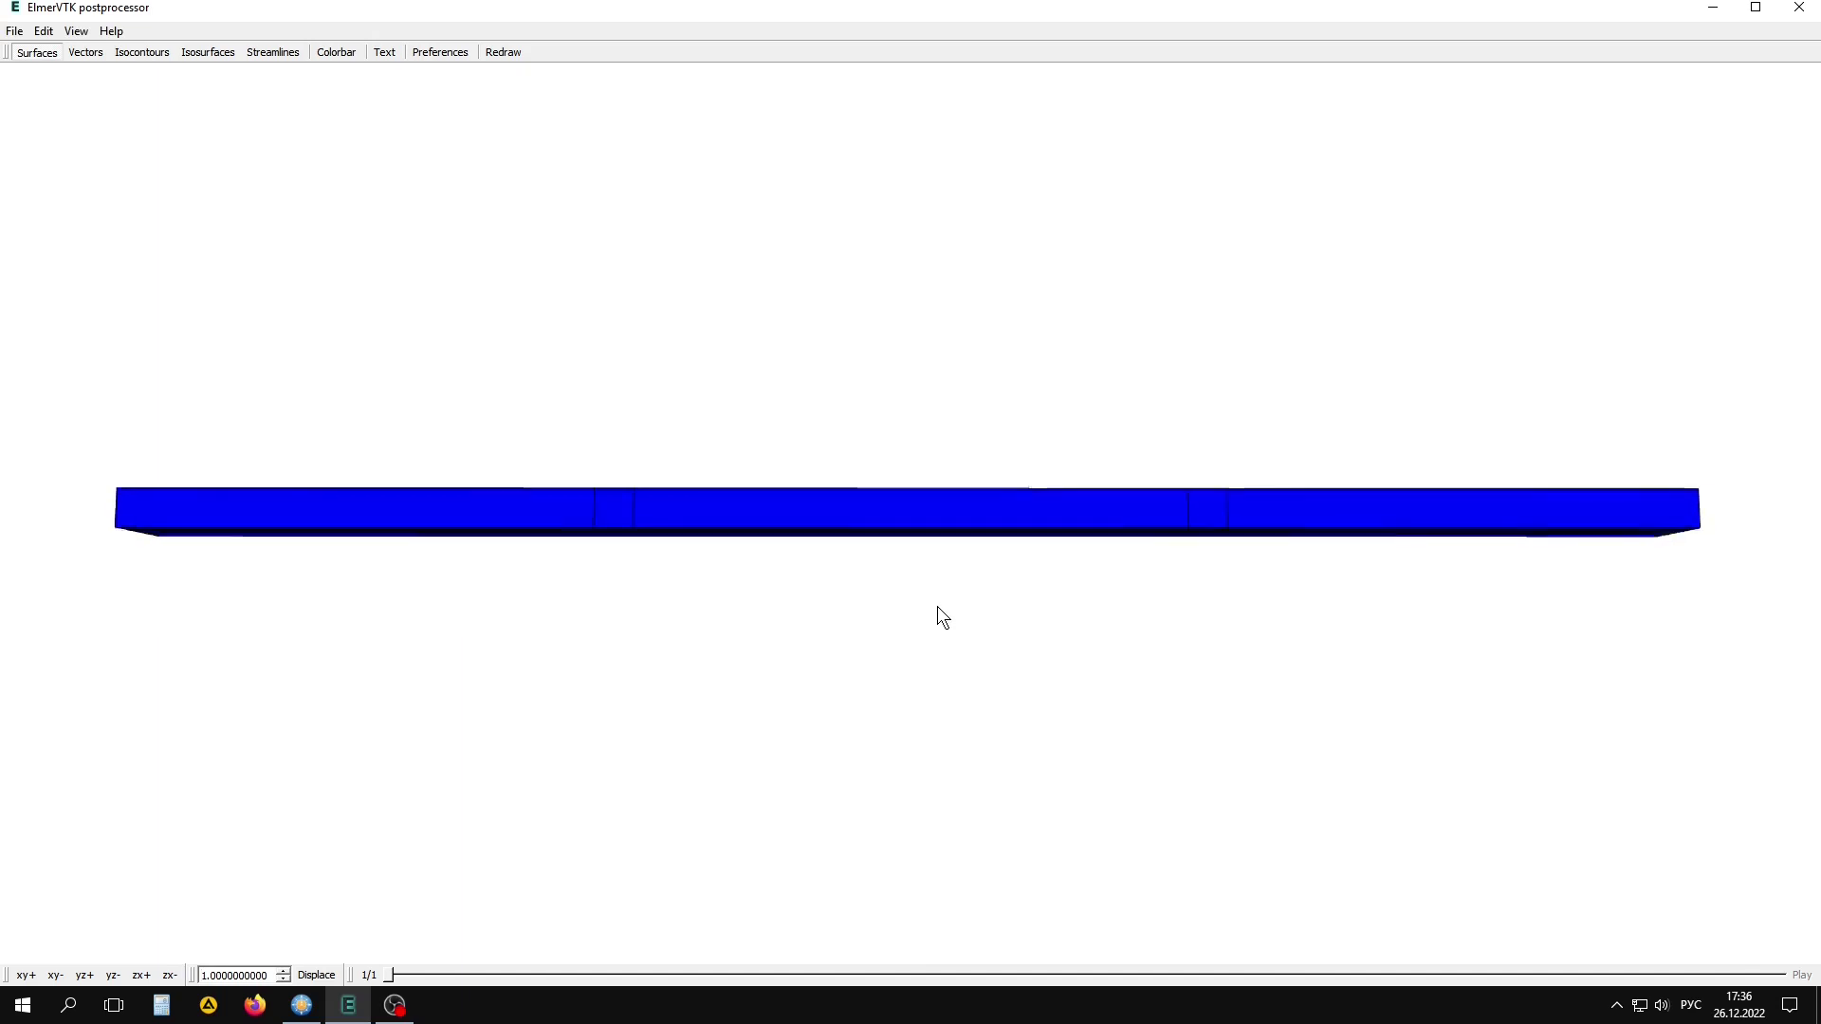
- Rotate the beam to an oblique view and raise the Displace scale to 58
{"action": "mouse_move", "coordinate": [937, 607]}
{"action": "left_mouse_down"}
{"action": "mouse_move", "coordinate": [1172, 705]}
{"action": "mouse_move", "coordinate": [1223, 669]}
{"action": "left_mouse_up"}
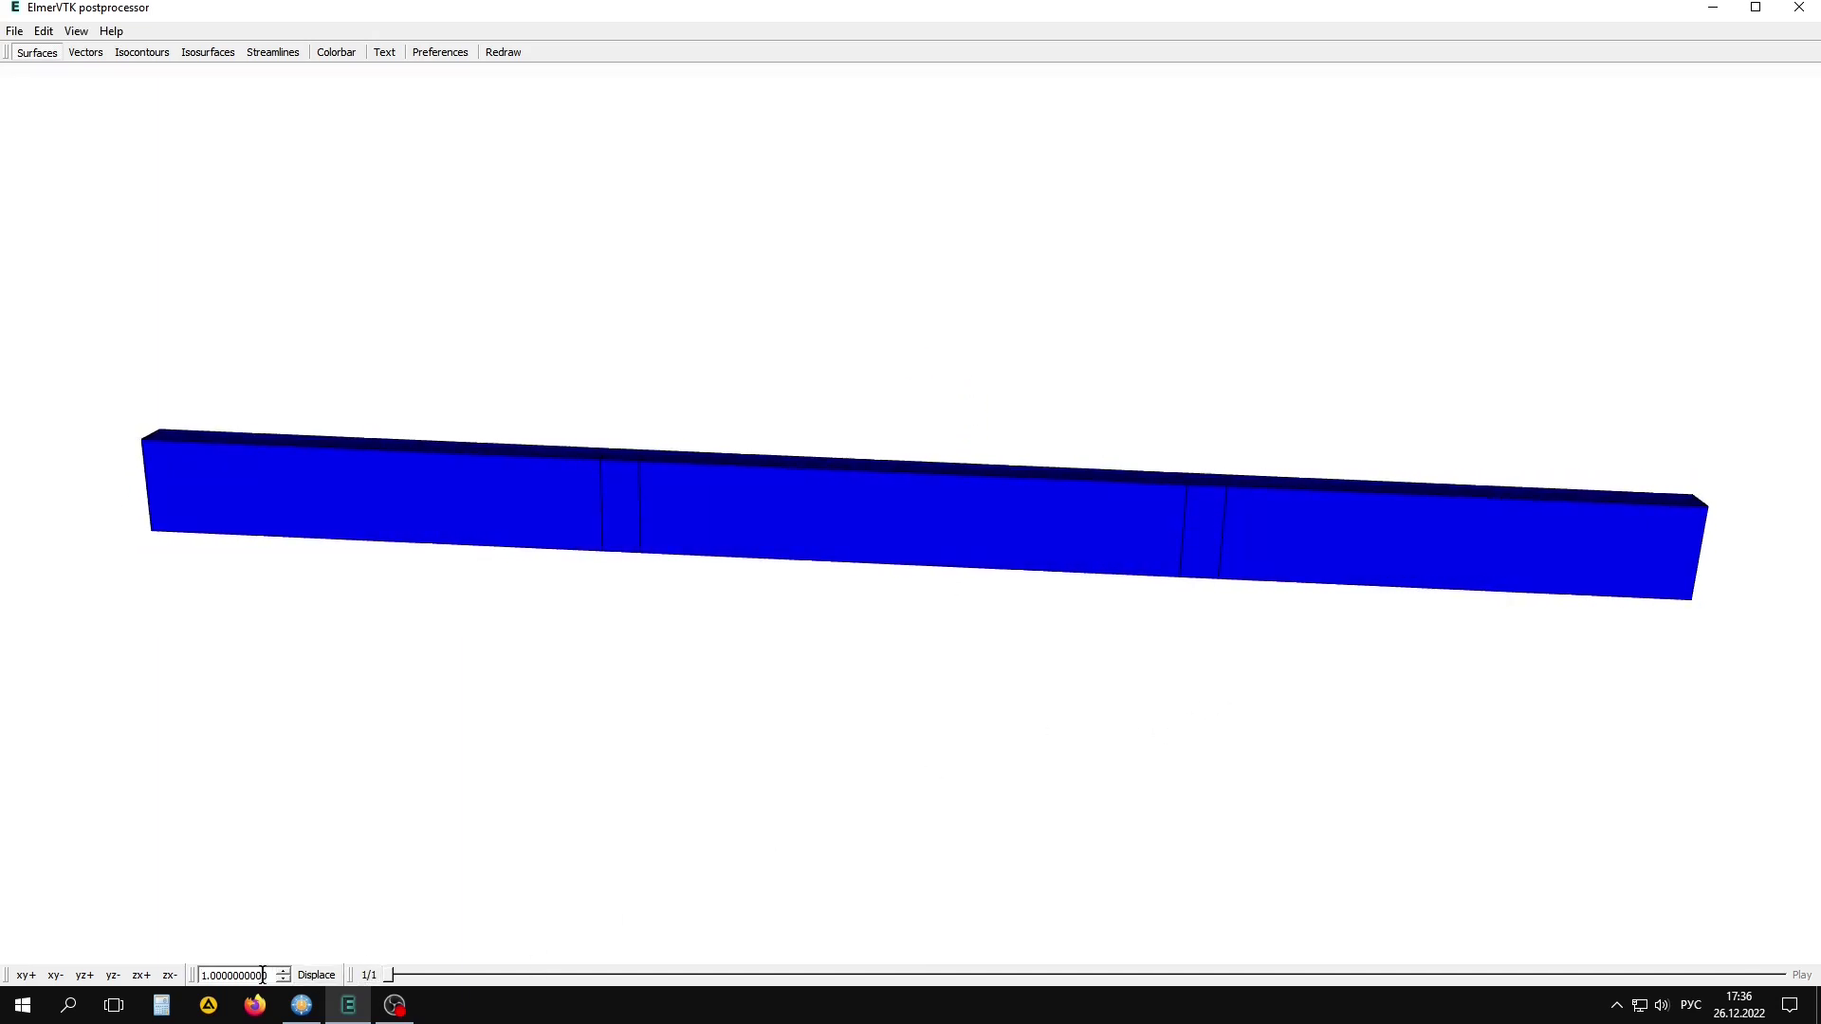
{"action": "scroll", "coordinate": [263, 975], "scroll_direction": "up", "scroll_amount": 6}
{"action": "scroll", "coordinate": [258, 969], "scroll_direction": "up", "scroll_amount": 6}
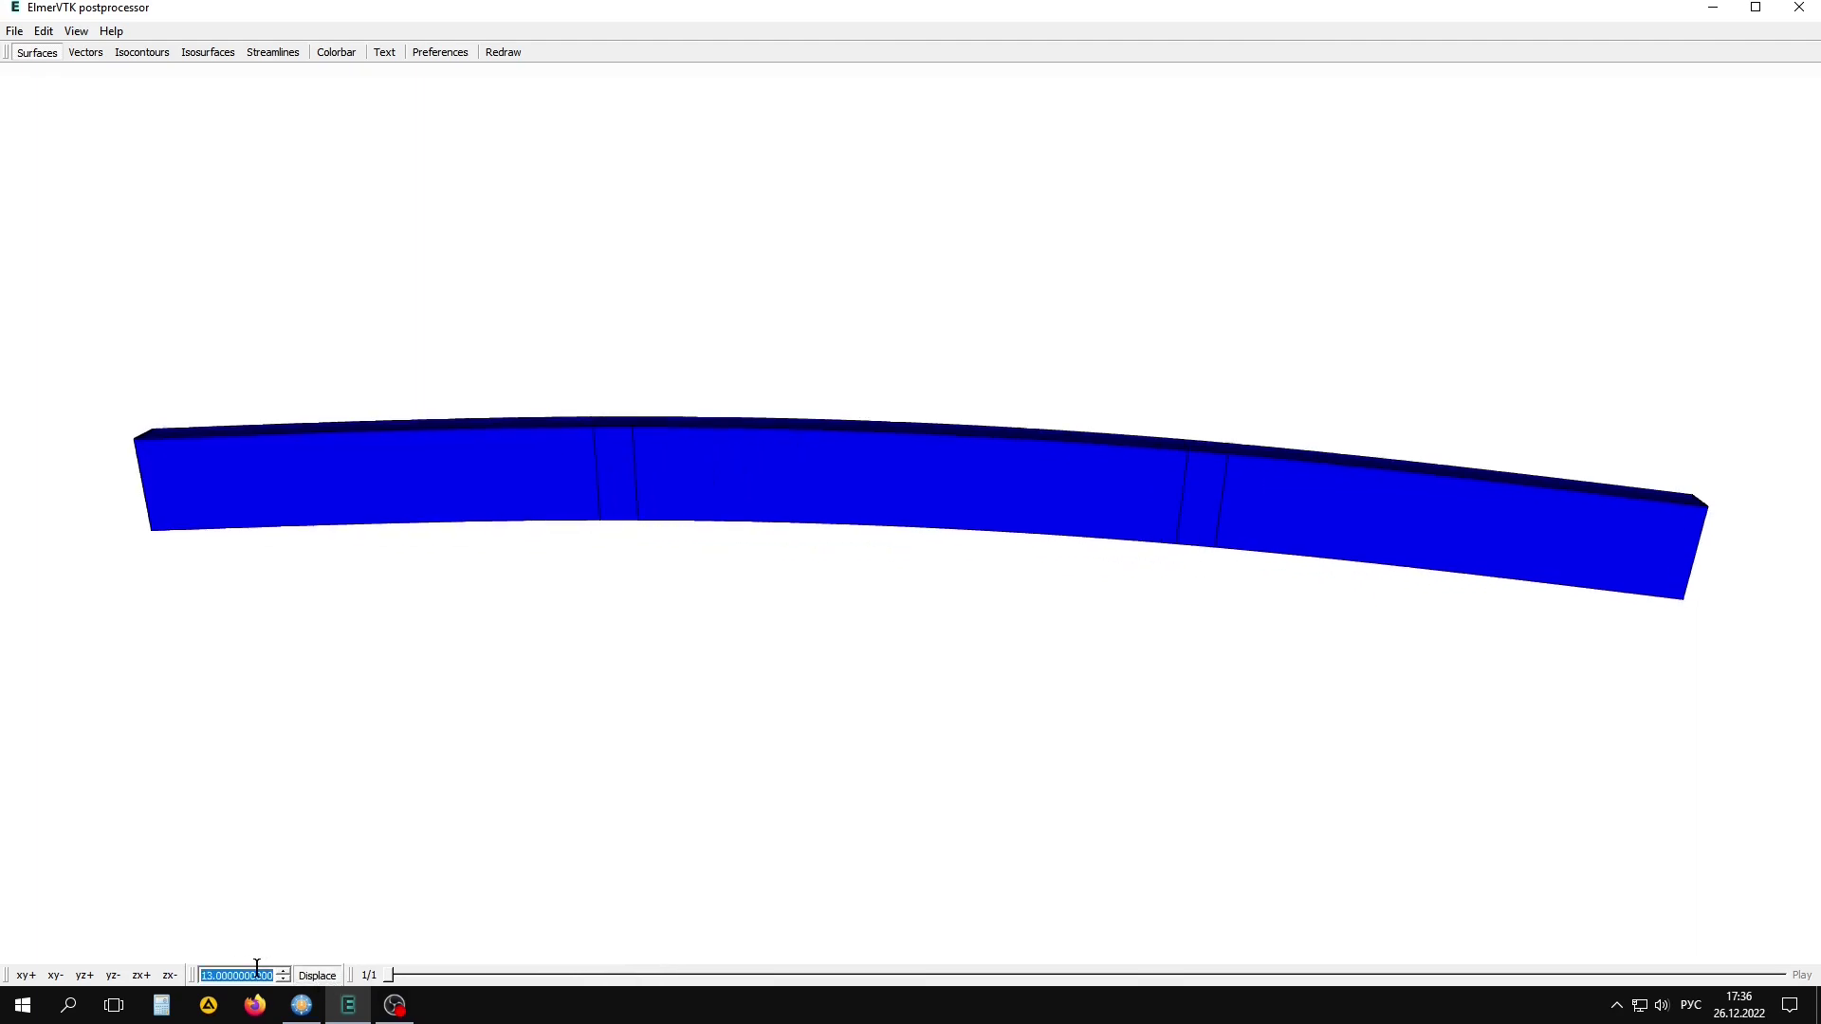
{"action": "scroll", "coordinate": [256, 968], "scroll_direction": "up", "scroll_amount": 11}
{"action": "scroll", "coordinate": [256, 967], "scroll_direction": "up", "scroll_amount": 10}
{"action": "scroll", "coordinate": [256, 967], "scroll_direction": "up", "scroll_amount": 11}
{"action": "scroll", "coordinate": [256, 968], "scroll_direction": "up", "scroll_amount": 11}
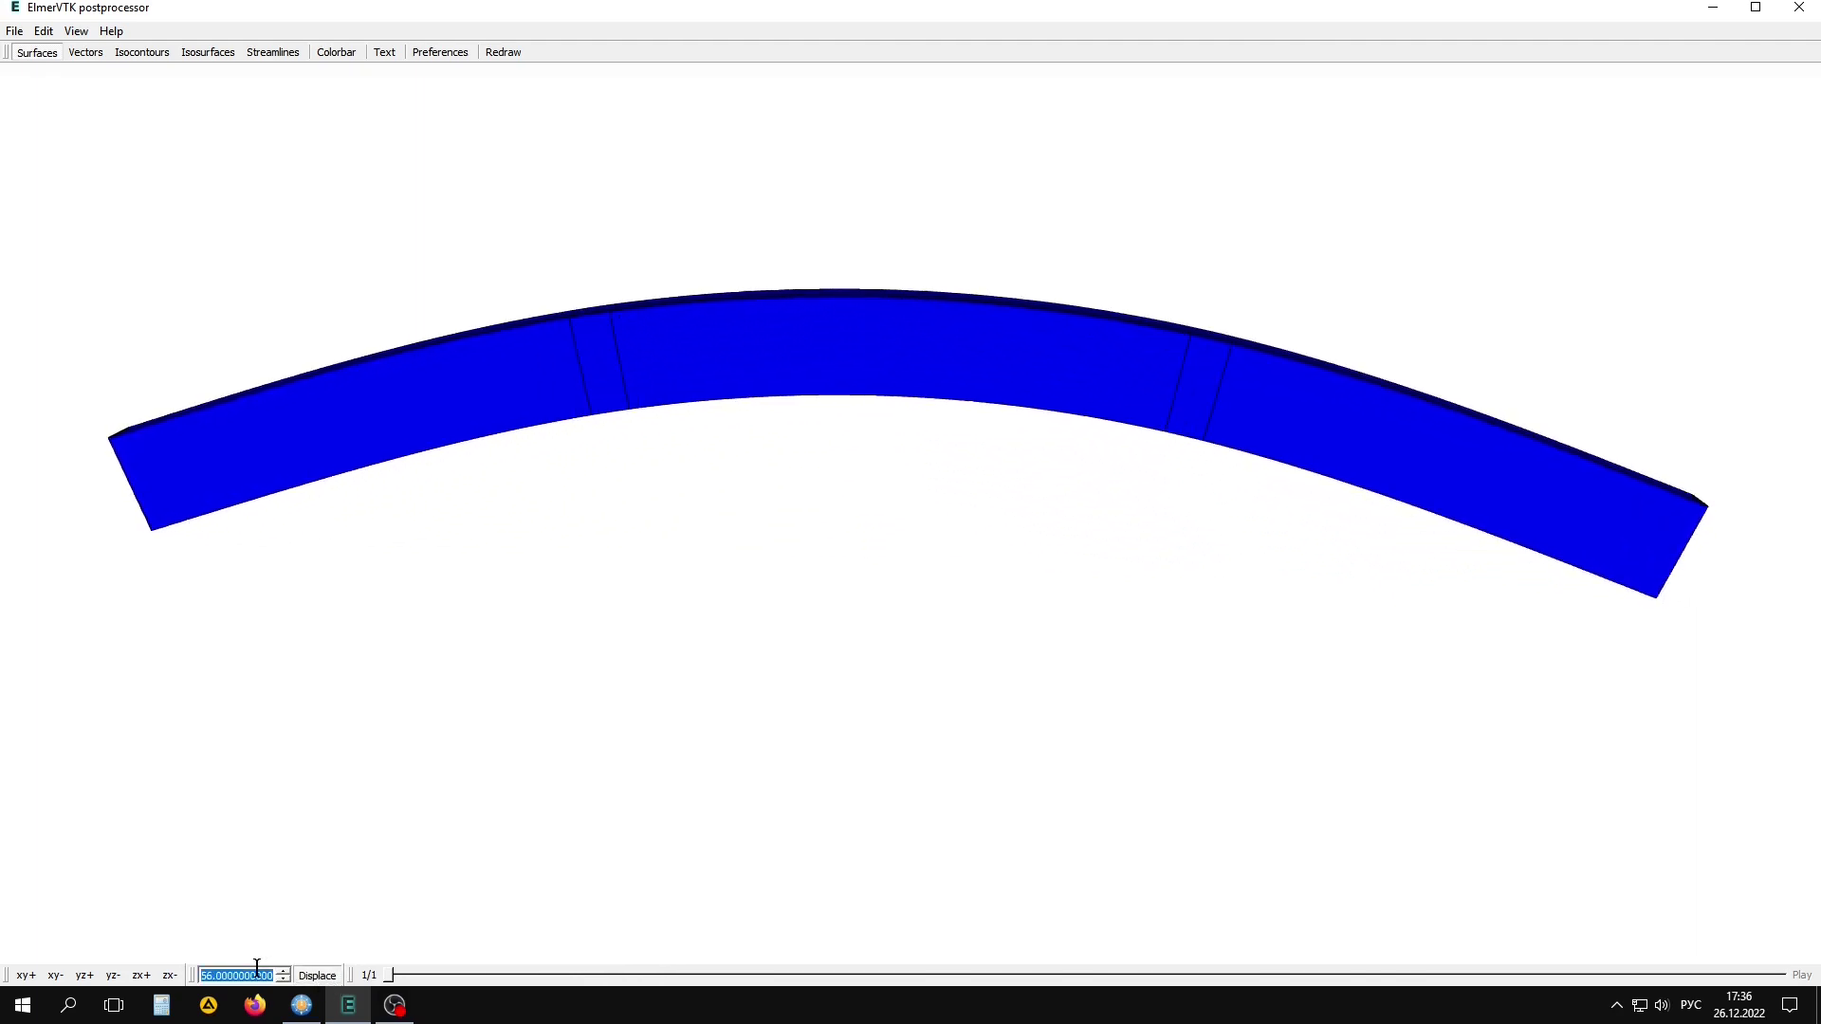
{"action": "scroll", "coordinate": [256, 968], "scroll_direction": "up", "scroll_amount": 2}
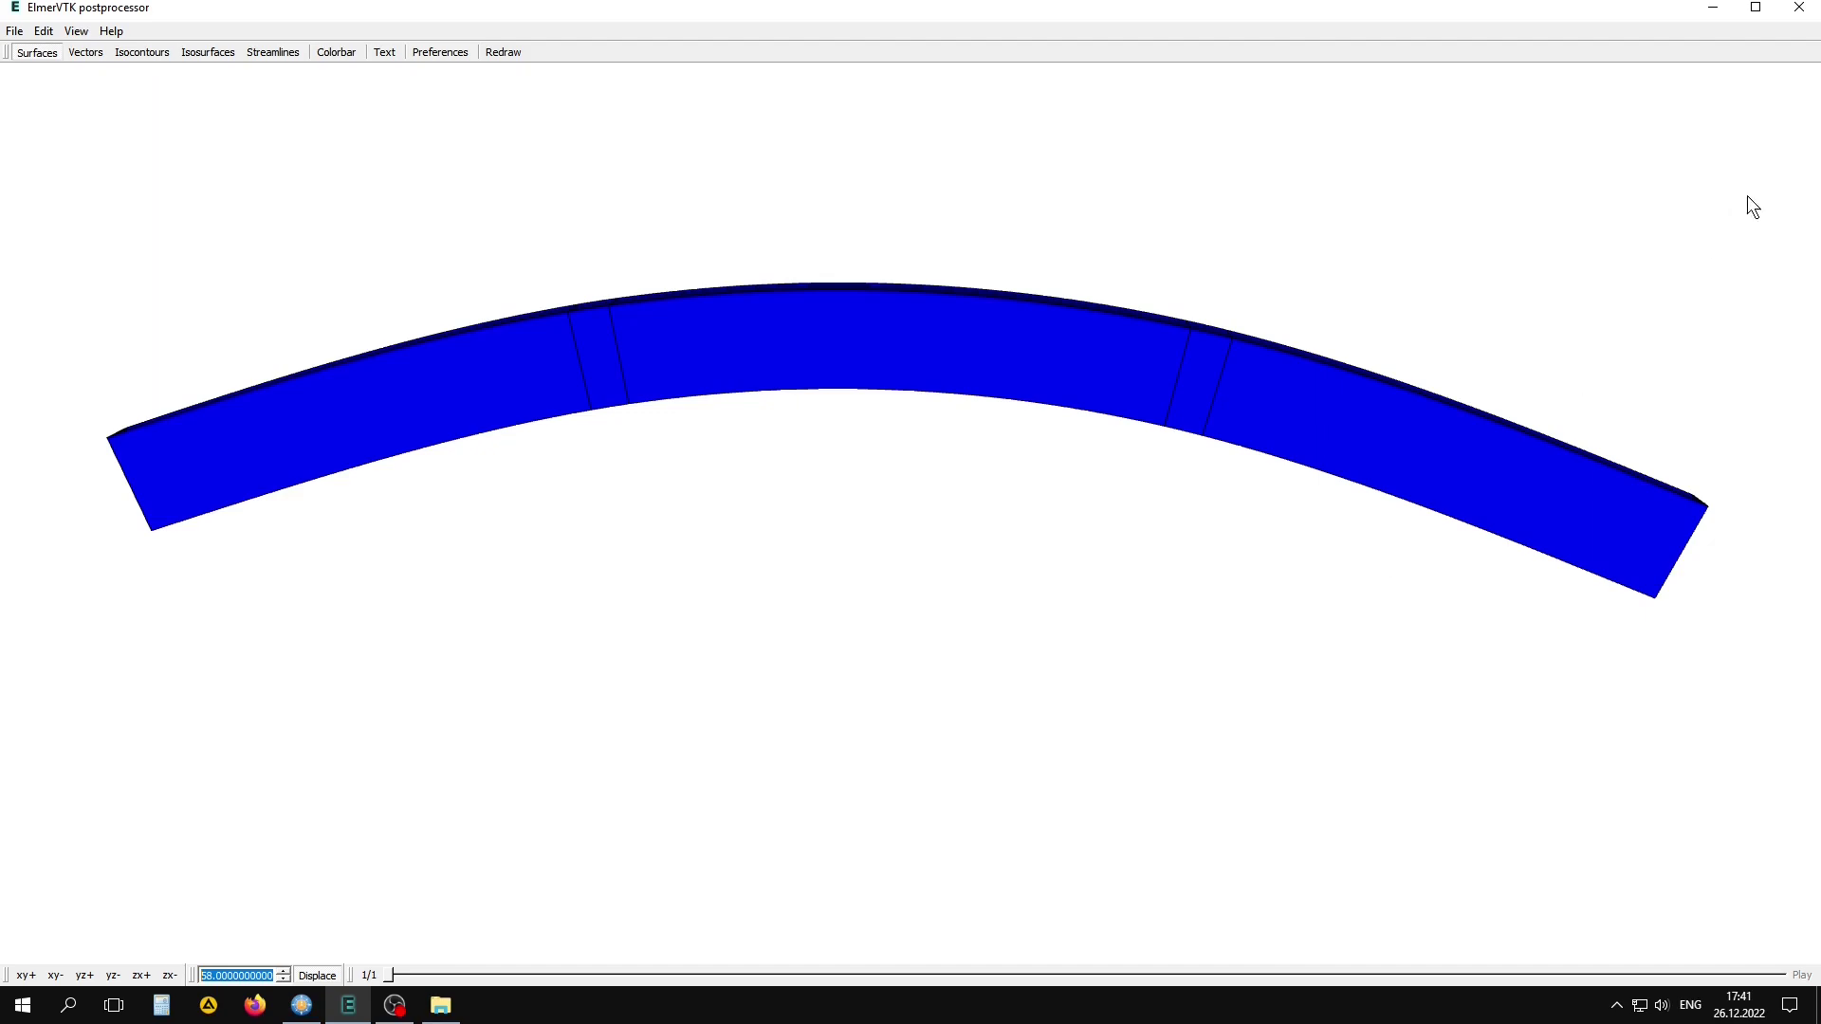
- Change Stress Bodyforce 3 to $-700*9.81 and Force 3 to $-6000/0.1^2
{"action": "left_click", "coordinate": [1800, 11]}
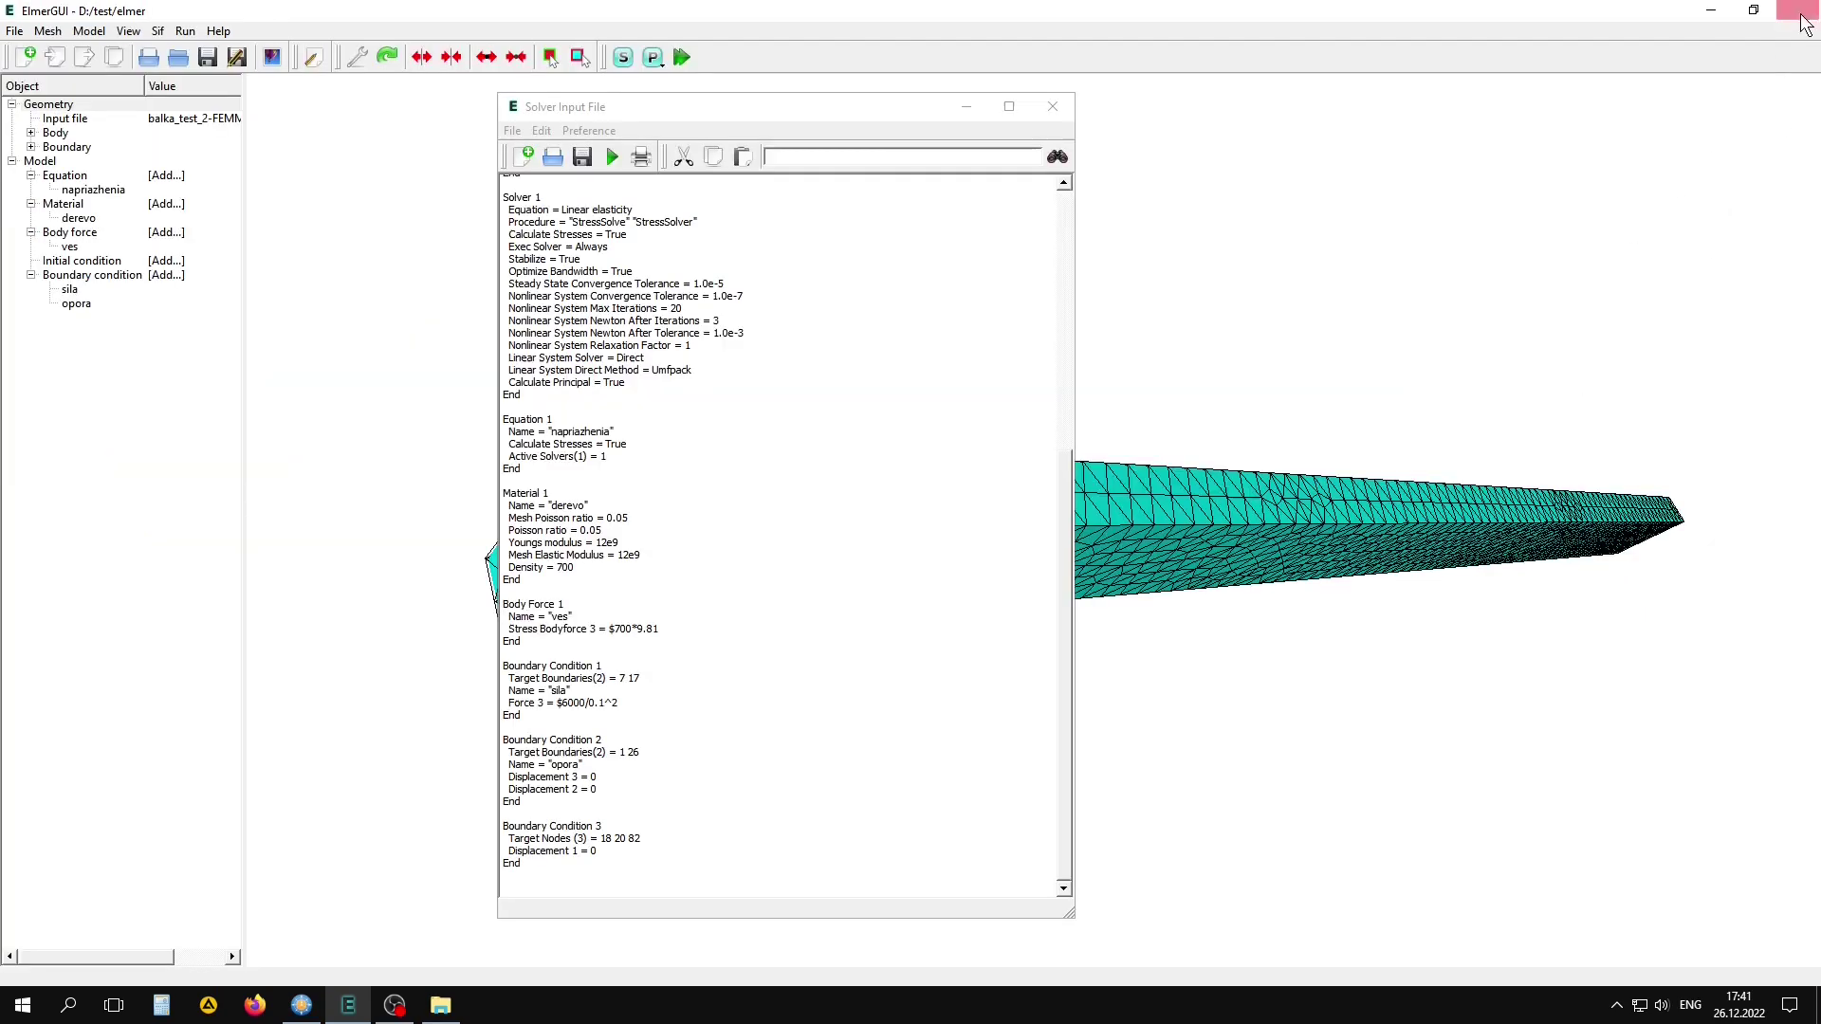
{"action": "left_click", "coordinate": [727, 613]}
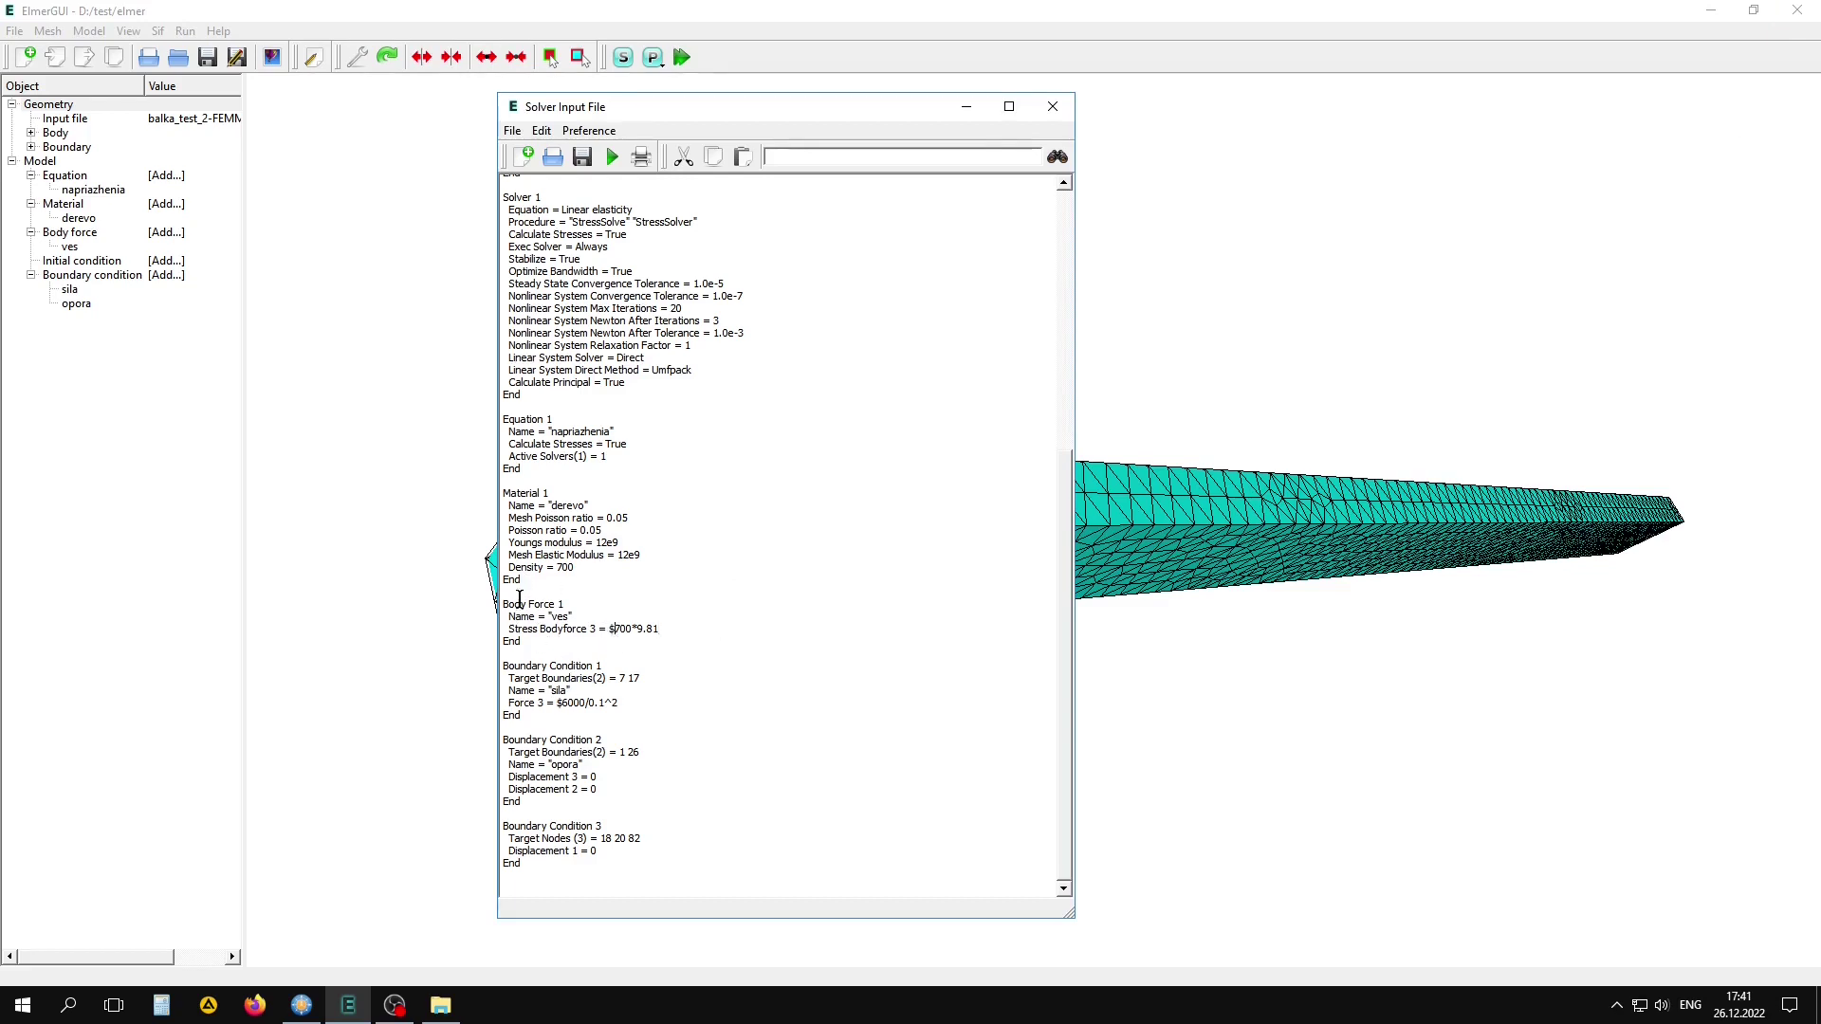
{"action": "left_click_drag", "start_coordinate": [504, 597], "coordinate": [748, 648]}
{"action": "left_click", "coordinate": [640, 681]}
{"action": "type", "text": "-"}
{"action": "left_click_drag", "start_coordinate": [502, 663], "coordinate": [615, 714]}
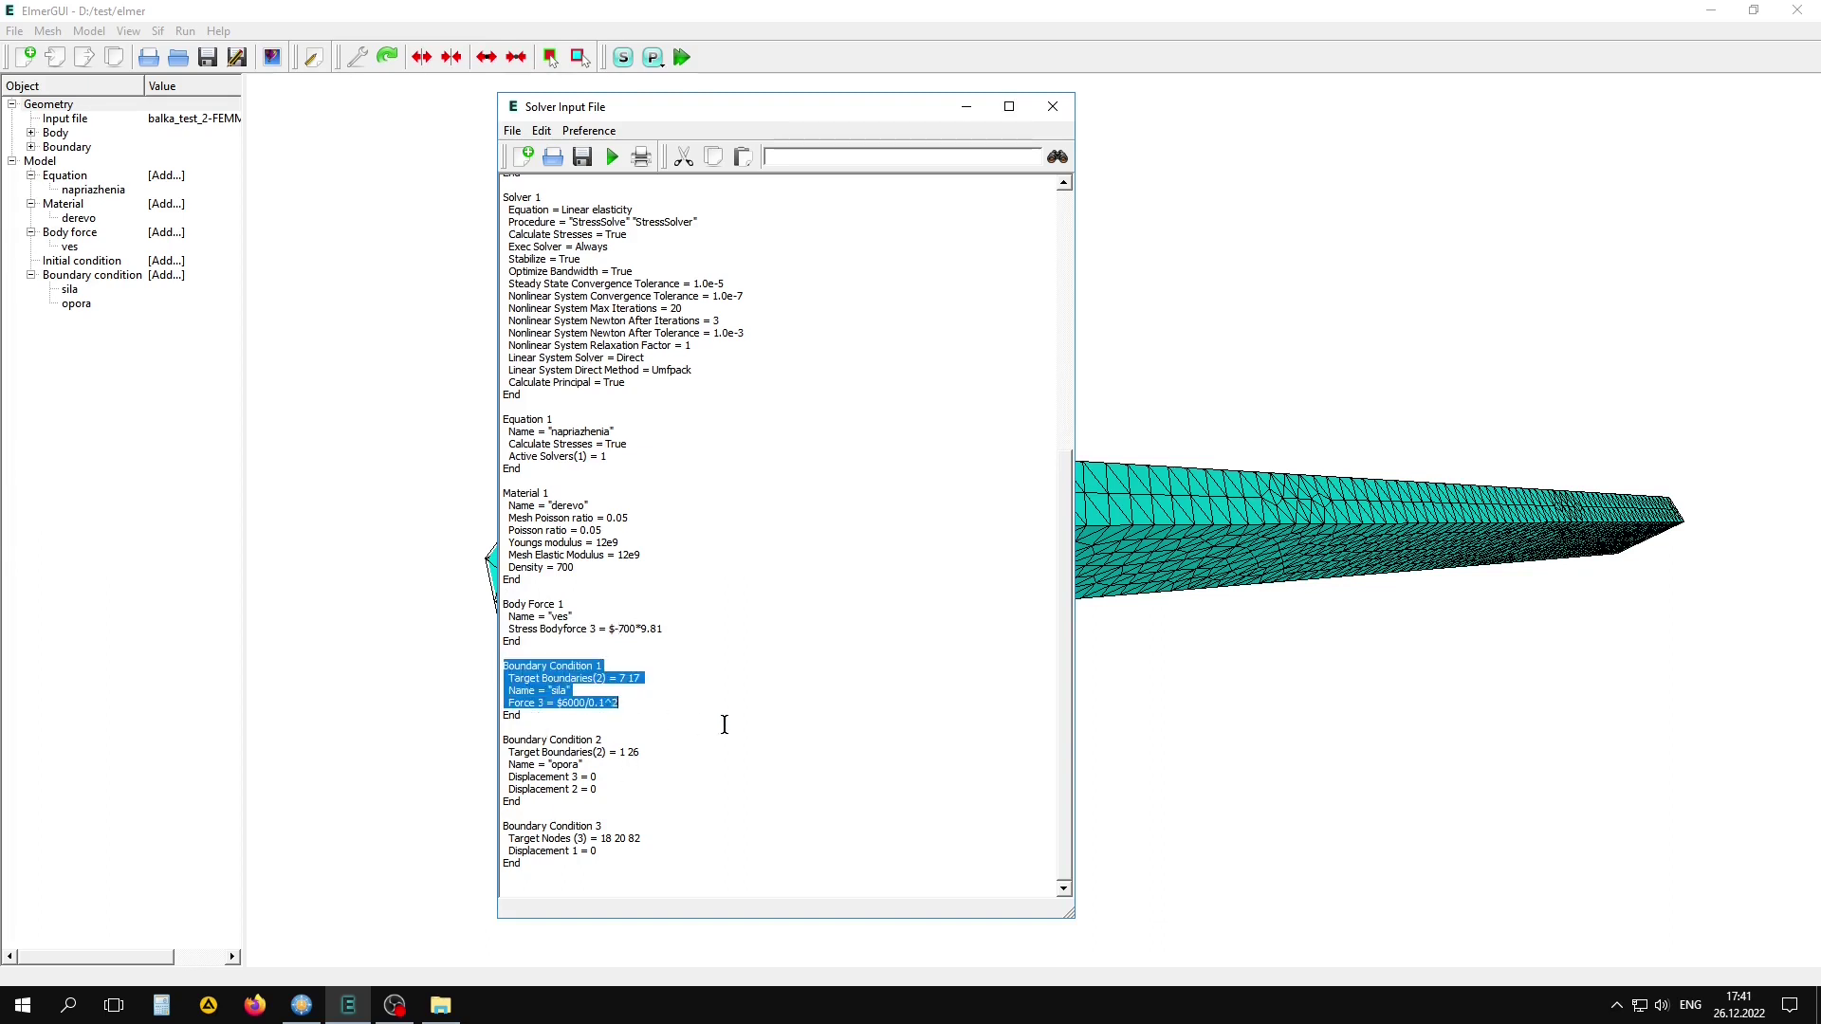
{"action": "left_click", "coordinate": [724, 723]}
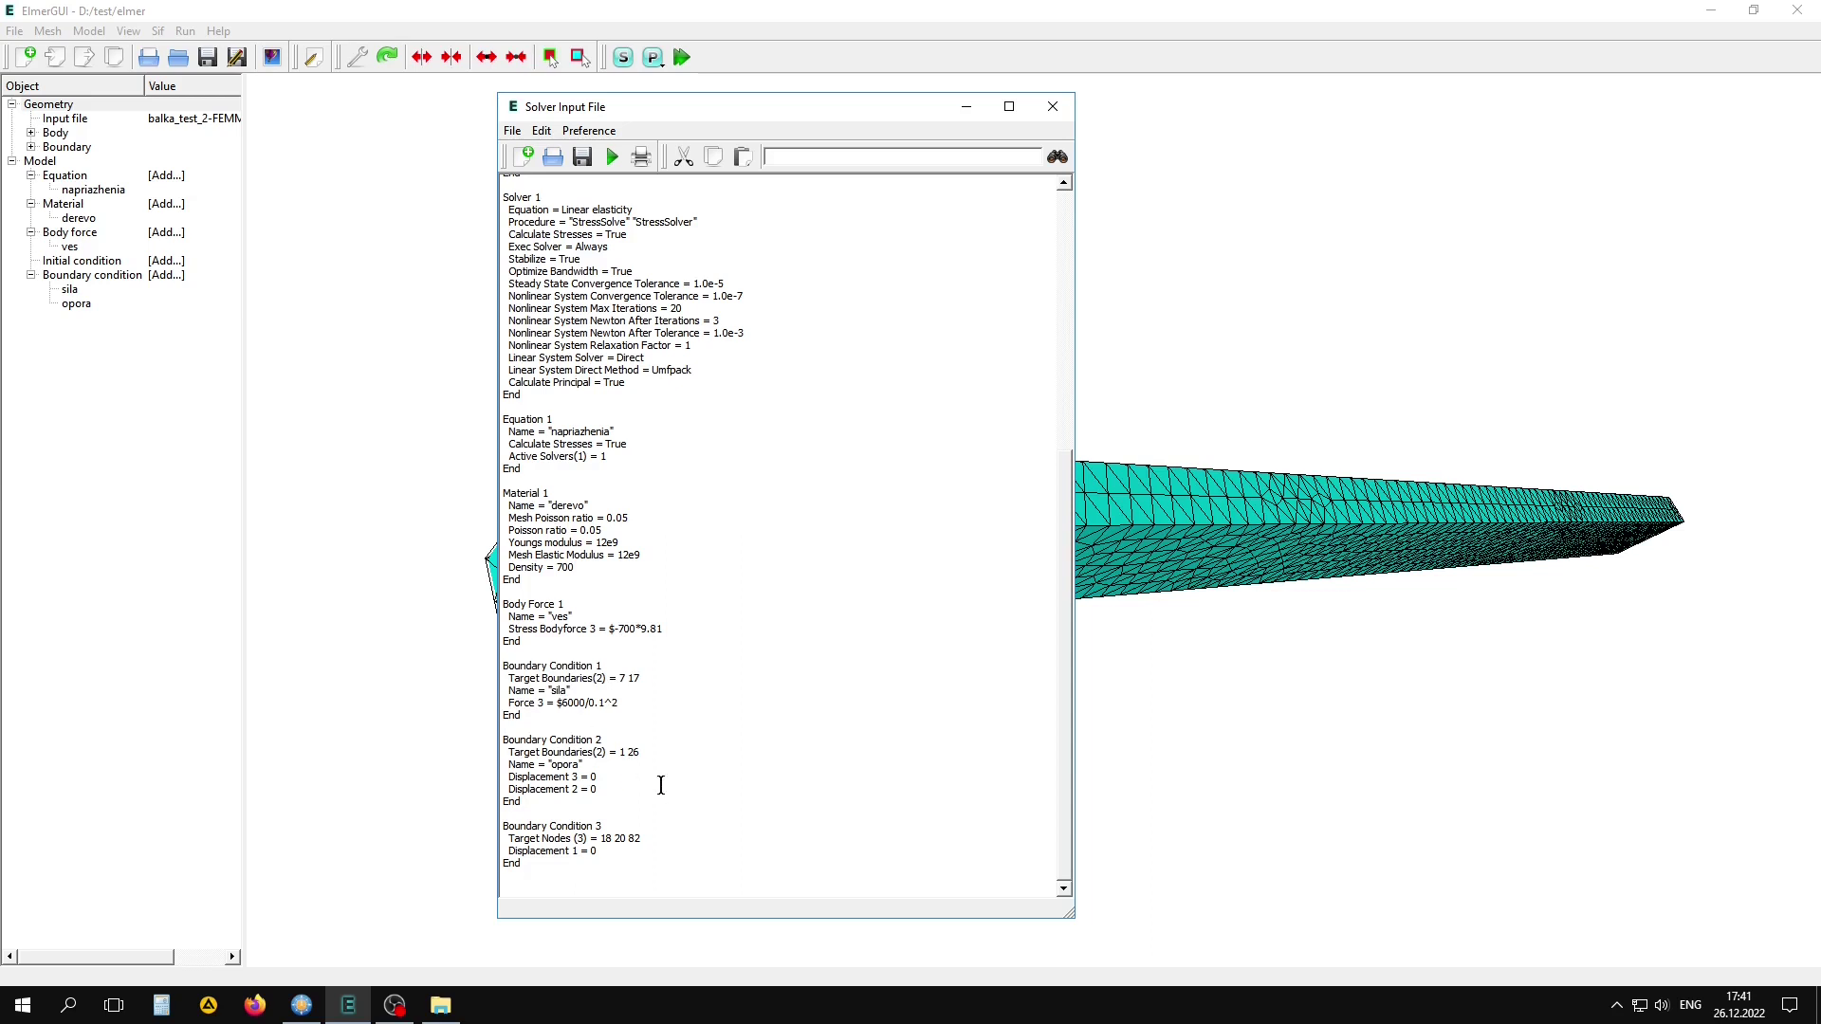
{"action": "type", "text": "-5"}
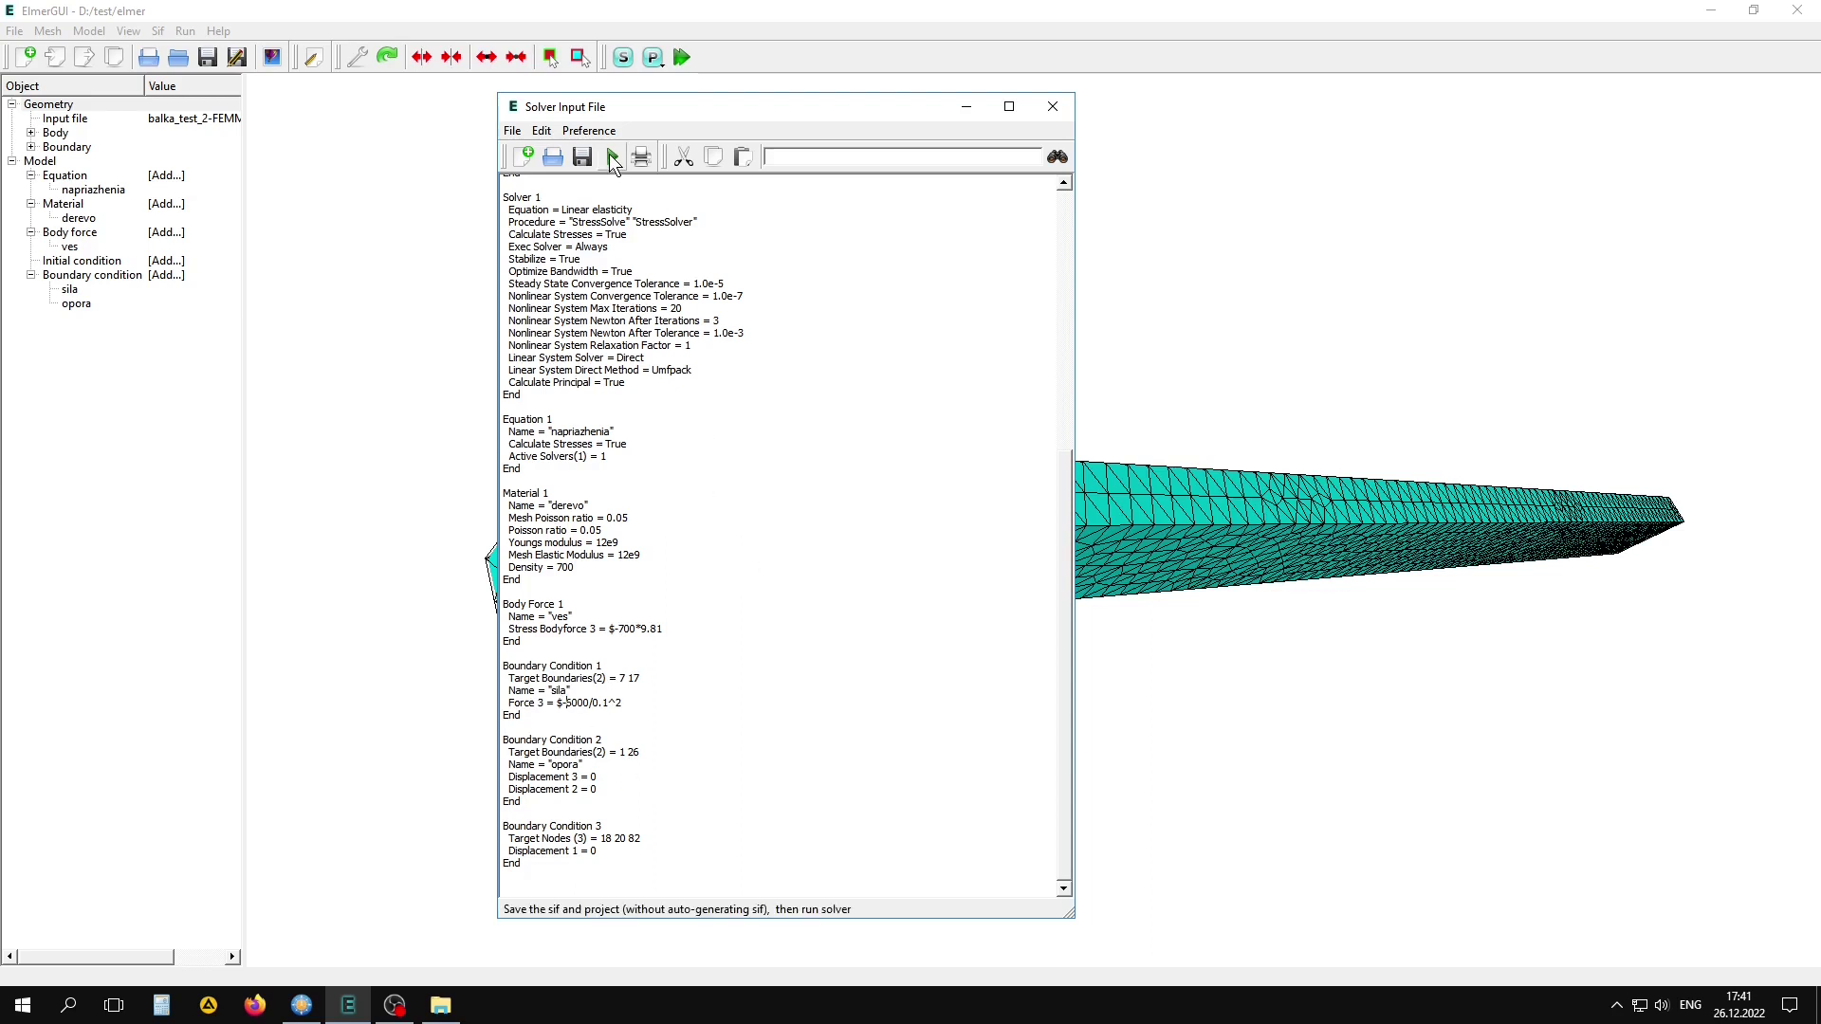
- Save and rerun the solver, then close the convergence and log windows
{"action": "left_click", "coordinate": [611, 155]}
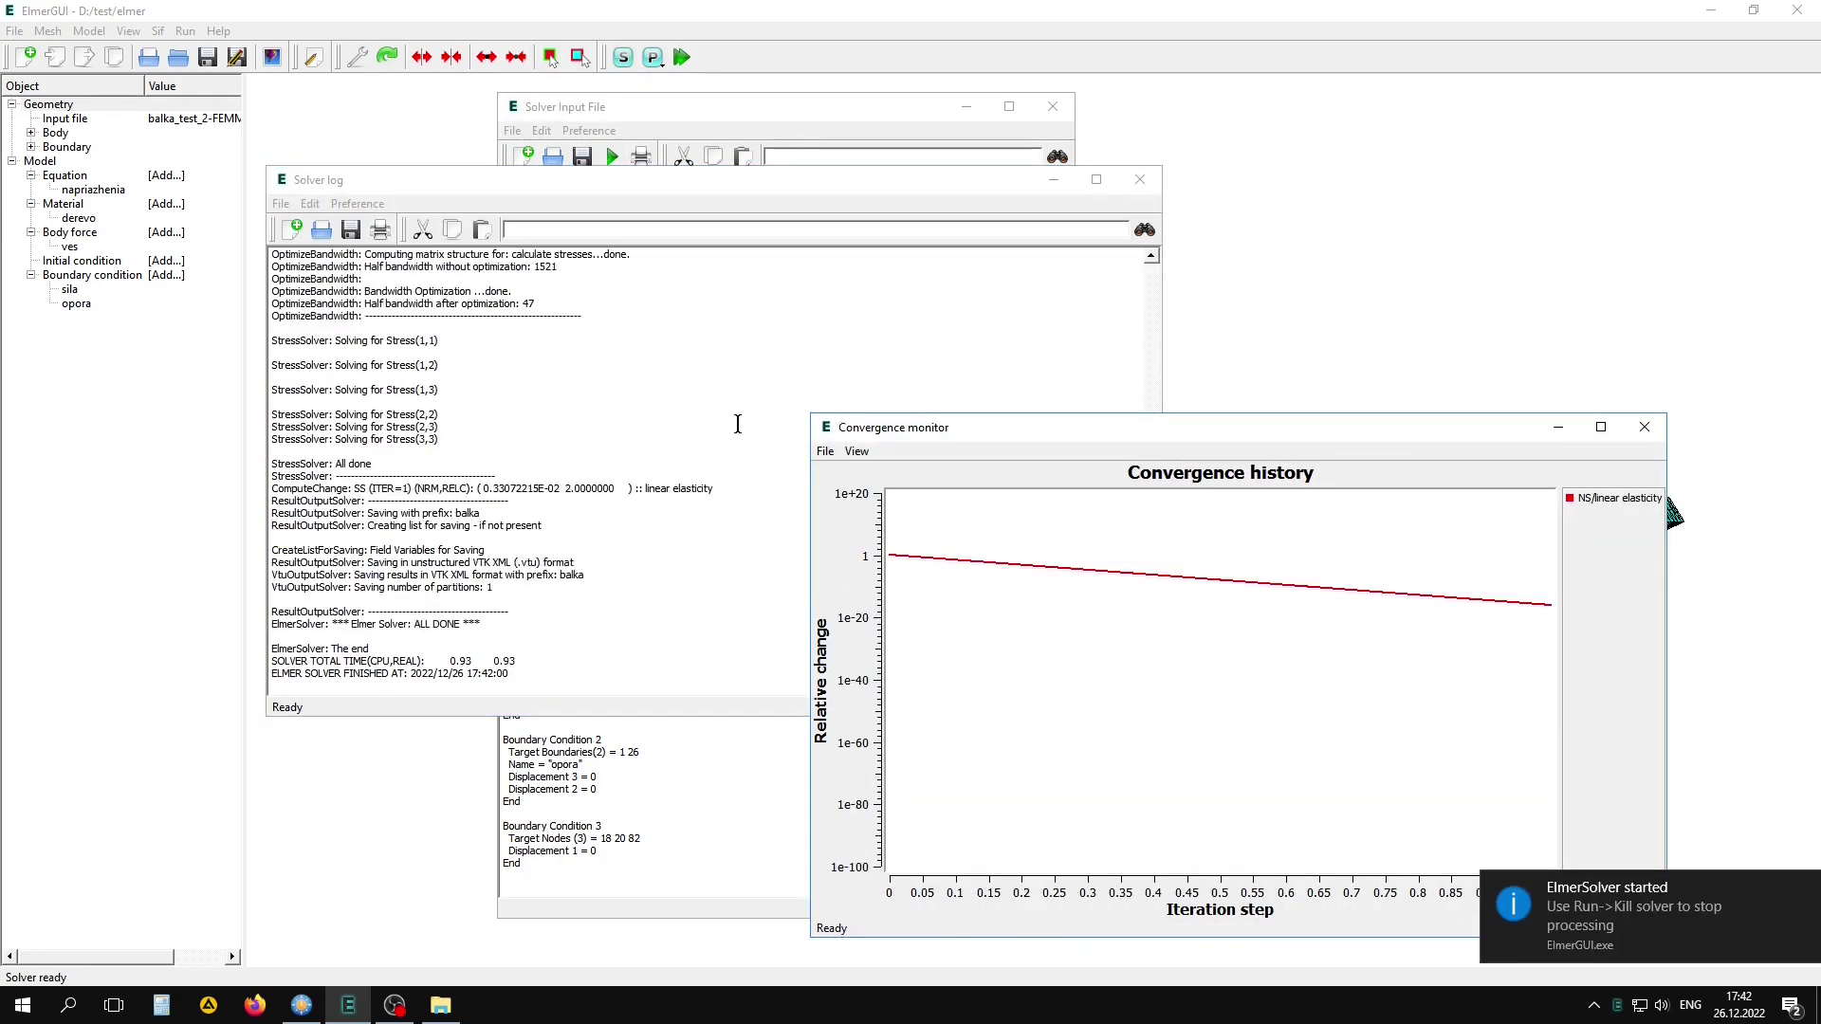
{"action": "left_click", "coordinate": [1644, 427]}
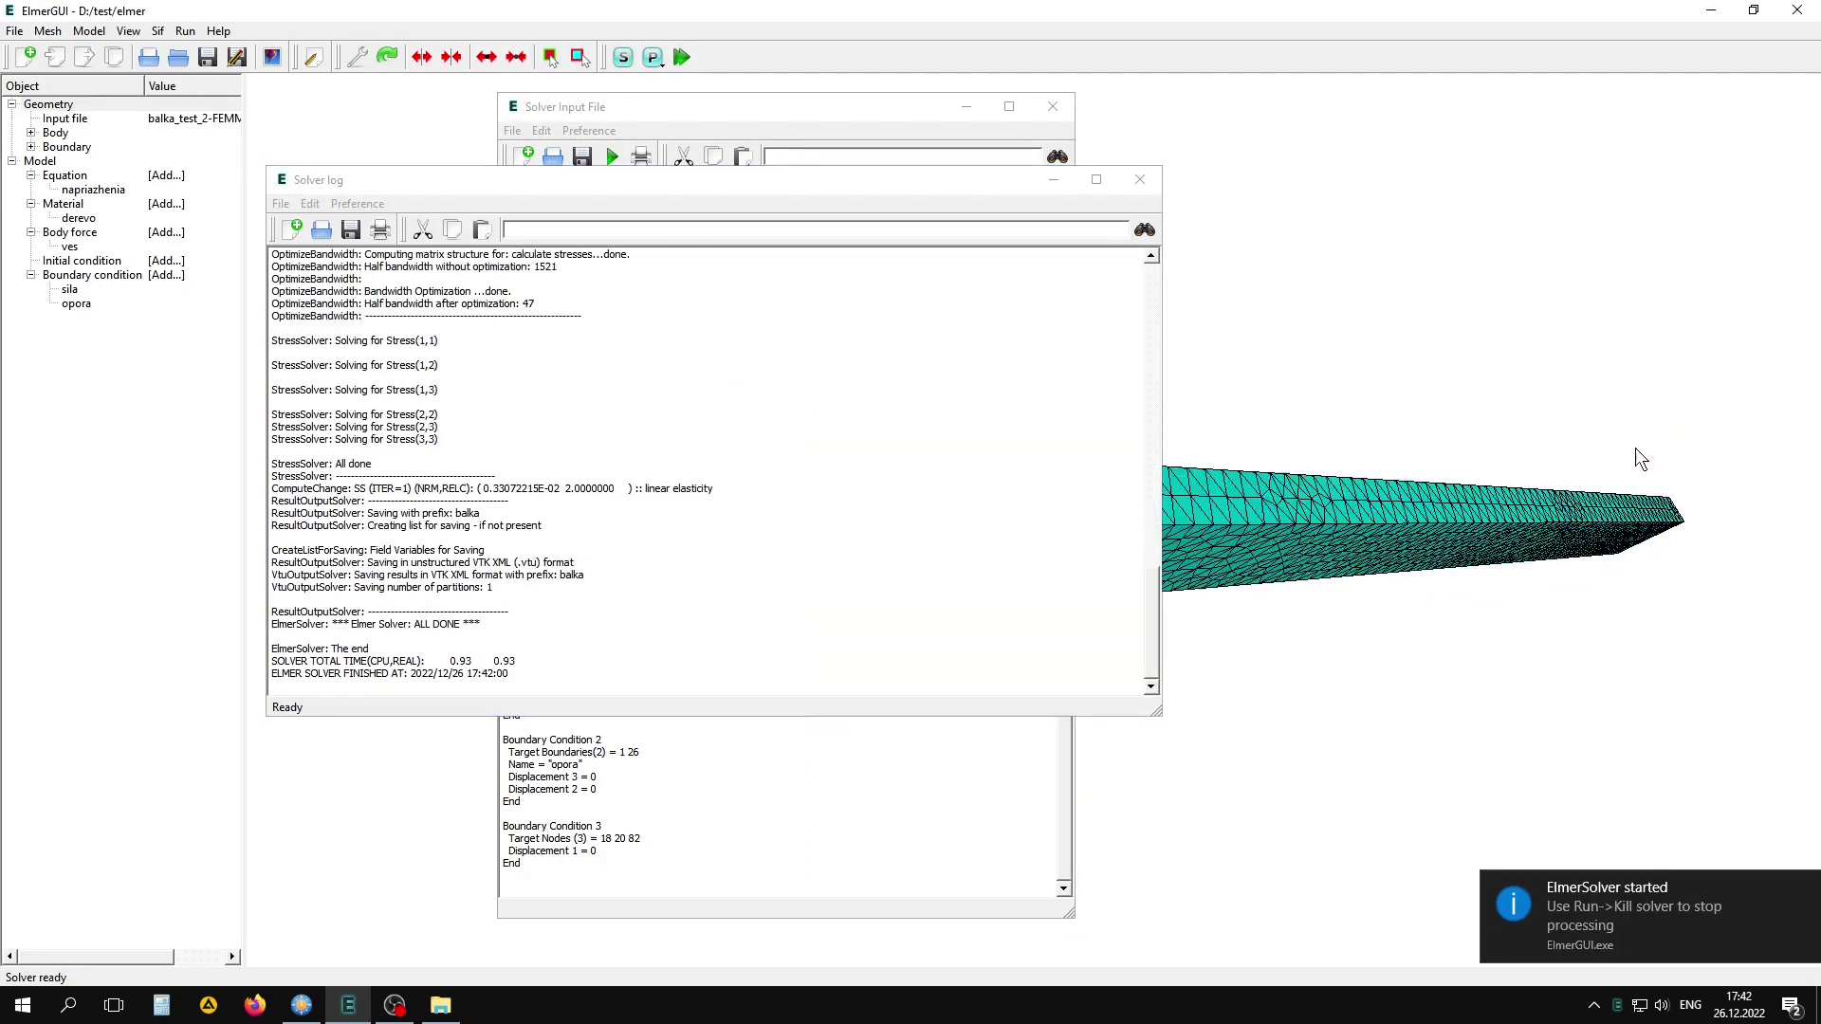
{"action": "left_click", "coordinate": [1140, 180]}
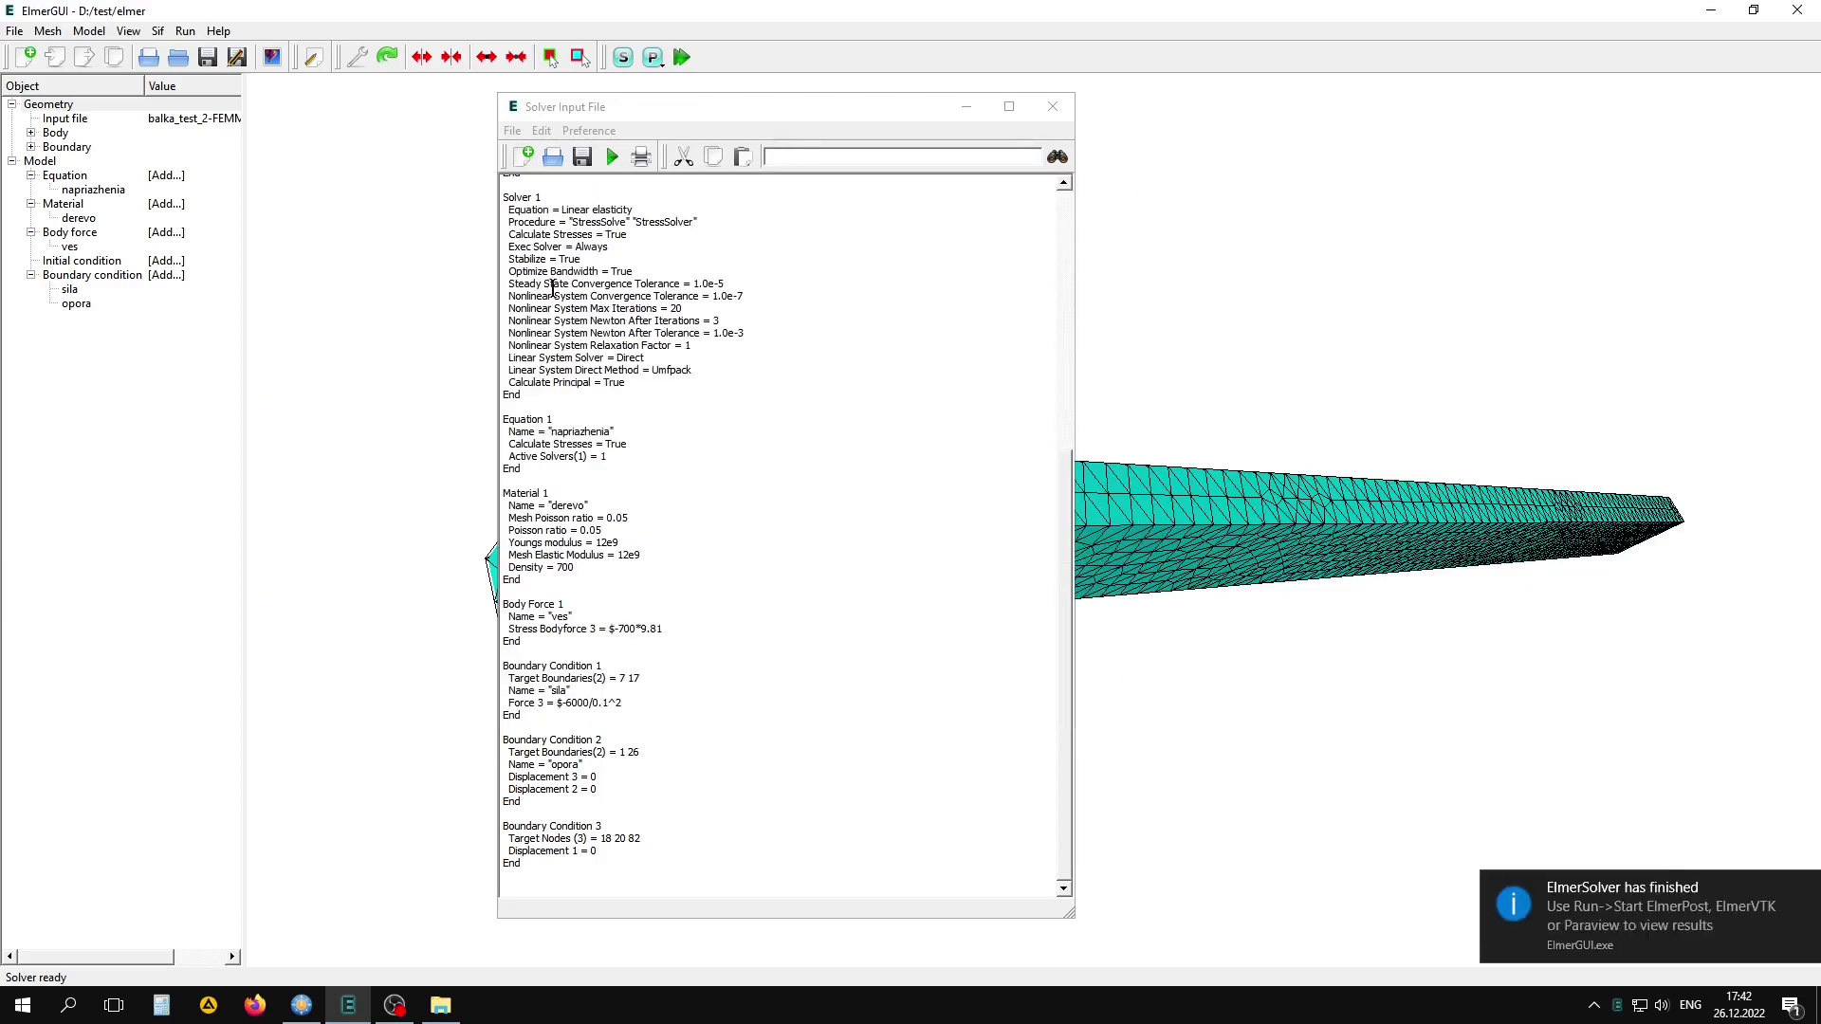
- Launch ElmerVTK on the new results and show the beam sagging under its displacement
{"action": "left_click", "coordinate": [185, 31]}
{"action": "left_click", "coordinate": [233, 205]}
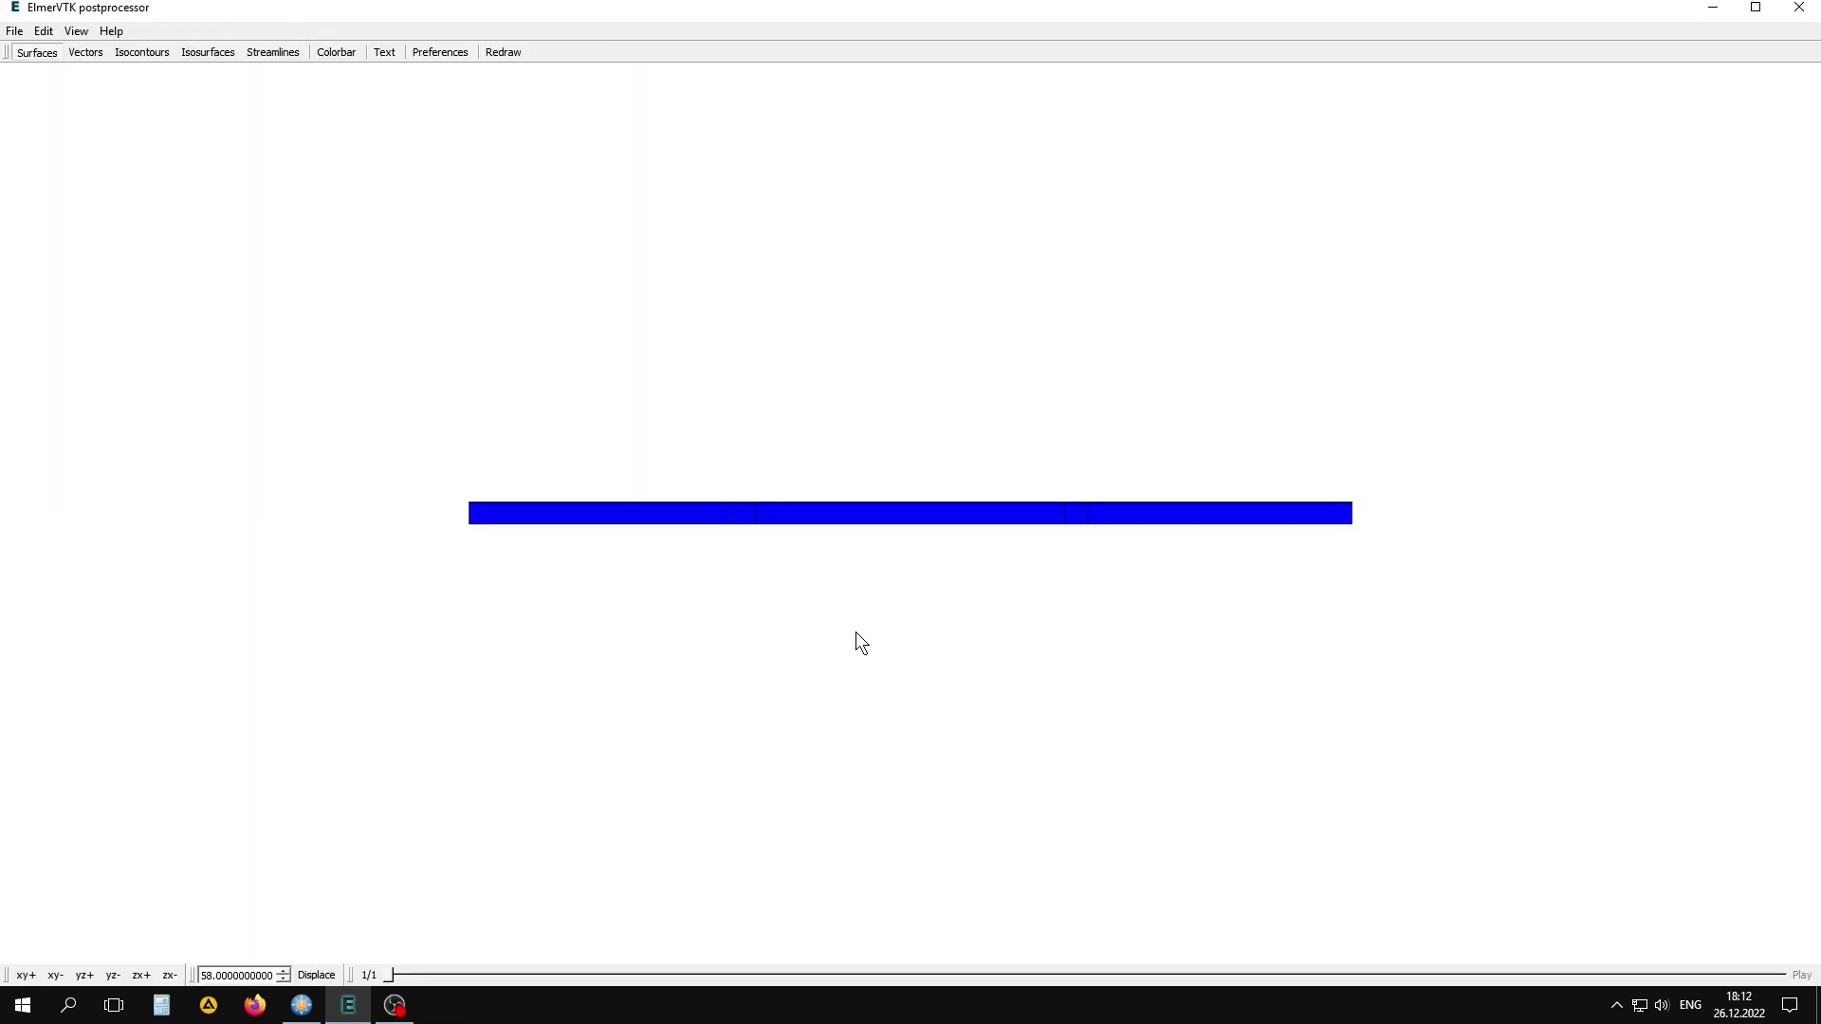
{"action": "left_click_drag", "start_coordinate": [848, 662], "coordinate": [862, 449]}
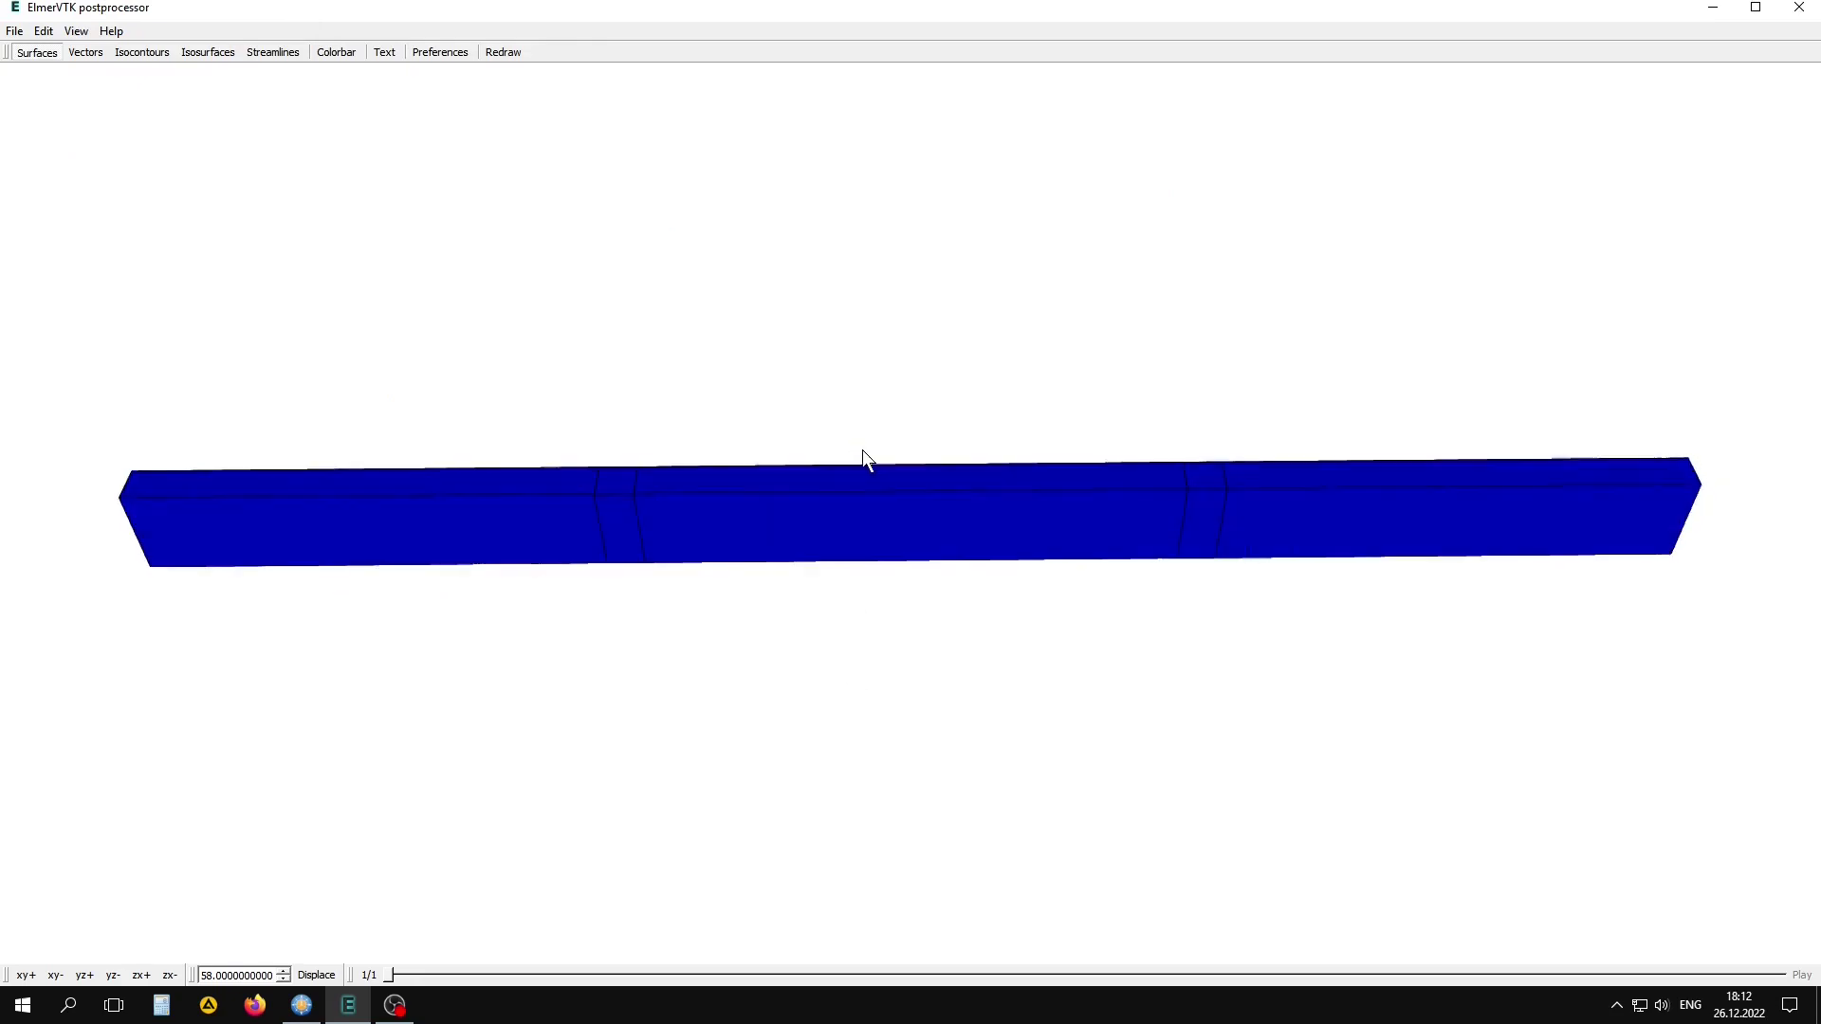
{"action": "left_click", "coordinate": [318, 981]}
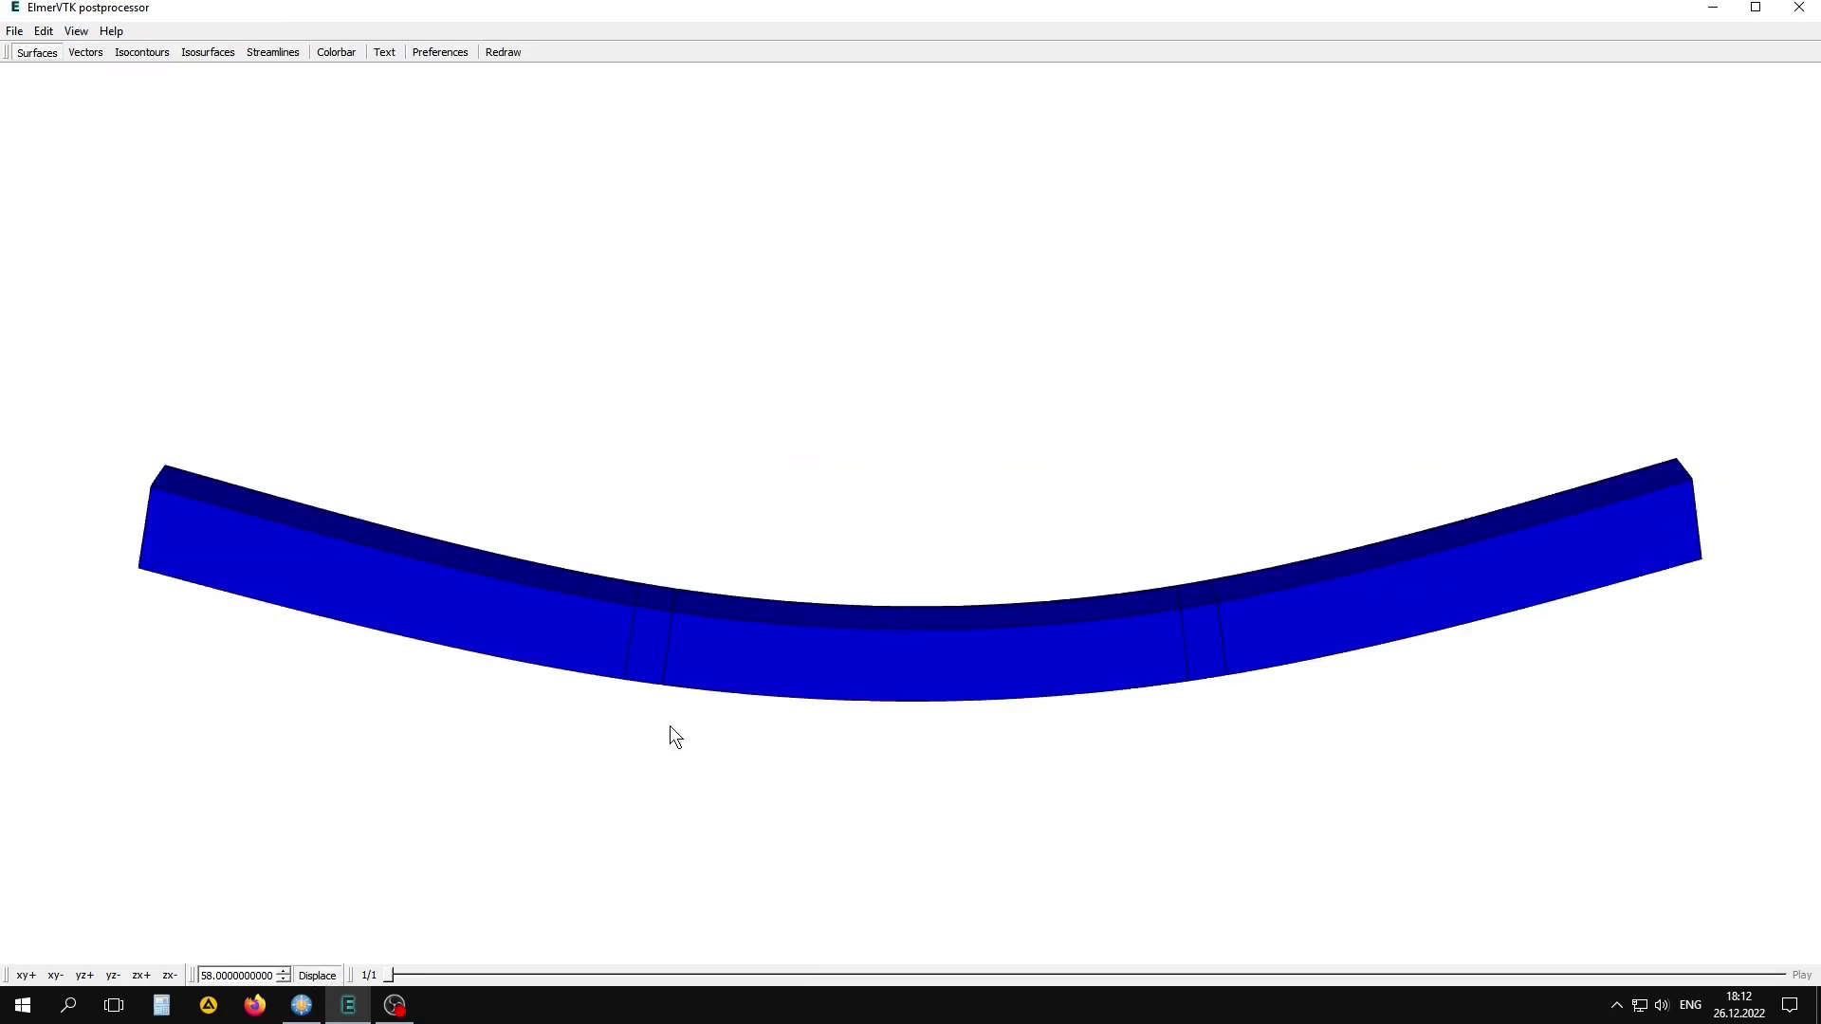
{"action": "left_click_drag", "start_coordinate": [675, 737], "coordinate": [953, 552]}
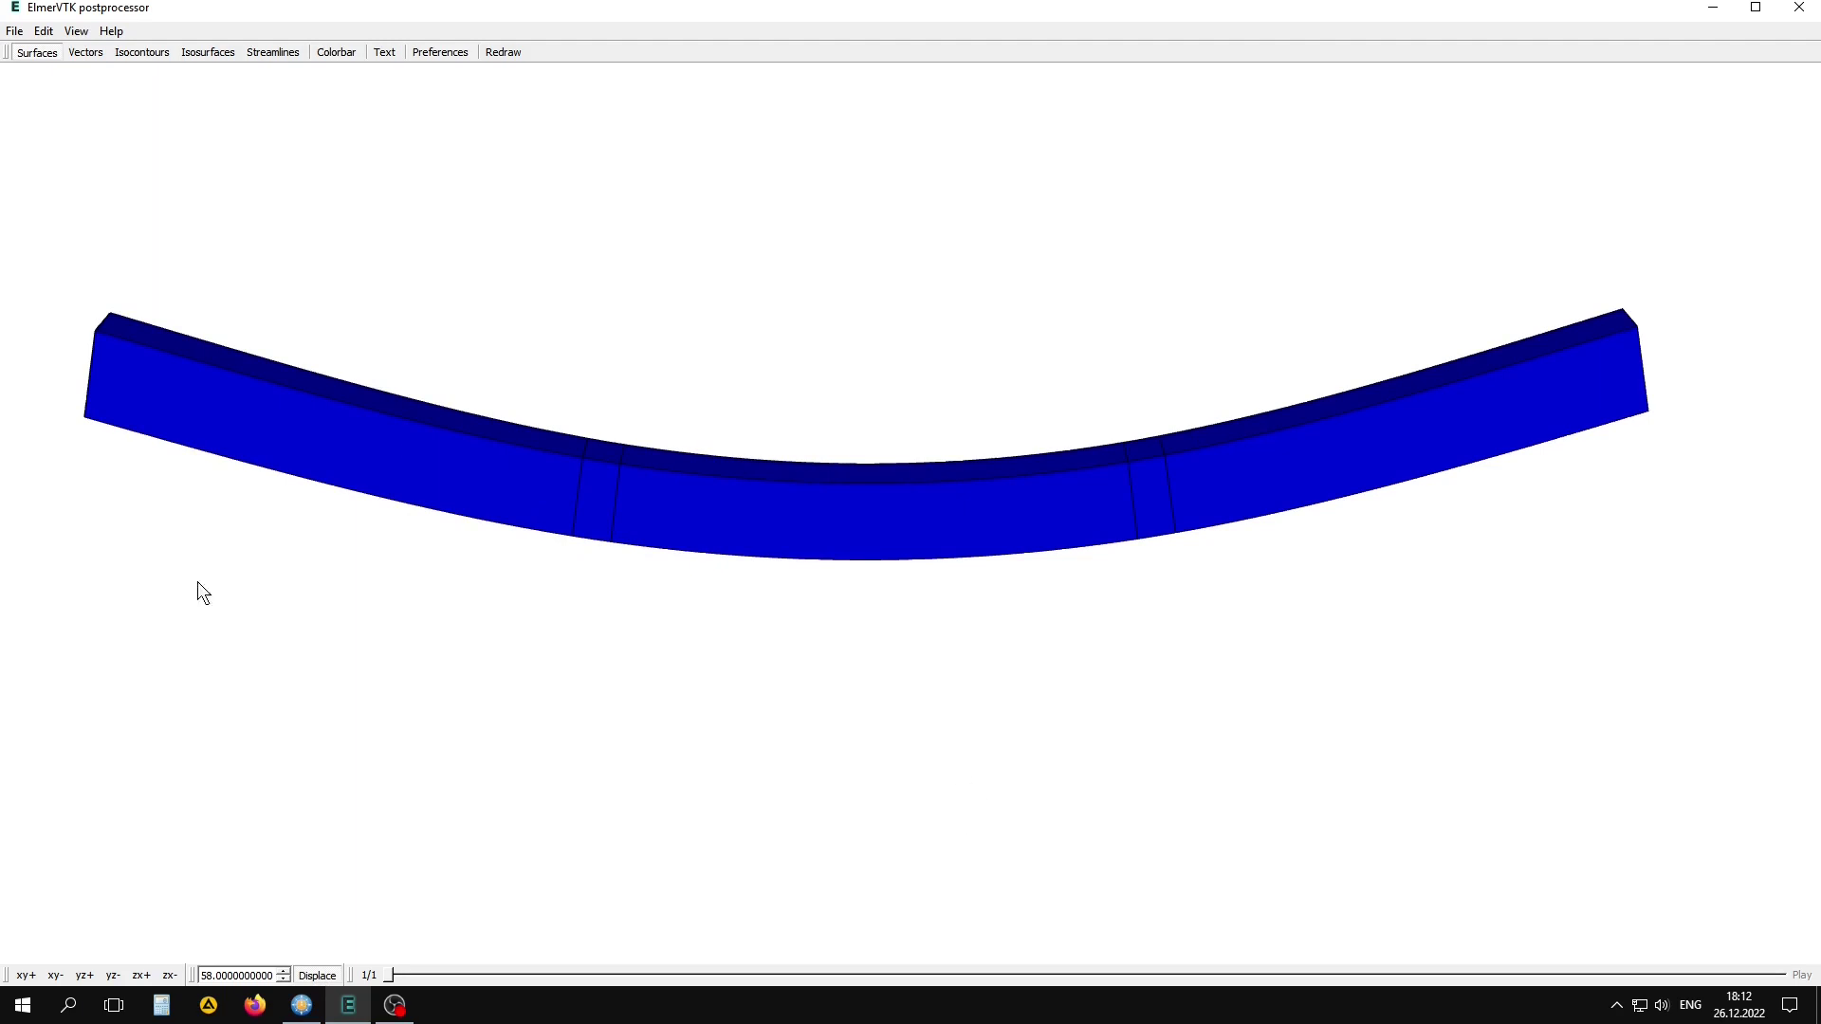
- Colour the surfaces by vonmises, then turn the surface display off
{"action": "left_click", "coordinate": [37, 53]}
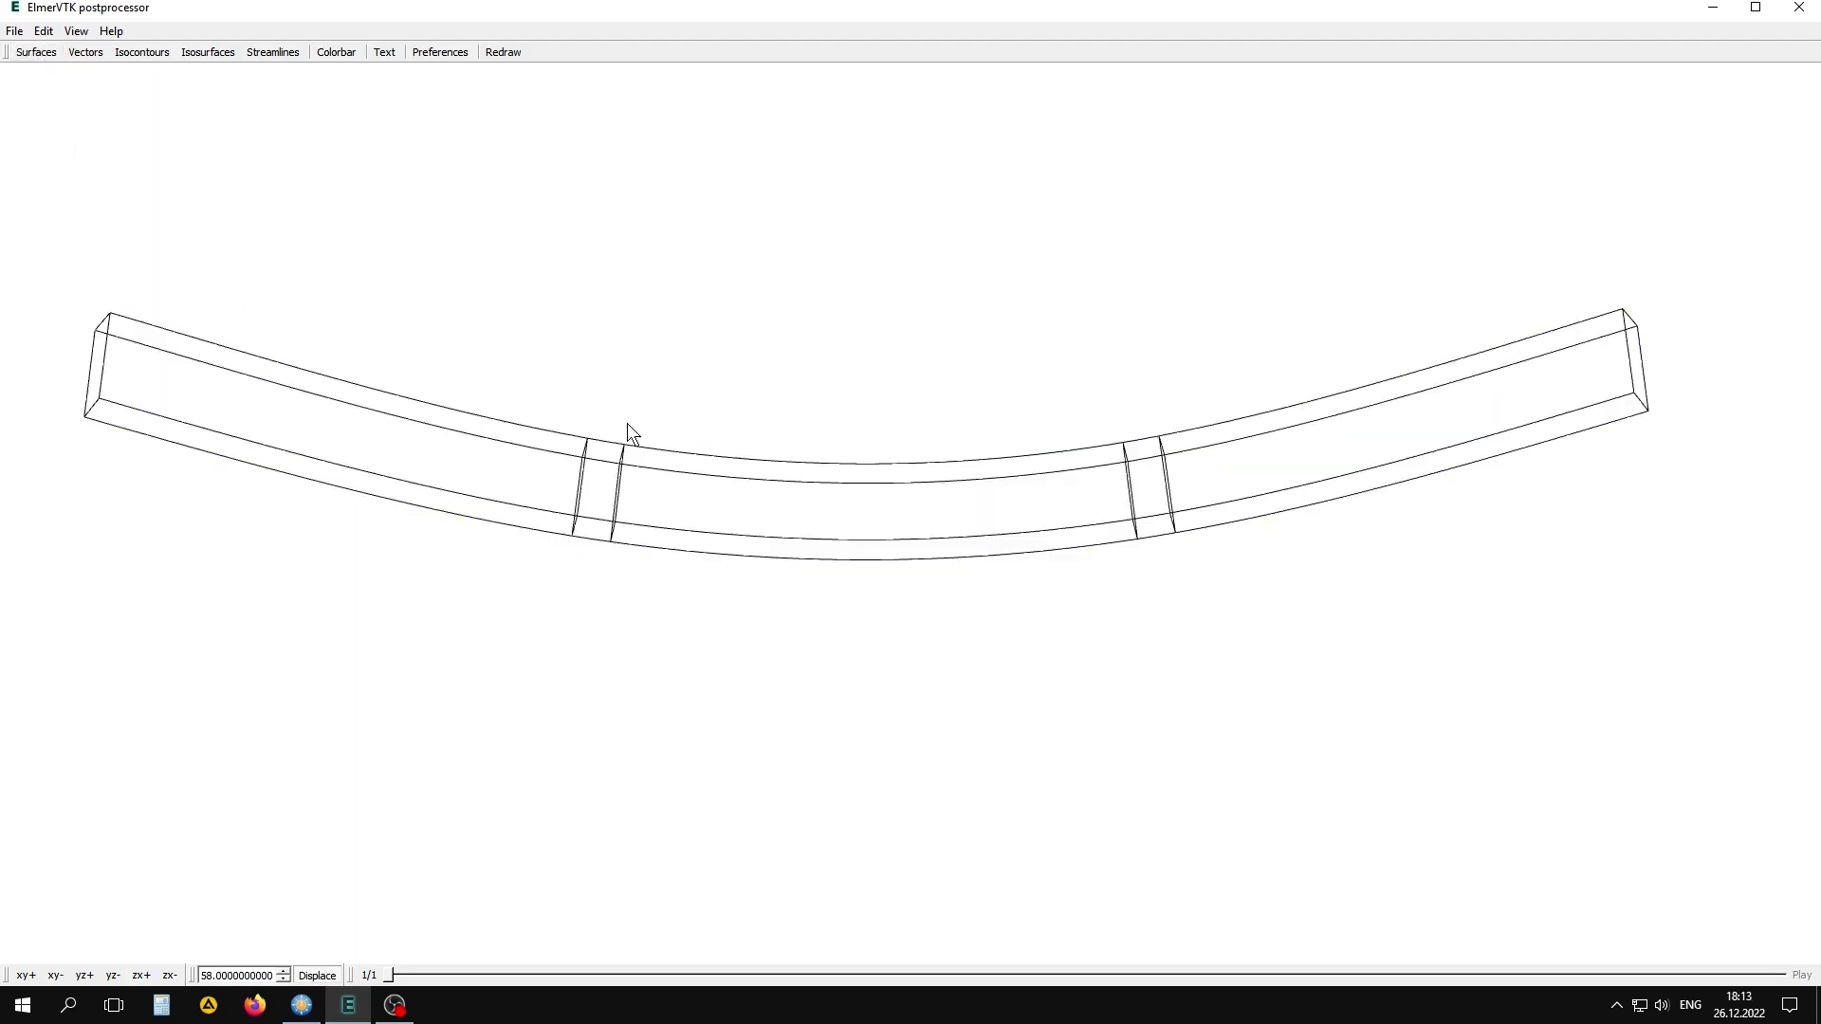
{"action": "left_click", "coordinate": [35, 54]}
{"action": "left_click", "coordinate": [867, 395]}
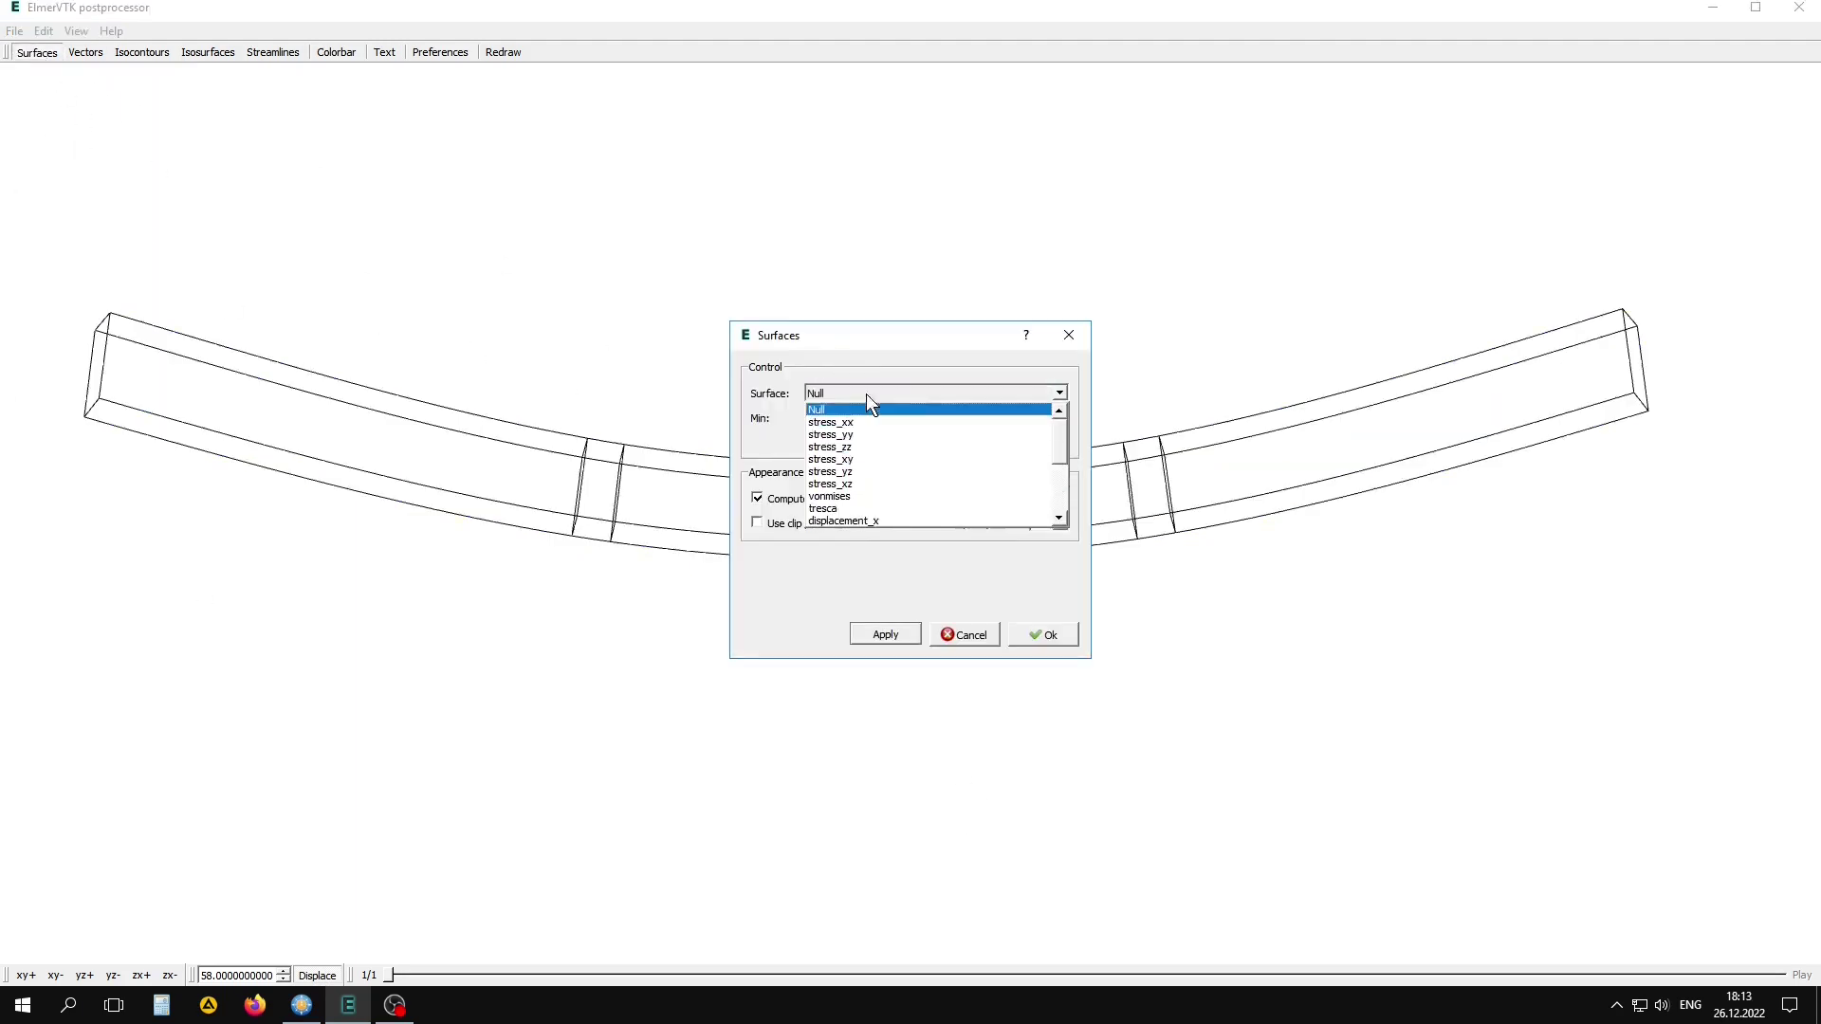
{"action": "left_click", "coordinate": [856, 498]}
{"action": "left_click", "coordinate": [886, 635]}
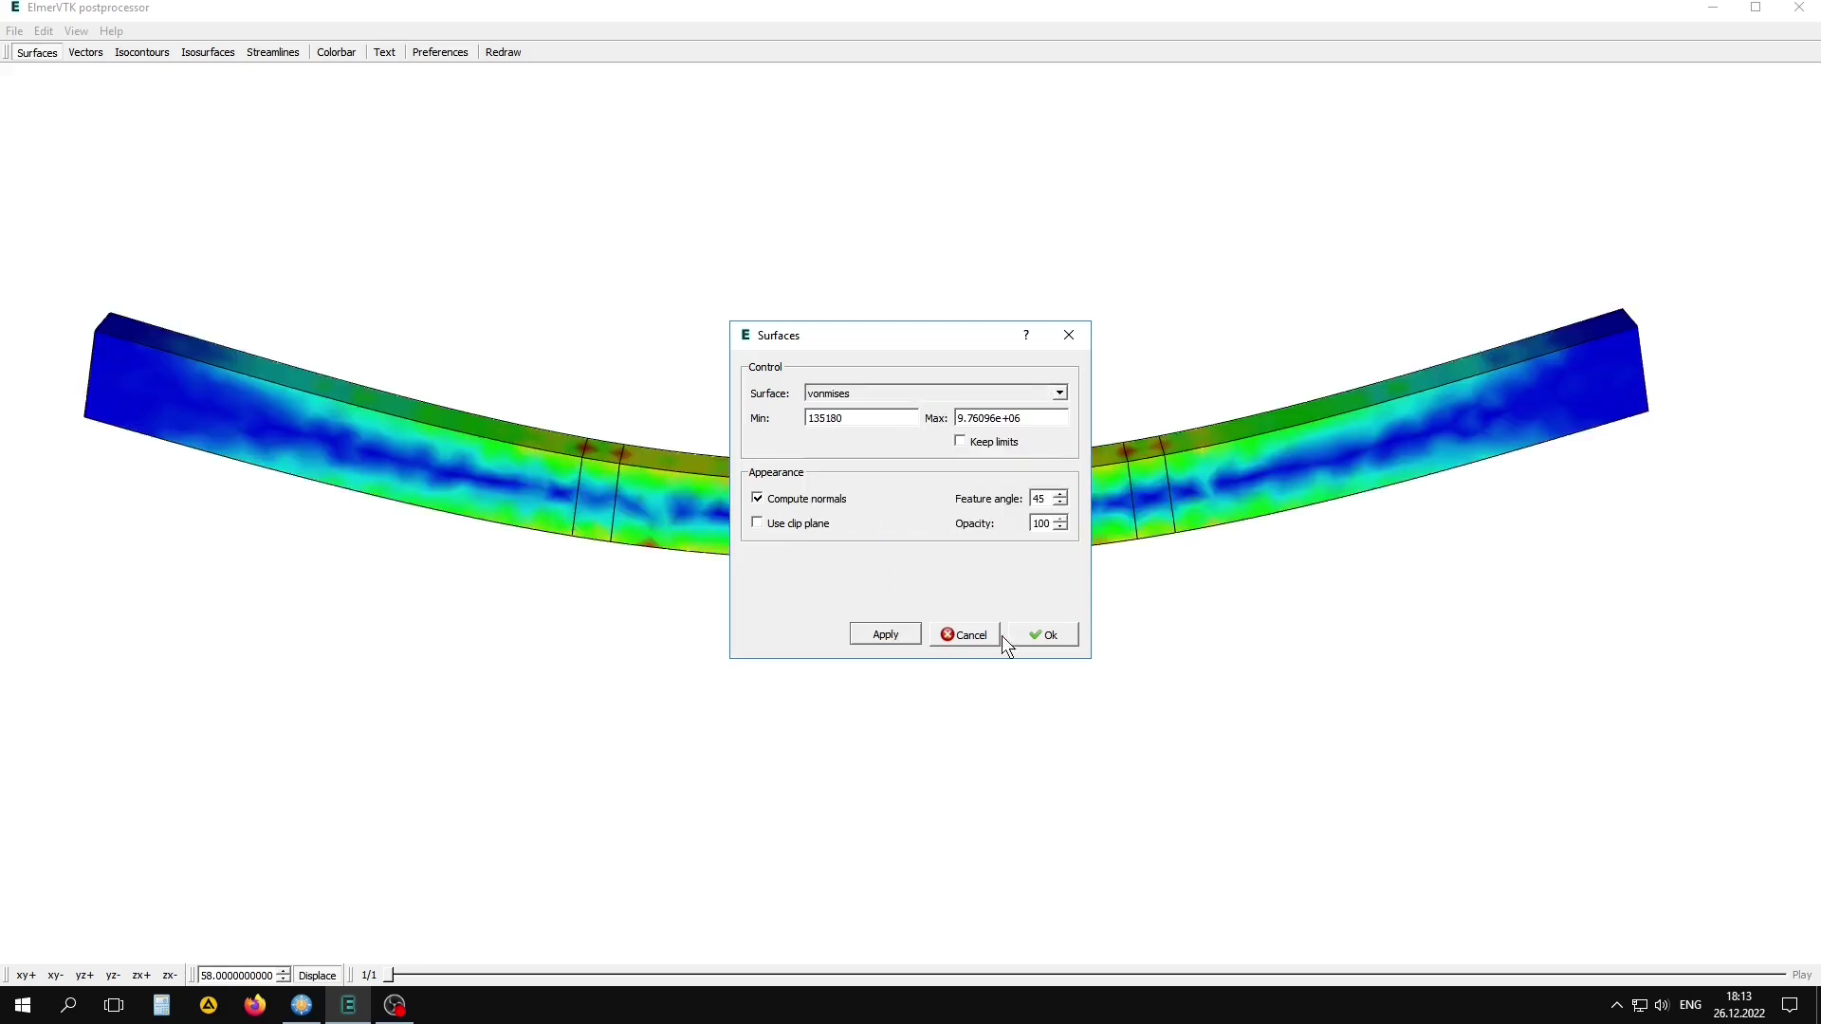
{"action": "left_click", "coordinate": [1027, 635]}
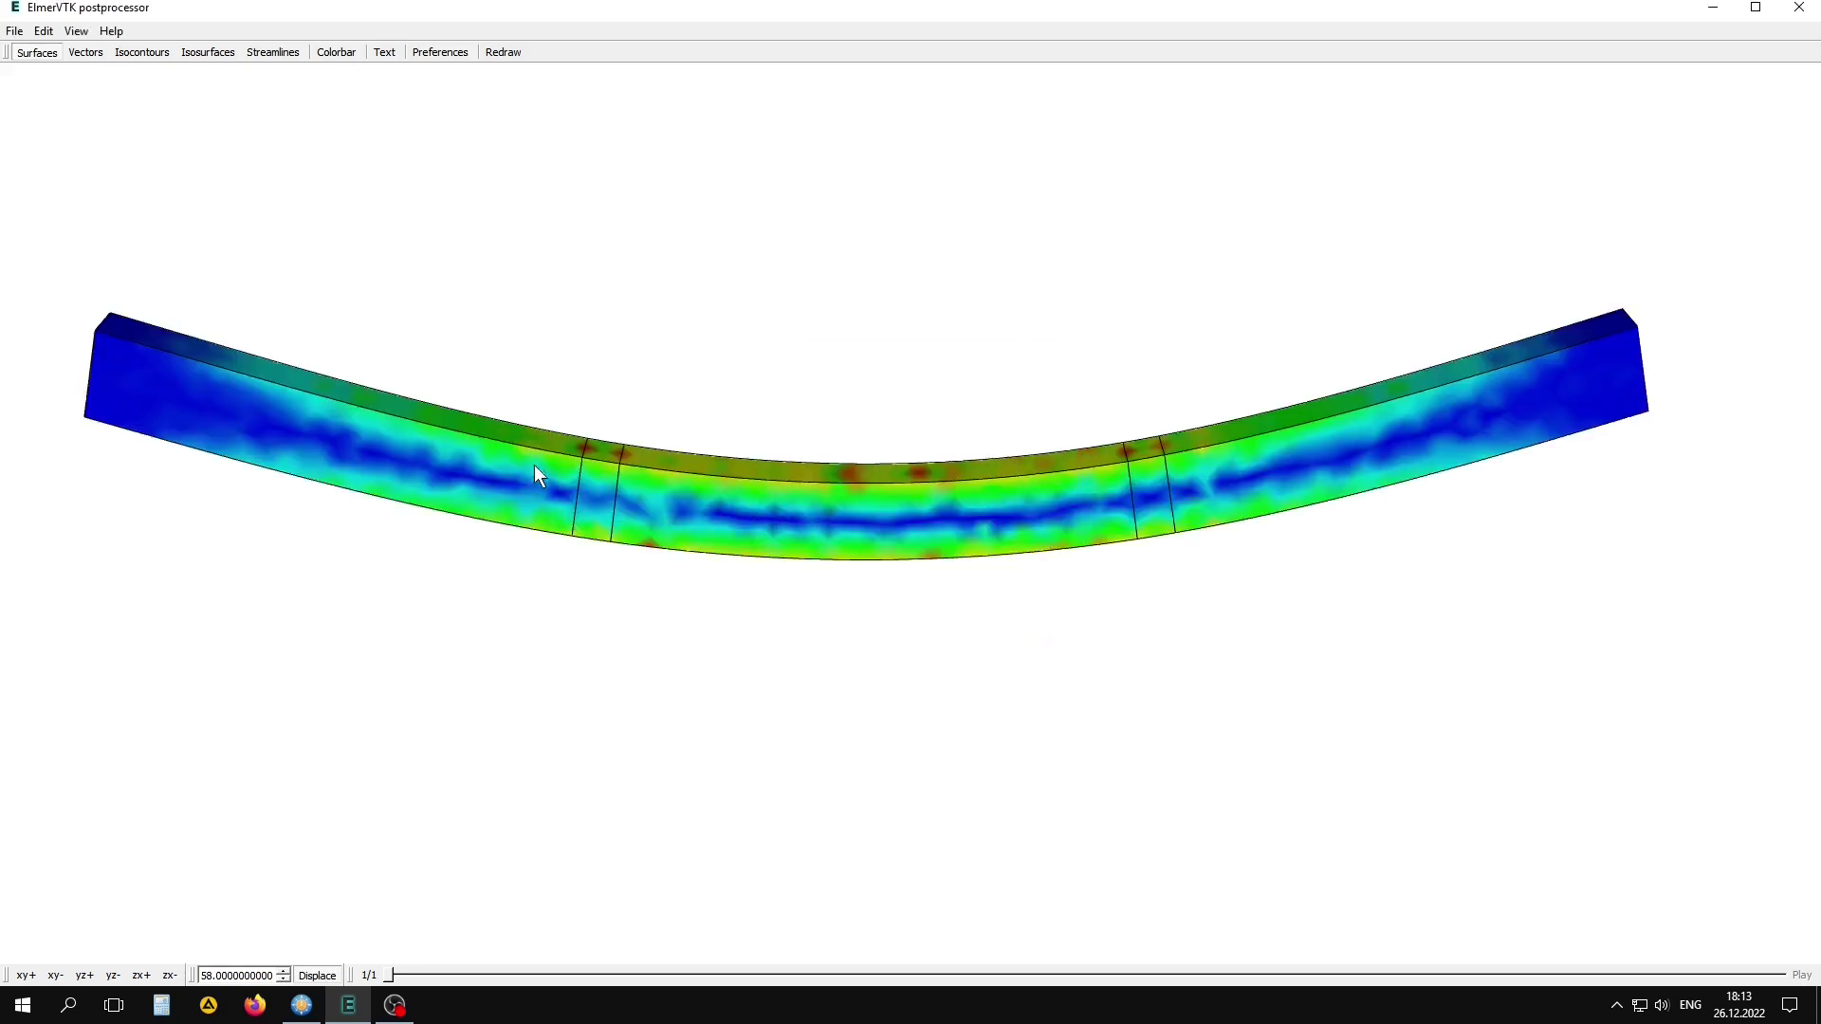
{"action": "left_click", "coordinate": [26, 57]}
- Draw stress vectors on the beam coloured by vonmises
{"action": "left_click", "coordinate": [93, 55]}
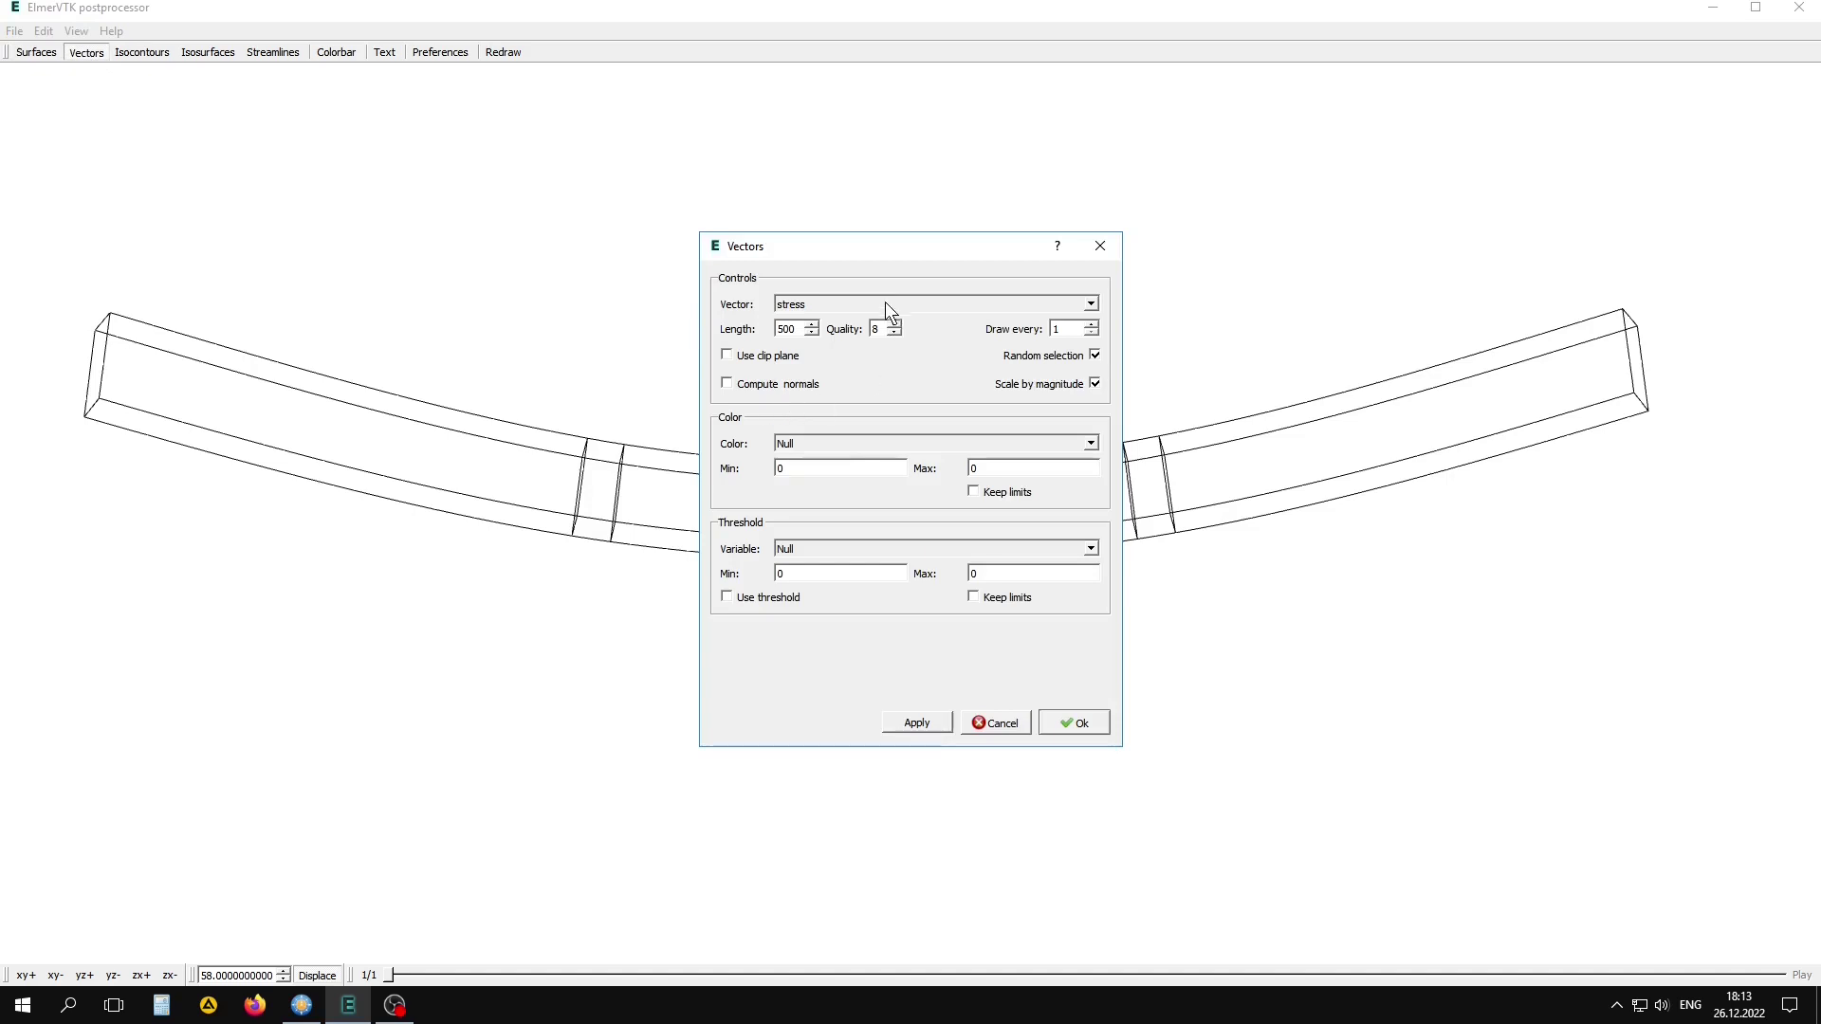
{"action": "left_click", "coordinate": [839, 444]}
{"action": "left_click", "coordinate": [856, 556]}
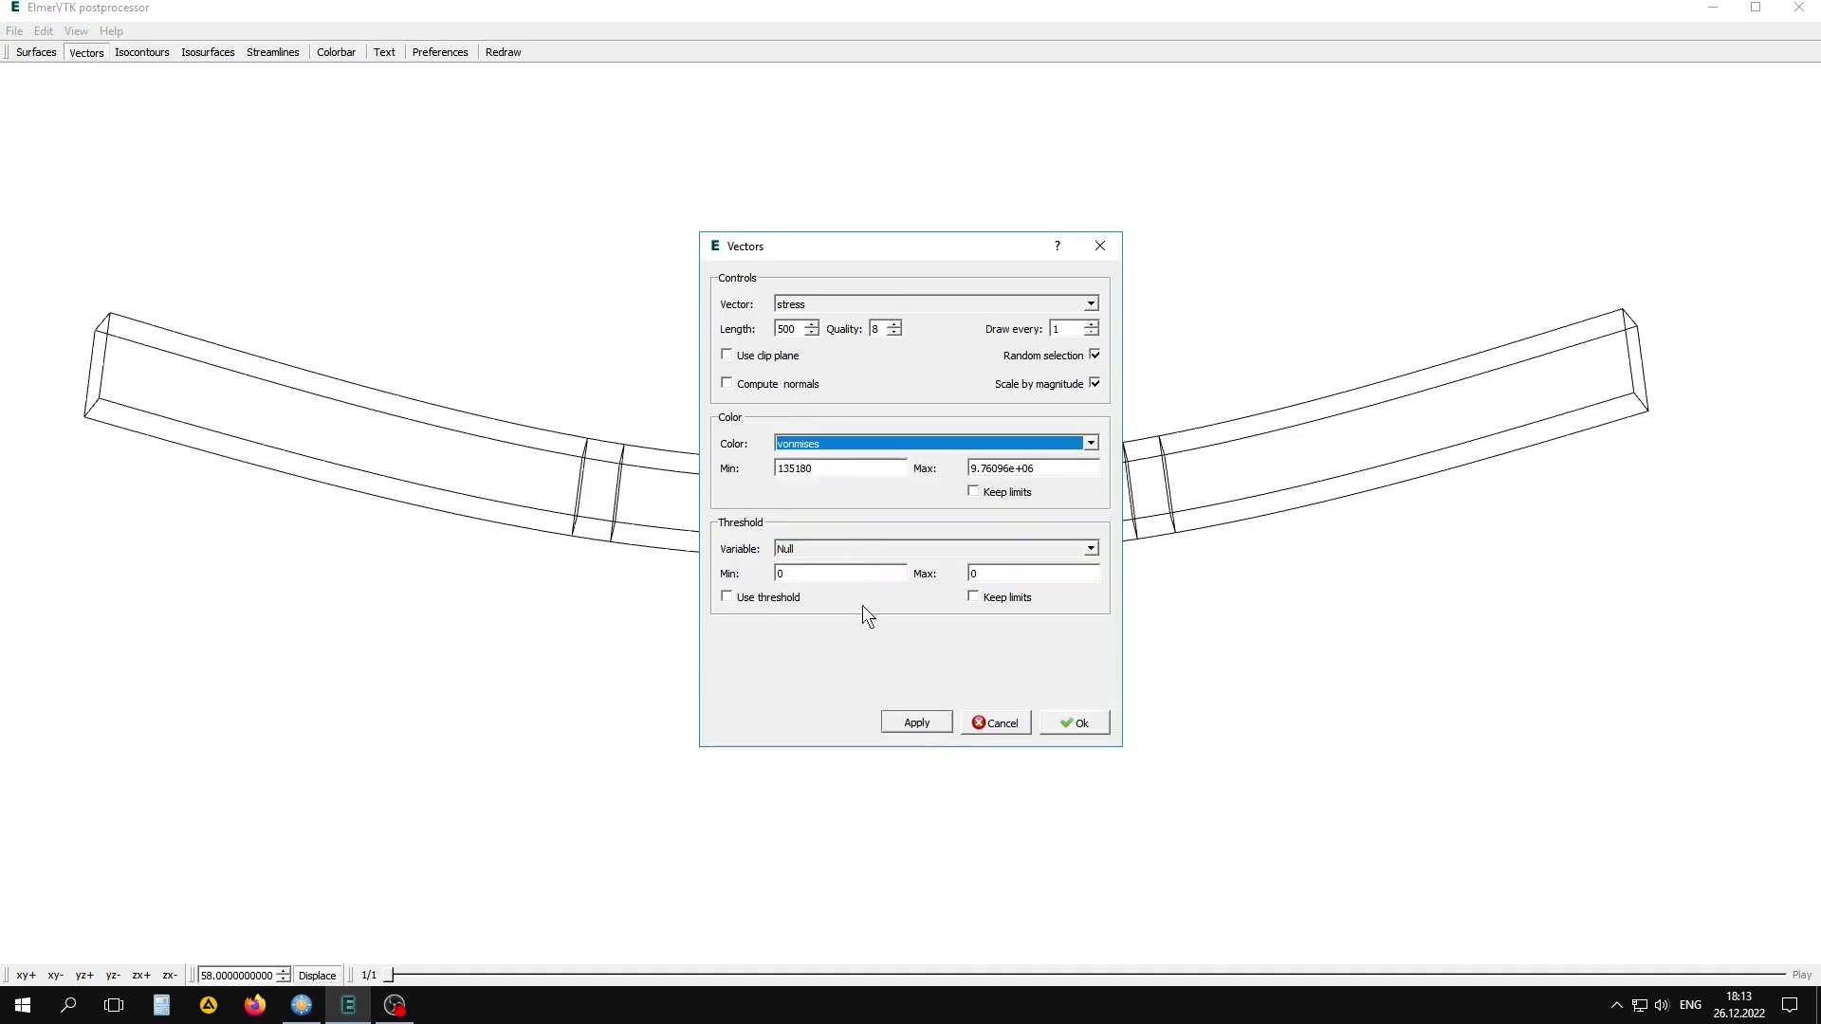
{"action": "left_click", "coordinate": [916, 724]}
{"action": "left_click", "coordinate": [1077, 723]}
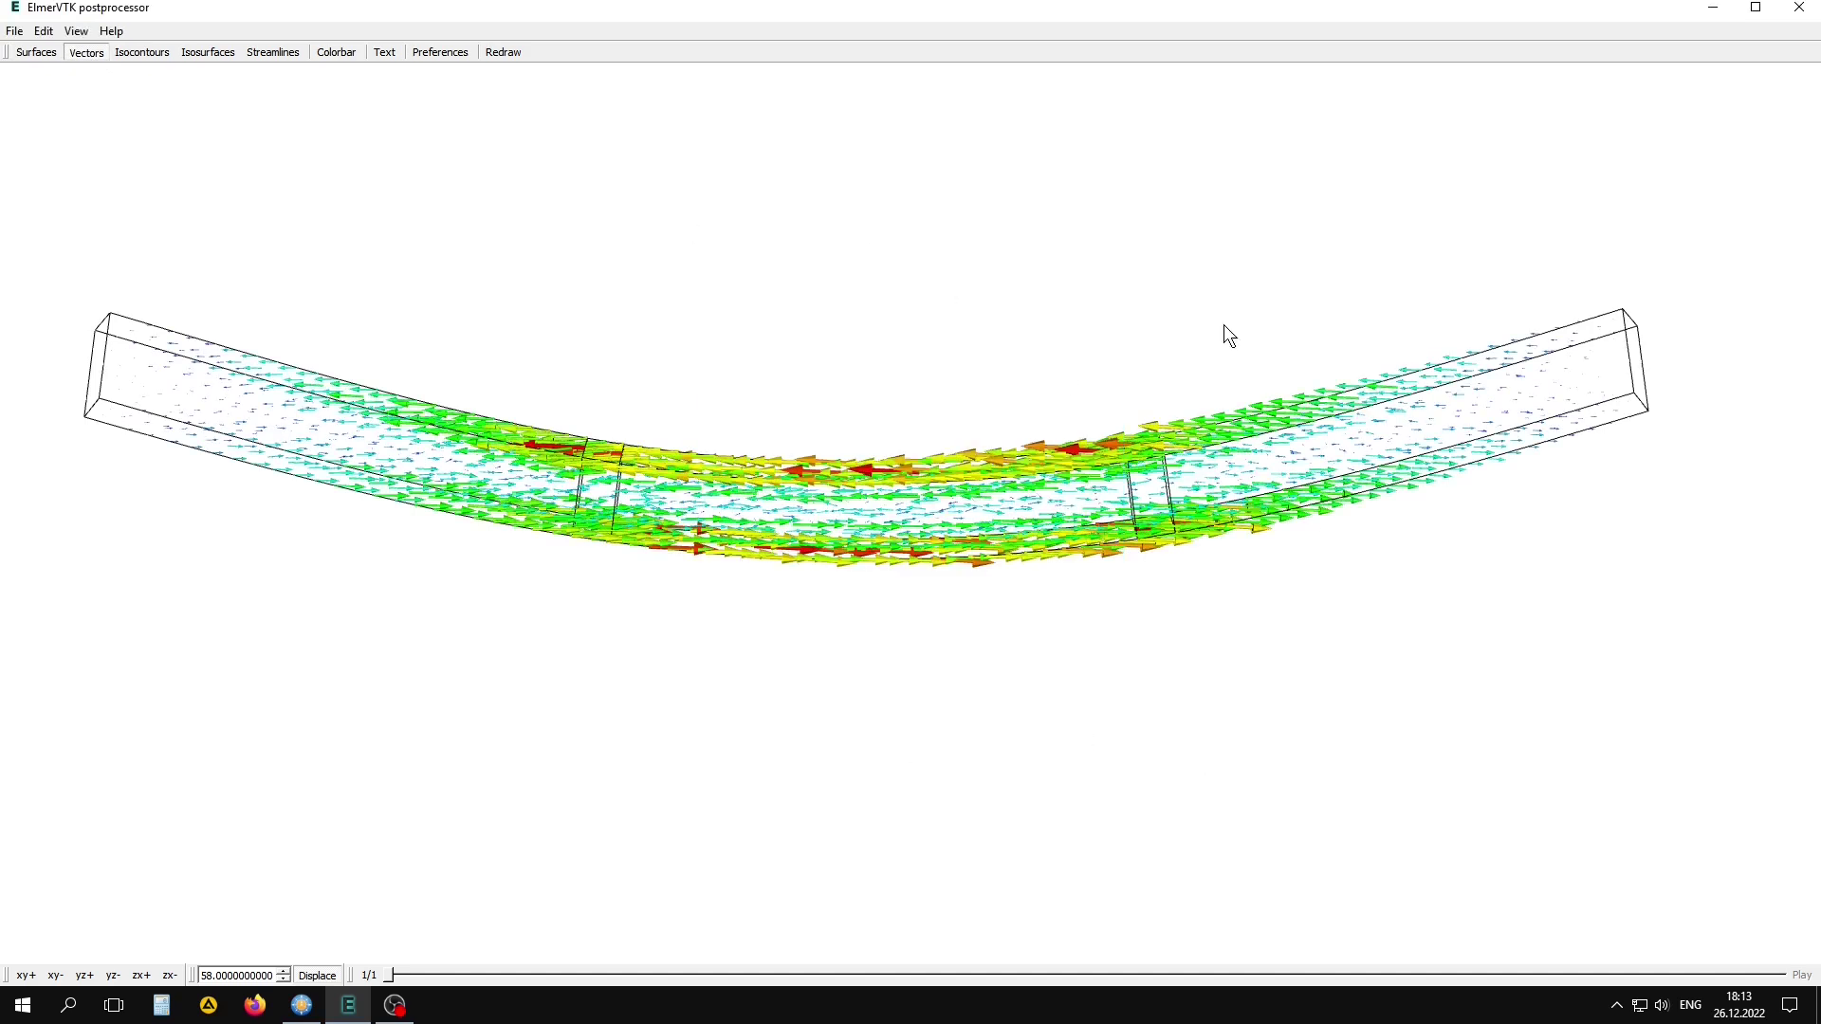
- Hide the vectors, set isocontour variable and colour to tresca, then hide the isocontours
{"action": "left_click", "coordinate": [81, 54]}
{"action": "left_click", "coordinate": [136, 54]}
{"action": "left_click", "coordinate": [868, 223]}
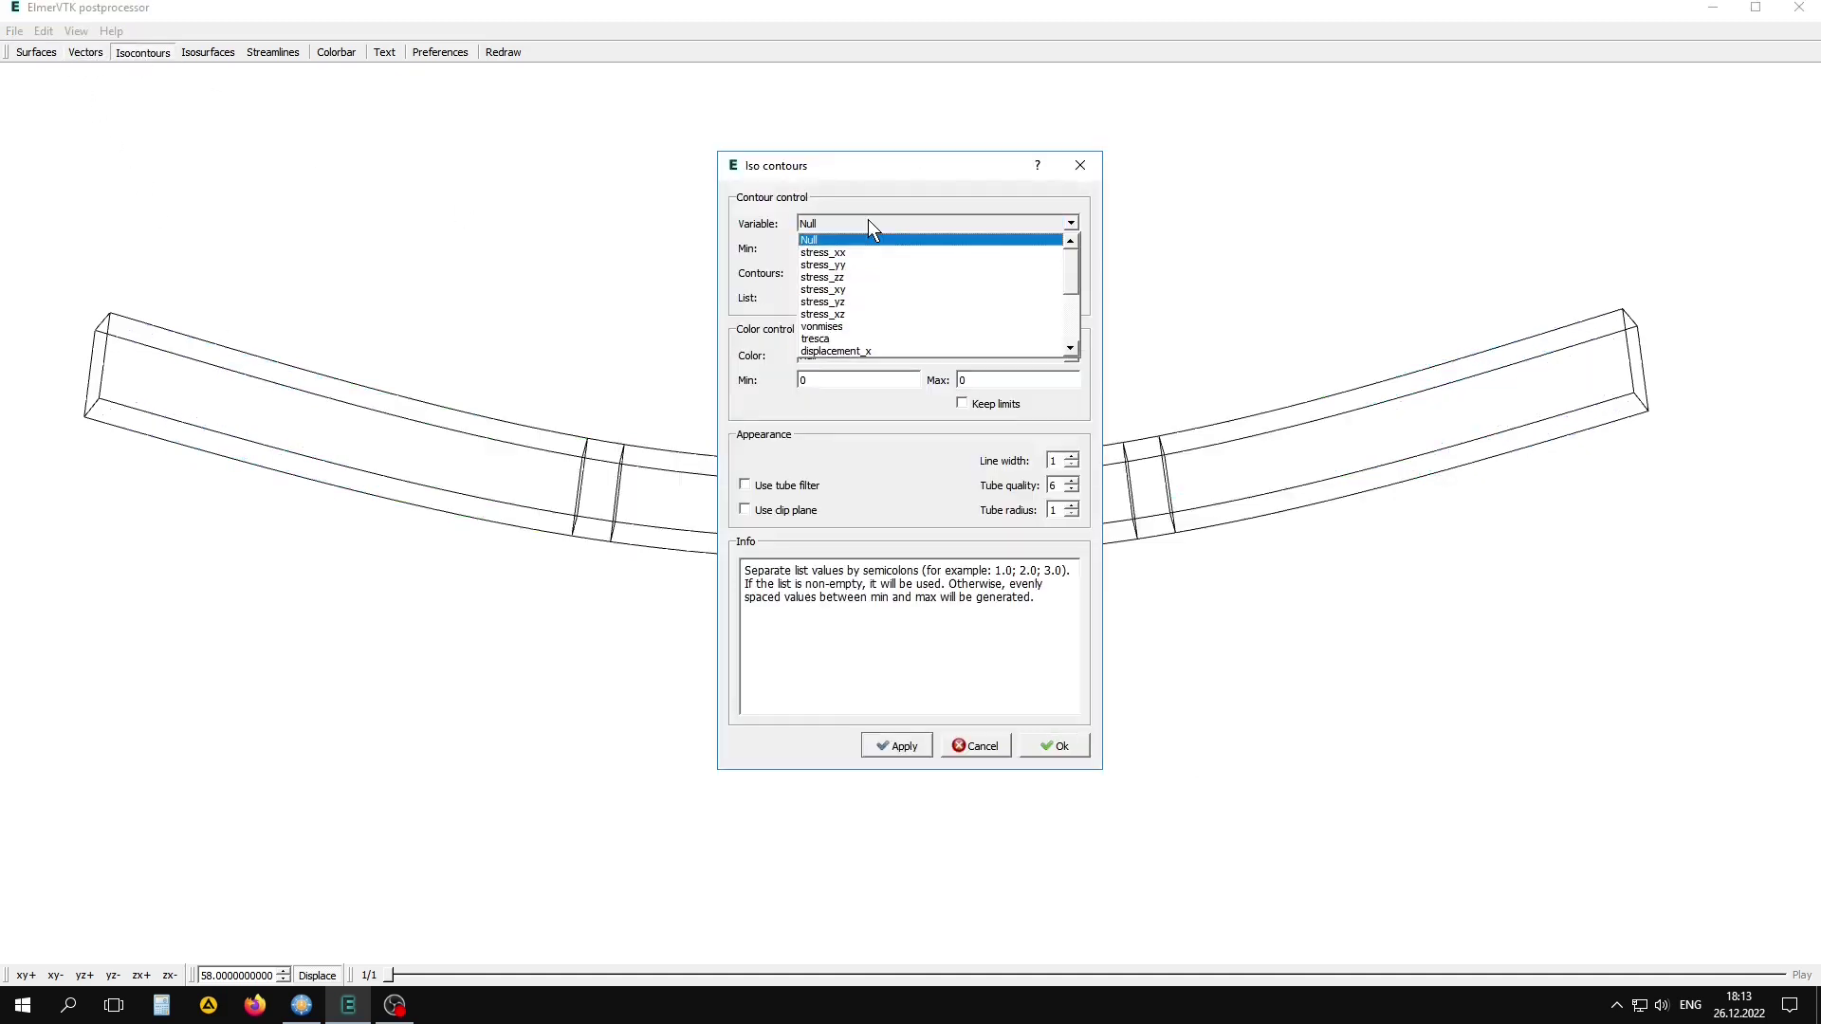
{"action": "left_click", "coordinate": [858, 337]}
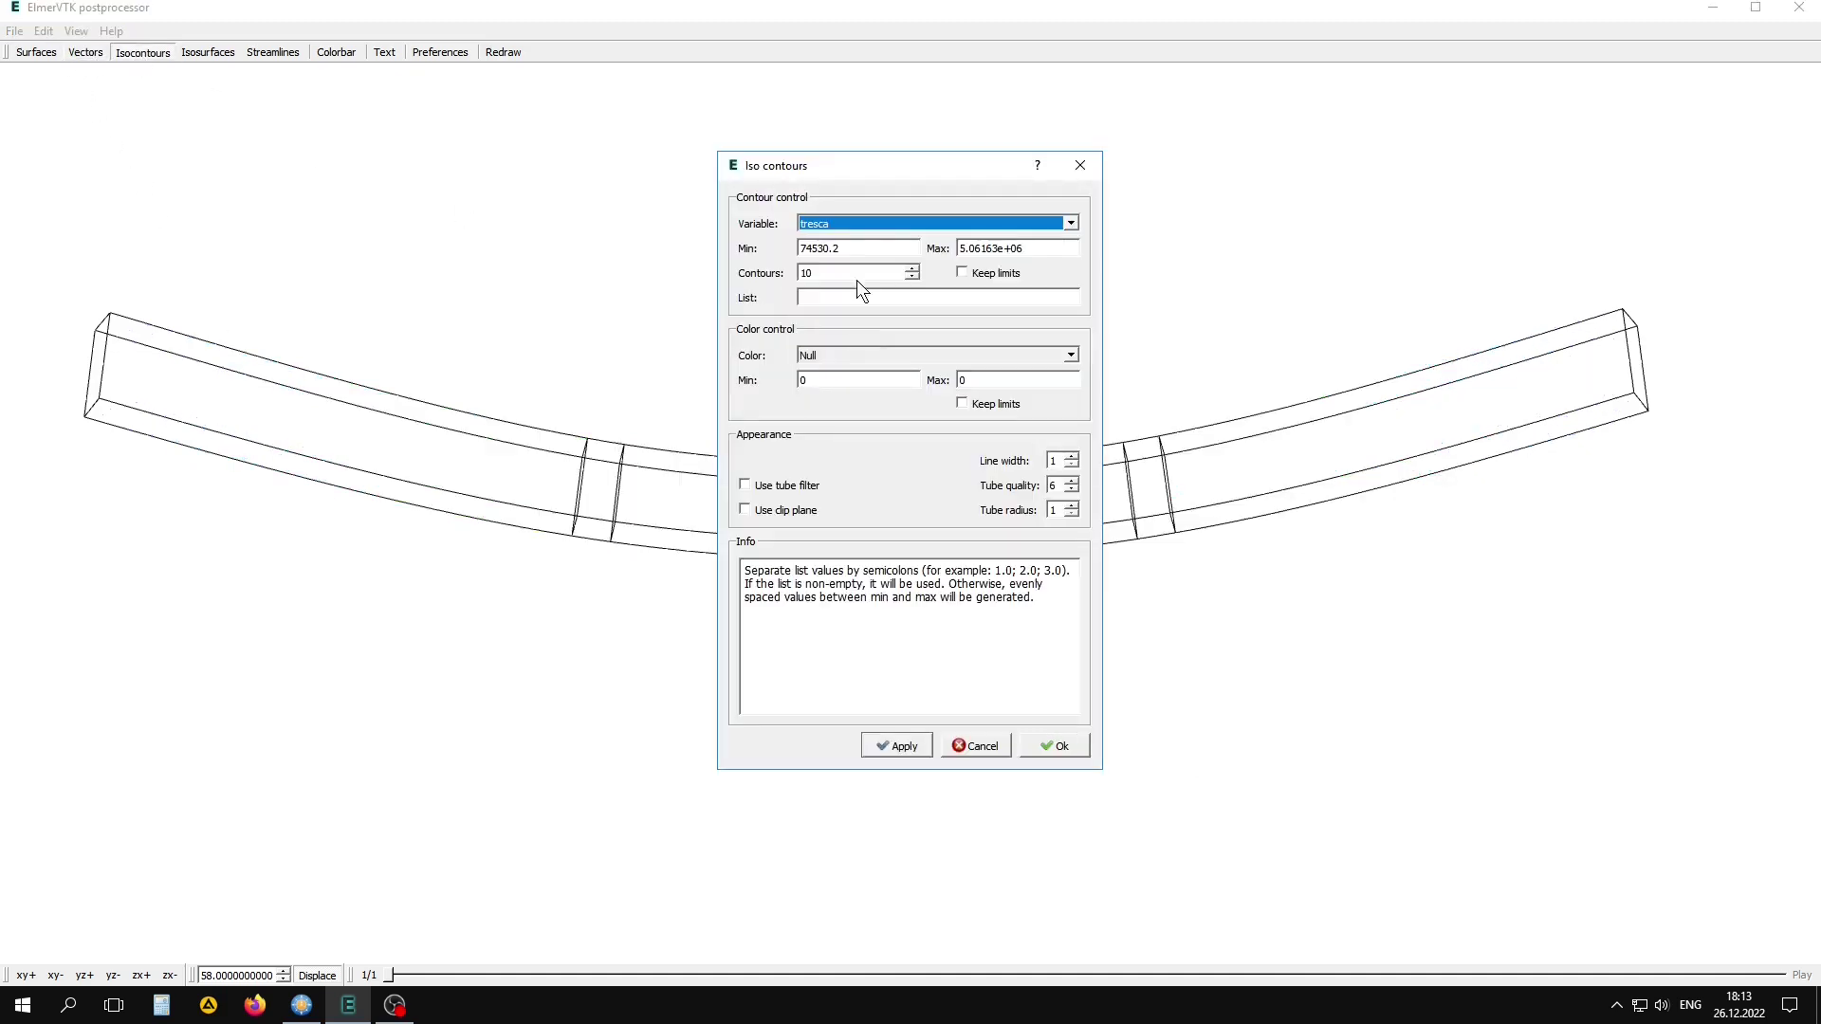
{"action": "left_click", "coordinate": [847, 356]}
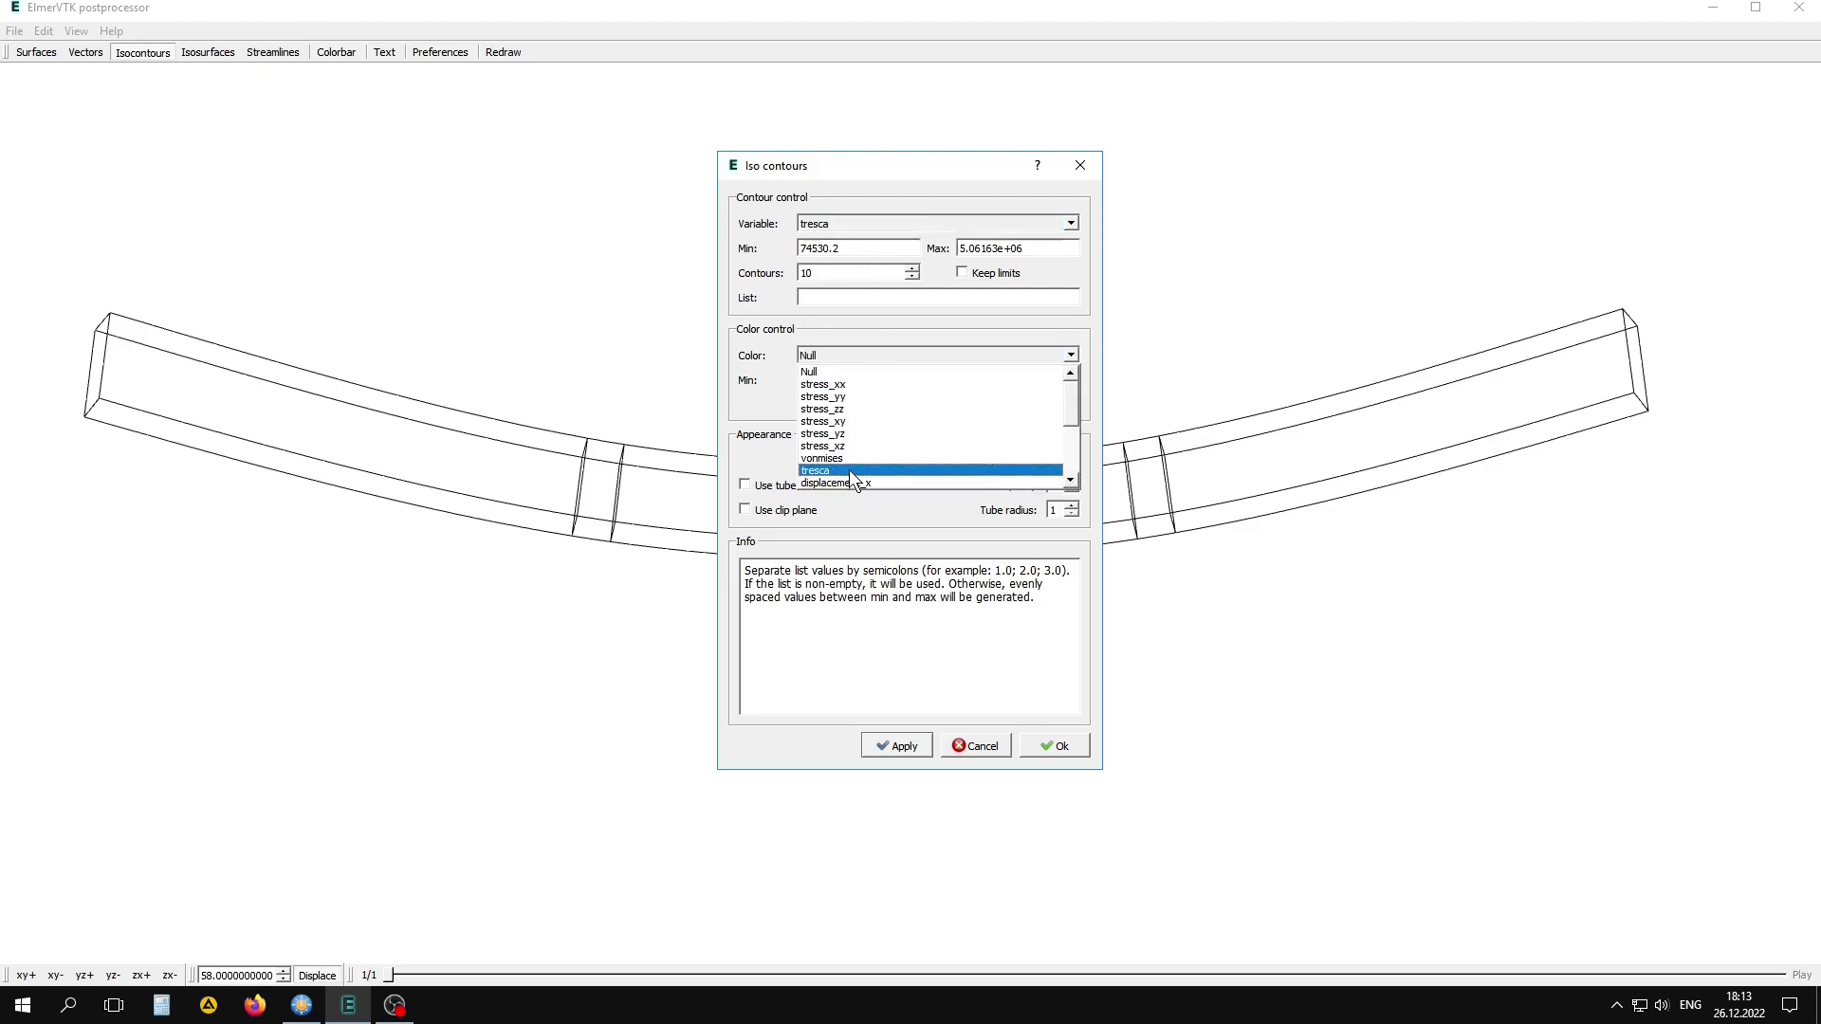
{"action": "left_click", "coordinate": [850, 469]}
{"action": "left_click", "coordinate": [1053, 746]}
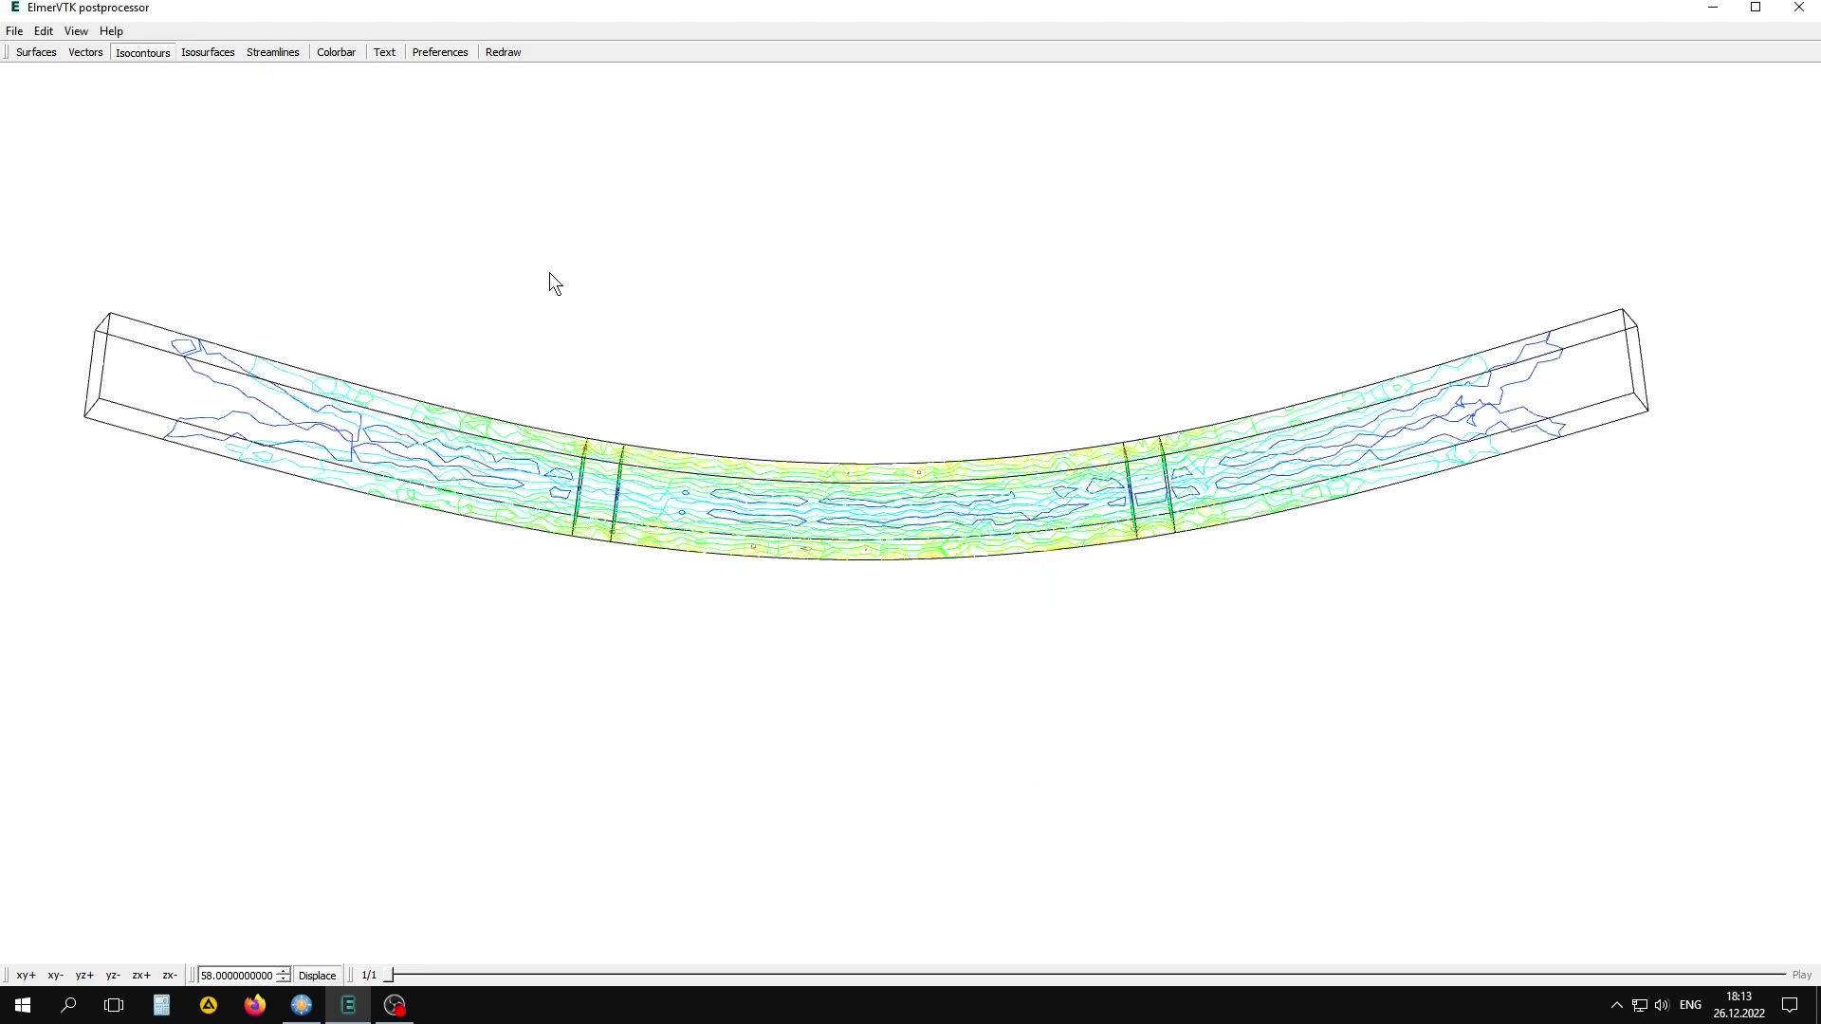
{"action": "left_click", "coordinate": [142, 52]}
- Draw isosurfaces with both variable and colour set to tresca
{"action": "left_click", "coordinate": [207, 52]}
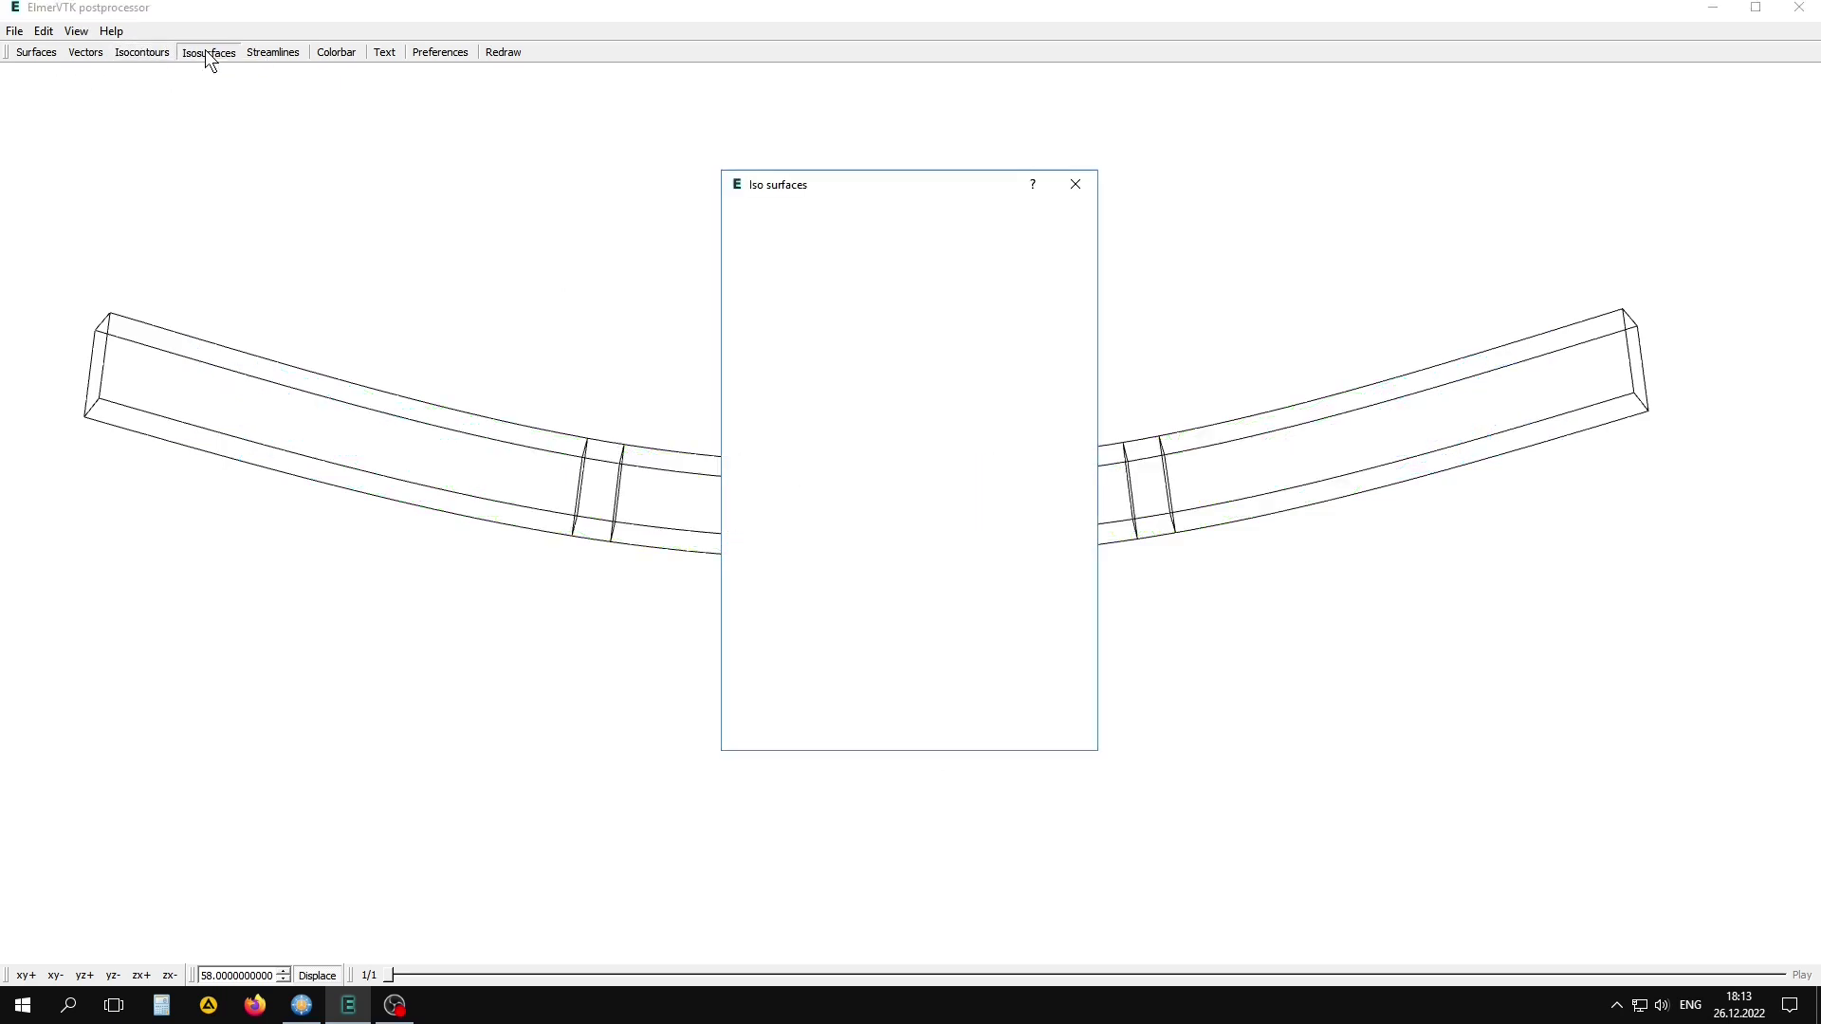
{"action": "left_click", "coordinate": [845, 244]}
{"action": "left_click", "coordinate": [852, 346]}
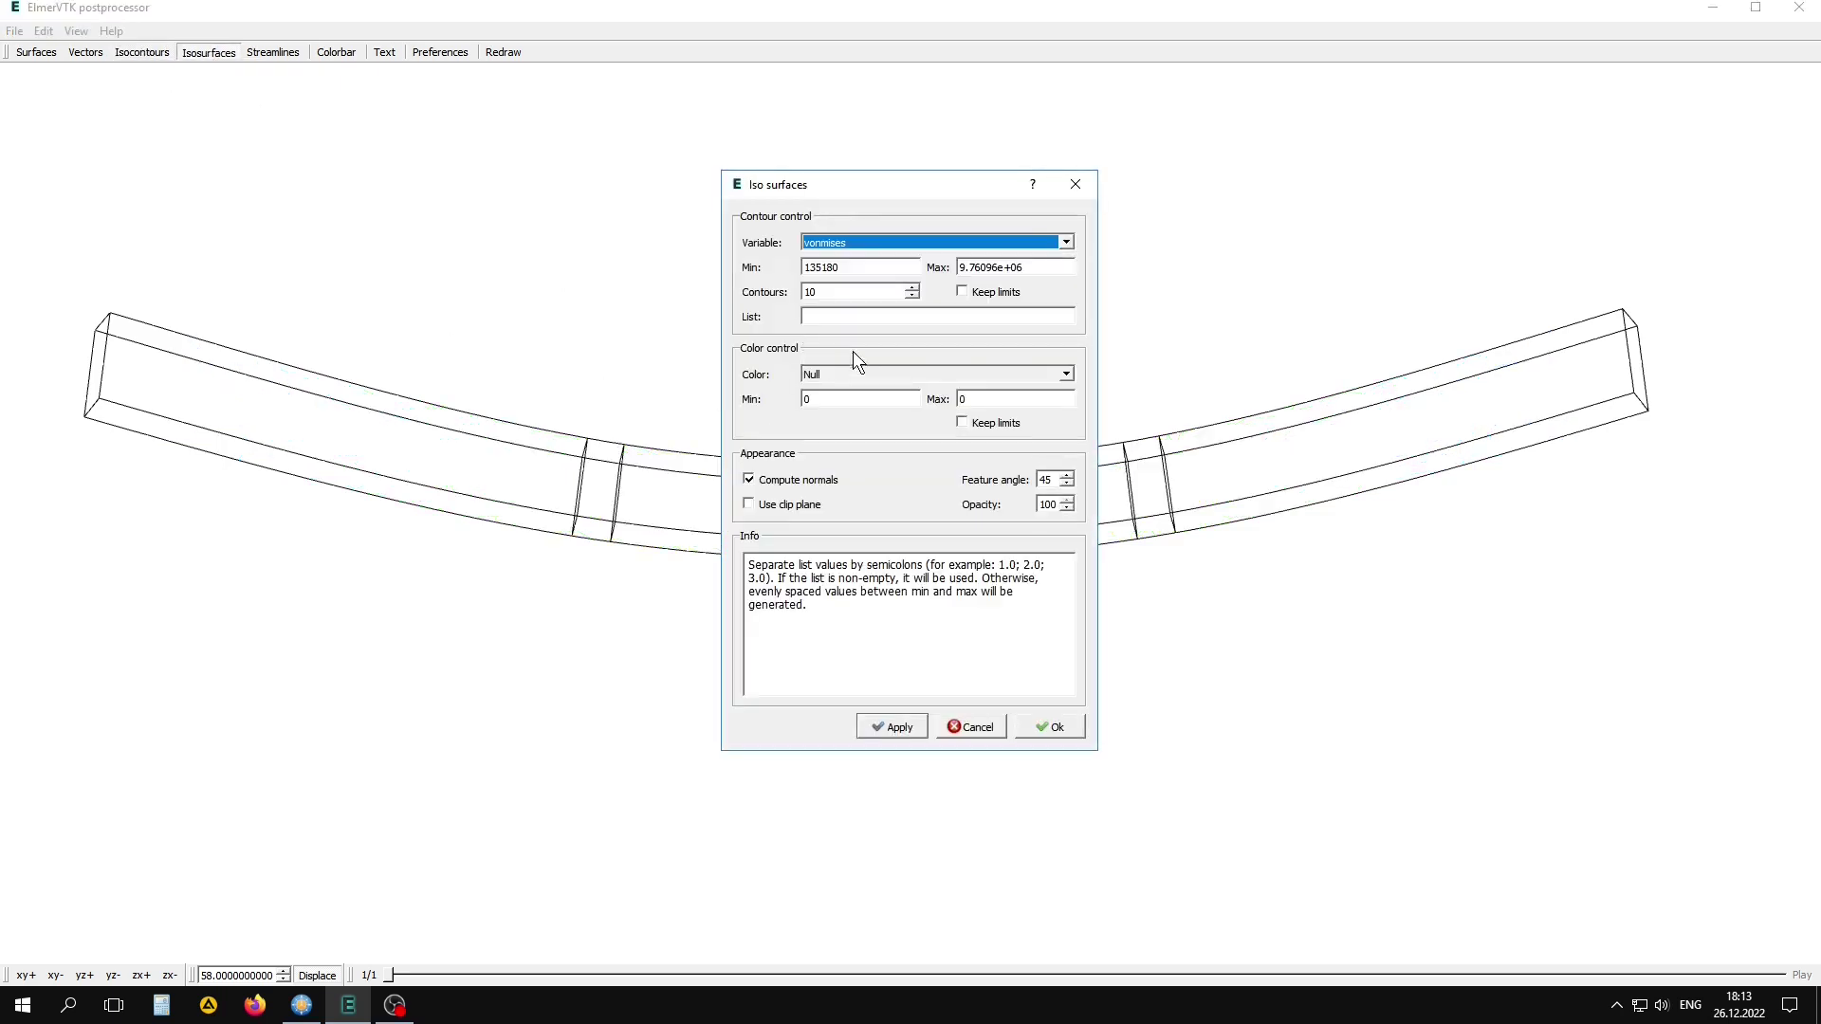
{"action": "left_click", "coordinate": [857, 244]}
{"action": "left_click", "coordinate": [837, 357]}
{"action": "left_click", "coordinate": [850, 482]}
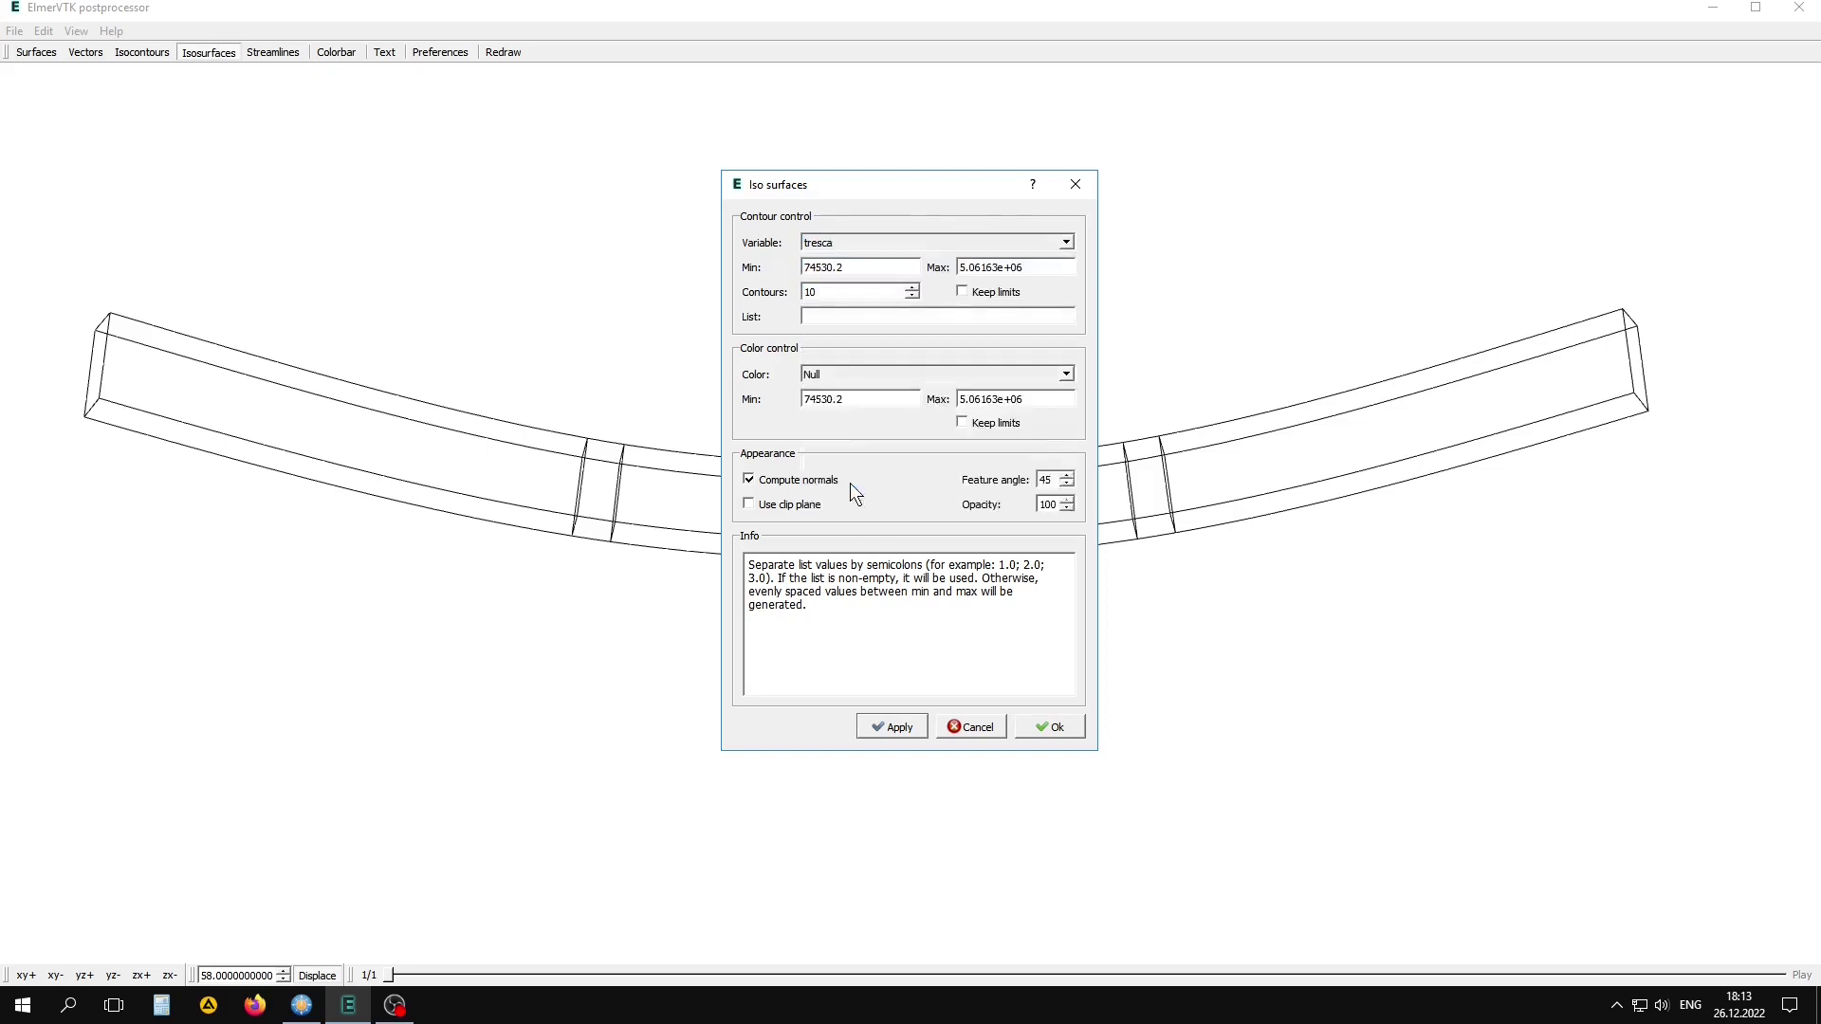
{"action": "left_click", "coordinate": [896, 728]}
{"action": "left_click", "coordinate": [1052, 727]}
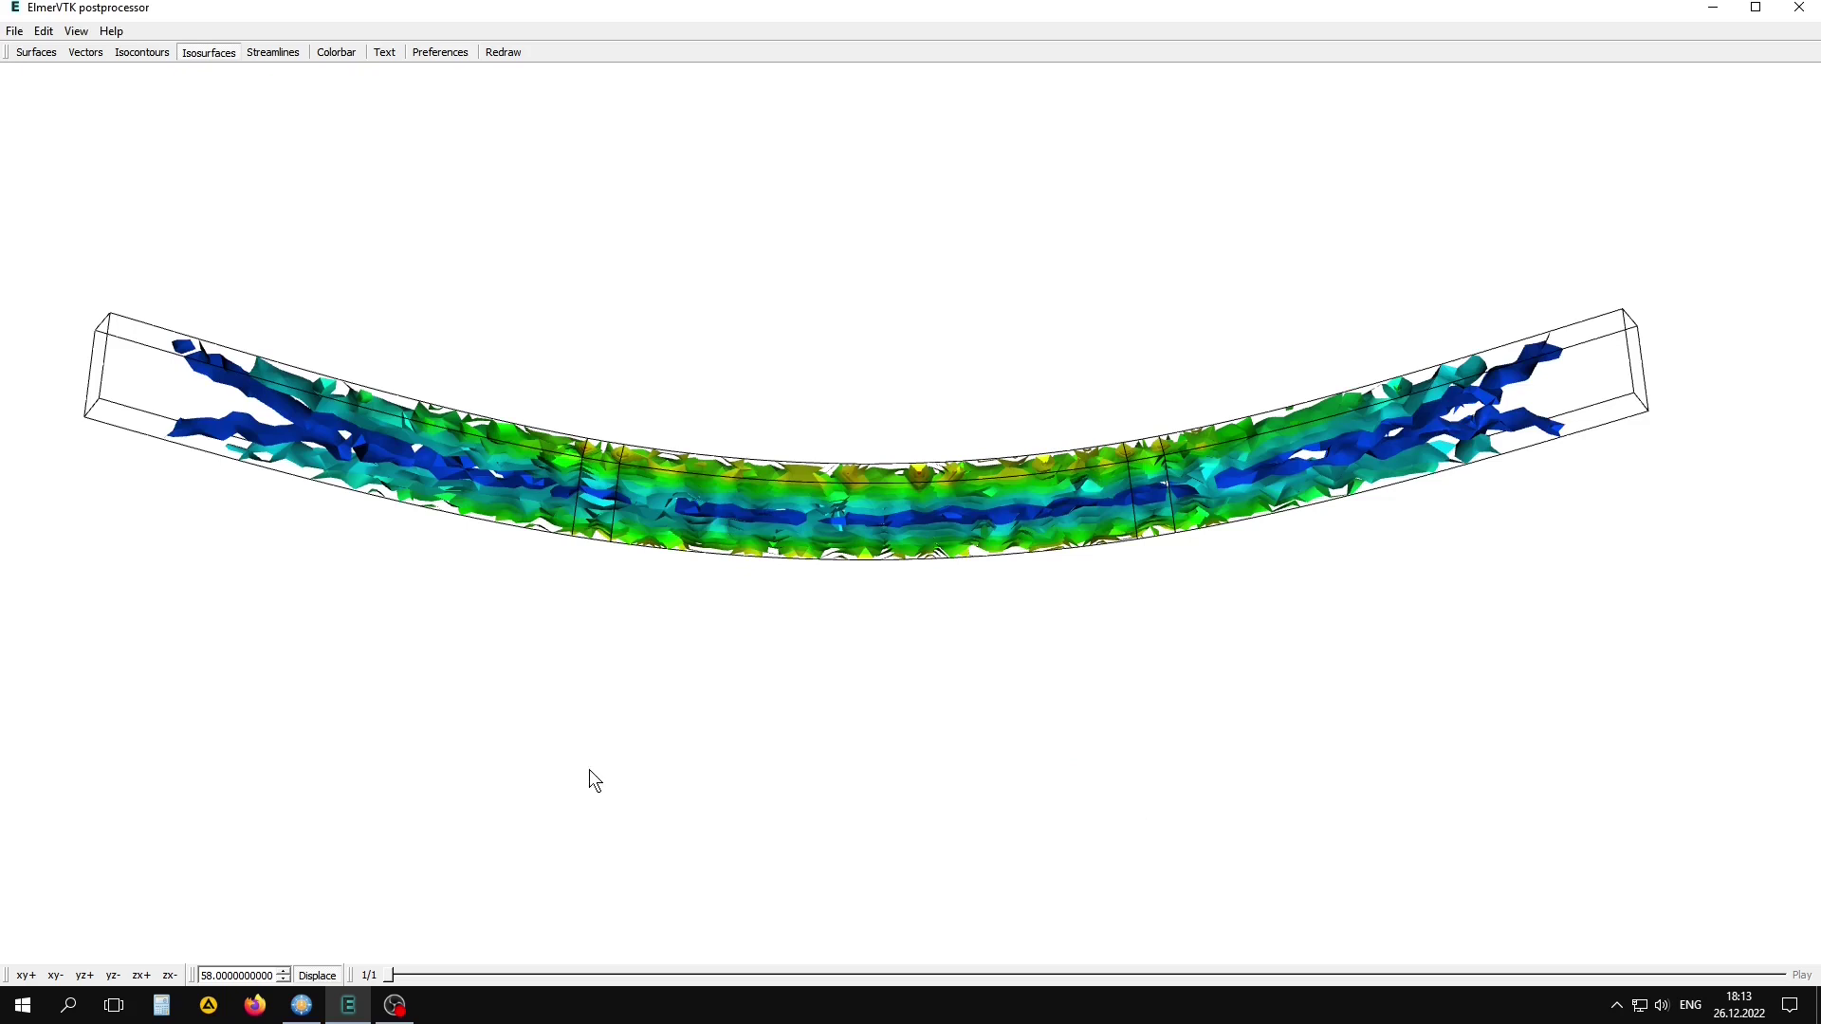
- Show the colour bar horizontally along the bottom with 8 labels
{"action": "left_click", "coordinate": [333, 55]}
{"action": "left_click", "coordinate": [894, 634]}
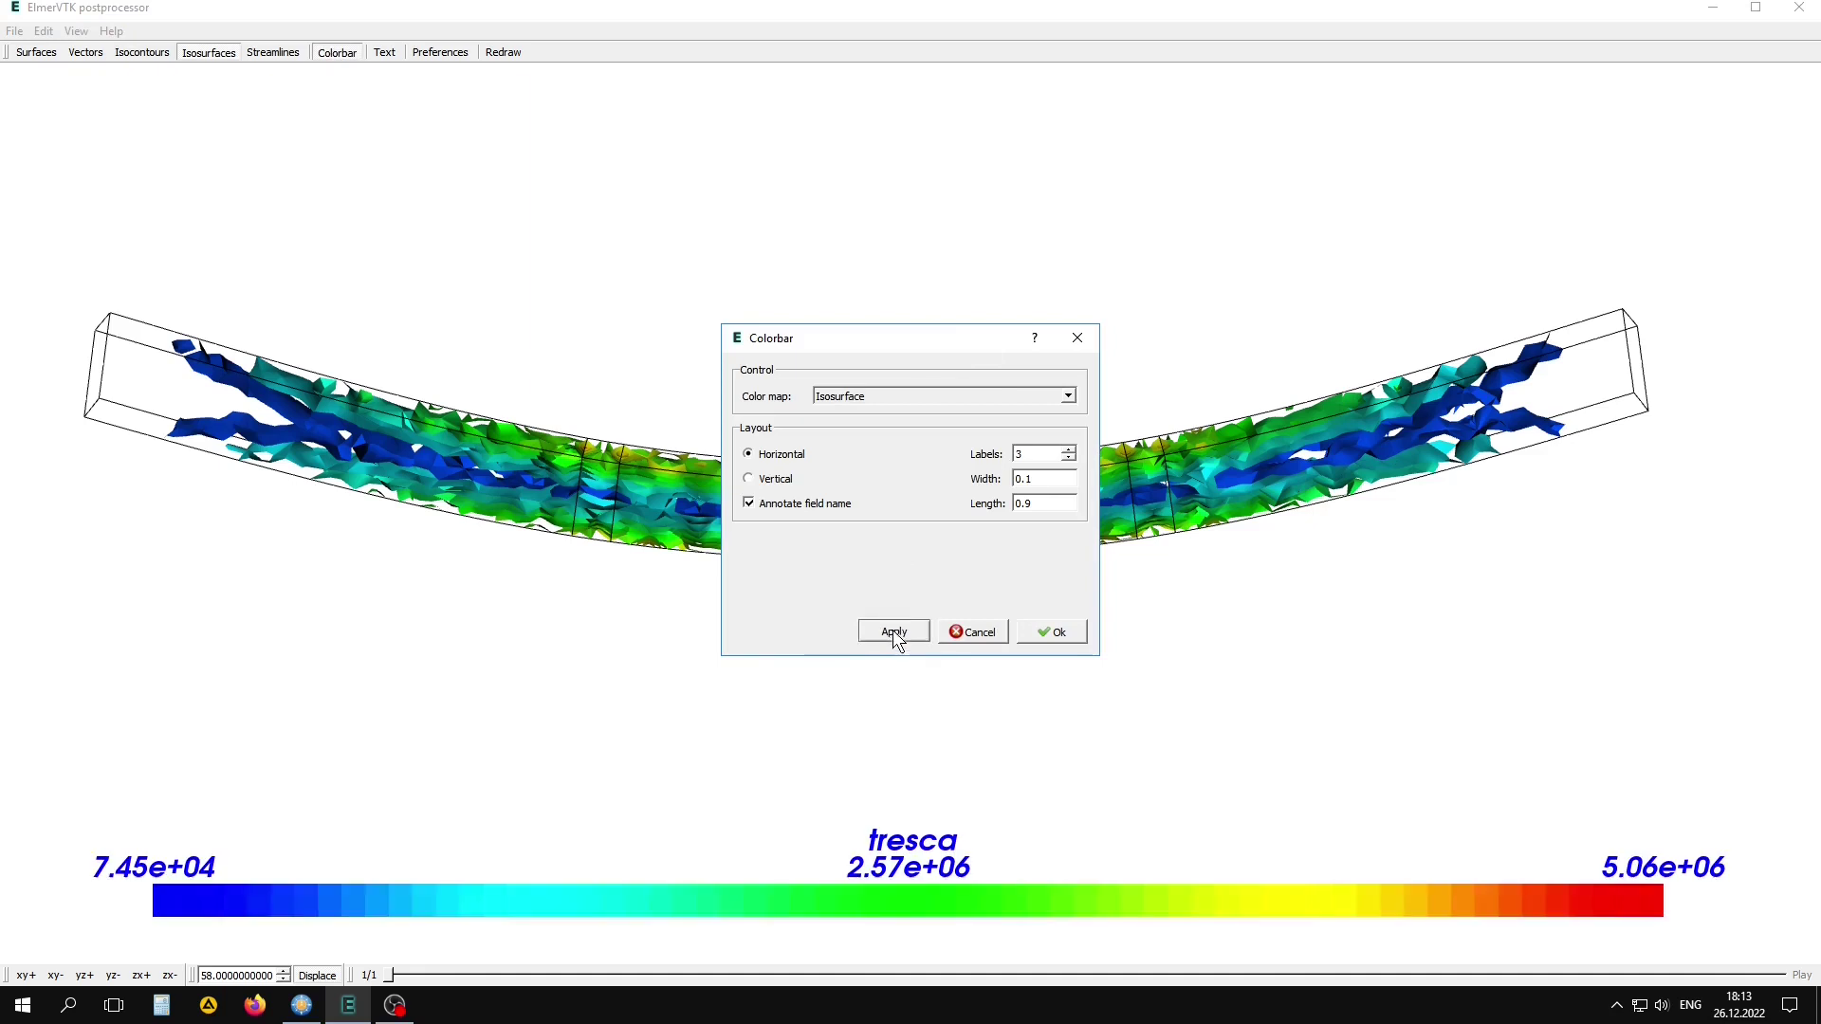
{"action": "left_click_drag", "start_coordinate": [918, 334], "coordinate": [844, 127]}
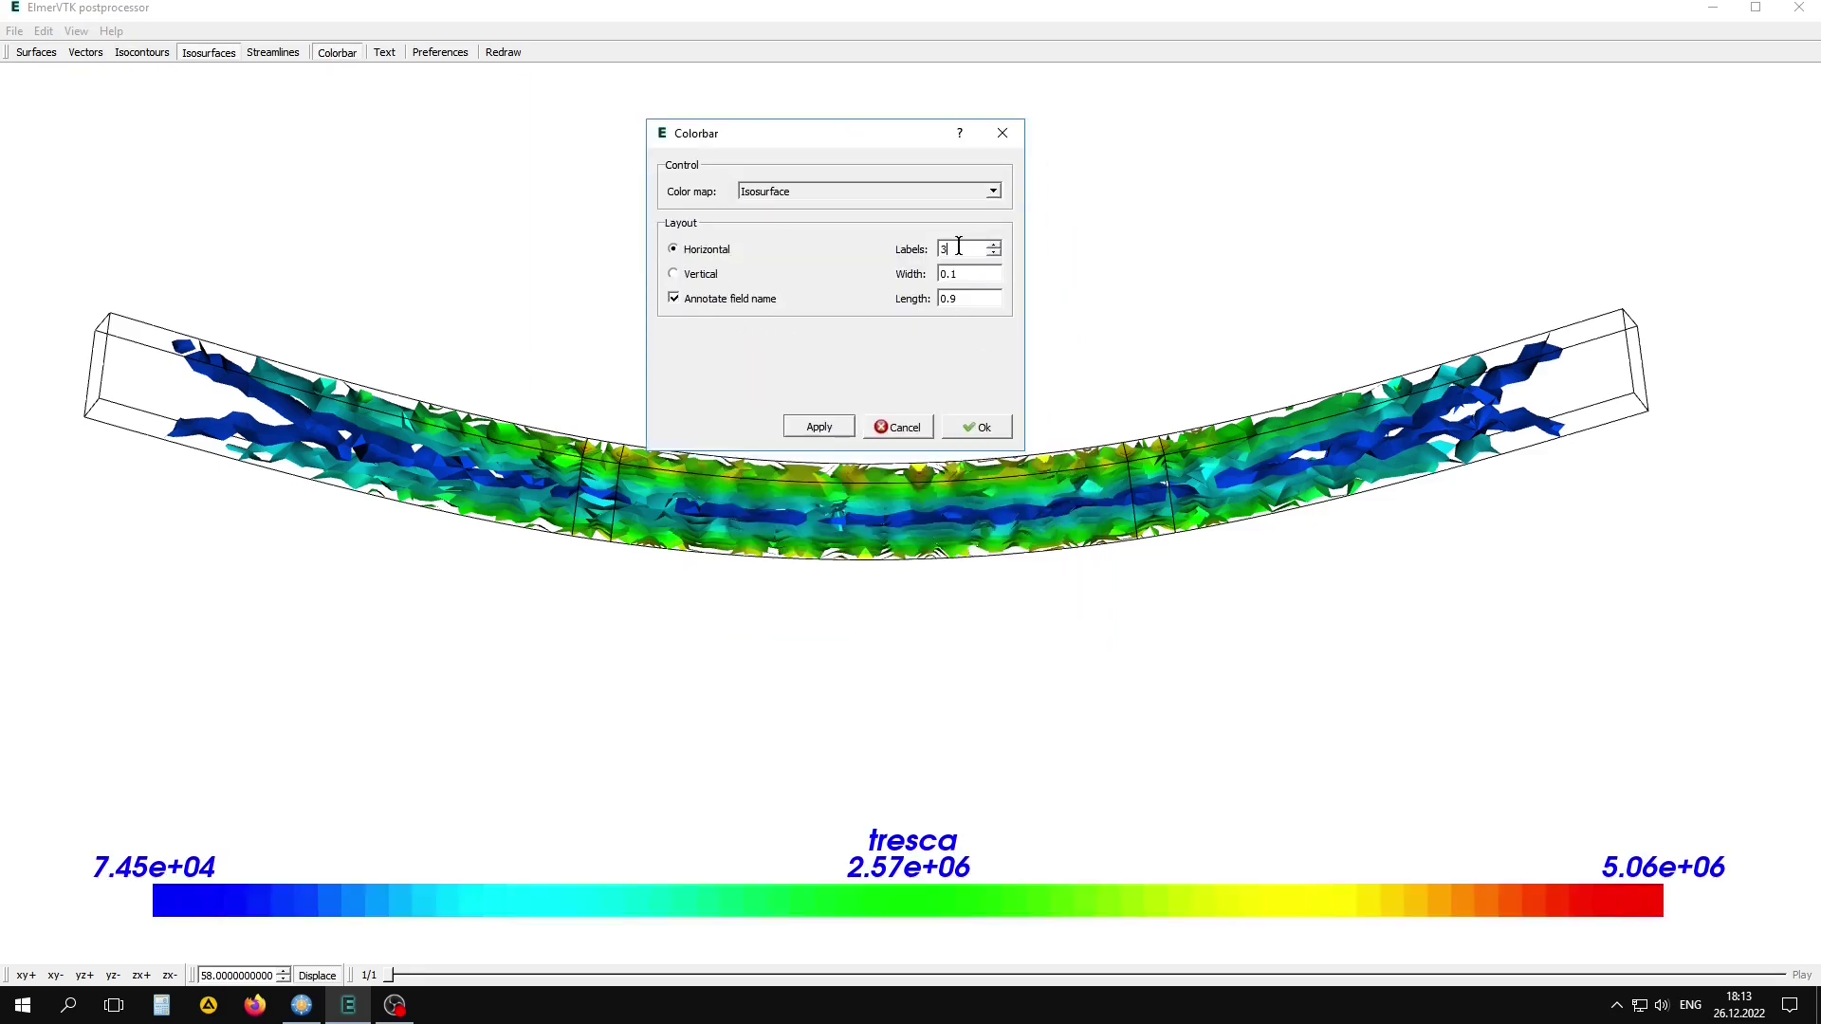
{"action": "type", "text": "6"}
{"action": "left_click", "coordinate": [822, 426]}
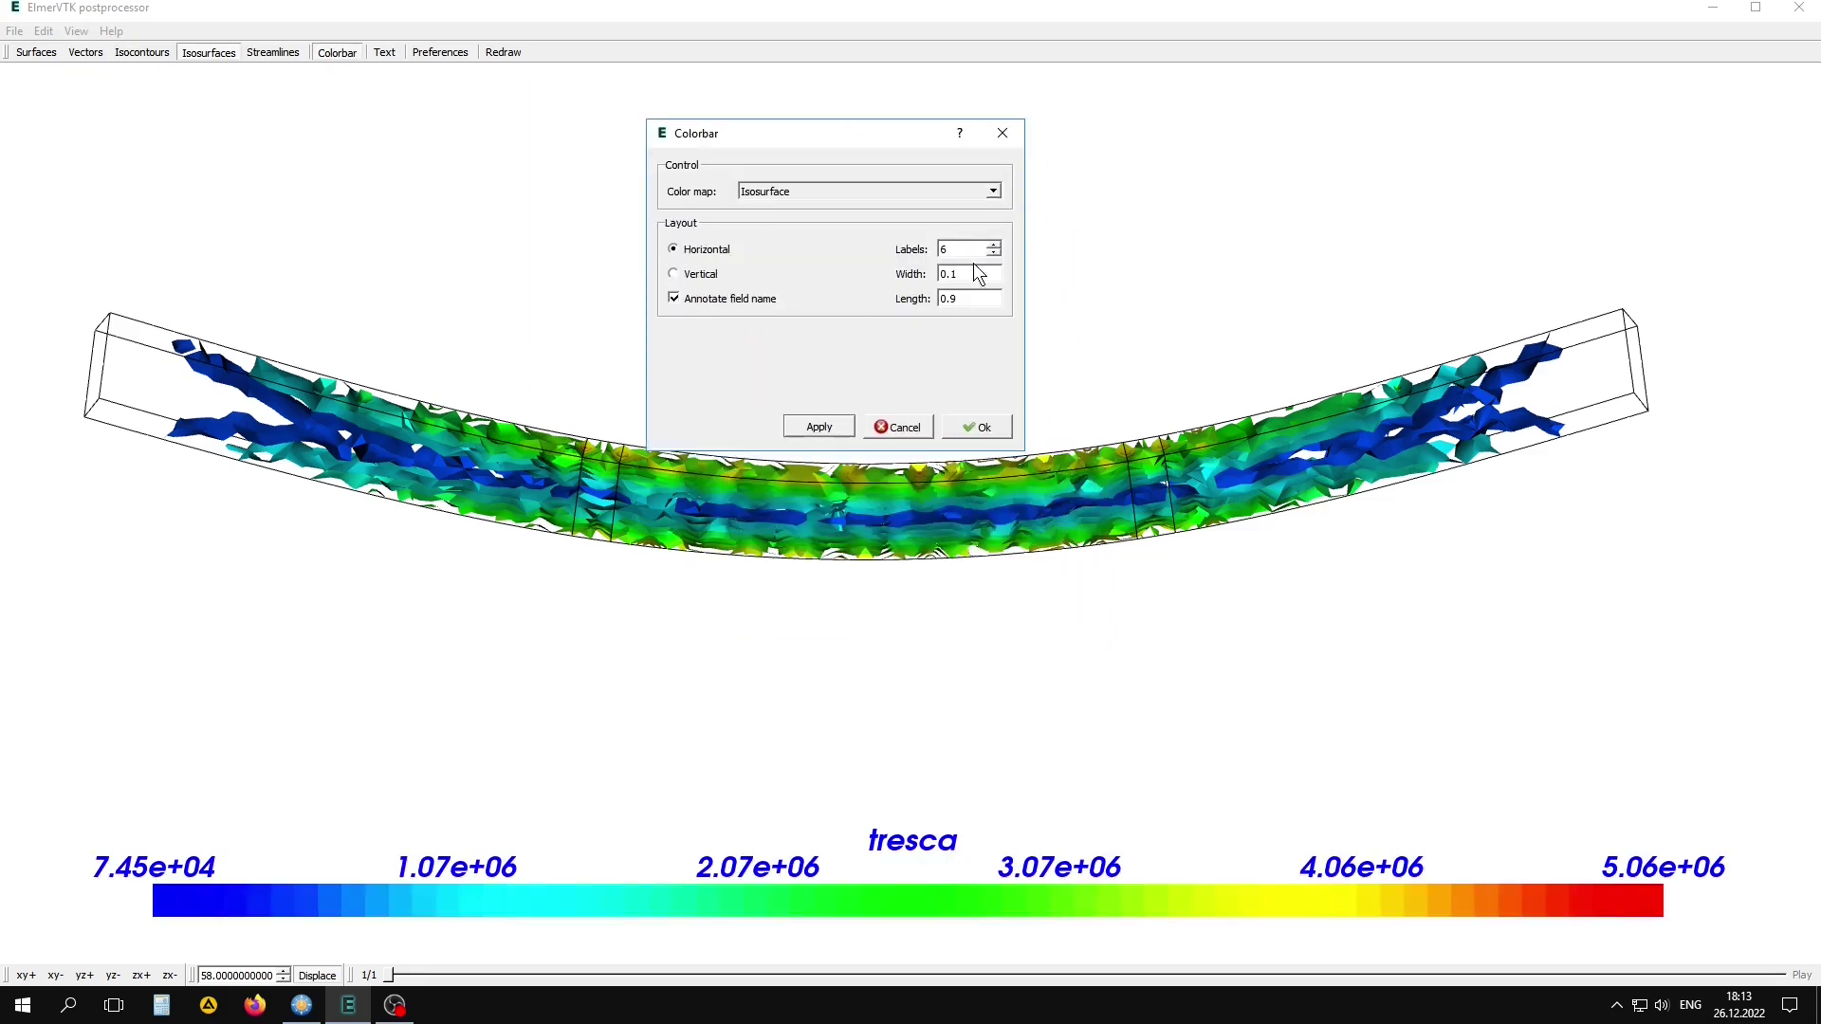
{"action": "left_click", "coordinate": [818, 424]}
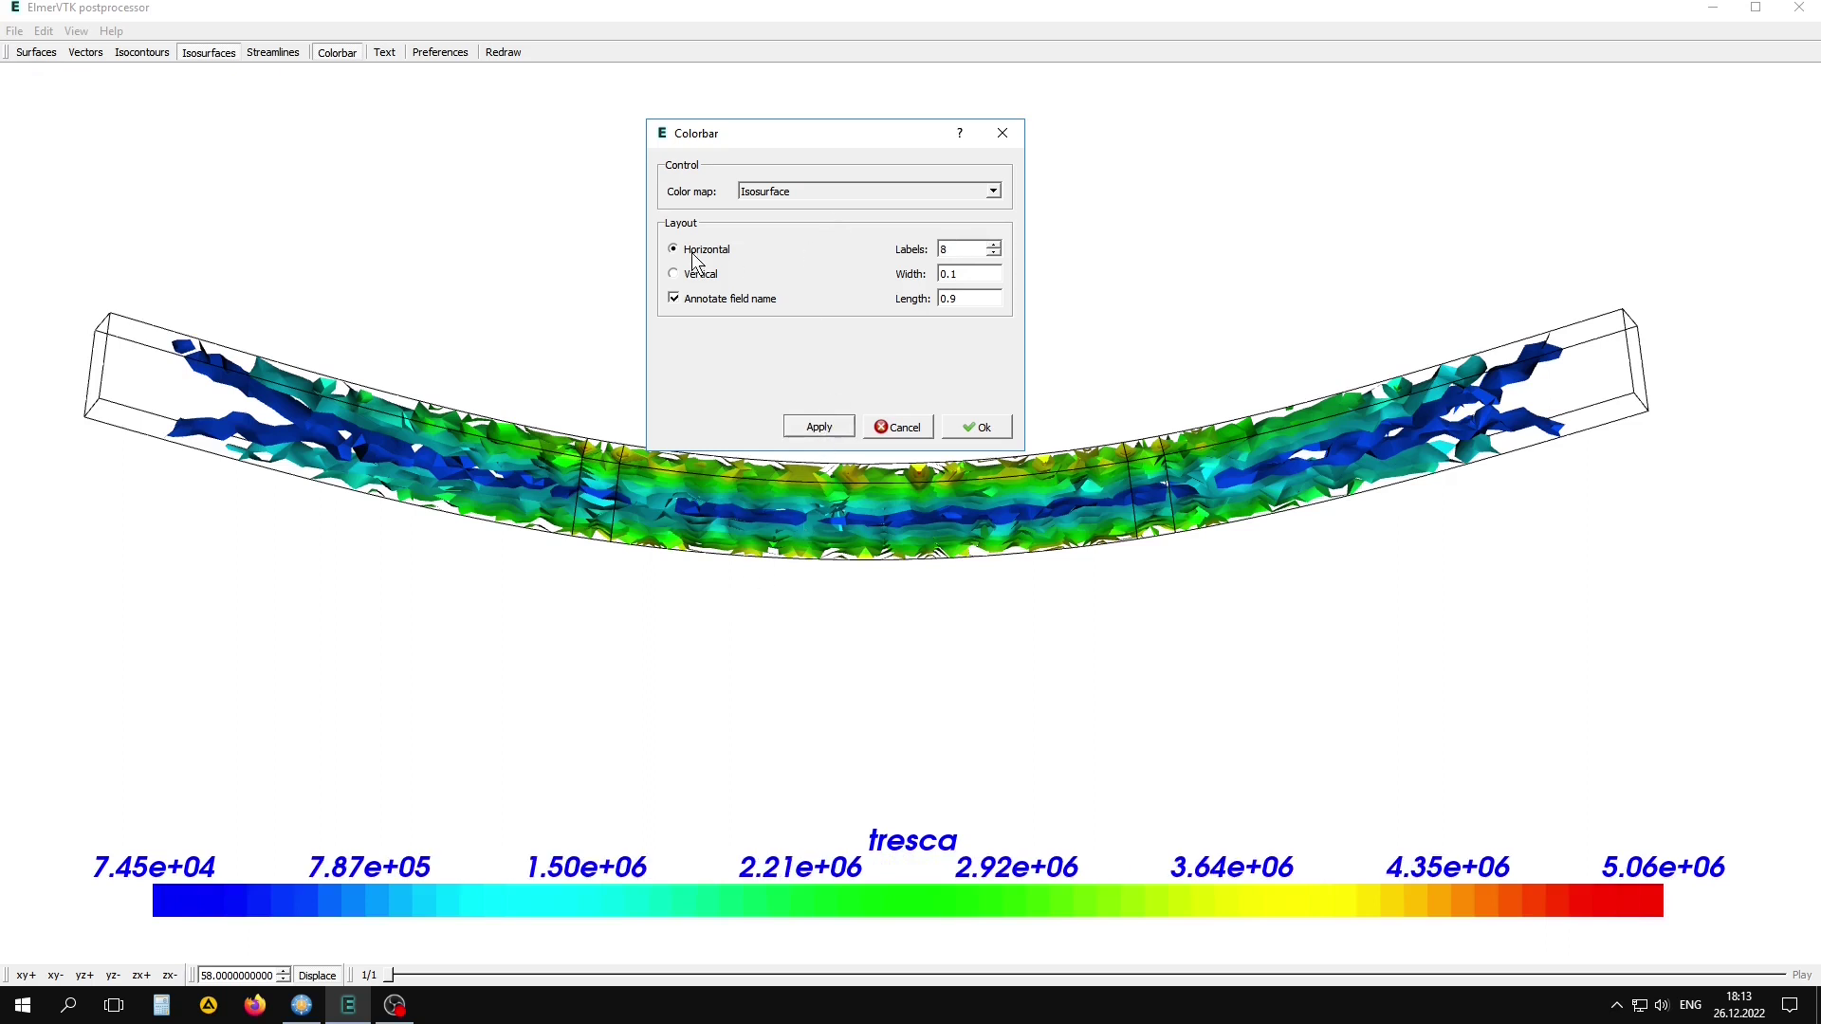
{"action": "left_click", "coordinate": [700, 275]}
{"action": "left_click", "coordinate": [817, 428]}
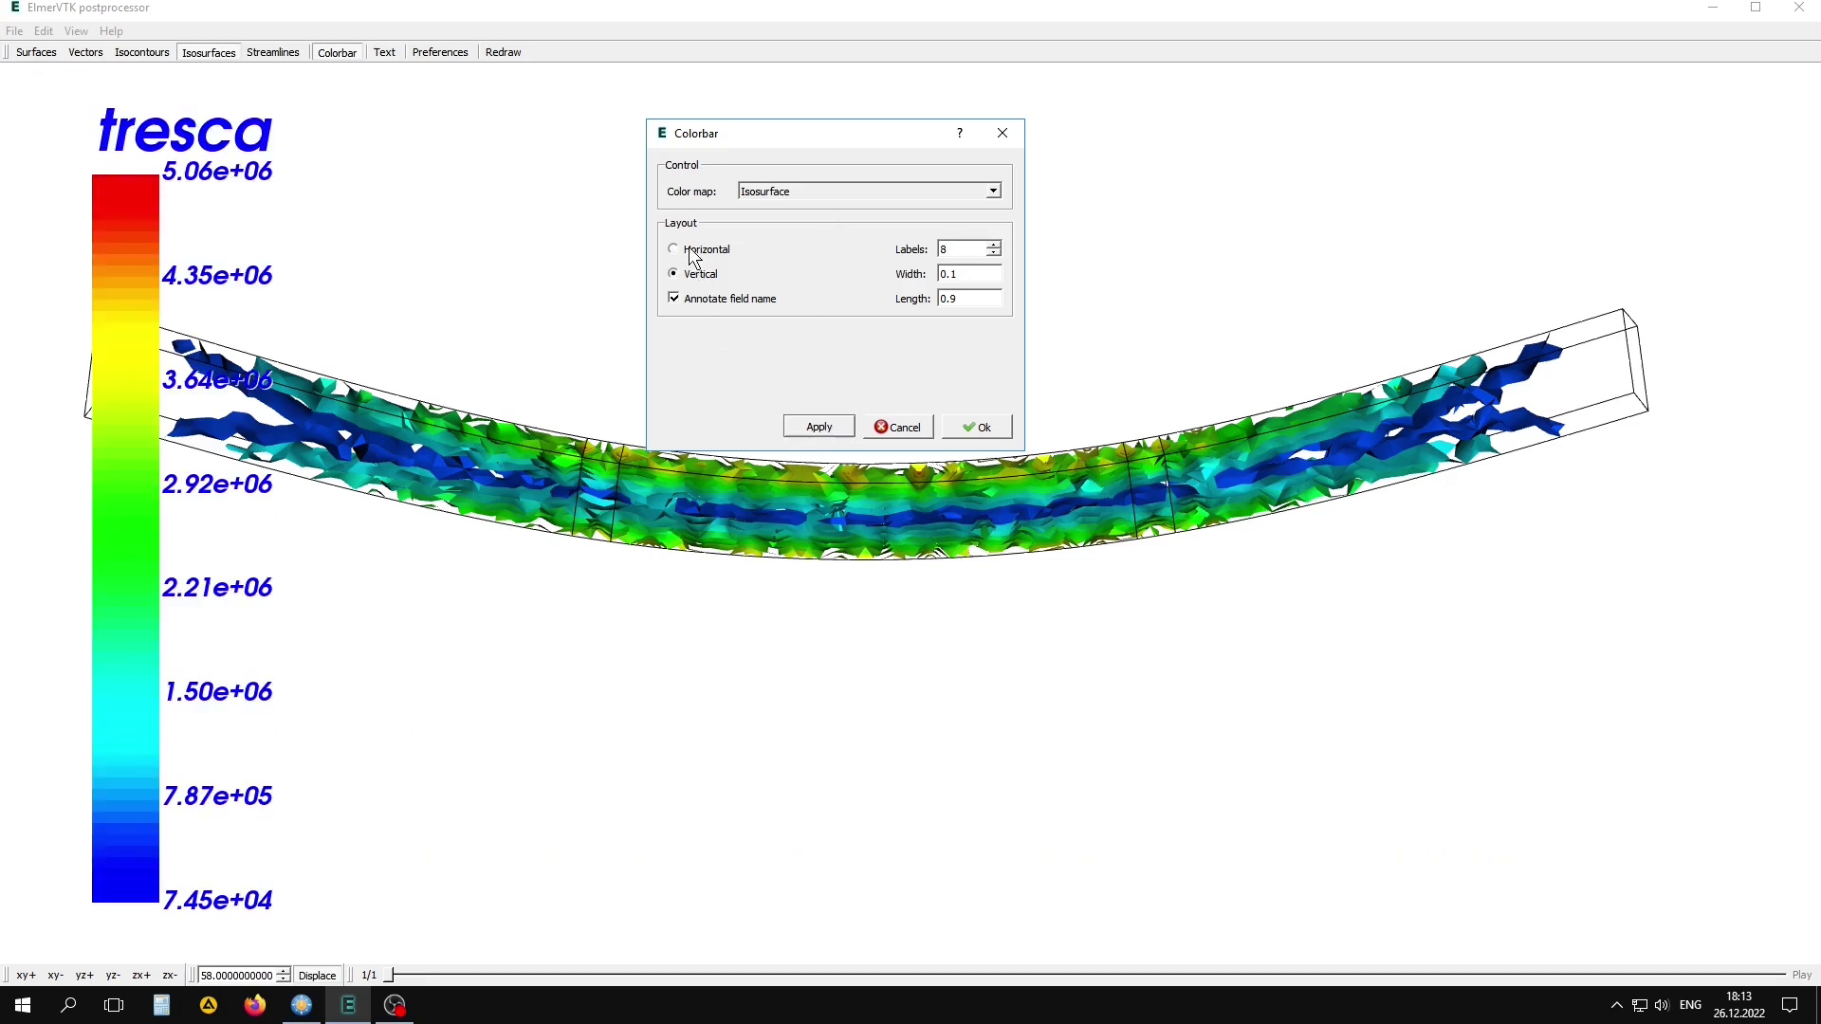
{"action": "left_click", "coordinate": [692, 253]}
{"action": "left_click", "coordinate": [812, 427]}
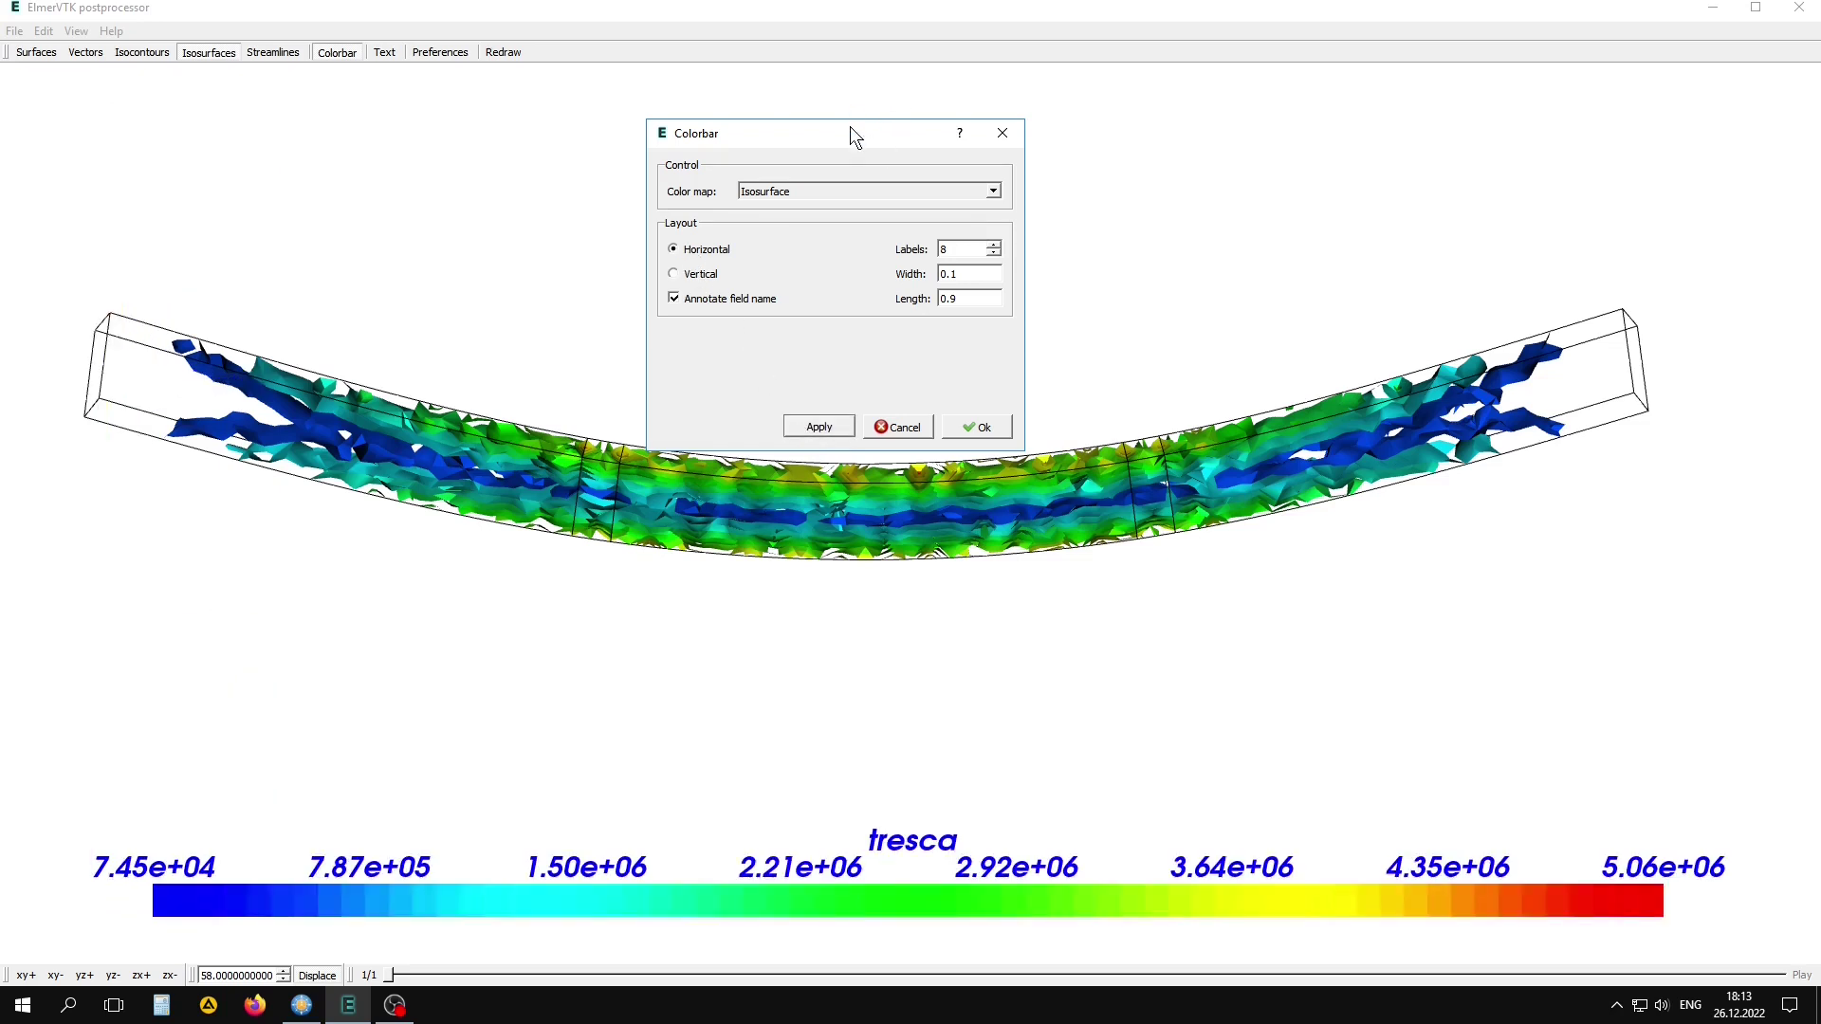
{"action": "left_click_drag", "start_coordinate": [850, 135], "coordinate": [953, 113]}
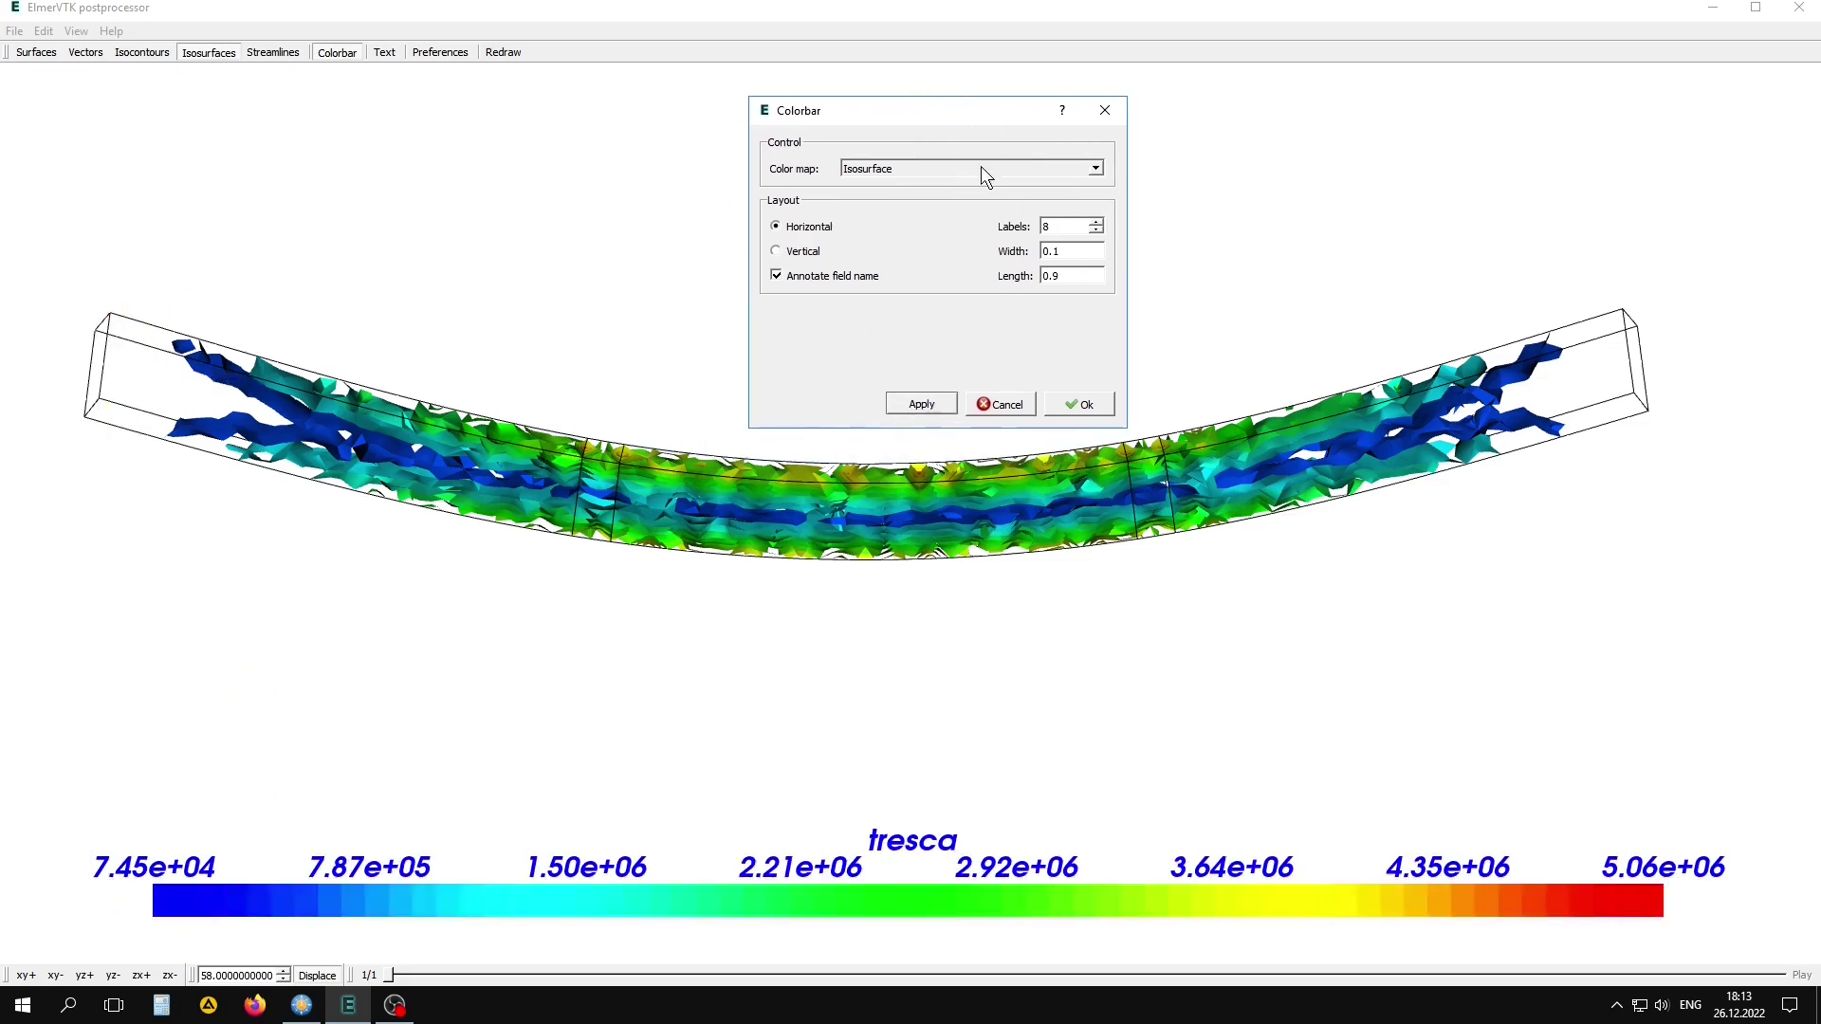
- Set the colour bar source to the tresca isosurface colour map and close the settings
{"action": "left_click", "coordinate": [1096, 169]}
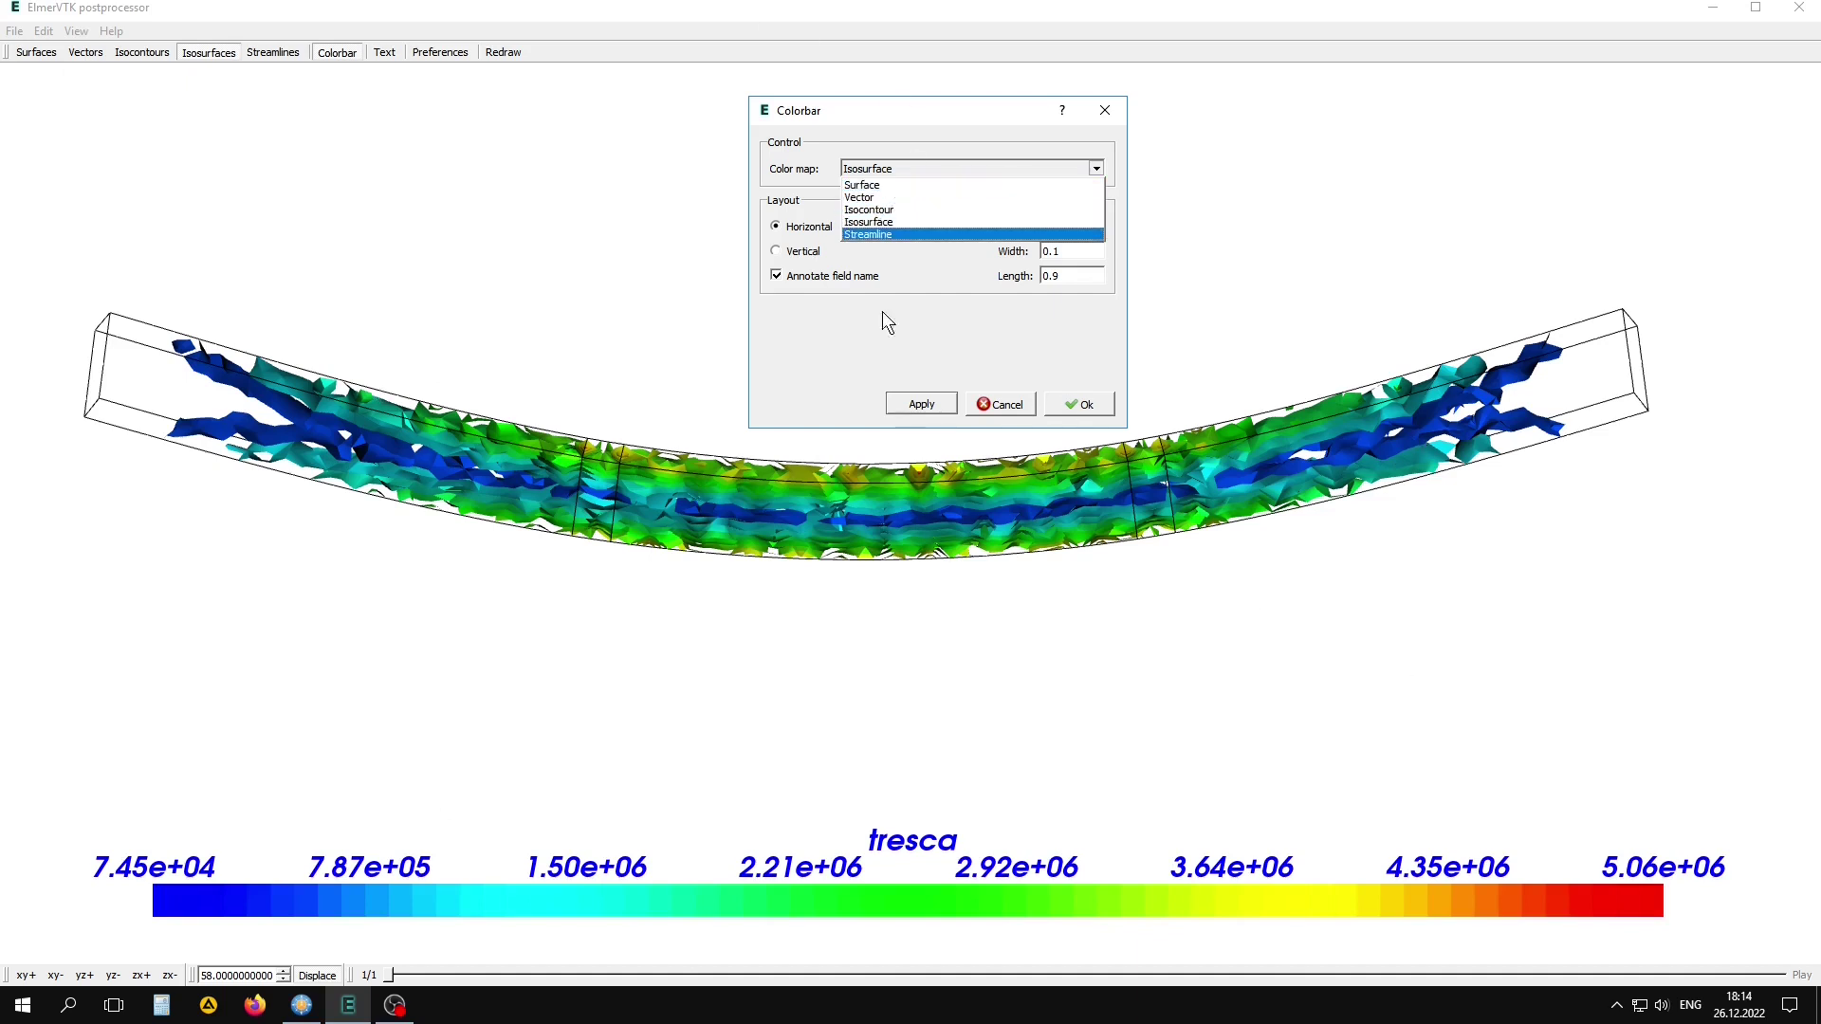
{"action": "left_click", "coordinate": [889, 228]}
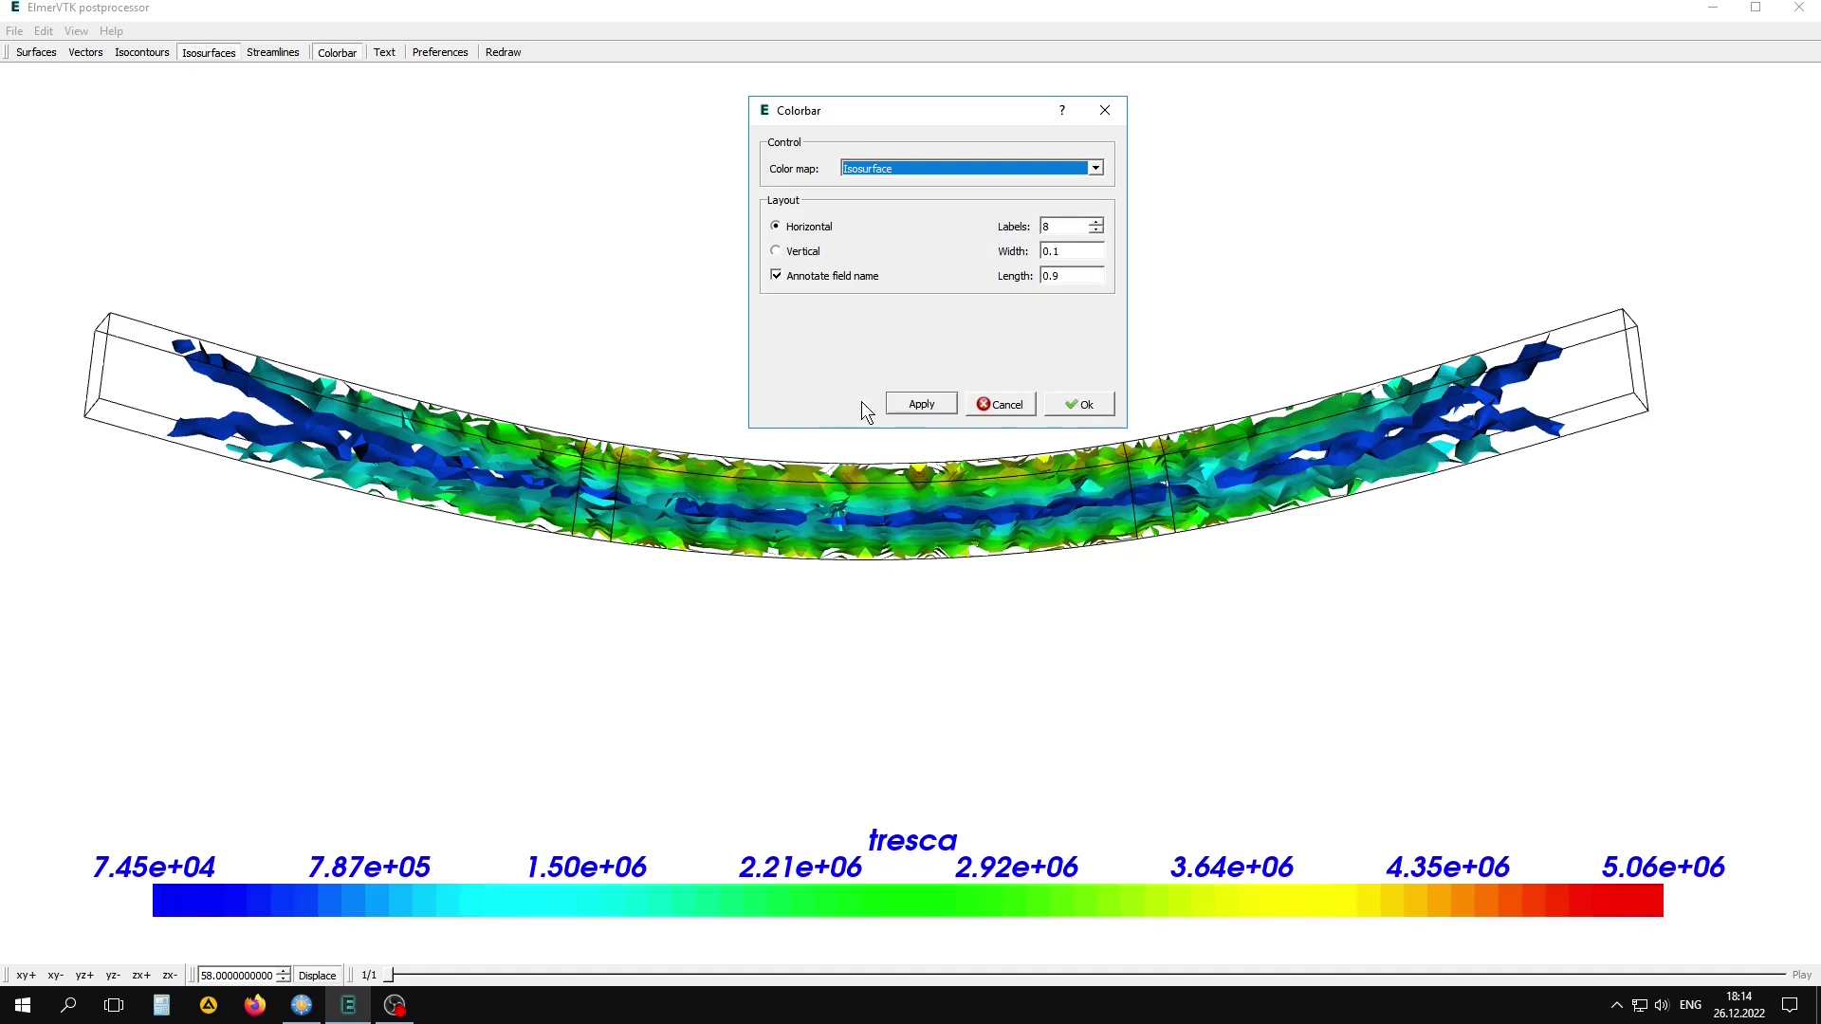
{"action": "left_click", "coordinate": [916, 406]}
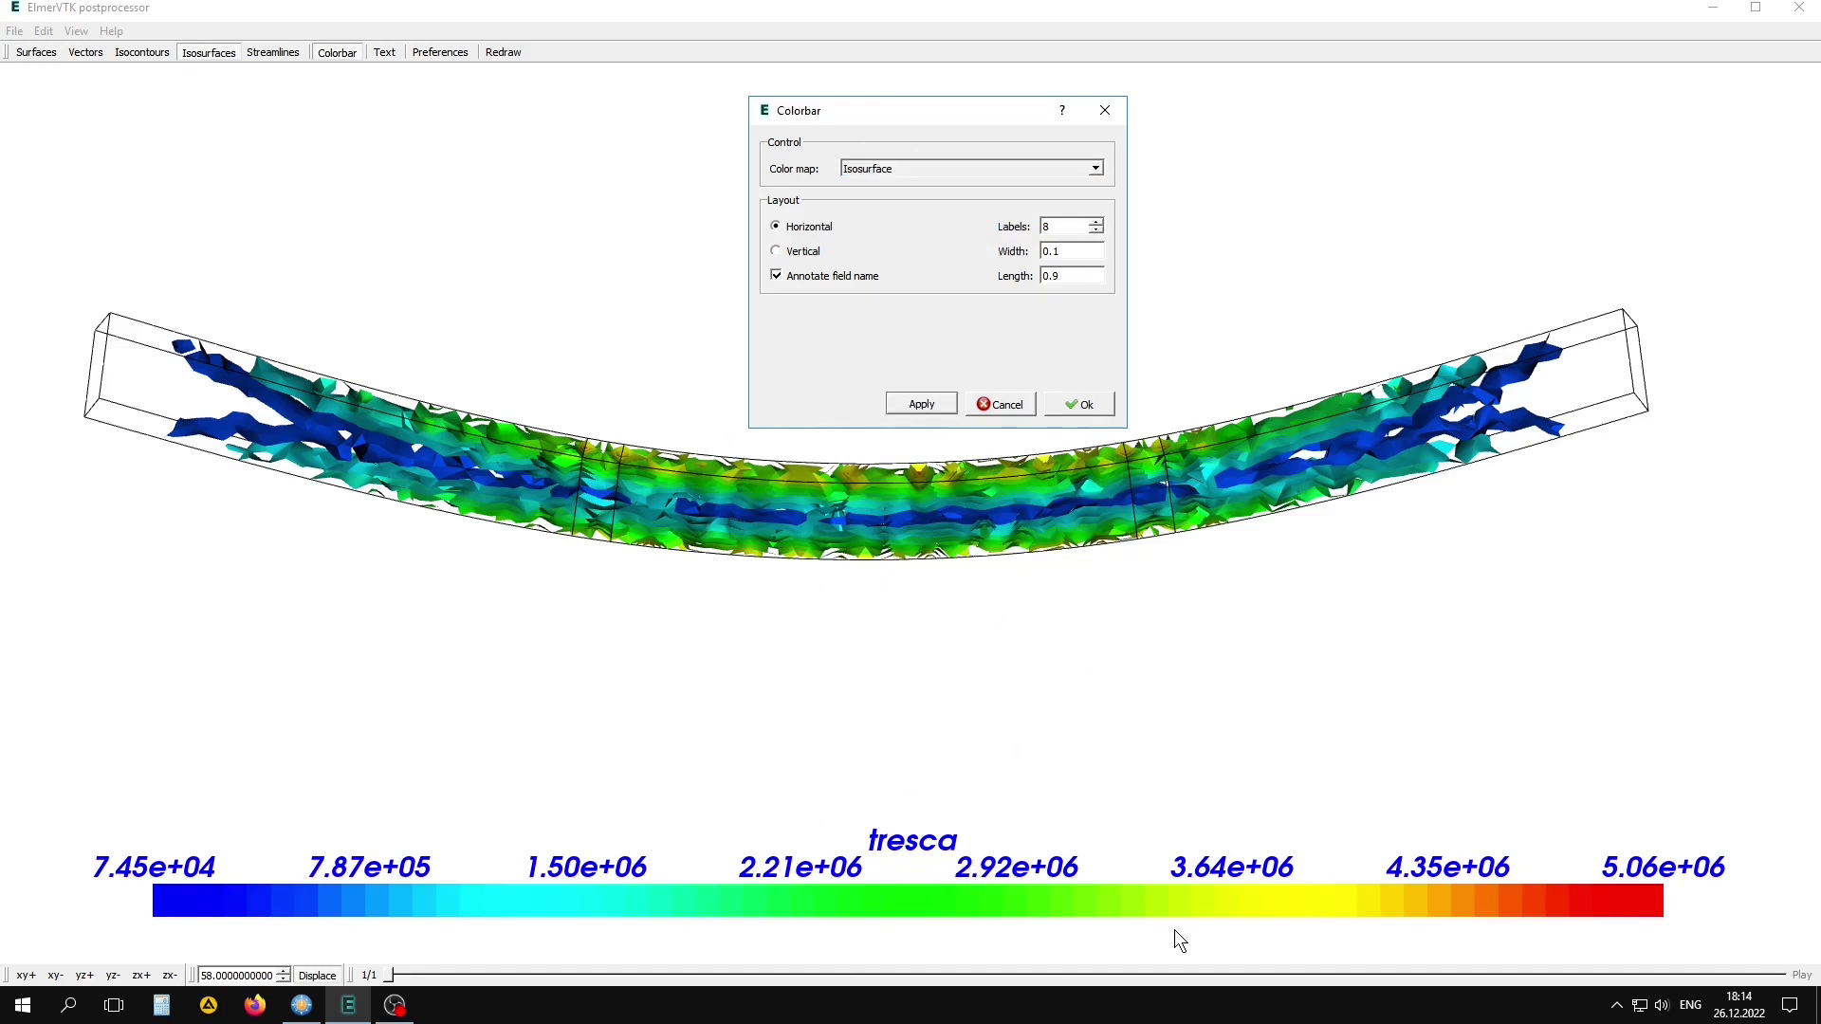
{"action": "left_click", "coordinate": [948, 171]}
{"action": "scroll", "coordinate": [949, 180], "scroll_direction": "up", "scroll_amount": 2}
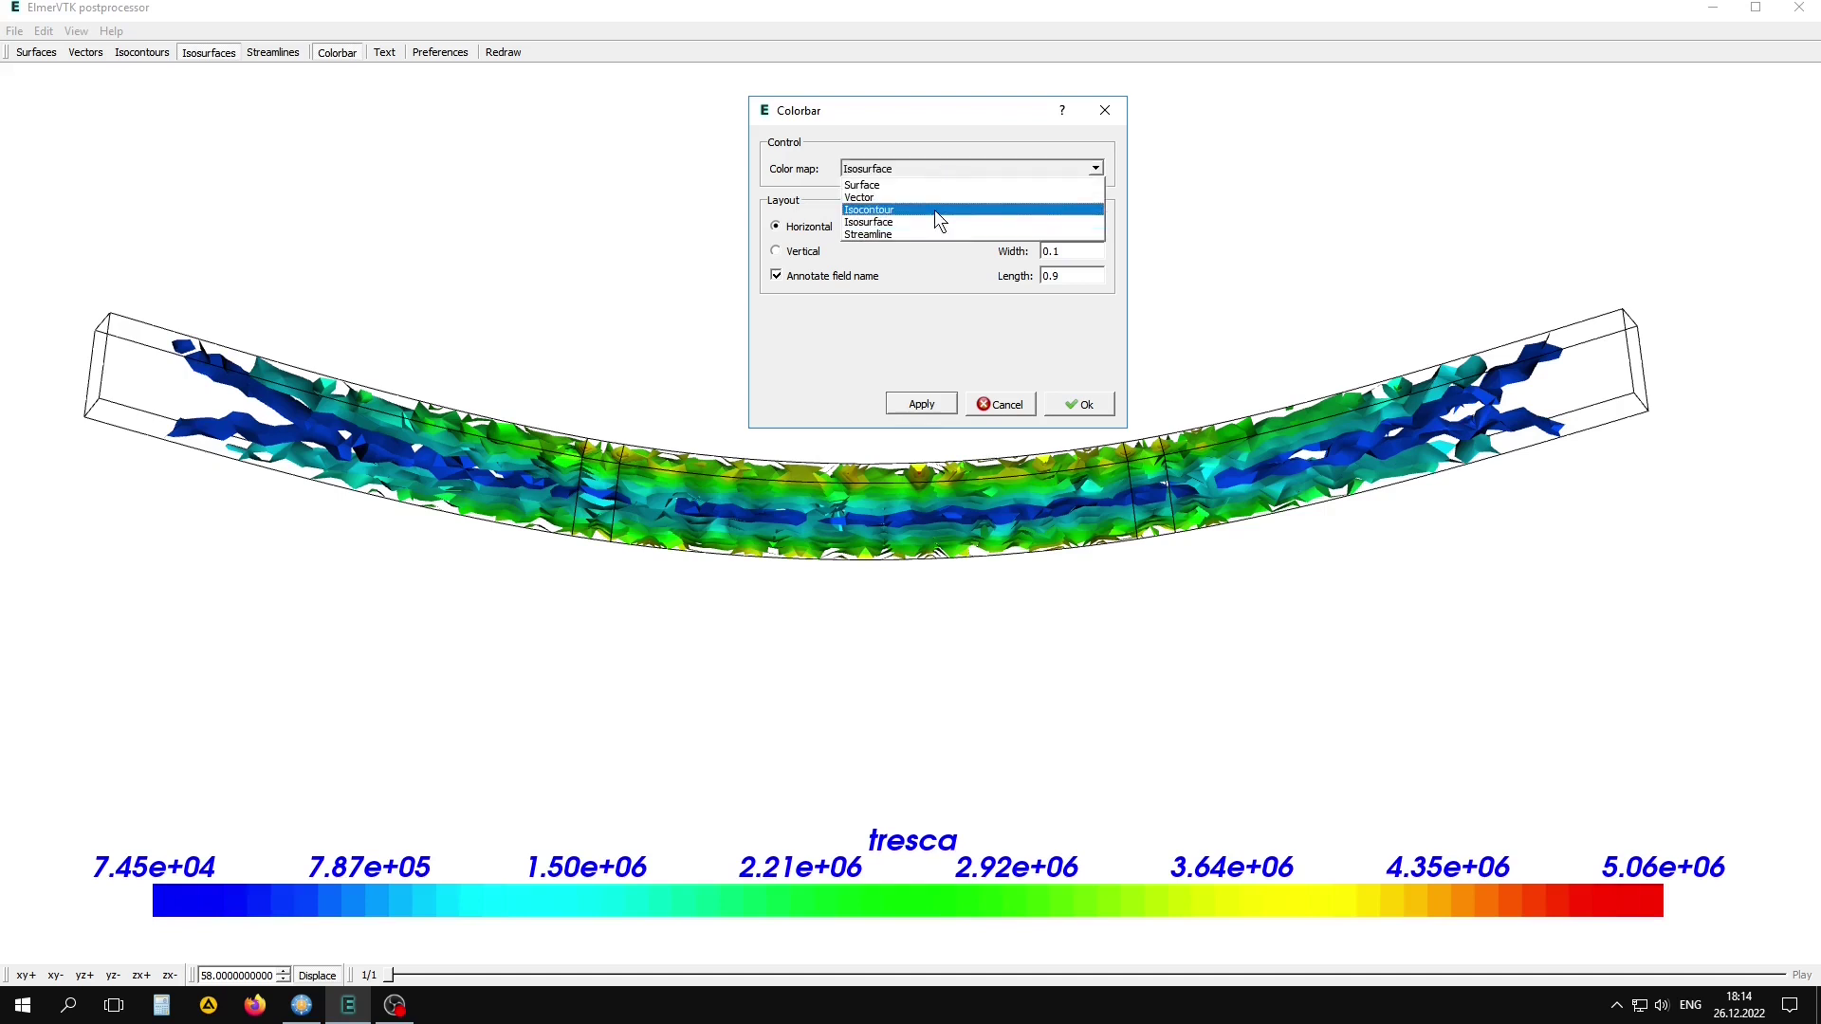
{"action": "left_click", "coordinate": [858, 183]}
{"action": "left_click", "coordinate": [922, 406]}
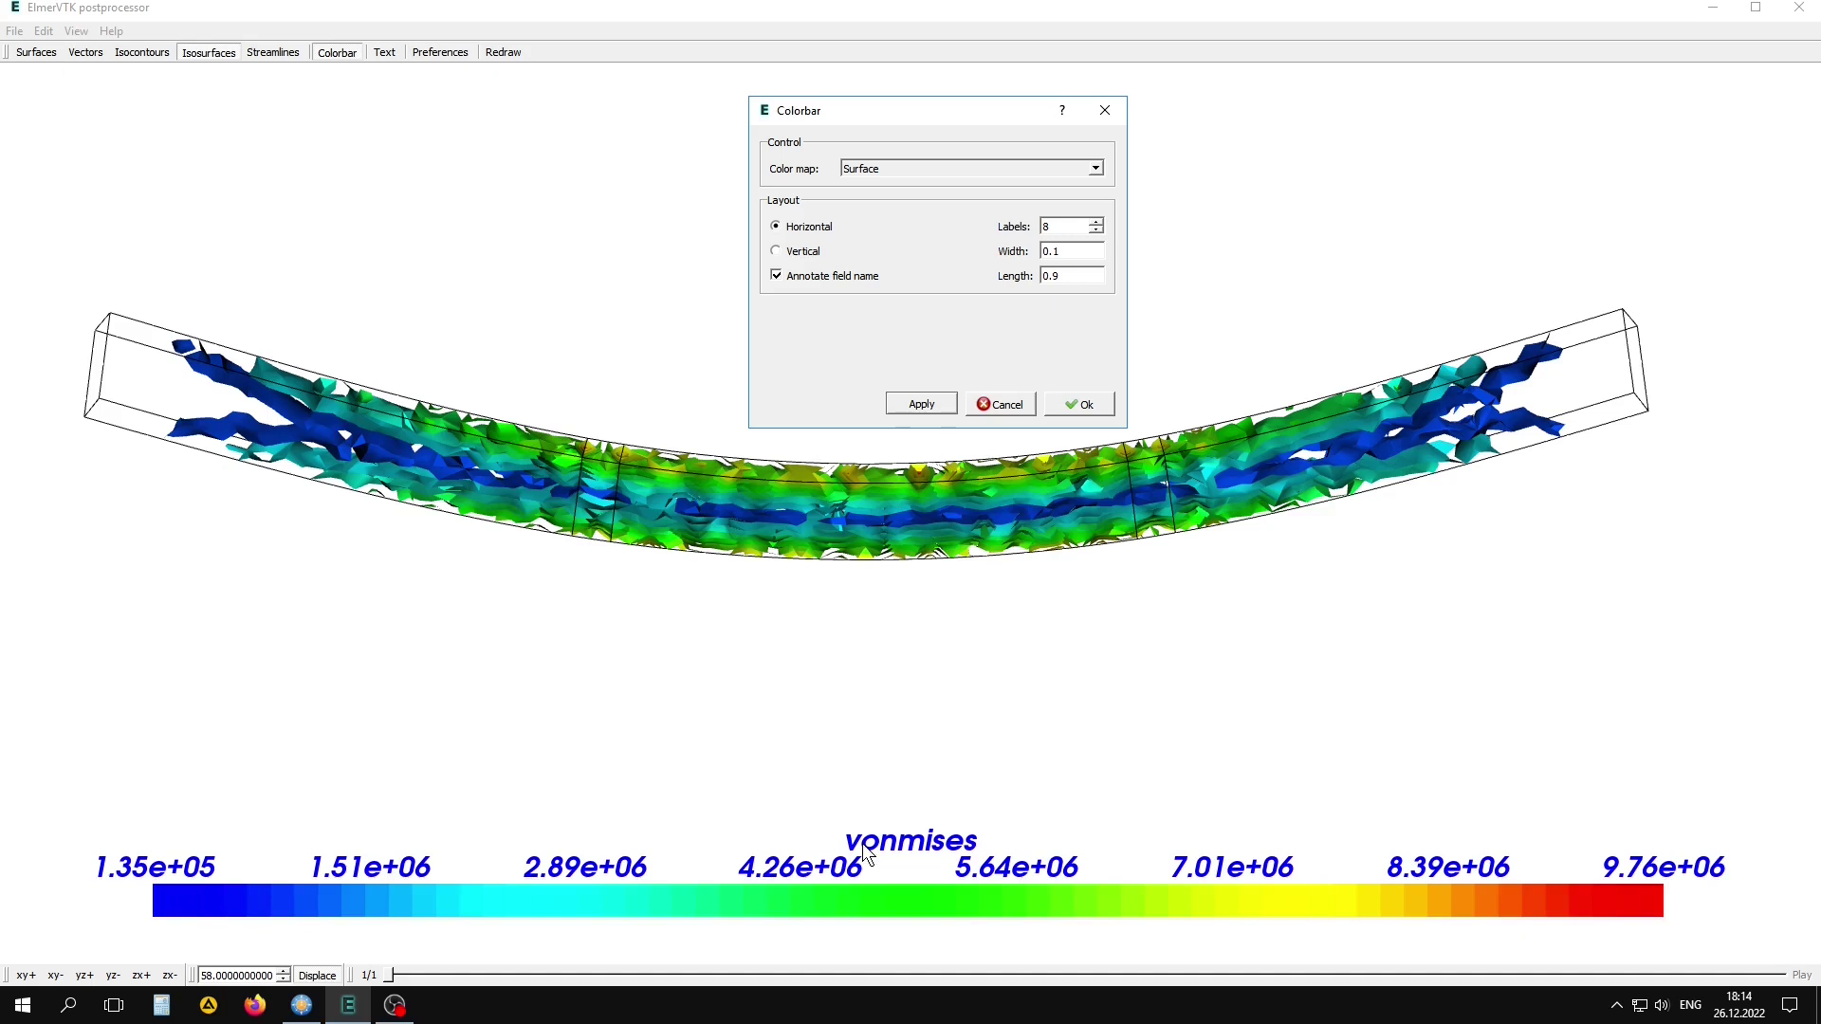
{"action": "left_click", "coordinate": [976, 168]}
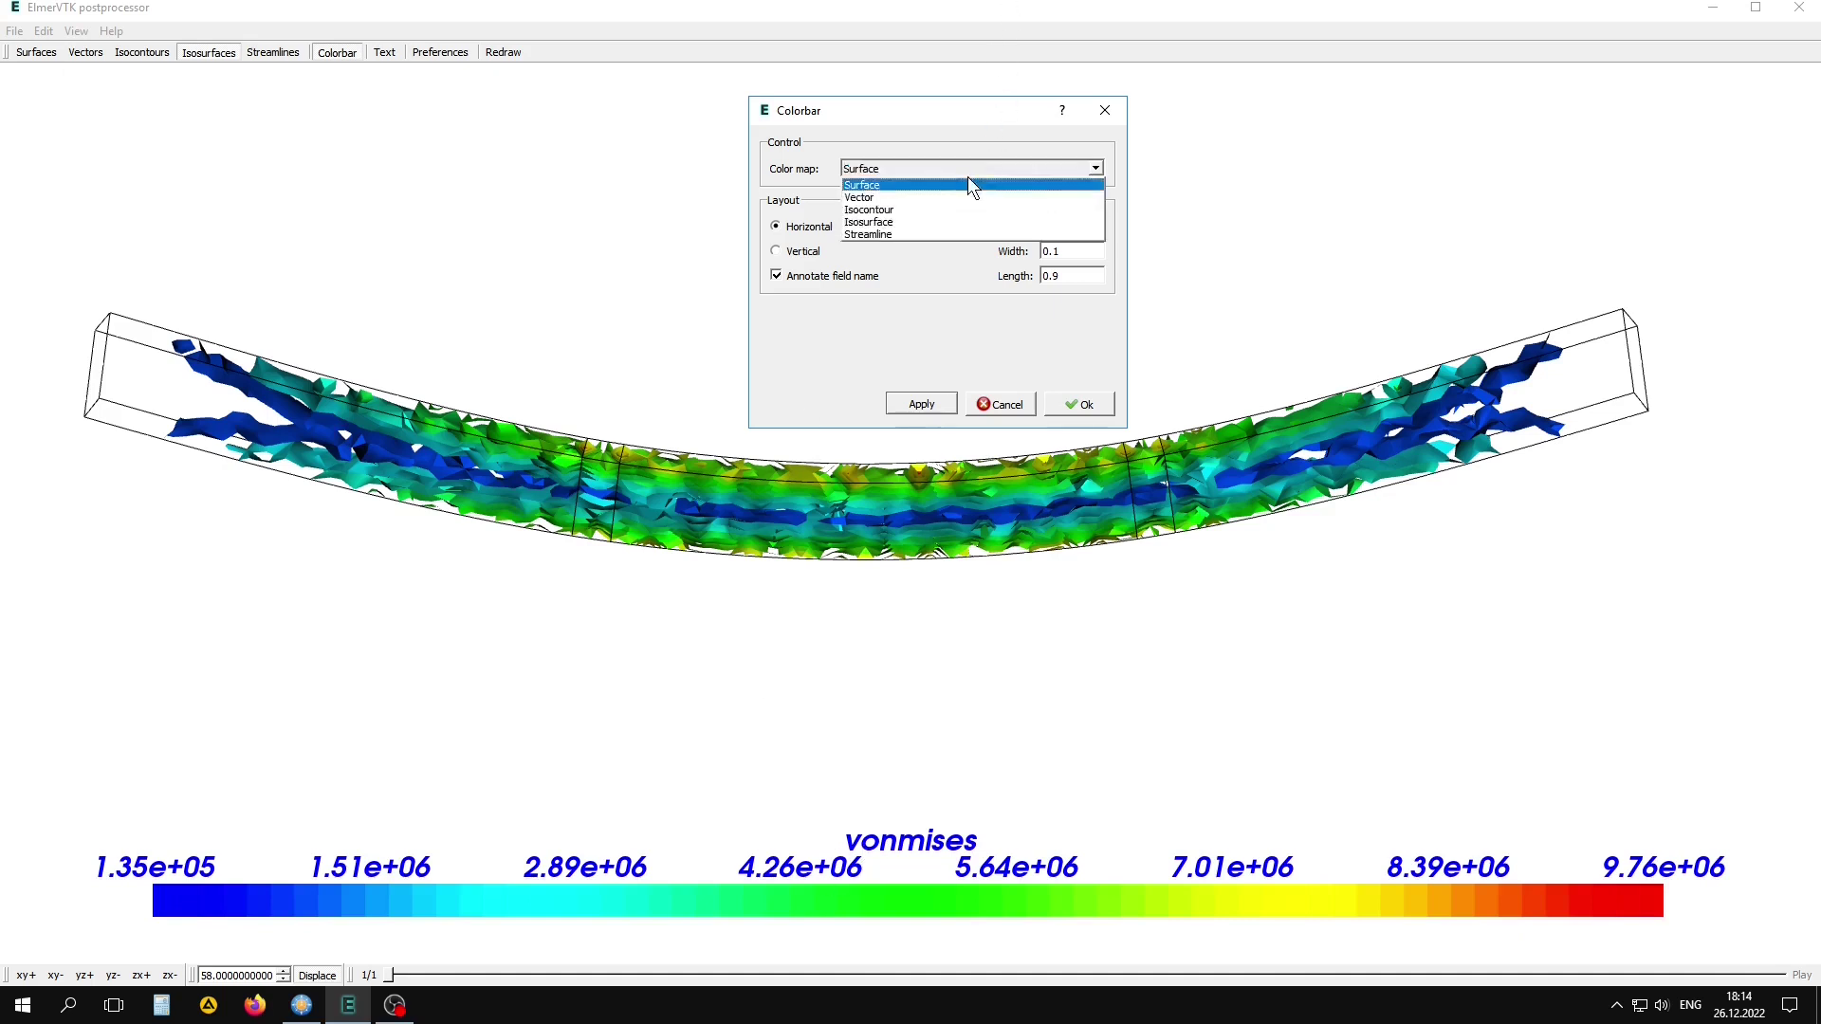
{"action": "left_click", "coordinate": [905, 224]}
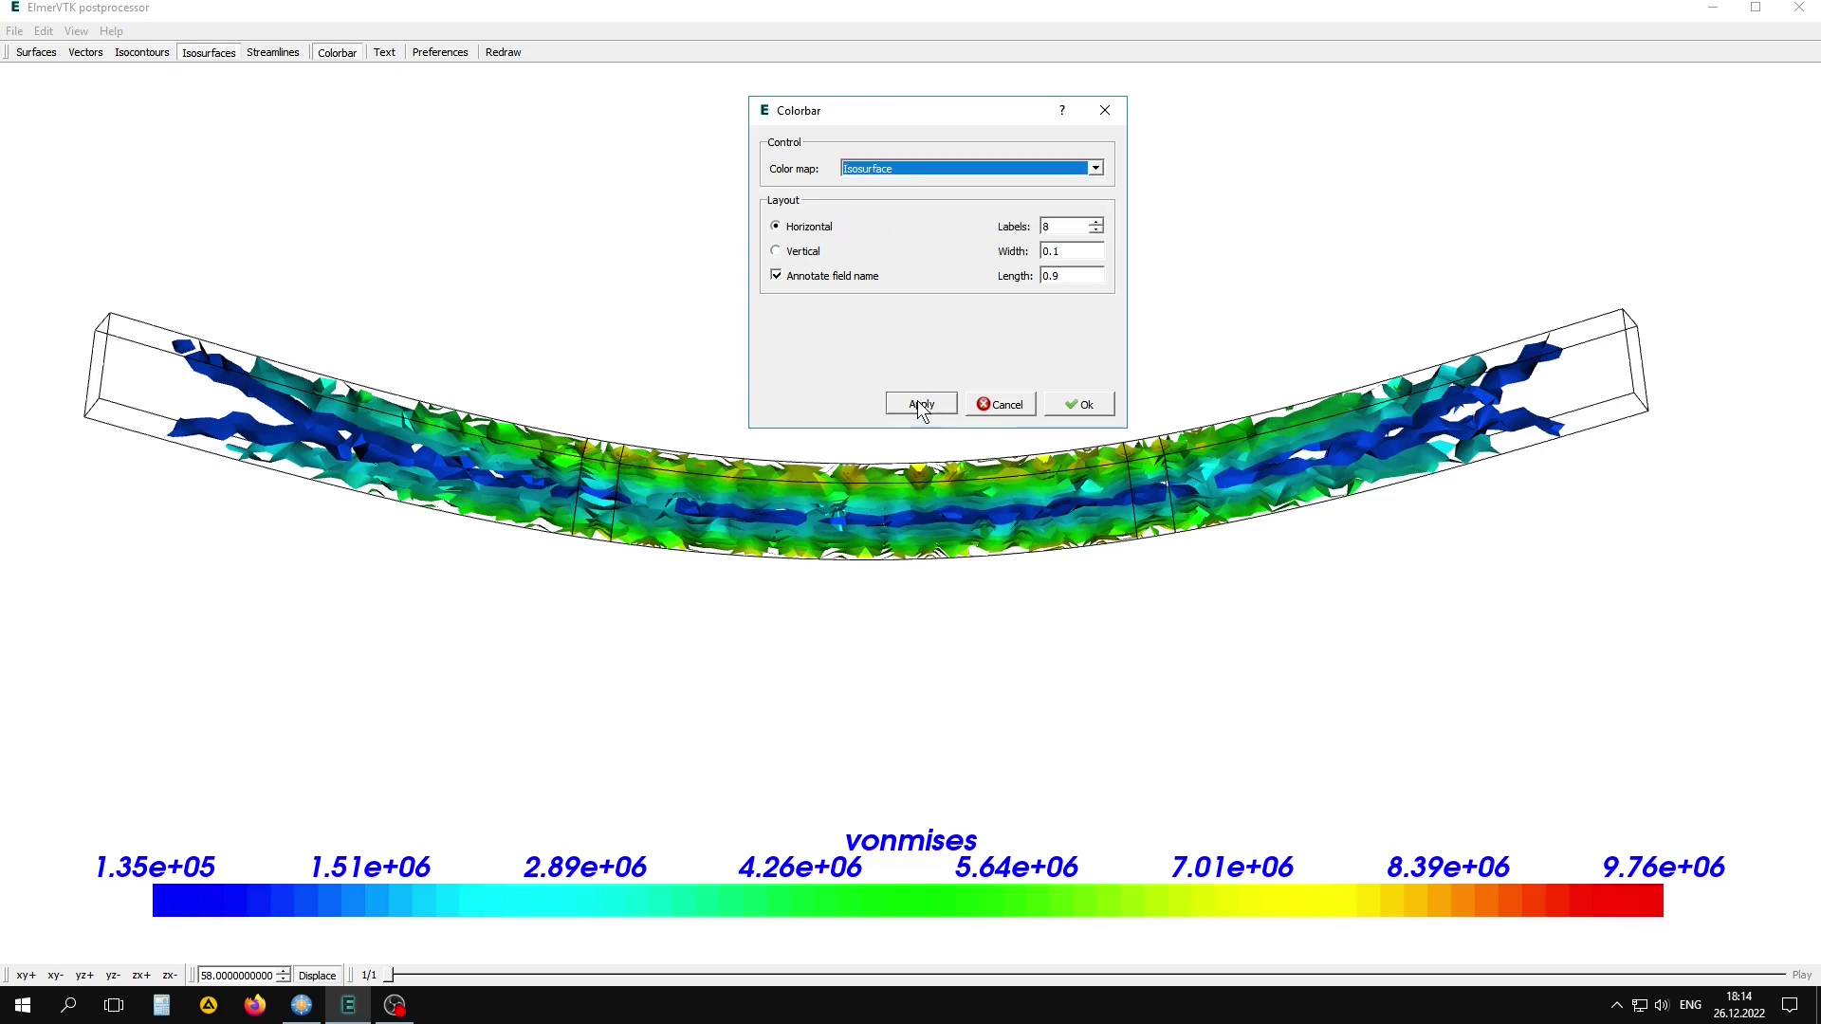
{"action": "left_click", "coordinate": [920, 406]}
{"action": "left_click", "coordinate": [1105, 110]}
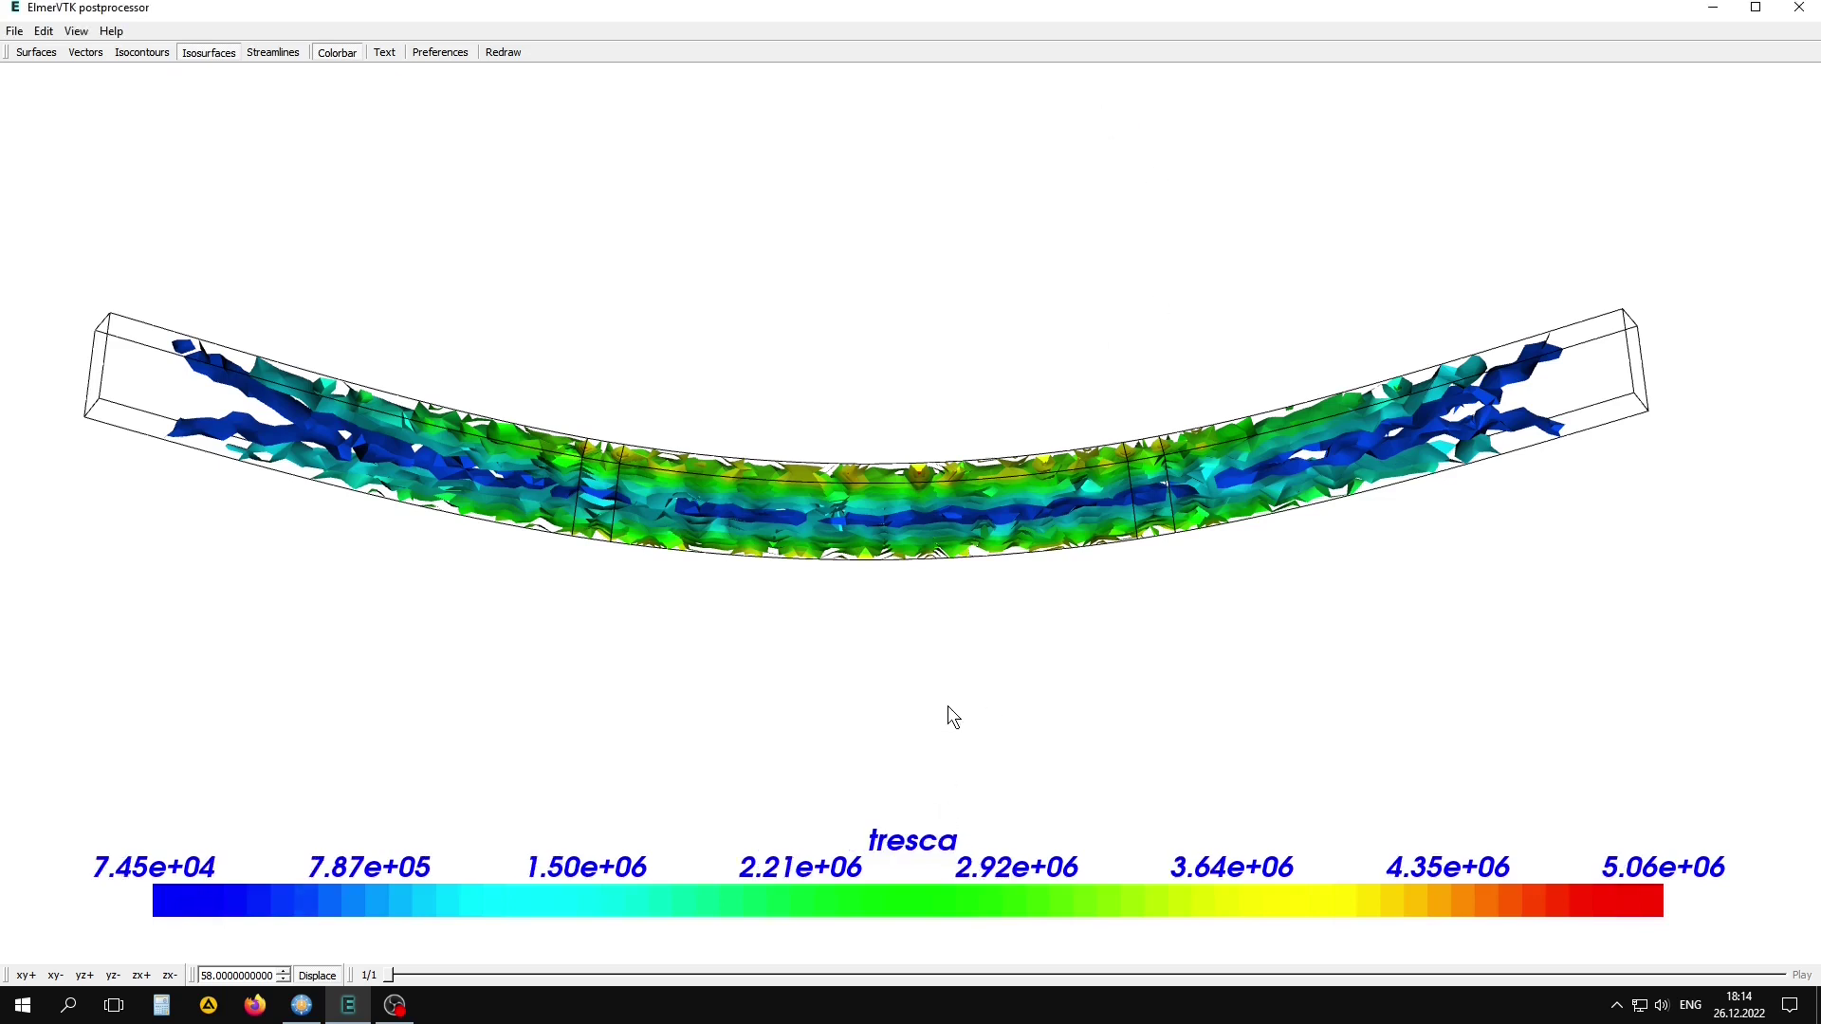
- Save the view as PNG picture '001' and open it in Windows Photo Viewer
{"action": "left_click", "coordinate": [15, 31]}
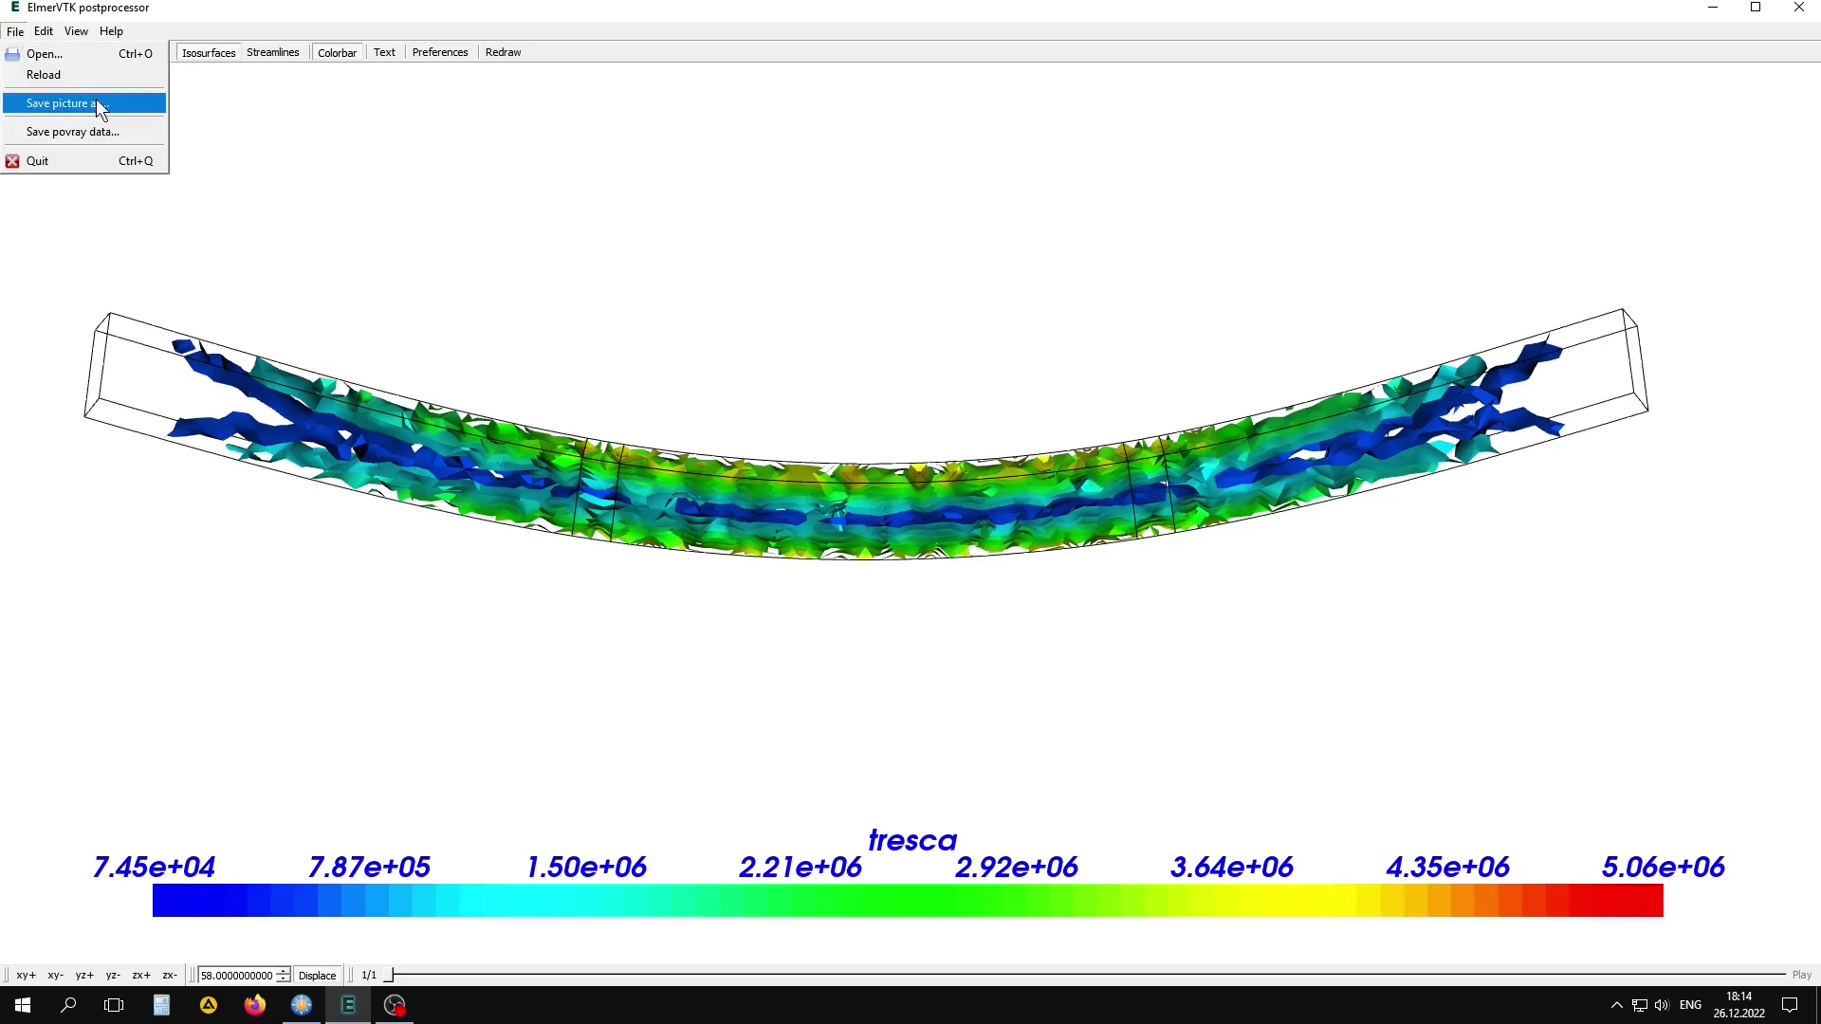
{"action": "left_click", "coordinate": [48, 105]}
{"action": "type", "text": "001"}
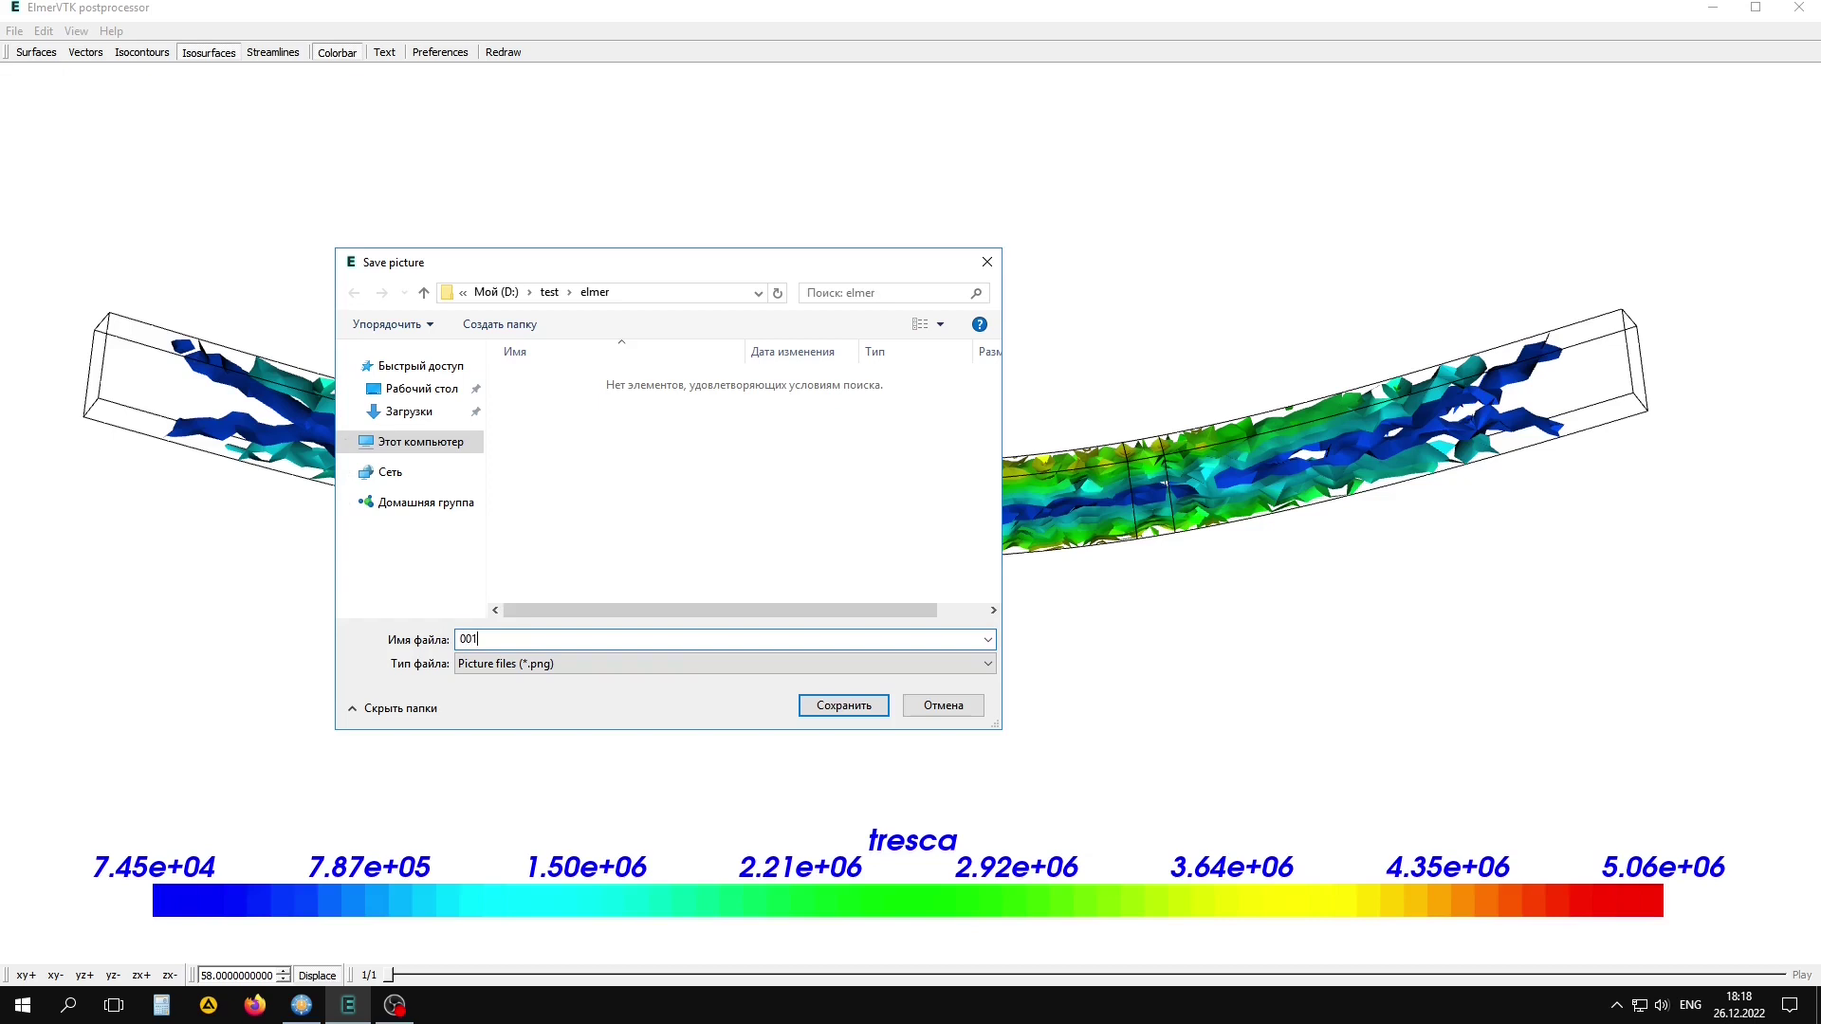
{"action": "left_click", "coordinate": [836, 713]}
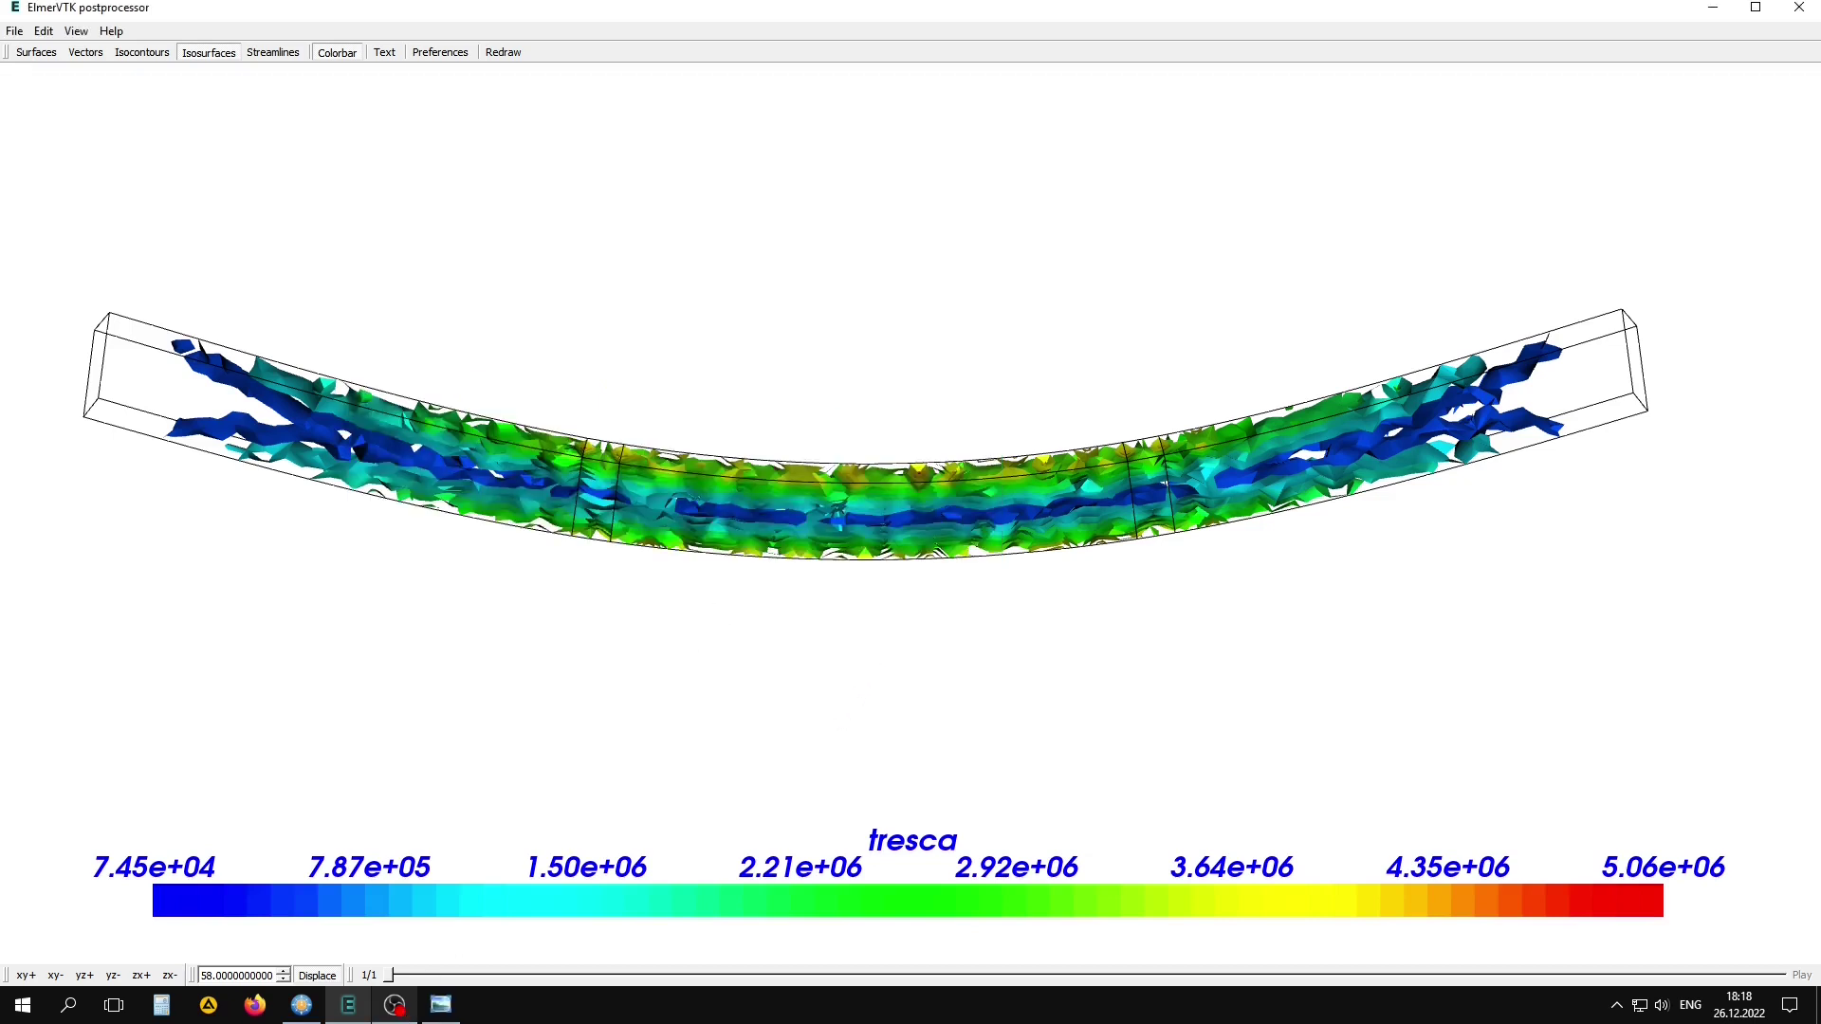
{"action": "left_click", "coordinate": [440, 1004]}
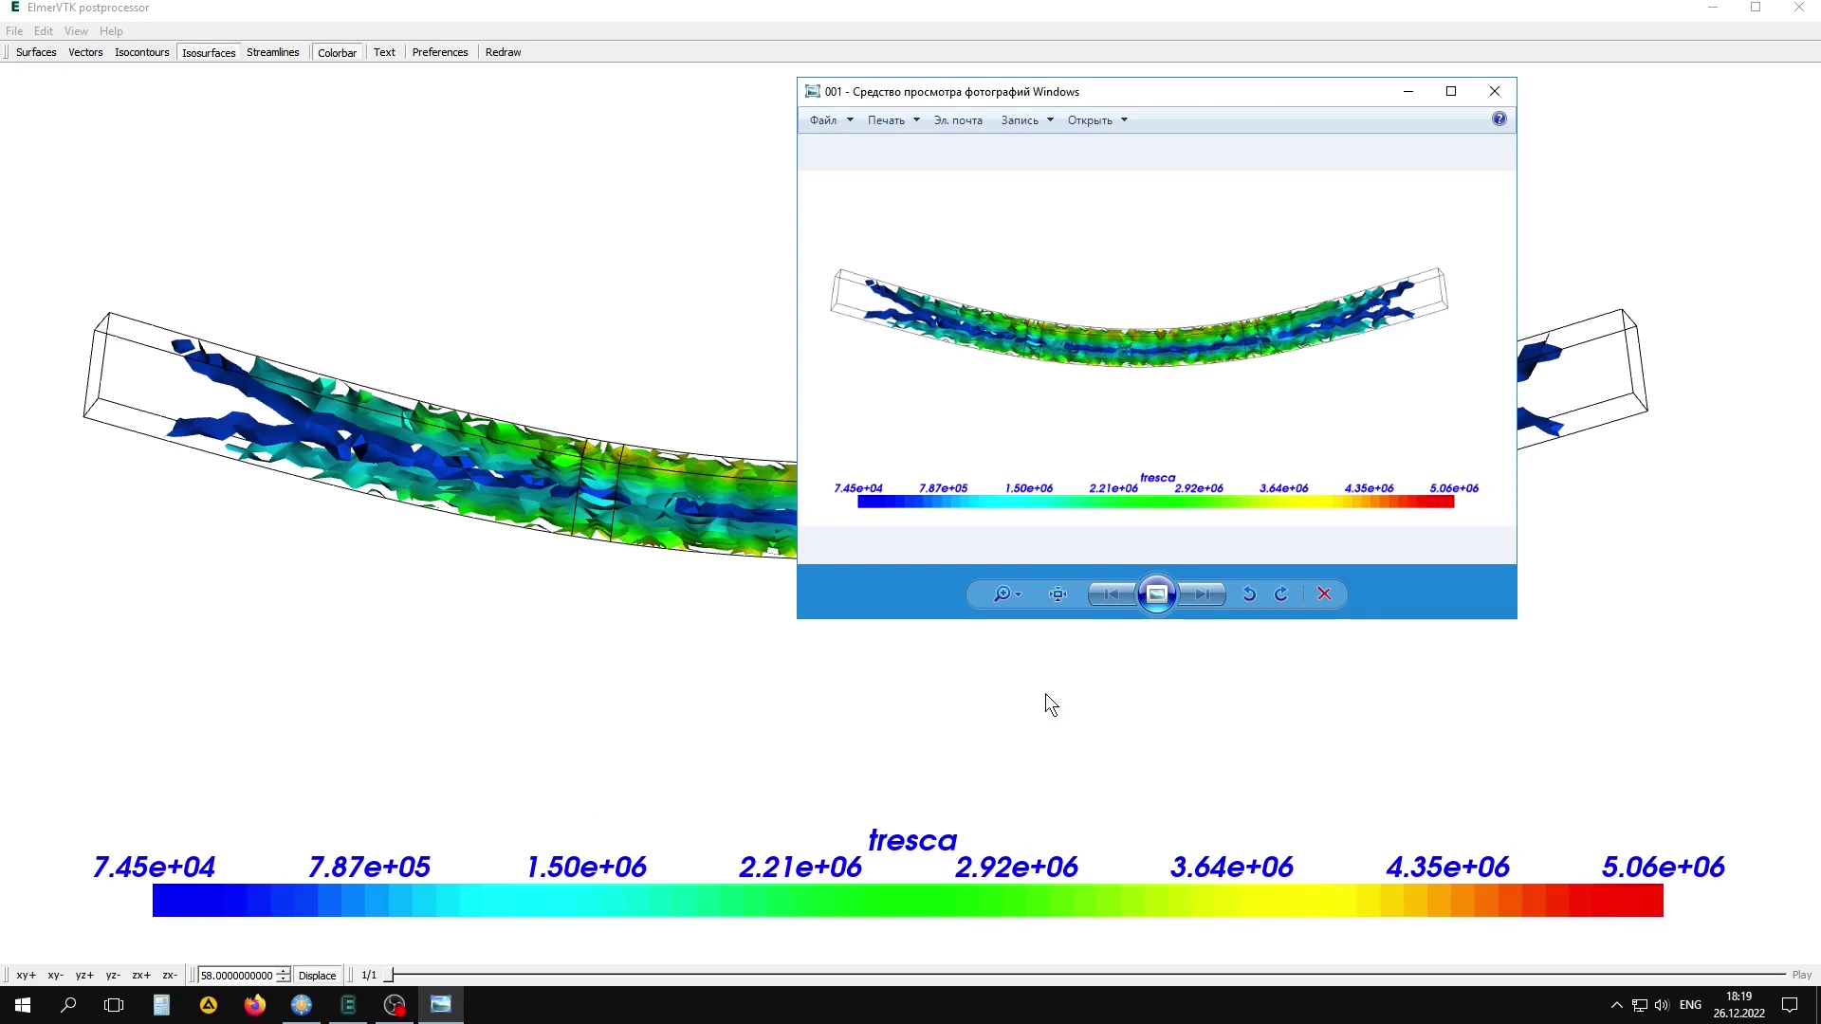